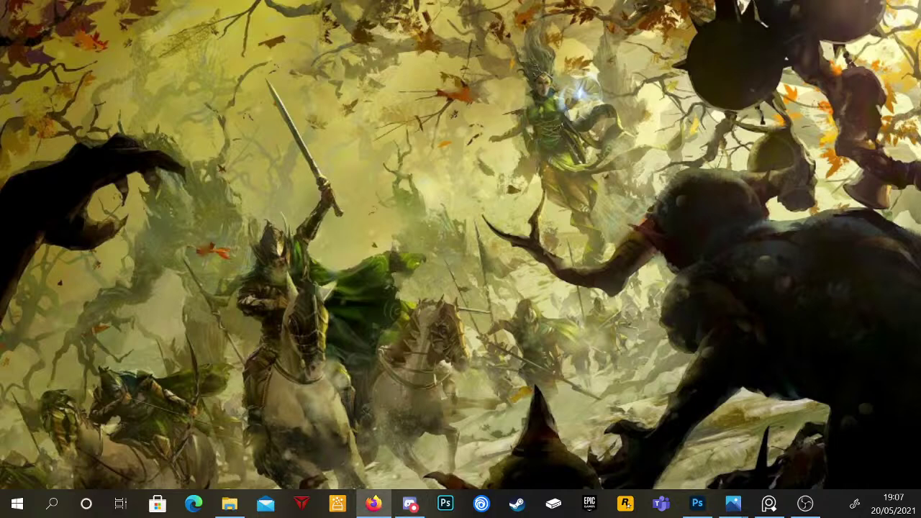
- Switch to Photoshop with the Lorien sword company concept open and collapse the layer list to free the canvas
{"action": "left_click", "coordinate": [697, 504]}
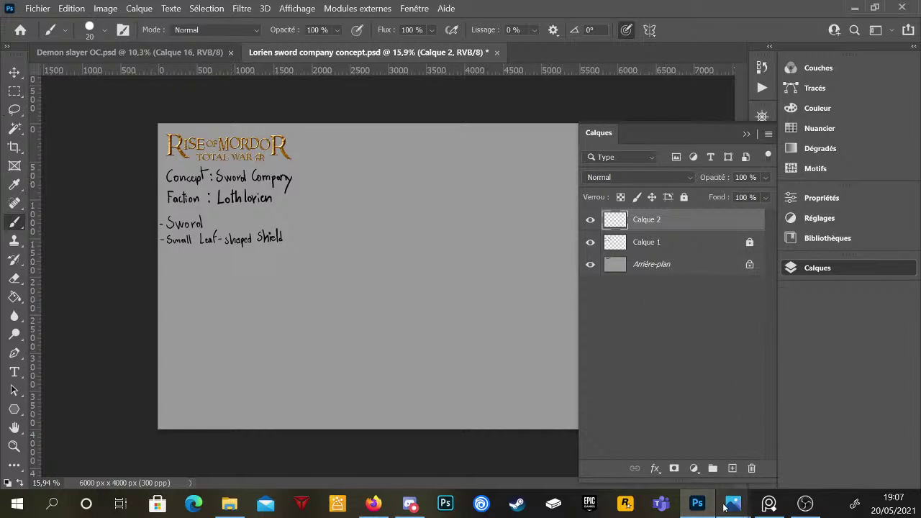
{"action": "left_click", "coordinate": [804, 506]}
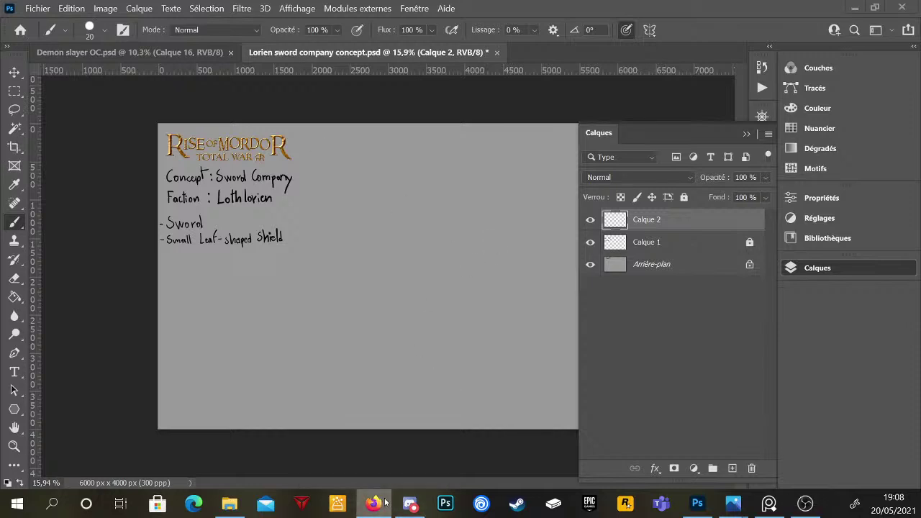
{"action": "mouse_move", "coordinate": [394, 494]}
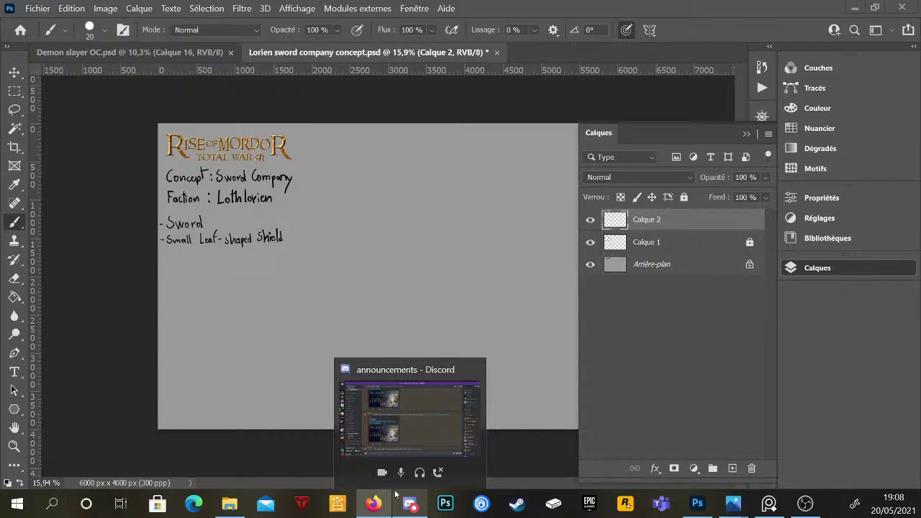
{"action": "left_click", "coordinate": [817, 267]}
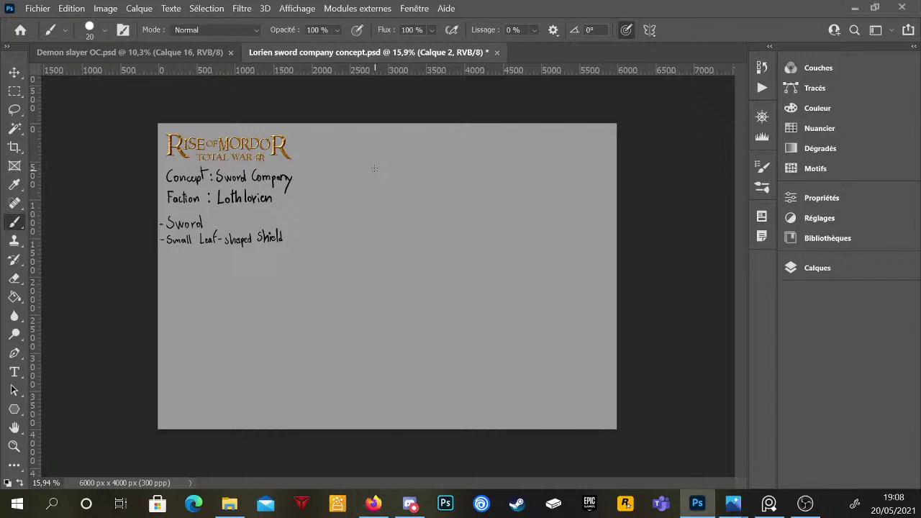
- Sketch a long vertical centre line with a ground mark beneath it, and rough in the figure's head and neck
{"action": "mouse_move", "coordinate": [370, 154]}
{"action": "left_mouse_down"}
{"action": "mouse_move", "coordinate": [374, 170]}
{"action": "mouse_move", "coordinate": [380, 148]}
{"action": "mouse_move", "coordinate": [366, 170]}
{"action": "mouse_move", "coordinate": [378, 175]}
{"action": "mouse_move", "coordinate": [374, 144]}
{"action": "mouse_move", "coordinate": [366, 150]}
{"action": "mouse_move", "coordinate": [384, 145]}
{"action": "mouse_move", "coordinate": [375, 352]}
{"action": "left_mouse_up"}
{"action": "left_click_drag", "start_coordinate": [374, 387], "coordinate": [372, 392]}
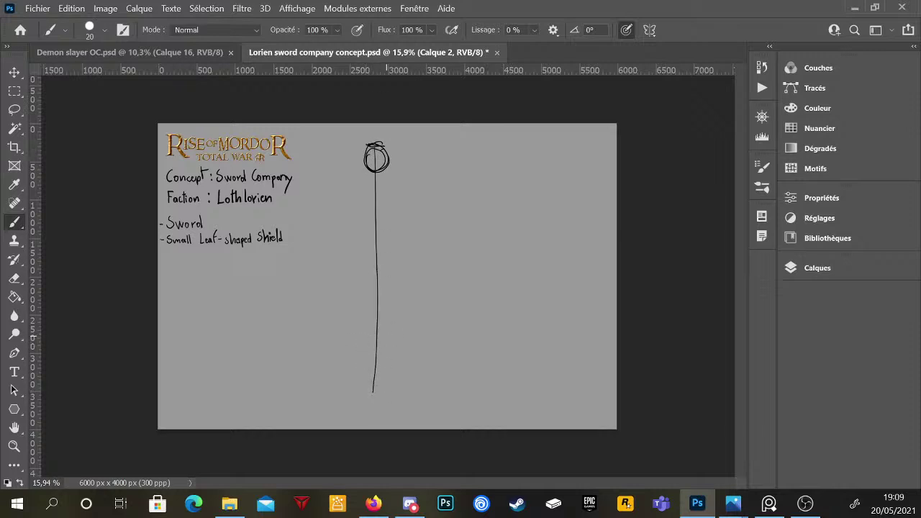
{"action": "left_click_drag", "start_coordinate": [363, 407], "coordinate": [385, 410]}
{"action": "mouse_move", "coordinate": [368, 158]}
{"action": "left_mouse_down"}
{"action": "mouse_move", "coordinate": [386, 183]}
{"action": "mouse_move", "coordinate": [389, 160]}
{"action": "mouse_move", "coordinate": [381, 180]}
{"action": "mouse_move", "coordinate": [375, 152]}
{"action": "mouse_move", "coordinate": [387, 162]}
{"action": "left_mouse_up"}
{"action": "scroll", "coordinate": [382, 181], "scroll_direction": "up", "scroll_amount": 1}
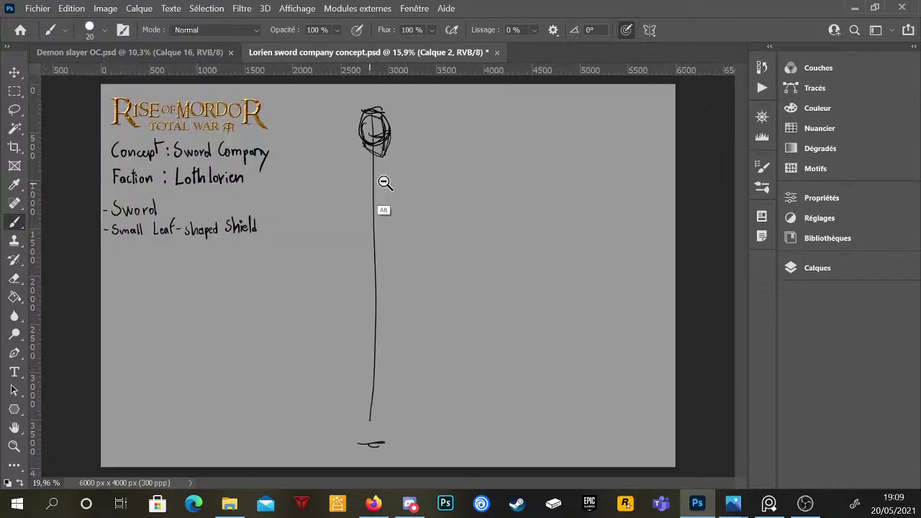
{"action": "left_click_drag", "start_coordinate": [384, 182], "coordinate": [380, 183]}
{"action": "mouse_move", "coordinate": [366, 149]}
{"action": "left_mouse_down"}
{"action": "mouse_move", "coordinate": [367, 169]}
{"action": "mouse_move", "coordinate": [381, 173]}
{"action": "left_mouse_up"}
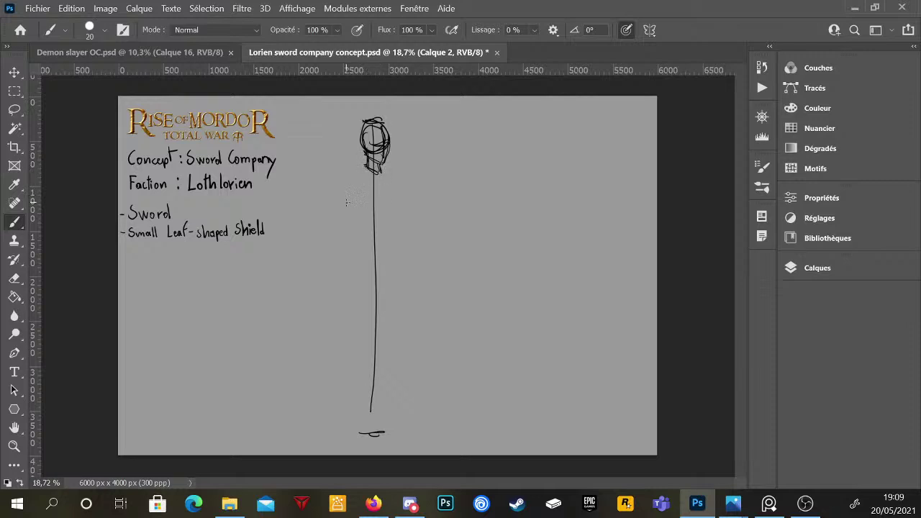
- Sketch the torso around the centre line, with sloping shoulders, tapering sides and a waistline
{"action": "mouse_move", "coordinate": [367, 165]}
{"action": "left_mouse_down"}
{"action": "mouse_move", "coordinate": [346, 176]}
{"action": "mouse_move", "coordinate": [402, 190]}
{"action": "mouse_move", "coordinate": [337, 181]}
{"action": "mouse_move", "coordinate": [357, 256]}
{"action": "left_mouse_up"}
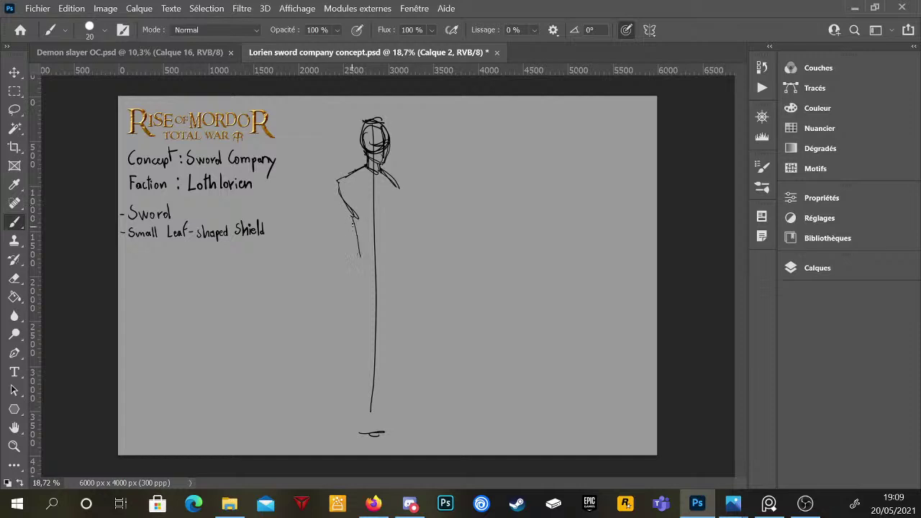
{"action": "mouse_move", "coordinate": [353, 223]}
{"action": "left_mouse_down"}
{"action": "mouse_move", "coordinate": [360, 256]}
{"action": "mouse_move", "coordinate": [385, 256]}
{"action": "left_mouse_up"}
{"action": "left_click_drag", "start_coordinate": [399, 189], "coordinate": [394, 254]}
{"action": "mouse_move", "coordinate": [353, 218]}
{"action": "left_mouse_down"}
{"action": "mouse_move", "coordinate": [366, 255]}
{"action": "mouse_move", "coordinate": [392, 251]}
{"action": "left_mouse_up"}
- Sketch the pelvis, the full leg left of the centre line and the outer thigh of the other leg
{"action": "left_click_drag", "start_coordinate": [354, 250], "coordinate": [351, 325]}
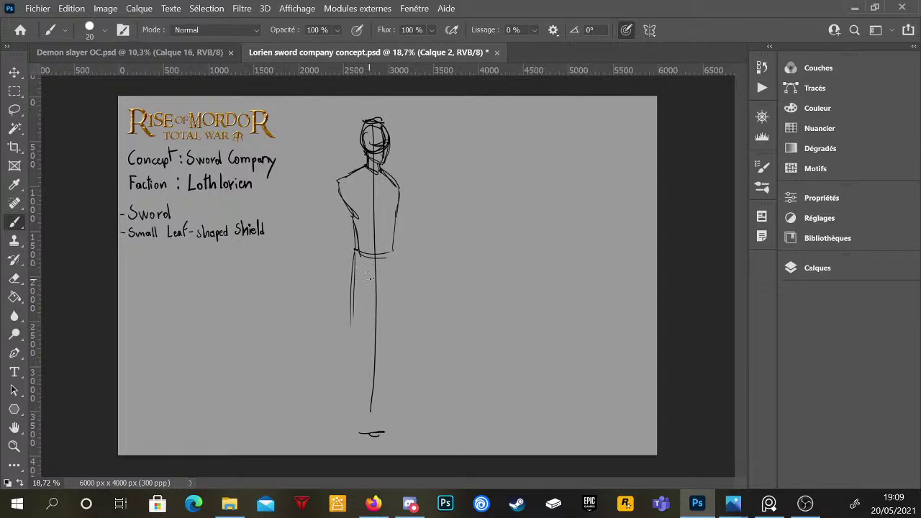
{"action": "mouse_move", "coordinate": [356, 260]}
{"action": "left_mouse_down"}
{"action": "mouse_move", "coordinate": [381, 279]}
{"action": "mouse_move", "coordinate": [394, 257]}
{"action": "mouse_move", "coordinate": [364, 342]}
{"action": "mouse_move", "coordinate": [380, 282]}
{"action": "mouse_move", "coordinate": [346, 320]}
{"action": "mouse_move", "coordinate": [344, 342]}
{"action": "left_mouse_up"}
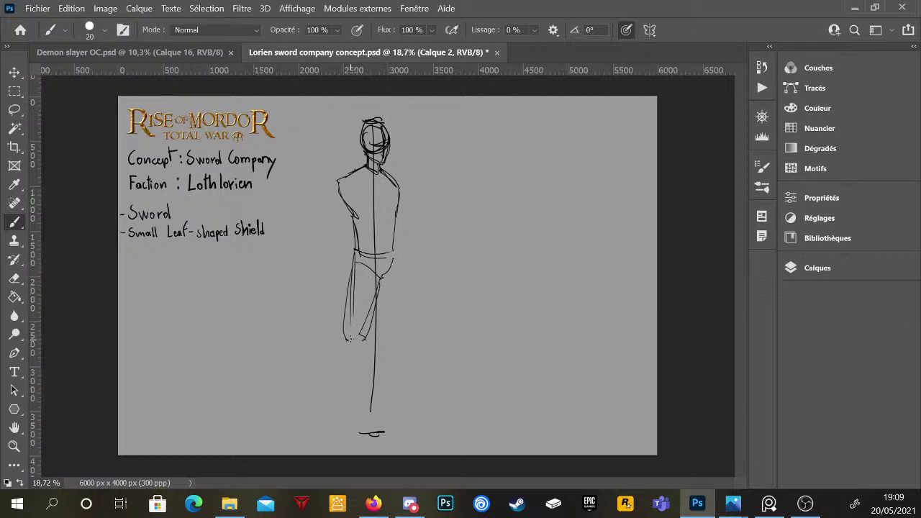
{"action": "left_click_drag", "start_coordinate": [351, 282], "coordinate": [335, 430]}
{"action": "mouse_move", "coordinate": [395, 252]}
{"action": "left_mouse_down"}
{"action": "mouse_move", "coordinate": [396, 341]}
{"action": "mouse_move", "coordinate": [346, 354]}
{"action": "mouse_move", "coordinate": [331, 378]}
{"action": "mouse_move", "coordinate": [339, 428]}
{"action": "left_mouse_up"}
{"action": "mouse_move", "coordinate": [365, 331]}
{"action": "left_mouse_down"}
{"action": "mouse_move", "coordinate": [358, 359]}
{"action": "mouse_move", "coordinate": [352, 339]}
{"action": "mouse_move", "coordinate": [370, 337]}
{"action": "mouse_move", "coordinate": [350, 430]}
{"action": "left_mouse_up"}
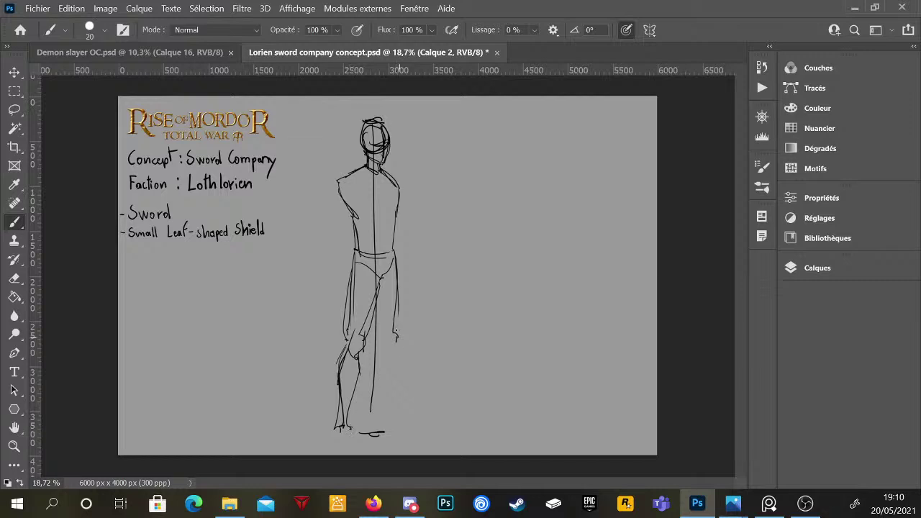
- Sketch both arms hanging at the figure's sides, from the shoulders through the forearms to simple block hands
{"action": "left_click_drag", "start_coordinate": [338, 190], "coordinate": [330, 221]}
{"action": "mouse_move", "coordinate": [336, 186]}
{"action": "left_mouse_down"}
{"action": "mouse_move", "coordinate": [349, 196]}
{"action": "mouse_move", "coordinate": [351, 226]}
{"action": "mouse_move", "coordinate": [328, 225]}
{"action": "left_mouse_up"}
{"action": "left_click_drag", "start_coordinate": [400, 191], "coordinate": [404, 228]}
{"action": "mouse_move", "coordinate": [329, 237]}
{"action": "left_mouse_down"}
{"action": "mouse_move", "coordinate": [340, 236]}
{"action": "mouse_move", "coordinate": [336, 278]}
{"action": "left_mouse_up"}
{"action": "mouse_move", "coordinate": [329, 248]}
{"action": "left_mouse_down"}
{"action": "mouse_move", "coordinate": [343, 251]}
{"action": "mouse_move", "coordinate": [341, 276]}
{"action": "mouse_move", "coordinate": [332, 221]}
{"action": "left_mouse_up"}
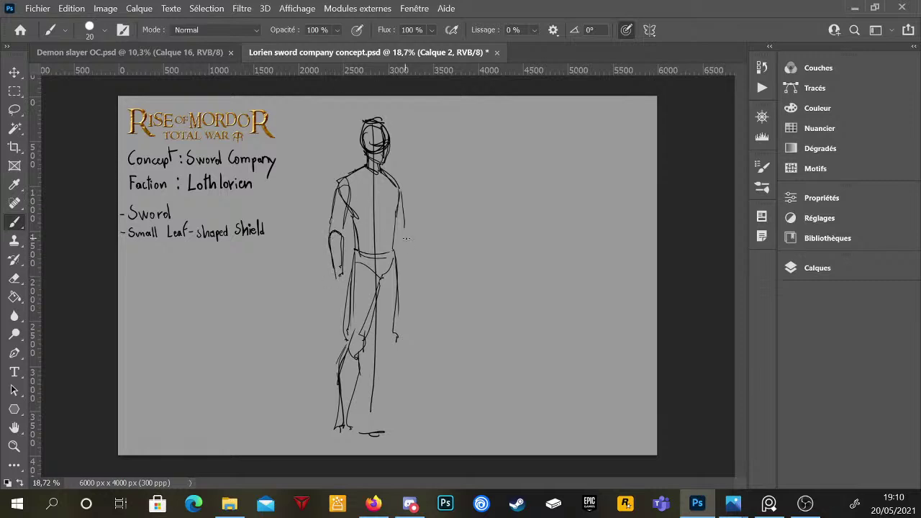
{"action": "left_click_drag", "start_coordinate": [406, 230], "coordinate": [409, 262]}
{"action": "left_click_drag", "start_coordinate": [409, 263], "coordinate": [404, 268]}
{"action": "mouse_move", "coordinate": [333, 271]}
{"action": "left_mouse_down"}
{"action": "mouse_move", "coordinate": [330, 290]}
{"action": "mouse_move", "coordinate": [341, 294]}
{"action": "left_mouse_up"}
{"action": "left_click_drag", "start_coordinate": [341, 294], "coordinate": [342, 275]}
{"action": "left_click_drag", "start_coordinate": [342, 269], "coordinate": [343, 289]}
{"action": "left_click_drag", "start_coordinate": [410, 271], "coordinate": [413, 288]}
- Sketch the rest of the second leg and both feet, and add body guide lines across the torso
{"action": "mouse_move", "coordinate": [413, 287]}
{"action": "left_mouse_down"}
{"action": "mouse_move", "coordinate": [393, 428]}
{"action": "mouse_move", "coordinate": [381, 369]}
{"action": "left_mouse_up"}
{"action": "left_click_drag", "start_coordinate": [392, 422], "coordinate": [379, 366]}
{"action": "left_click_drag", "start_coordinate": [385, 351], "coordinate": [381, 368]}
{"action": "left_click_drag", "start_coordinate": [376, 309], "coordinate": [384, 343]}
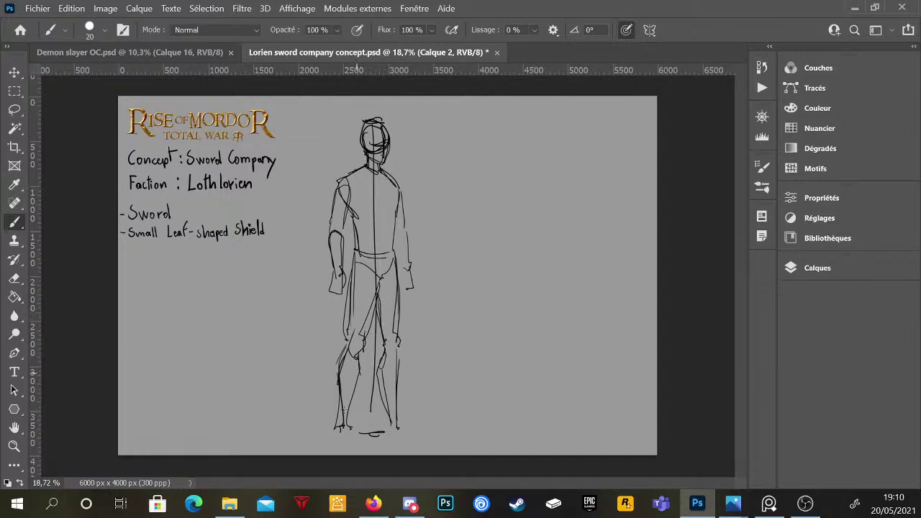
{"action": "mouse_move", "coordinate": [340, 431]}
{"action": "left_mouse_down"}
{"action": "mouse_move", "coordinate": [331, 450]}
{"action": "mouse_move", "coordinate": [352, 440]}
{"action": "mouse_move", "coordinate": [337, 450]}
{"action": "left_mouse_up"}
{"action": "mouse_move", "coordinate": [396, 426]}
{"action": "left_mouse_down"}
{"action": "mouse_move", "coordinate": [418, 443]}
{"action": "mouse_move", "coordinate": [387, 432]}
{"action": "mouse_move", "coordinate": [388, 440]}
{"action": "mouse_move", "coordinate": [429, 441]}
{"action": "mouse_move", "coordinate": [413, 445]}
{"action": "mouse_move", "coordinate": [425, 448]}
{"action": "left_mouse_up"}
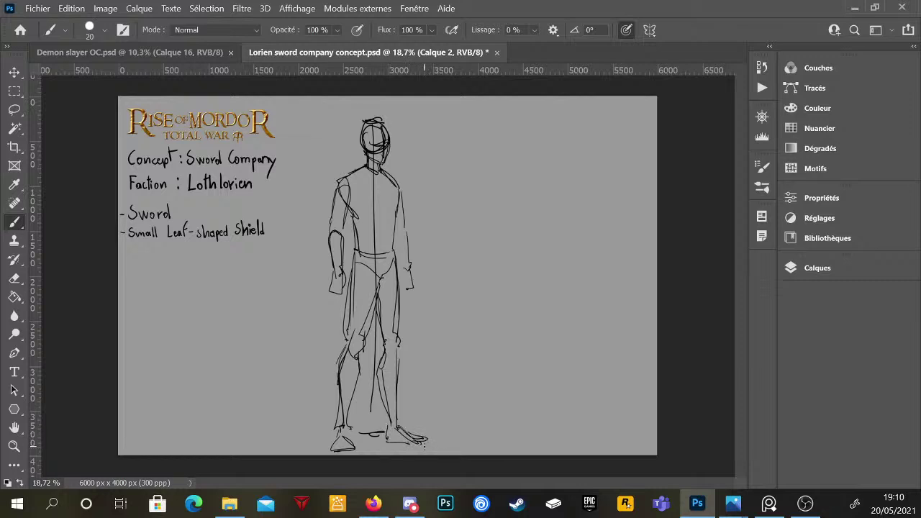
{"action": "mouse_move", "coordinate": [388, 250]}
{"action": "left_mouse_down"}
{"action": "mouse_move", "coordinate": [363, 249]}
{"action": "mouse_move", "coordinate": [348, 346]}
{"action": "left_mouse_up"}
- Lasso the whole figure, flip it horizontally with Free Transform and clear the selection
{"action": "key", "text": "l"}
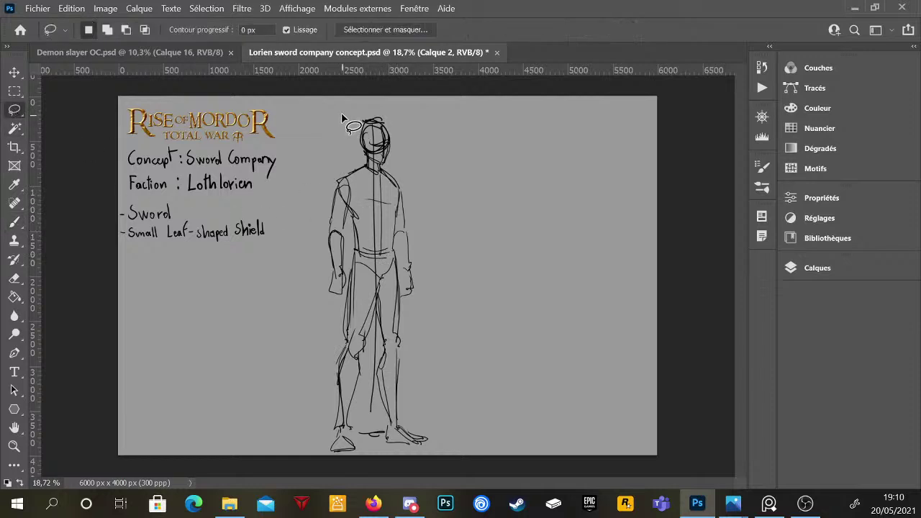
{"action": "mouse_move", "coordinate": [352, 109]}
{"action": "left_mouse_down"}
{"action": "mouse_move", "coordinate": [335, 460]}
{"action": "mouse_move", "coordinate": [431, 454]}
{"action": "mouse_move", "coordinate": [454, 232]}
{"action": "mouse_move", "coordinate": [368, 110]}
{"action": "left_mouse_up"}
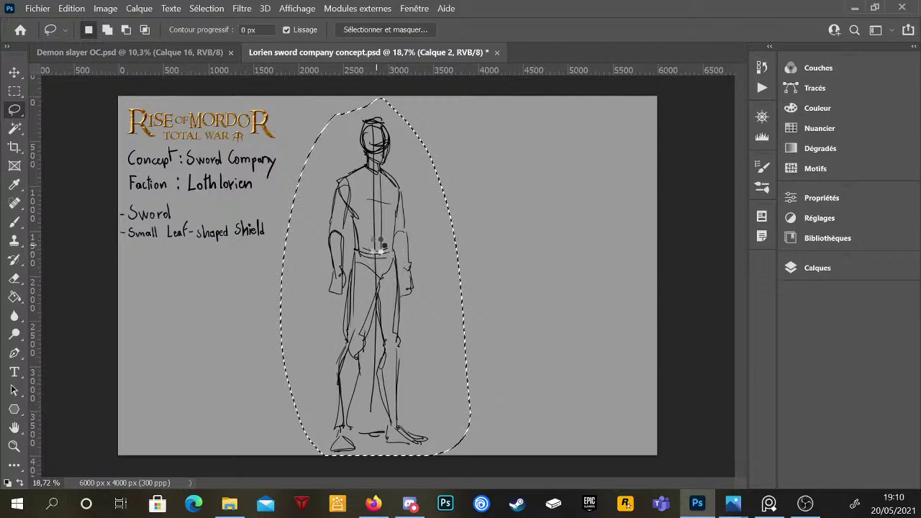
{"action": "key", "text": "ctrl+t"}
{"action": "right_click", "coordinate": [354, 256]}
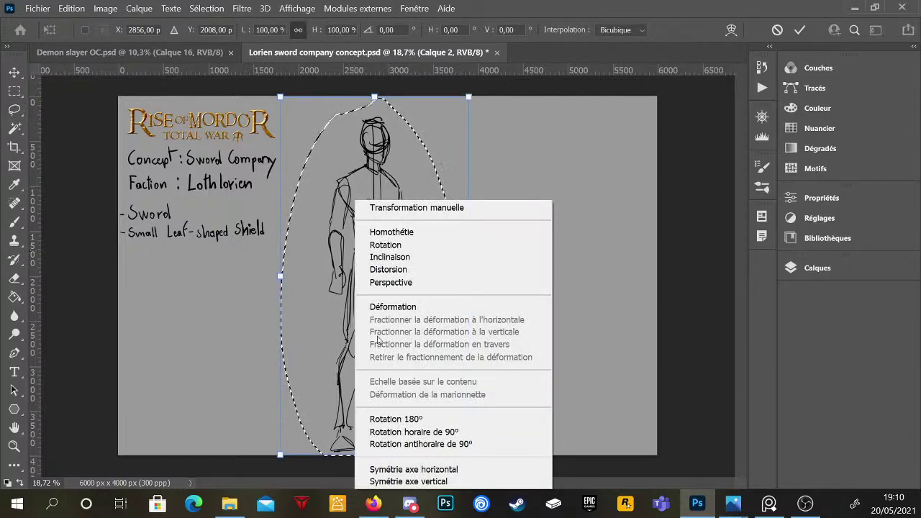
{"action": "left_click", "coordinate": [453, 470]}
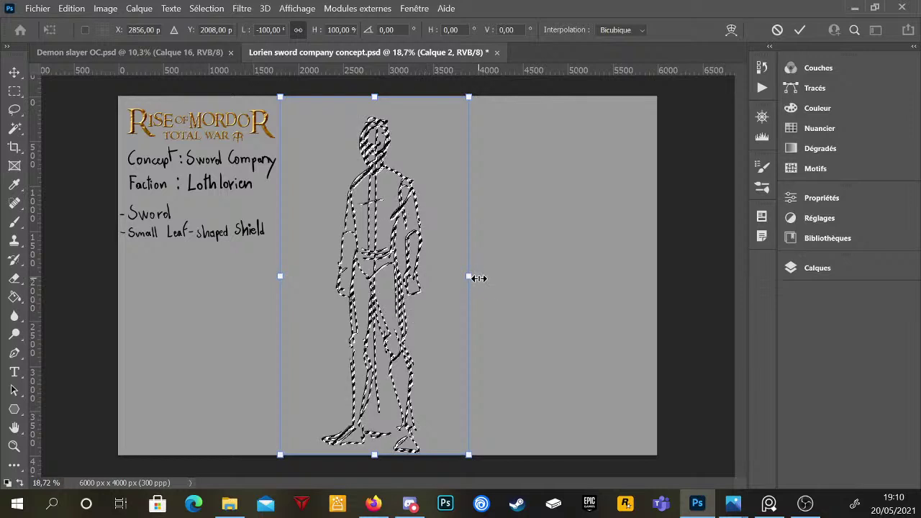
{"action": "key", "text": "Return"}
{"action": "key", "text": "ctrl+d"}
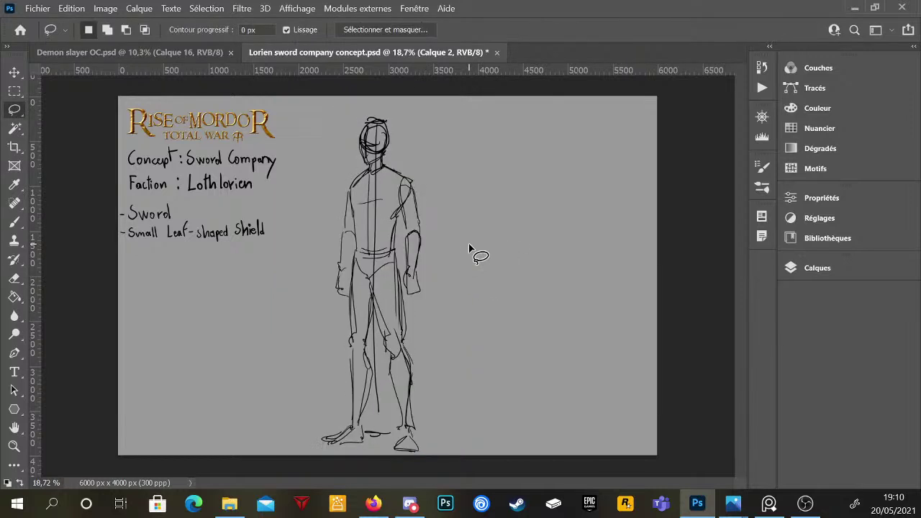
- Redefine the forearm and hand contours on both arms and erase stray lines at the shoulder right of the chest
{"action": "key", "text": "b"}
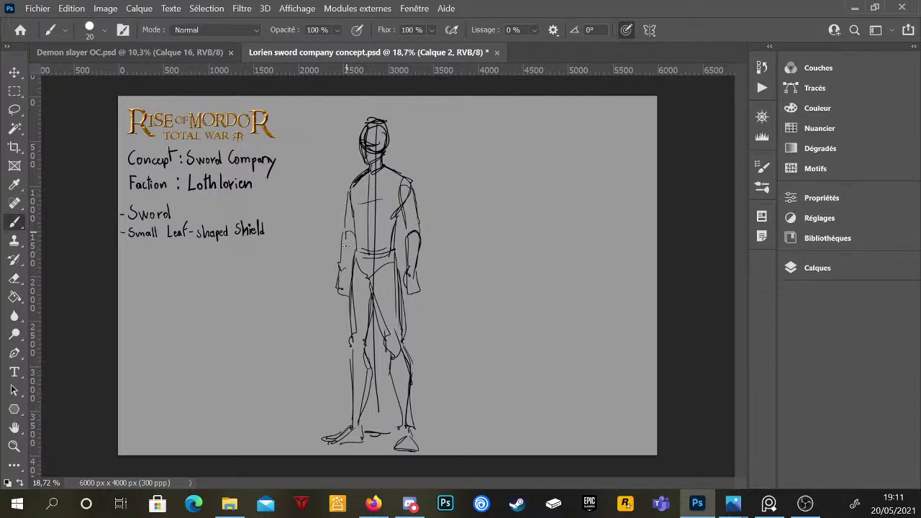
{"action": "mouse_move", "coordinate": [344, 270]}
{"action": "left_mouse_down"}
{"action": "mouse_move", "coordinate": [342, 231]}
{"action": "mouse_move", "coordinate": [355, 224]}
{"action": "left_mouse_up"}
{"action": "left_click_drag", "start_coordinate": [341, 269], "coordinate": [339, 279]}
{"action": "key", "text": "e"}
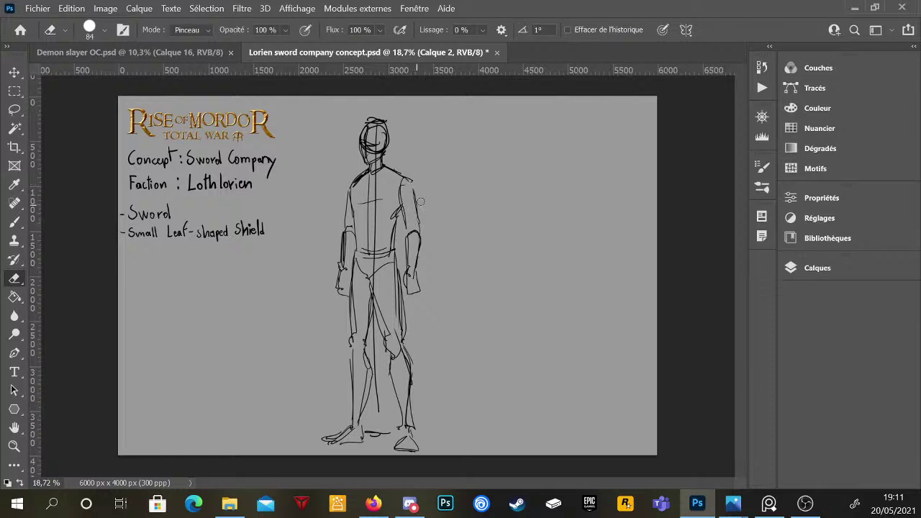
{"action": "key", "text": "b"}
{"action": "mouse_move", "coordinate": [411, 264]}
{"action": "left_mouse_down"}
{"action": "mouse_move", "coordinate": [418, 295]}
{"action": "mouse_move", "coordinate": [404, 279]}
{"action": "mouse_move", "coordinate": [405, 292]}
{"action": "left_mouse_up"}
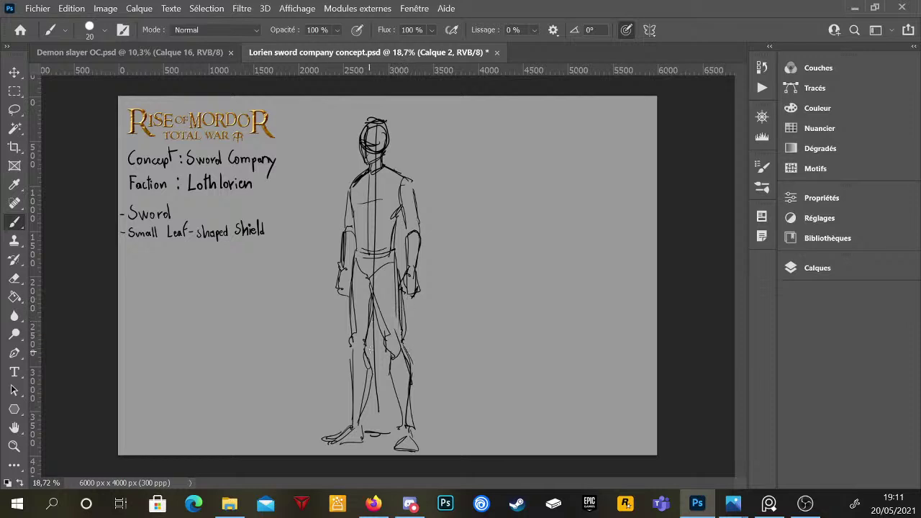
- Reinforce the inner and outer leg contours and refine the ankles and feet with the brush
{"action": "left_click_drag", "start_coordinate": [376, 314], "coordinate": [371, 354]}
{"action": "mouse_move", "coordinate": [378, 312]}
{"action": "left_mouse_down"}
{"action": "mouse_move", "coordinate": [364, 440]}
{"action": "mouse_move", "coordinate": [321, 439]}
{"action": "mouse_move", "coordinate": [409, 448]}
{"action": "mouse_move", "coordinate": [400, 434]}
{"action": "left_mouse_up"}
{"action": "left_click_drag", "start_coordinate": [394, 433], "coordinate": [400, 446]}
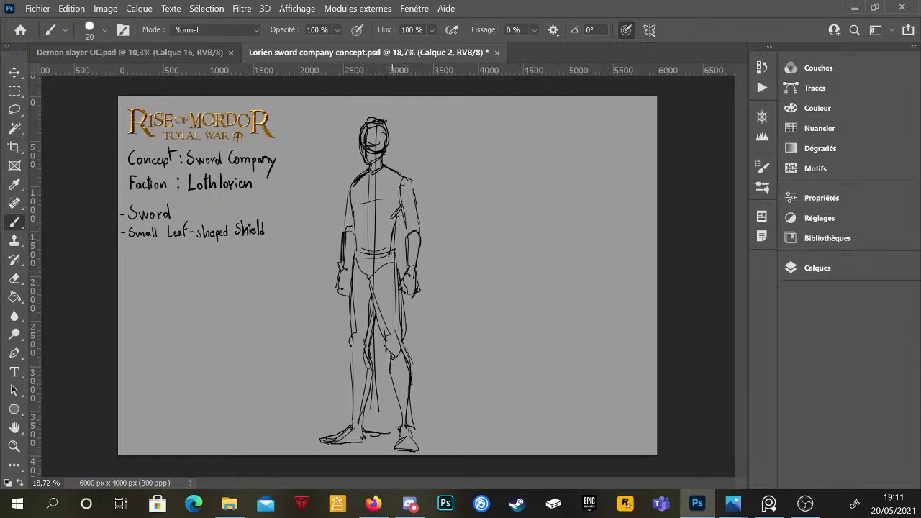
{"action": "left_click_drag", "start_coordinate": [395, 258], "coordinate": [405, 345]}
- Erase the stray lines at the top of the head, the inner knee and the forward-facing foot
{"action": "key", "text": "e"}
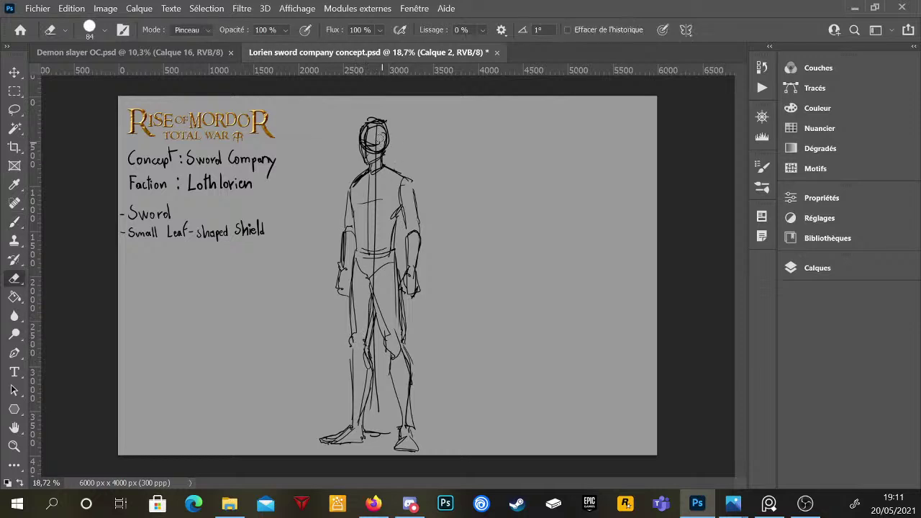
{"action": "mouse_move", "coordinate": [373, 132]}
{"action": "left_mouse_down"}
{"action": "mouse_move", "coordinate": [366, 137]}
{"action": "mouse_move", "coordinate": [379, 128]}
{"action": "mouse_move", "coordinate": [369, 119]}
{"action": "mouse_move", "coordinate": [361, 123]}
{"action": "left_mouse_up"}
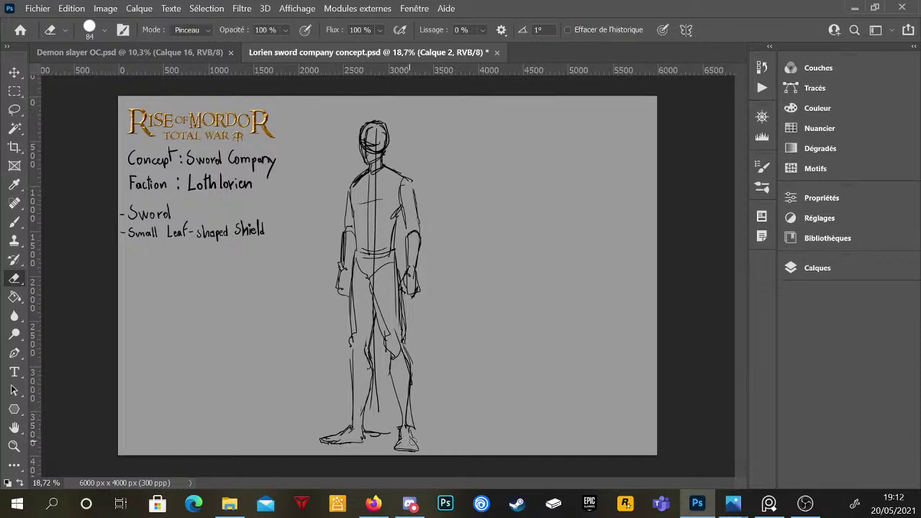
{"action": "key", "text": "b"}
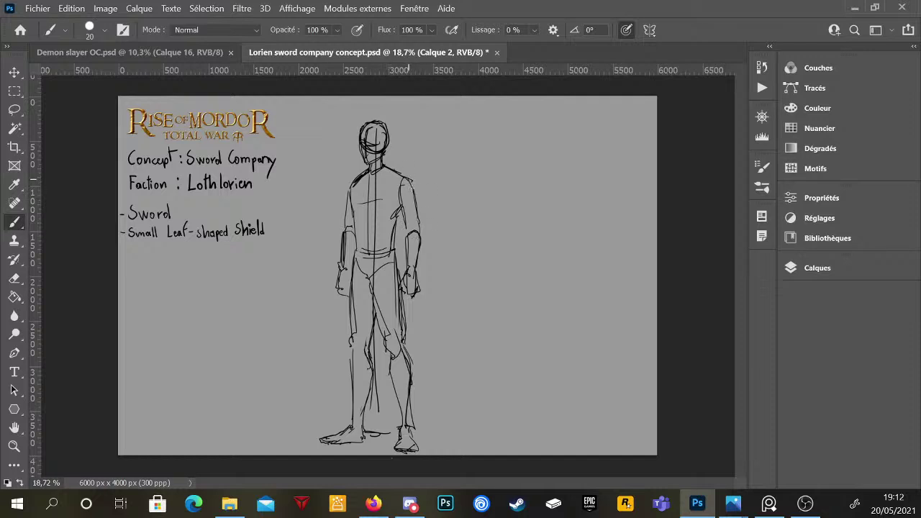
- Strengthen the upper arm, chest and centre lines, and clean up and redraw the hands and forearms
{"action": "mouse_move", "coordinate": [351, 189]}
{"action": "left_mouse_down"}
{"action": "mouse_move", "coordinate": [345, 218]}
{"action": "mouse_move", "coordinate": [355, 234]}
{"action": "left_mouse_up"}
{"action": "mouse_move", "coordinate": [370, 282]}
{"action": "left_mouse_down"}
{"action": "mouse_move", "coordinate": [372, 177]}
{"action": "mouse_move", "coordinate": [385, 200]}
{"action": "left_mouse_up"}
{"action": "mouse_move", "coordinate": [341, 275]}
{"action": "left_mouse_down"}
{"action": "mouse_move", "coordinate": [340, 292]}
{"action": "mouse_move", "coordinate": [351, 279]}
{"action": "left_mouse_up"}
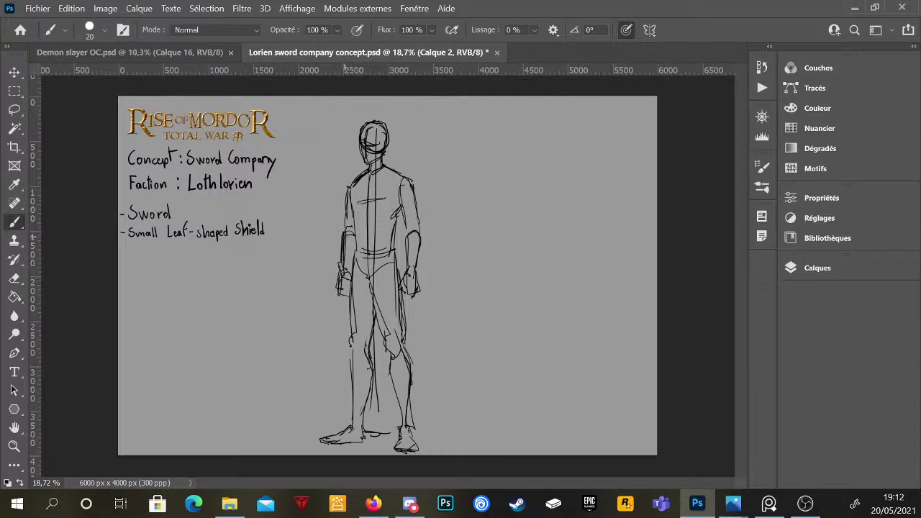
{"action": "key", "text": "e"}
{"action": "key", "text": "e"}
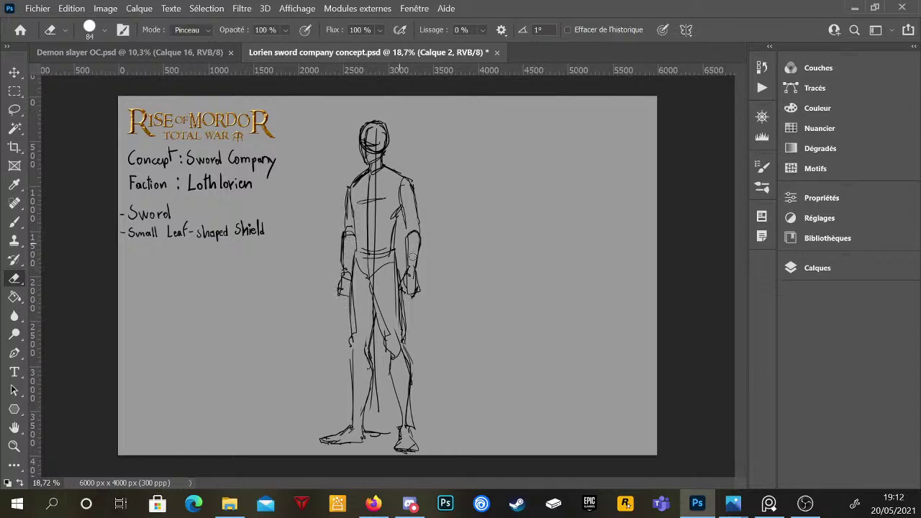
{"action": "key", "text": "b"}
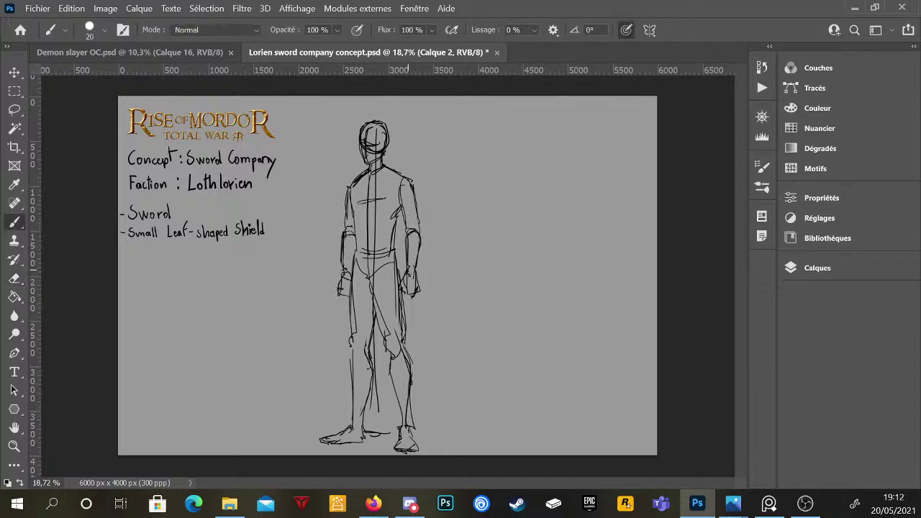
- Erase the messy lines inside the head and redraw clean face guidelines
{"action": "key", "text": "e"}
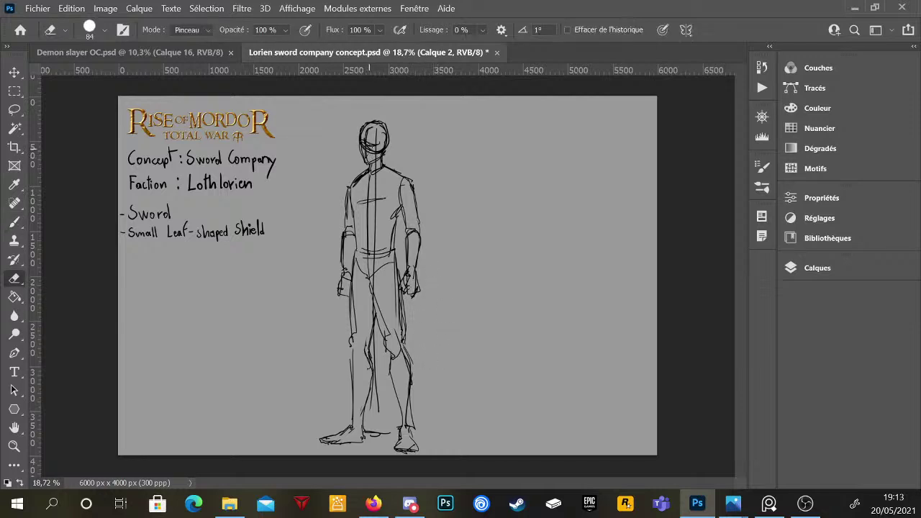
{"action": "mouse_move", "coordinate": [365, 136]}
{"action": "left_mouse_down"}
{"action": "mouse_move", "coordinate": [370, 149]}
{"action": "mouse_move", "coordinate": [378, 144]}
{"action": "left_mouse_up"}
{"action": "key", "text": "b"}
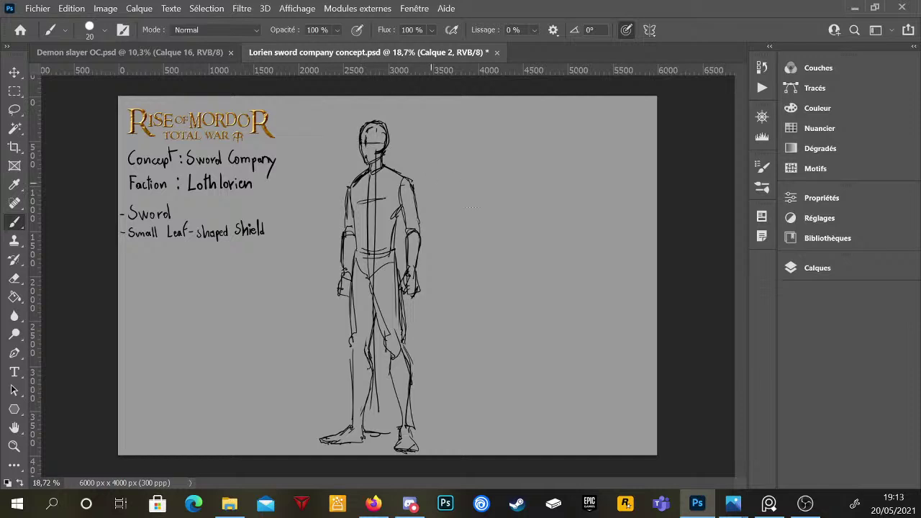
- Add a new layer above the figure sketch and fade the sketch layer to 29% opacity, leaving the new layer active
{"action": "left_click", "coordinate": [815, 269]}
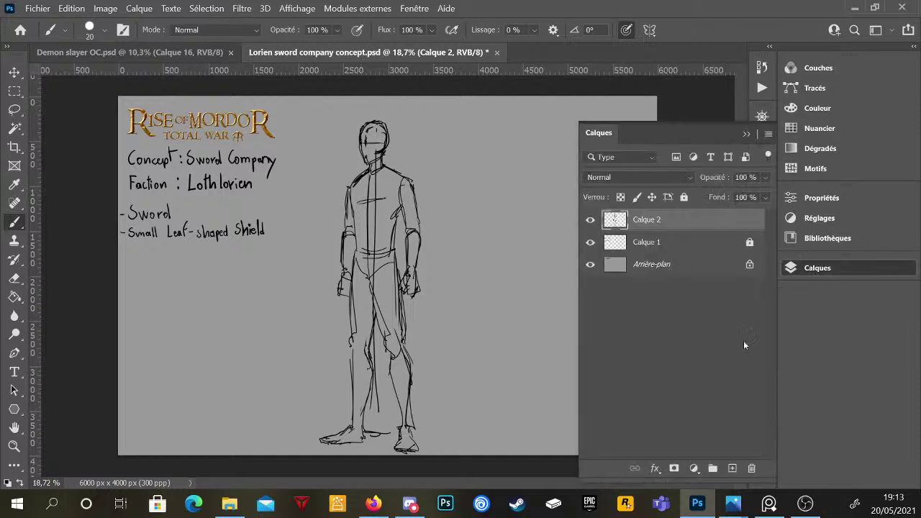
{"action": "left_click", "coordinate": [731, 468]}
{"action": "left_click", "coordinate": [642, 243]}
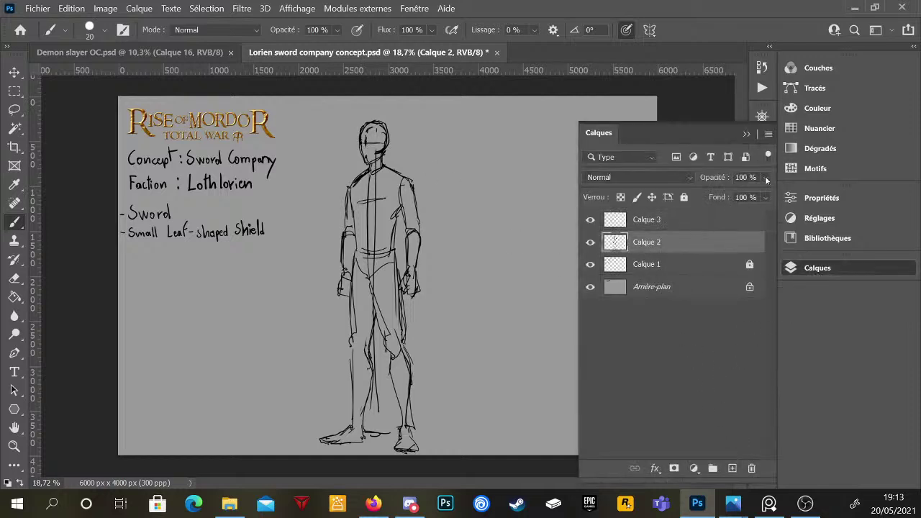
{"action": "left_click", "coordinate": [765, 177]}
{"action": "left_click", "coordinate": [730, 194]}
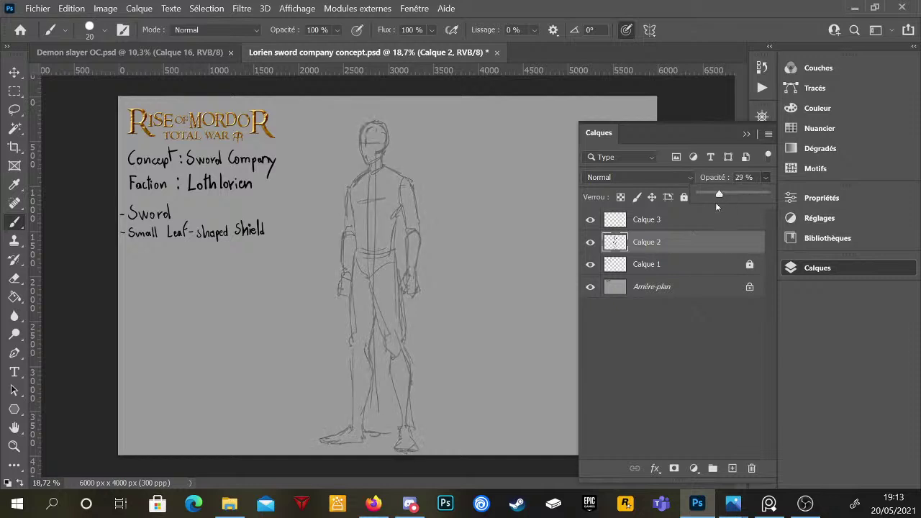
{"action": "left_click", "coordinate": [685, 224]}
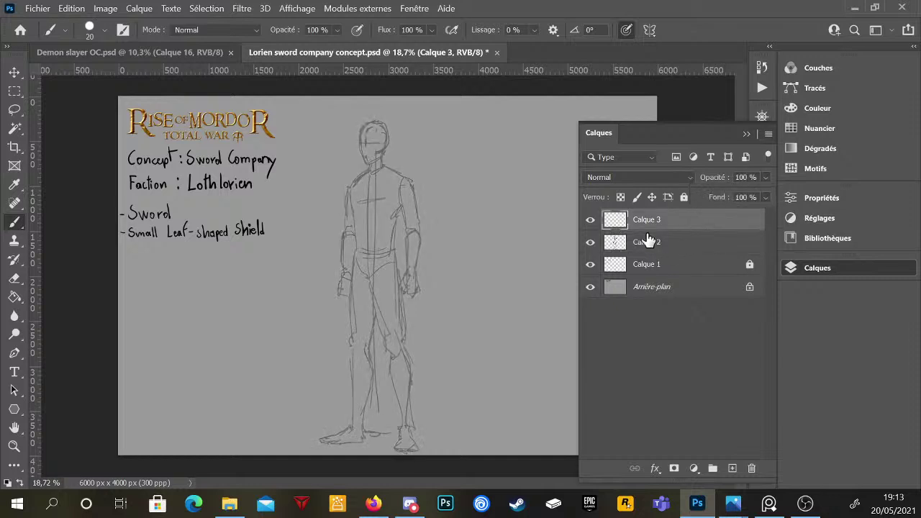
- Draw a wide diagonal sash across the torso, running from the shoulder down to the opposite side of the waist
{"action": "left_click", "coordinate": [831, 270]}
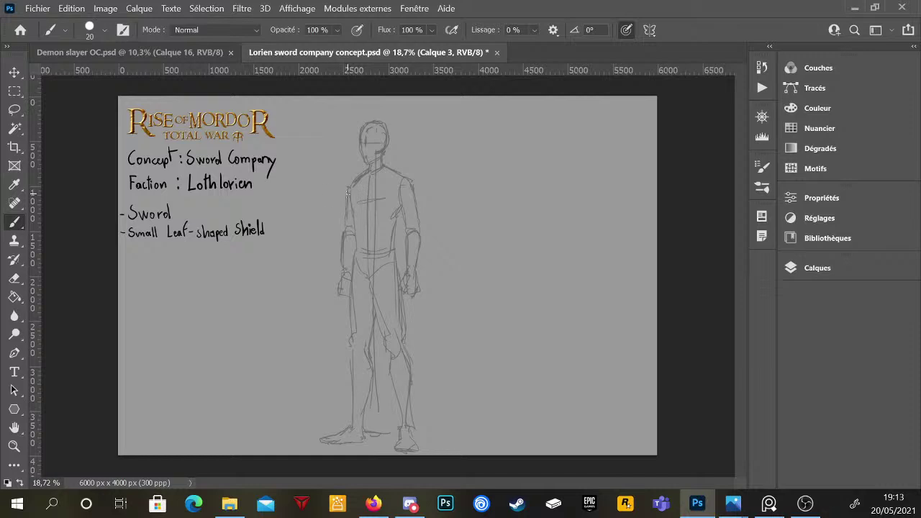
{"action": "left_click_drag", "start_coordinate": [358, 184], "coordinate": [406, 217]}
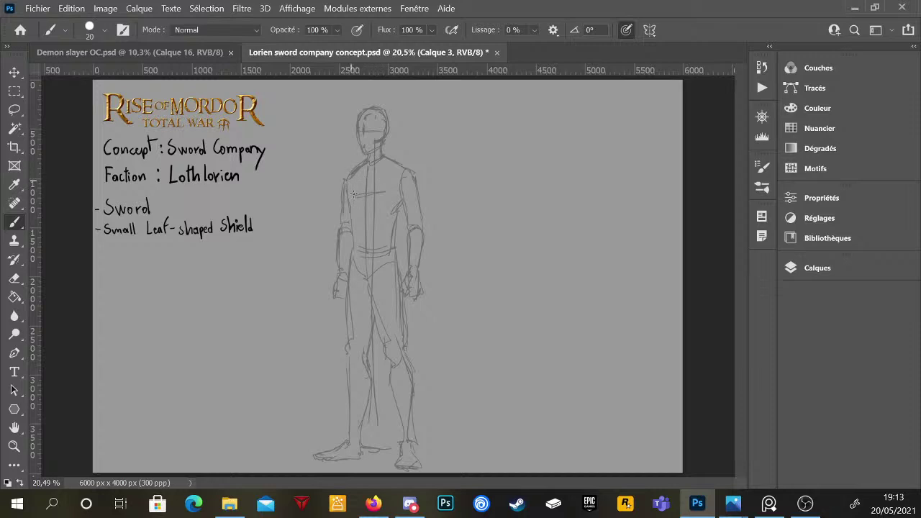
{"action": "mouse_move", "coordinate": [354, 249]}
{"action": "left_mouse_down"}
{"action": "mouse_move", "coordinate": [351, 216]}
{"action": "mouse_move", "coordinate": [370, 180]}
{"action": "left_mouse_up"}
{"action": "mouse_move", "coordinate": [352, 216]}
{"action": "left_mouse_down"}
{"action": "mouse_move", "coordinate": [349, 232]}
{"action": "mouse_move", "coordinate": [387, 160]}
{"action": "left_mouse_up"}
{"action": "left_click_drag", "start_coordinate": [388, 157], "coordinate": [405, 167]}
{"action": "left_click_drag", "start_coordinate": [351, 246], "coordinate": [407, 169]}
{"action": "left_click_drag", "start_coordinate": [352, 244], "coordinate": [407, 170]}
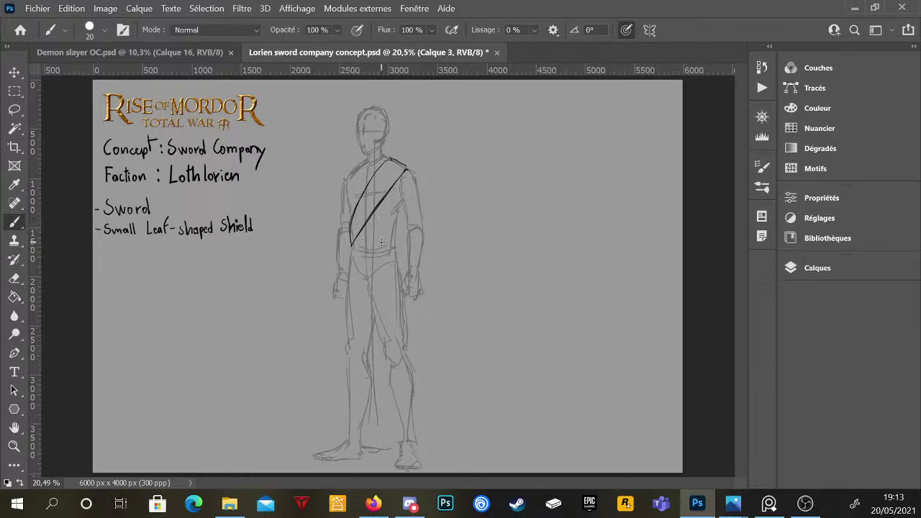
- Draw a long narrow cloth panel hanging from the sash down to knee level, with a closed lower edge
{"action": "left_click_drag", "start_coordinate": [379, 204], "coordinate": [379, 367]}
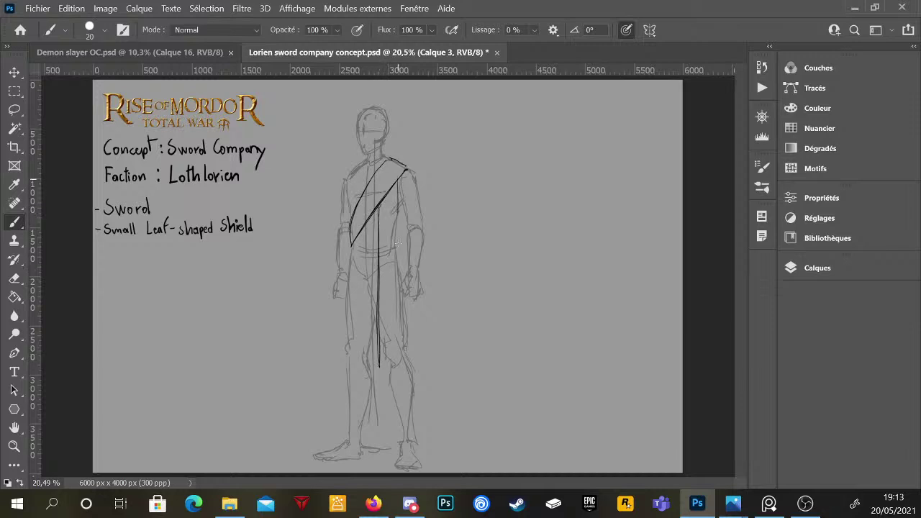
{"action": "left_click_drag", "start_coordinate": [399, 213], "coordinate": [395, 348]}
{"action": "mouse_move", "coordinate": [399, 184]}
{"action": "left_mouse_down"}
{"action": "mouse_move", "coordinate": [404, 370]}
{"action": "mouse_move", "coordinate": [382, 370]}
{"action": "mouse_move", "coordinate": [402, 370]}
{"action": "left_mouse_up"}
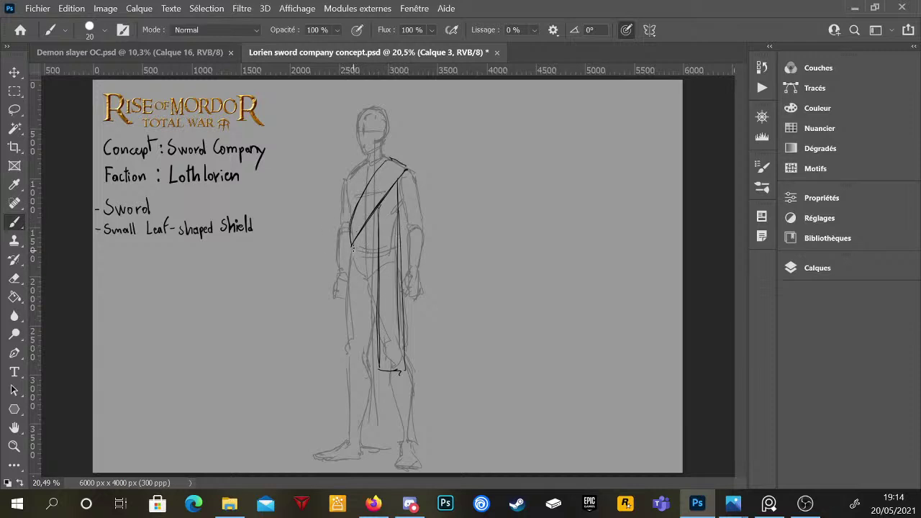
- Outline the tunic's shoulders, torso side and pointed waist, and write the note "T1" below the equipment list
{"action": "mouse_move", "coordinate": [351, 244]}
{"action": "left_mouse_down"}
{"action": "mouse_move", "coordinate": [364, 272]}
{"action": "mouse_move", "coordinate": [377, 256]}
{"action": "left_mouse_up"}
{"action": "mouse_move", "coordinate": [351, 219]}
{"action": "left_mouse_down"}
{"action": "mouse_move", "coordinate": [346, 173]}
{"action": "mouse_move", "coordinate": [347, 188]}
{"action": "mouse_move", "coordinate": [350, 176]}
{"action": "mouse_move", "coordinate": [388, 157]}
{"action": "mouse_move", "coordinate": [343, 172]}
{"action": "mouse_move", "coordinate": [375, 157]}
{"action": "left_mouse_up"}
{"action": "left_click_drag", "start_coordinate": [399, 199], "coordinate": [414, 179]}
{"action": "mouse_move", "coordinate": [107, 250]}
{"action": "left_mouse_down"}
{"action": "mouse_move", "coordinate": [122, 250]}
{"action": "mouse_move", "coordinate": [112, 276]}
{"action": "mouse_move", "coordinate": [128, 252]}
{"action": "mouse_move", "coordinate": [128, 278]}
{"action": "left_mouse_up"}
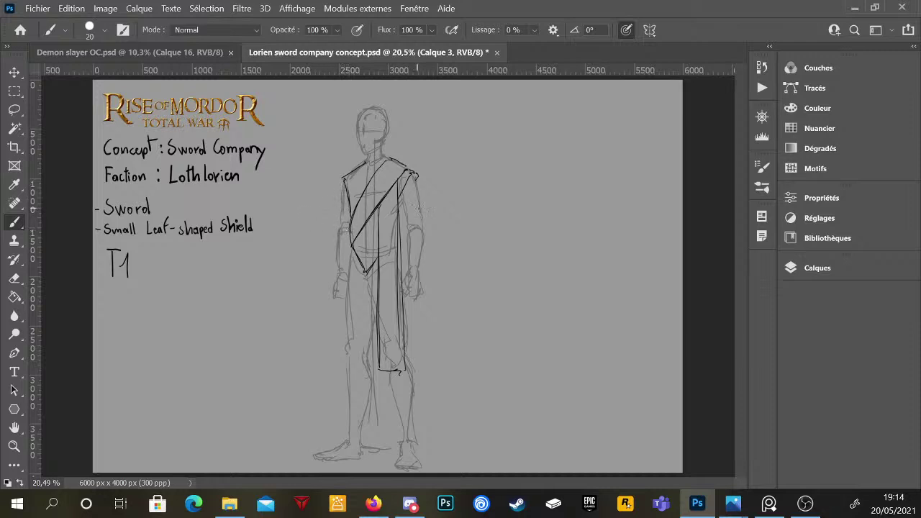
- Draw loose, flared elbow-length sleeves on both arms and the front seam running down from the waist point
{"action": "left_click_drag", "start_coordinate": [404, 188], "coordinate": [427, 242]}
{"action": "mouse_move", "coordinate": [348, 194]}
{"action": "left_mouse_down"}
{"action": "mouse_move", "coordinate": [338, 230]}
{"action": "mouse_move", "coordinate": [341, 180]}
{"action": "left_mouse_up"}
{"action": "mouse_move", "coordinate": [336, 234]}
{"action": "left_mouse_down"}
{"action": "mouse_move", "coordinate": [344, 184]}
{"action": "mouse_move", "coordinate": [333, 228]}
{"action": "left_mouse_up"}
{"action": "left_click_drag", "start_coordinate": [415, 176], "coordinate": [430, 245]}
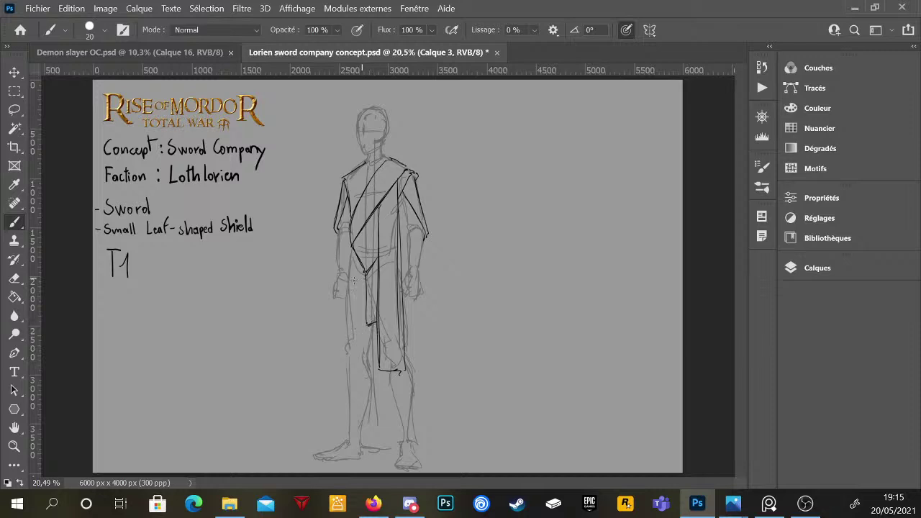
- Draw the tunic's thigh-length skirt with a slanted hem meeting at the front seam, and add a belt band across the waist
{"action": "mouse_move", "coordinate": [347, 287]}
{"action": "left_mouse_down"}
{"action": "mouse_move", "coordinate": [348, 267]}
{"action": "mouse_move", "coordinate": [348, 314]}
{"action": "mouse_move", "coordinate": [371, 328]}
{"action": "left_mouse_up"}
{"action": "left_click_drag", "start_coordinate": [400, 257], "coordinate": [405, 312]}
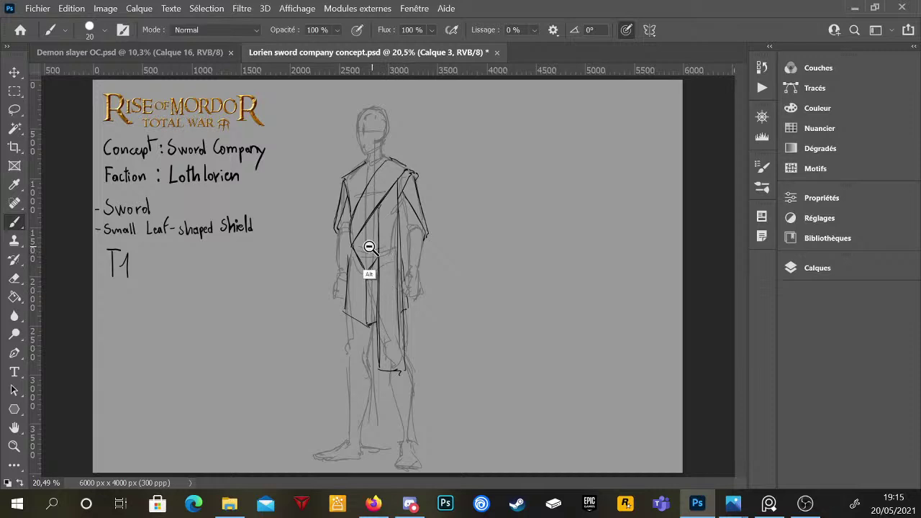
{"action": "scroll", "coordinate": [370, 252], "scroll_direction": "up", "scroll_amount": 1}
{"action": "left_click_drag", "start_coordinate": [345, 246], "coordinate": [384, 243]}
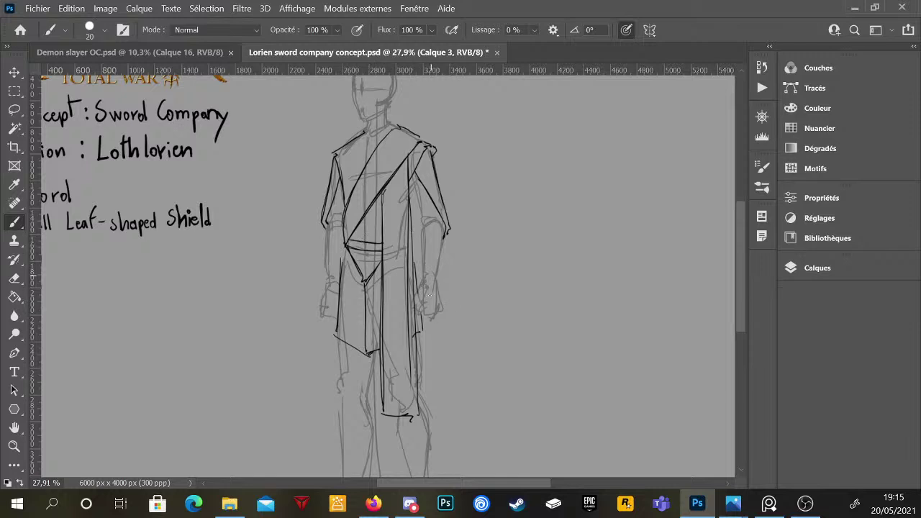
{"action": "left_click_drag", "start_coordinate": [433, 296], "coordinate": [419, 277]}
{"action": "left_click_drag", "start_coordinate": [426, 341], "coordinate": [441, 292]}
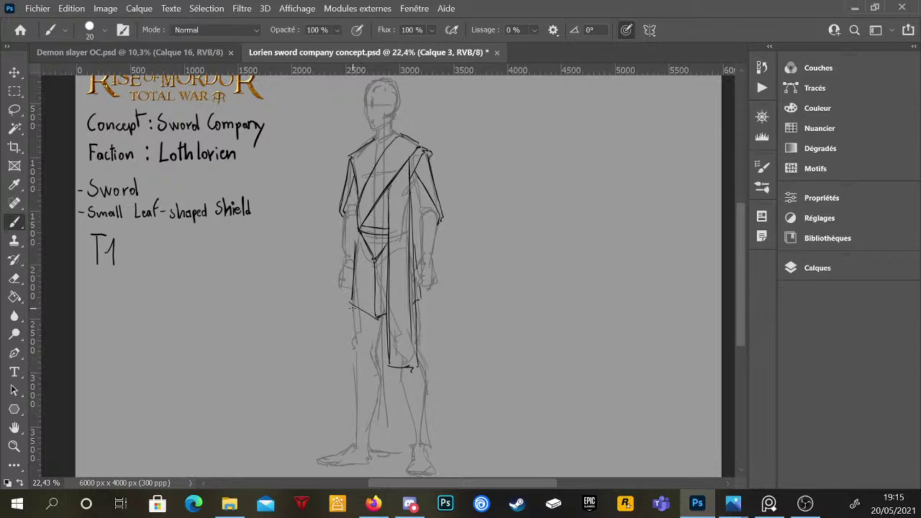
- Draw the long under-robe from the tunic hem to the shins, with its front edges splitting apart below the crotch
{"action": "left_click_drag", "start_coordinate": [352, 305], "coordinate": [350, 423]}
{"action": "mouse_move", "coordinate": [376, 316]}
{"action": "left_mouse_down"}
{"action": "mouse_move", "coordinate": [367, 393]}
{"action": "mouse_move", "coordinate": [351, 430]}
{"action": "left_mouse_up"}
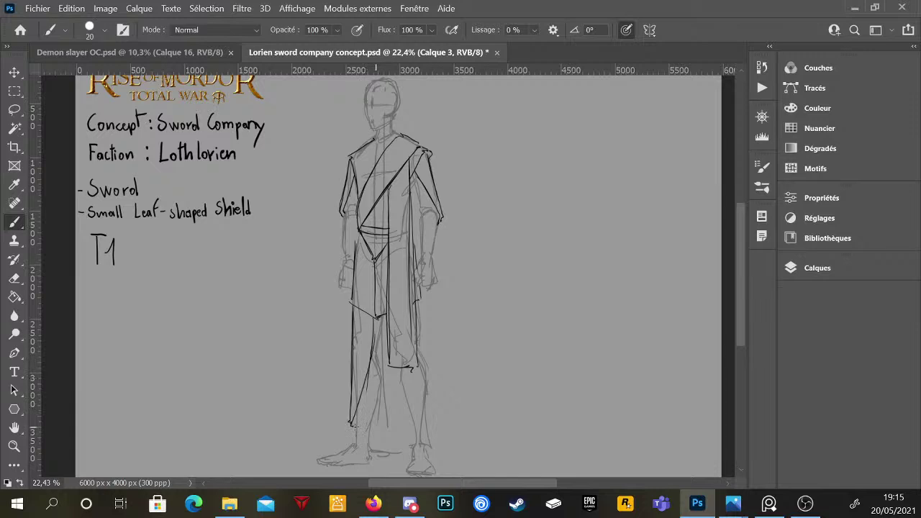
{"action": "mouse_move", "coordinate": [377, 320]}
{"action": "left_mouse_down"}
{"action": "mouse_move", "coordinate": [388, 384]}
{"action": "mouse_move", "coordinate": [417, 431]}
{"action": "left_mouse_up"}
- Draw the tunic's side flap behind the hanging cloth panel and extend the under-robe's outer edge on that side to the shin
{"action": "left_click_drag", "start_coordinate": [415, 230], "coordinate": [418, 265]}
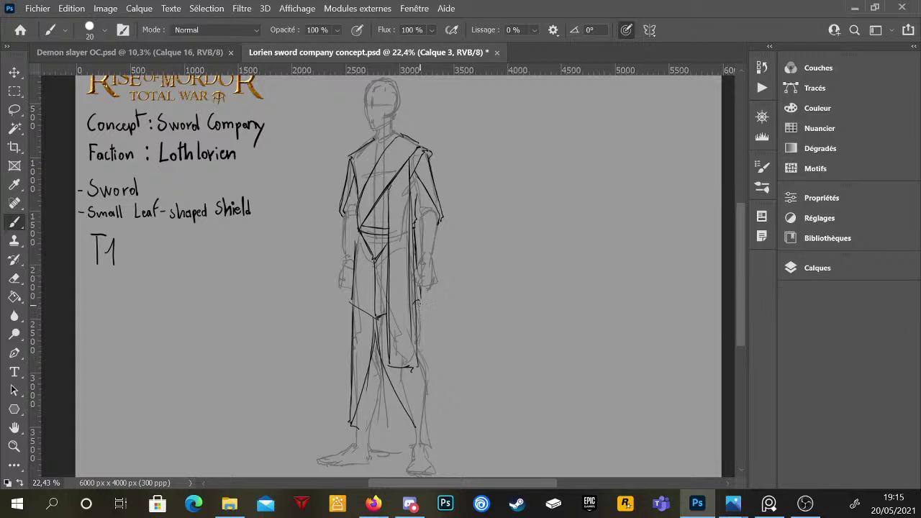
{"action": "left_click_drag", "start_coordinate": [420, 303], "coordinate": [422, 336]}
{"action": "left_click_drag", "start_coordinate": [413, 303], "coordinate": [426, 295]}
{"action": "left_click_drag", "start_coordinate": [413, 224], "coordinate": [430, 366]}
{"action": "left_click_drag", "start_coordinate": [421, 295], "coordinate": [436, 414]}
{"action": "mouse_move", "coordinate": [428, 331]}
{"action": "left_mouse_down"}
{"action": "mouse_move", "coordinate": [436, 418]}
{"action": "mouse_move", "coordinate": [406, 420]}
{"action": "mouse_move", "coordinate": [434, 430]}
{"action": "left_mouse_up"}
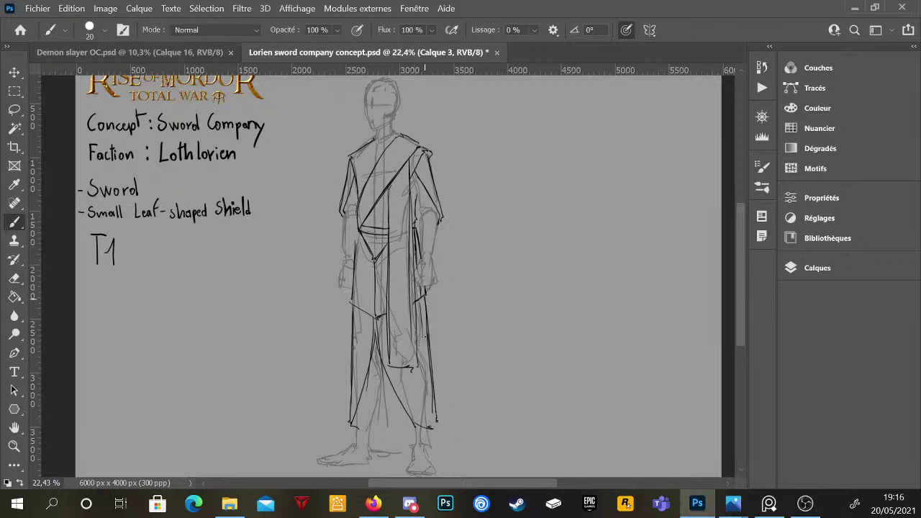
{"action": "key", "text": "e"}
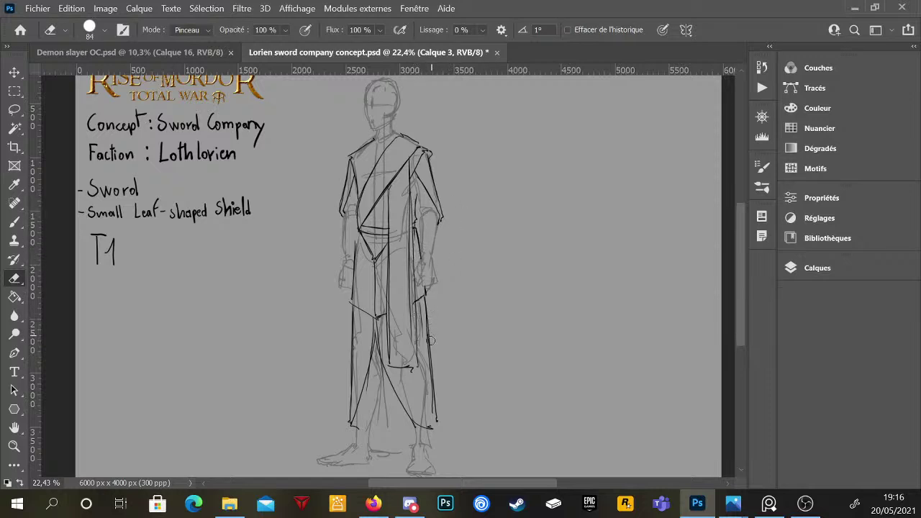
{"action": "key", "text": "b"}
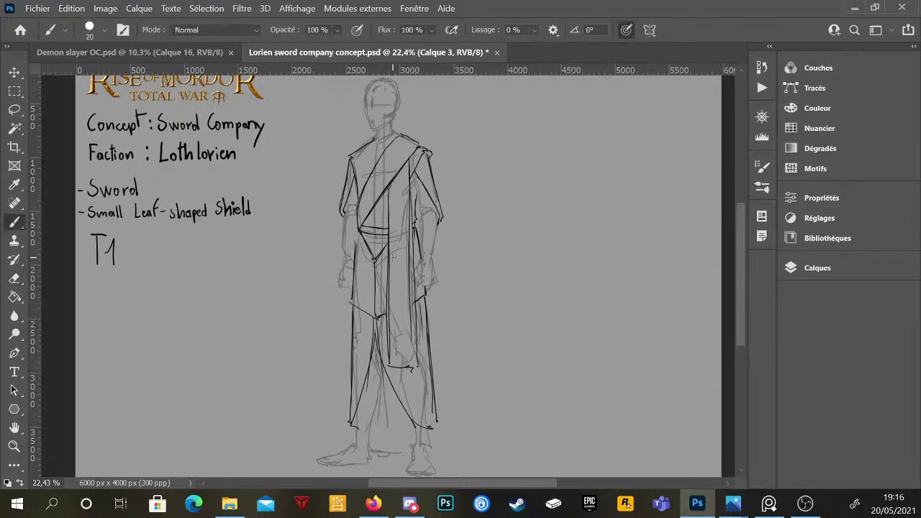
- Add long parallel fold lines along the diagonal sash, from the shoulder down to the waist
{"action": "left_click_drag", "start_coordinate": [428, 231], "coordinate": [454, 212]}
{"action": "left_click_drag", "start_coordinate": [418, 193], "coordinate": [431, 208]}
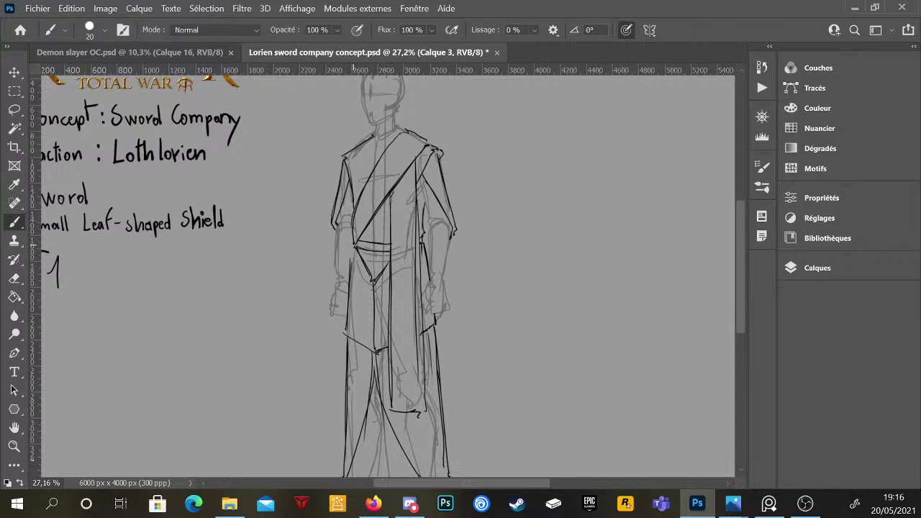
{"action": "left_click_drag", "start_coordinate": [373, 176], "coordinate": [352, 240]}
{"action": "left_click_drag", "start_coordinate": [390, 164], "coordinate": [355, 241]}
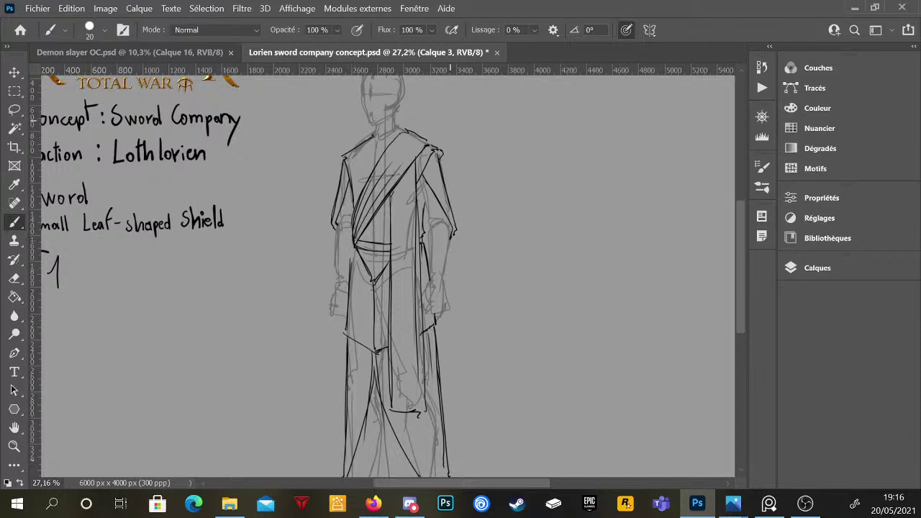
{"action": "left_click_drag", "start_coordinate": [416, 136], "coordinate": [372, 190]}
{"action": "left_click_drag", "start_coordinate": [412, 134], "coordinate": [367, 195]}
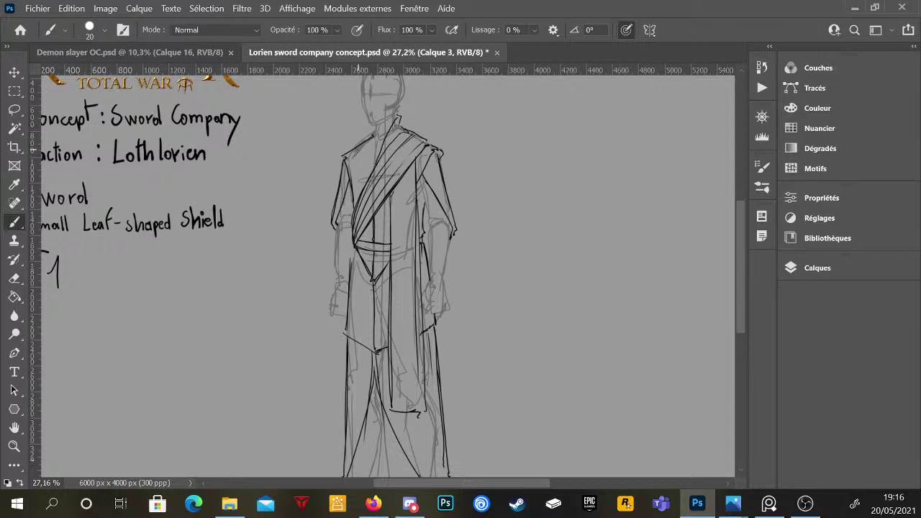
- Draw a high collar at the neck, and add fold lines on the chest and converging folds below the belt
{"action": "mouse_move", "coordinate": [375, 166]}
{"action": "left_mouse_down"}
{"action": "mouse_move", "coordinate": [372, 133]}
{"action": "mouse_move", "coordinate": [375, 167]}
{"action": "mouse_move", "coordinate": [394, 116]}
{"action": "mouse_move", "coordinate": [379, 136]}
{"action": "left_mouse_up"}
{"action": "left_click_drag", "start_coordinate": [374, 278], "coordinate": [389, 197]}
{"action": "left_click_drag", "start_coordinate": [374, 282], "coordinate": [386, 252]}
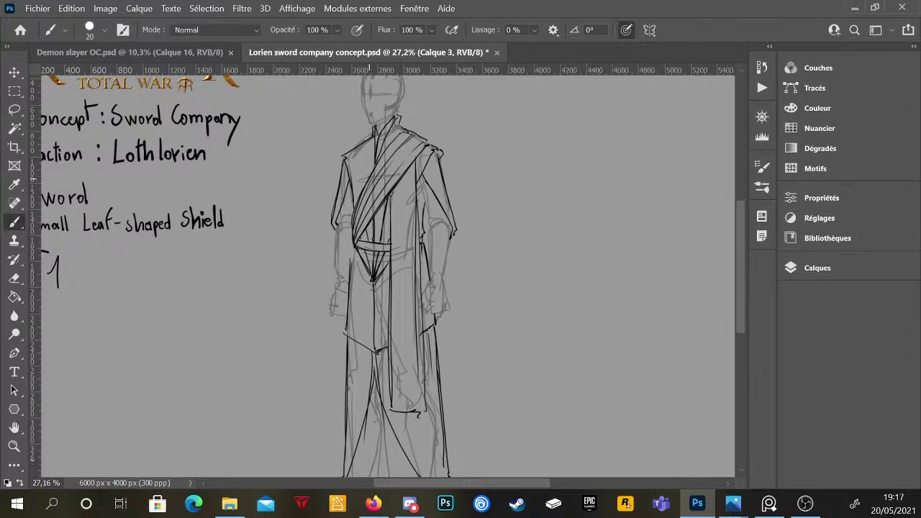
{"action": "mouse_move", "coordinate": [369, 146]}
{"action": "left_mouse_down"}
{"action": "mouse_move", "coordinate": [366, 177]}
{"action": "mouse_move", "coordinate": [351, 149]}
{"action": "mouse_move", "coordinate": [354, 190]}
{"action": "left_mouse_up"}
{"action": "left_click_drag", "start_coordinate": [477, 272], "coordinate": [470, 310]}
{"action": "left_click_drag", "start_coordinate": [455, 323], "coordinate": [460, 284]}
{"action": "scroll", "coordinate": [474, 315], "scroll_direction": "down", "scroll_amount": 2}
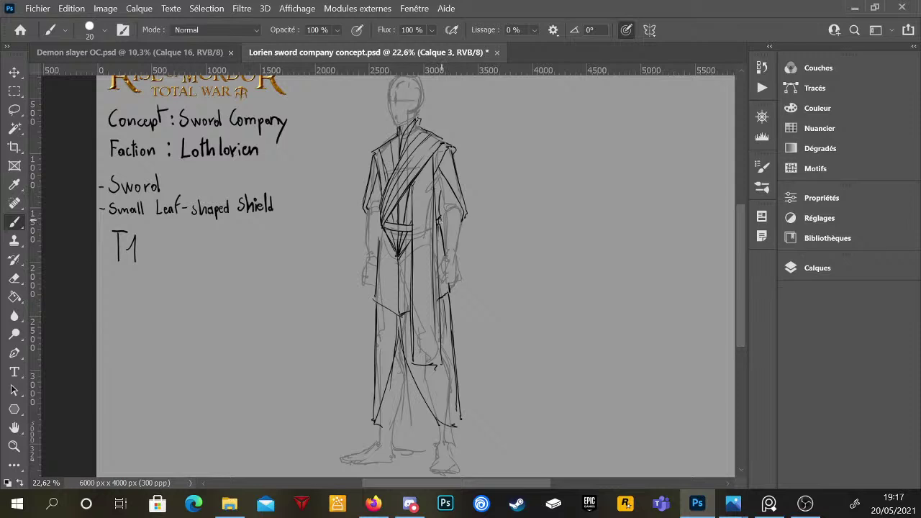
- Strengthen the tunic's side edge and front seam, and start the outline of the hand beside the hanging cloth panel
{"action": "left_click_drag", "start_coordinate": [440, 218], "coordinate": [441, 193]}
{"action": "left_click_drag", "start_coordinate": [382, 227], "coordinate": [379, 274]}
{"action": "mouse_move", "coordinate": [397, 317]}
{"action": "left_mouse_down"}
{"action": "mouse_move", "coordinate": [397, 258]}
{"action": "mouse_move", "coordinate": [398, 314]}
{"action": "left_mouse_up"}
{"action": "left_click_drag", "start_coordinate": [446, 256], "coordinate": [436, 276]}
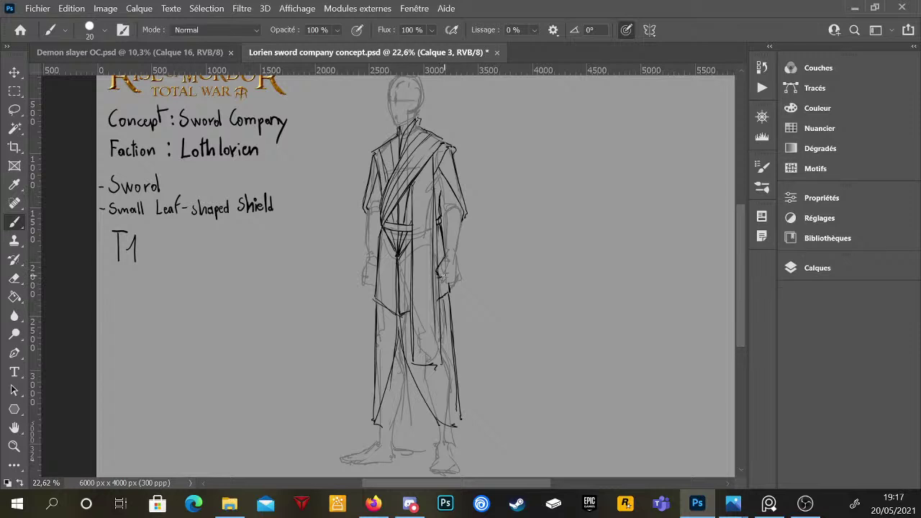
- Outline both forearms and fists, and close the sleeve openings with curved cuffs at the elbows
{"action": "mouse_move", "coordinate": [441, 273]}
{"action": "left_mouse_down"}
{"action": "mouse_move", "coordinate": [457, 280]}
{"action": "mouse_move", "coordinate": [457, 259]}
{"action": "mouse_move", "coordinate": [461, 279]}
{"action": "mouse_move", "coordinate": [464, 223]}
{"action": "left_mouse_up"}
{"action": "mouse_move", "coordinate": [365, 259]}
{"action": "left_mouse_down"}
{"action": "mouse_move", "coordinate": [360, 277]}
{"action": "mouse_move", "coordinate": [373, 284]}
{"action": "mouse_move", "coordinate": [372, 275]}
{"action": "mouse_move", "coordinate": [372, 284]}
{"action": "left_mouse_up"}
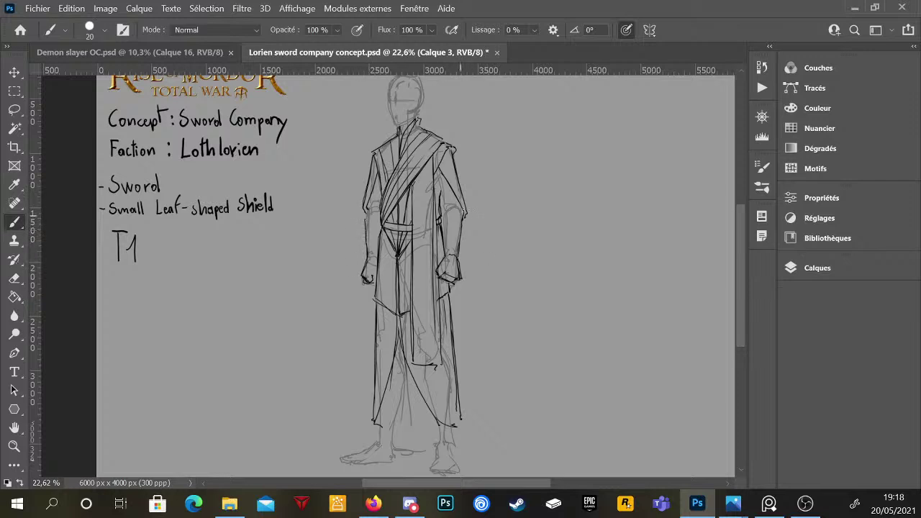
{"action": "mouse_move", "coordinate": [442, 221]}
{"action": "left_mouse_down"}
{"action": "mouse_move", "coordinate": [463, 216]}
{"action": "mouse_move", "coordinate": [449, 215]}
{"action": "left_mouse_up"}
{"action": "mouse_move", "coordinate": [367, 216]}
{"action": "left_mouse_down"}
{"action": "mouse_move", "coordinate": [380, 214]}
{"action": "mouse_move", "coordinate": [364, 223]}
{"action": "left_mouse_up"}
- Refine both fists with wrist, knuckle and finger lines
{"action": "scroll", "coordinate": [428, 287], "scroll_direction": "up", "scroll_amount": 2}
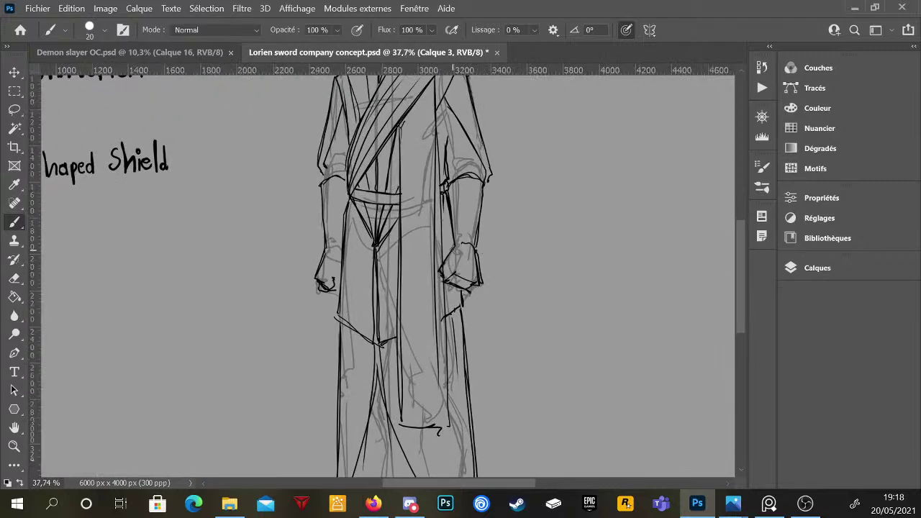
{"action": "mouse_move", "coordinate": [454, 249]}
{"action": "left_mouse_down"}
{"action": "mouse_move", "coordinate": [438, 268]}
{"action": "mouse_move", "coordinate": [448, 270]}
{"action": "left_mouse_up"}
{"action": "left_click_drag", "start_coordinate": [400, 331], "coordinate": [400, 307]}
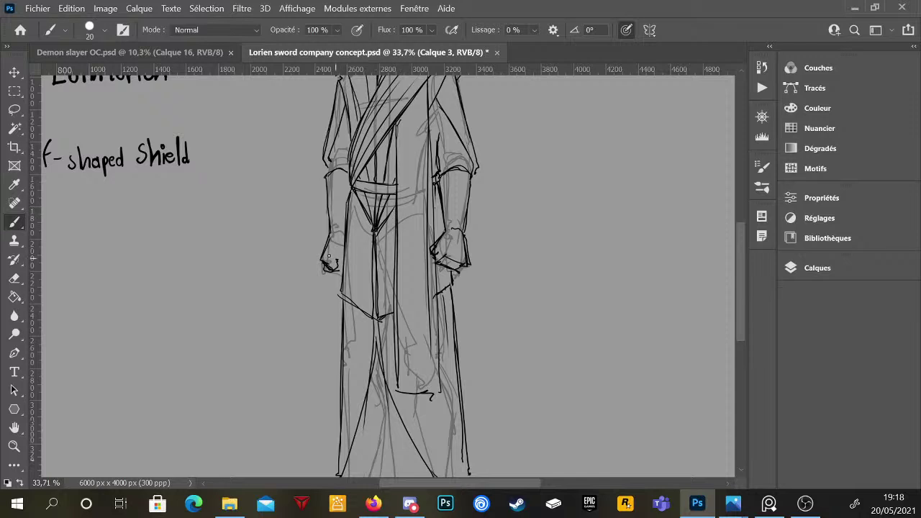
{"action": "mouse_move", "coordinate": [332, 268]}
{"action": "left_mouse_down"}
{"action": "mouse_move", "coordinate": [342, 265]}
{"action": "mouse_move", "coordinate": [332, 276]}
{"action": "mouse_move", "coordinate": [341, 278]}
{"action": "left_mouse_up"}
{"action": "mouse_move", "coordinate": [431, 257]}
{"action": "left_mouse_down"}
{"action": "mouse_move", "coordinate": [462, 270]}
{"action": "mouse_move", "coordinate": [470, 251]}
{"action": "left_mouse_up"}
- Erase most of the fist beside the hanging cloth panel and add a fold line inside that arm's sleeve
{"action": "key", "text": "e"}
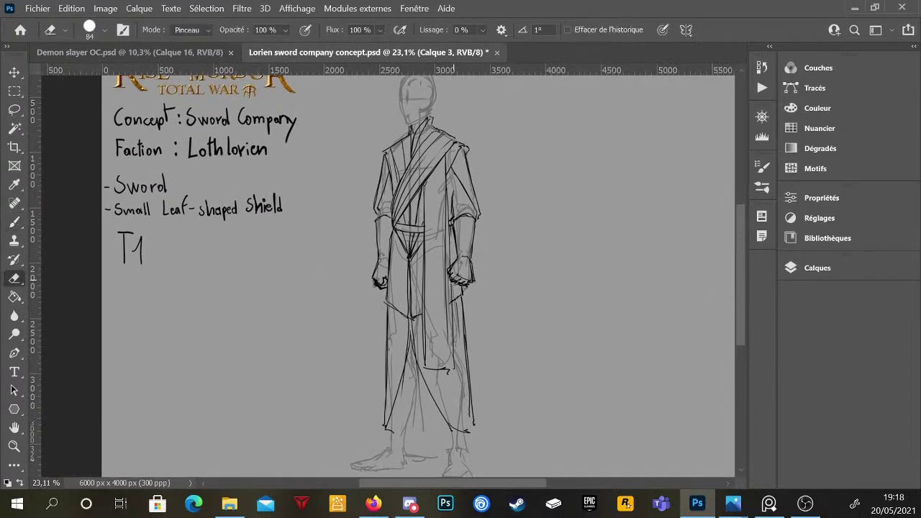
{"action": "mouse_move", "coordinate": [457, 282]}
{"action": "left_mouse_down"}
{"action": "mouse_move", "coordinate": [473, 271]}
{"action": "mouse_move", "coordinate": [453, 276]}
{"action": "mouse_move", "coordinate": [472, 271]}
{"action": "mouse_move", "coordinate": [456, 274]}
{"action": "mouse_move", "coordinate": [459, 286]}
{"action": "left_mouse_up"}
{"action": "key", "text": "b"}
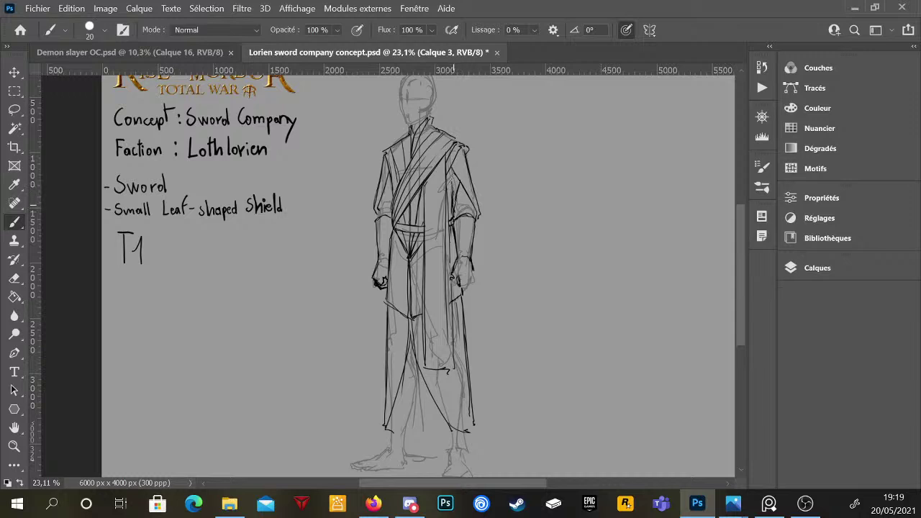
{"action": "key", "text": "ctrl+z"}
{"action": "left_click_drag", "start_coordinate": [448, 173], "coordinate": [452, 211]}
{"action": "key", "text": "e"}
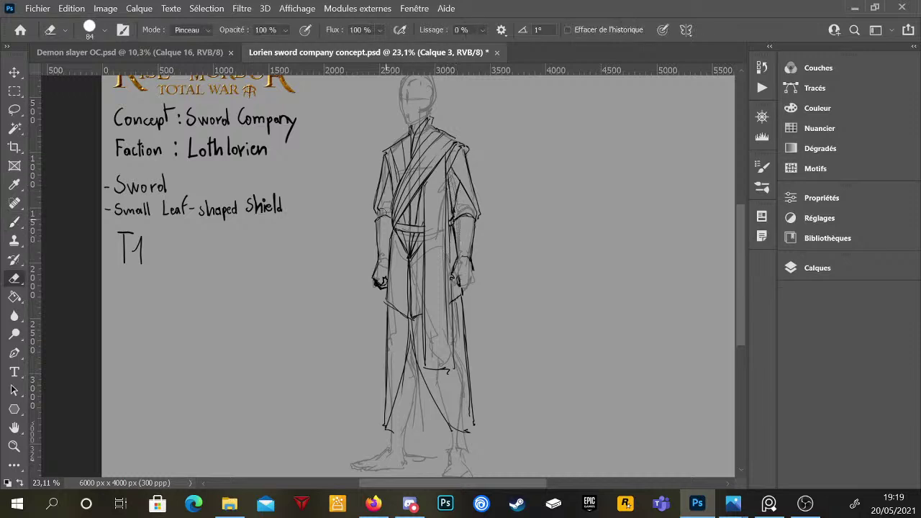
{"action": "key", "text": "b"}
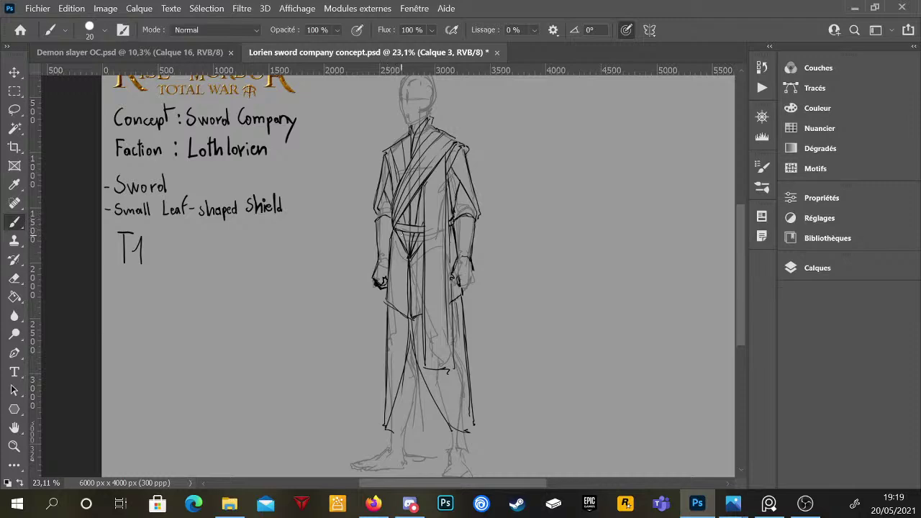
- Redraw the belt across the waist with a middle line and a thicker lower edge, and clean up its overlapping end
{"action": "scroll", "coordinate": [410, 243], "scroll_direction": "up", "scroll_amount": 8}
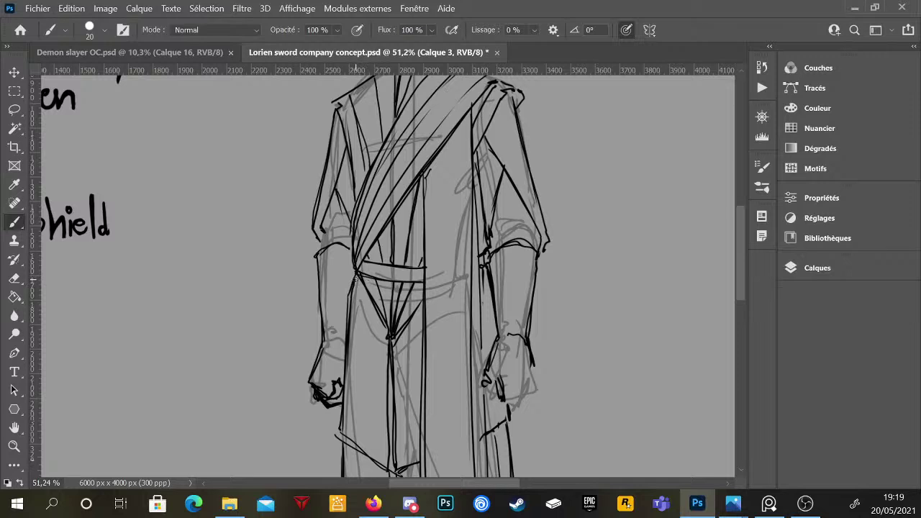
{"action": "mouse_move", "coordinate": [356, 282]}
{"action": "left_mouse_down"}
{"action": "mouse_move", "coordinate": [399, 294]}
{"action": "mouse_move", "coordinate": [355, 281]}
{"action": "mouse_move", "coordinate": [416, 277]}
{"action": "left_mouse_up"}
{"action": "mouse_move", "coordinate": [357, 280]}
{"action": "left_mouse_down"}
{"action": "mouse_move", "coordinate": [415, 288]}
{"action": "mouse_move", "coordinate": [360, 282]}
{"action": "left_mouse_up"}
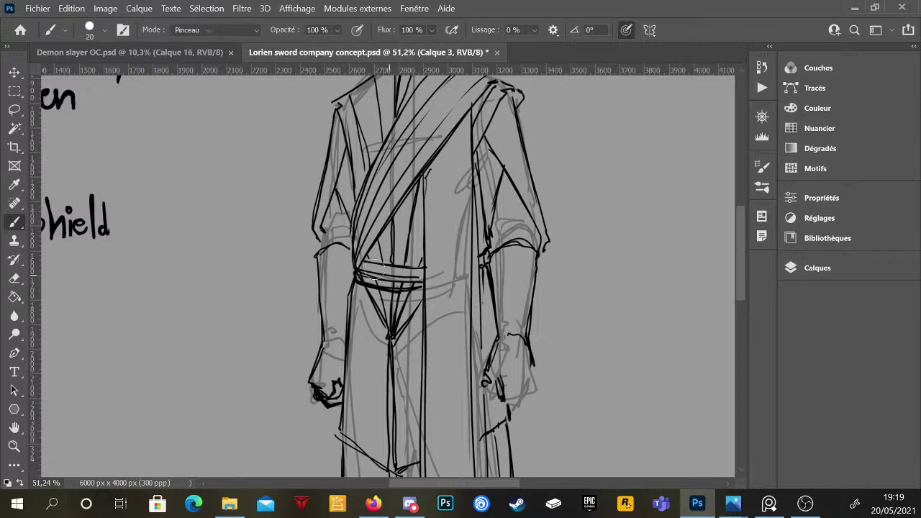
{"action": "key", "text": "e"}
{"action": "left_click_drag", "start_coordinate": [415, 285], "coordinate": [413, 290]}
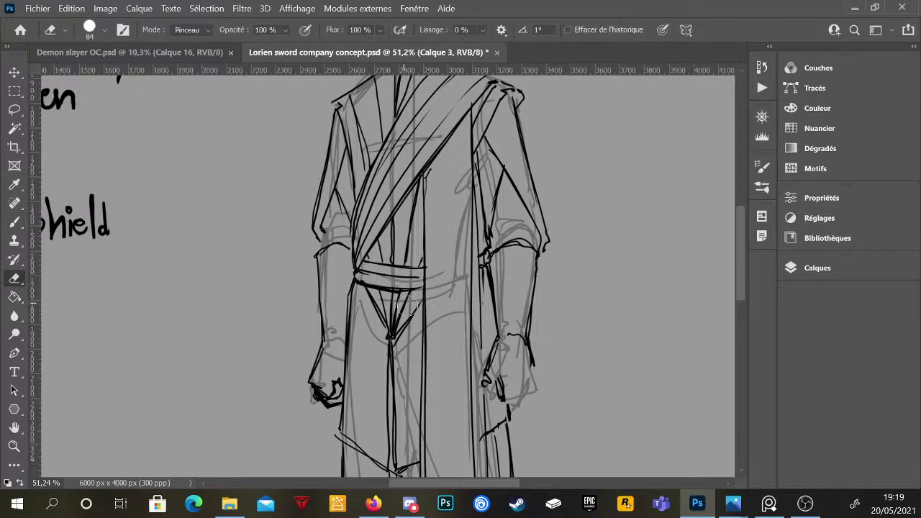
{"action": "key", "text": "b"}
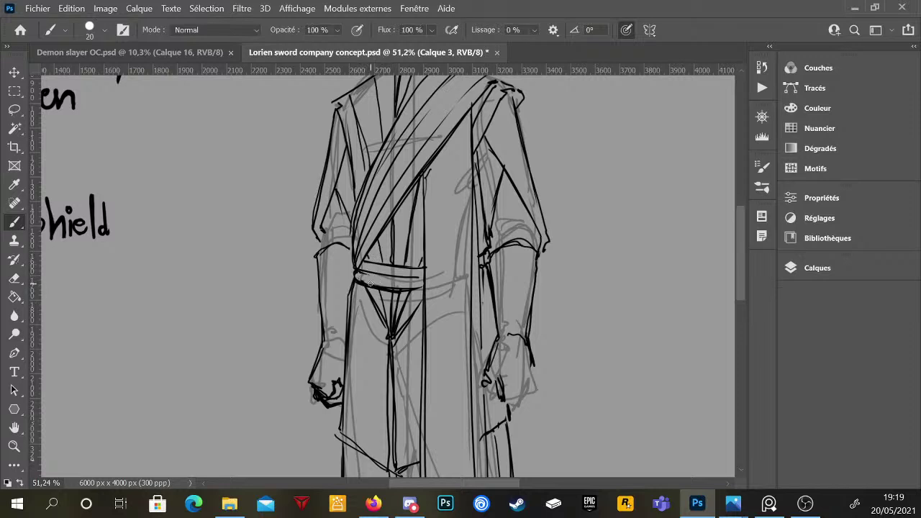
- Detail the belt with thick edges, a V-shaped ornament at the centre and a short bar projecting past the hip
{"action": "left_click_drag", "start_coordinate": [370, 289], "coordinate": [422, 289]}
{"action": "left_click_drag", "start_coordinate": [368, 273], "coordinate": [423, 279]}
{"action": "mouse_move", "coordinate": [370, 289]}
{"action": "left_mouse_down"}
{"action": "mouse_move", "coordinate": [423, 292]}
{"action": "mouse_move", "coordinate": [332, 266]}
{"action": "mouse_move", "coordinate": [373, 280]}
{"action": "mouse_move", "coordinate": [422, 279]}
{"action": "mouse_move", "coordinate": [400, 275]}
{"action": "mouse_move", "coordinate": [394, 289]}
{"action": "mouse_move", "coordinate": [401, 275]}
{"action": "mouse_move", "coordinate": [396, 290]}
{"action": "left_mouse_up"}
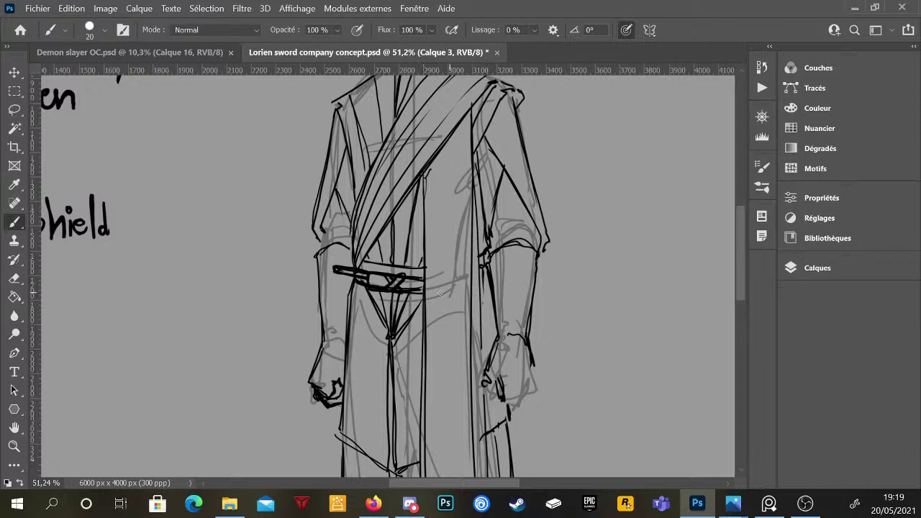
{"action": "left_click_drag", "start_coordinate": [335, 265], "coordinate": [397, 273]}
{"action": "key", "text": "e"}
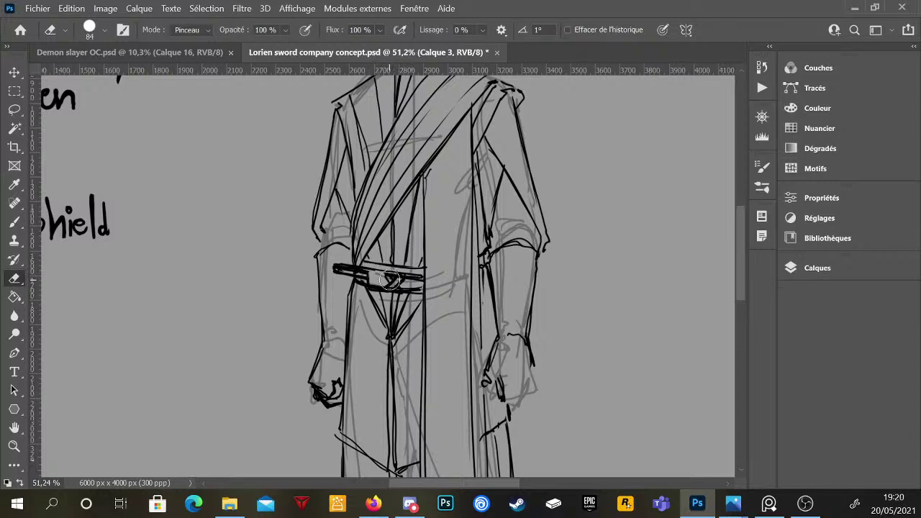
{"action": "key", "text": "b"}
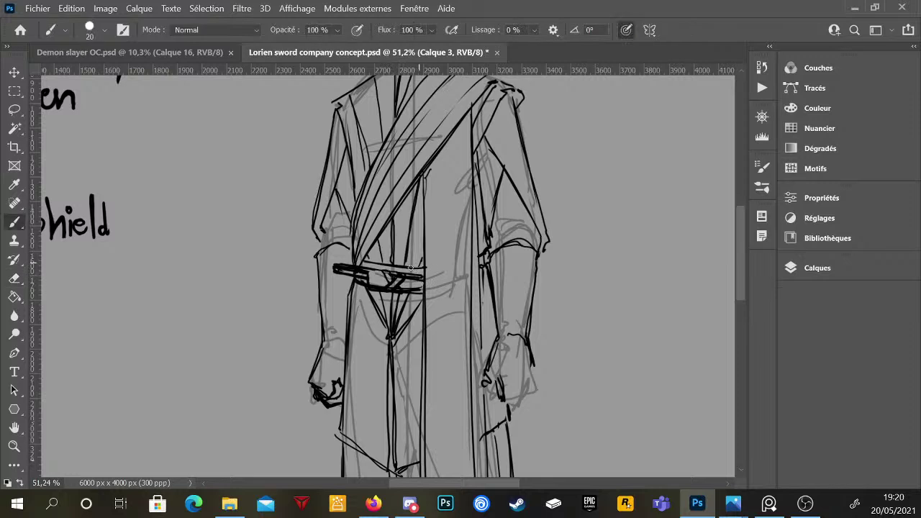
- Rework the ornament at the centre of the belt, erasing stray strokes where its bands cross
{"action": "key", "text": "e"}
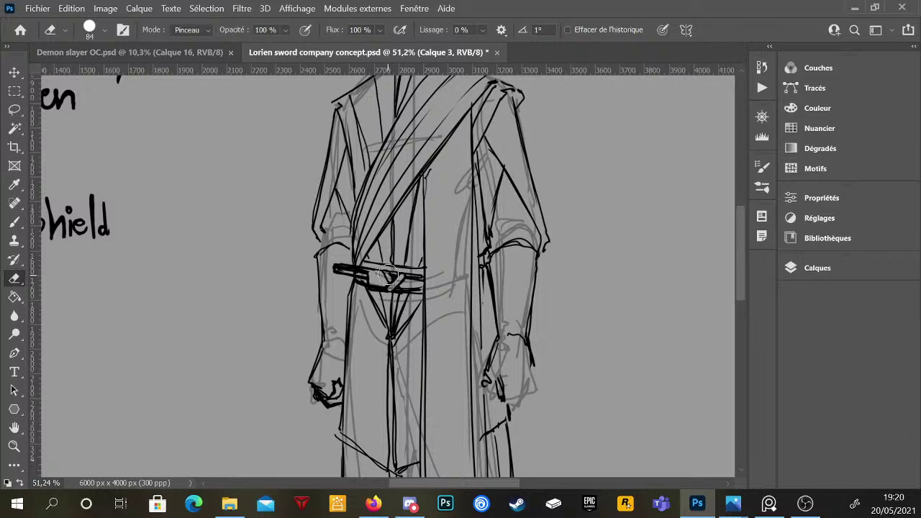
{"action": "left_click_drag", "start_coordinate": [388, 274], "coordinate": [389, 274]}
{"action": "key", "text": "b"}
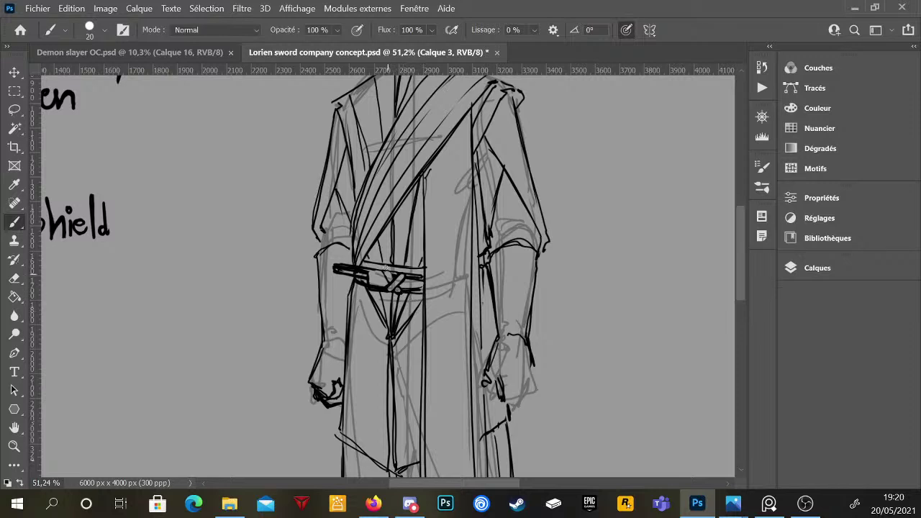
{"action": "key", "text": "e"}
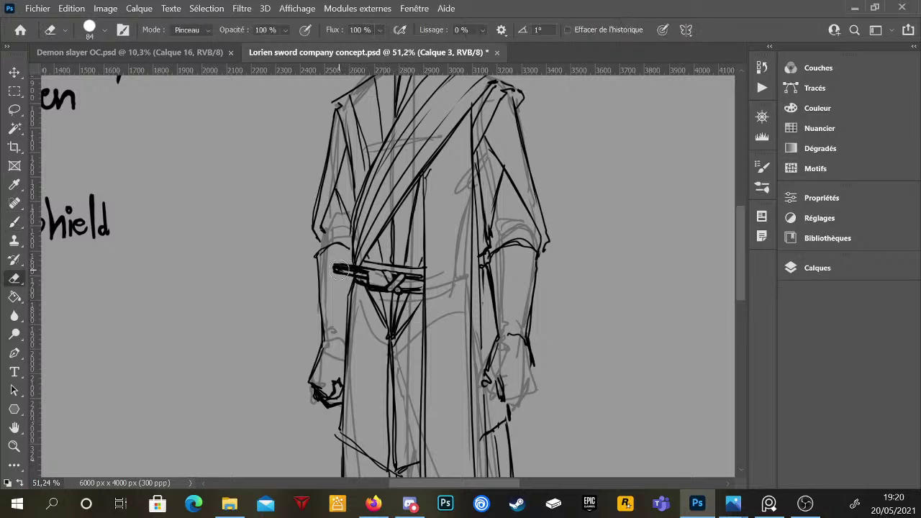
{"action": "scroll", "coordinate": [472, 336], "scroll_direction": "down", "scroll_amount": 2}
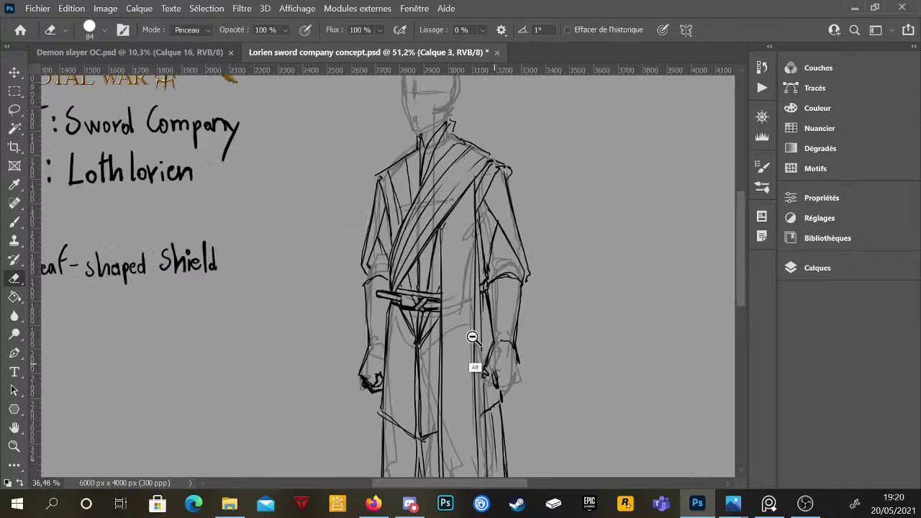
- Draw long vertical fold lines down the hanging cloth panel, from below the sash towards its lower hem
{"action": "left_click_drag", "start_coordinate": [471, 336], "coordinate": [451, 325]}
{"action": "left_click_drag", "start_coordinate": [500, 352], "coordinate": [488, 262]}
{"action": "mouse_move", "coordinate": [515, 302]}
{"action": "left_mouse_down"}
{"action": "mouse_move", "coordinate": [506, 294]}
{"action": "mouse_move", "coordinate": [493, 326]}
{"action": "left_mouse_up"}
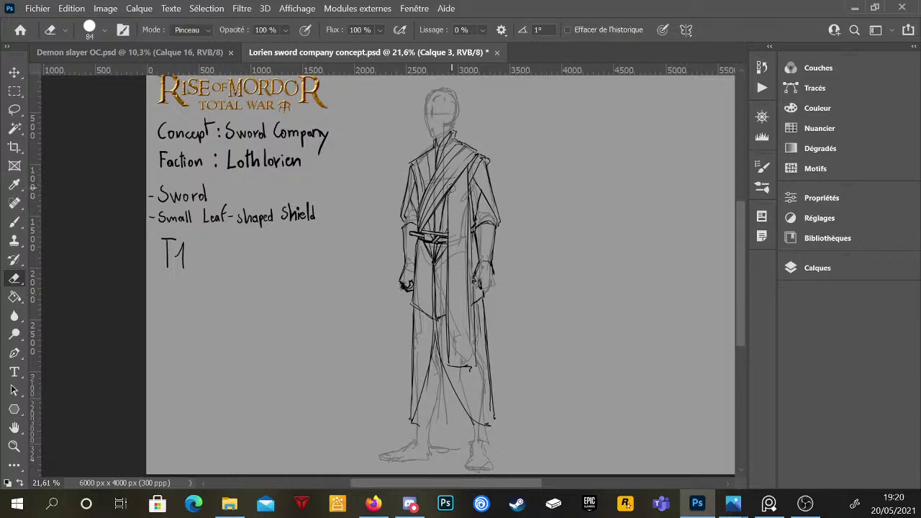
{"action": "key", "text": "b"}
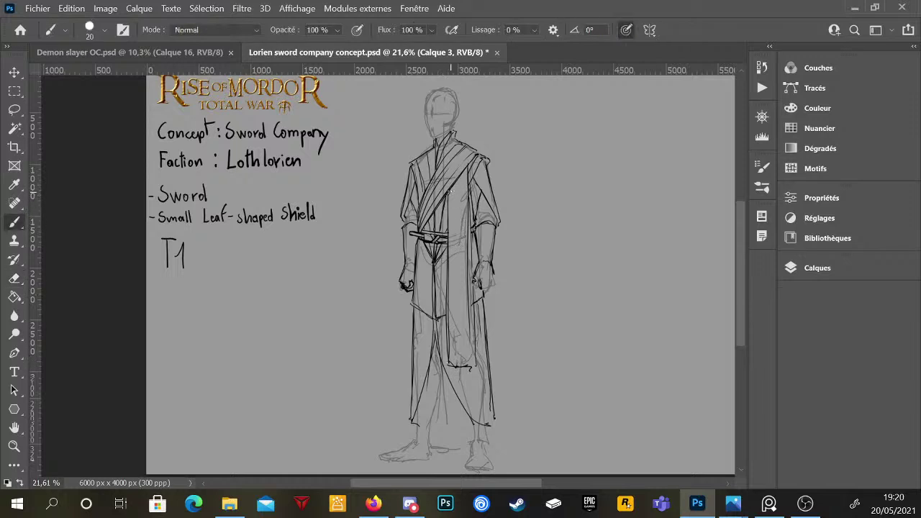
{"action": "left_click_drag", "start_coordinate": [450, 189], "coordinate": [452, 293]}
{"action": "left_click_drag", "start_coordinate": [462, 183], "coordinate": [468, 366]}
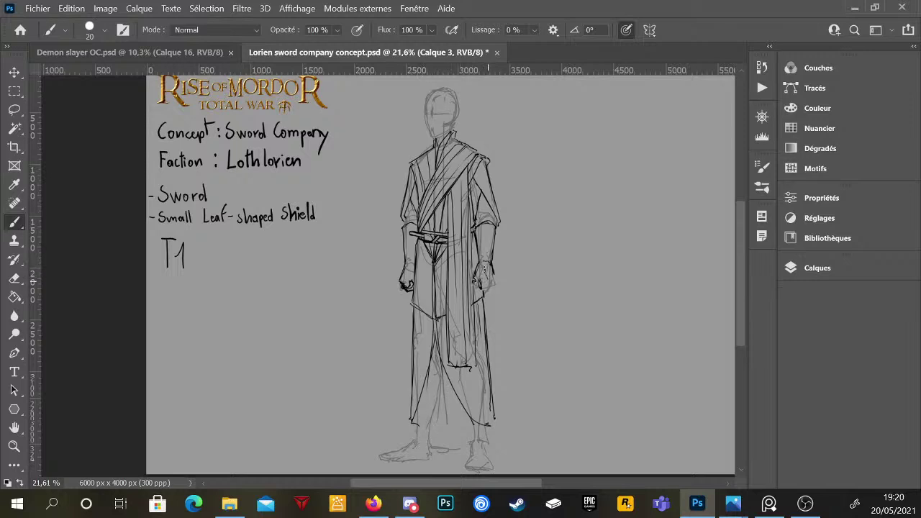
- Detail both forearms with lengthwise lines, giving the one beside the hanging panel a pointed bracer shape
{"action": "mouse_move", "coordinate": [486, 261]}
{"action": "left_mouse_down"}
{"action": "mouse_move", "coordinate": [489, 236]}
{"action": "mouse_move", "coordinate": [488, 281]}
{"action": "mouse_move", "coordinate": [488, 250]}
{"action": "left_mouse_up"}
{"action": "left_click_drag", "start_coordinate": [401, 266], "coordinate": [401, 243]}
{"action": "left_click_drag", "start_coordinate": [406, 261], "coordinate": [409, 270]}
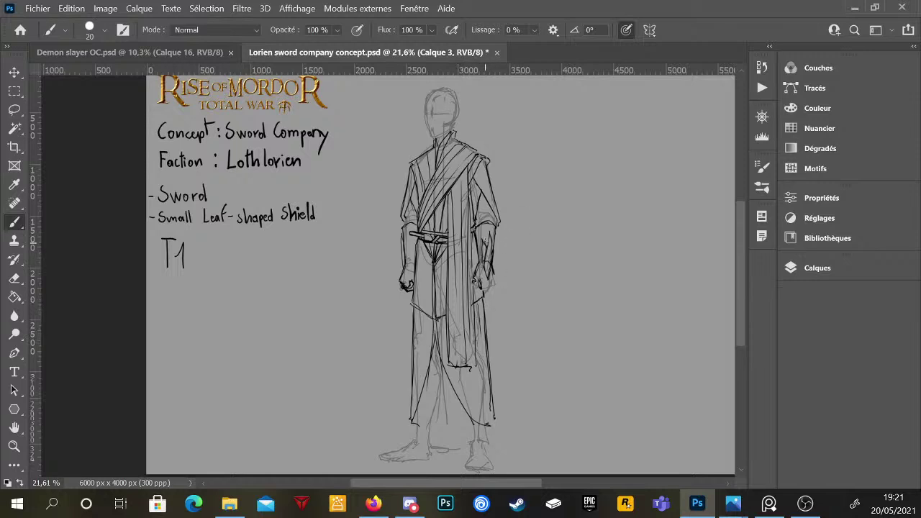
{"action": "left_click_drag", "start_coordinate": [494, 238], "coordinate": [492, 269]}
- Outline the ankles and both feet below the robe, following the faded body sketch
{"action": "mouse_move", "coordinate": [416, 414]}
{"action": "left_mouse_down"}
{"action": "mouse_move", "coordinate": [412, 443]}
{"action": "mouse_move", "coordinate": [428, 433]}
{"action": "mouse_move", "coordinate": [441, 396]}
{"action": "mouse_move", "coordinate": [427, 404]}
{"action": "mouse_move", "coordinate": [420, 436]}
{"action": "mouse_move", "coordinate": [427, 382]}
{"action": "mouse_move", "coordinate": [430, 407]}
{"action": "mouse_move", "coordinate": [441, 362]}
{"action": "mouse_move", "coordinate": [431, 456]}
{"action": "left_mouse_up"}
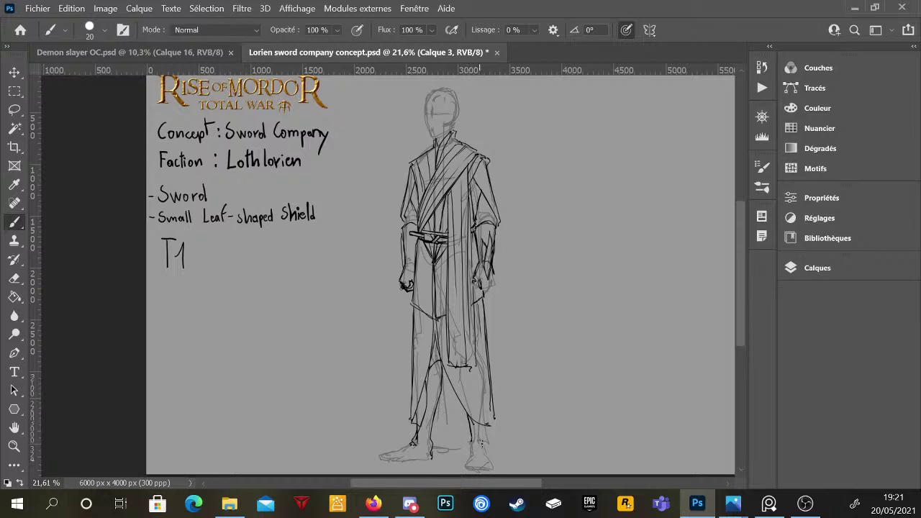
{"action": "left_click_drag", "start_coordinate": [470, 422], "coordinate": [483, 444]}
{"action": "mouse_move", "coordinate": [486, 428]}
{"action": "left_mouse_down"}
{"action": "mouse_move", "coordinate": [467, 447]}
{"action": "mouse_move", "coordinate": [474, 466]}
{"action": "mouse_move", "coordinate": [481, 459]}
{"action": "mouse_move", "coordinate": [468, 465]}
{"action": "mouse_move", "coordinate": [488, 453]}
{"action": "left_mouse_up"}
{"action": "left_click_drag", "start_coordinate": [486, 459], "coordinate": [470, 466]}
{"action": "left_click_drag", "start_coordinate": [413, 445], "coordinate": [381, 457]}
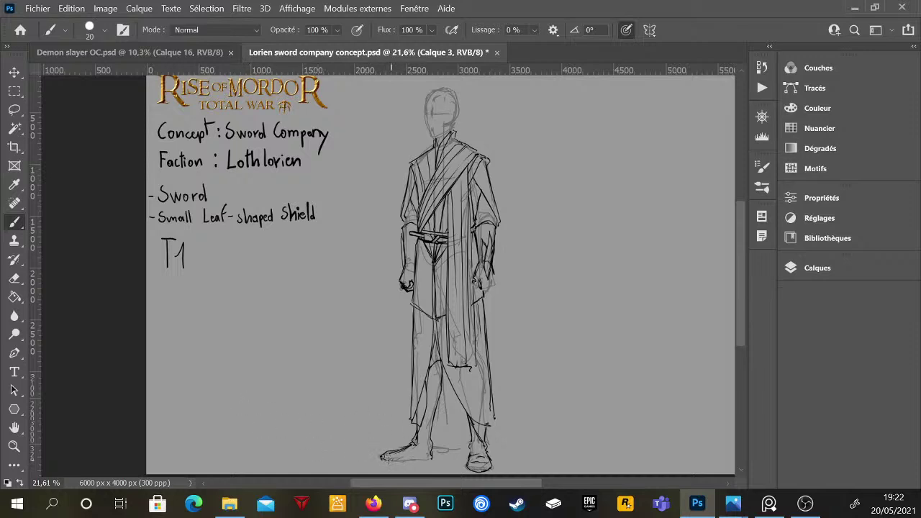
{"action": "left_click_drag", "start_coordinate": [381, 459], "coordinate": [446, 466]}
{"action": "left_click_drag", "start_coordinate": [388, 452], "coordinate": [380, 458]}
- Draw the back of the robe with folds and a hem between the legs, and clean up the side-facing foot
{"action": "left_click_drag", "start_coordinate": [433, 148], "coordinate": [436, 168]}
{"action": "mouse_move", "coordinate": [435, 428]}
{"action": "left_mouse_down"}
{"action": "mouse_move", "coordinate": [446, 383]}
{"action": "mouse_move", "coordinate": [443, 426]}
{"action": "left_mouse_up"}
{"action": "mouse_move", "coordinate": [449, 378]}
{"action": "left_mouse_down"}
{"action": "mouse_move", "coordinate": [452, 423]}
{"action": "mouse_move", "coordinate": [464, 427]}
{"action": "left_mouse_up"}
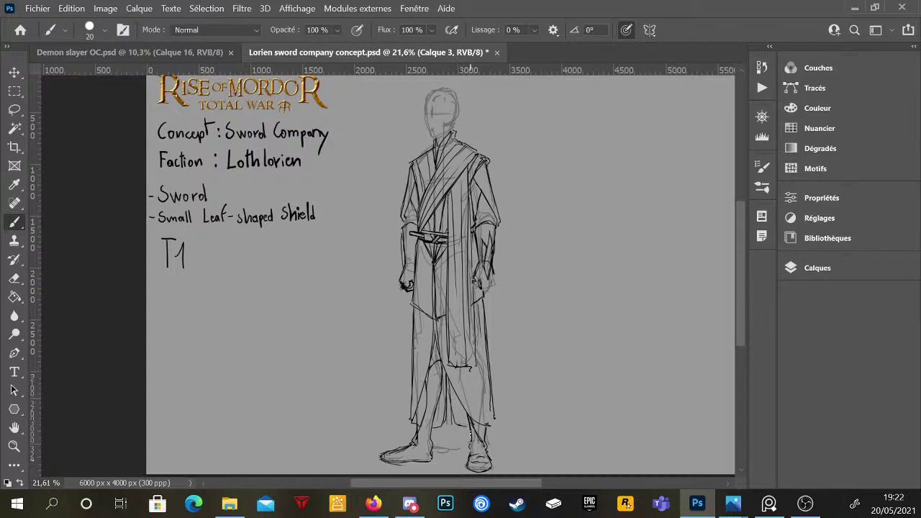
{"action": "key", "text": "e"}
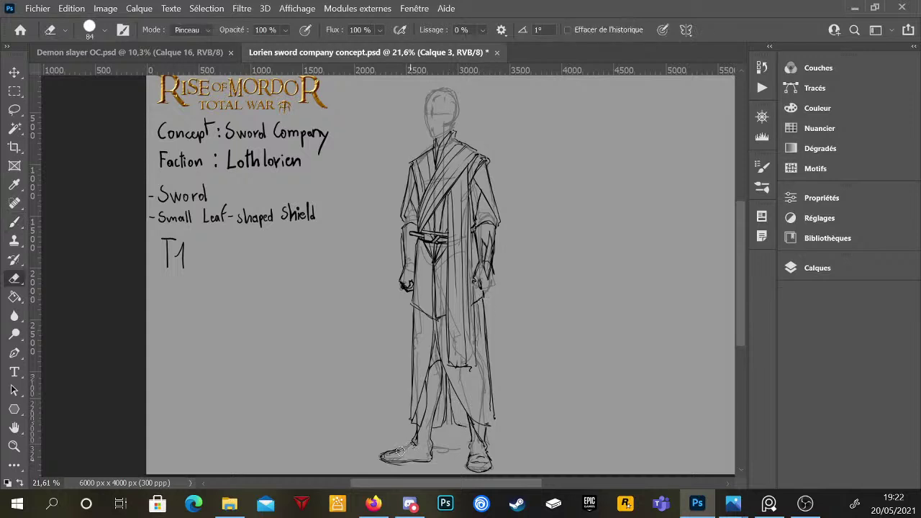
{"action": "key", "text": "b"}
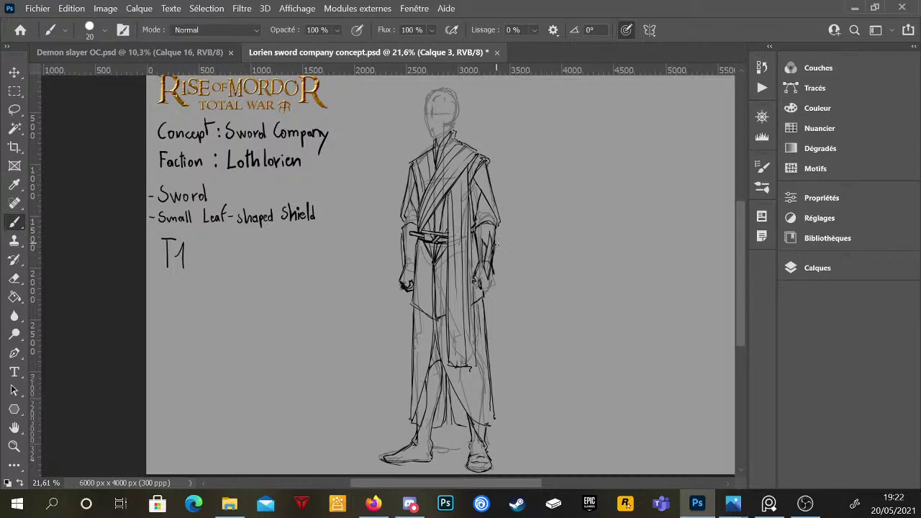
- Erase the crossing belt ornament and replace it with an upright double band beside a V-shaped wrap
{"action": "left_click_drag", "start_coordinate": [434, 235], "coordinate": [495, 196]}
{"action": "left_click_drag", "start_coordinate": [487, 200], "coordinate": [453, 241]}
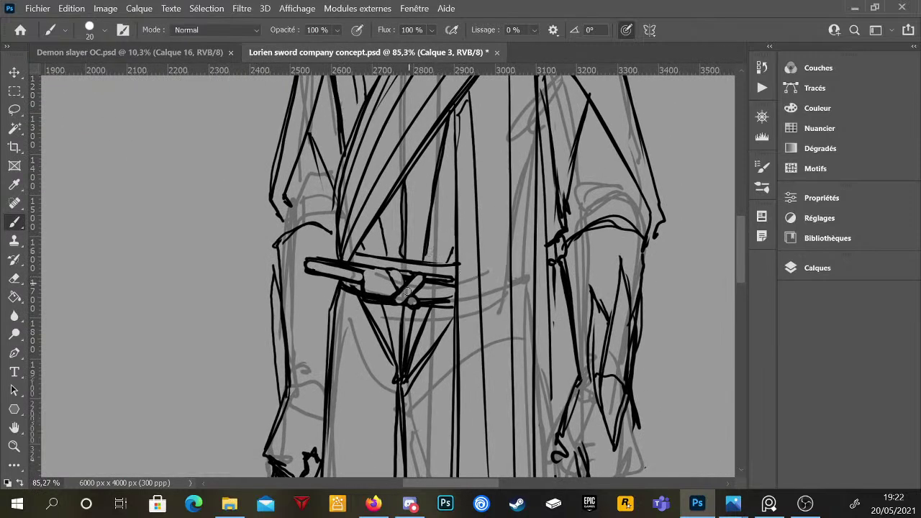
{"action": "key", "text": "e"}
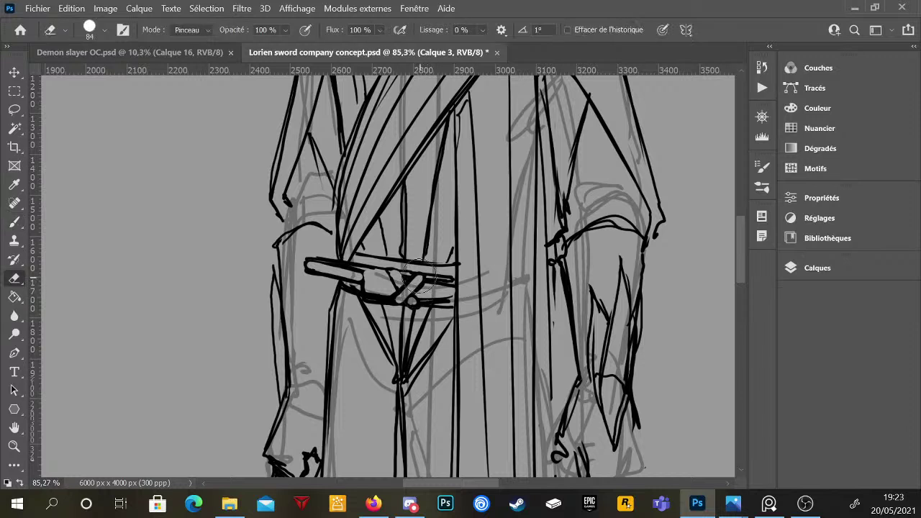
{"action": "mouse_move", "coordinate": [410, 298]}
{"action": "left_mouse_down"}
{"action": "mouse_move", "coordinate": [423, 288]}
{"action": "mouse_move", "coordinate": [418, 309]}
{"action": "mouse_move", "coordinate": [399, 302]}
{"action": "mouse_move", "coordinate": [399, 277]}
{"action": "mouse_move", "coordinate": [388, 272]}
{"action": "mouse_move", "coordinate": [425, 291]}
{"action": "mouse_move", "coordinate": [421, 311]}
{"action": "mouse_move", "coordinate": [415, 272]}
{"action": "mouse_move", "coordinate": [429, 277]}
{"action": "mouse_move", "coordinate": [419, 308]}
{"action": "mouse_move", "coordinate": [408, 307]}
{"action": "mouse_move", "coordinate": [411, 272]}
{"action": "left_mouse_up"}
{"action": "key", "text": "b"}
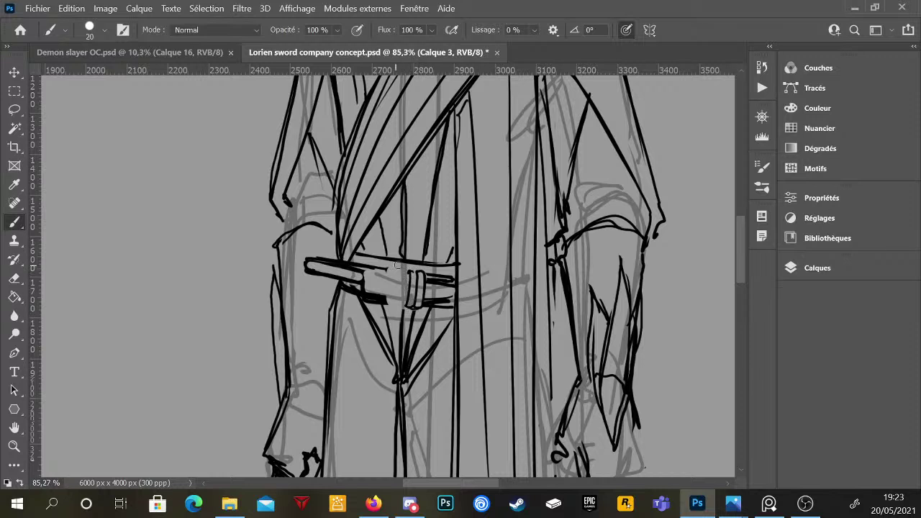
{"action": "mouse_move", "coordinate": [388, 269]}
{"action": "left_mouse_down"}
{"action": "mouse_move", "coordinate": [407, 289]}
{"action": "mouse_move", "coordinate": [393, 266]}
{"action": "mouse_move", "coordinate": [403, 273]}
{"action": "left_mouse_up"}
{"action": "left_click_drag", "start_coordinate": [395, 297], "coordinate": [393, 304]}
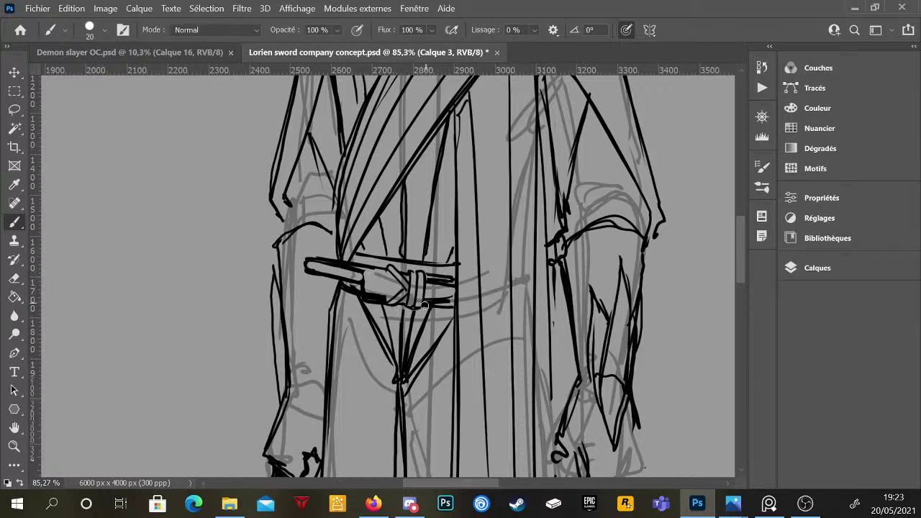
- Thin the heavy lower strokes of the belt section between the projecting bar and the V-shaped wrap
{"action": "key", "text": "e"}
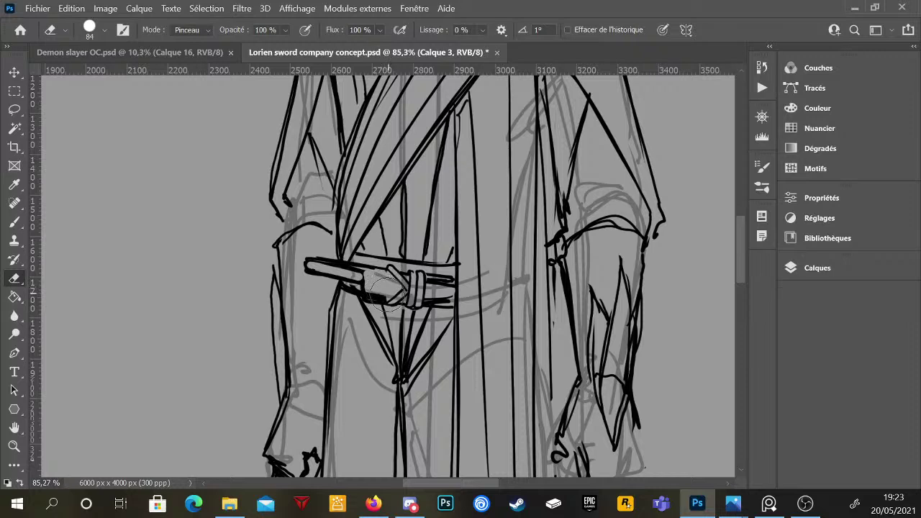
{"action": "left_click_drag", "start_coordinate": [387, 297], "coordinate": [371, 294]}
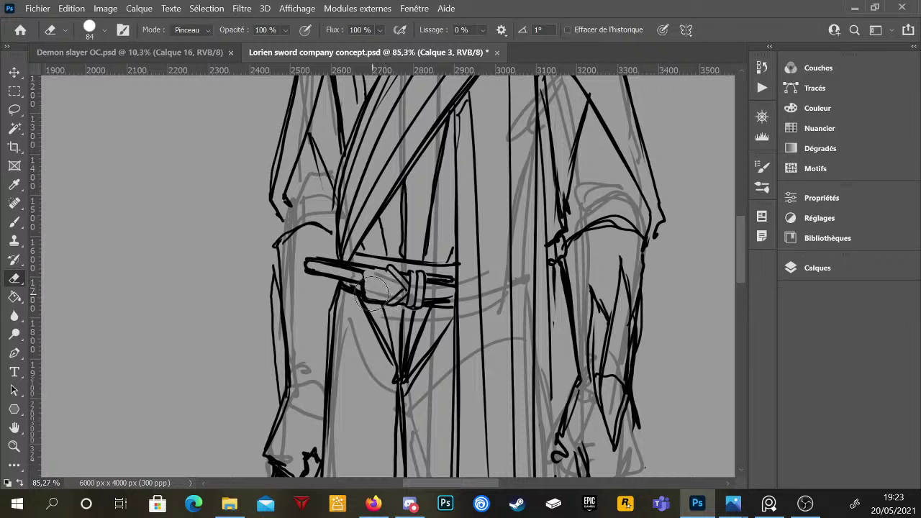
{"action": "scroll", "coordinate": [454, 299], "scroll_direction": "down", "scroll_amount": 3}
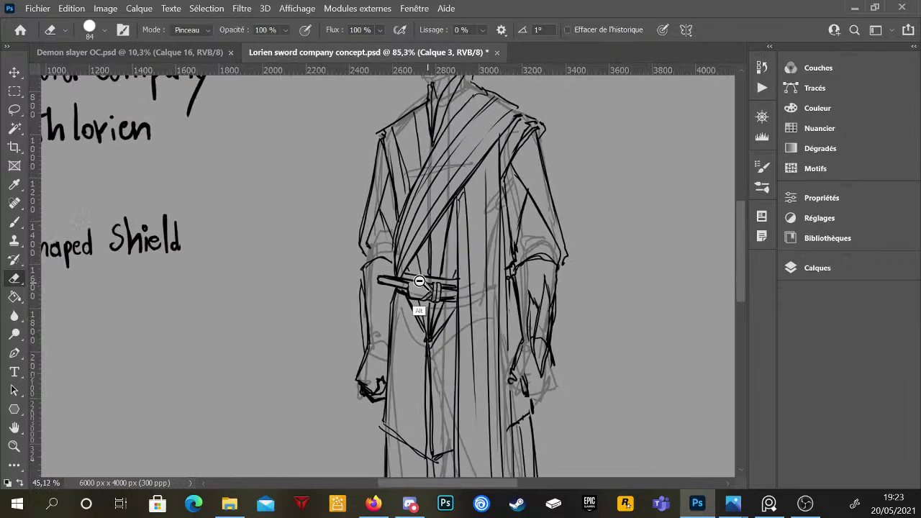
{"action": "scroll", "coordinate": [475, 320], "scroll_direction": "down", "scroll_amount": 1}
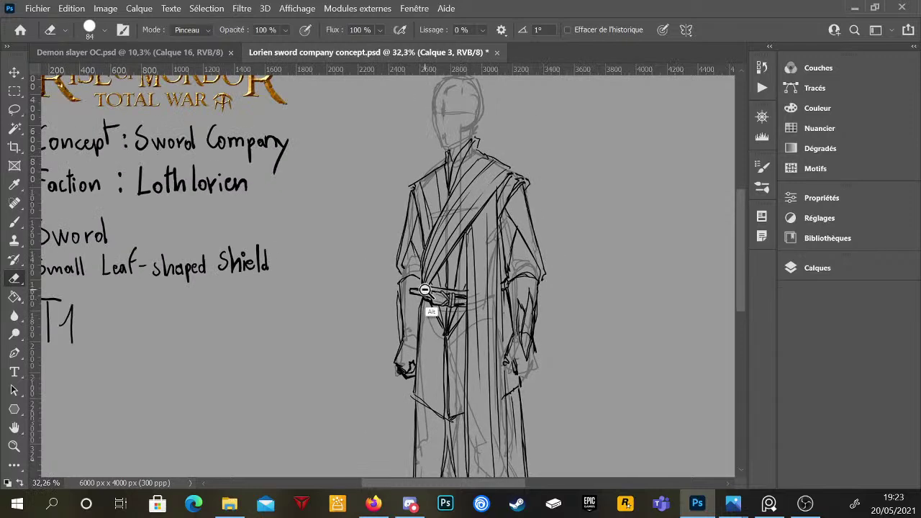
- Trim the sash tip above the projecting bar, redraw the bar's upper edge, and thin the dark belt lines beside the double band
{"action": "scroll", "coordinate": [431, 291], "scroll_direction": "up", "scroll_amount": 3}
{"action": "key", "text": "b"}
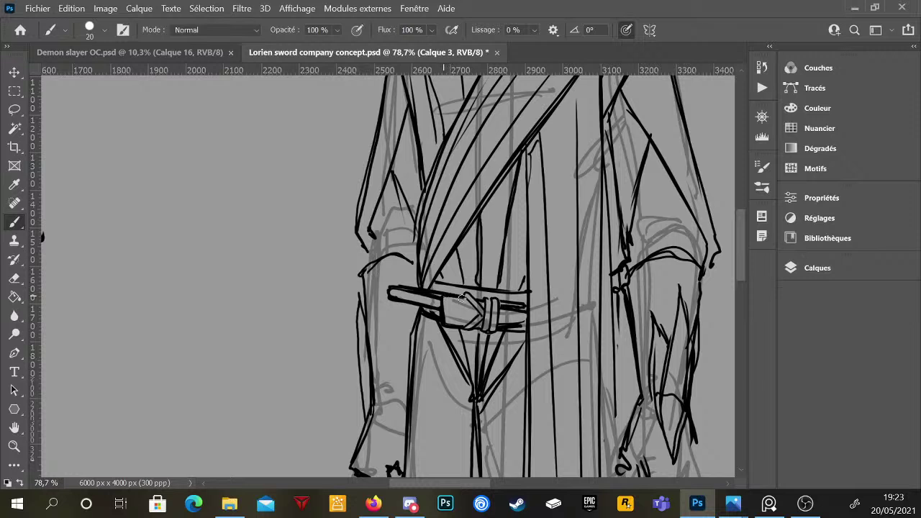
{"action": "key", "text": "e"}
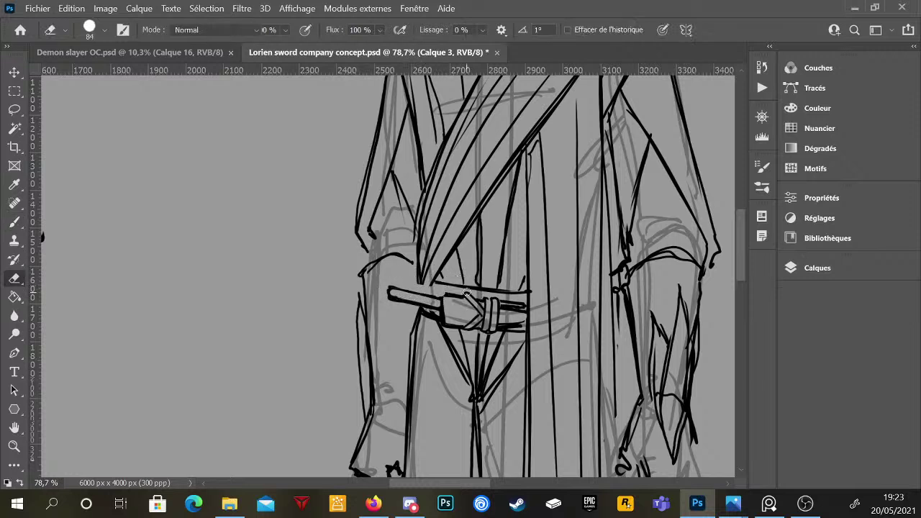
{"action": "key", "text": "b"}
{"action": "left_click_drag", "start_coordinate": [440, 297], "coordinate": [397, 289]}
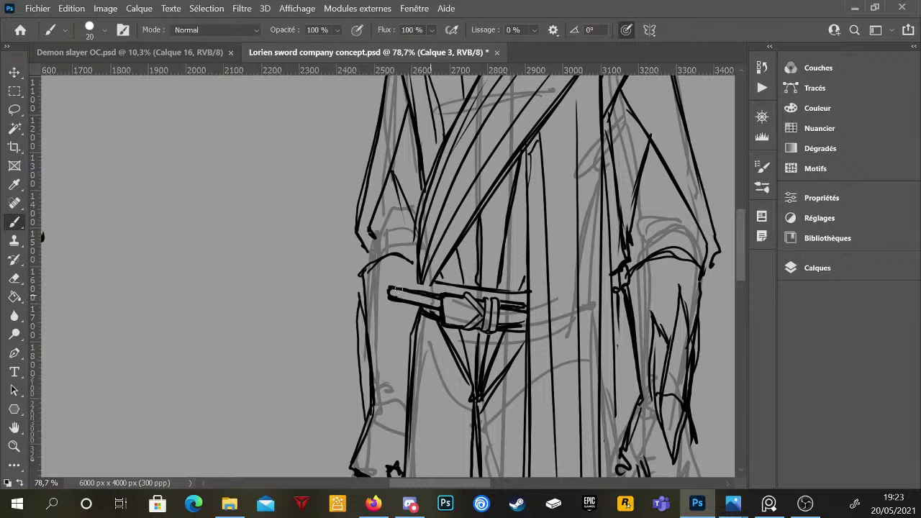
{"action": "key", "text": "e"}
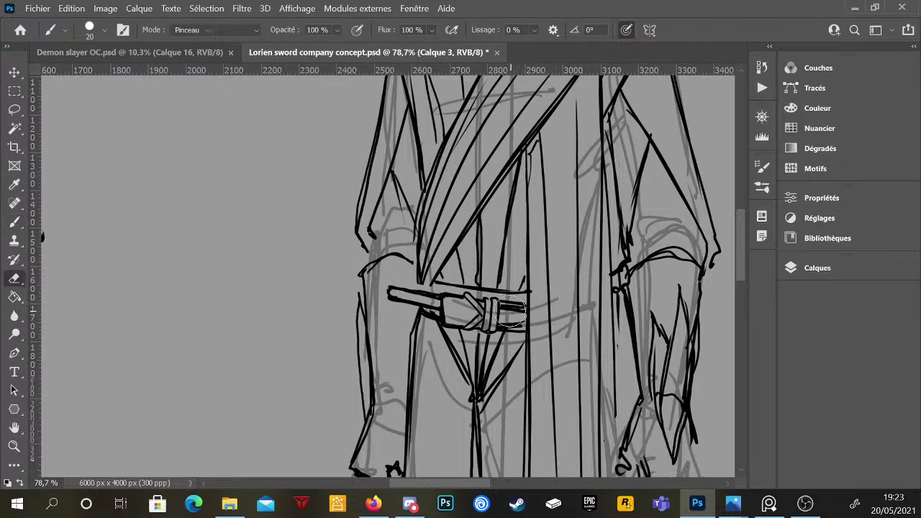
{"action": "left_click_drag", "start_coordinate": [508, 308], "coordinate": [513, 323]}
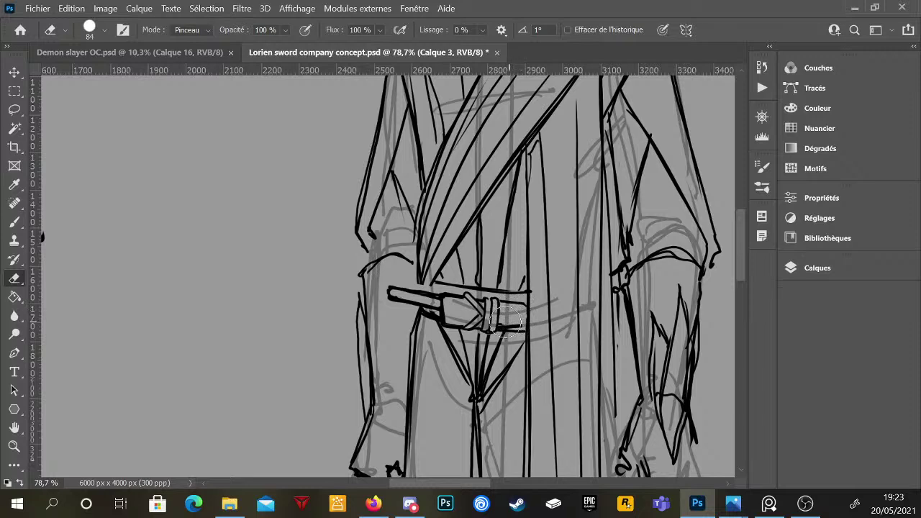
- Add a second line across the waist above the belt, then erase and redraw the belt's upper line beneath it
{"action": "scroll", "coordinate": [559, 366], "scroll_direction": "down", "scroll_amount": 5}
{"action": "scroll", "coordinate": [568, 339], "scroll_direction": "down", "scroll_amount": 3}
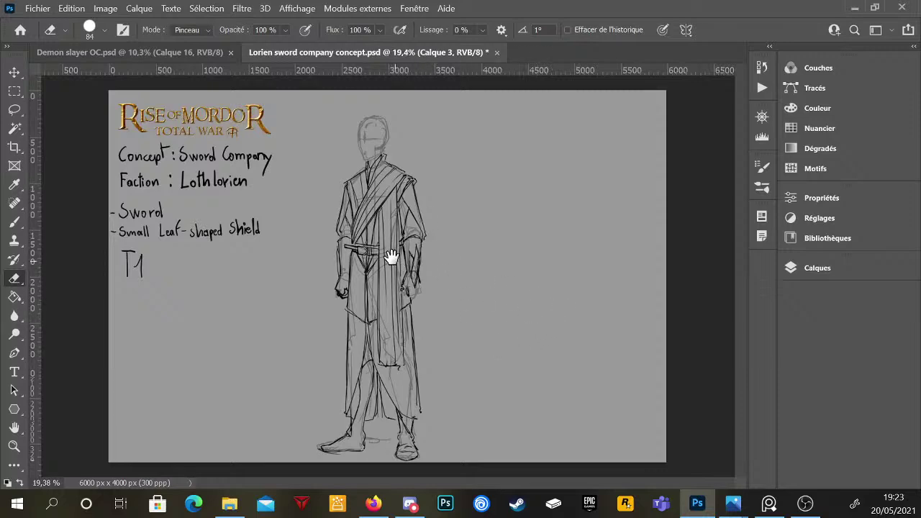
{"action": "scroll", "coordinate": [407, 241], "scroll_direction": "up", "scroll_amount": 3}
{"action": "left_click_drag", "start_coordinate": [408, 231], "coordinate": [385, 252]}
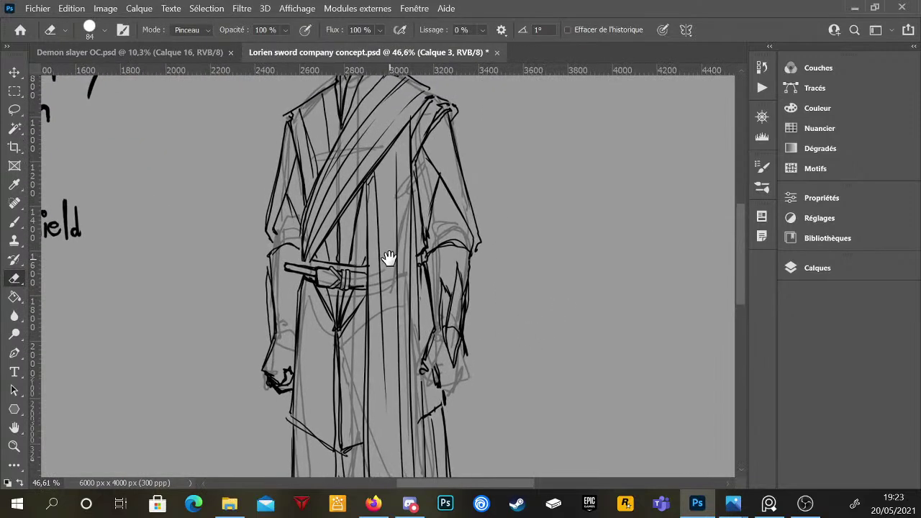
{"action": "key", "text": "b"}
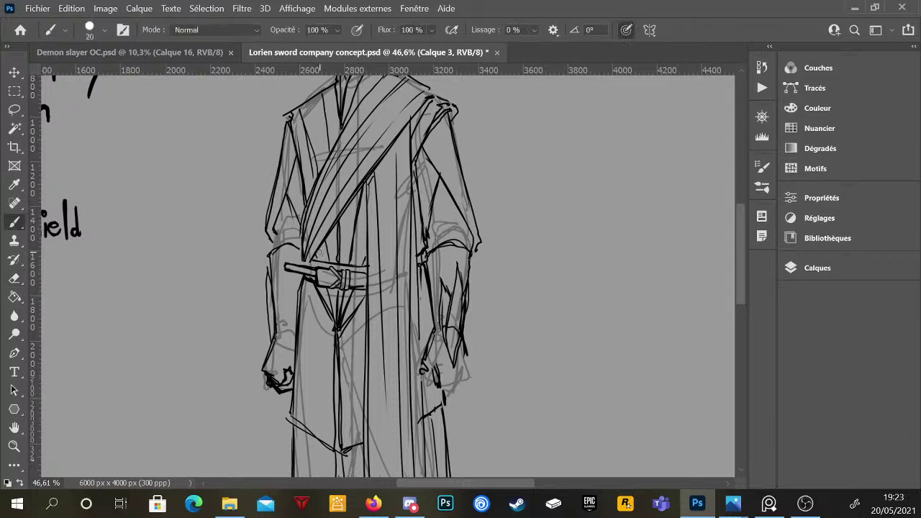
{"action": "left_click_drag", "start_coordinate": [315, 253], "coordinate": [369, 257]}
{"action": "key", "text": "e"}
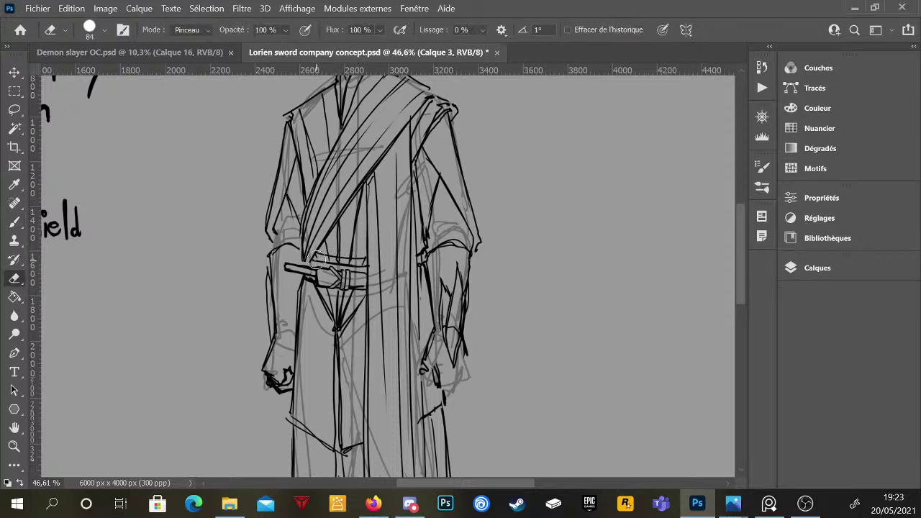
{"action": "left_click_drag", "start_coordinate": [325, 261], "coordinate": [338, 265]}
{"action": "key", "text": "ctrl+z"}
{"action": "left_click_drag", "start_coordinate": [365, 267], "coordinate": [316, 261]}
{"action": "key", "text": "b"}
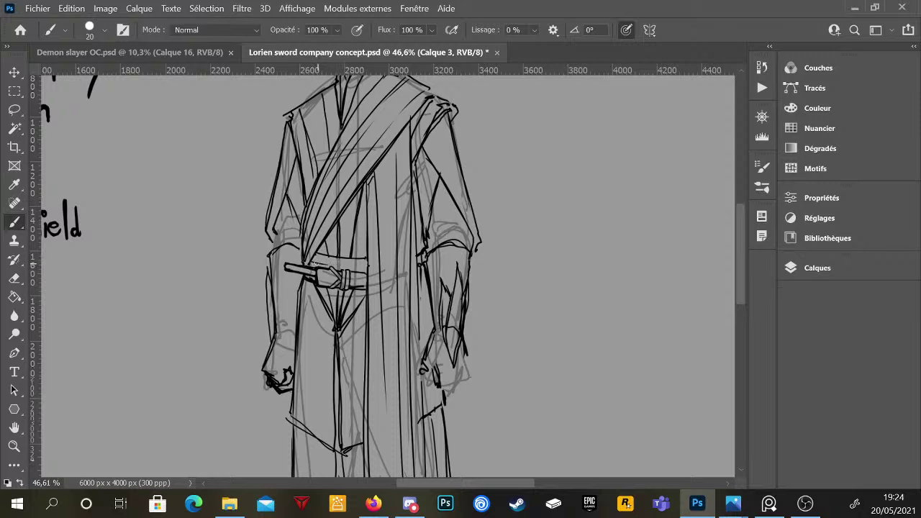
{"action": "left_click_drag", "start_coordinate": [312, 261], "coordinate": [368, 267]}
{"action": "scroll", "coordinate": [411, 216], "scroll_direction": "down", "scroll_amount": 2}
{"action": "left_click_drag", "start_coordinate": [400, 195], "coordinate": [390, 246]}
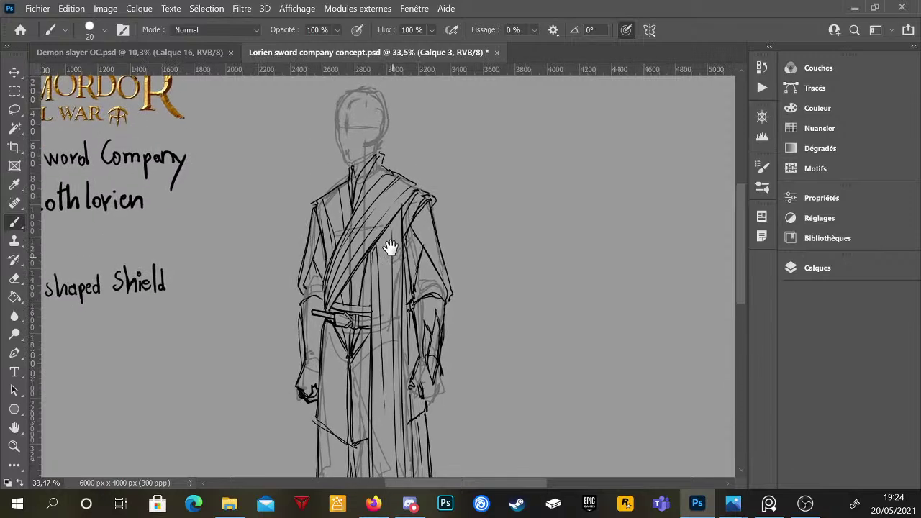
{"action": "scroll", "coordinate": [364, 230], "scroll_direction": "up", "scroll_amount": 1}
{"action": "scroll", "coordinate": [370, 231], "scroll_direction": "down", "scroll_amount": 1}
{"action": "scroll", "coordinate": [372, 200], "scroll_direction": "up", "scroll_amount": 1}
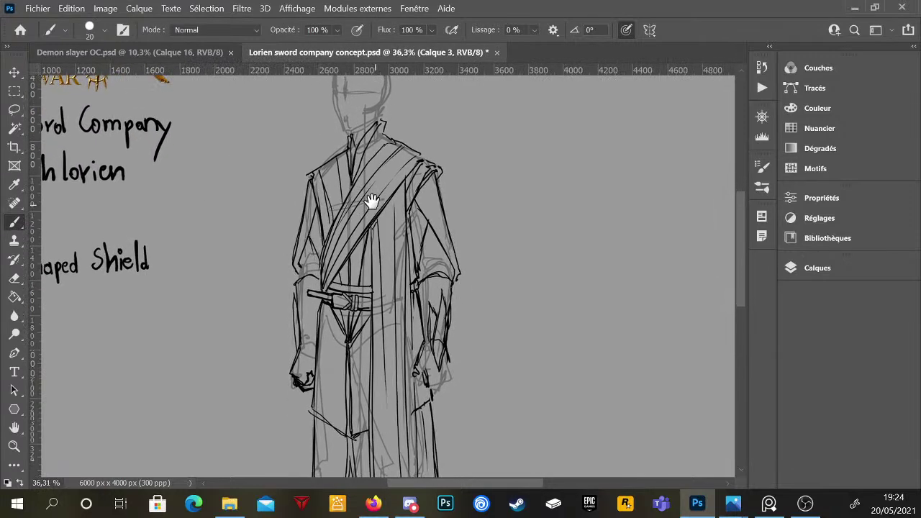
{"action": "scroll", "coordinate": [345, 183], "scroll_direction": "up", "scroll_amount": 2}
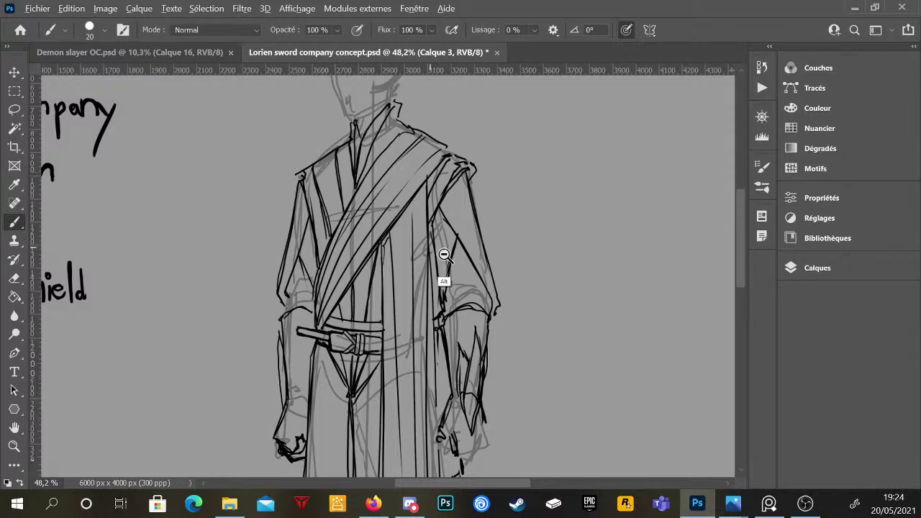
{"action": "scroll", "coordinate": [468, 266], "scroll_direction": "down", "scroll_amount": 2}
{"action": "scroll", "coordinate": [455, 171], "scroll_direction": "up", "scroll_amount": 2}
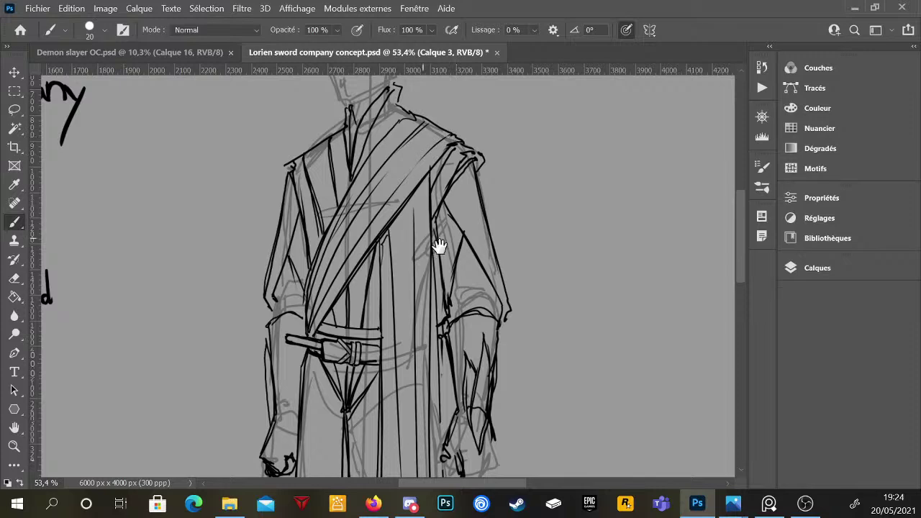
- Review the whole figure and toggle the faded sketch layer Calque 2 off and on to check the line art alone
{"action": "scroll", "coordinate": [438, 242], "scroll_direction": "down", "scroll_amount": 2}
{"action": "scroll", "coordinate": [480, 246], "scroll_direction": "down", "scroll_amount": 2}
{"action": "left_click_drag", "start_coordinate": [480, 278], "coordinate": [470, 219]}
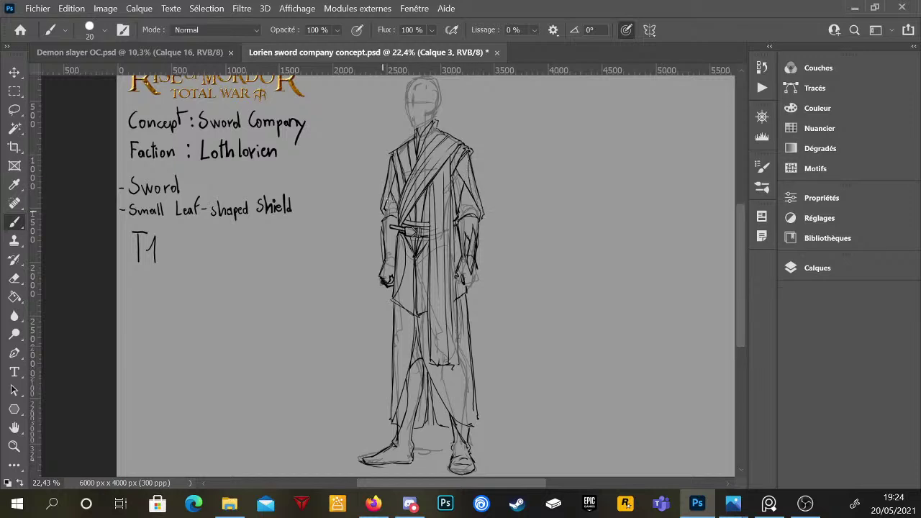
{"action": "left_click_drag", "start_coordinate": [383, 218], "coordinate": [388, 202]}
{"action": "left_click", "coordinate": [807, 268]}
{"action": "left_click", "coordinate": [655, 245]}
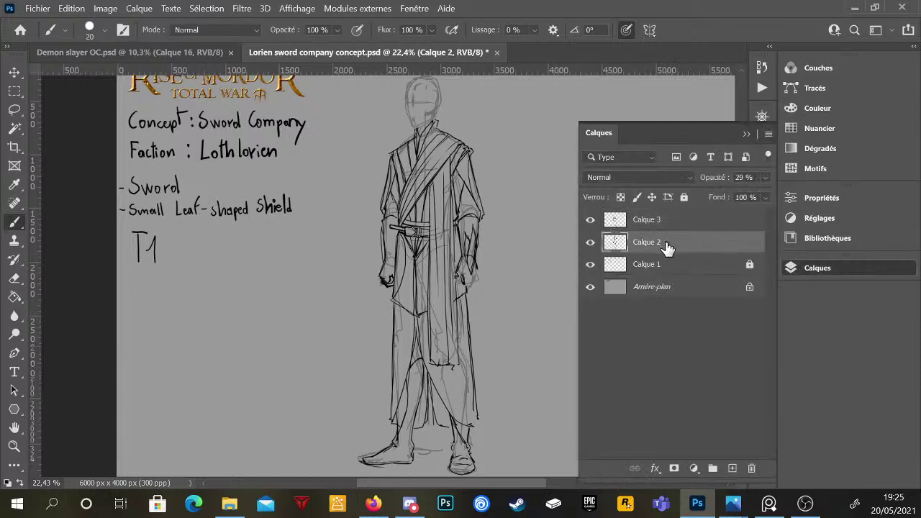
{"action": "left_click", "coordinate": [590, 243]}
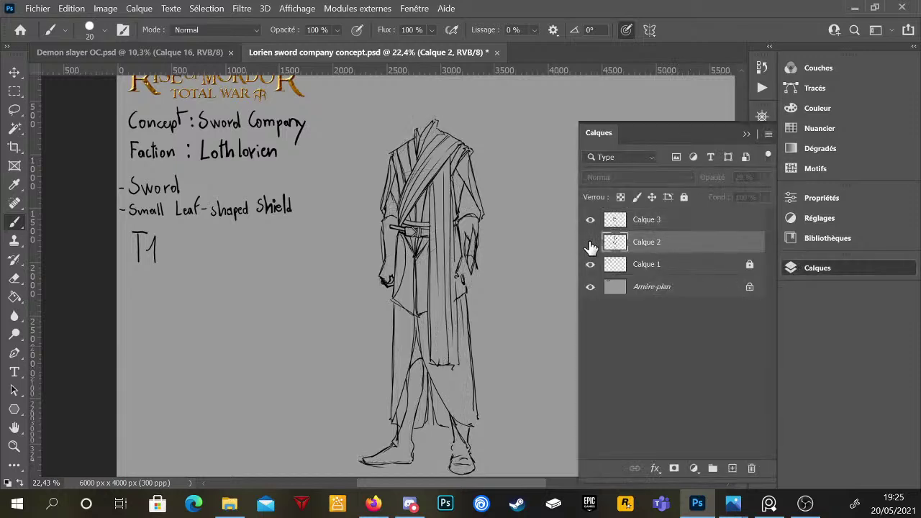
{"action": "left_click", "coordinate": [589, 243]}
- On Calque 3, draw a sword at the figure's bracered hand, with its grip projecting up behind the wrist
{"action": "left_click", "coordinate": [639, 226]}
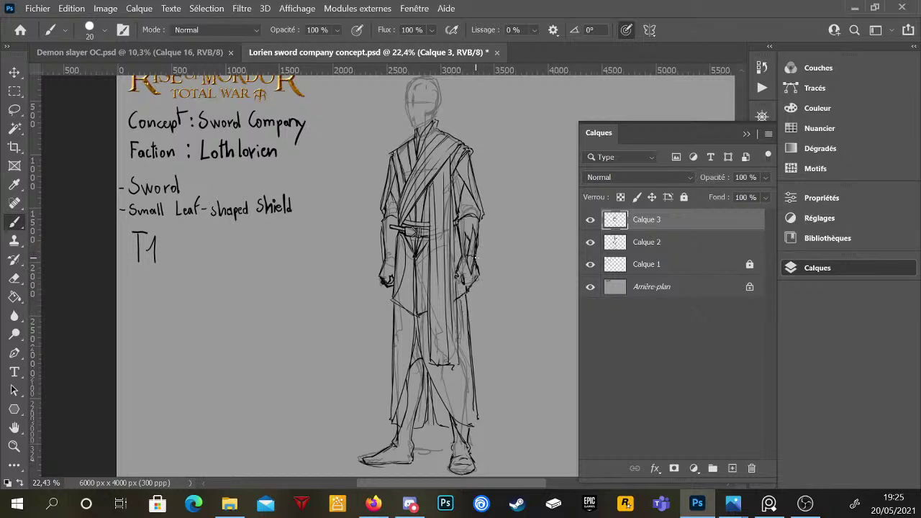
{"action": "mouse_move", "coordinate": [475, 257]}
{"action": "left_mouse_down"}
{"action": "mouse_move", "coordinate": [486, 236]}
{"action": "mouse_move", "coordinate": [475, 259]}
{"action": "mouse_move", "coordinate": [486, 235]}
{"action": "mouse_move", "coordinate": [479, 269]}
{"action": "left_mouse_up"}
{"action": "left_click_drag", "start_coordinate": [491, 233], "coordinate": [484, 246]}
- Ink the head's outline down to the collar over the faded sketch, with a horizontal eye line and a vertical face guide
{"action": "scroll", "coordinate": [475, 195], "scroll_direction": "up", "scroll_amount": 3}
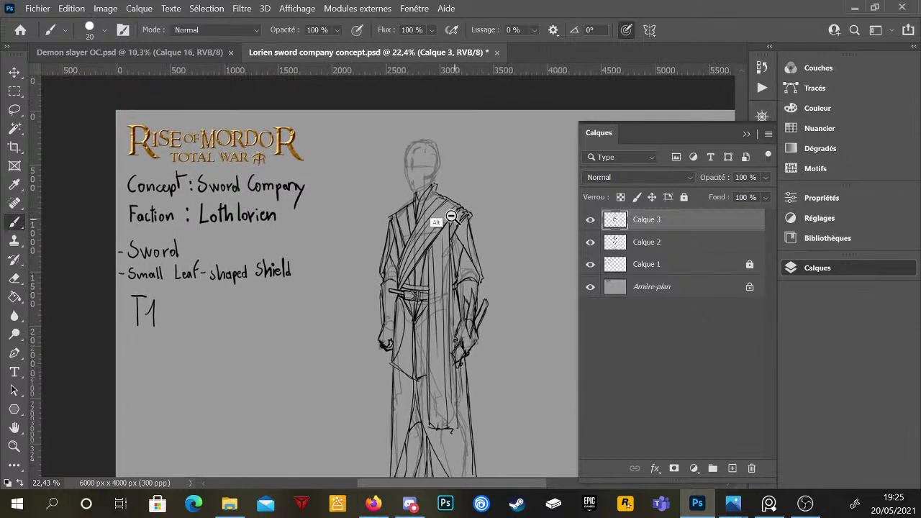
{"action": "scroll", "coordinate": [450, 216], "scroll_direction": "up", "scroll_amount": 3}
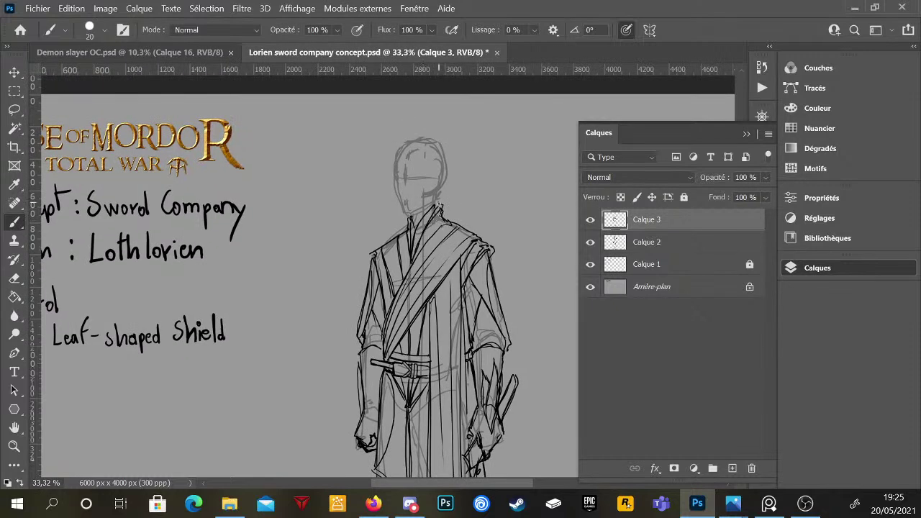
{"action": "mouse_move", "coordinate": [420, 223]}
{"action": "left_mouse_down"}
{"action": "mouse_move", "coordinate": [439, 204]}
{"action": "mouse_move", "coordinate": [443, 216]}
{"action": "left_mouse_up"}
{"action": "mouse_move", "coordinate": [395, 159]}
{"action": "left_mouse_down"}
{"action": "mouse_move", "coordinate": [406, 212]}
{"action": "mouse_move", "coordinate": [429, 206]}
{"action": "mouse_move", "coordinate": [437, 189]}
{"action": "left_mouse_up"}
{"action": "mouse_move", "coordinate": [395, 164]}
{"action": "left_mouse_down"}
{"action": "mouse_move", "coordinate": [412, 139]}
{"action": "mouse_move", "coordinate": [439, 144]}
{"action": "mouse_move", "coordinate": [422, 153]}
{"action": "mouse_move", "coordinate": [406, 144]}
{"action": "mouse_move", "coordinate": [444, 151]}
{"action": "mouse_move", "coordinate": [438, 142]}
{"action": "mouse_move", "coordinate": [448, 170]}
{"action": "mouse_move", "coordinate": [438, 192]}
{"action": "mouse_move", "coordinate": [406, 160]}
{"action": "mouse_move", "coordinate": [396, 189]}
{"action": "mouse_move", "coordinate": [397, 152]}
{"action": "left_mouse_up"}
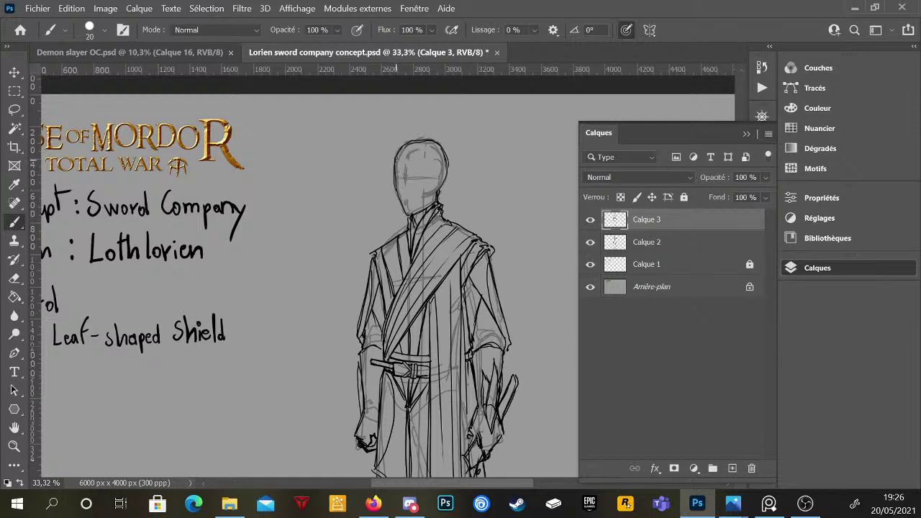
{"action": "left_click_drag", "start_coordinate": [407, 216], "coordinate": [407, 146]}
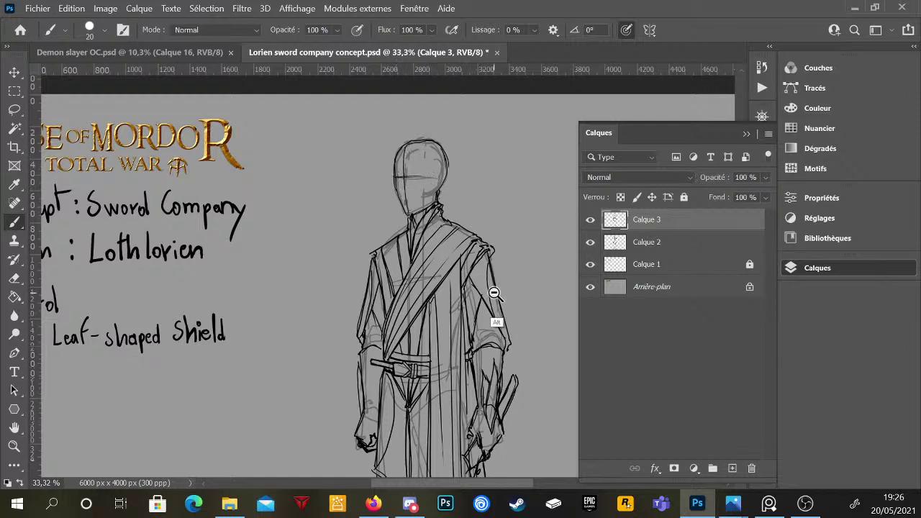
{"action": "scroll", "coordinate": [492, 287], "scroll_direction": "down", "scroll_amount": 2}
{"action": "scroll", "coordinate": [437, 207], "scroll_direction": "up", "scroll_amount": 2}
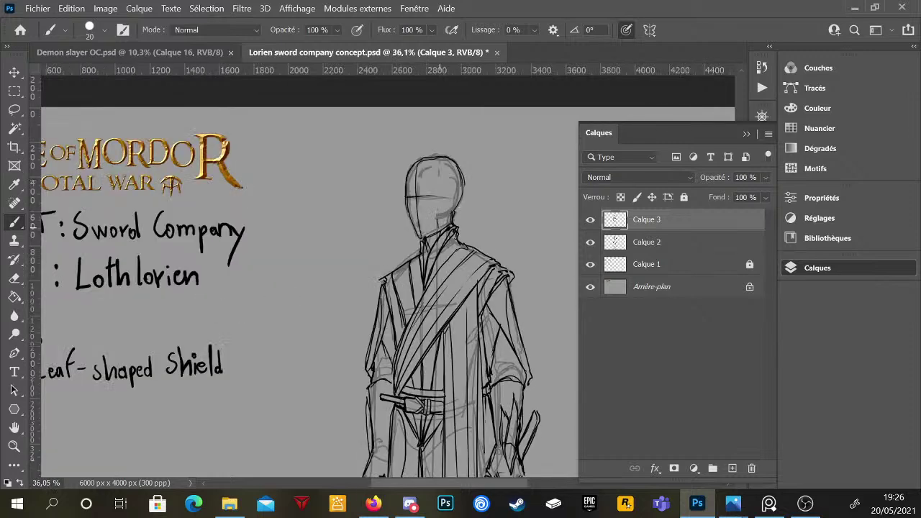
{"action": "mouse_move", "coordinate": [436, 212]}
{"action": "left_mouse_down"}
{"action": "mouse_move", "coordinate": [434, 194]}
{"action": "mouse_move", "coordinate": [453, 175]}
{"action": "mouse_move", "coordinate": [461, 185]}
{"action": "left_mouse_up"}
{"action": "left_click_drag", "start_coordinate": [498, 221], "coordinate": [461, 232]}
{"action": "left_click_drag", "start_coordinate": [394, 282], "coordinate": [424, 284]}
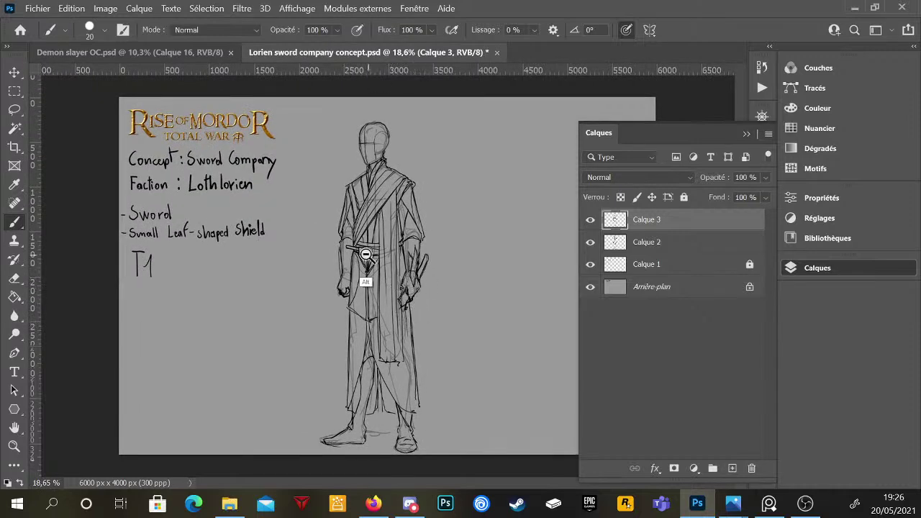
- Draw a horizontal leaf-shaped ornament with an outer and inner outline on the blank canvas beside the figure's waist
{"action": "scroll", "coordinate": [388, 244], "scroll_direction": "up", "scroll_amount": 4}
{"action": "scroll", "coordinate": [388, 232], "scroll_direction": "down", "scroll_amount": 3}
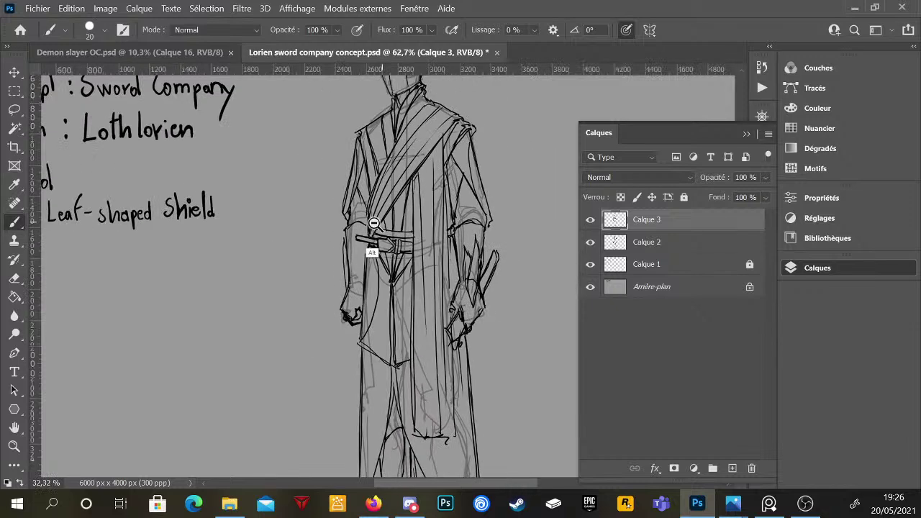
{"action": "scroll", "coordinate": [309, 251], "scroll_direction": "down", "scroll_amount": 1}
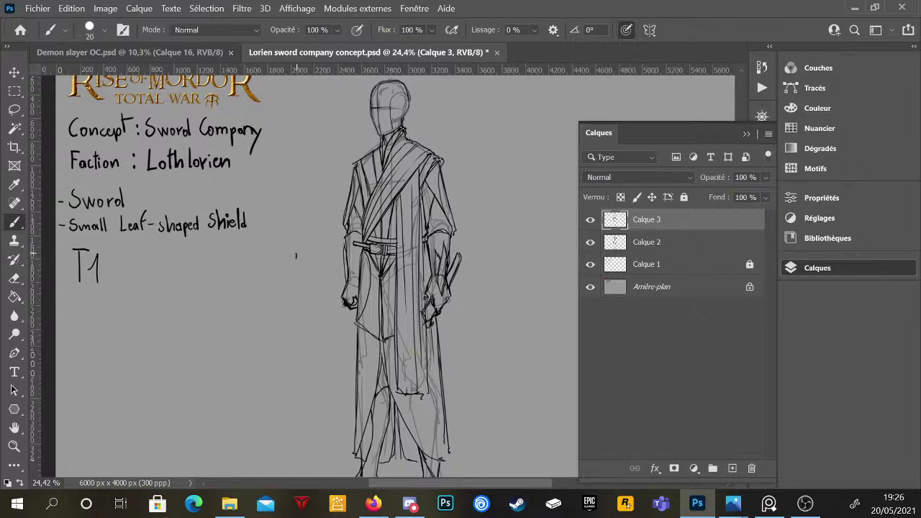
{"action": "mouse_move", "coordinate": [296, 256]}
{"action": "left_mouse_down"}
{"action": "mouse_move", "coordinate": [271, 256]}
{"action": "mouse_move", "coordinate": [287, 263]}
{"action": "mouse_move", "coordinate": [293, 271]}
{"action": "left_mouse_up"}
{"action": "left_click_drag", "start_coordinate": [270, 260], "coordinate": [269, 260]}
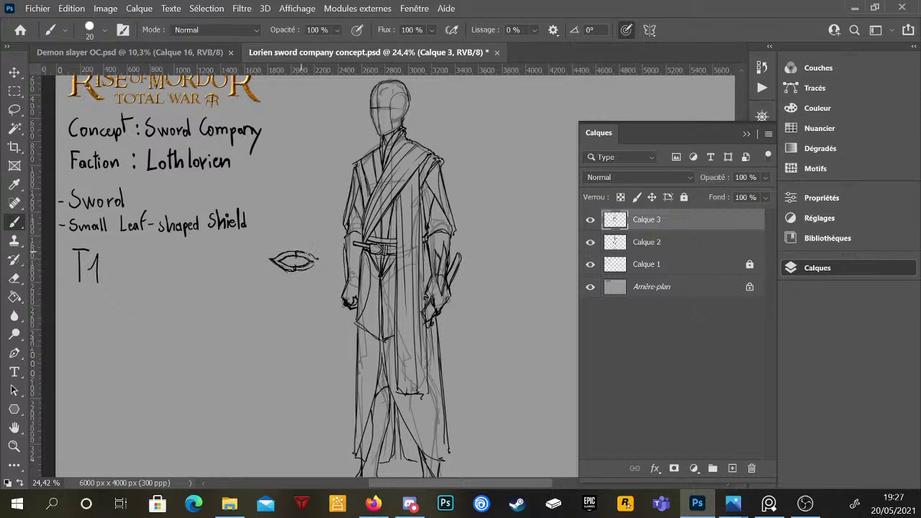
- Erase and redraw the ornament's end nearest the figure so that it closes in a sharp point
{"action": "key", "text": "e"}
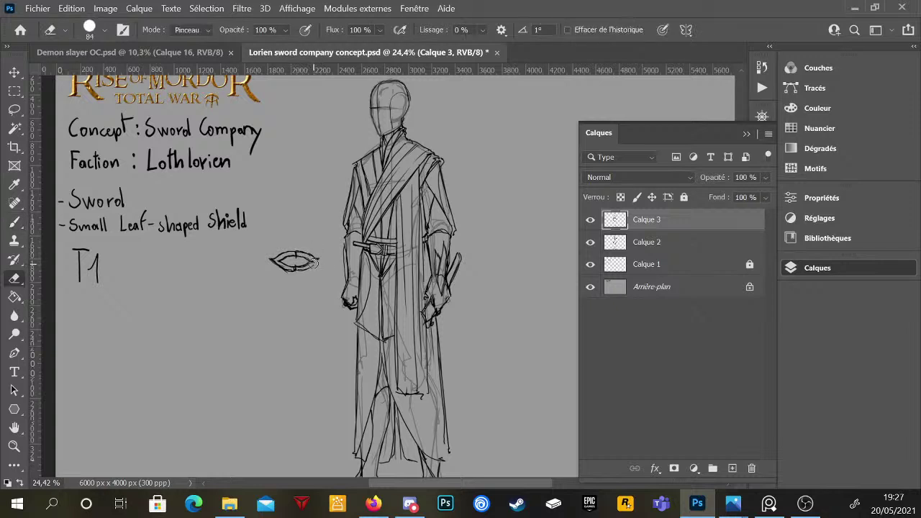
{"action": "key", "text": "b"}
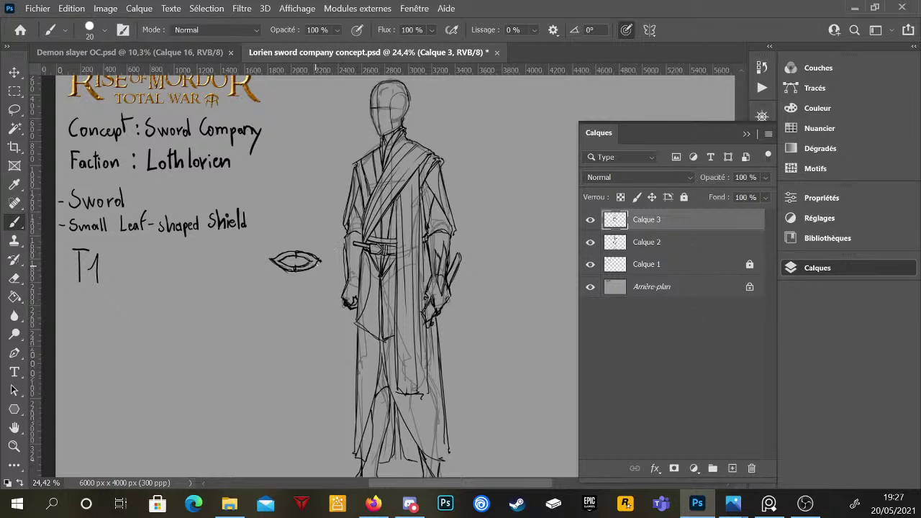
{"action": "key", "text": "e"}
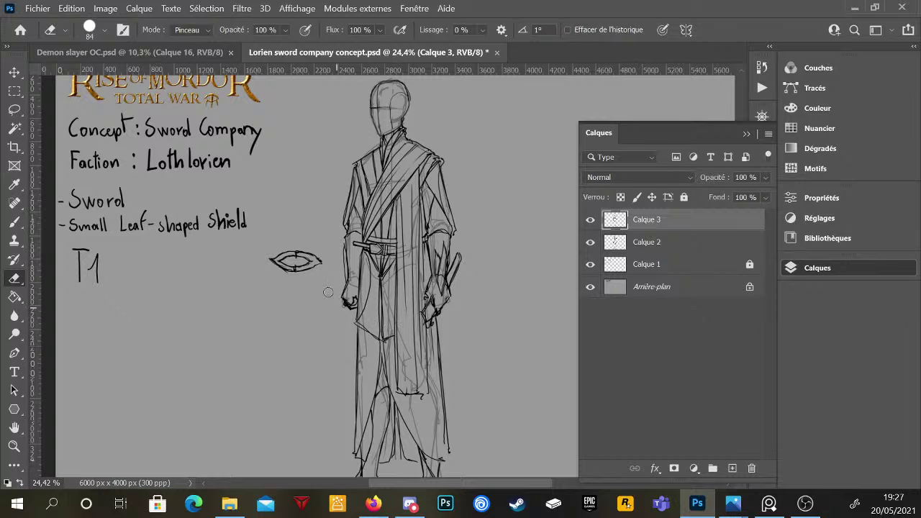
{"action": "left_click_drag", "start_coordinate": [305, 249], "coordinate": [327, 263]}
{"action": "key", "text": "b"}
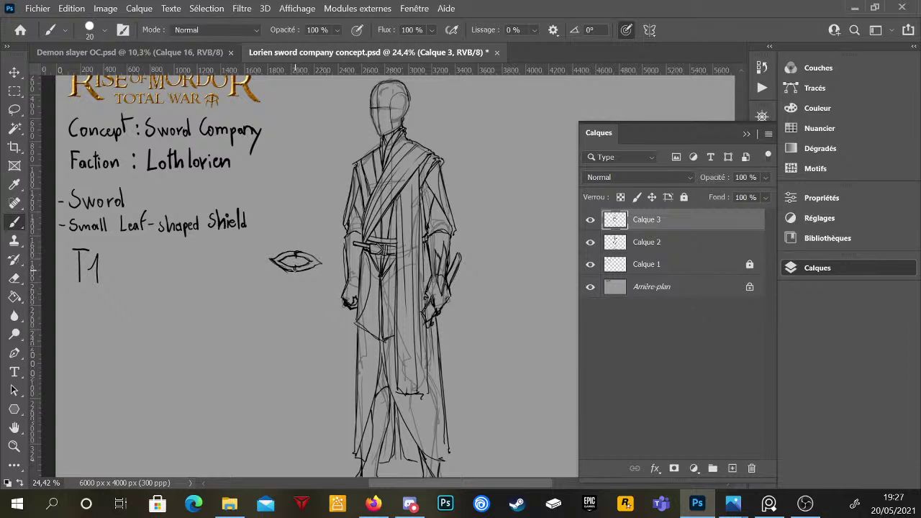
- Lasso the leaf-shaped ornament, scale it to 37.90 %, place it on the waistband above the belt wrap, and deselect it
{"action": "left_click", "coordinate": [14, 109]}
{"action": "mouse_move", "coordinate": [295, 229]}
{"action": "left_mouse_down"}
{"action": "mouse_move", "coordinate": [267, 288]}
{"action": "mouse_move", "coordinate": [297, 228]}
{"action": "left_mouse_up"}
{"action": "key", "text": "ctrl+t"}
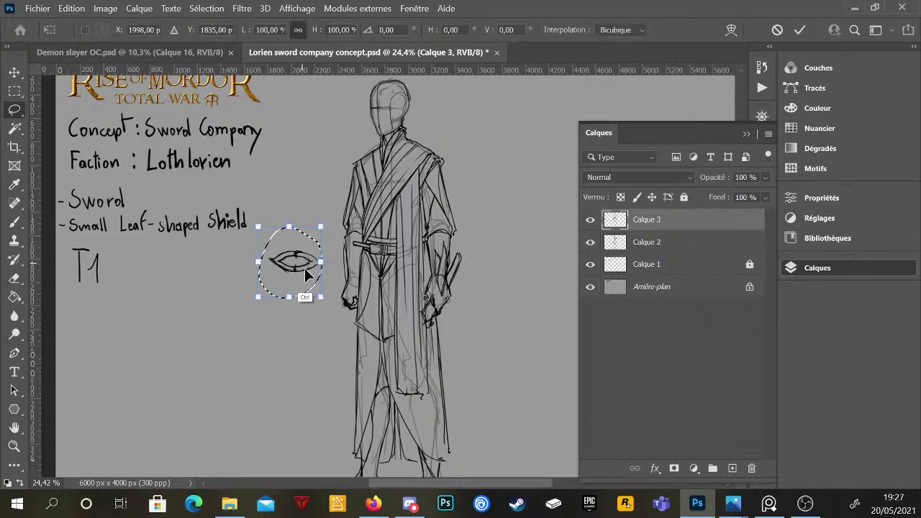
{"action": "left_click_drag", "start_coordinate": [296, 273], "coordinate": [384, 251]}
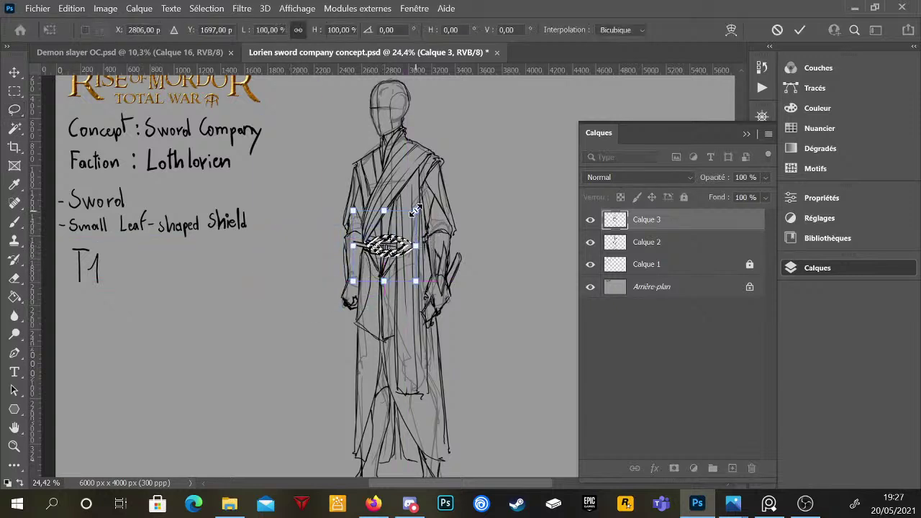
{"action": "left_click_drag", "start_coordinate": [416, 210], "coordinate": [500, 186]}
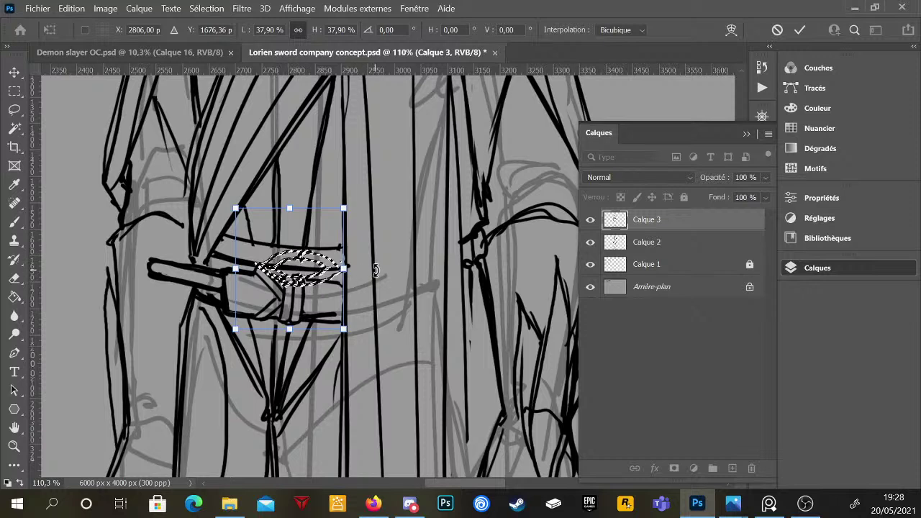
{"action": "left_click_drag", "start_coordinate": [290, 272], "coordinate": [290, 260]}
{"action": "key", "text": "Return"}
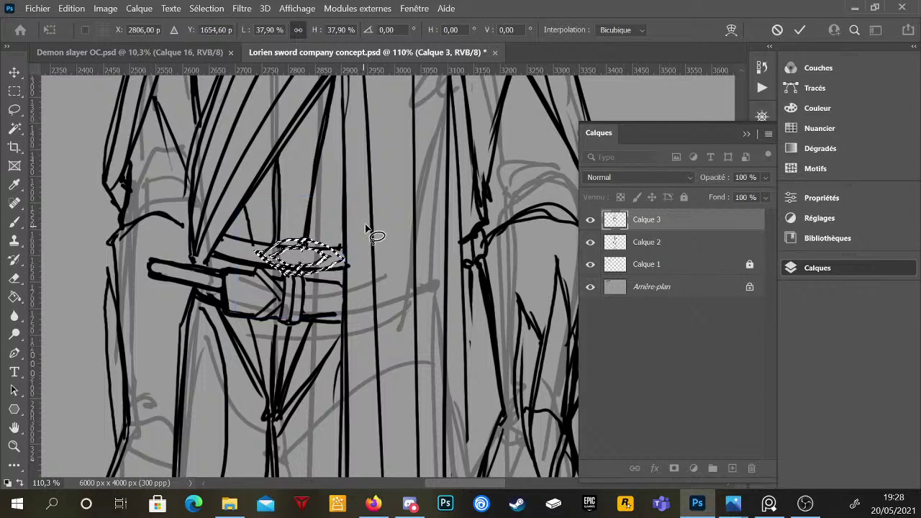
{"action": "key", "text": "ctrl+d"}
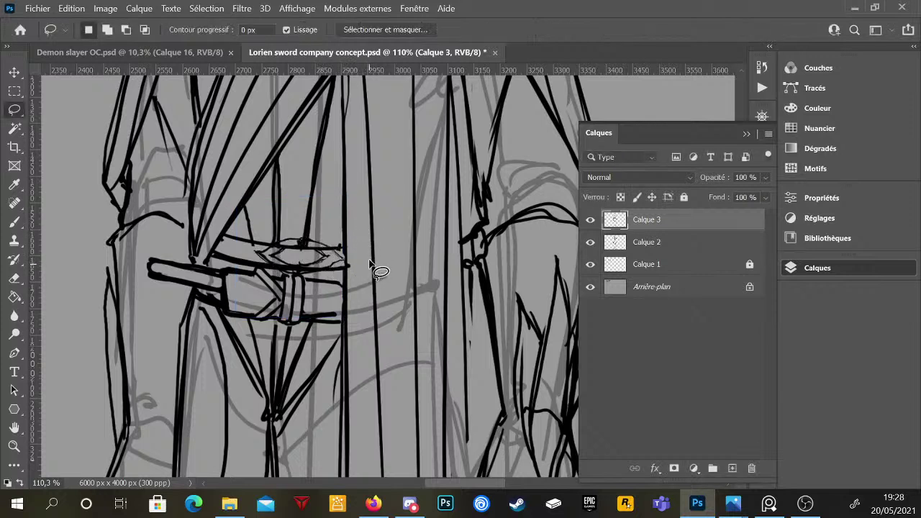
- Reduce the eraser to 39 px and clear the waistband and robe lines crossing the leaf-shaped ornament
{"action": "key", "text": "e"}
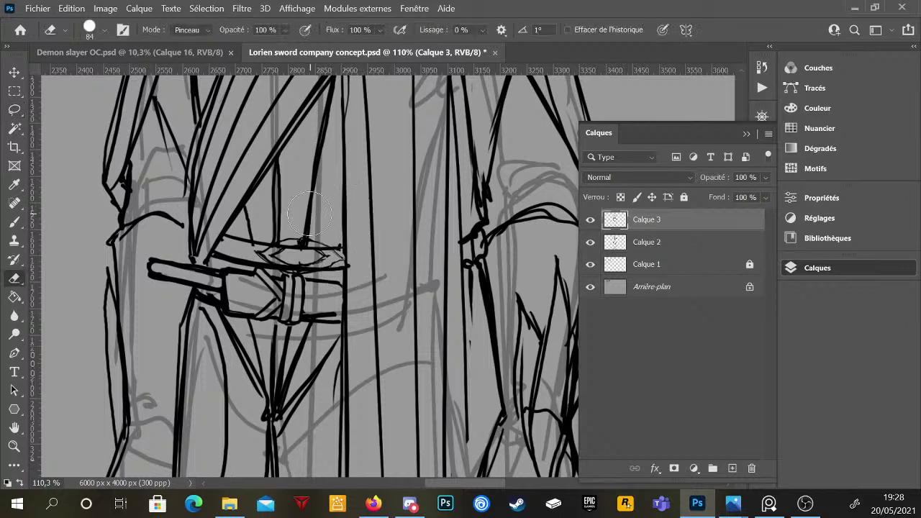
{"action": "right_click", "coordinate": [388, 213]}
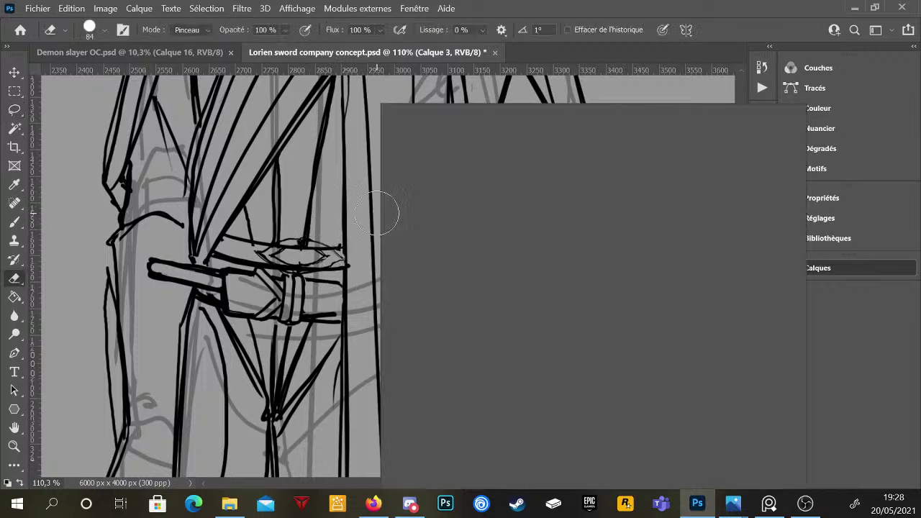
{"action": "left_click_drag", "start_coordinate": [454, 133], "coordinate": [471, 139]}
{"action": "left_click", "coordinate": [357, 208]}
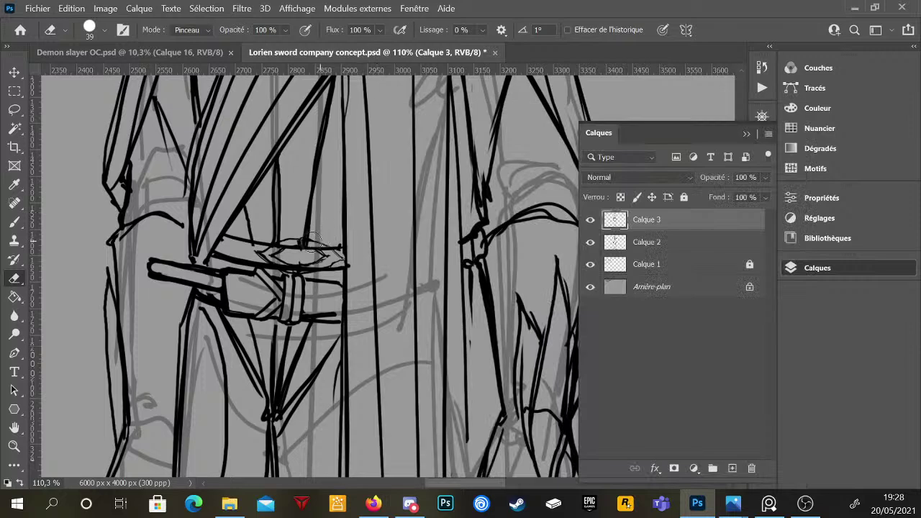
{"action": "left_click_drag", "start_coordinate": [311, 246], "coordinate": [327, 250]}
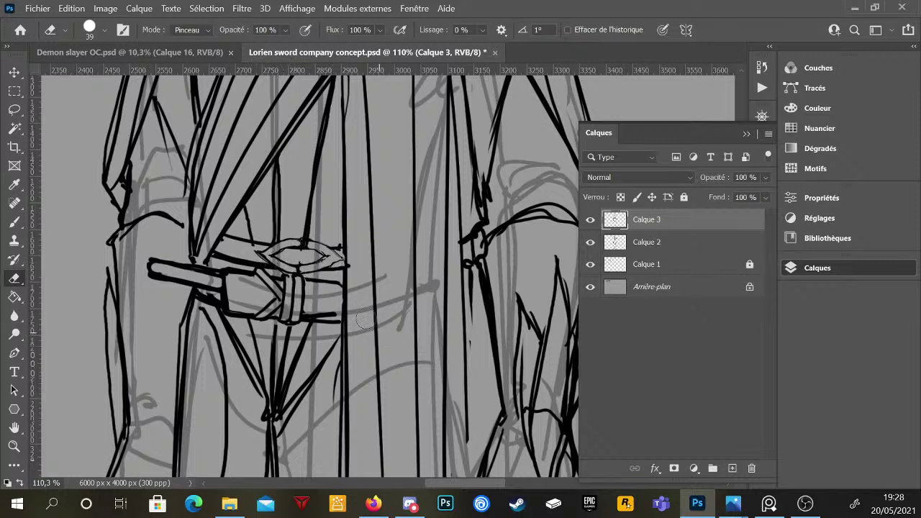
- Re-ink the outer and inner outlines of the leaf-shaped ornament on the waistband with darker strokes
{"action": "key", "text": "b"}
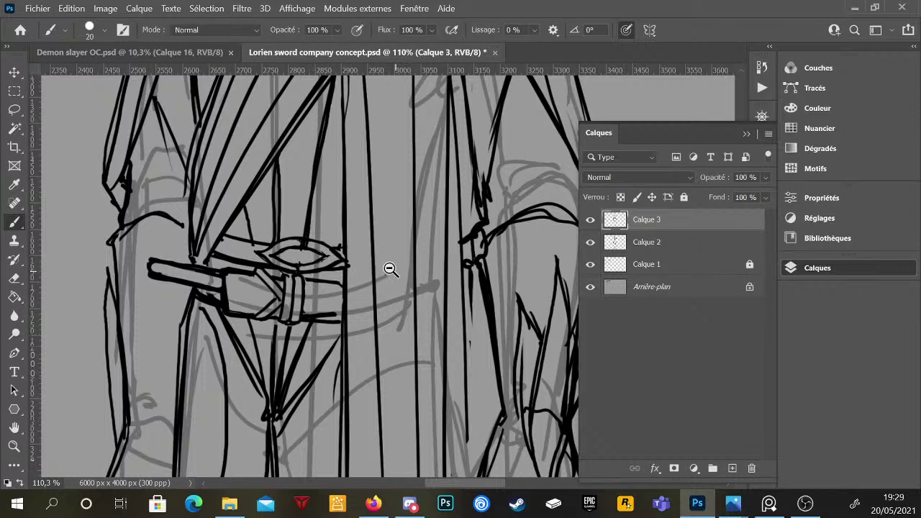
{"action": "scroll", "coordinate": [352, 266], "scroll_direction": "up", "scroll_amount": 1}
{"action": "mouse_move", "coordinate": [271, 254]}
{"action": "left_mouse_down"}
{"action": "mouse_move", "coordinate": [288, 241]}
{"action": "mouse_move", "coordinate": [312, 251]}
{"action": "left_mouse_up"}
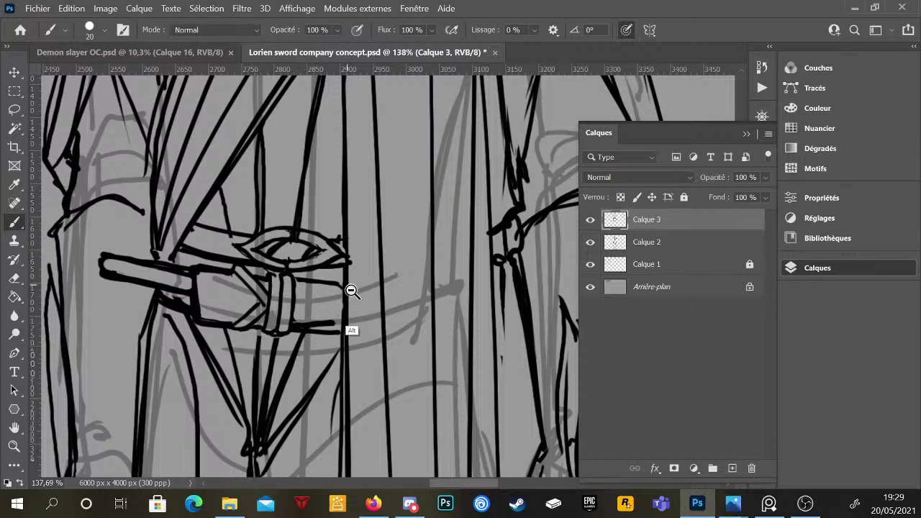
- Draw hanging strap ends beneath the belt wrap and erase the robe lines that cross them
{"action": "scroll", "coordinate": [349, 287], "scroll_direction": "down", "scroll_amount": 5}
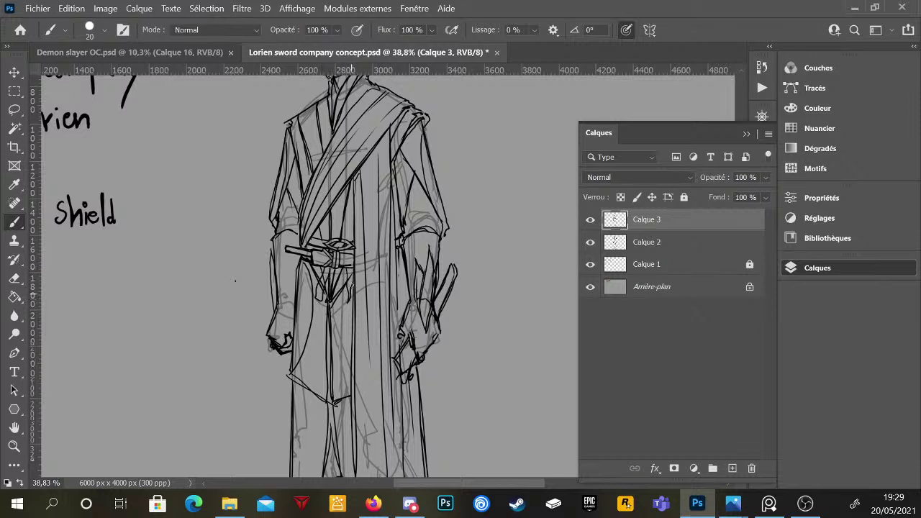
{"action": "left_click_drag", "start_coordinate": [353, 269], "coordinate": [350, 287]}
{"action": "key", "text": "e"}
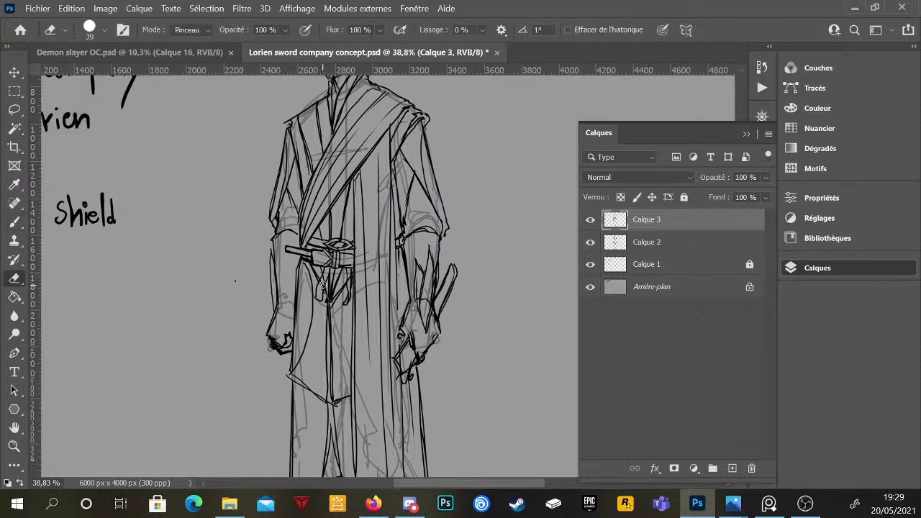
{"action": "left_click_drag", "start_coordinate": [322, 285], "coordinate": [320, 286]}
{"action": "key", "text": "b"}
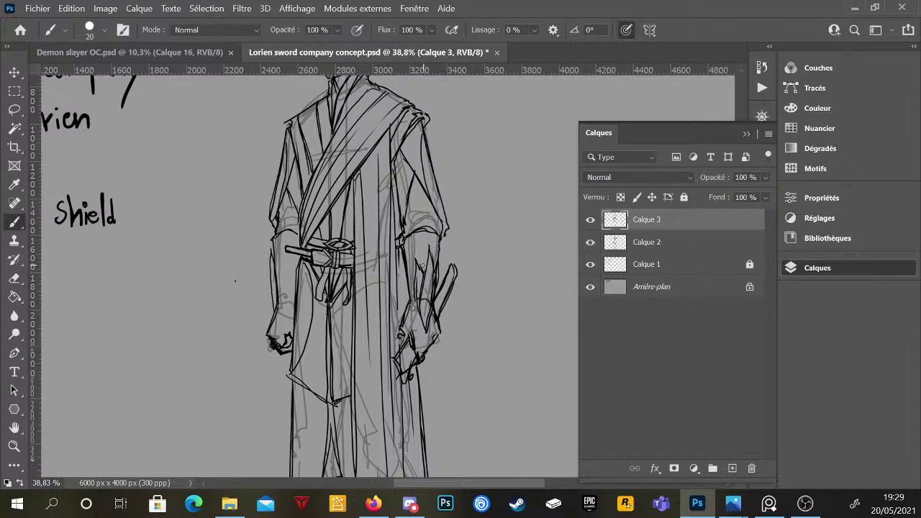
- Ink the cuff lines across the sleeve ends above the forearms, following the faded sketch
{"action": "left_click_drag", "start_coordinate": [453, 288], "coordinate": [439, 307]}
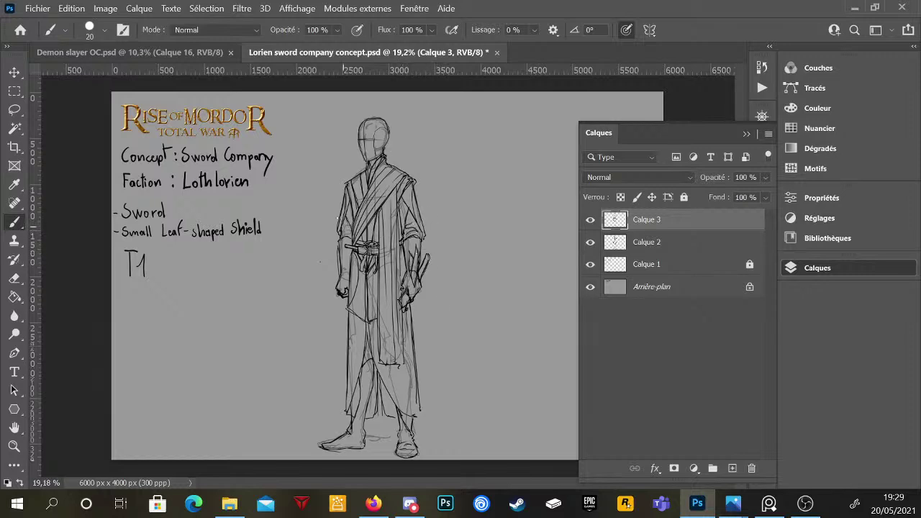
{"action": "scroll", "coordinate": [338, 220], "scroll_direction": "up", "scroll_amount": 5}
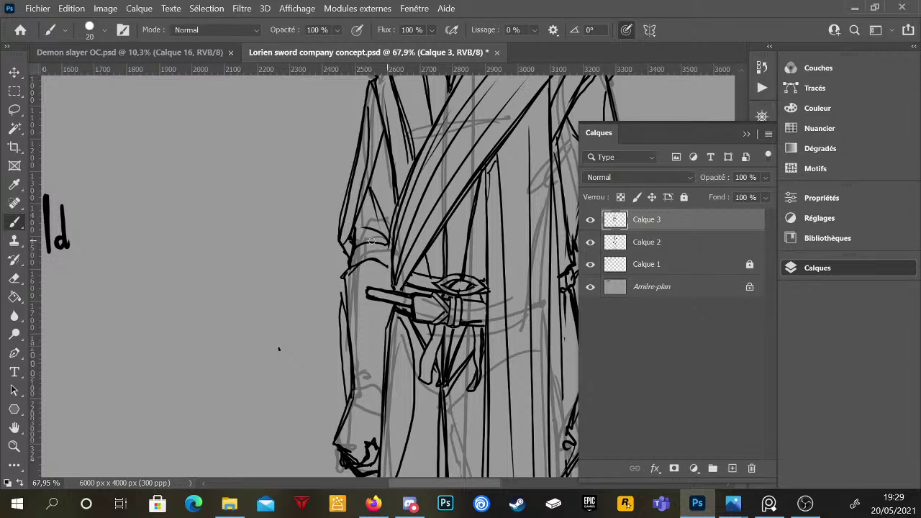
{"action": "scroll", "coordinate": [418, 251], "scroll_direction": "down", "scroll_amount": 5}
{"action": "scroll", "coordinate": [460, 288], "scroll_direction": "up", "scroll_amount": 1}
{"action": "scroll", "coordinate": [456, 288], "scroll_direction": "down", "scroll_amount": 2}
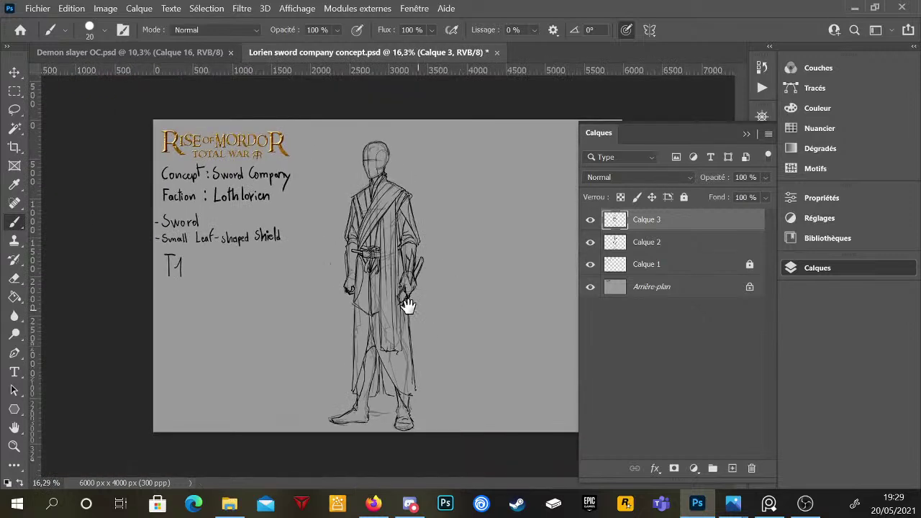
{"action": "scroll", "coordinate": [390, 363], "scroll_direction": "up", "scroll_amount": 1}
{"action": "scroll", "coordinate": [364, 410], "scroll_direction": "up", "scroll_amount": 3}
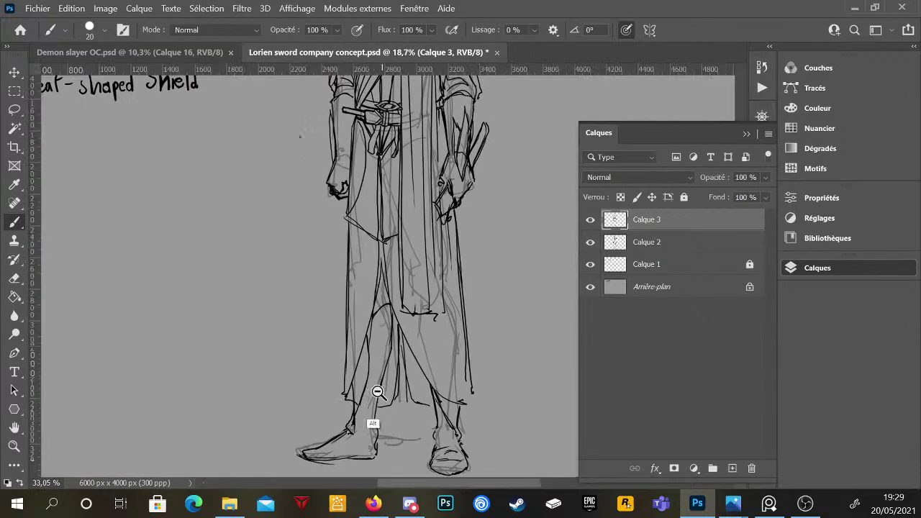
- Draw three small fasteners down the outer edge of the lower leg visible through the robe opening
{"action": "scroll", "coordinate": [378, 392], "scroll_direction": "up", "scroll_amount": 2}
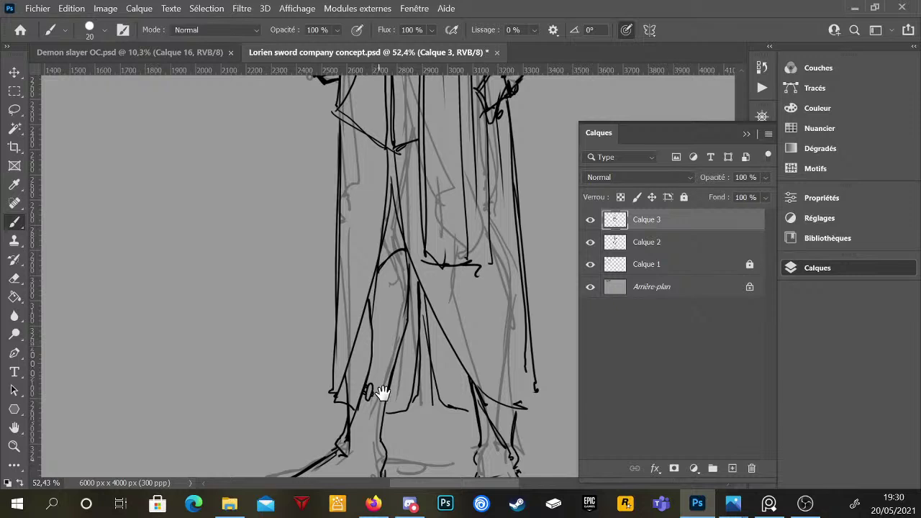
{"action": "scroll", "coordinate": [382, 389], "scroll_direction": "down", "scroll_amount": 1}
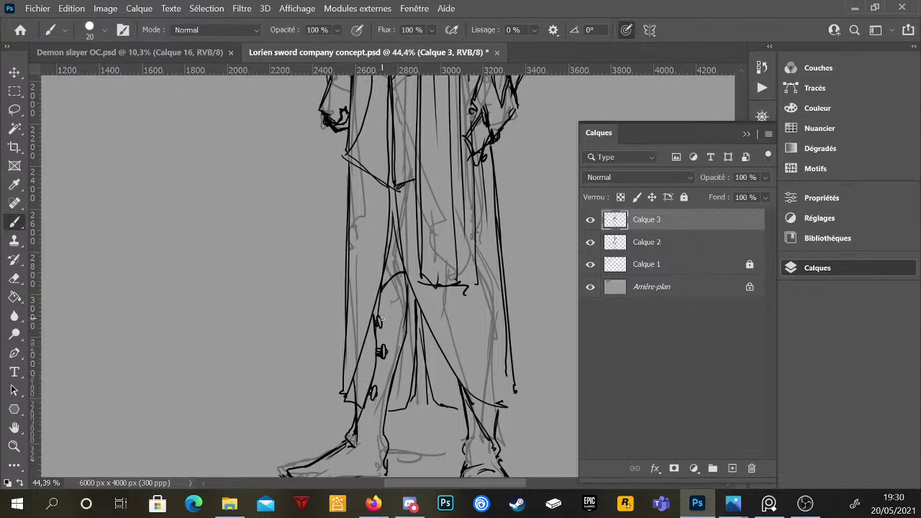
{"action": "scroll", "coordinate": [461, 352], "scroll_direction": "down", "scroll_amount": 3}
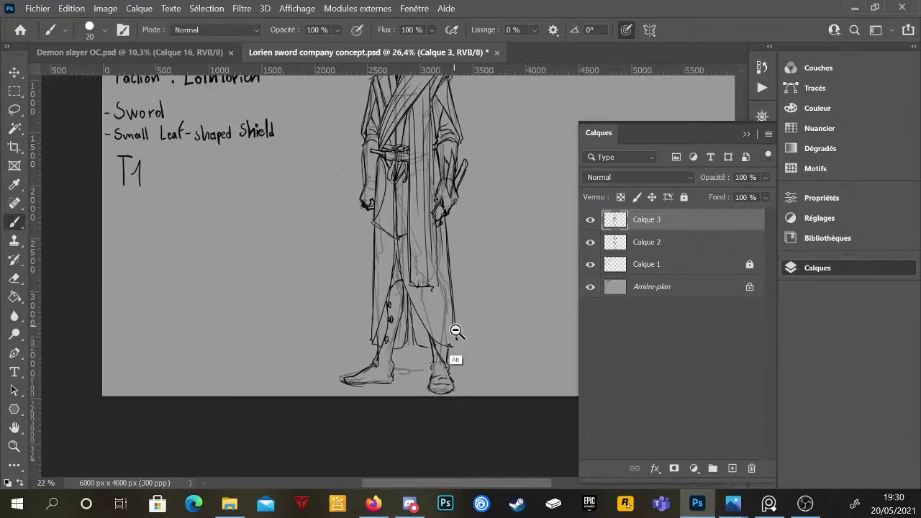
{"action": "scroll", "coordinate": [456, 331], "scroll_direction": "down", "scroll_amount": 1}
{"action": "scroll", "coordinate": [479, 324], "scroll_direction": "down", "scroll_amount": 1}
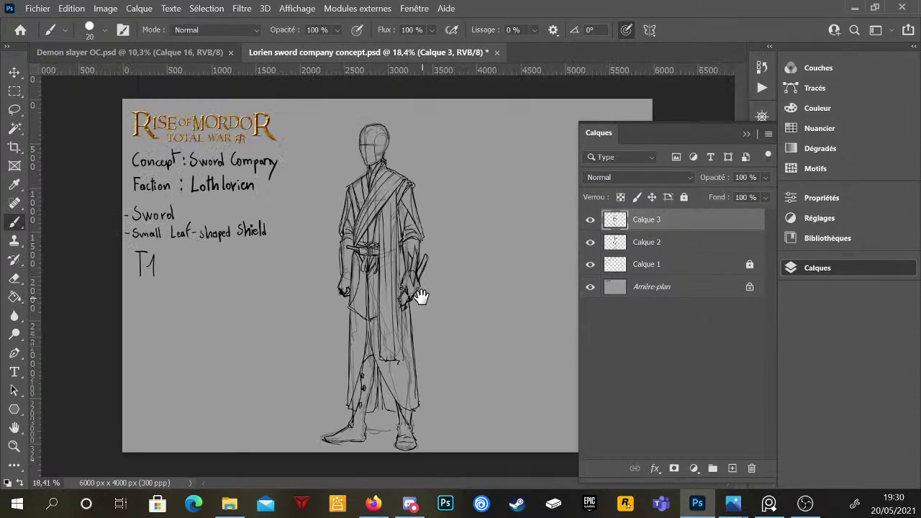
- Erase the line crossing the pointed bracer on the sword-side forearm and redraw the edges of its leaf-shaped tips
{"action": "scroll", "coordinate": [424, 287], "scroll_direction": "up", "scroll_amount": 4}
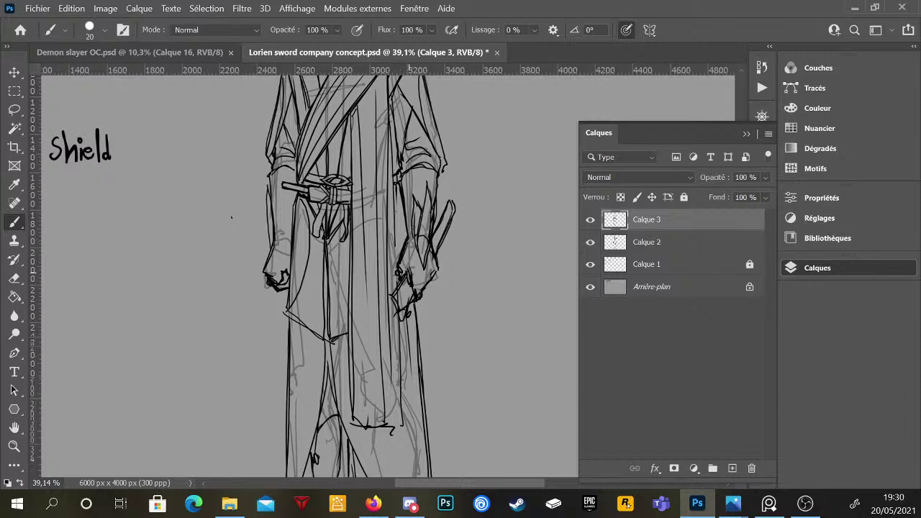
{"action": "scroll", "coordinate": [442, 327], "scroll_direction": "down", "scroll_amount": 2}
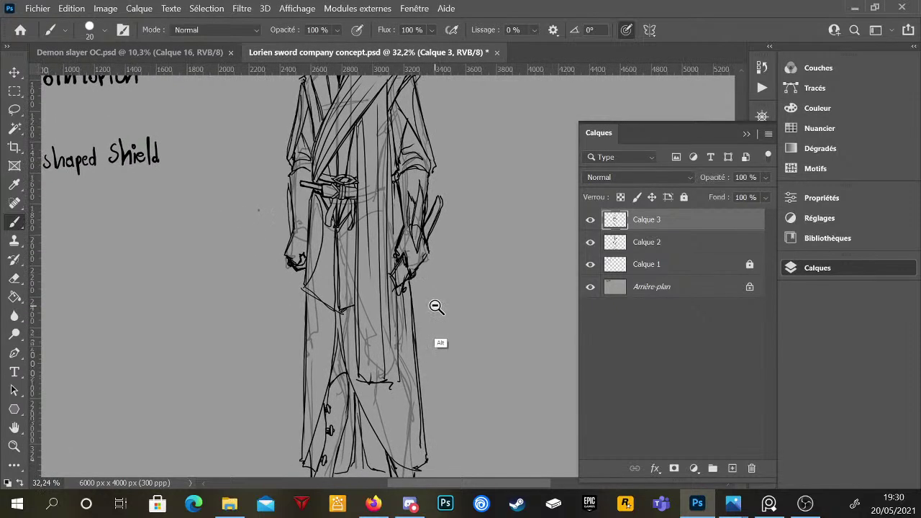
{"action": "scroll", "coordinate": [444, 320], "scroll_direction": "down", "scroll_amount": 2}
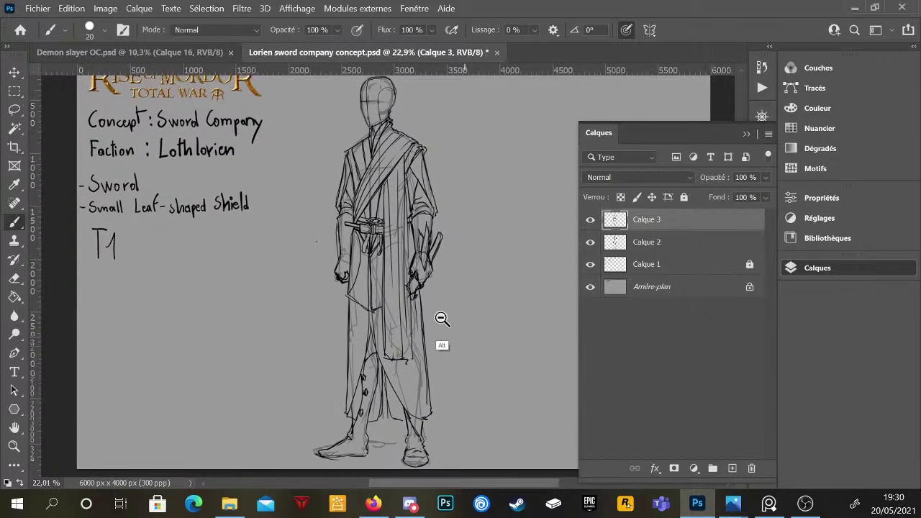
{"action": "scroll", "coordinate": [443, 317], "scroll_direction": "up", "scroll_amount": 1}
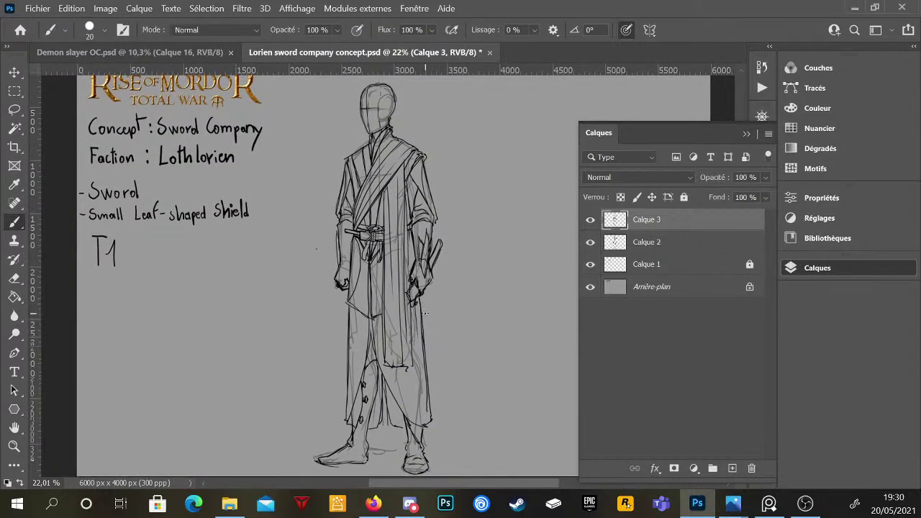
{"action": "scroll", "coordinate": [431, 271], "scroll_direction": "up", "scroll_amount": 4}
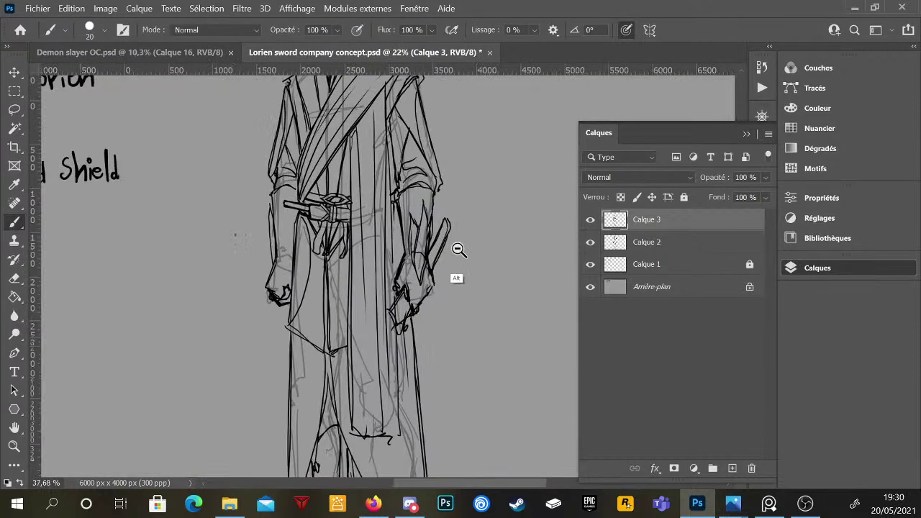
{"action": "key", "text": "e"}
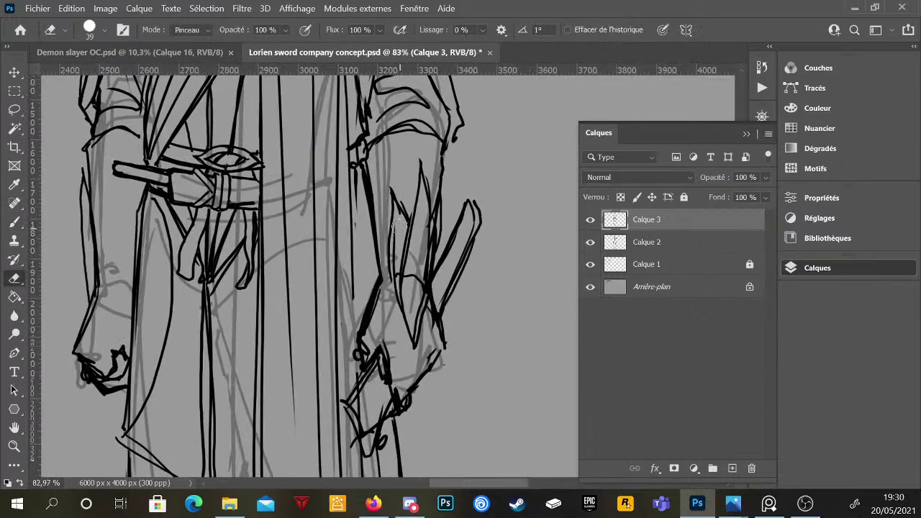
{"action": "mouse_move", "coordinate": [413, 285]}
{"action": "left_mouse_down"}
{"action": "mouse_move", "coordinate": [410, 276]}
{"action": "mouse_move", "coordinate": [409, 286]}
{"action": "mouse_move", "coordinate": [423, 277]}
{"action": "mouse_move", "coordinate": [428, 216]}
{"action": "mouse_move", "coordinate": [436, 242]}
{"action": "mouse_move", "coordinate": [438, 213]}
{"action": "mouse_move", "coordinate": [428, 277]}
{"action": "mouse_move", "coordinate": [402, 216]}
{"action": "left_mouse_up"}
{"action": "key", "text": "b"}
{"action": "mouse_move", "coordinate": [412, 337]}
{"action": "left_mouse_down"}
{"action": "mouse_move", "coordinate": [402, 258]}
{"action": "mouse_move", "coordinate": [420, 156]}
{"action": "left_mouse_up"}
{"action": "mouse_move", "coordinate": [408, 218]}
{"action": "left_mouse_down"}
{"action": "mouse_move", "coordinate": [392, 190]}
{"action": "mouse_move", "coordinate": [399, 296]}
{"action": "mouse_move", "coordinate": [395, 288]}
{"action": "left_mouse_up"}
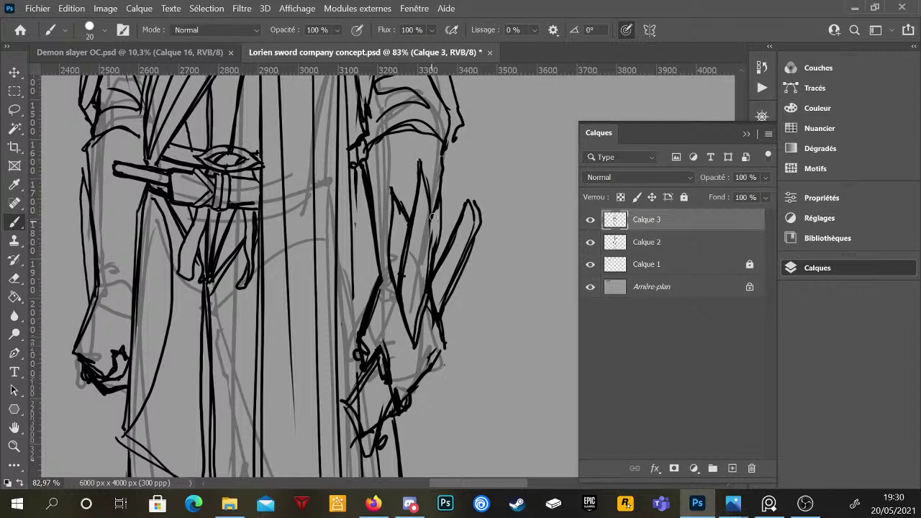
{"action": "left_click_drag", "start_coordinate": [433, 219], "coordinate": [430, 250]}
{"action": "key", "text": "e"}
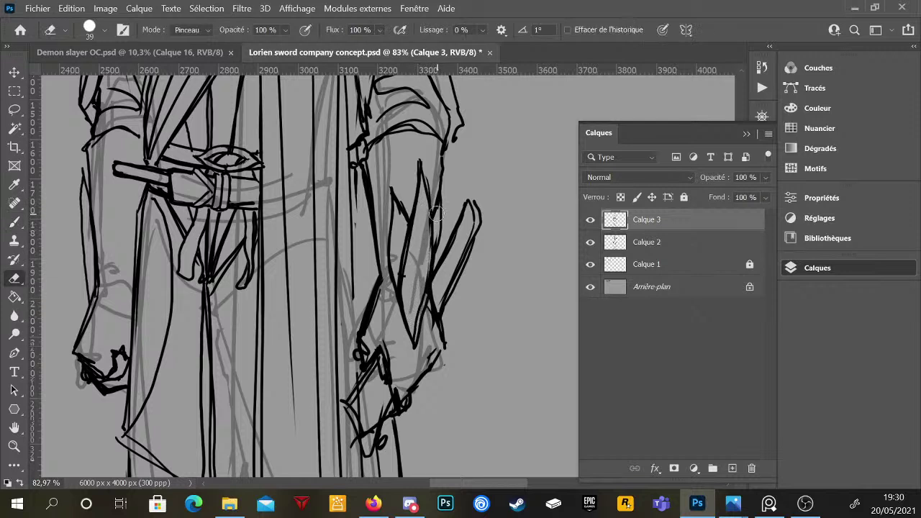
{"action": "key", "text": "b"}
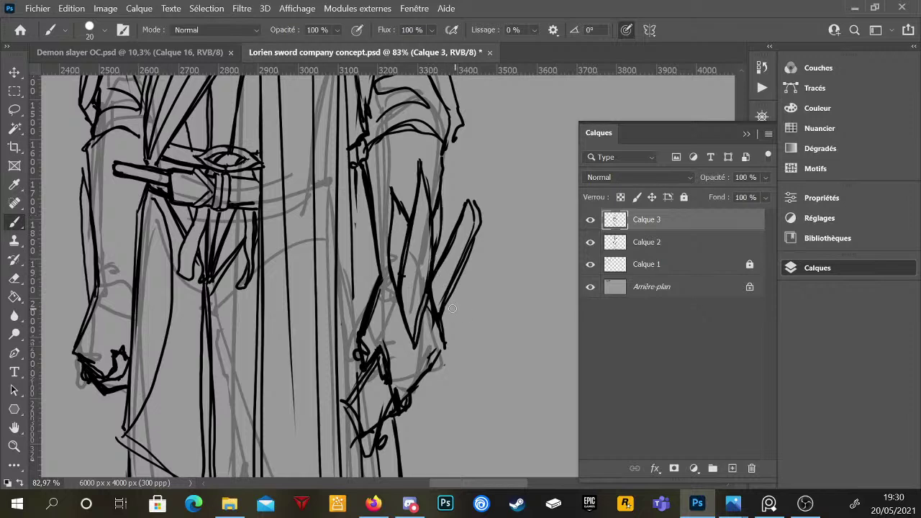
- Clean up the inner edge of the sword-side forearm near the wrist by erasing the overlapping line and adding a small notch
{"action": "scroll", "coordinate": [444, 315], "scroll_direction": "down", "scroll_amount": 3, "text": "alt"}
{"action": "left_click_drag", "start_coordinate": [444, 315], "coordinate": [437, 296]}
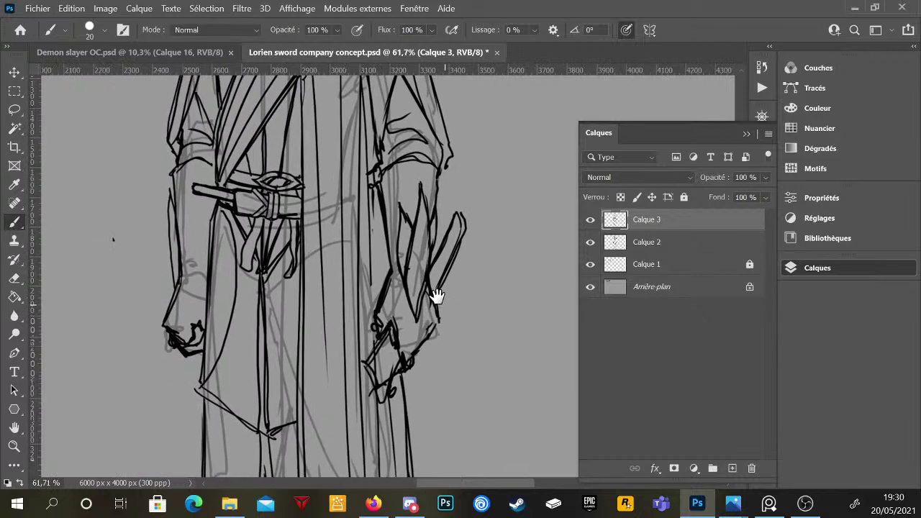
{"action": "scroll", "coordinate": [432, 302], "scroll_direction": "down", "scroll_amount": 2}
{"action": "scroll", "coordinate": [418, 287], "scroll_direction": "up", "scroll_amount": 1}
{"action": "key", "text": "e"}
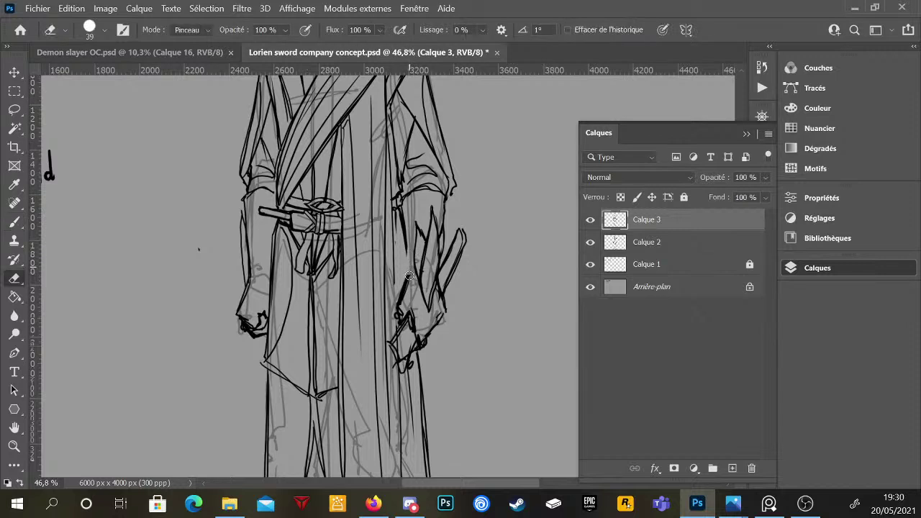
{"action": "key", "text": "b"}
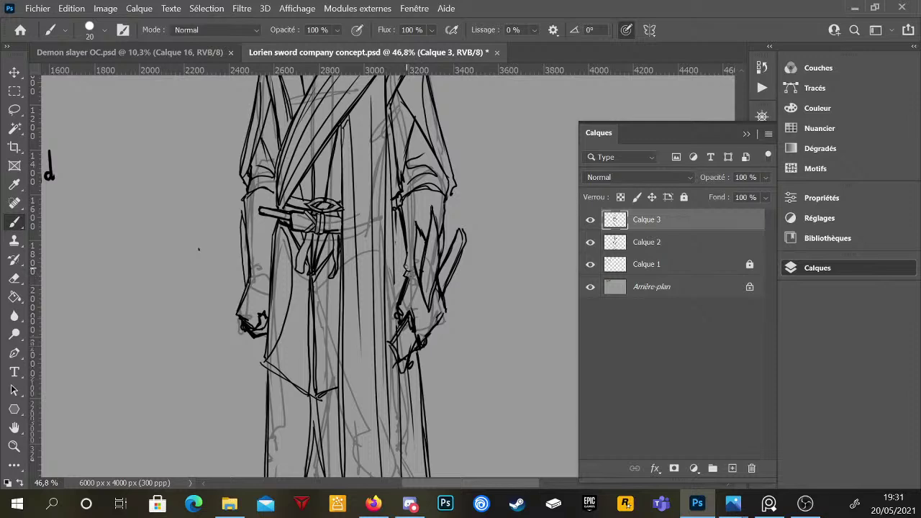
- Draw a matching pointed bracer edge on the opposite forearm, between the sleeve cuff and the wrist
{"action": "scroll", "coordinate": [287, 280], "scroll_direction": "up", "scroll_amount": 2}
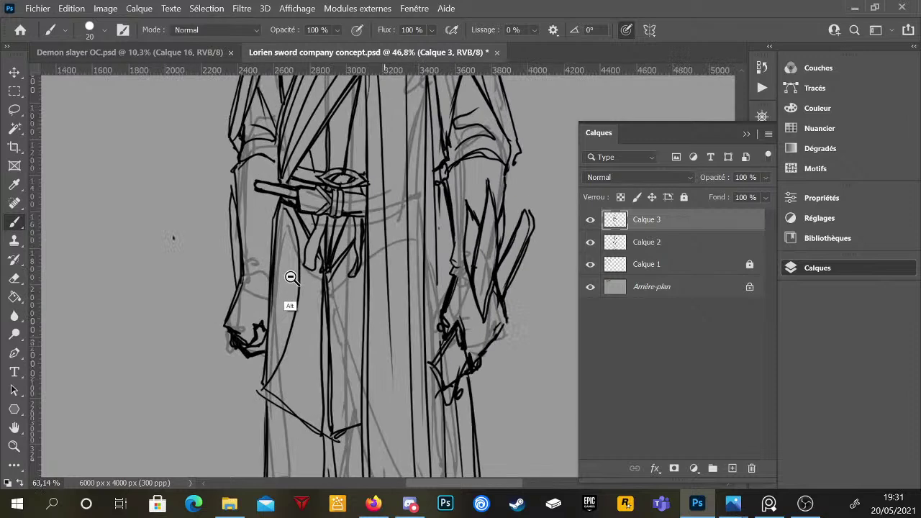
{"action": "left_click_drag", "start_coordinate": [231, 259], "coordinate": [226, 181]}
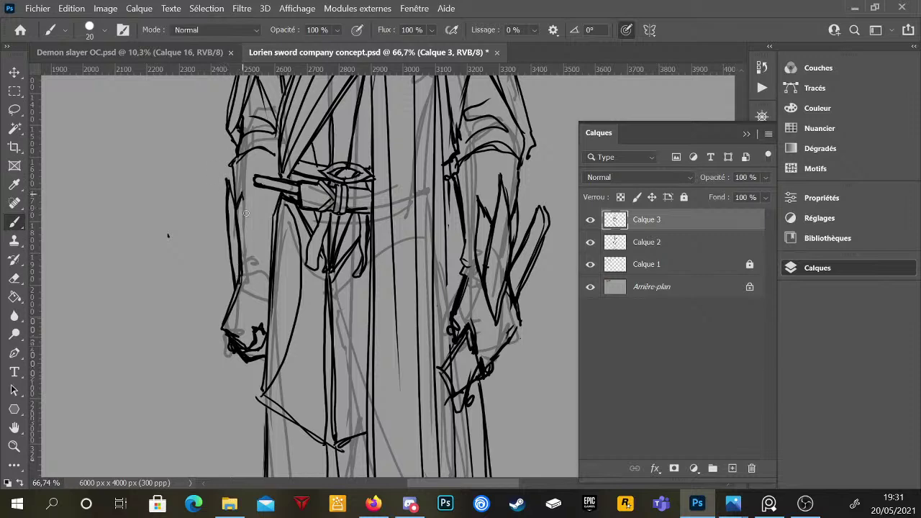
{"action": "left_click_drag", "start_coordinate": [246, 213], "coordinate": [244, 268]}
{"action": "scroll", "coordinate": [338, 302], "scroll_direction": "down", "scroll_amount": 2}
{"action": "left_click_drag", "start_coordinate": [441, 282], "coordinate": [448, 256]}
{"action": "scroll", "coordinate": [440, 253], "scroll_direction": "down", "scroll_amount": 1}
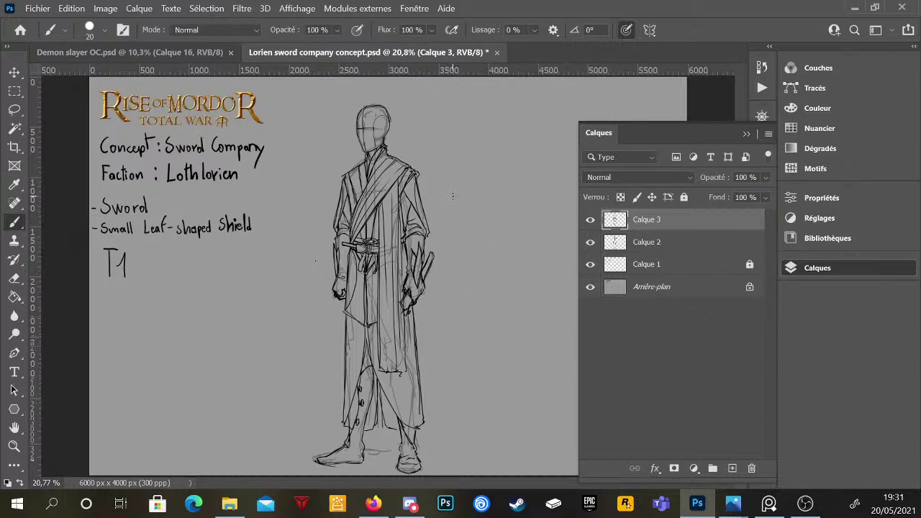
- Add a new layer above Calque 3 and name it lineart
{"action": "left_click", "coordinate": [732, 468]}
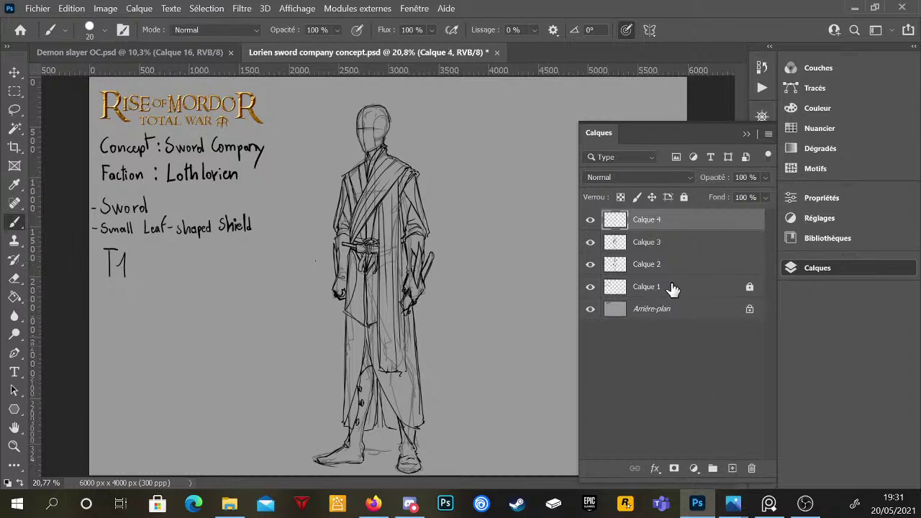
{"action": "double_click", "coordinate": [640, 220]}
{"action": "type", "text": "lineart"}
{"action": "key", "text": "Return"}
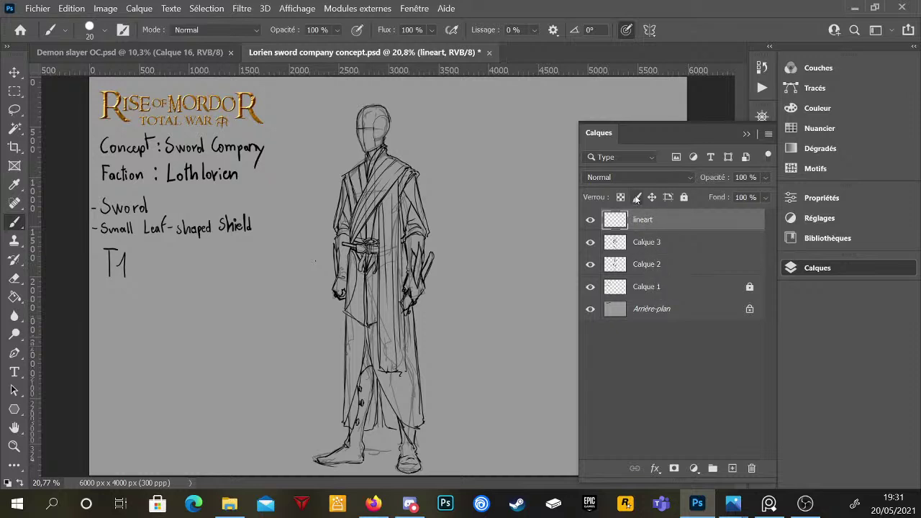
- Lower the opacity of Calque 3 to 29% and hide Calque 2
{"action": "left_click", "coordinate": [658, 240]}
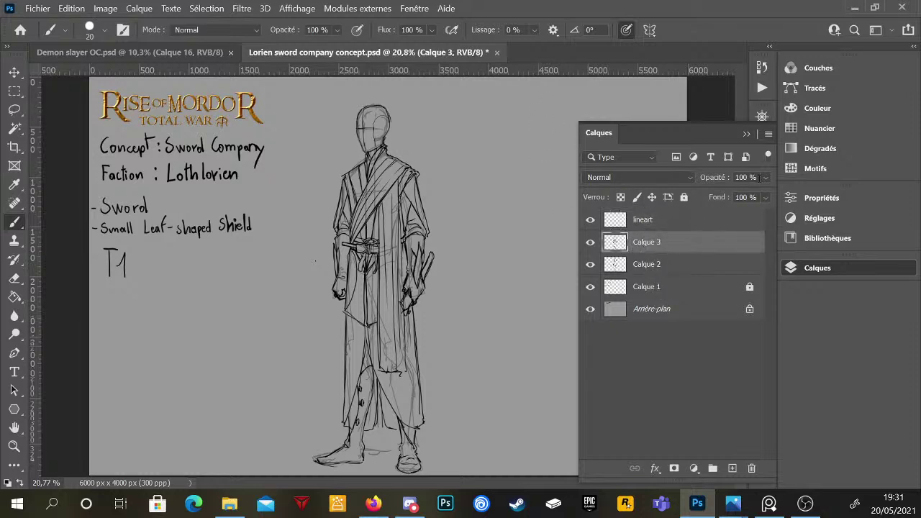
{"action": "left_click", "coordinate": [764, 178]}
{"action": "left_click", "coordinate": [719, 192]}
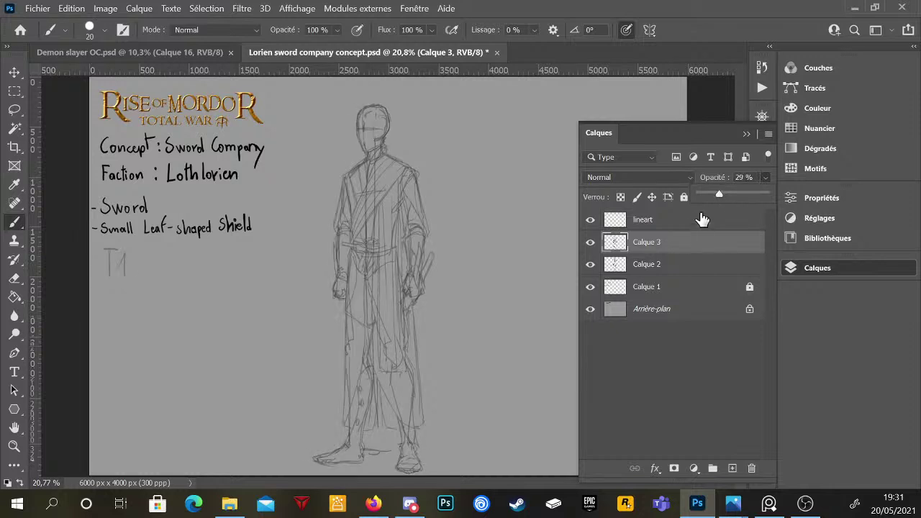
{"action": "left_click", "coordinate": [671, 267]}
{"action": "left_click", "coordinate": [591, 264]}
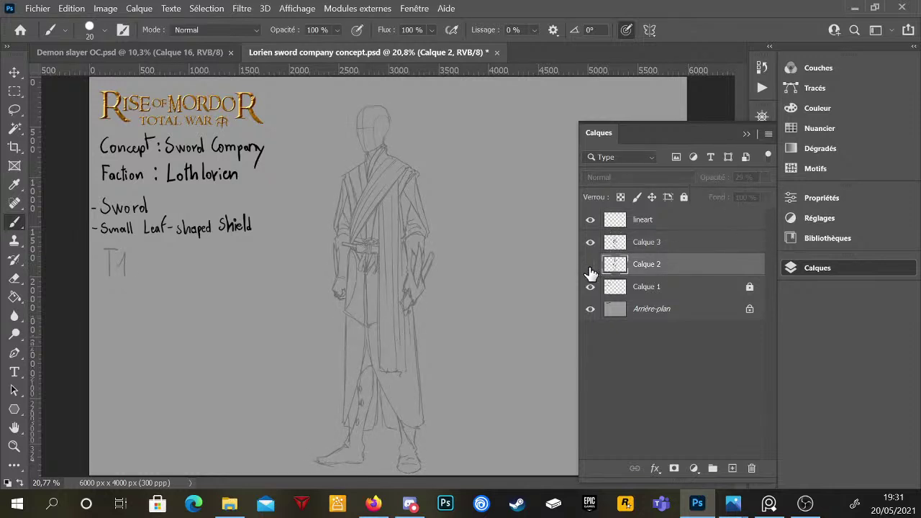
- On the lineart layer, ink the full outer outline and one half of the inner rim of the leaf-shaped belt ornament
{"action": "left_click", "coordinate": [650, 229]}
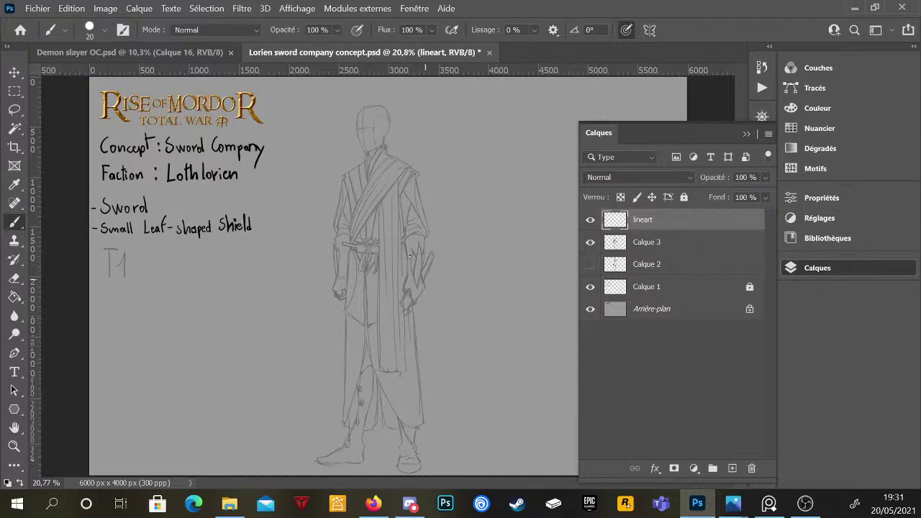
{"action": "left_click_drag", "start_coordinate": [345, 177], "coordinate": [396, 147]}
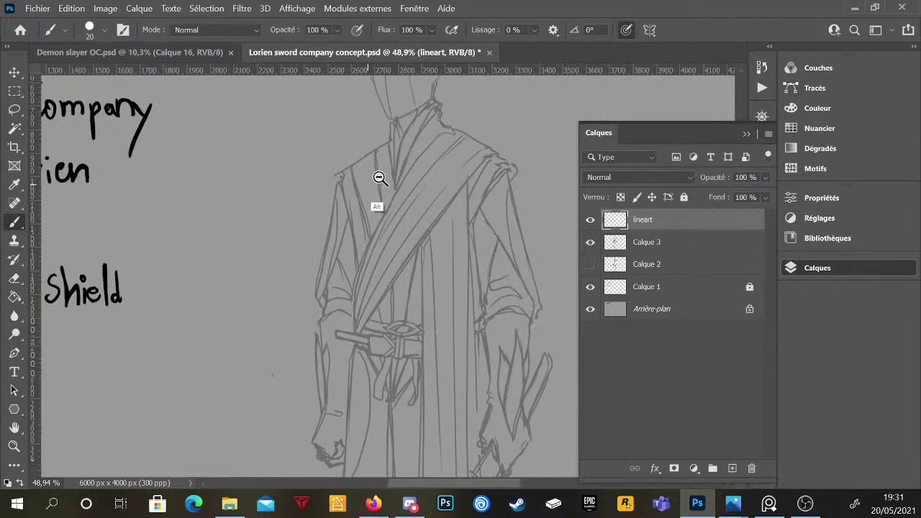
{"action": "left_click_drag", "start_coordinate": [379, 177], "coordinate": [416, 173]}
{"action": "left_click_drag", "start_coordinate": [371, 335], "coordinate": [380, 204]}
{"action": "scroll", "coordinate": [402, 256], "scroll_direction": "up", "scroll_amount": 5}
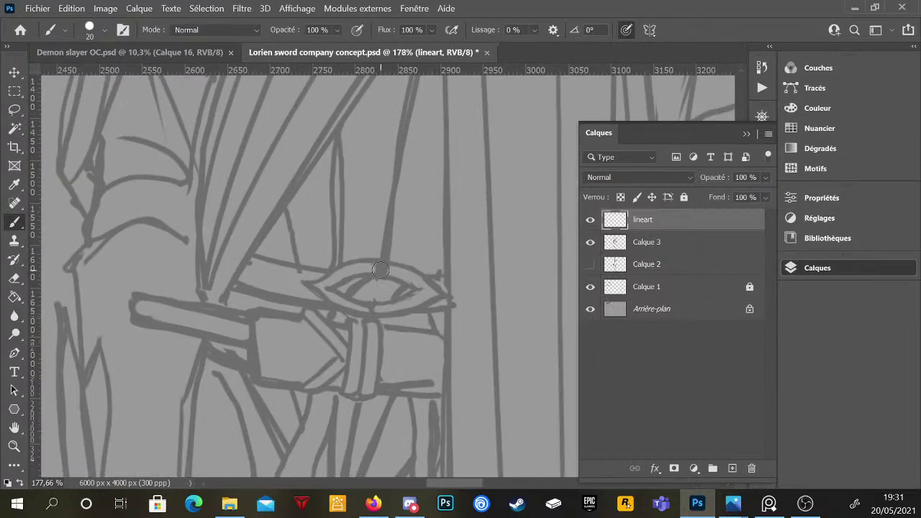
{"action": "right_click", "coordinate": [387, 279]}
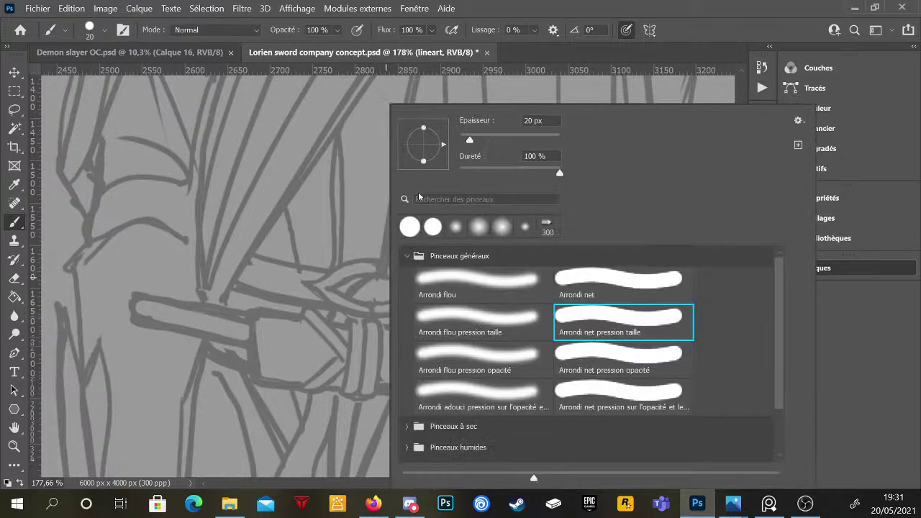
{"action": "left_click", "coordinate": [379, 267]}
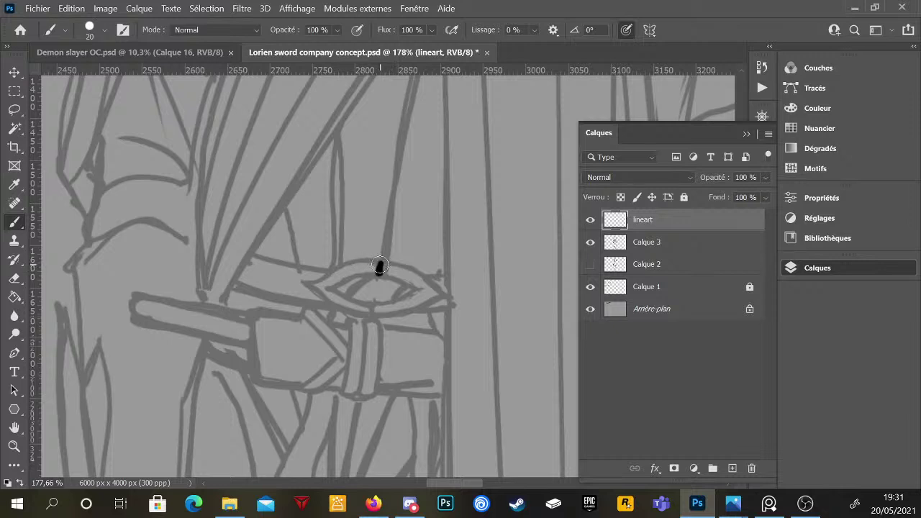
{"action": "mouse_move", "coordinate": [380, 264]}
{"action": "left_mouse_down"}
{"action": "mouse_move", "coordinate": [345, 263]}
{"action": "mouse_move", "coordinate": [307, 282]}
{"action": "mouse_move", "coordinate": [338, 310]}
{"action": "mouse_move", "coordinate": [365, 315]}
{"action": "left_mouse_up"}
{"action": "mouse_move", "coordinate": [319, 295]}
{"action": "left_mouse_down"}
{"action": "mouse_move", "coordinate": [367, 315]}
{"action": "mouse_move", "coordinate": [371, 307]}
{"action": "mouse_move", "coordinate": [340, 299]}
{"action": "left_mouse_up"}
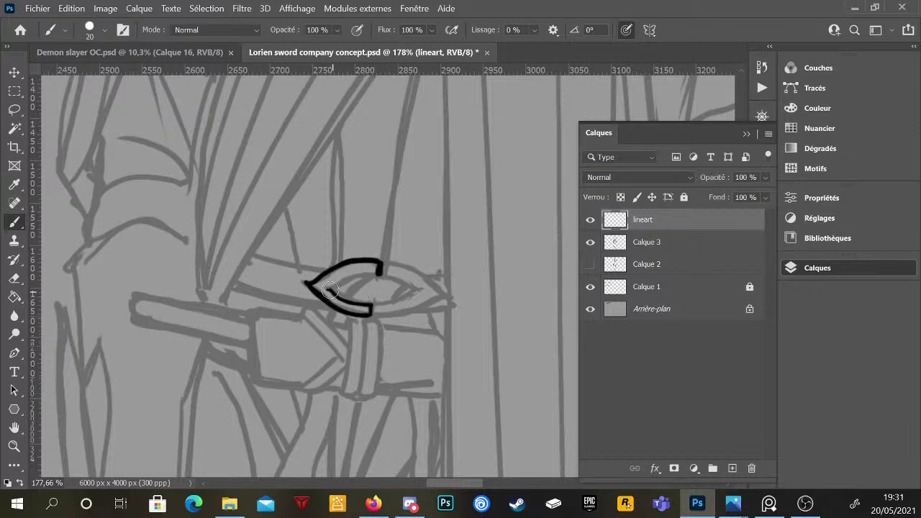
{"action": "mouse_move", "coordinate": [329, 291]}
{"action": "left_mouse_down"}
{"action": "mouse_move", "coordinate": [405, 264]}
{"action": "mouse_move", "coordinate": [382, 265]}
{"action": "mouse_move", "coordinate": [419, 275]}
{"action": "mouse_move", "coordinate": [397, 266]}
{"action": "mouse_move", "coordinate": [406, 264]}
{"action": "mouse_move", "coordinate": [441, 294]}
{"action": "left_mouse_up"}
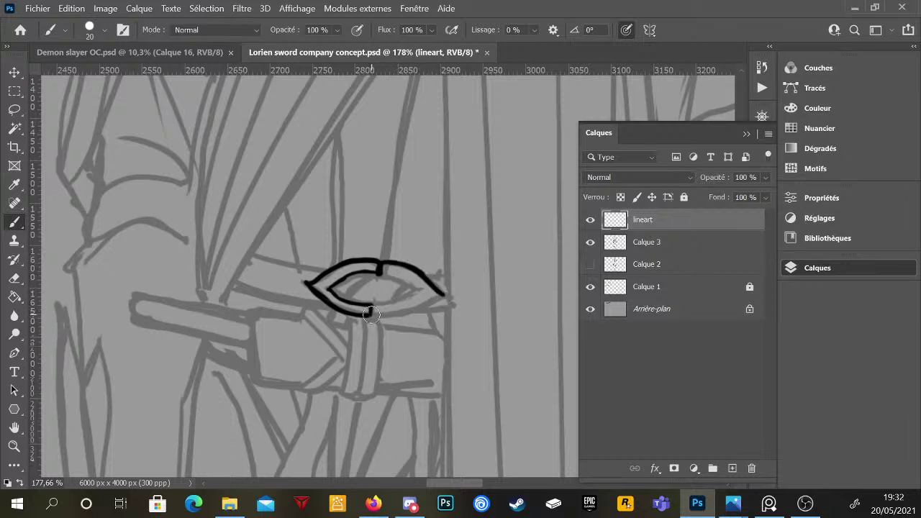
{"action": "mouse_move", "coordinate": [371, 314]}
{"action": "left_mouse_down"}
{"action": "mouse_move", "coordinate": [402, 317]}
{"action": "mouse_move", "coordinate": [443, 295]}
{"action": "left_mouse_up"}
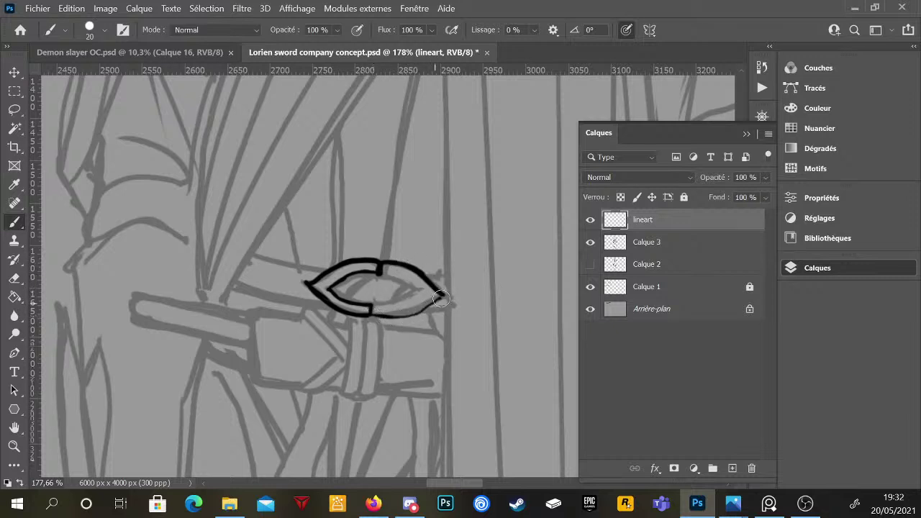
{"action": "left_click_drag", "start_coordinate": [392, 319], "coordinate": [435, 300]}
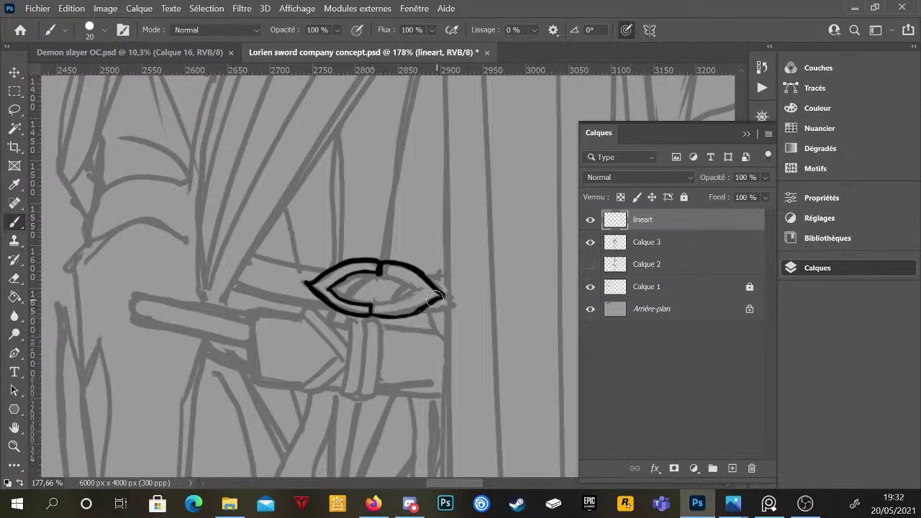
- Close the inner rim of the belt ornament and ink the small leaf shape at its centre
{"action": "mouse_move", "coordinate": [372, 314]}
{"action": "left_mouse_down"}
{"action": "mouse_move", "coordinate": [412, 314]}
{"action": "mouse_move", "coordinate": [377, 313]}
{"action": "mouse_move", "coordinate": [402, 317]}
{"action": "mouse_move", "coordinate": [444, 299]}
{"action": "mouse_move", "coordinate": [389, 307]}
{"action": "mouse_move", "coordinate": [428, 295]}
{"action": "mouse_move", "coordinate": [415, 300]}
{"action": "mouse_move", "coordinate": [427, 296]}
{"action": "mouse_move", "coordinate": [394, 275]}
{"action": "left_mouse_up"}
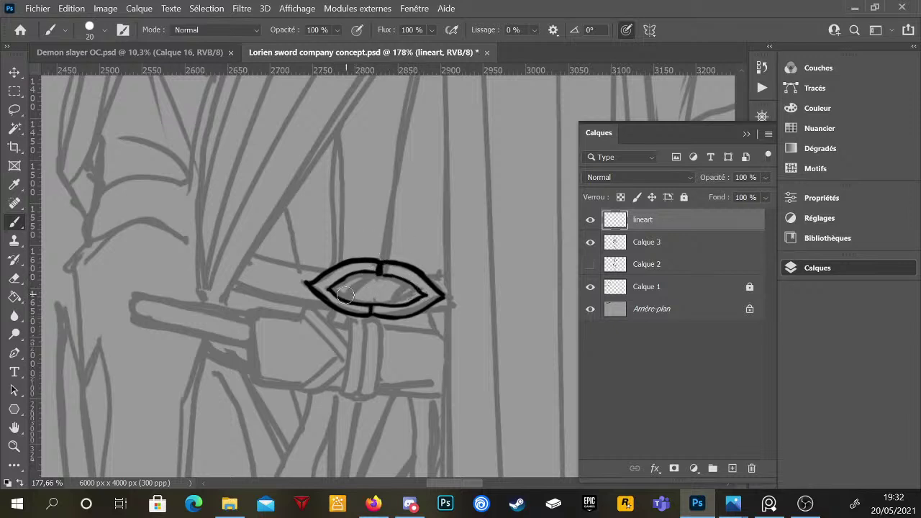
{"action": "left_click_drag", "start_coordinate": [340, 297], "coordinate": [377, 271]}
{"action": "mouse_move", "coordinate": [339, 297]}
{"action": "left_mouse_down"}
{"action": "mouse_move", "coordinate": [362, 275]}
{"action": "mouse_move", "coordinate": [389, 306]}
{"action": "mouse_move", "coordinate": [407, 284]}
{"action": "mouse_move", "coordinate": [386, 307]}
{"action": "mouse_move", "coordinate": [419, 304]}
{"action": "left_mouse_up"}
{"action": "scroll", "coordinate": [419, 304], "scroll_direction": "down", "scroll_amount": 5}
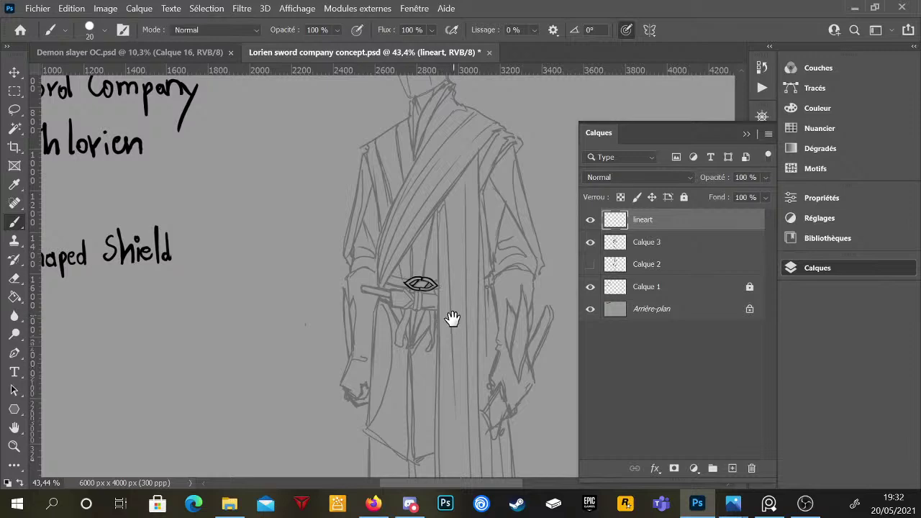
- Set the brush size to 11 px and ink the vertical loops and crossed diagonal straps of the wrapping below the leaf-shaped belt ornament
{"action": "left_click_drag", "start_coordinate": [456, 331], "coordinate": [439, 254]}
{"action": "left_click_drag", "start_coordinate": [451, 292], "coordinate": [441, 289]}
{"action": "left_click_drag", "start_coordinate": [392, 209], "coordinate": [427, 190]}
{"action": "left_click_drag", "start_coordinate": [425, 229], "coordinate": [415, 229]}
{"action": "scroll", "coordinate": [420, 232], "scroll_direction": "up", "scroll_amount": 1}
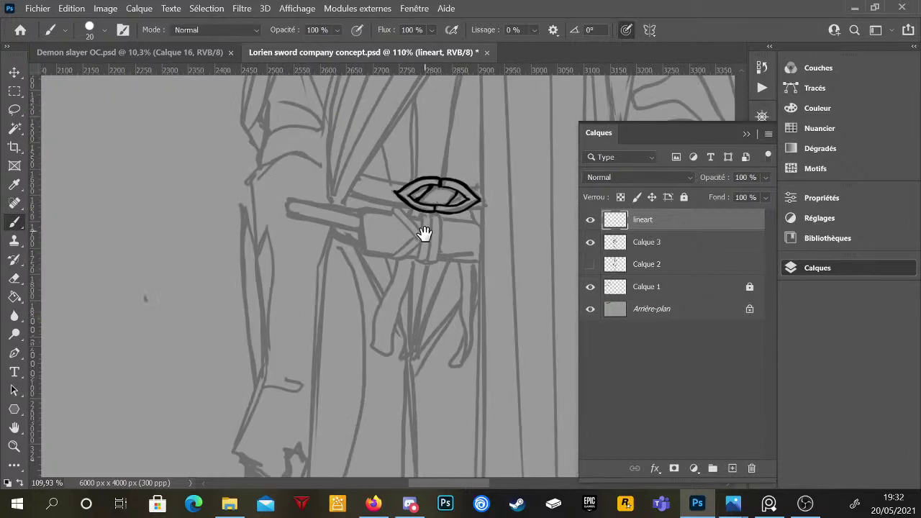
{"action": "scroll", "coordinate": [426, 208], "scroll_direction": "up", "scroll_amount": 2}
{"action": "right_click", "coordinate": [438, 241]}
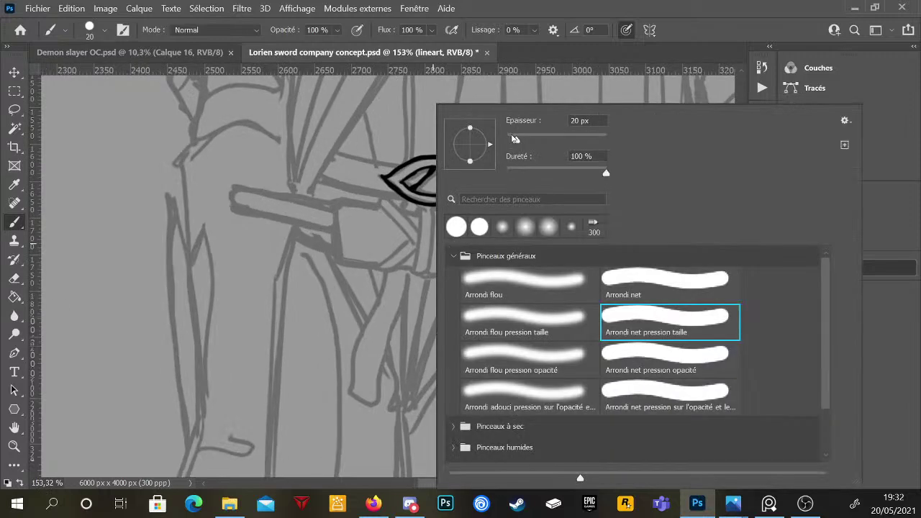
{"action": "left_click_drag", "start_coordinate": [514, 139], "coordinate": [510, 138]}
{"action": "left_click", "coordinate": [411, 268]}
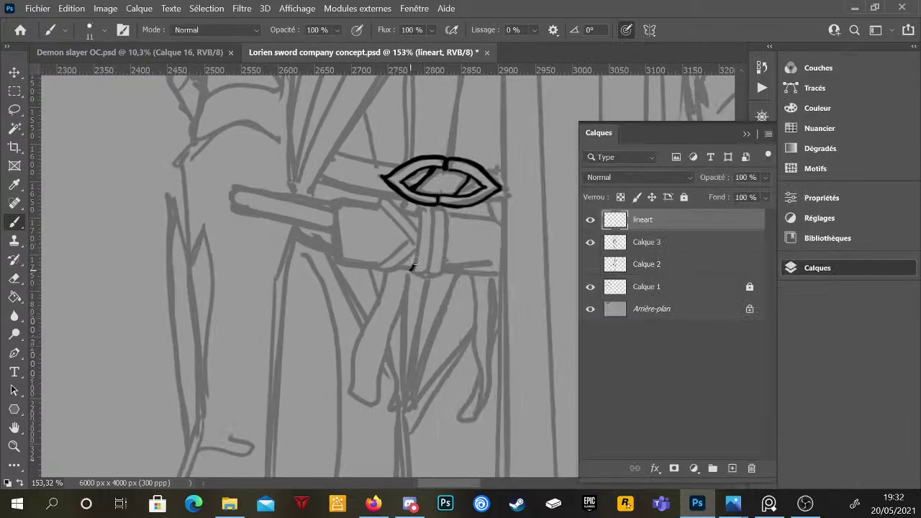
{"action": "left_click_drag", "start_coordinate": [415, 260], "coordinate": [420, 218]}
{"action": "left_click_drag", "start_coordinate": [431, 223], "coordinate": [427, 264]}
{"action": "left_click_drag", "start_coordinate": [435, 274], "coordinate": [441, 208]}
{"action": "mouse_move", "coordinate": [414, 250]}
{"action": "left_mouse_down"}
{"action": "mouse_move", "coordinate": [378, 204]}
{"action": "mouse_move", "coordinate": [386, 200]}
{"action": "mouse_move", "coordinate": [416, 227]}
{"action": "left_mouse_up"}
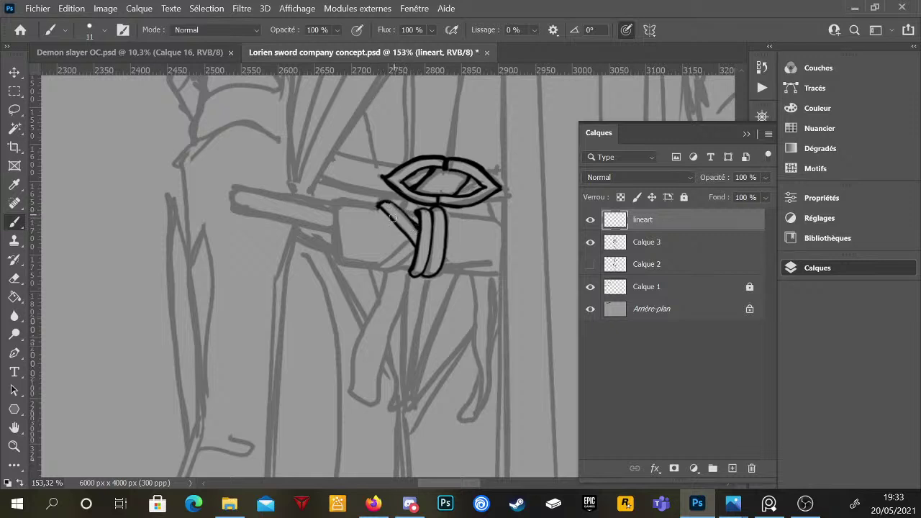
{"action": "mouse_move", "coordinate": [411, 243]}
{"action": "left_mouse_down"}
{"action": "mouse_move", "coordinate": [374, 266]}
{"action": "mouse_move", "coordinate": [394, 268]}
{"action": "mouse_move", "coordinate": [415, 251]}
{"action": "left_mouse_up"}
- Ink the lower edge and curling motif of the decorated block beside the crossed straps
{"action": "scroll", "coordinate": [432, 263], "scroll_direction": "down", "scroll_amount": 5}
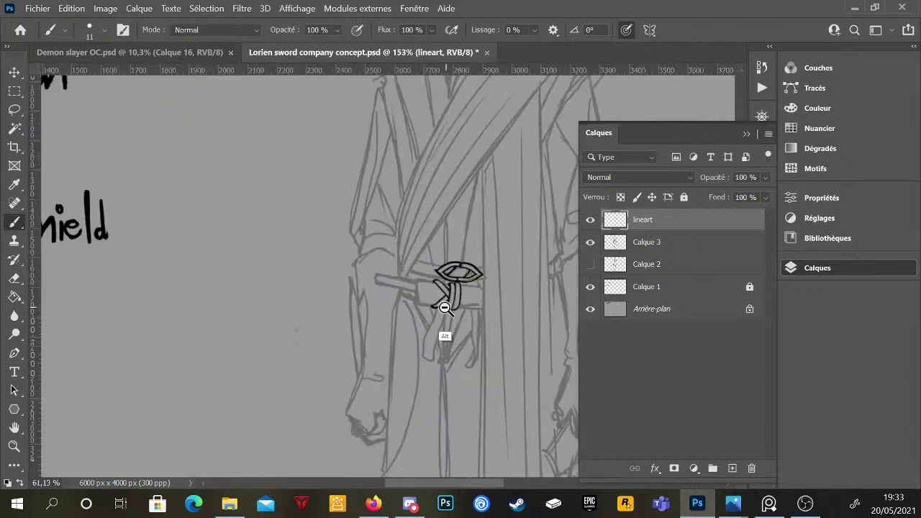
{"action": "scroll", "coordinate": [442, 288], "scroll_direction": "up", "scroll_amount": 5}
{"action": "scroll", "coordinate": [481, 320], "scroll_direction": "up", "scroll_amount": 2}
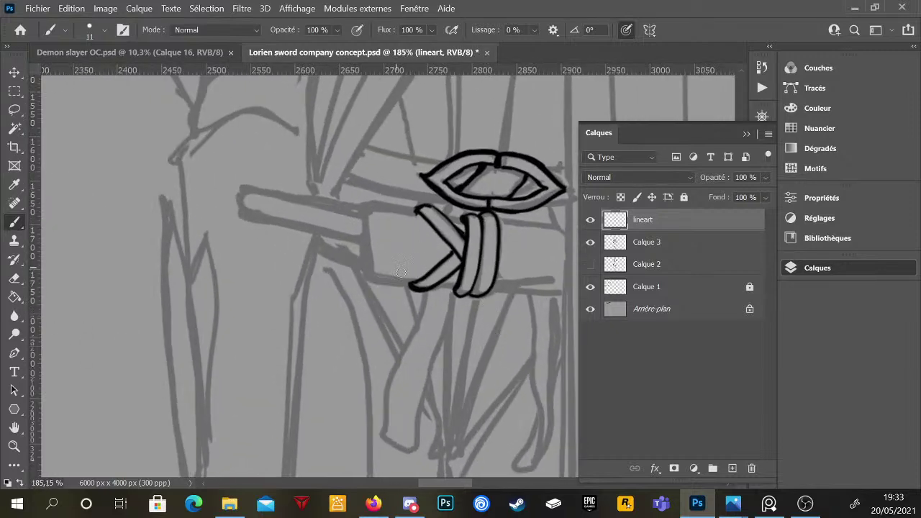
{"action": "mouse_move", "coordinate": [415, 279]}
{"action": "left_mouse_down"}
{"action": "mouse_move", "coordinate": [370, 276]}
{"action": "mouse_move", "coordinate": [412, 282]}
{"action": "left_mouse_up"}
{"action": "left_click_drag", "start_coordinate": [368, 267], "coordinate": [410, 234]}
{"action": "mouse_move", "coordinate": [424, 245]}
{"action": "left_mouse_down"}
{"action": "mouse_move", "coordinate": [403, 264]}
{"action": "mouse_move", "coordinate": [426, 269]}
{"action": "mouse_move", "coordinate": [417, 270]}
{"action": "mouse_move", "coordinate": [440, 235]}
{"action": "left_mouse_up"}
{"action": "mouse_move", "coordinate": [419, 270]}
{"action": "left_mouse_down"}
{"action": "mouse_move", "coordinate": [380, 238]}
{"action": "mouse_move", "coordinate": [372, 260]}
{"action": "left_mouse_up"}
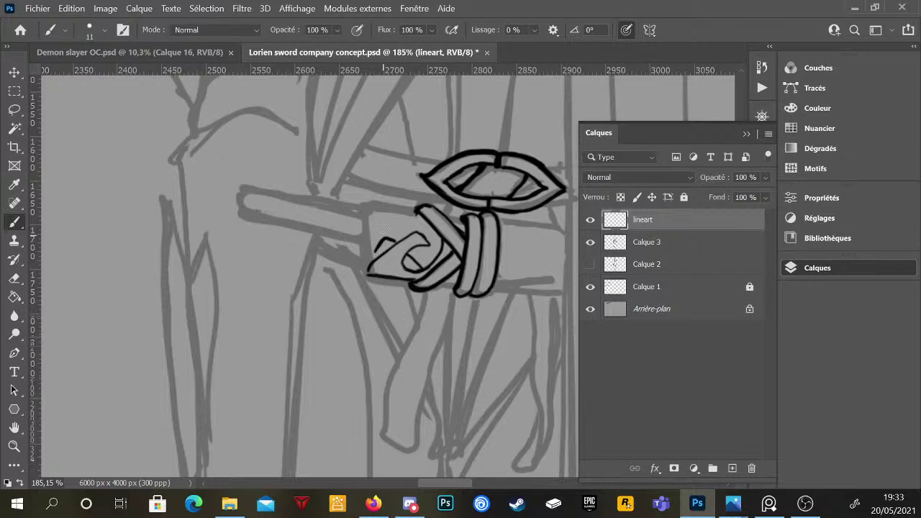
- Ink the upper outline, remaining motif lines and outer end of the decorated block
{"action": "left_click_drag", "start_coordinate": [372, 251], "coordinate": [370, 207]}
{"action": "left_click_drag", "start_coordinate": [371, 206], "coordinate": [407, 233]}
{"action": "mouse_move", "coordinate": [402, 214]}
{"action": "left_mouse_down"}
{"action": "mouse_move", "coordinate": [417, 210]}
{"action": "mouse_move", "coordinate": [404, 214]}
{"action": "left_mouse_up"}
{"action": "left_click_drag", "start_coordinate": [503, 282], "coordinate": [426, 267]}
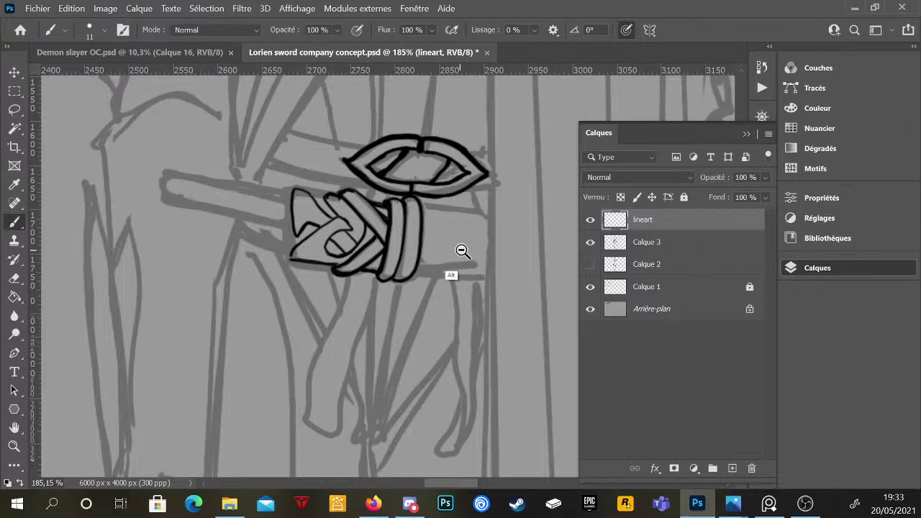
{"action": "left_click_drag", "start_coordinate": [460, 249], "coordinate": [433, 236]}
{"action": "scroll", "coordinate": [433, 236], "scroll_direction": "up", "scroll_amount": 3}
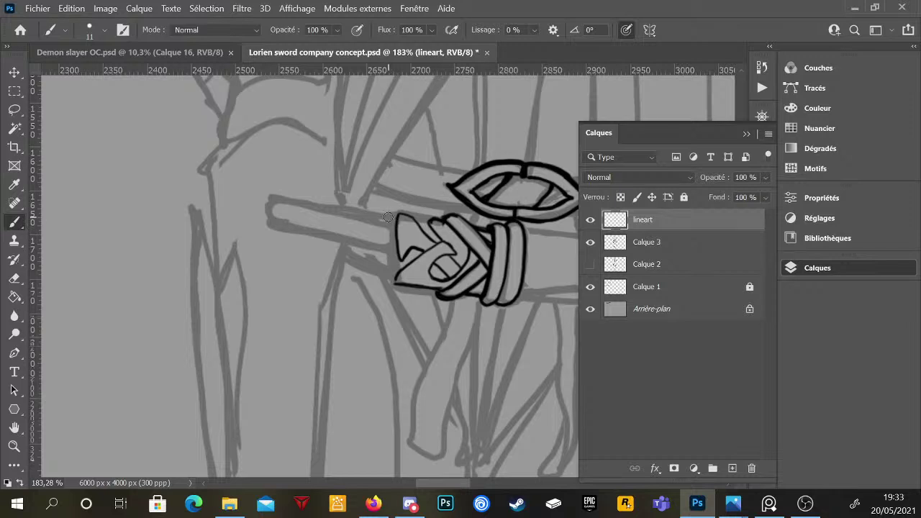
{"action": "left_click_drag", "start_coordinate": [388, 217], "coordinate": [387, 283]}
- Ink the upper and lower edges and the curved leaf motif of the belt section on the other side of the vertical loops
{"action": "scroll", "coordinate": [470, 243], "scroll_direction": "down", "scroll_amount": 3}
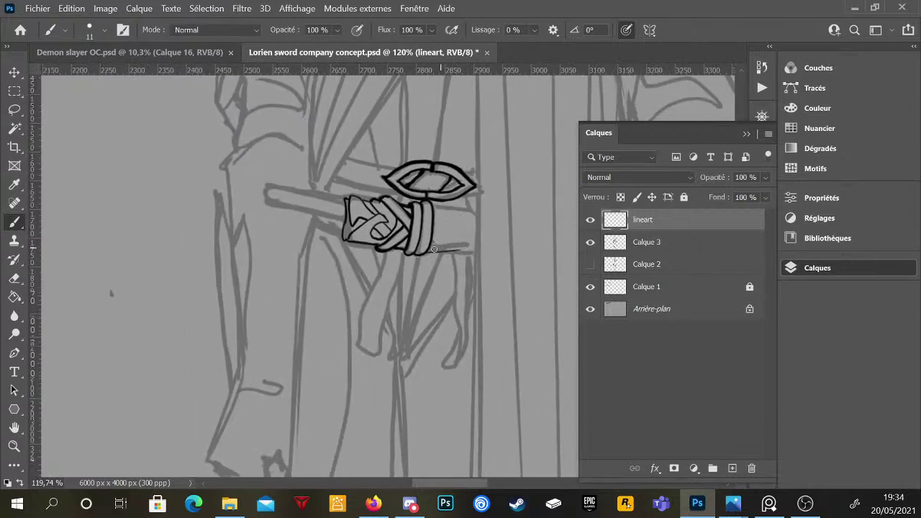
{"action": "left_click_drag", "start_coordinate": [434, 250], "coordinate": [474, 251]}
{"action": "left_click_drag", "start_coordinate": [430, 253], "coordinate": [473, 249]}
{"action": "left_click_drag", "start_coordinate": [433, 207], "coordinate": [474, 213]}
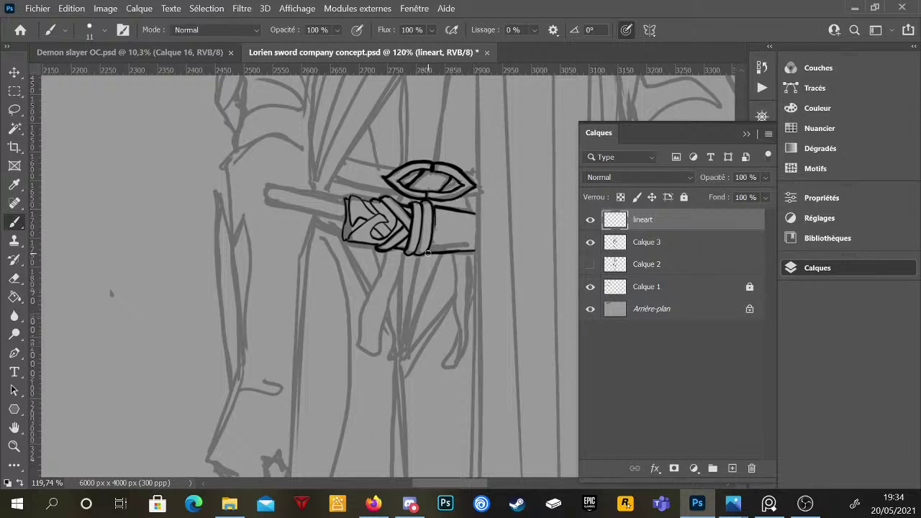
{"action": "mouse_move", "coordinate": [429, 251]}
{"action": "left_mouse_down"}
{"action": "mouse_move", "coordinate": [445, 186]}
{"action": "mouse_move", "coordinate": [460, 201]}
{"action": "mouse_move", "coordinate": [435, 216]}
{"action": "mouse_move", "coordinate": [466, 246]}
{"action": "mouse_move", "coordinate": [450, 246]}
{"action": "mouse_move", "coordinate": [445, 231]}
{"action": "mouse_move", "coordinate": [457, 230]}
{"action": "mouse_move", "coordinate": [464, 238]}
{"action": "mouse_move", "coordinate": [434, 230]}
{"action": "left_mouse_up"}
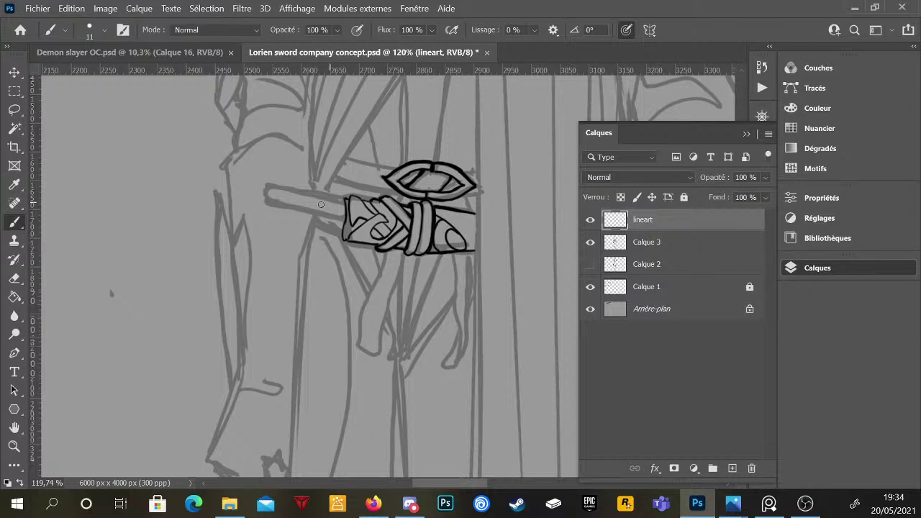
- Ink the outline of the slim bar projecting from the decorated block, closing its rounded outer end
{"action": "left_click_drag", "start_coordinate": [347, 220], "coordinate": [274, 204]}
{"action": "key", "text": "ctrl+z"}
{"action": "left_click_drag", "start_coordinate": [344, 218], "coordinate": [275, 203]}
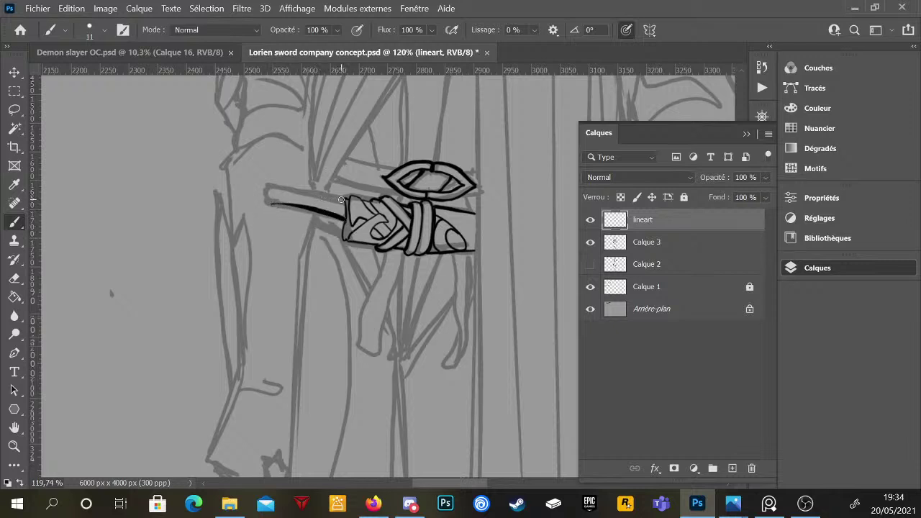
{"action": "mouse_move", "coordinate": [344, 198]}
{"action": "left_mouse_down"}
{"action": "mouse_move", "coordinate": [274, 188]}
{"action": "mouse_move", "coordinate": [278, 206]}
{"action": "left_mouse_up"}
- Ink the short connecting edges beneath the belt ornament and the full outline of the hanging strap below the crossed wrapping
{"action": "left_click_drag", "start_coordinate": [457, 321], "coordinate": [447, 314]}
{"action": "left_click_drag", "start_coordinate": [452, 346], "coordinate": [441, 310]}
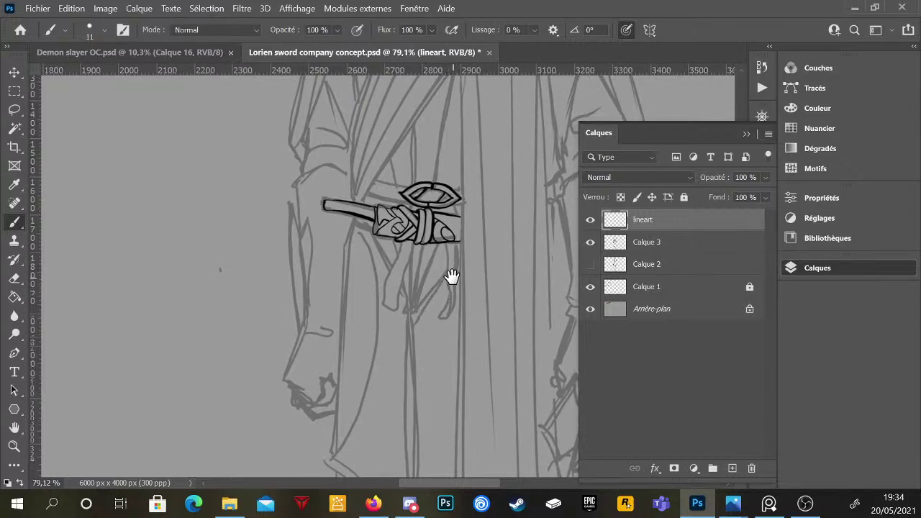
{"action": "left_click_drag", "start_coordinate": [434, 304], "coordinate": [427, 274]}
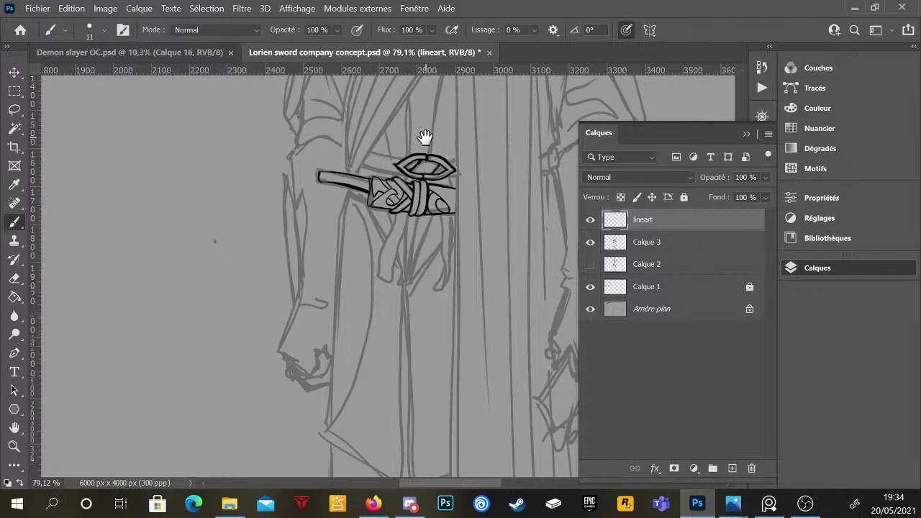
{"action": "scroll", "coordinate": [417, 144], "scroll_direction": "up", "scroll_amount": 3}
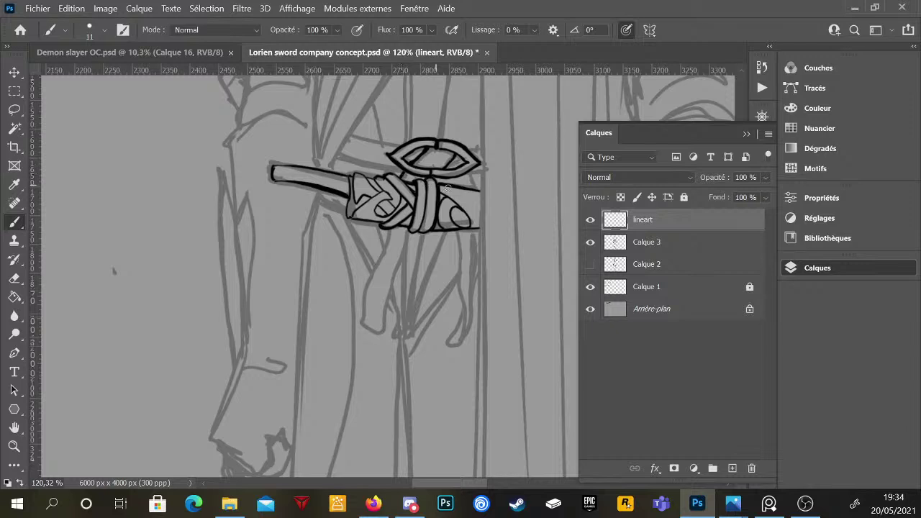
{"action": "mouse_move", "coordinate": [471, 173]}
{"action": "left_mouse_down"}
{"action": "mouse_move", "coordinate": [478, 192]}
{"action": "mouse_move", "coordinate": [469, 174]}
{"action": "left_mouse_up"}
{"action": "mouse_move", "coordinate": [390, 230]}
{"action": "left_mouse_down"}
{"action": "mouse_move", "coordinate": [366, 304]}
{"action": "mouse_move", "coordinate": [367, 333]}
{"action": "mouse_move", "coordinate": [382, 329]}
{"action": "mouse_move", "coordinate": [407, 228]}
{"action": "left_mouse_up"}
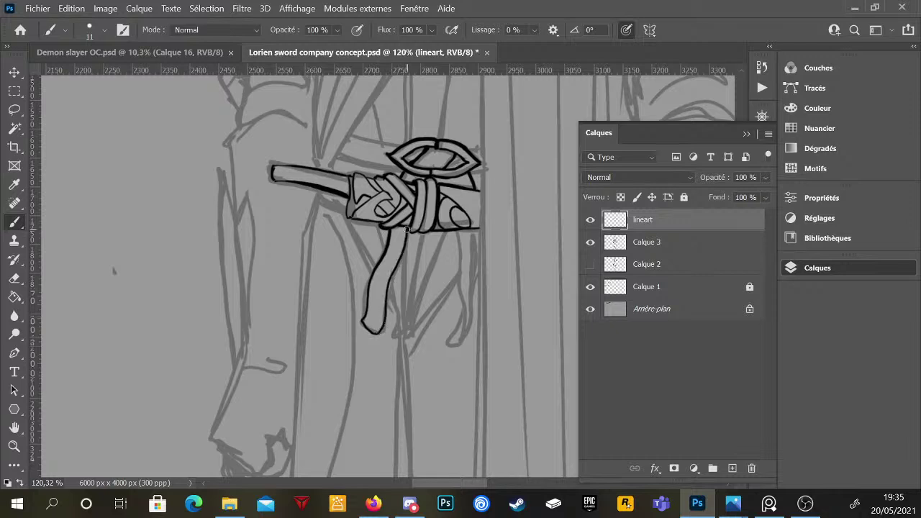
- Ink the second hanging strap below the leaf-motif belt section, with its curved, tapering end
{"action": "scroll", "coordinate": [478, 289], "scroll_direction": "down", "scroll_amount": 1}
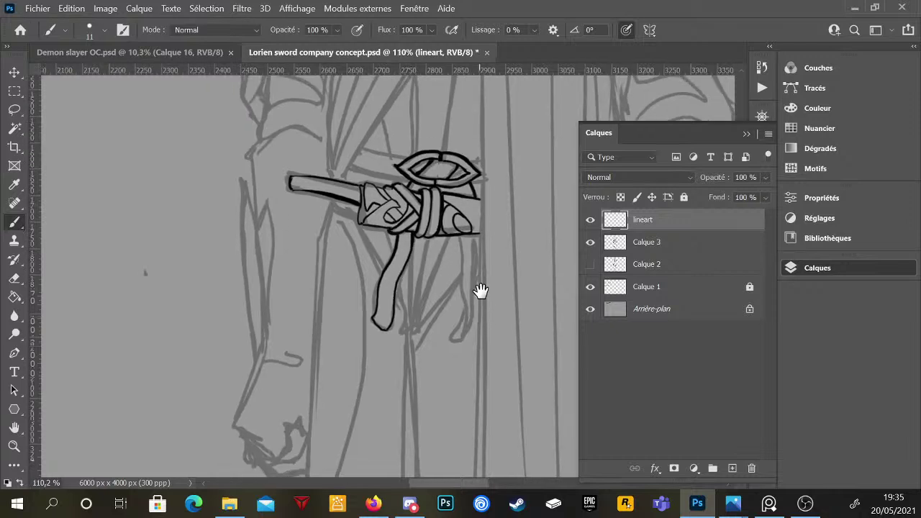
{"action": "left_click_drag", "start_coordinate": [479, 290], "coordinate": [445, 257]}
{"action": "scroll", "coordinate": [461, 306], "scroll_direction": "down", "scroll_amount": 2}
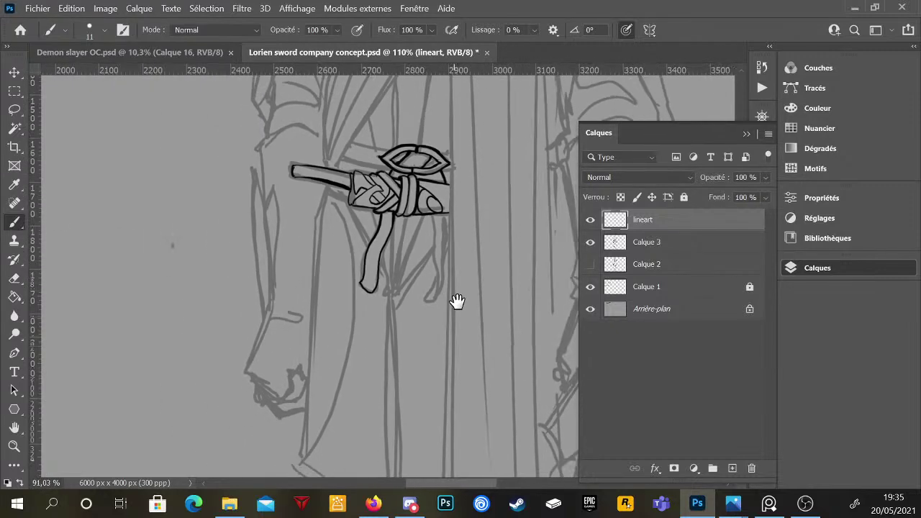
{"action": "scroll", "coordinate": [451, 284], "scroll_direction": "up", "scroll_amount": 8}
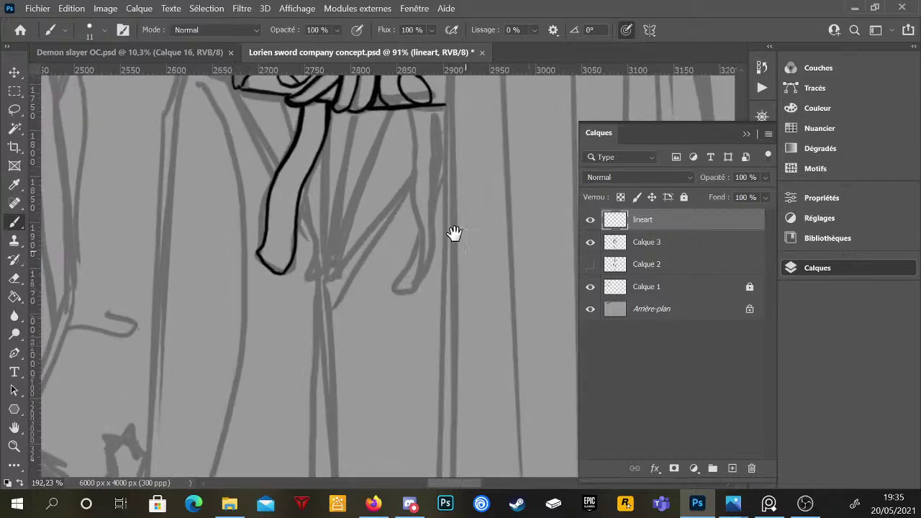
{"action": "left_click_drag", "start_coordinate": [455, 158], "coordinate": [448, 189]}
{"action": "left_click_drag", "start_coordinate": [400, 134], "coordinate": [412, 249]}
{"action": "mouse_move", "coordinate": [410, 187]}
{"action": "left_mouse_down"}
{"action": "mouse_move", "coordinate": [415, 296]}
{"action": "mouse_move", "coordinate": [398, 323]}
{"action": "mouse_move", "coordinate": [385, 320]}
{"action": "mouse_move", "coordinate": [411, 276]}
{"action": "left_mouse_up"}
{"action": "key", "text": "ctrl+z"}
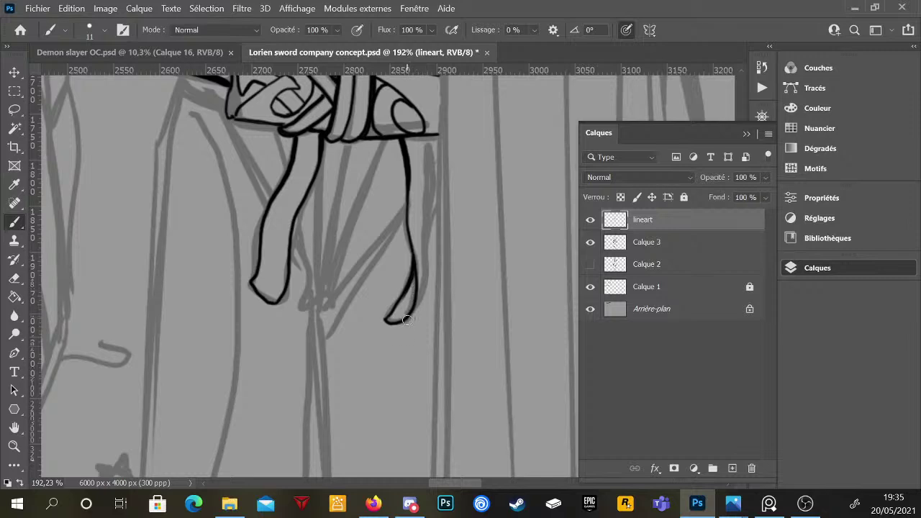
{"action": "mouse_move", "coordinate": [407, 319]}
{"action": "left_mouse_down"}
{"action": "mouse_move", "coordinate": [425, 281]}
{"action": "mouse_move", "coordinate": [432, 132]}
{"action": "left_mouse_up"}
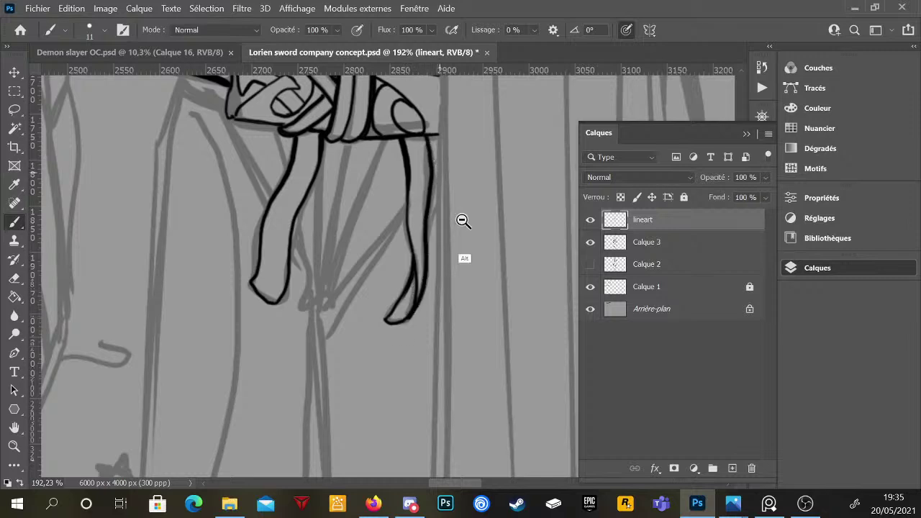
- Ink the upper and lower edges of the waist belt running out from both sides of the leaf-shaped ornament
{"action": "scroll", "coordinate": [462, 221], "scroll_direction": "down", "scroll_amount": 8}
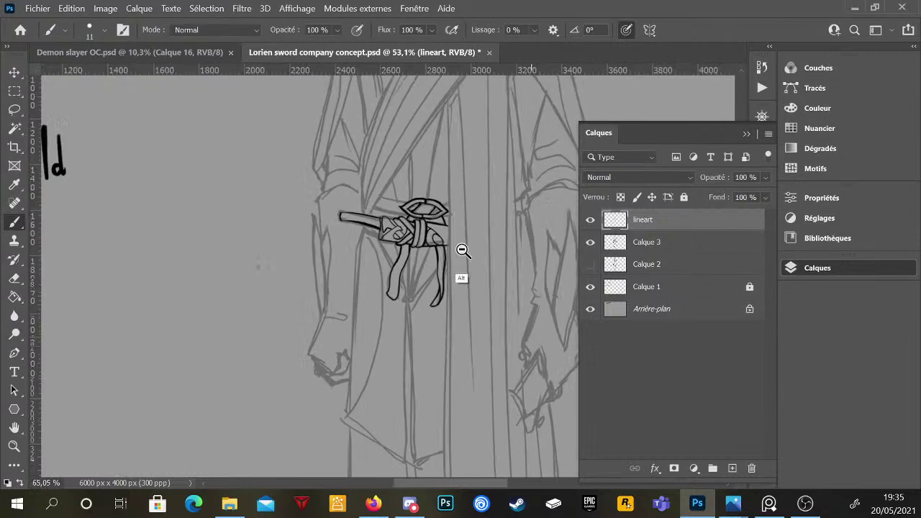
{"action": "scroll", "coordinate": [462, 250], "scroll_direction": "up", "scroll_amount": 6}
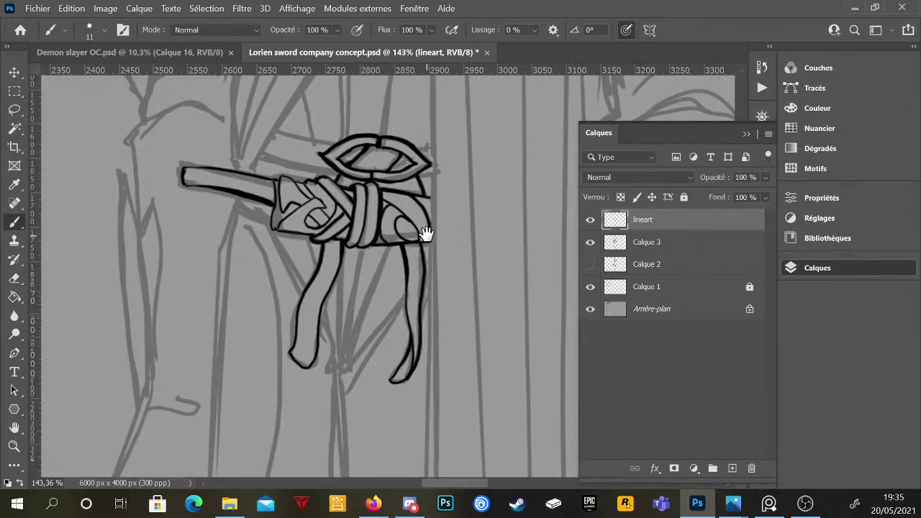
{"action": "scroll", "coordinate": [425, 230], "scroll_direction": "down", "scroll_amount": 3}
{"action": "scroll", "coordinate": [473, 285], "scroll_direction": "down", "scroll_amount": 3}
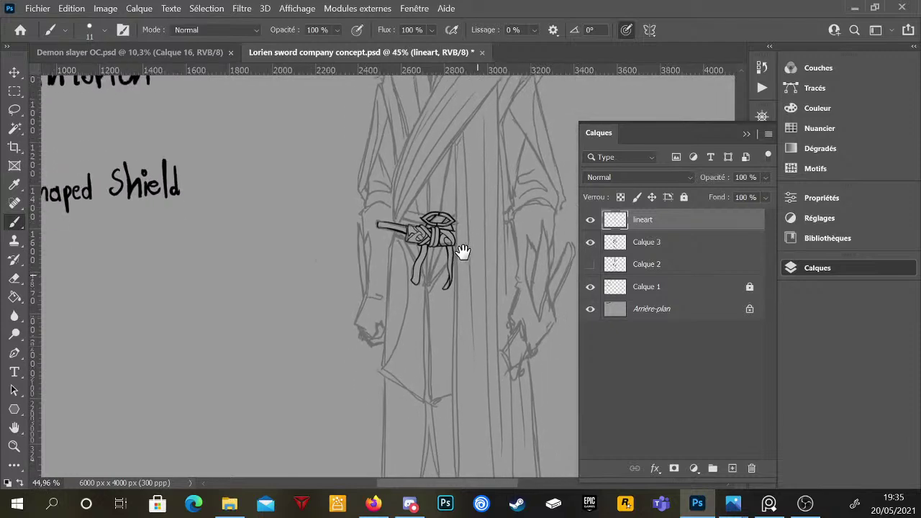
{"action": "scroll", "coordinate": [479, 273], "scroll_direction": "down", "scroll_amount": 2}
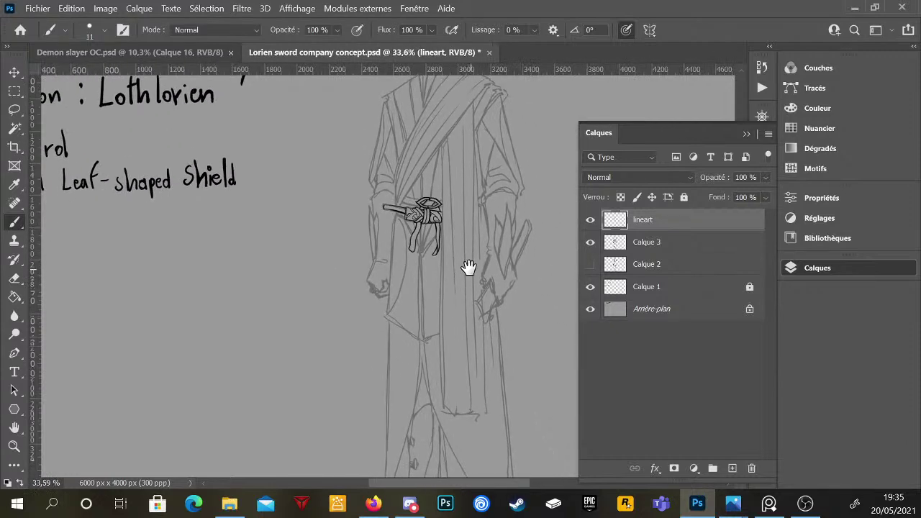
{"action": "scroll", "coordinate": [475, 270], "scroll_direction": "down", "scroll_amount": 1}
{"action": "left_click_drag", "start_coordinate": [470, 269], "coordinate": [460, 251]}
{"action": "scroll", "coordinate": [419, 196], "scroll_direction": "up", "scroll_amount": 8}
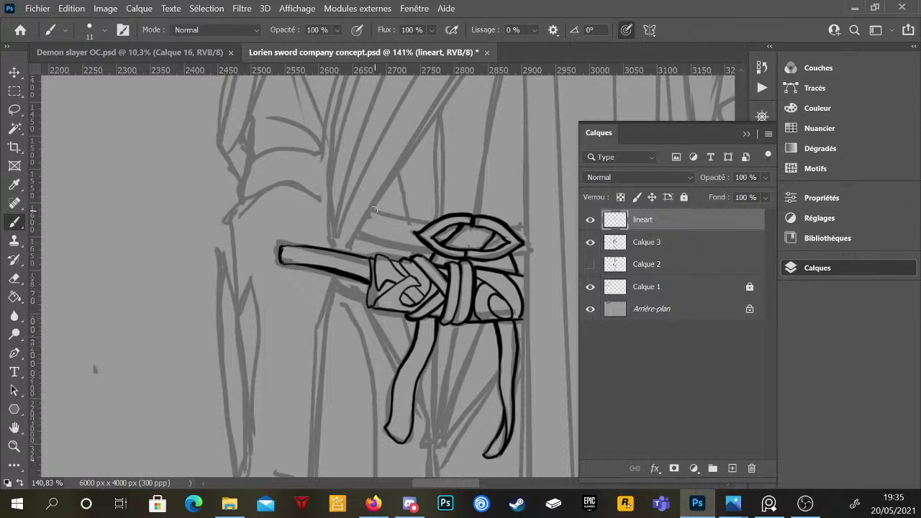
{"action": "left_click_drag", "start_coordinate": [372, 210], "coordinate": [430, 223]}
{"action": "left_click_drag", "start_coordinate": [357, 234], "coordinate": [429, 249]}
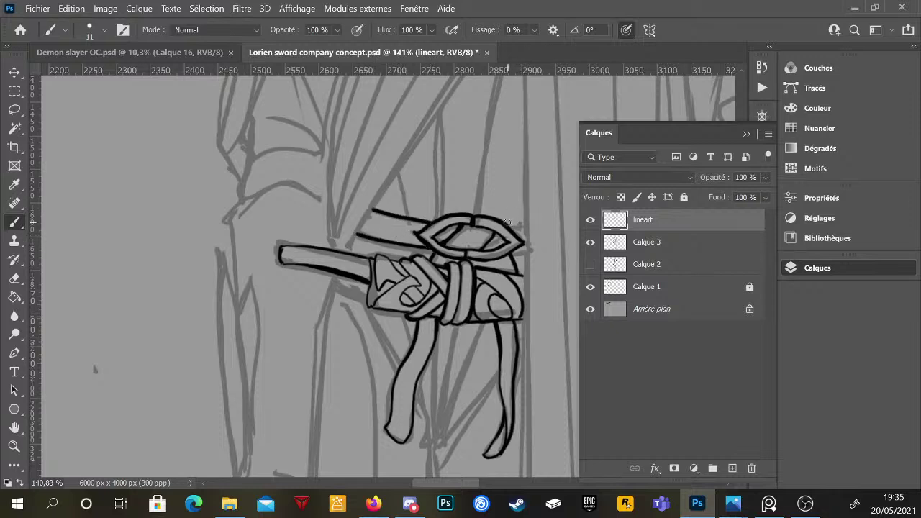
{"action": "left_click_drag", "start_coordinate": [508, 222], "coordinate": [527, 225]}
- Ink the lower edge of the diagonal chest sash from the belt to the shoulder and two long fold lines inside it
{"action": "scroll", "coordinate": [440, 306], "scroll_direction": "down", "scroll_amount": 3}
{"action": "scroll", "coordinate": [434, 292], "scroll_direction": "down", "scroll_amount": 4}
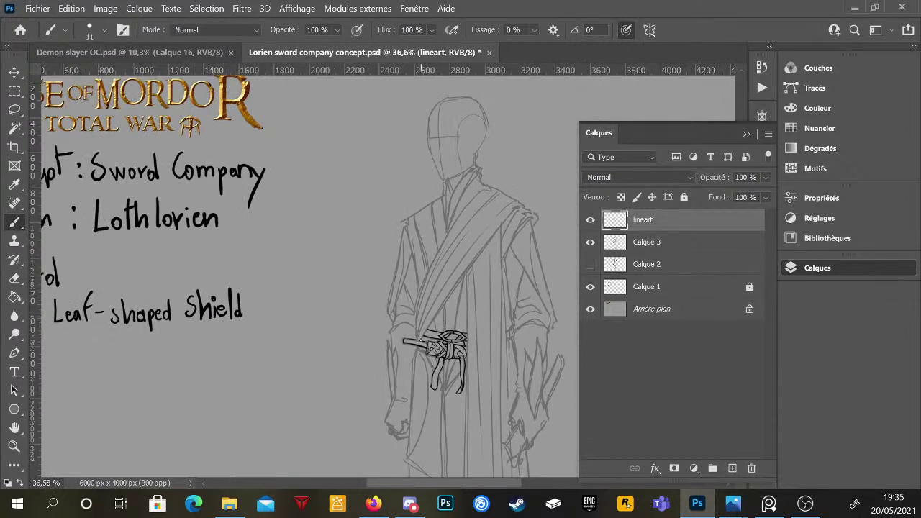
{"action": "left_click_drag", "start_coordinate": [420, 339], "coordinate": [510, 217]}
{"action": "left_click_drag", "start_coordinate": [416, 335], "coordinate": [474, 241]}
{"action": "left_click_drag", "start_coordinate": [415, 338], "coordinate": [460, 239]}
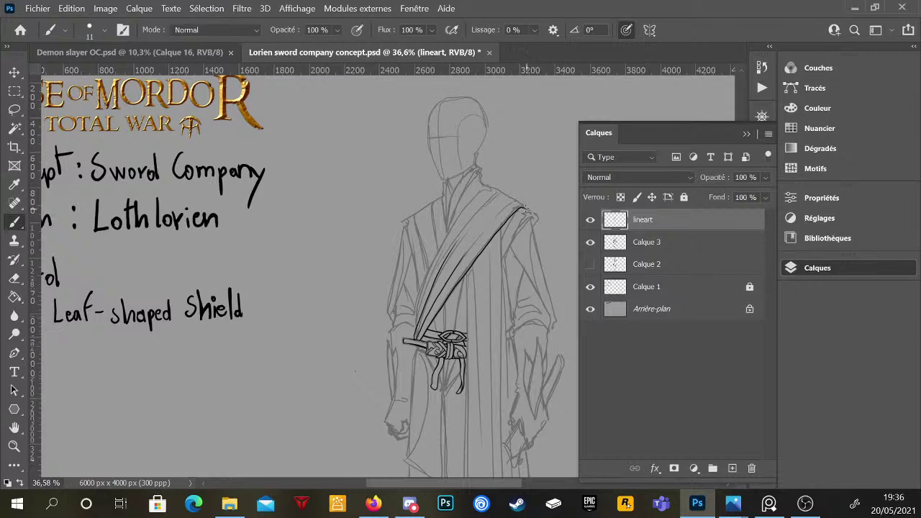
- Ink the collar edge running from the base of the neck down to the diagonal sash
{"action": "scroll", "coordinate": [446, 232], "scroll_direction": "up", "scroll_amount": 5}
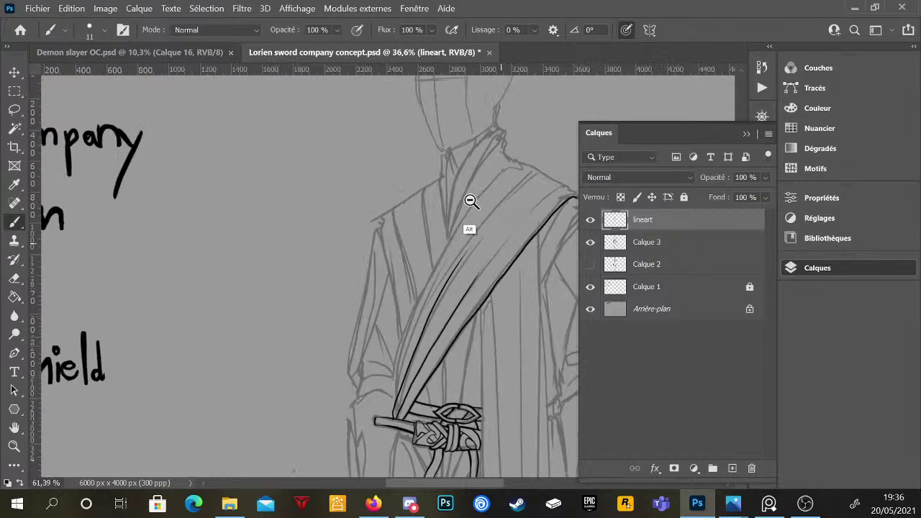
{"action": "mouse_move", "coordinate": [445, 281]}
{"action": "left_mouse_down"}
{"action": "mouse_move", "coordinate": [434, 199]}
{"action": "mouse_move", "coordinate": [442, 286]}
{"action": "mouse_move", "coordinate": [433, 196]}
{"action": "left_mouse_up"}
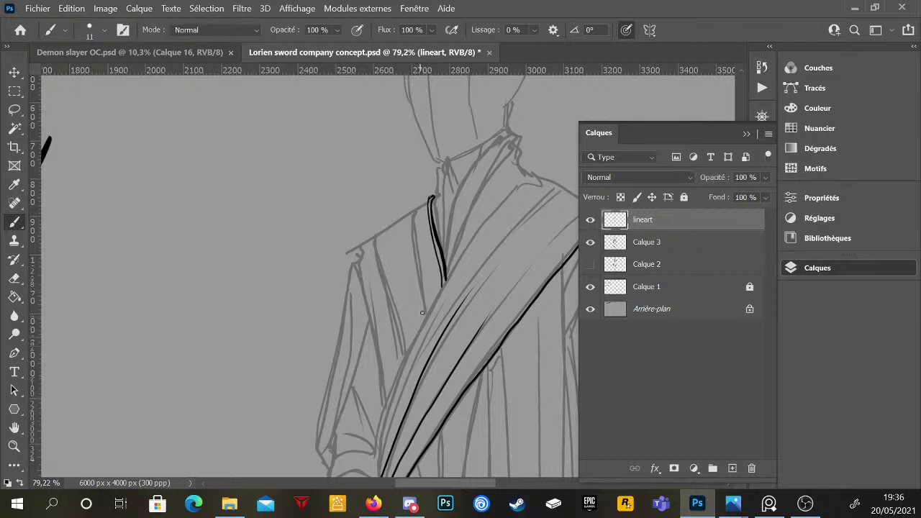
- Ink the robe's long vertical fold lines between collar and armhole, plus the top shoulder edge on the figure's right side
{"action": "mouse_move", "coordinate": [424, 321]}
{"action": "left_mouse_down"}
{"action": "mouse_move", "coordinate": [410, 210]}
{"action": "mouse_move", "coordinate": [428, 316]}
{"action": "mouse_move", "coordinate": [409, 215]}
{"action": "left_mouse_up"}
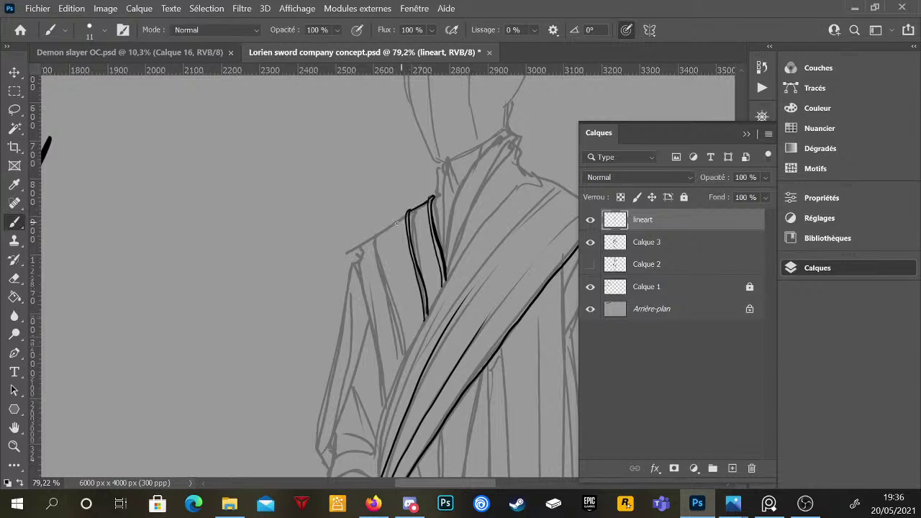
{"action": "left_click_drag", "start_coordinate": [375, 235], "coordinate": [408, 211]}
{"action": "mouse_move", "coordinate": [403, 358]}
{"action": "left_mouse_down"}
{"action": "mouse_move", "coordinate": [376, 235]}
{"action": "mouse_move", "coordinate": [381, 276]}
{"action": "left_mouse_up"}
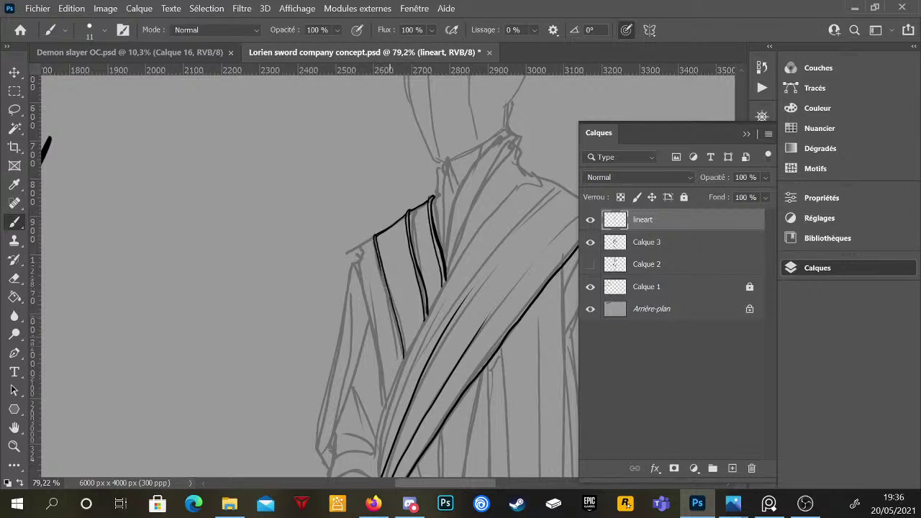
{"action": "left_click_drag", "start_coordinate": [398, 349], "coordinate": [381, 272]}
{"action": "mouse_move", "coordinate": [372, 238]}
{"action": "left_mouse_down"}
{"action": "mouse_move", "coordinate": [349, 253]}
{"action": "mouse_move", "coordinate": [383, 396]}
{"action": "left_mouse_up"}
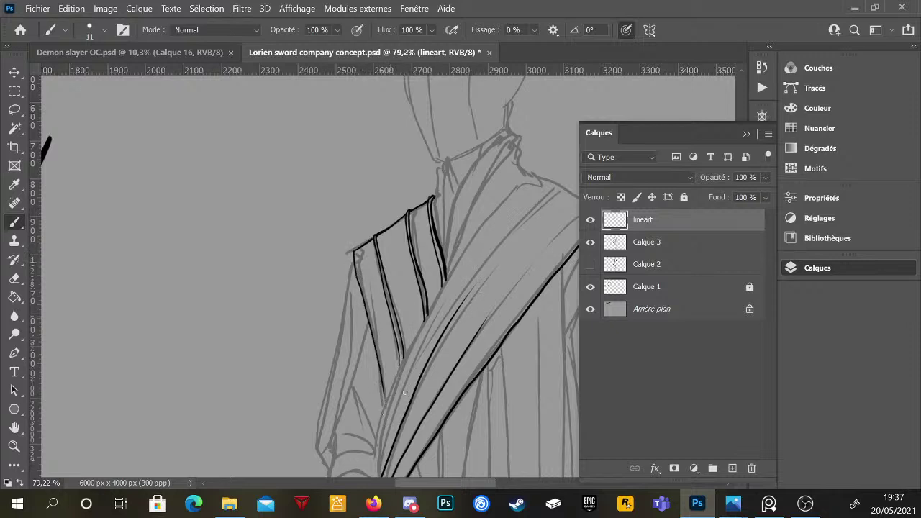
- Ink the upper edge of the diagonal chest sash from the belt to the neck, with short fold lines along its lower end
{"action": "scroll", "coordinate": [428, 313], "scroll_direction": "down", "scroll_amount": 3}
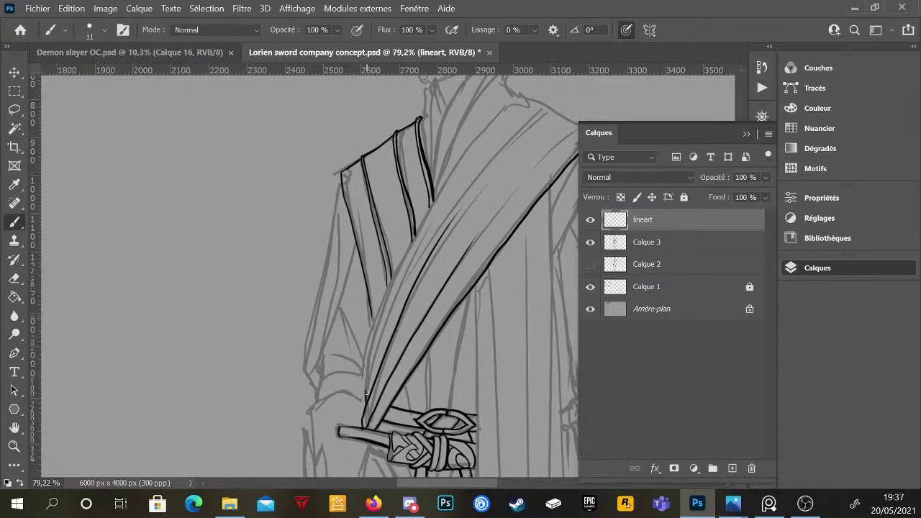
{"action": "left_click_drag", "start_coordinate": [366, 404], "coordinate": [371, 353]}
{"action": "mouse_move", "coordinate": [366, 386]}
{"action": "left_mouse_down"}
{"action": "mouse_move", "coordinate": [375, 316]}
{"action": "mouse_move", "coordinate": [423, 221]}
{"action": "left_mouse_up"}
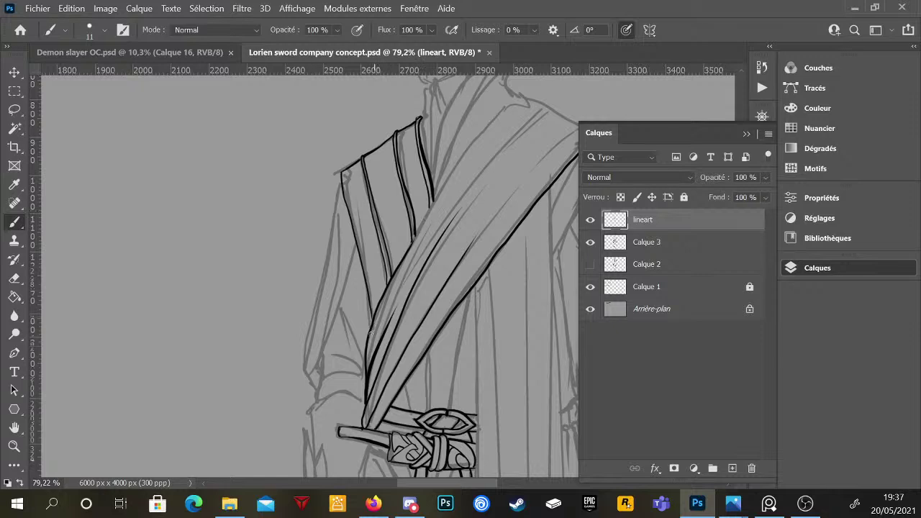
{"action": "mouse_move", "coordinate": [370, 333]}
{"action": "left_mouse_down"}
{"action": "mouse_move", "coordinate": [407, 243]}
{"action": "mouse_move", "coordinate": [464, 156]}
{"action": "mouse_move", "coordinate": [505, 110]}
{"action": "mouse_move", "coordinate": [536, 99]}
{"action": "left_mouse_up"}
{"action": "left_click_drag", "start_coordinate": [433, 220], "coordinate": [429, 242]}
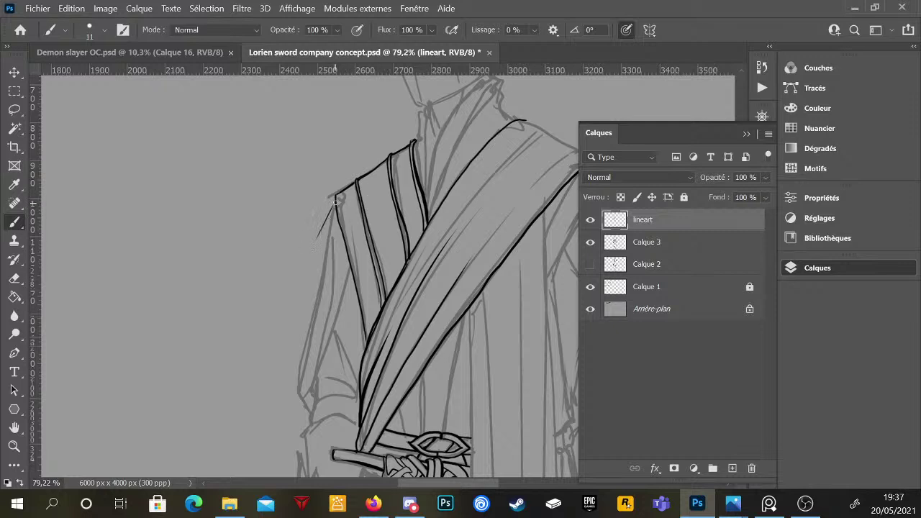
{"action": "left_click_drag", "start_coordinate": [335, 199], "coordinate": [310, 253]}
{"action": "key", "text": "ctrl+z"}
{"action": "key", "text": "e"}
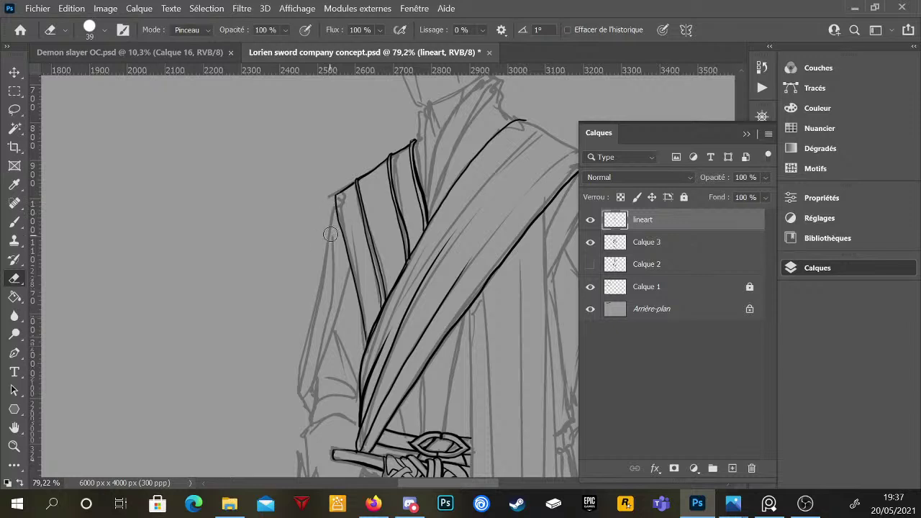
{"action": "key", "text": "b"}
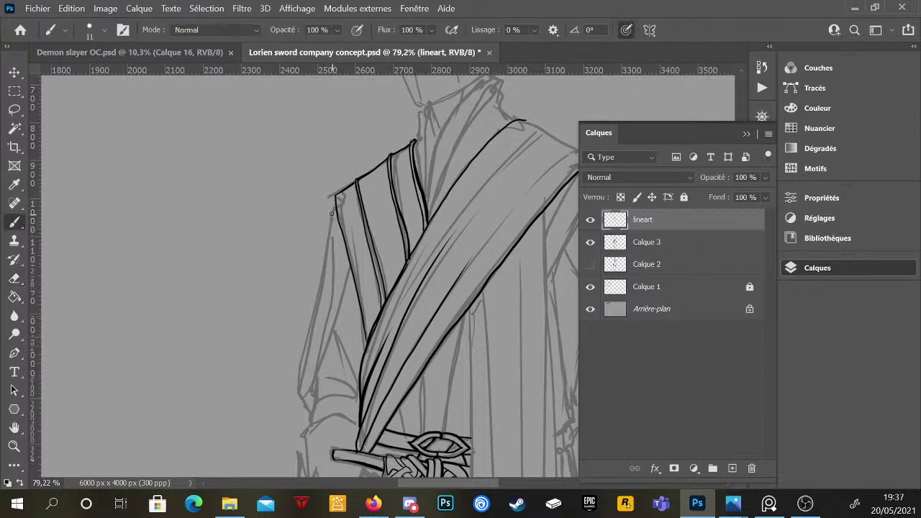
- Ink the layered, pointed leaf-like shoulder guard hanging over the figure's right upper arm
{"action": "mouse_move", "coordinate": [331, 213]}
{"action": "left_mouse_down"}
{"action": "mouse_move", "coordinate": [342, 234]}
{"action": "mouse_move", "coordinate": [329, 206]}
{"action": "mouse_move", "coordinate": [319, 252]}
{"action": "left_mouse_up"}
{"action": "mouse_move", "coordinate": [328, 201]}
{"action": "left_mouse_down"}
{"action": "mouse_move", "coordinate": [310, 312]}
{"action": "mouse_move", "coordinate": [301, 337]}
{"action": "left_mouse_up"}
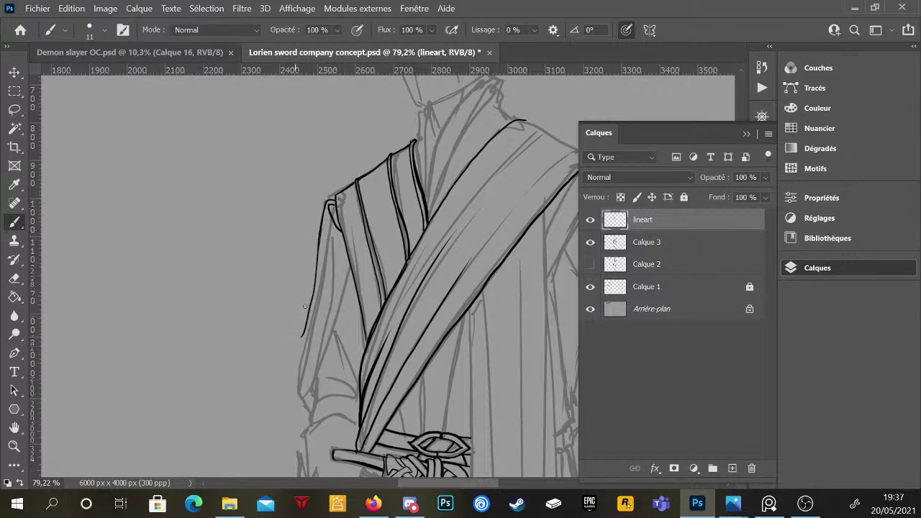
{"action": "mouse_move", "coordinate": [323, 218]}
{"action": "left_mouse_down"}
{"action": "mouse_move", "coordinate": [342, 282]}
{"action": "mouse_move", "coordinate": [341, 233]}
{"action": "mouse_move", "coordinate": [343, 280]}
{"action": "left_mouse_up"}
{"action": "mouse_move", "coordinate": [318, 245]}
{"action": "left_mouse_down"}
{"action": "mouse_move", "coordinate": [331, 305]}
{"action": "mouse_move", "coordinate": [342, 279]}
{"action": "mouse_move", "coordinate": [332, 315]}
{"action": "left_mouse_up"}
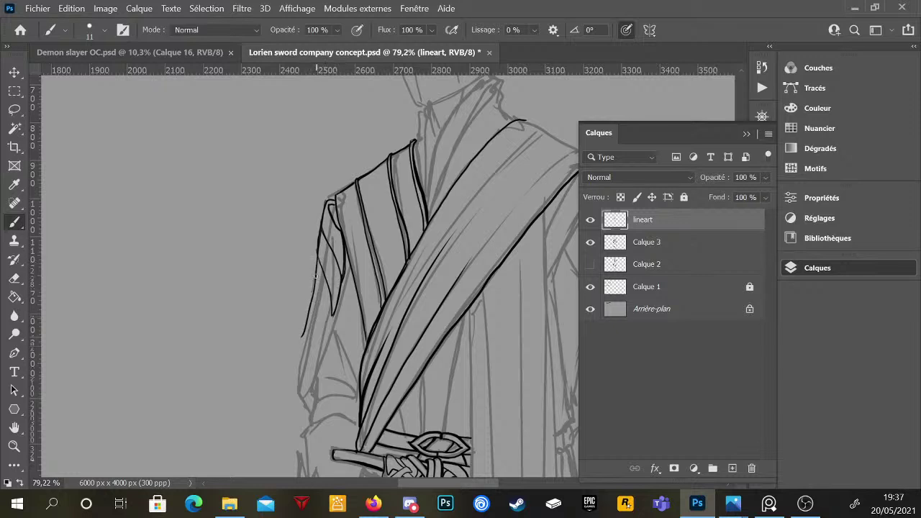
{"action": "mouse_move", "coordinate": [313, 294]}
{"action": "left_mouse_down"}
{"action": "mouse_move", "coordinate": [328, 321]}
{"action": "mouse_move", "coordinate": [315, 342]}
{"action": "mouse_move", "coordinate": [319, 260]}
{"action": "left_mouse_up"}
{"action": "mouse_move", "coordinate": [306, 325]}
{"action": "left_mouse_down"}
{"action": "mouse_move", "coordinate": [295, 358]}
{"action": "mouse_move", "coordinate": [315, 302]}
{"action": "left_mouse_up"}
{"action": "left_click_drag", "start_coordinate": [295, 357], "coordinate": [315, 297]}
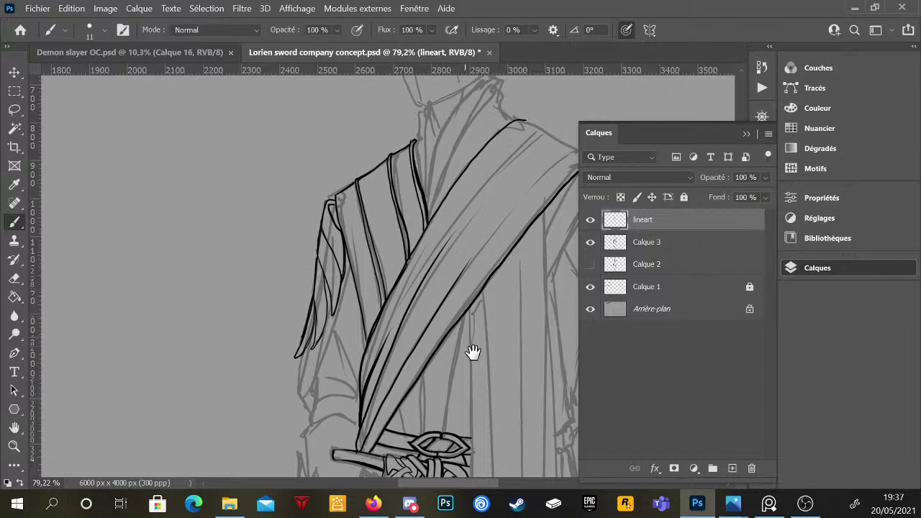
- Ink the robe's shoulder edge beside the sash on the figure's left side as a curved band with an inner fold
{"action": "left_click_drag", "start_coordinate": [482, 354], "coordinate": [423, 306]}
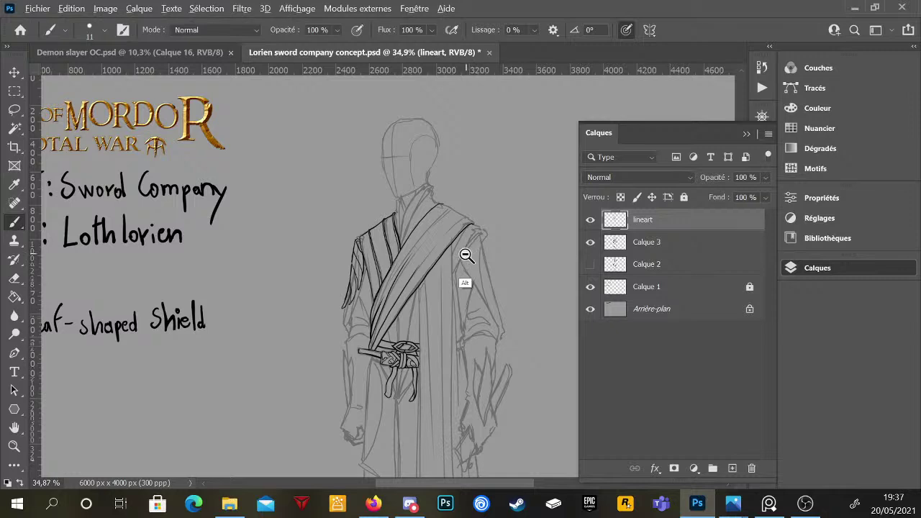
{"action": "scroll", "coordinate": [472, 249], "scroll_direction": "up", "scroll_amount": 2}
{"action": "mouse_move", "coordinate": [448, 285]}
{"action": "left_mouse_down"}
{"action": "mouse_move", "coordinate": [465, 243]}
{"action": "mouse_move", "coordinate": [495, 224]}
{"action": "left_mouse_up"}
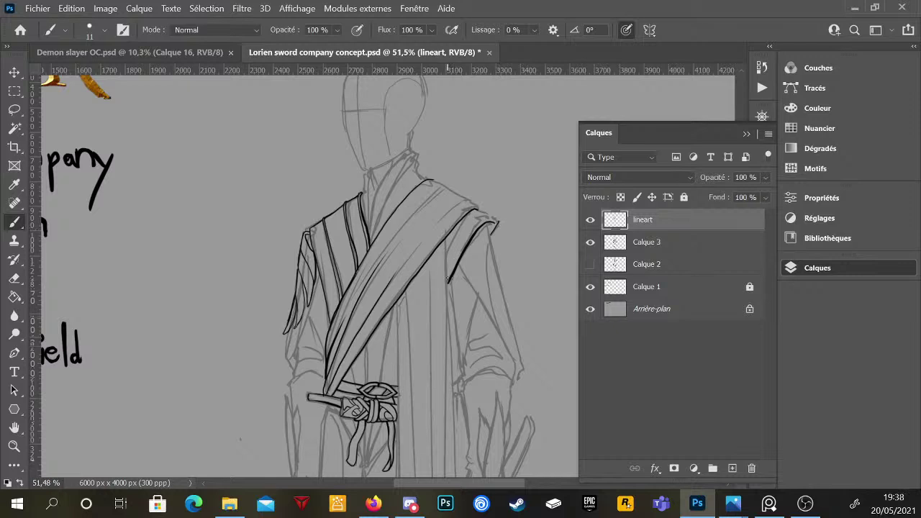
{"action": "mouse_move", "coordinate": [449, 277]}
{"action": "left_mouse_down"}
{"action": "mouse_move", "coordinate": [476, 224]}
{"action": "mouse_move", "coordinate": [495, 221]}
{"action": "left_mouse_up"}
{"action": "left_click_drag", "start_coordinate": [447, 253], "coordinate": [472, 212]}
{"action": "scroll", "coordinate": [456, 281], "scroll_direction": "down", "scroll_amount": 2}
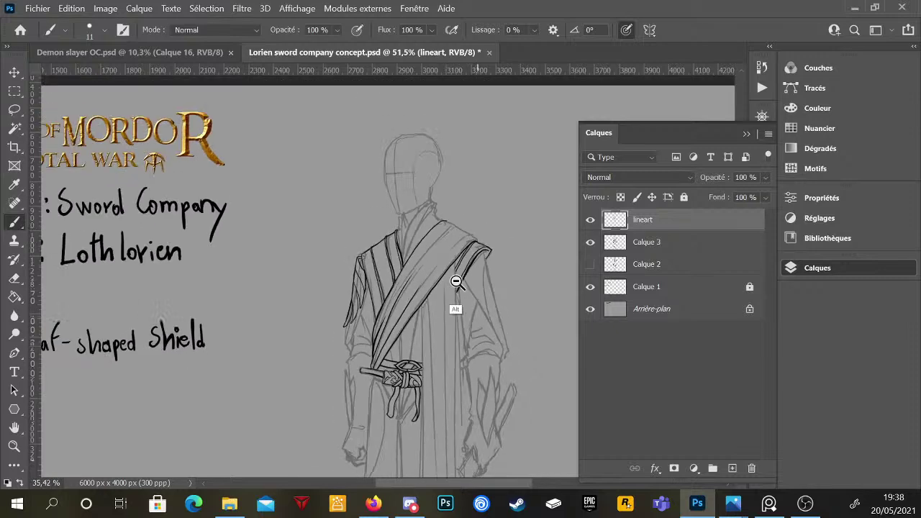
- Ink the crossed, layered collar around the neck, from the sash up to both collar tips, and its inner neckline
{"action": "scroll", "coordinate": [444, 242], "scroll_direction": "up", "scroll_amount": 5}
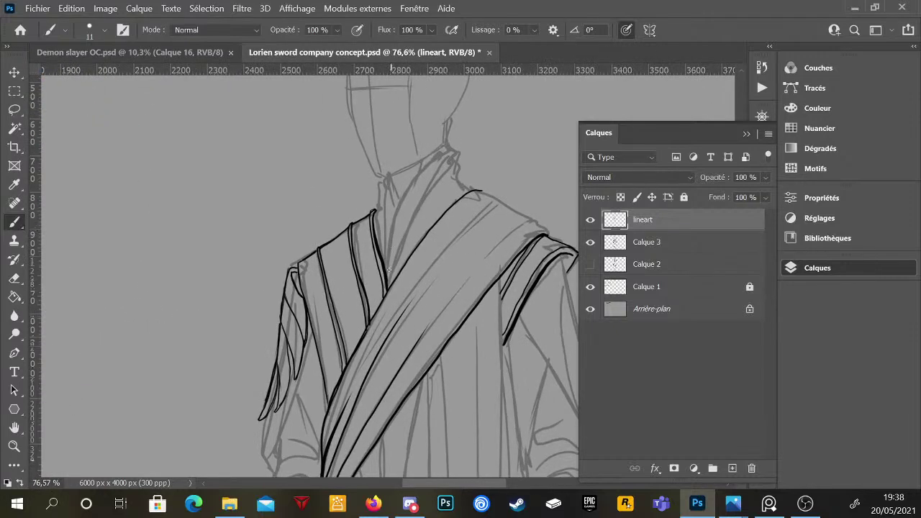
{"action": "mouse_move", "coordinate": [390, 290]}
{"action": "left_mouse_down"}
{"action": "mouse_move", "coordinate": [383, 186]}
{"action": "mouse_move", "coordinate": [374, 215]}
{"action": "left_mouse_up"}
{"action": "mouse_move", "coordinate": [391, 285]}
{"action": "left_mouse_down"}
{"action": "mouse_move", "coordinate": [419, 212]}
{"action": "mouse_move", "coordinate": [455, 168]}
{"action": "mouse_move", "coordinate": [469, 191]}
{"action": "left_mouse_up"}
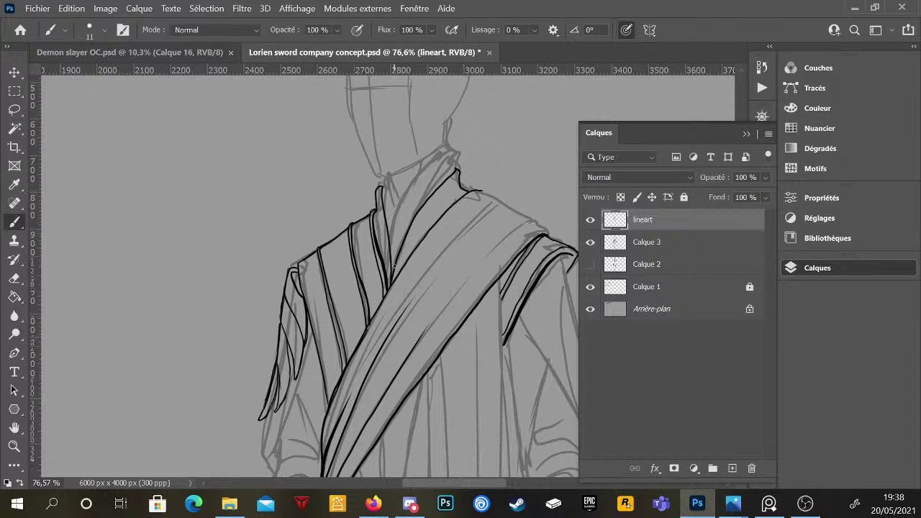
{"action": "mouse_move", "coordinate": [393, 279]}
{"action": "left_mouse_down"}
{"action": "mouse_move", "coordinate": [406, 202]}
{"action": "mouse_move", "coordinate": [448, 149]}
{"action": "mouse_move", "coordinate": [454, 173]}
{"action": "mouse_move", "coordinate": [451, 149]}
{"action": "left_mouse_up"}
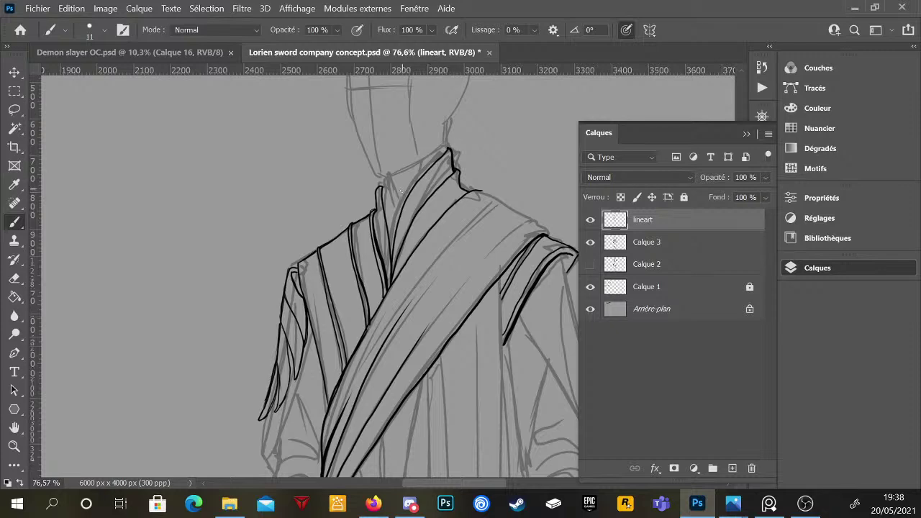
{"action": "mouse_move", "coordinate": [401, 190]}
{"action": "left_mouse_down"}
{"action": "mouse_move", "coordinate": [405, 200]}
{"action": "mouse_move", "coordinate": [387, 180]}
{"action": "mouse_move", "coordinate": [384, 193]}
{"action": "left_mouse_up"}
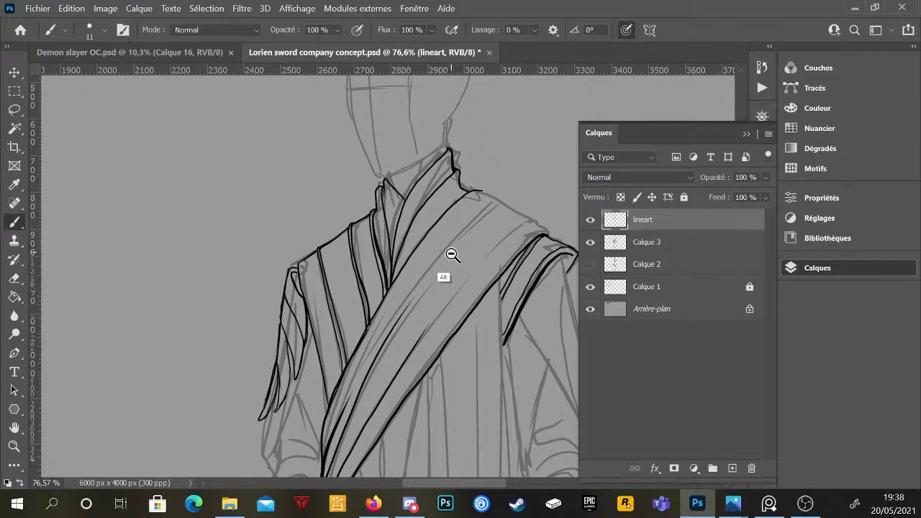
- Ink the matching layered, pointed leaf-like shoulder guard over the figure's left upper arm, including its outer edge
{"action": "scroll", "coordinate": [452, 255], "scroll_direction": "down", "scroll_amount": 6}
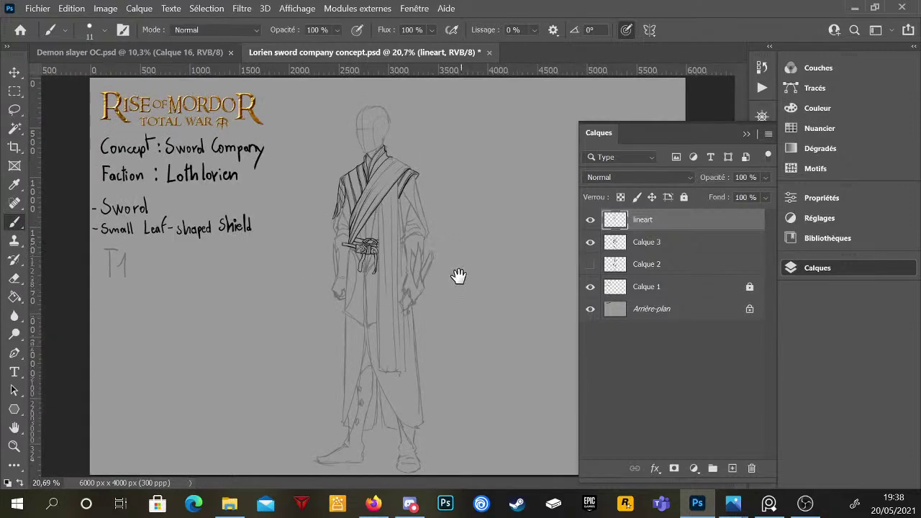
{"action": "scroll", "coordinate": [396, 200], "scroll_direction": "up", "scroll_amount": 3}
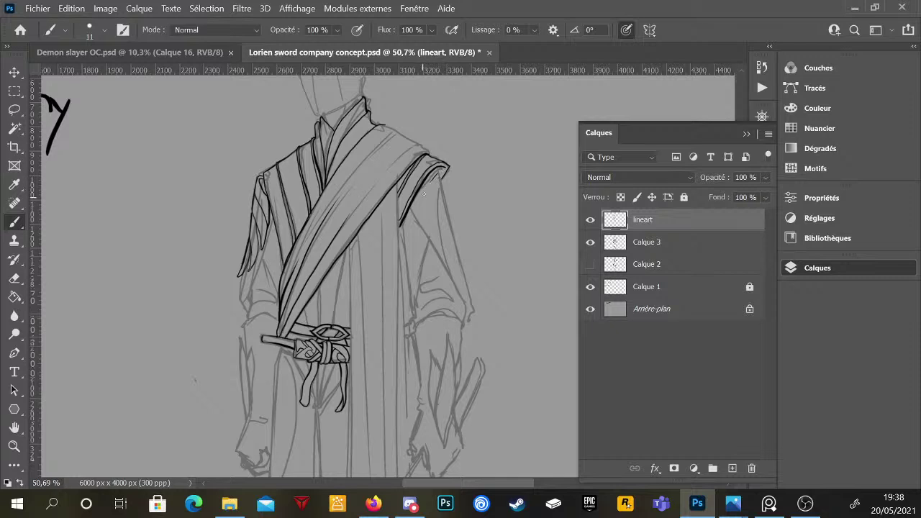
{"action": "mouse_move", "coordinate": [437, 173]}
{"action": "left_mouse_down"}
{"action": "mouse_move", "coordinate": [424, 195]}
{"action": "mouse_move", "coordinate": [436, 175]}
{"action": "mouse_move", "coordinate": [413, 219]}
{"action": "mouse_move", "coordinate": [442, 185]}
{"action": "left_mouse_up"}
{"action": "key", "text": "ctrl+z"}
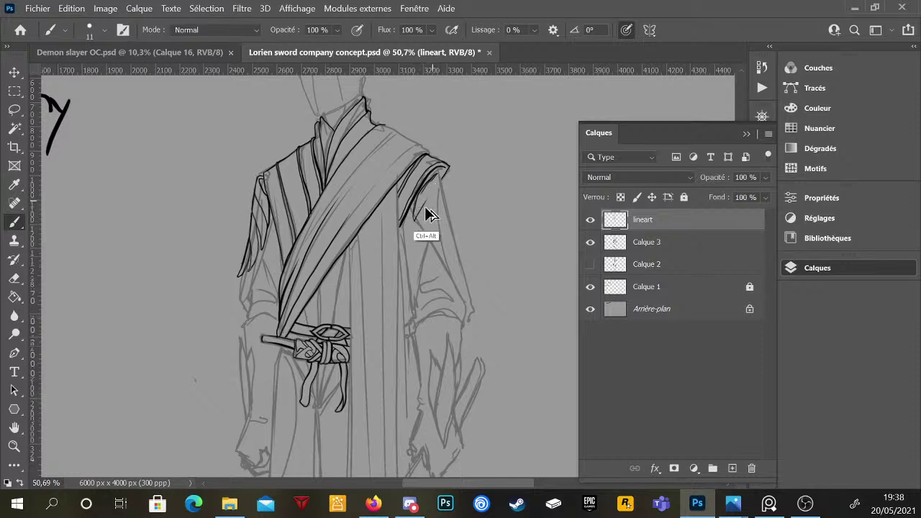
{"action": "mouse_move", "coordinate": [414, 219]}
{"action": "left_mouse_down"}
{"action": "mouse_move", "coordinate": [443, 187]}
{"action": "mouse_move", "coordinate": [440, 173]}
{"action": "mouse_move", "coordinate": [443, 189]}
{"action": "mouse_move", "coordinate": [418, 228]}
{"action": "mouse_move", "coordinate": [427, 210]}
{"action": "mouse_move", "coordinate": [424, 240]}
{"action": "mouse_move", "coordinate": [446, 204]}
{"action": "mouse_move", "coordinate": [443, 186]}
{"action": "mouse_move", "coordinate": [435, 258]}
{"action": "mouse_move", "coordinate": [453, 207]}
{"action": "mouse_move", "coordinate": [438, 244]}
{"action": "mouse_move", "coordinate": [448, 209]}
{"action": "mouse_move", "coordinate": [452, 275]}
{"action": "mouse_move", "coordinate": [442, 248]}
{"action": "mouse_move", "coordinate": [451, 272]}
{"action": "left_mouse_up"}
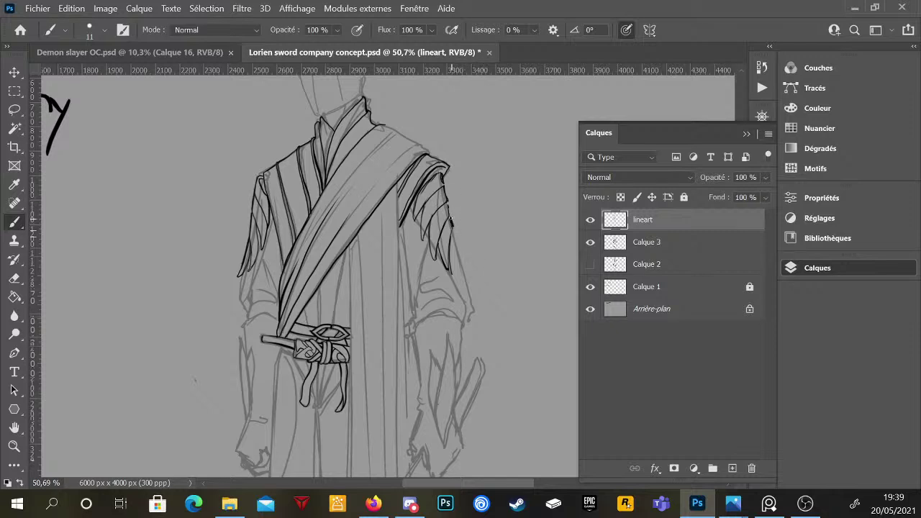
{"action": "left_click_drag", "start_coordinate": [451, 218], "coordinate": [445, 171]}
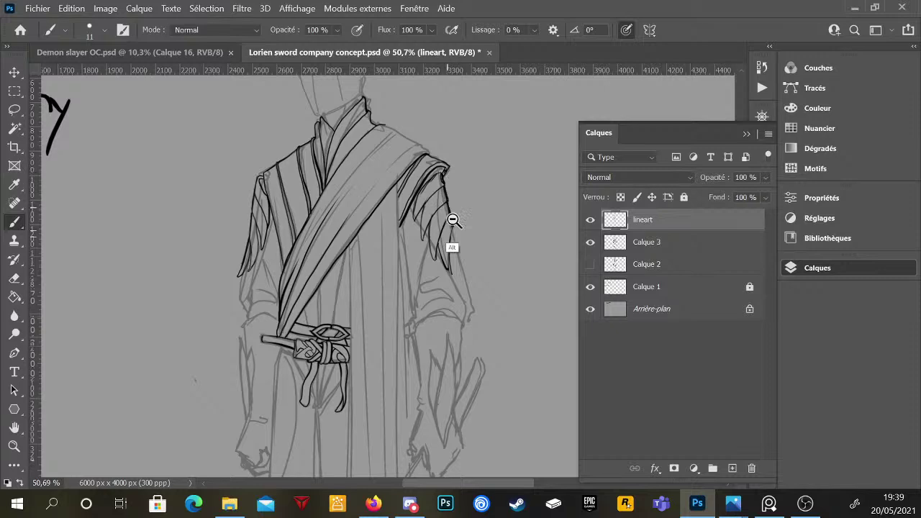
{"action": "left_click_drag", "start_coordinate": [453, 220], "coordinate": [444, 187]}
- Ink the pointed cloth flap hanging between the straps below the belt
{"action": "left_click_drag", "start_coordinate": [436, 238], "coordinate": [435, 218]}
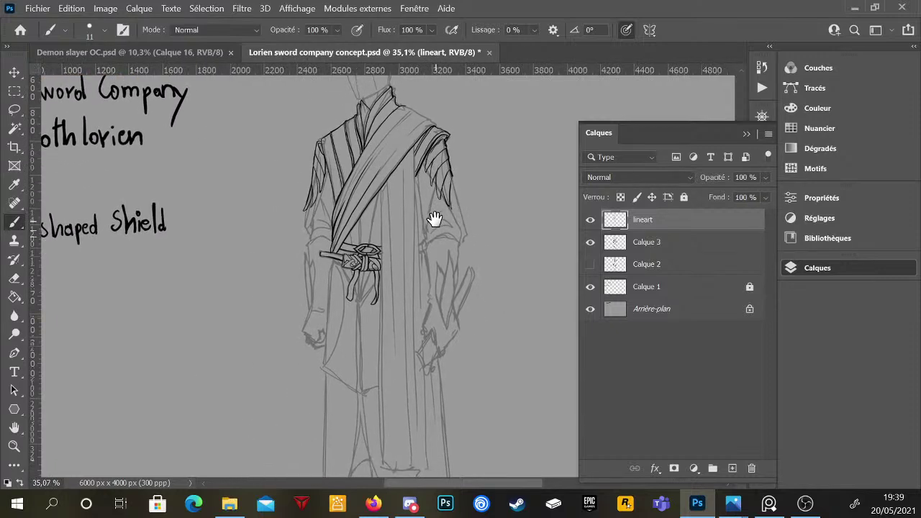
{"action": "scroll", "coordinate": [369, 222], "scroll_direction": "down", "scroll_amount": 2}
{"action": "scroll", "coordinate": [366, 257], "scroll_direction": "up", "scroll_amount": 3}
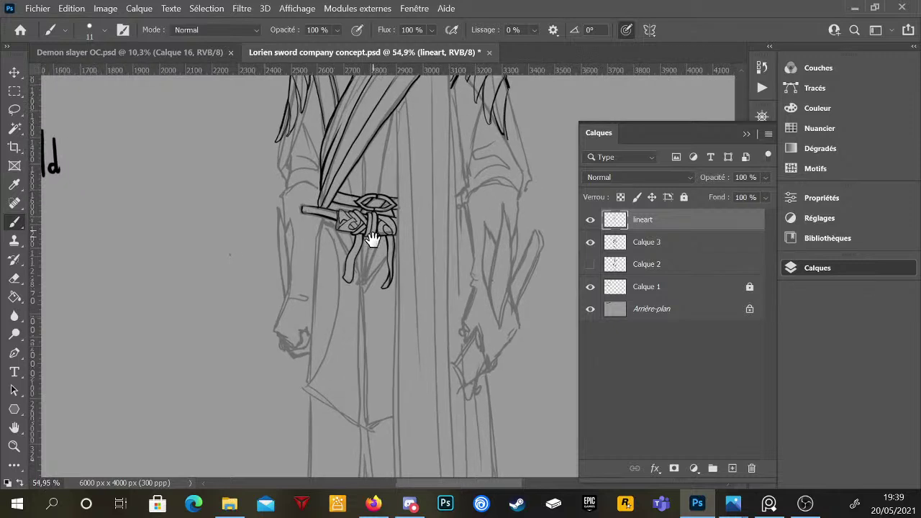
{"action": "scroll", "coordinate": [372, 240], "scroll_direction": "up", "scroll_amount": 1}
{"action": "mouse_move", "coordinate": [326, 238]}
{"action": "left_mouse_down"}
{"action": "mouse_move", "coordinate": [359, 301]}
{"action": "mouse_move", "coordinate": [375, 289]}
{"action": "left_mouse_up"}
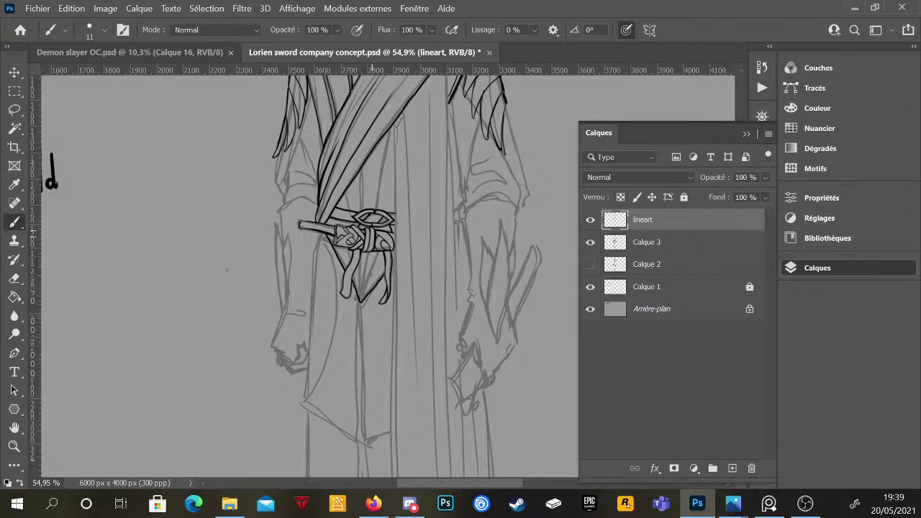
- Ink the robe's vertical fold lines in the triangular area between the diagonal sash and the waist belt
{"action": "left_click_drag", "start_coordinate": [371, 221], "coordinate": [370, 238]}
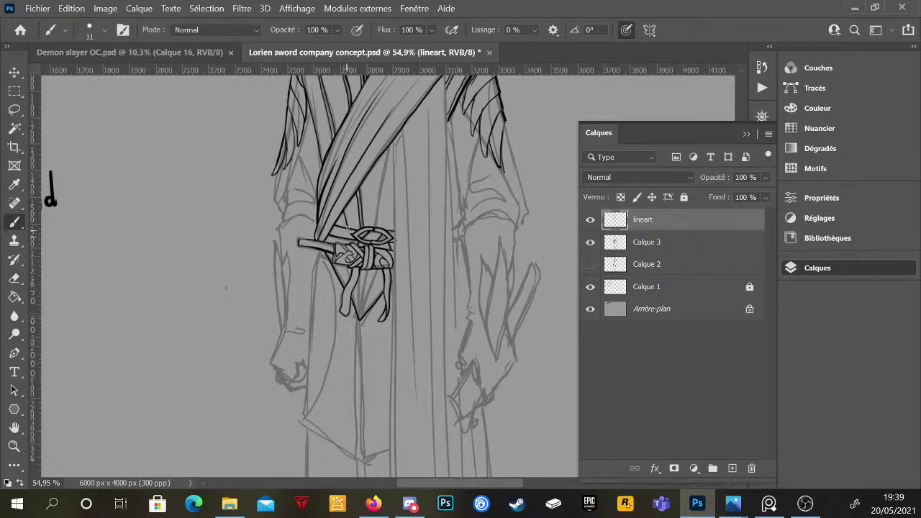
{"action": "left_click_drag", "start_coordinate": [372, 193], "coordinate": [361, 230]}
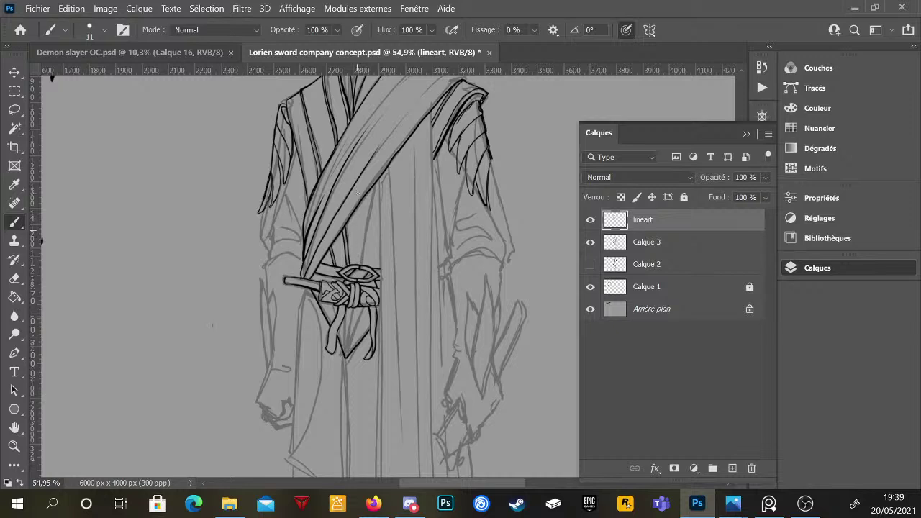
{"action": "mouse_move", "coordinate": [356, 206]}
{"action": "left_mouse_down"}
{"action": "mouse_move", "coordinate": [356, 264]}
{"action": "mouse_move", "coordinate": [356, 209]}
{"action": "left_mouse_up"}
{"action": "left_click_drag", "start_coordinate": [362, 263], "coordinate": [376, 186]}
{"action": "left_click_drag", "start_coordinate": [364, 267], "coordinate": [378, 182]}
- Ink the outer sleeve lines on the figure's left arm, from the shoulder guard's tips down to the elbow
{"action": "scroll", "coordinate": [471, 260], "scroll_direction": "down", "scroll_amount": 5}
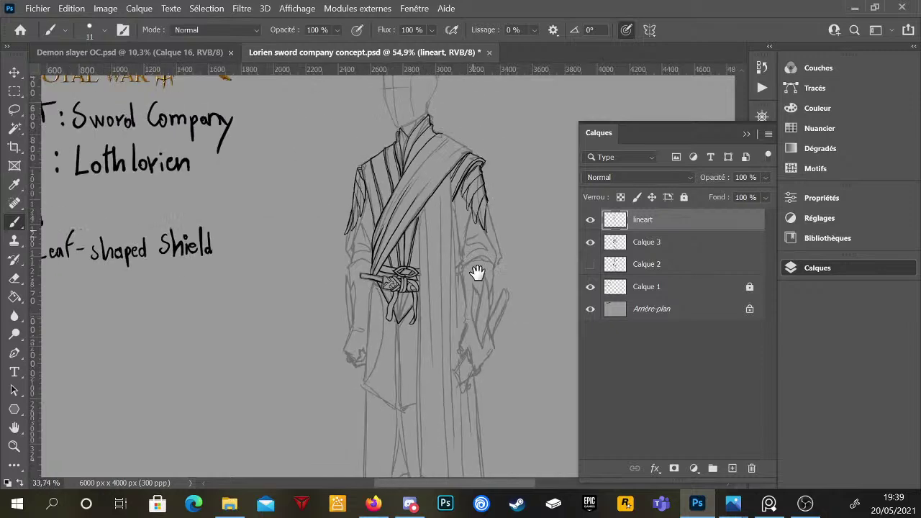
{"action": "left_click_drag", "start_coordinate": [476, 271], "coordinate": [430, 248]}
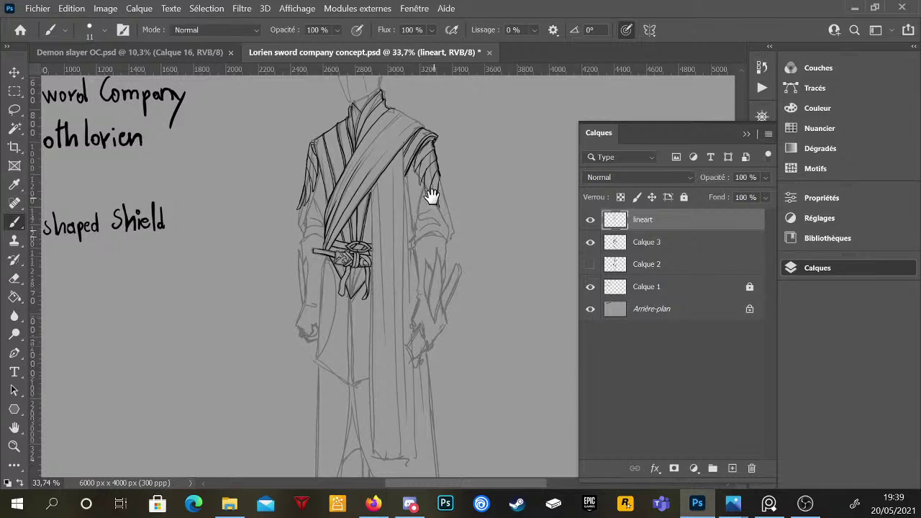
{"action": "scroll", "coordinate": [427, 198], "scroll_direction": "up", "scroll_amount": 2}
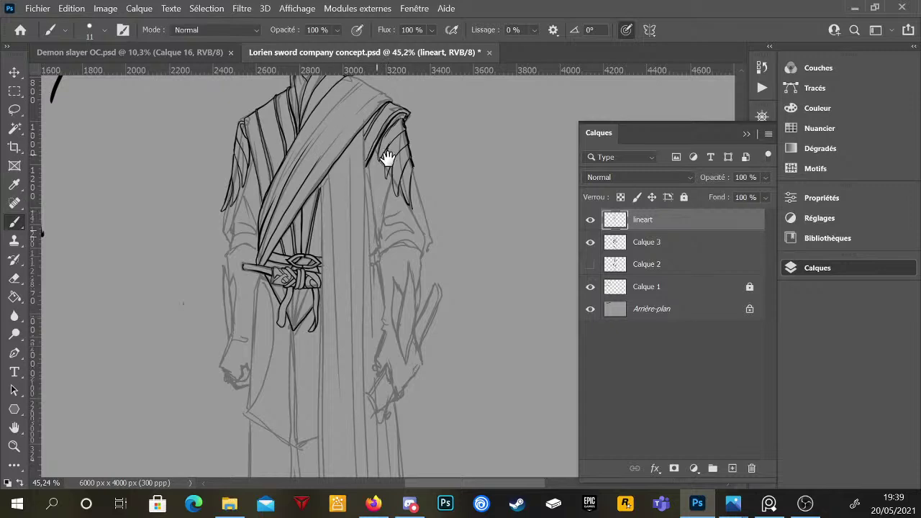
{"action": "scroll", "coordinate": [387, 202], "scroll_direction": "up", "scroll_amount": 3}
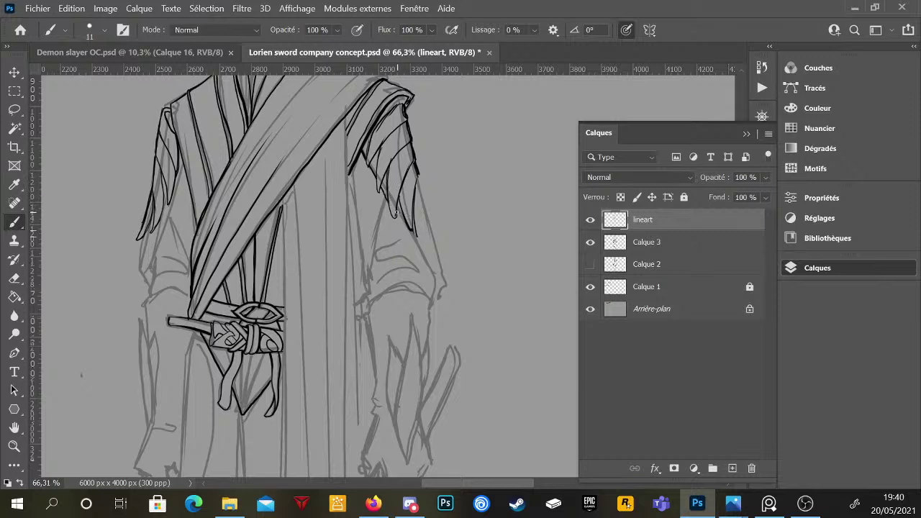
{"action": "mouse_move", "coordinate": [394, 213]}
{"action": "left_mouse_down"}
{"action": "mouse_move", "coordinate": [433, 284]}
{"action": "mouse_move", "coordinate": [432, 308]}
{"action": "mouse_move", "coordinate": [442, 274]}
{"action": "mouse_move", "coordinate": [432, 303]}
{"action": "mouse_move", "coordinate": [417, 179]}
{"action": "left_mouse_up"}
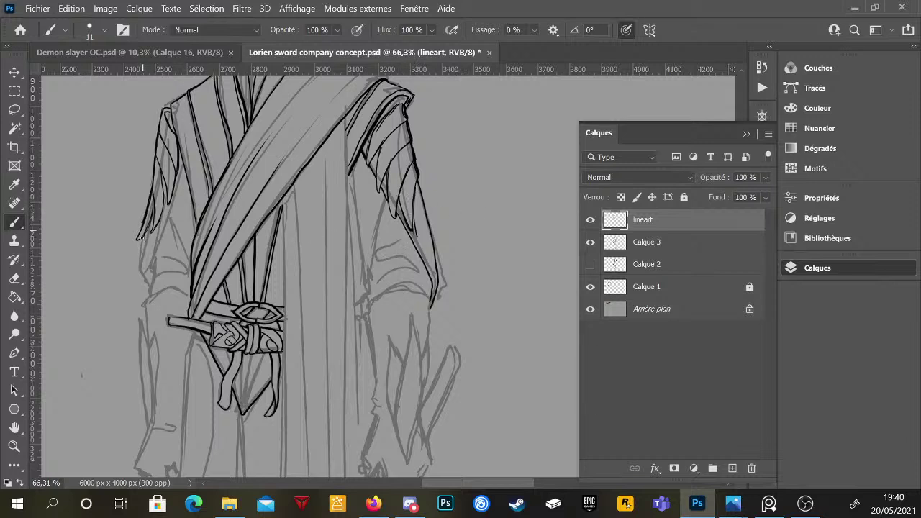
- Ink the outer and inner edges of the upper sleeve on the figure's right arm, from the shoulder guard to the elbow
{"action": "mouse_move", "coordinate": [142, 236]}
{"action": "left_mouse_down"}
{"action": "mouse_move", "coordinate": [135, 263]}
{"action": "mouse_move", "coordinate": [144, 284]}
{"action": "left_mouse_up"}
{"action": "key", "text": "ctrl+z"}
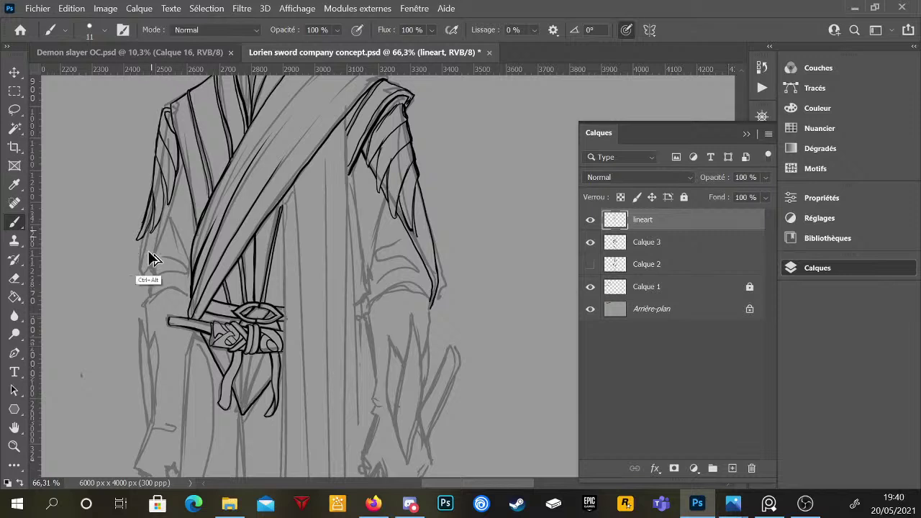
{"action": "mouse_move", "coordinate": [143, 235]}
{"action": "left_mouse_down"}
{"action": "mouse_move", "coordinate": [139, 269]}
{"action": "mouse_move", "coordinate": [150, 286]}
{"action": "mouse_move", "coordinate": [182, 171]}
{"action": "left_mouse_up"}
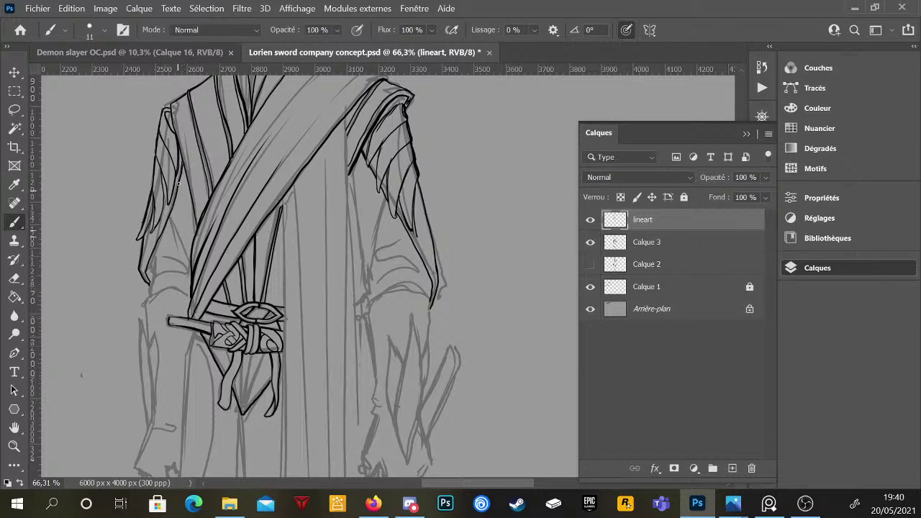
{"action": "left_click_drag", "start_coordinate": [176, 193], "coordinate": [186, 164]}
{"action": "left_click_drag", "start_coordinate": [170, 219], "coordinate": [192, 278]}
- Ink the fold lines converging on the tip of the pointed cloth flap below the belt
{"action": "scroll", "coordinate": [372, 242], "scroll_direction": "down", "scroll_amount": 3}
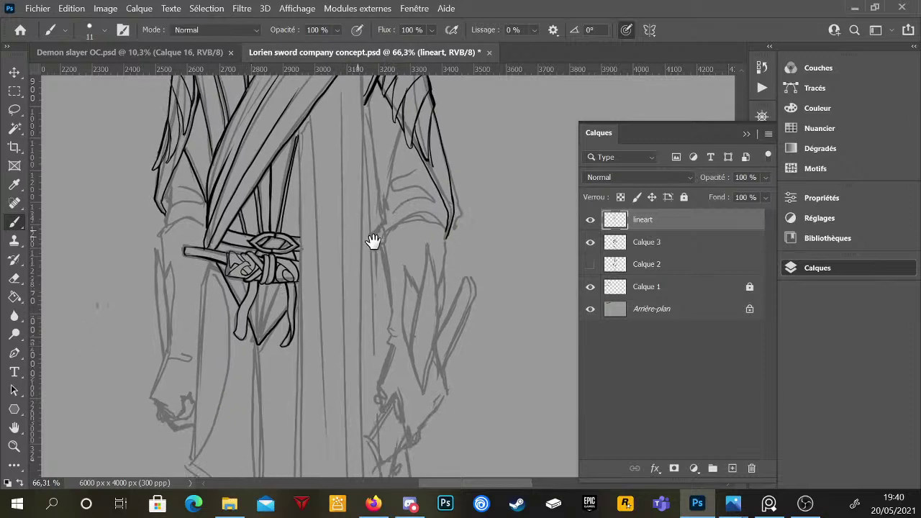
{"action": "scroll", "coordinate": [295, 263], "scroll_direction": "up", "scroll_amount": 1}
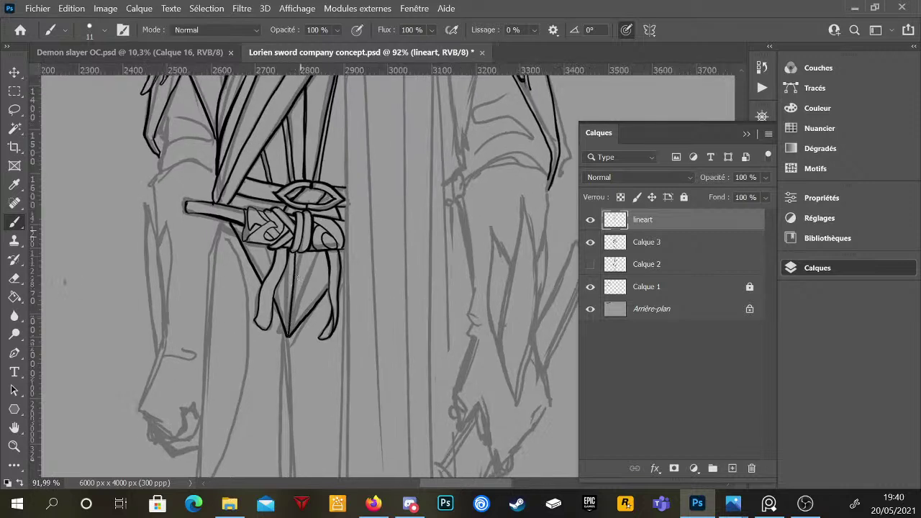
{"action": "mouse_move", "coordinate": [290, 334]}
{"action": "left_mouse_down"}
{"action": "mouse_move", "coordinate": [308, 252]}
{"action": "mouse_move", "coordinate": [290, 333]}
{"action": "mouse_move", "coordinate": [327, 262]}
{"action": "mouse_move", "coordinate": [291, 333]}
{"action": "left_mouse_up"}
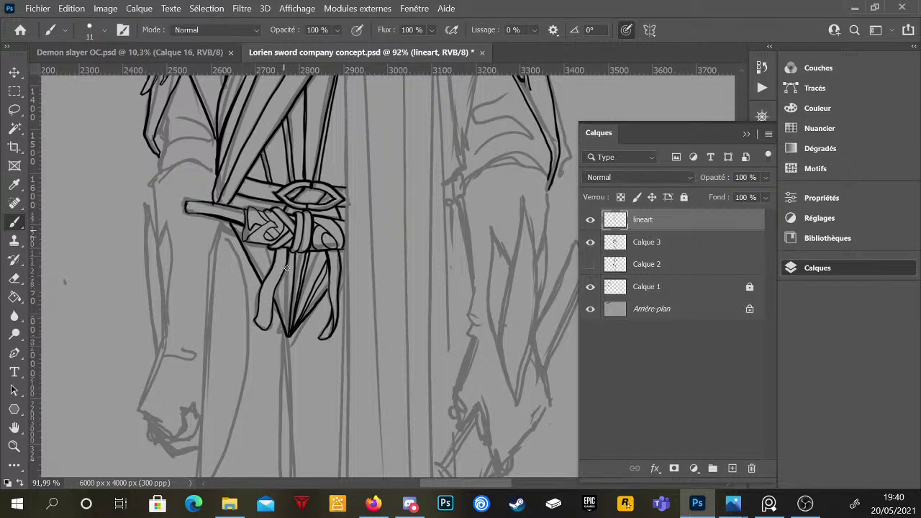
{"action": "mouse_move", "coordinate": [291, 253]}
{"action": "left_mouse_down"}
{"action": "mouse_move", "coordinate": [288, 333]}
{"action": "mouse_move", "coordinate": [286, 267]}
{"action": "left_mouse_up"}
{"action": "scroll", "coordinate": [327, 336], "scroll_direction": "down", "scroll_amount": 5, "text": "alt"}
{"action": "scroll", "coordinate": [343, 270], "scroll_direction": "down", "scroll_amount": 4, "text": "alt"}
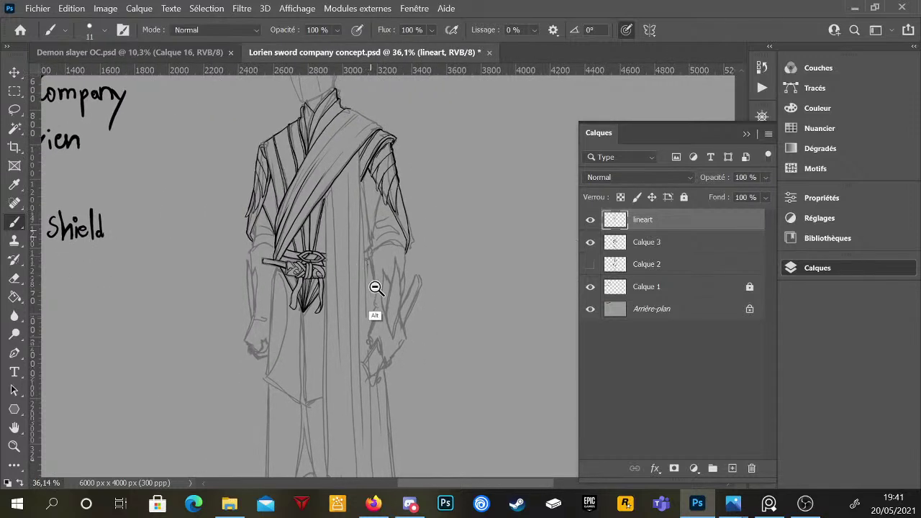
- Ink the start of the robe skirt's edge beneath the sheath at the figure's right hip
{"action": "left_click_drag", "start_coordinate": [377, 281], "coordinate": [388, 219]}
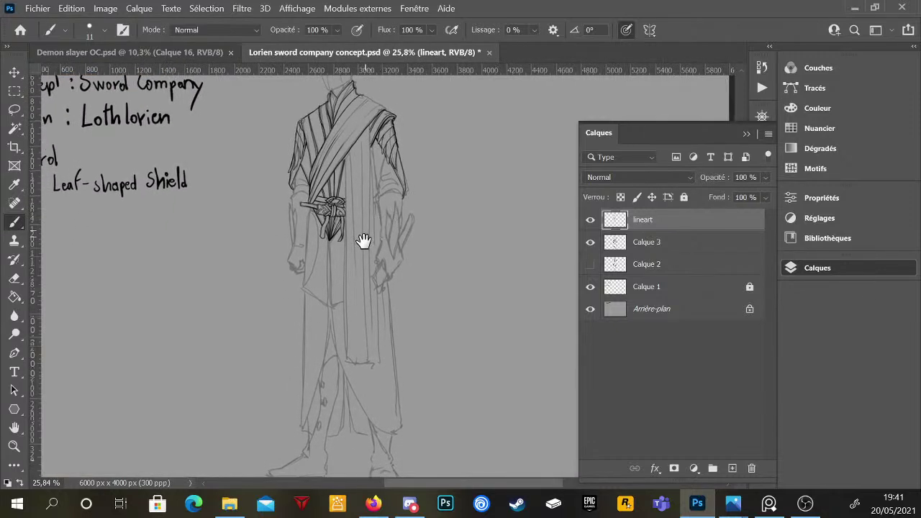
{"action": "scroll", "coordinate": [316, 208], "scroll_direction": "up", "scroll_amount": 4}
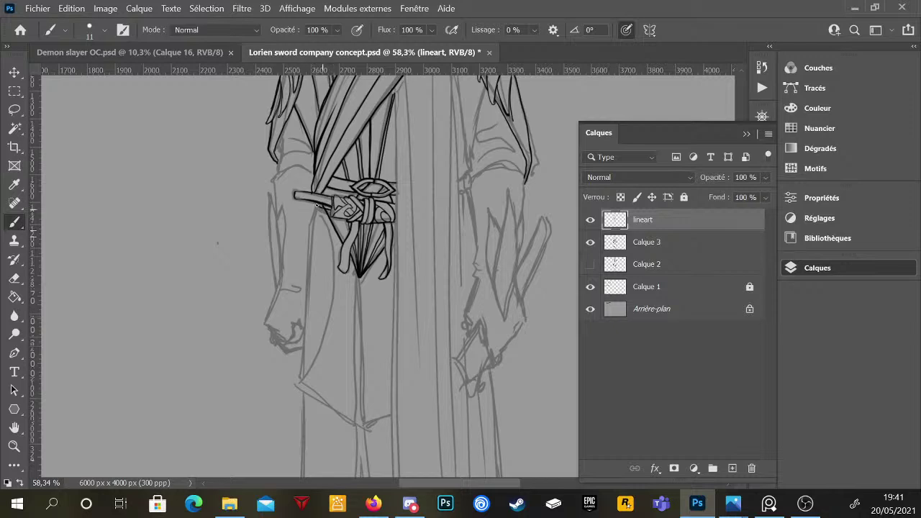
{"action": "key", "text": "e"}
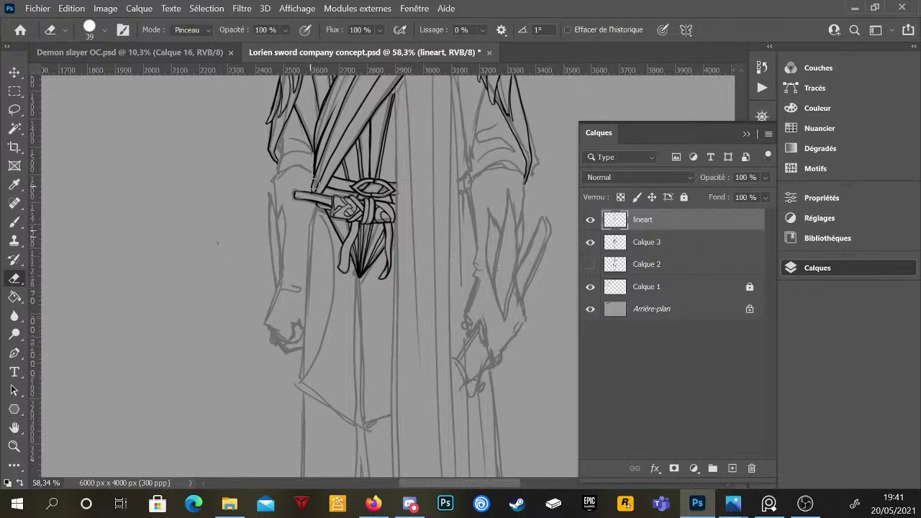
{"action": "key", "text": "b"}
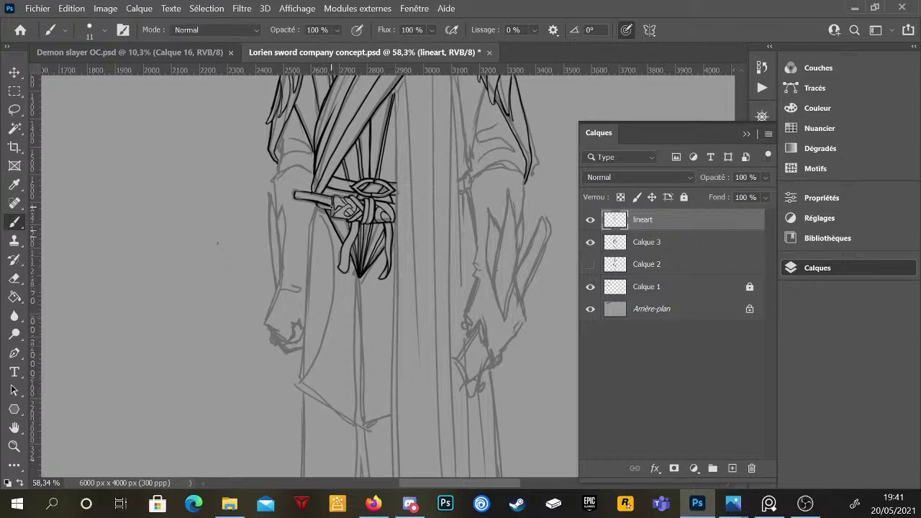
{"action": "left_click_drag", "start_coordinate": [331, 208], "coordinate": [318, 203]}
{"action": "left_click_drag", "start_coordinate": [315, 209], "coordinate": [308, 246]}
- Ink the inner edge of the upper sleeve on the figure's left arm, down to the elbow
{"action": "scroll", "coordinate": [468, 292], "scroll_direction": "down", "scroll_amount": 5}
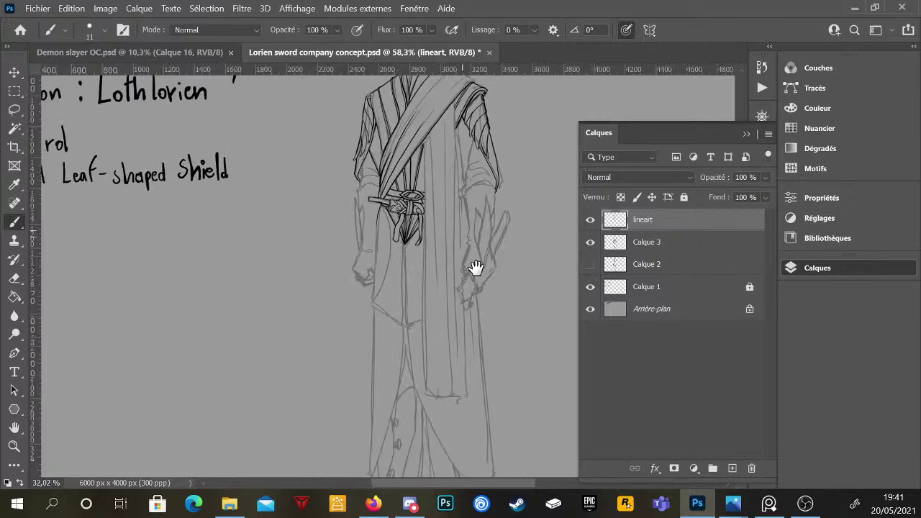
{"action": "scroll", "coordinate": [471, 205], "scroll_direction": "up", "scroll_amount": 4}
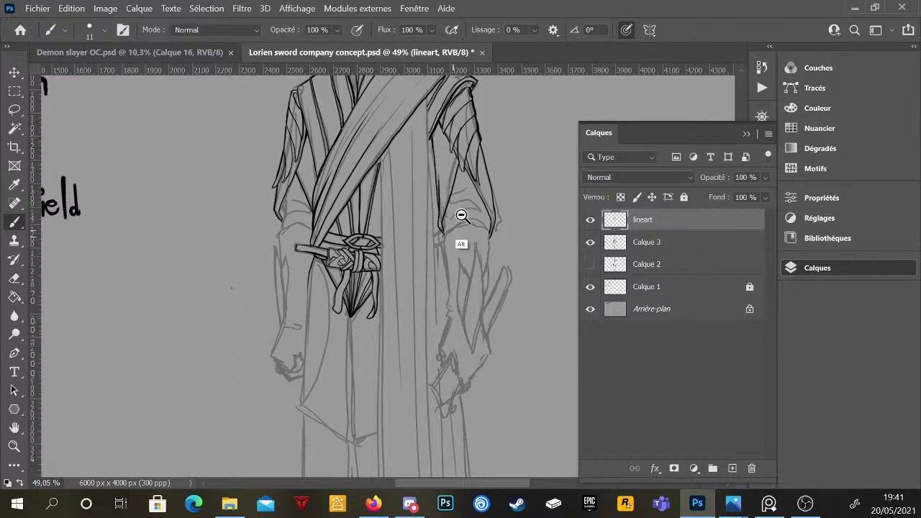
{"action": "left_click", "coordinate": [461, 216], "text": "alt"}
{"action": "left_click_drag", "start_coordinate": [381, 300], "coordinate": [378, 264]}
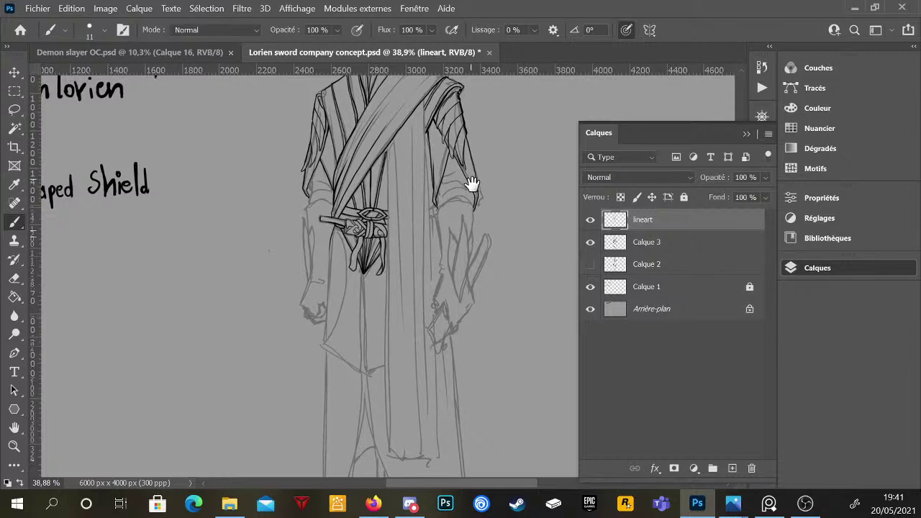
{"action": "scroll", "coordinate": [328, 181], "scroll_direction": "up", "scroll_amount": 2}
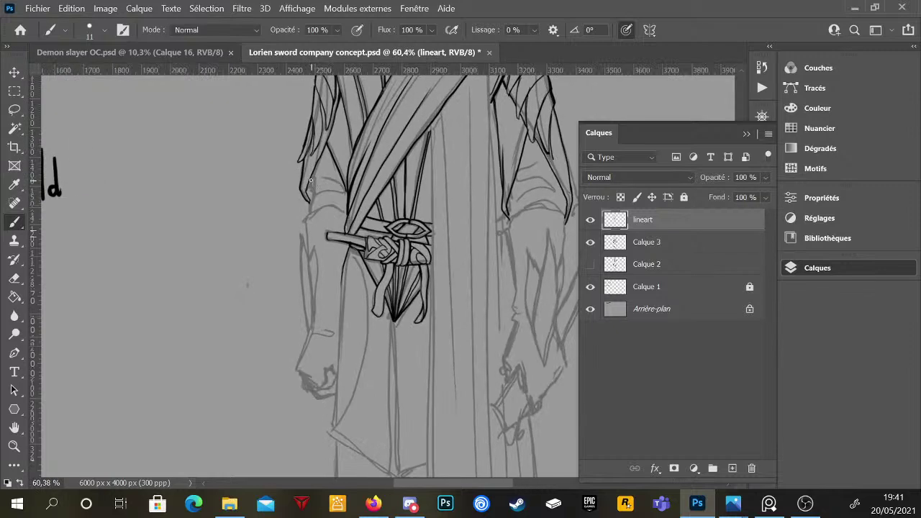
{"action": "scroll", "coordinate": [405, 231], "scroll_direction": "down", "scroll_amount": 1}
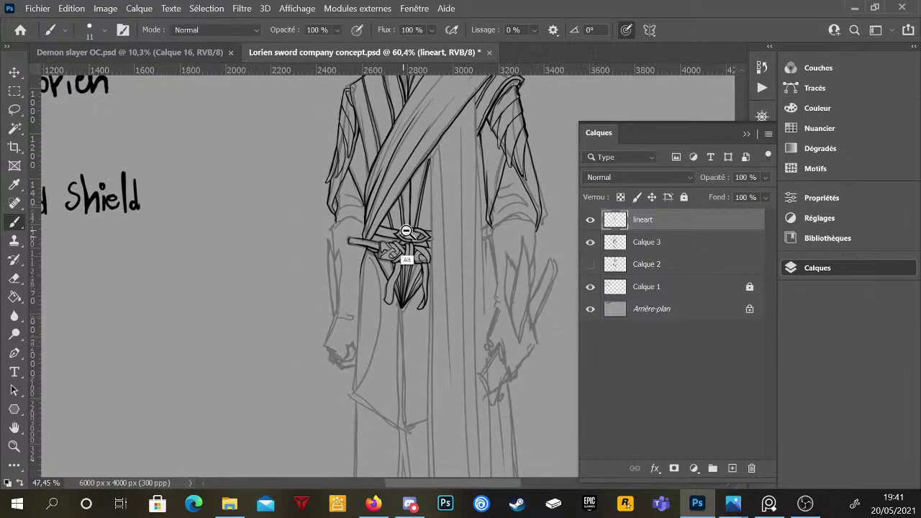
- Ink the sleeve fold lines above the elbows on both of the figure's arms
{"action": "left_click_drag", "start_coordinate": [518, 284], "coordinate": [477, 294]}
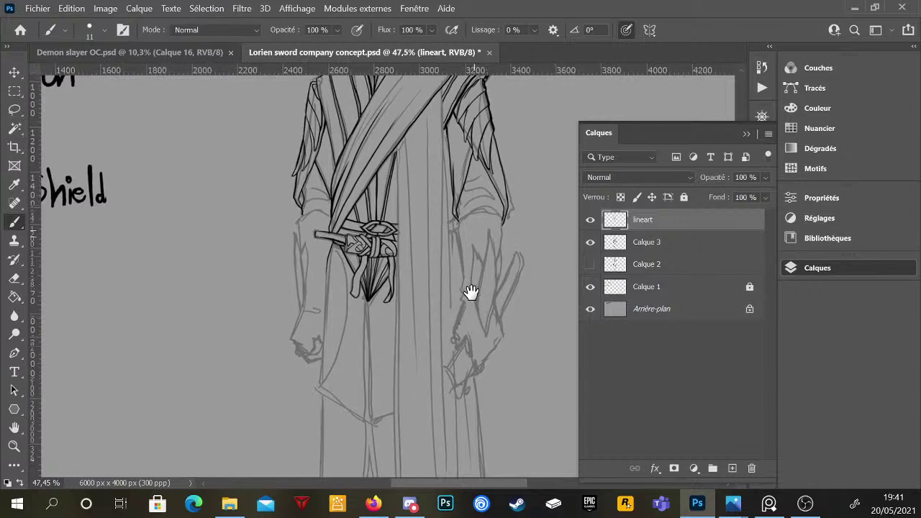
{"action": "mouse_move", "coordinate": [308, 202]}
{"action": "left_mouse_down"}
{"action": "mouse_move", "coordinate": [328, 199]}
{"action": "mouse_move", "coordinate": [307, 191]}
{"action": "left_mouse_up"}
{"action": "mouse_move", "coordinate": [462, 208]}
{"action": "left_mouse_down"}
{"action": "mouse_move", "coordinate": [494, 197]}
{"action": "mouse_move", "coordinate": [471, 182]}
{"action": "mouse_move", "coordinate": [474, 173]}
{"action": "left_mouse_up"}
{"action": "mouse_move", "coordinate": [486, 251]}
{"action": "left_mouse_down"}
{"action": "mouse_move", "coordinate": [479, 231]}
{"action": "mouse_move", "coordinate": [489, 242]}
{"action": "left_mouse_up"}
{"action": "left_click_drag", "start_coordinate": [477, 270], "coordinate": [444, 256]}
{"action": "left_click_drag", "start_coordinate": [450, 296], "coordinate": [431, 247]}
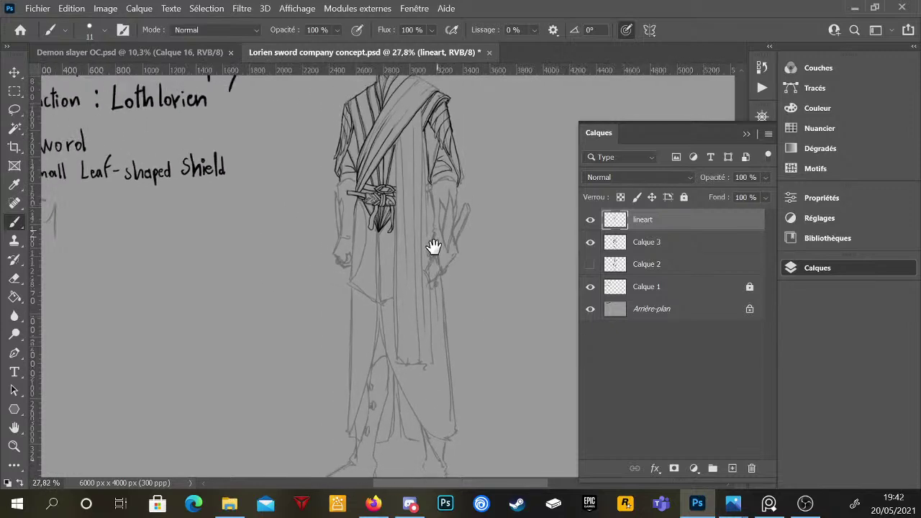
- Ink the pointed leaf-shaped ornament with its side leaves on the figure's left forearm
{"action": "left_click_drag", "start_coordinate": [428, 210], "coordinate": [468, 223]}
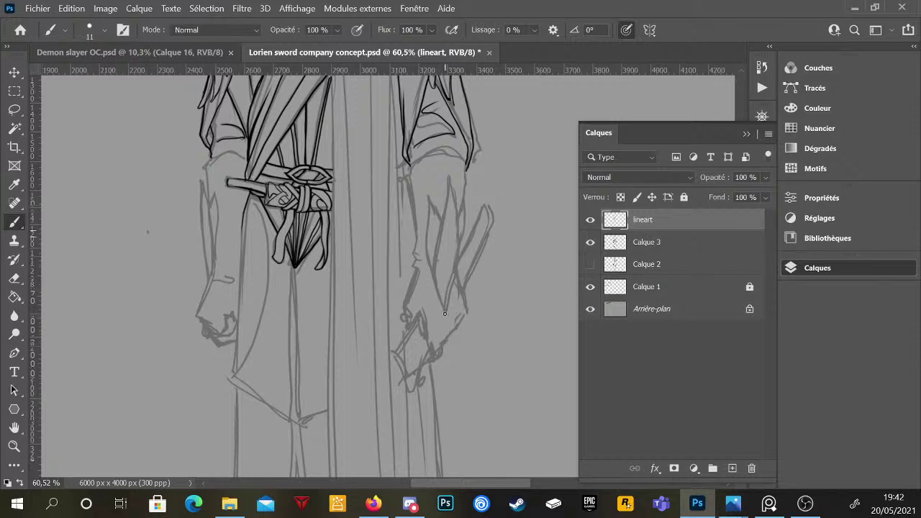
{"action": "mouse_move", "coordinate": [444, 312]}
{"action": "left_mouse_down"}
{"action": "mouse_move", "coordinate": [434, 265]}
{"action": "mouse_move", "coordinate": [449, 180]}
{"action": "mouse_move", "coordinate": [458, 229]}
{"action": "mouse_move", "coordinate": [445, 315]}
{"action": "left_mouse_up"}
{"action": "mouse_move", "coordinate": [464, 205]}
{"action": "left_mouse_down"}
{"action": "mouse_move", "coordinate": [452, 295]}
{"action": "mouse_move", "coordinate": [430, 264]}
{"action": "mouse_move", "coordinate": [429, 202]}
{"action": "mouse_move", "coordinate": [441, 229]}
{"action": "left_mouse_up"}
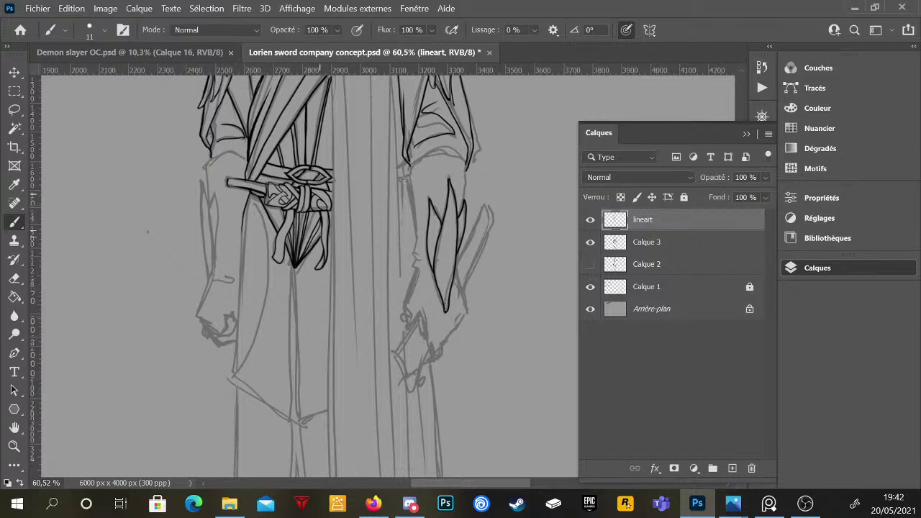
- Ink the curved upper edge of the figure's left forearm guard below the elbow and its sides down towards the wrist
{"action": "mouse_move", "coordinate": [407, 176]}
{"action": "left_mouse_down"}
{"action": "mouse_move", "coordinate": [435, 152]}
{"action": "mouse_move", "coordinate": [459, 157]}
{"action": "mouse_move", "coordinate": [465, 174]}
{"action": "left_mouse_up"}
{"action": "left_click_drag", "start_coordinate": [404, 176], "coordinate": [406, 187]}
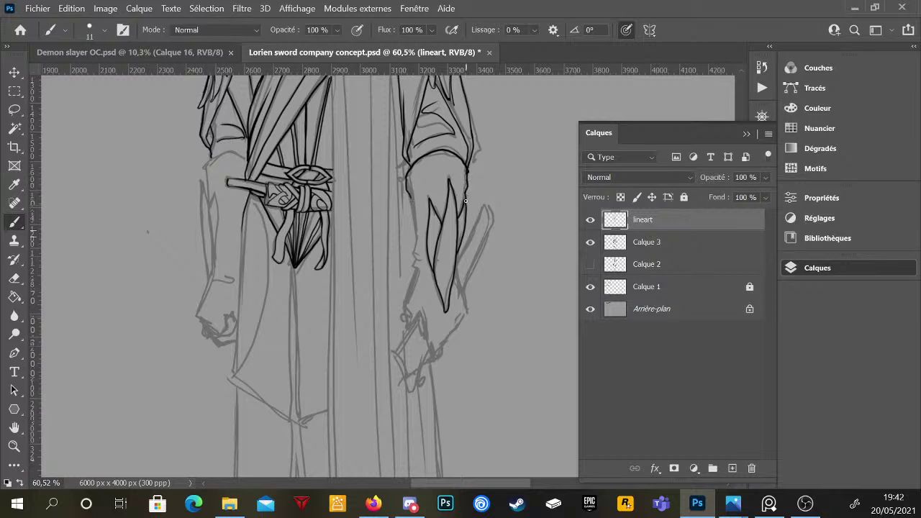
{"action": "left_click_drag", "start_coordinate": [411, 197], "coordinate": [415, 266]}
- Ink the lower part of the figure's left forearm guard, tapering to a point over the hand
{"action": "left_click_drag", "start_coordinate": [459, 314], "coordinate": [426, 298]}
{"action": "left_click_drag", "start_coordinate": [443, 258], "coordinate": [468, 291]}
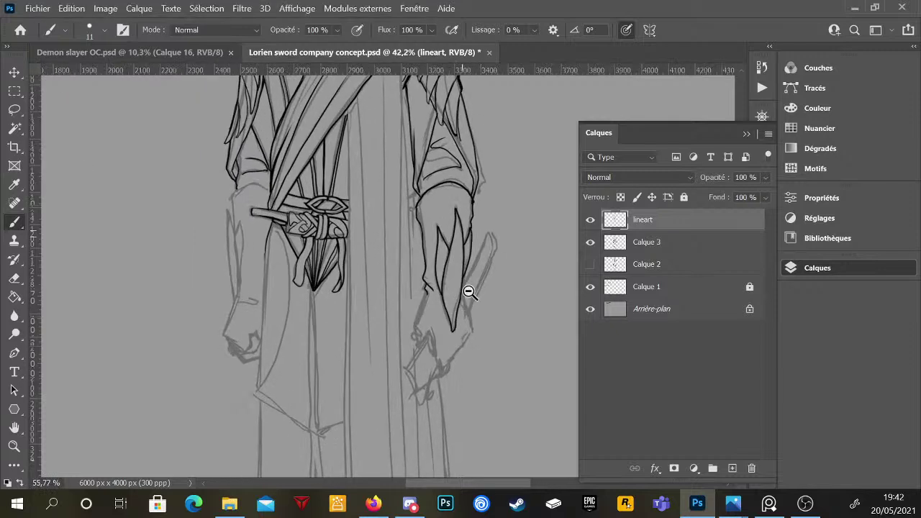
{"action": "scroll", "coordinate": [468, 292], "scroll_direction": "down", "scroll_amount": 2}
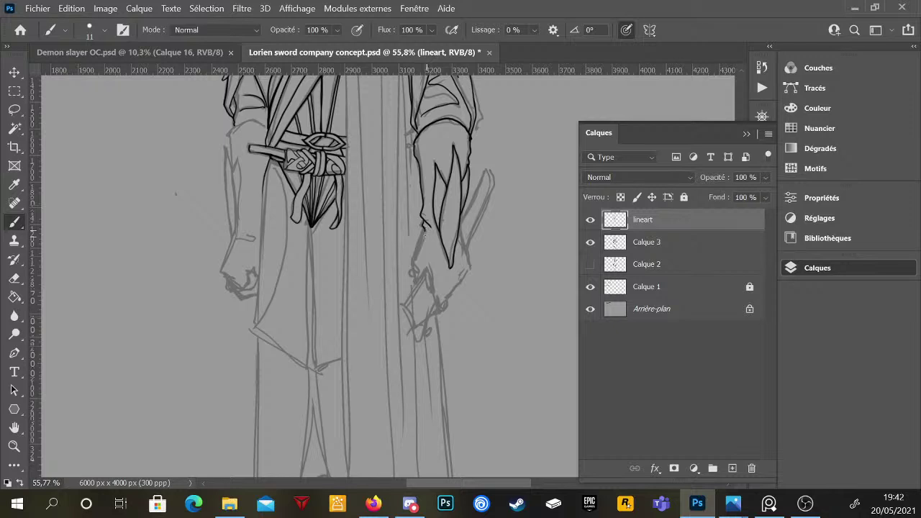
{"action": "mouse_move", "coordinate": [433, 228]}
{"action": "left_mouse_down"}
{"action": "mouse_move", "coordinate": [430, 254]}
{"action": "mouse_move", "coordinate": [441, 288]}
{"action": "mouse_move", "coordinate": [457, 245]}
{"action": "mouse_move", "coordinate": [462, 266]}
{"action": "mouse_move", "coordinate": [449, 285]}
{"action": "mouse_move", "coordinate": [438, 272]}
{"action": "mouse_move", "coordinate": [431, 286]}
{"action": "mouse_move", "coordinate": [430, 266]}
{"action": "mouse_move", "coordinate": [442, 304]}
{"action": "left_mouse_up"}
{"action": "left_click_drag", "start_coordinate": [345, 250], "coordinate": [350, 247]}
{"action": "mouse_move", "coordinate": [432, 288]}
{"action": "left_mouse_down"}
{"action": "mouse_move", "coordinate": [437, 308]}
{"action": "mouse_move", "coordinate": [429, 282]}
{"action": "left_mouse_up"}
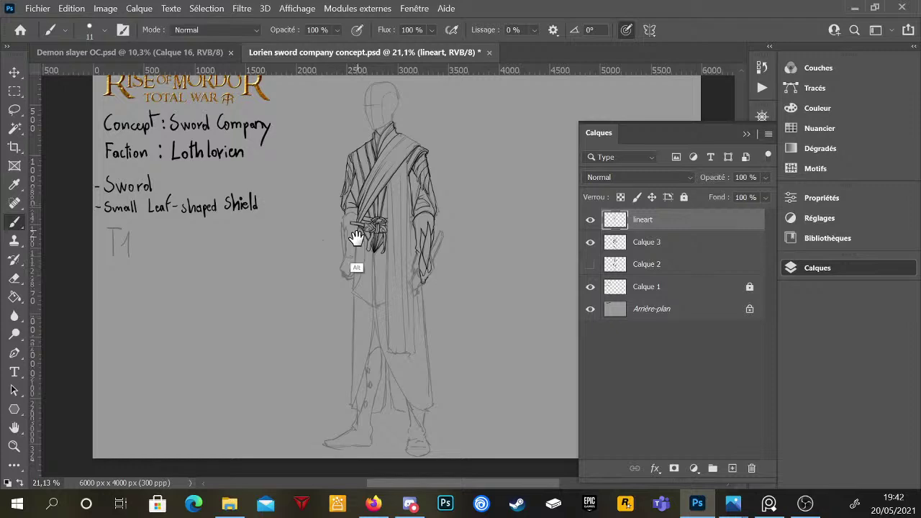
- Ink the robe's short upper skirt panel below the belt, with its outer edge, angled hem and centre lines
{"action": "left_click_drag", "start_coordinate": [354, 237], "coordinate": [380, 222]}
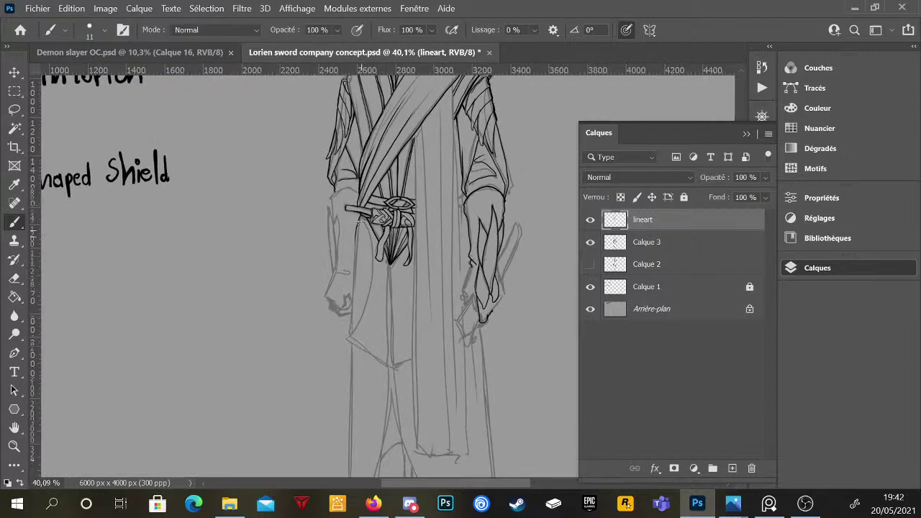
{"action": "mouse_move", "coordinate": [356, 257]}
{"action": "left_mouse_down"}
{"action": "mouse_move", "coordinate": [350, 340]}
{"action": "mouse_move", "coordinate": [394, 370]}
{"action": "mouse_move", "coordinate": [389, 269]}
{"action": "mouse_move", "coordinate": [390, 371]}
{"action": "mouse_move", "coordinate": [389, 260]}
{"action": "left_mouse_up"}
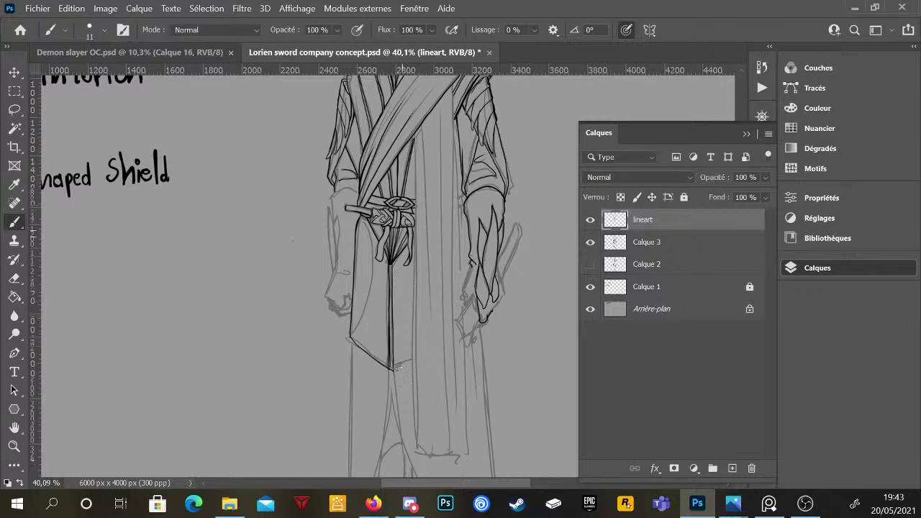
{"action": "left_click_drag", "start_coordinate": [394, 370], "coordinate": [412, 358]}
- Ink the long lower robe's outer sides and the two curved front edges opening from the upper panel's point down to the hem
{"action": "left_click_drag", "start_coordinate": [477, 357], "coordinate": [487, 238]}
{"action": "mouse_move", "coordinate": [487, 238]}
{"action": "left_mouse_down"}
{"action": "mouse_move", "coordinate": [461, 297]}
{"action": "mouse_move", "coordinate": [443, 258]}
{"action": "left_mouse_up"}
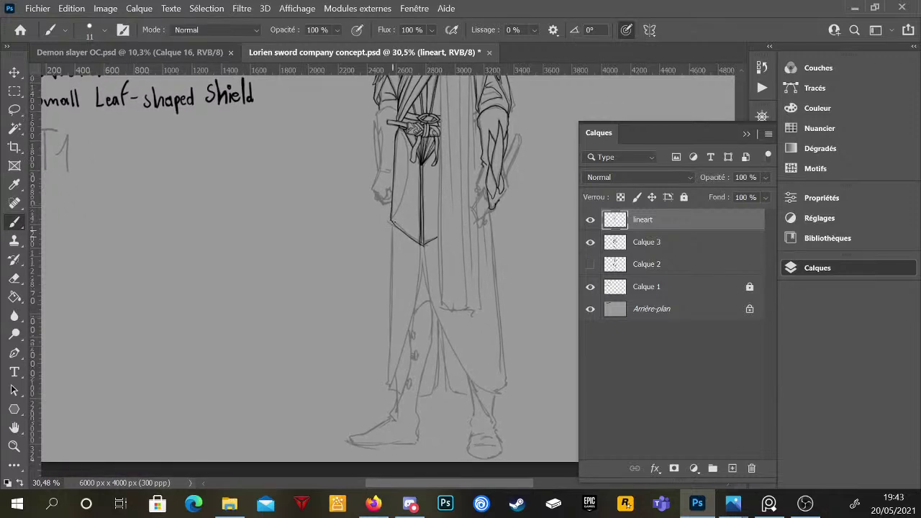
{"action": "left_click_drag", "start_coordinate": [393, 223], "coordinate": [388, 384]}
{"action": "left_click_drag", "start_coordinate": [422, 245], "coordinate": [388, 385]}
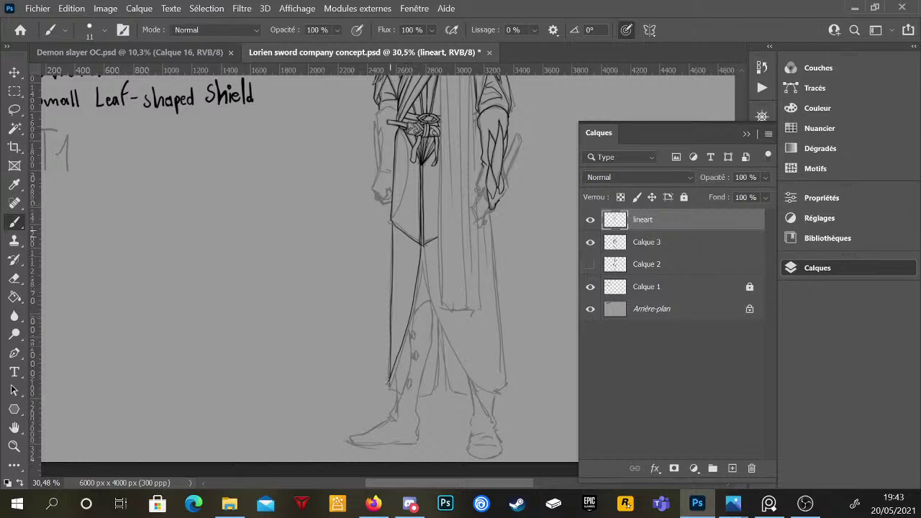
{"action": "key", "text": "ctrl+z"}
{"action": "mouse_move", "coordinate": [422, 244]}
{"action": "left_mouse_down"}
{"action": "mouse_move", "coordinate": [392, 386]}
{"action": "mouse_move", "coordinate": [400, 388]}
{"action": "left_mouse_up"}
{"action": "mouse_move", "coordinate": [422, 248]}
{"action": "left_mouse_down"}
{"action": "mouse_move", "coordinate": [448, 344]}
{"action": "mouse_move", "coordinate": [478, 383]}
{"action": "mouse_move", "coordinate": [501, 392]}
{"action": "left_mouse_up"}
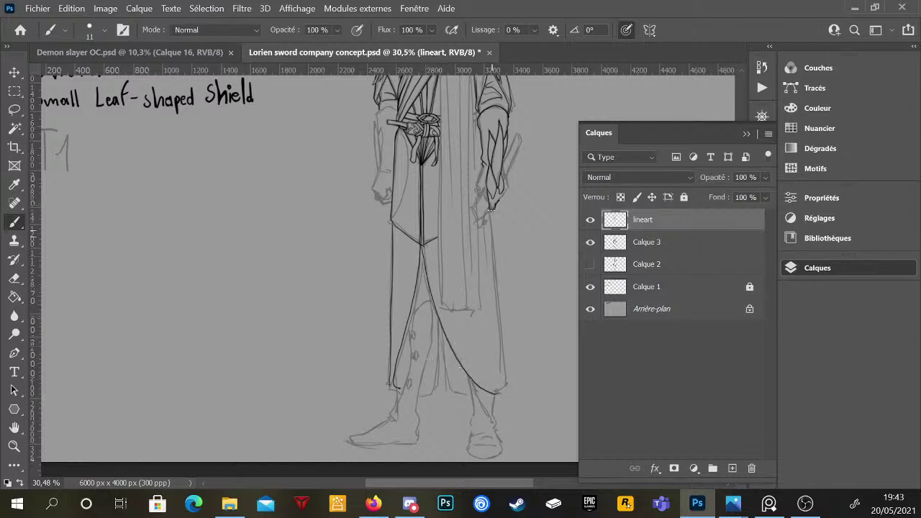
{"action": "left_click_drag", "start_coordinate": [491, 209], "coordinate": [502, 391]}
- Tidy the robe's hem corner over the figure's right leg and ink the lower leg line down to the ankle
{"action": "key", "text": "e"}
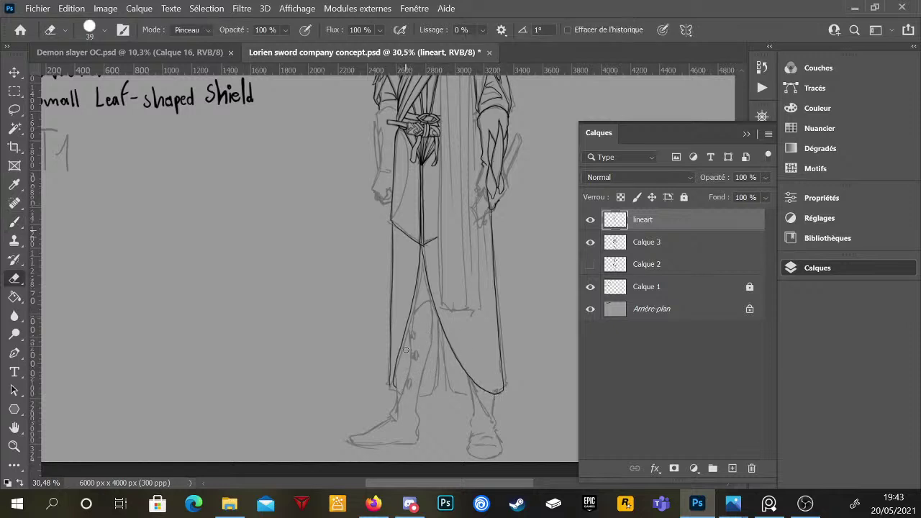
{"action": "key", "text": "b"}
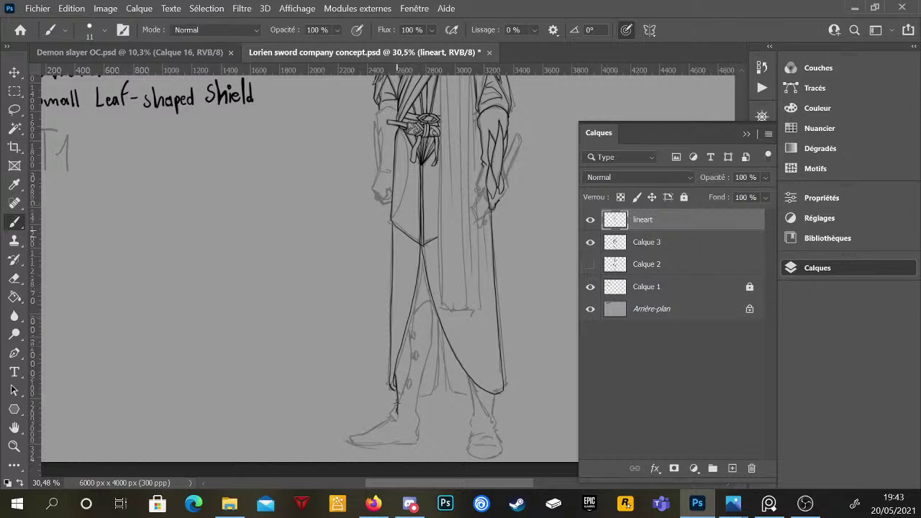
{"action": "left_click_drag", "start_coordinate": [393, 416], "coordinate": [395, 421]}
- Ink long fold lines along the diagonal sash from the figure's left shoulder across the chest, undoing the unsatisfactory strokes
{"action": "scroll", "coordinate": [477, 148], "scroll_direction": "up", "scroll_amount": 4}
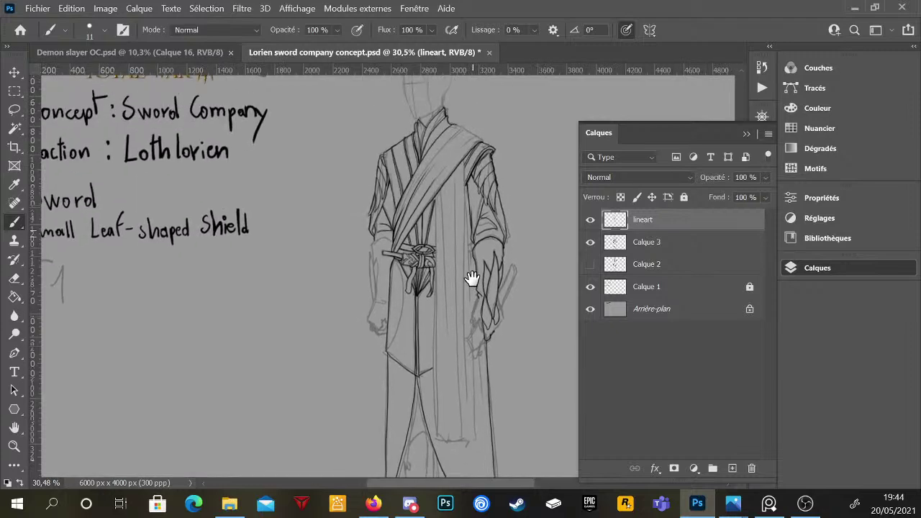
{"action": "scroll", "coordinate": [509, 133], "scroll_direction": "up", "scroll_amount": 5}
{"action": "scroll", "coordinate": [509, 133], "scroll_direction": "up", "scroll_amount": 1}
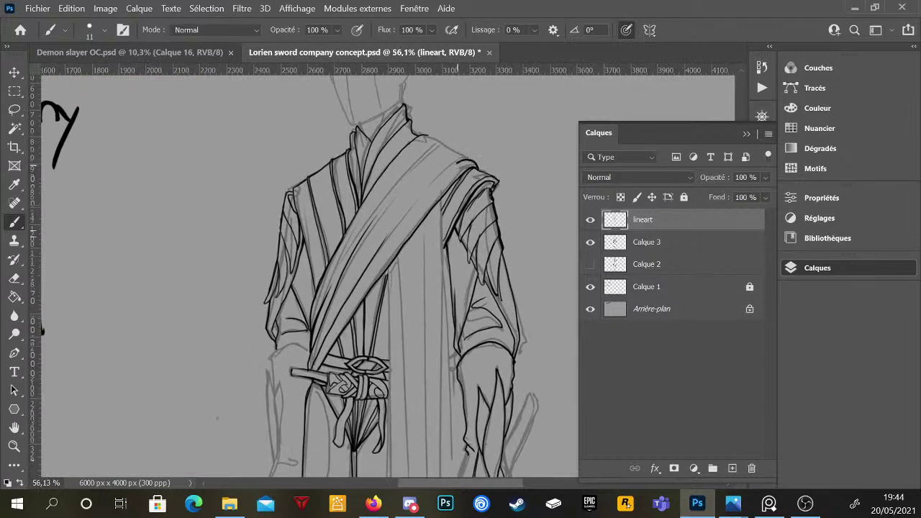
{"action": "left_click_drag", "start_coordinate": [460, 163], "coordinate": [393, 244]}
{"action": "left_click_drag", "start_coordinate": [450, 153], "coordinate": [371, 252]}
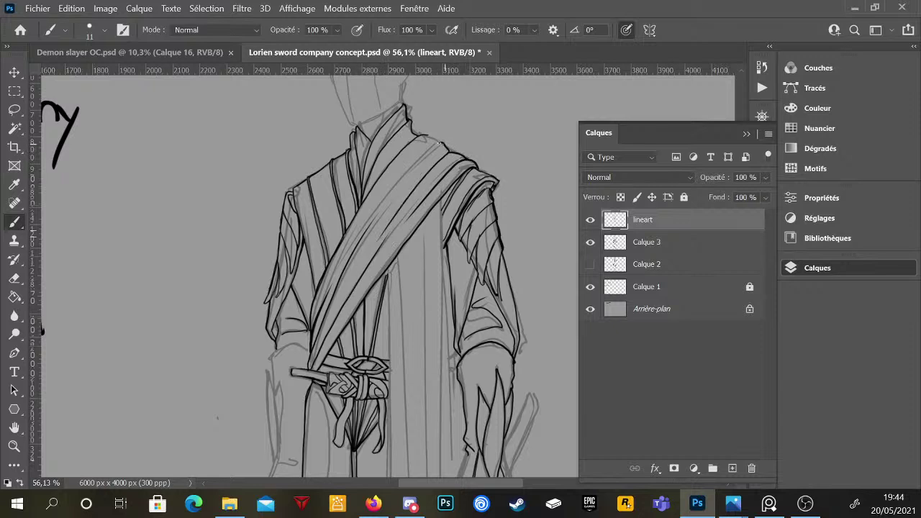
{"action": "left_click_drag", "start_coordinate": [439, 144], "coordinate": [378, 215]}
{"action": "key", "text": "ctrl+z"}
{"action": "left_click_drag", "start_coordinate": [454, 150], "coordinate": [405, 187]}
{"action": "left_click_drag", "start_coordinate": [443, 146], "coordinate": [383, 212]}
{"action": "key", "text": "ctrl+z"}
{"action": "scroll", "coordinate": [446, 302], "scroll_direction": "down", "scroll_amount": 5}
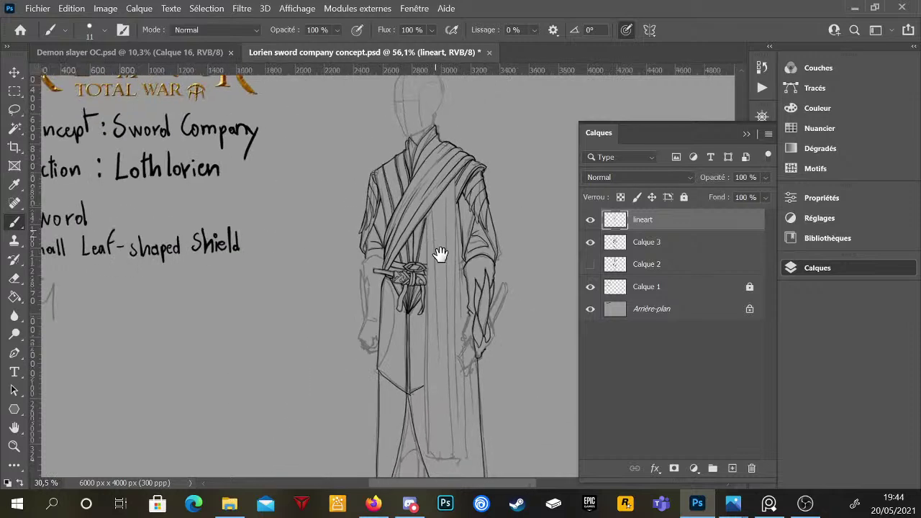
{"action": "left_click_drag", "start_coordinate": [461, 315], "coordinate": [452, 287]}
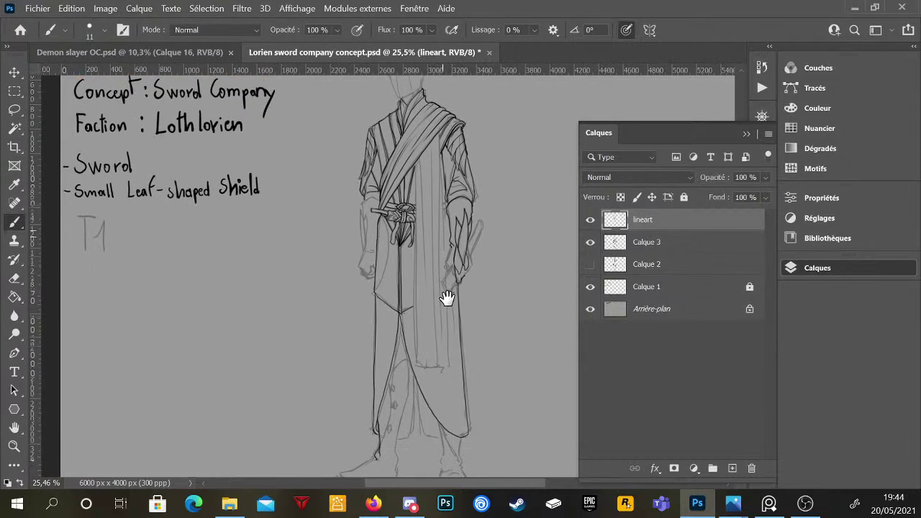
- Ink the inner edge of the hanging sash from below the diagonal sash down past the belt
{"action": "left_click_drag", "start_coordinate": [464, 296], "coordinate": [461, 282]}
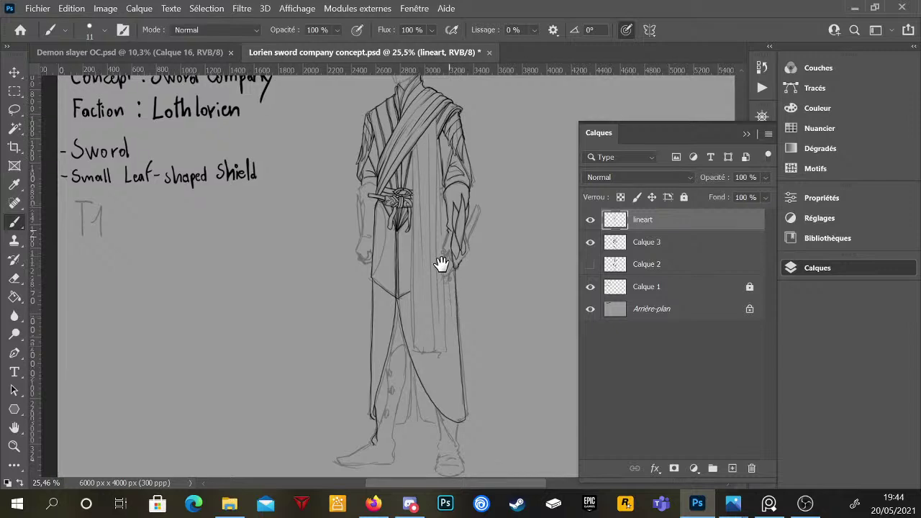
{"action": "left_click_drag", "start_coordinate": [418, 190], "coordinate": [429, 230]}
{"action": "left_click_drag", "start_coordinate": [438, 167], "coordinate": [423, 183]}
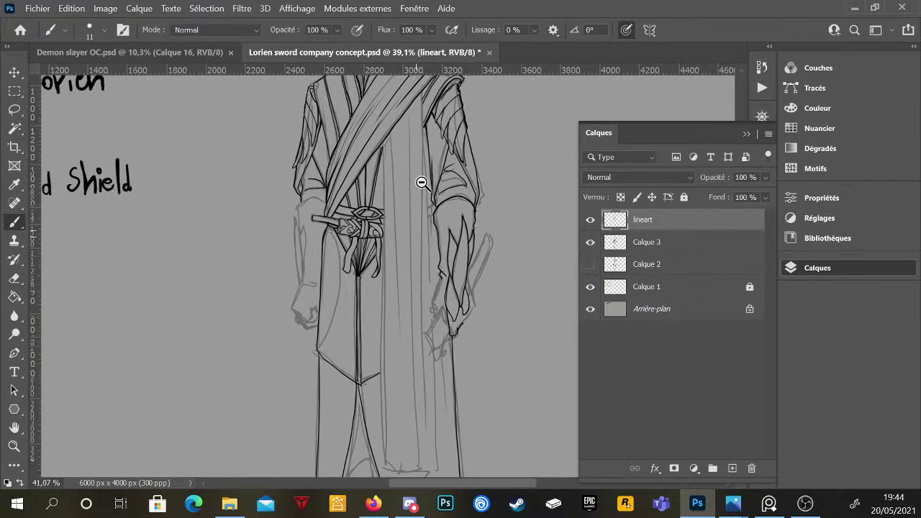
{"action": "left_click_drag", "start_coordinate": [446, 265], "coordinate": [446, 261]}
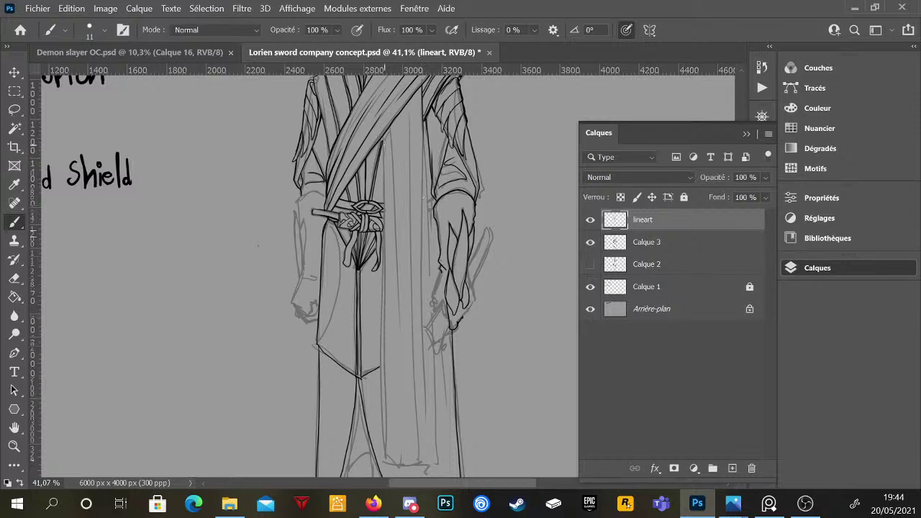
{"action": "left_click_drag", "start_coordinate": [383, 136], "coordinate": [384, 212]}
{"action": "left_click_drag", "start_coordinate": [383, 142], "coordinate": [387, 266]}
{"action": "left_click_drag", "start_coordinate": [383, 182], "coordinate": [381, 299]}
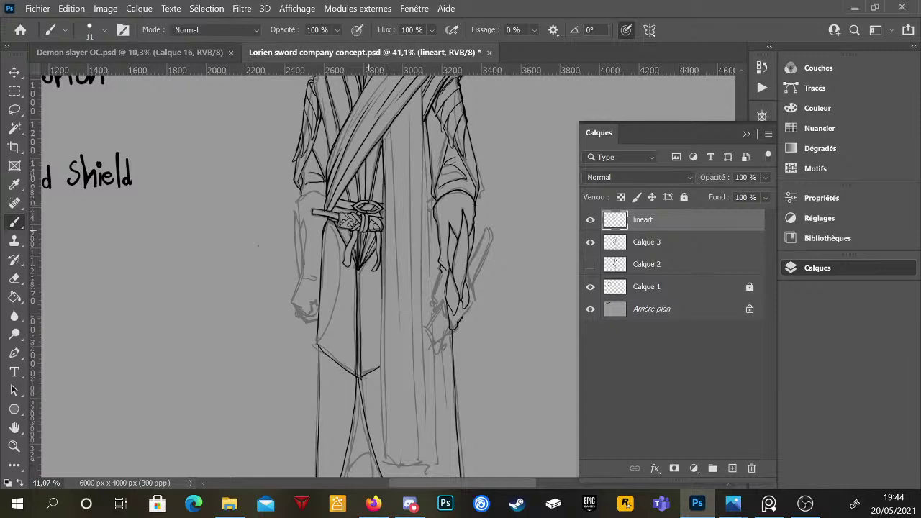
- Set the brush size to 20 px and ink the hanging sash's long inner edge from the belt down to its hem
{"action": "right_click", "coordinate": [399, 257]}
{"action": "left_click_drag", "start_coordinate": [476, 141], "coordinate": [480, 141]}
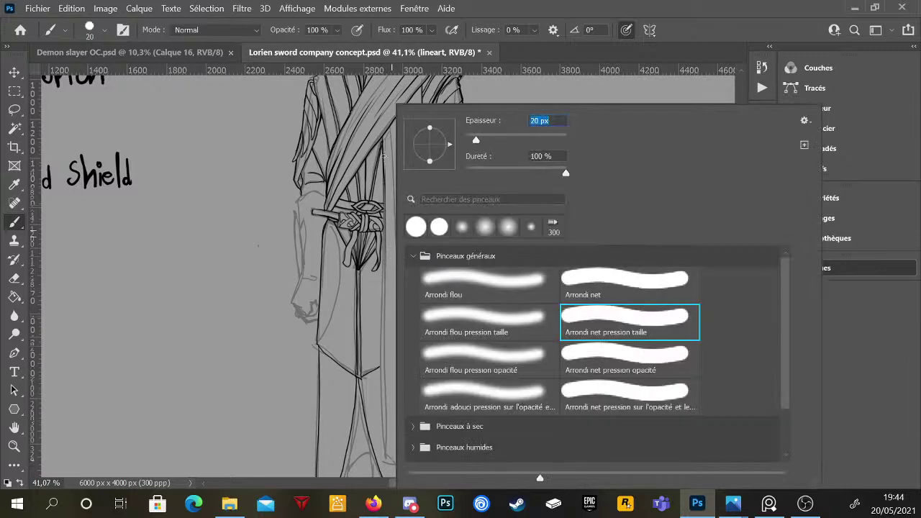
{"action": "left_click", "coordinate": [382, 137]}
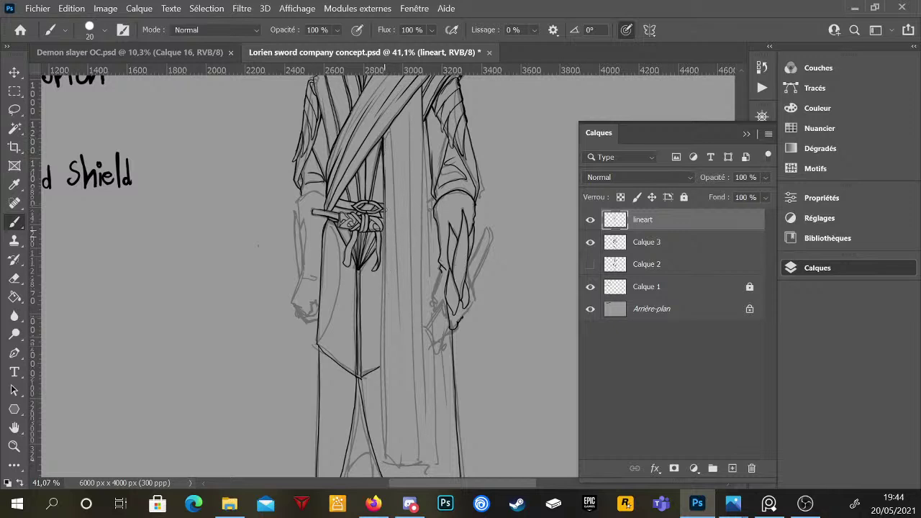
{"action": "left_click_drag", "start_coordinate": [385, 219], "coordinate": [382, 322]}
{"action": "key", "text": "ctrl+z"}
{"action": "mouse_move", "coordinate": [384, 235]}
{"action": "left_mouse_down"}
{"action": "mouse_move", "coordinate": [376, 444]}
{"action": "mouse_move", "coordinate": [385, 299]}
{"action": "mouse_move", "coordinate": [384, 460]}
{"action": "left_mouse_up"}
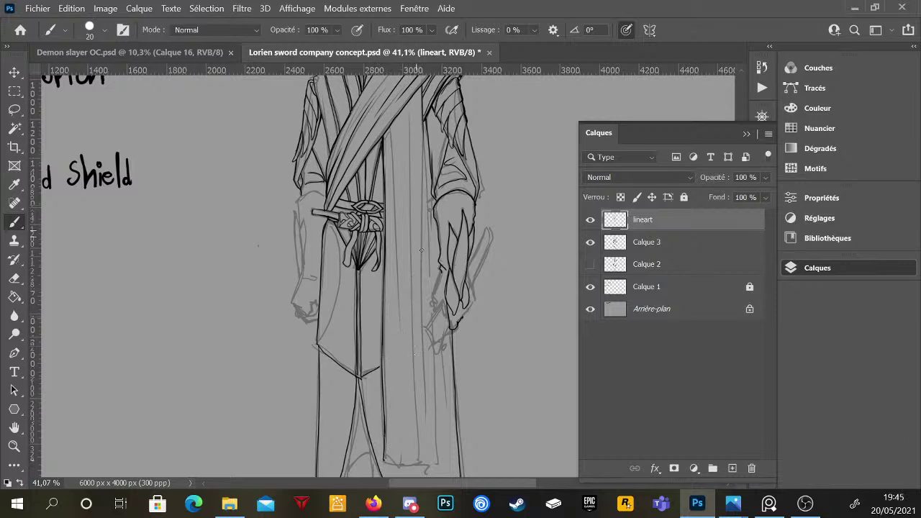
- Ink the hanging sash's outer edge from the chest to the hand and on down to the hem, erasing and redrawing the misplaced stretch
{"action": "left_click_drag", "start_coordinate": [449, 262], "coordinate": [448, 195]}
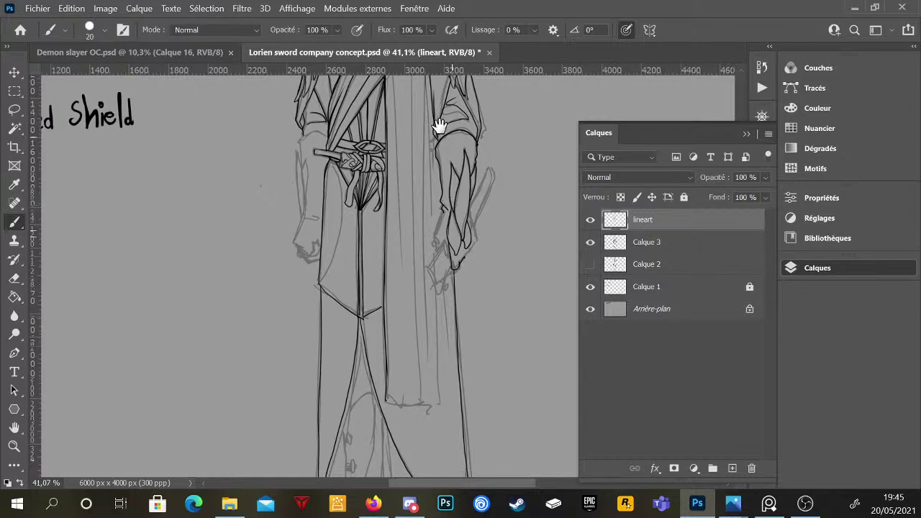
{"action": "left_click_drag", "start_coordinate": [449, 155], "coordinate": [450, 230]}
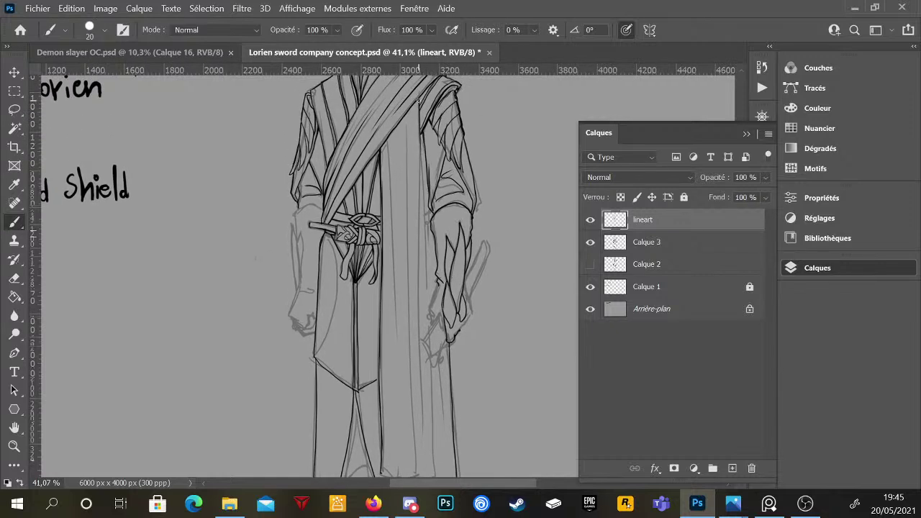
{"action": "left_click_drag", "start_coordinate": [419, 101], "coordinate": [418, 274]}
{"action": "left_click_drag", "start_coordinate": [423, 156], "coordinate": [426, 295]}
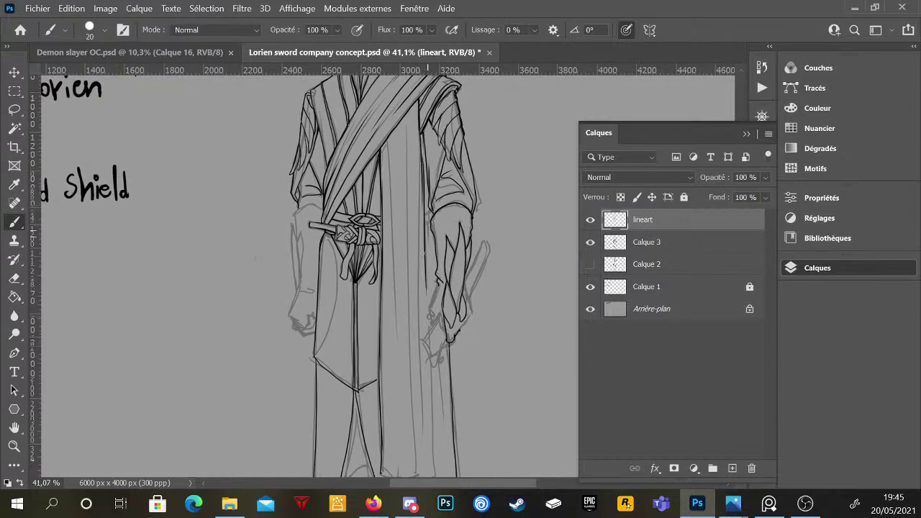
{"action": "mouse_move", "coordinate": [425, 248]}
{"action": "left_mouse_down"}
{"action": "mouse_move", "coordinate": [427, 322]}
{"action": "mouse_move", "coordinate": [435, 300]}
{"action": "mouse_move", "coordinate": [436, 312]}
{"action": "left_mouse_up"}
{"action": "key", "text": "e"}
{"action": "left_click_drag", "start_coordinate": [416, 140], "coordinate": [423, 309]}
{"action": "key", "text": "b"}
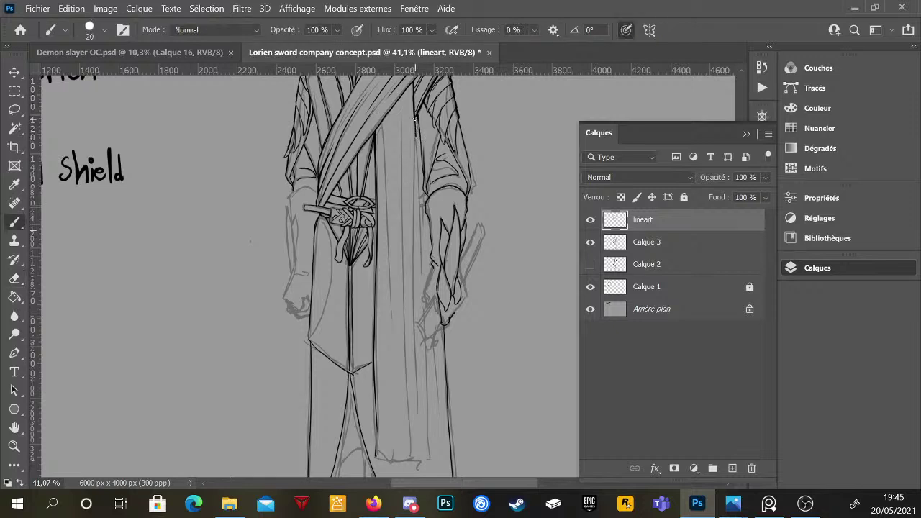
{"action": "left_click_drag", "start_coordinate": [415, 136], "coordinate": [416, 167]}
{"action": "left_click_drag", "start_coordinate": [415, 115], "coordinate": [426, 296]}
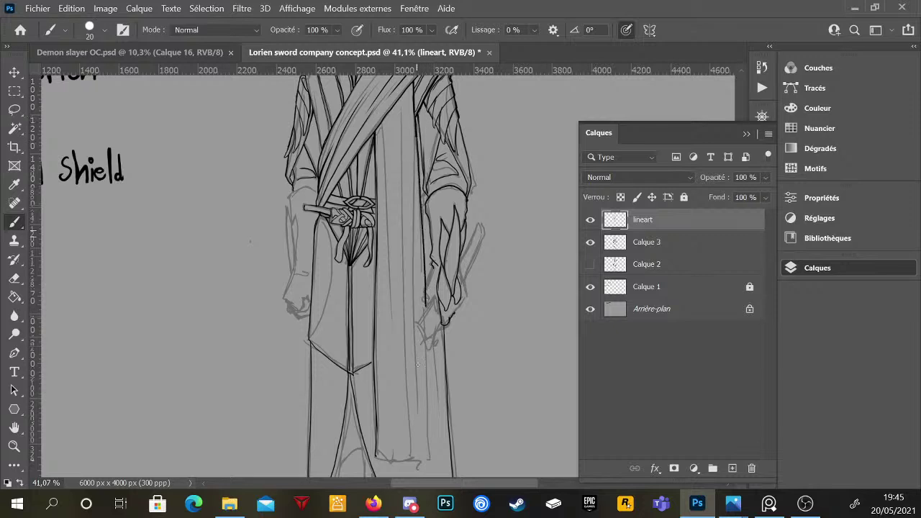
{"action": "left_click_drag", "start_coordinate": [429, 351], "coordinate": [432, 464]}
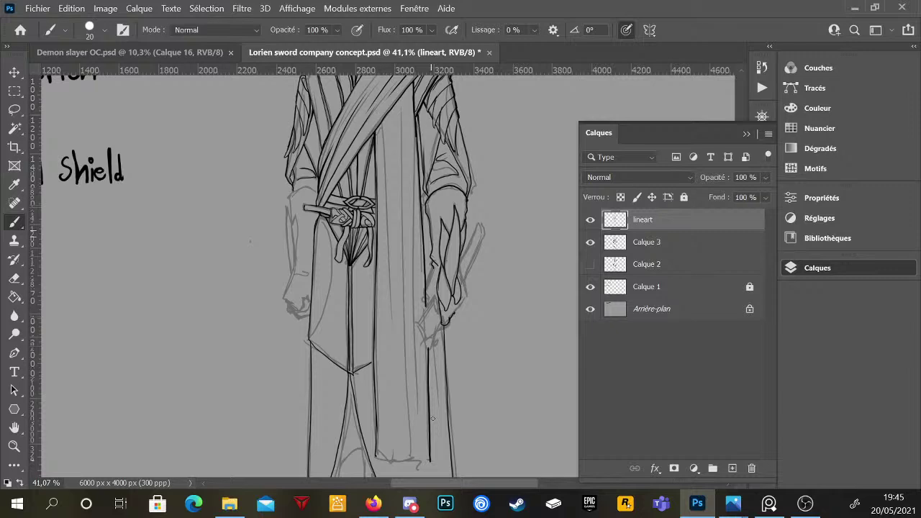
{"action": "left_click", "coordinate": [436, 369], "text": "alt"}
- Ink long vertical fold lines down the hanging sash, undoing the unsatisfactory strokes
{"action": "left_click_drag", "start_coordinate": [435, 402], "coordinate": [426, 377]}
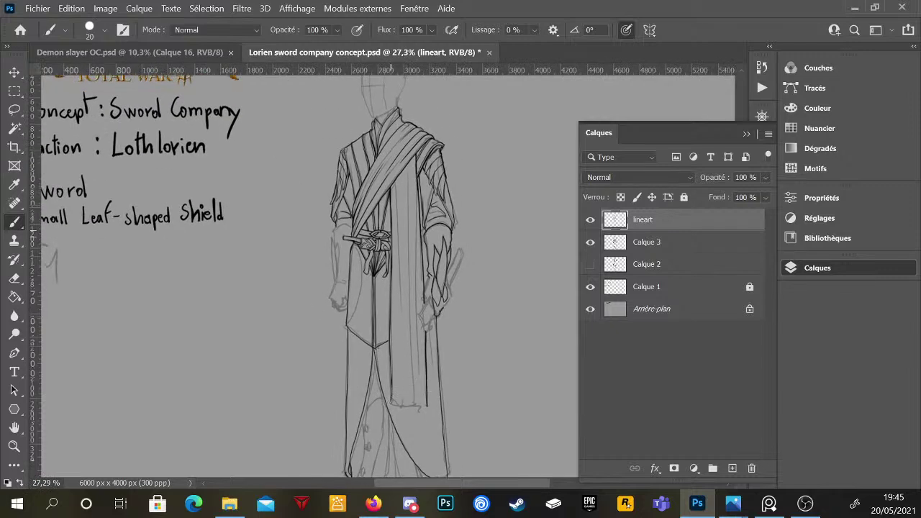
{"action": "left_click_drag", "start_coordinate": [394, 183], "coordinate": [399, 314]}
{"action": "key", "text": "ctrl+z"}
{"action": "left_click_drag", "start_coordinate": [393, 196], "coordinate": [396, 385]}
{"action": "key", "text": "ctrl+z"}
{"action": "left_click_drag", "start_coordinate": [394, 181], "coordinate": [399, 341]}
{"action": "left_click_drag", "start_coordinate": [409, 164], "coordinate": [417, 295]}
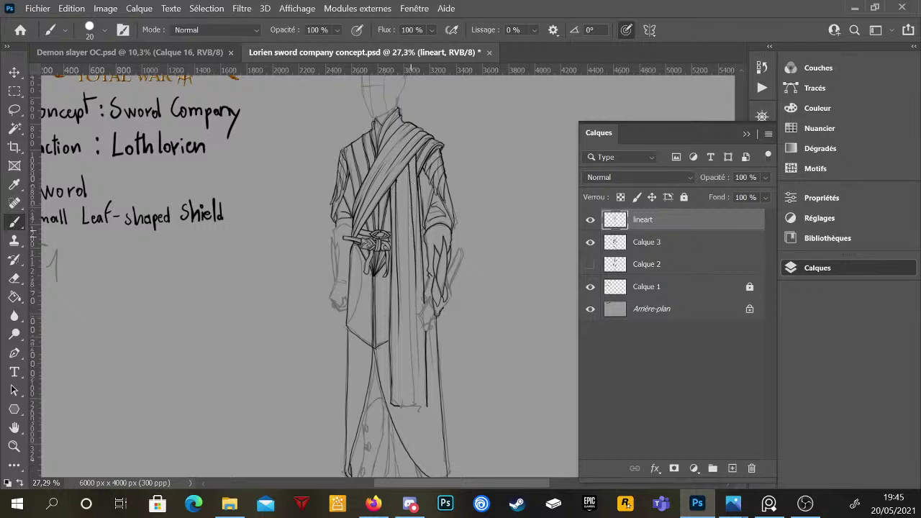
{"action": "left_click_drag", "start_coordinate": [407, 369], "coordinate": [405, 265]}
{"action": "left_click_drag", "start_coordinate": [402, 176], "coordinate": [403, 283]}
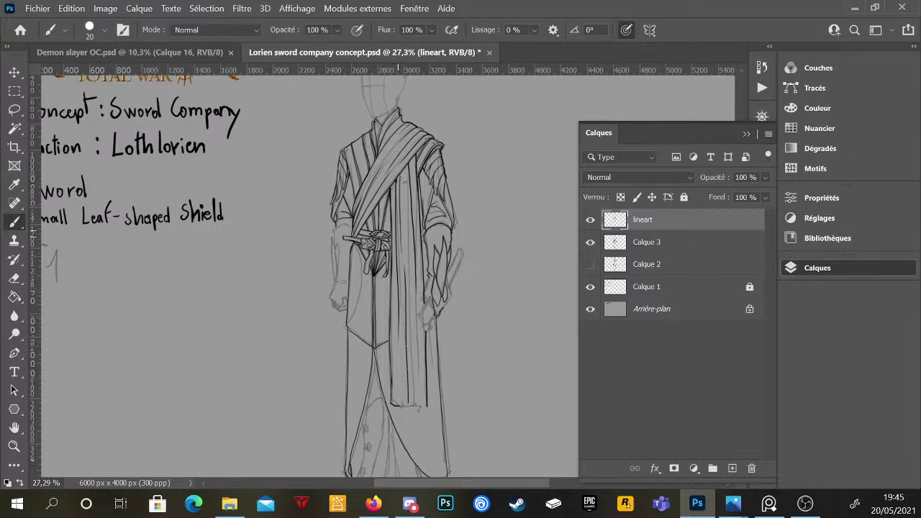
- Redraw the upper middle fold line of the hanging sash and finish the folds and hem at its lower end
{"action": "left_click_drag", "start_coordinate": [401, 172], "coordinate": [403, 247]}
{"action": "key", "text": "ctrl+z"}
{"action": "left_click_drag", "start_coordinate": [401, 171], "coordinate": [402, 248]}
{"action": "left_click_drag", "start_coordinate": [397, 364], "coordinate": [399, 408]}
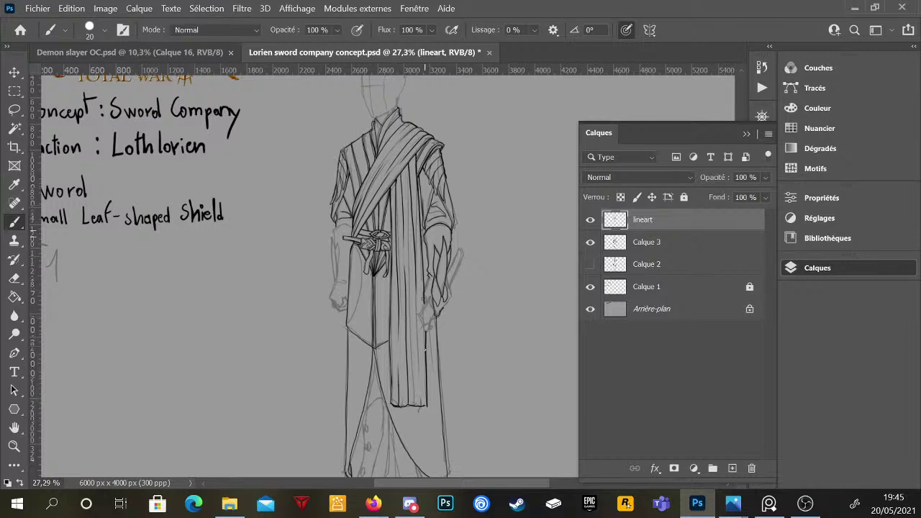
- Ink the curved, rounded inset line on the upper skirt panel below the belt, on the figure's right side
{"action": "left_click_drag", "start_coordinate": [430, 305], "coordinate": [442, 233]}
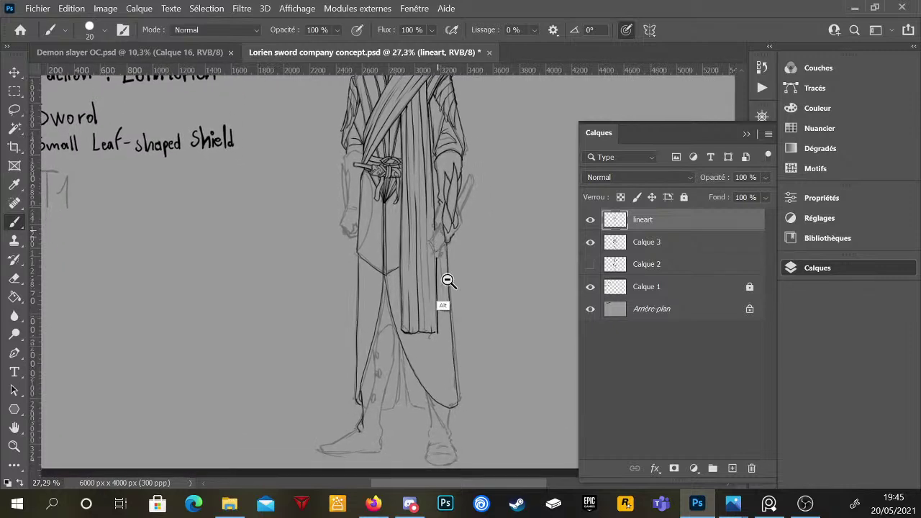
{"action": "left_click_drag", "start_coordinate": [447, 280], "coordinate": [441, 308]}
{"action": "scroll", "coordinate": [440, 308], "scroll_direction": "up", "scroll_amount": 10, "text": "alt"}
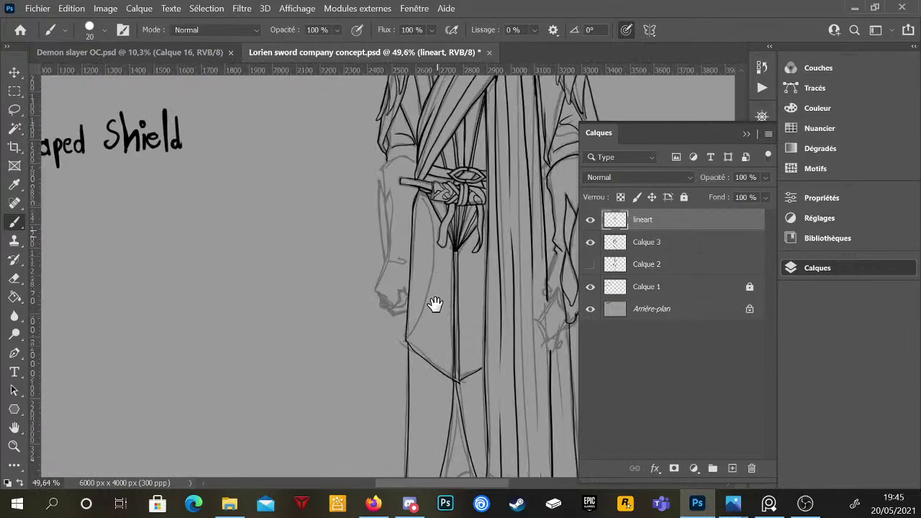
{"action": "mouse_move", "coordinate": [407, 329]}
{"action": "left_mouse_down"}
{"action": "mouse_move", "coordinate": [435, 324]}
{"action": "mouse_move", "coordinate": [437, 267]}
{"action": "mouse_move", "coordinate": [418, 198]}
{"action": "left_mouse_up"}
{"action": "left_click_drag", "start_coordinate": [481, 307], "coordinate": [460, 312]}
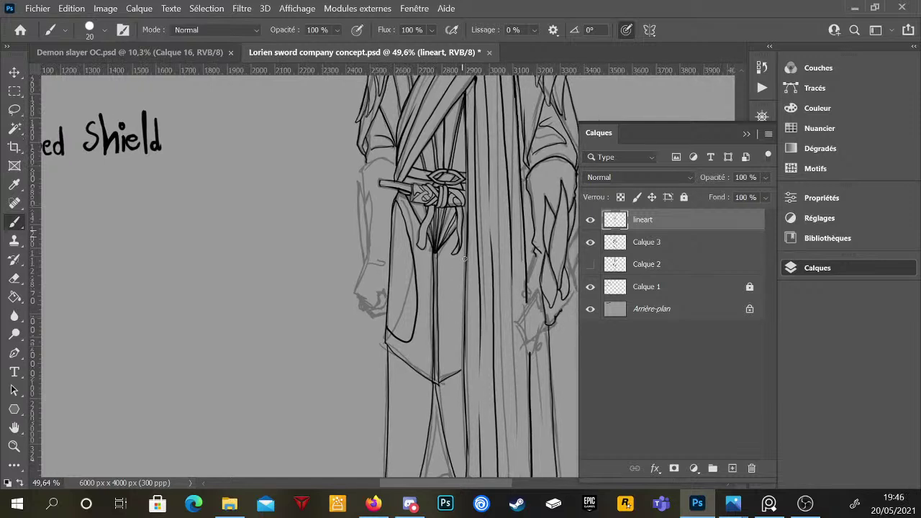
{"action": "mouse_move", "coordinate": [464, 246]}
{"action": "left_mouse_down"}
{"action": "mouse_move", "coordinate": [453, 333]}
{"action": "mouse_move", "coordinate": [461, 338]}
{"action": "mouse_move", "coordinate": [461, 308]}
{"action": "left_mouse_up"}
{"action": "key", "text": "ctrl+z"}
{"action": "mouse_move", "coordinate": [466, 243]}
{"action": "left_mouse_down"}
{"action": "mouse_move", "coordinate": [452, 331]}
{"action": "mouse_move", "coordinate": [459, 338]}
{"action": "left_mouse_up"}
{"action": "key", "text": "ctrl+z"}
{"action": "left_click_drag", "start_coordinate": [464, 342], "coordinate": [469, 266]}
{"action": "key", "text": "ctrl+z"}
{"action": "left_click_drag", "start_coordinate": [463, 340], "coordinate": [466, 261]}
{"action": "key", "text": "ctrl+z"}
{"action": "left_click_drag", "start_coordinate": [446, 328], "coordinate": [467, 254]}
{"action": "key", "text": "ctrl+z"}
- Ink the matching curved inset line on the upper skirt panel beside the hanging sash
{"action": "scroll", "coordinate": [473, 294], "scroll_direction": "right", "scroll_amount": 2}
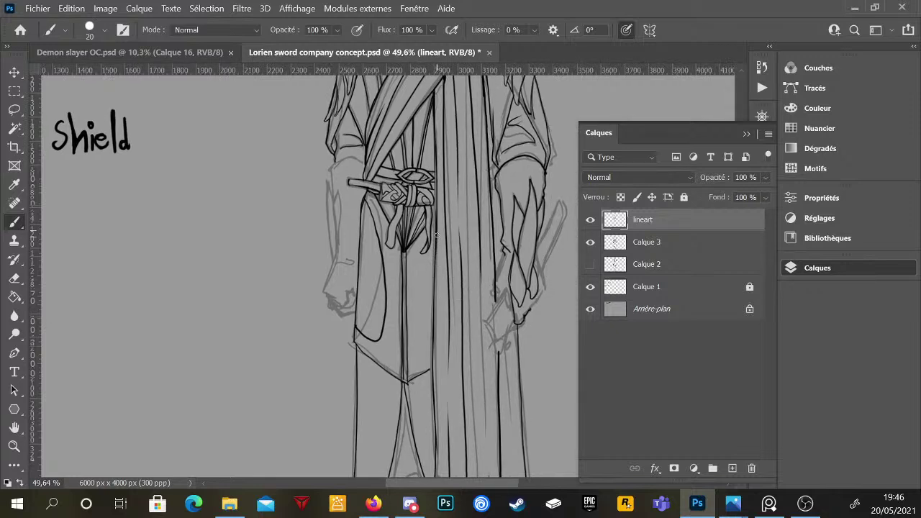
{"action": "left_click_drag", "start_coordinate": [430, 253], "coordinate": [423, 301]}
{"action": "mouse_move", "coordinate": [426, 335]}
{"action": "left_mouse_down"}
{"action": "mouse_move", "coordinate": [422, 289]}
{"action": "mouse_move", "coordinate": [433, 248]}
{"action": "left_mouse_up"}
{"action": "key", "text": "ctrl+0"}
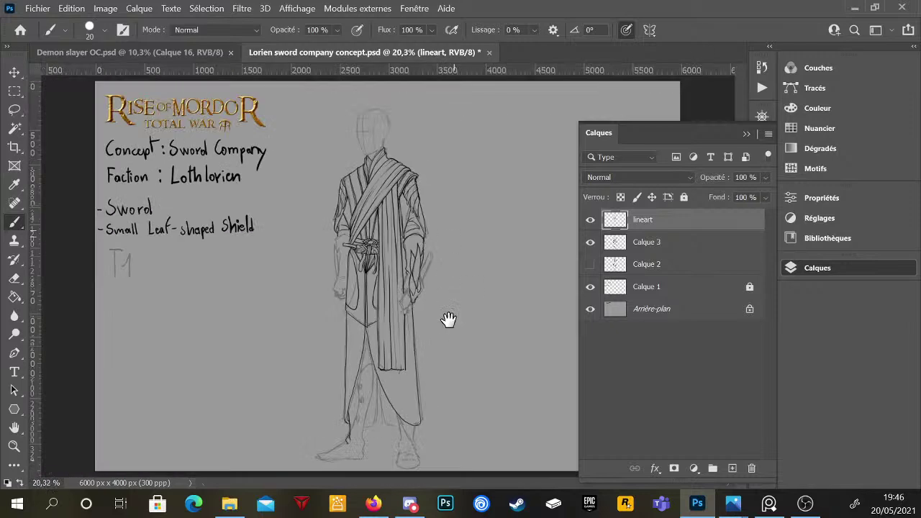
- Ink the figure's right forearm below the sleeve, with its pointed guard narrowing to the wrist
{"action": "scroll", "coordinate": [384, 288], "scroll_direction": "up", "scroll_amount": 2}
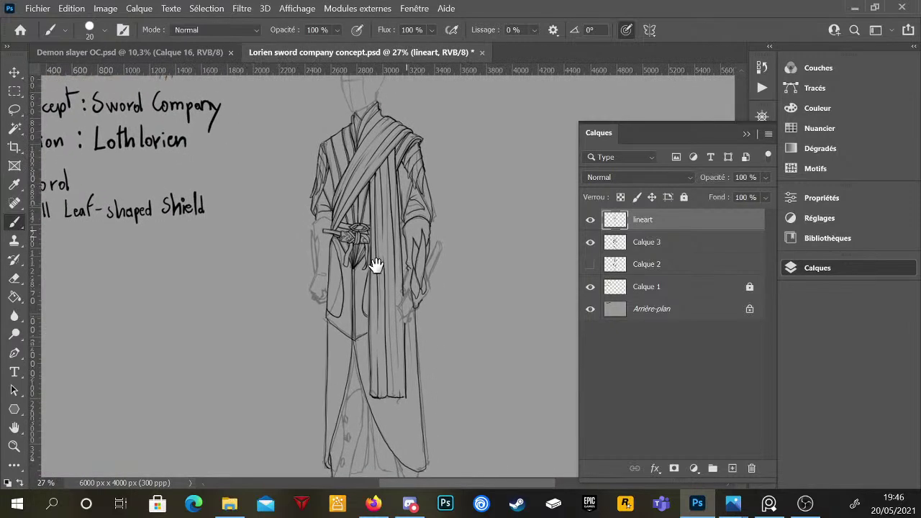
{"action": "scroll", "coordinate": [331, 201], "scroll_direction": "up", "scroll_amount": 3}
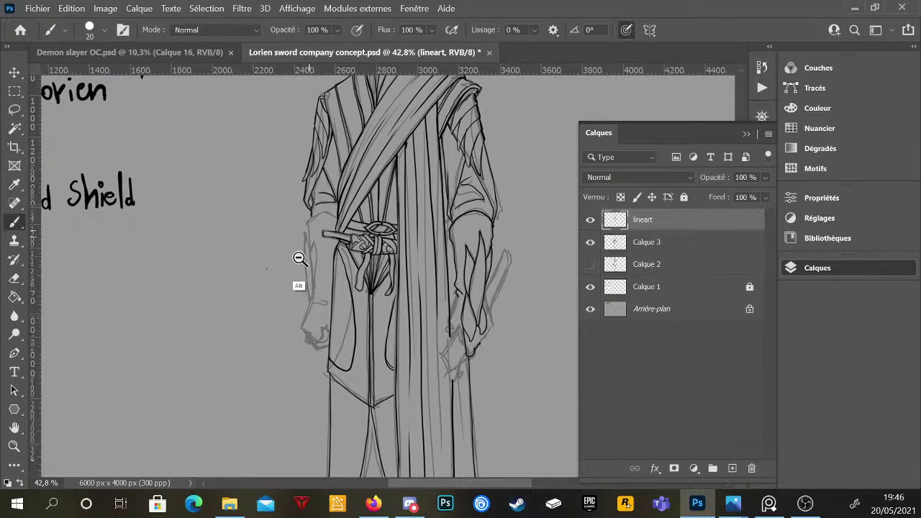
{"action": "scroll", "coordinate": [335, 268], "scroll_direction": "up", "scroll_amount": 3}
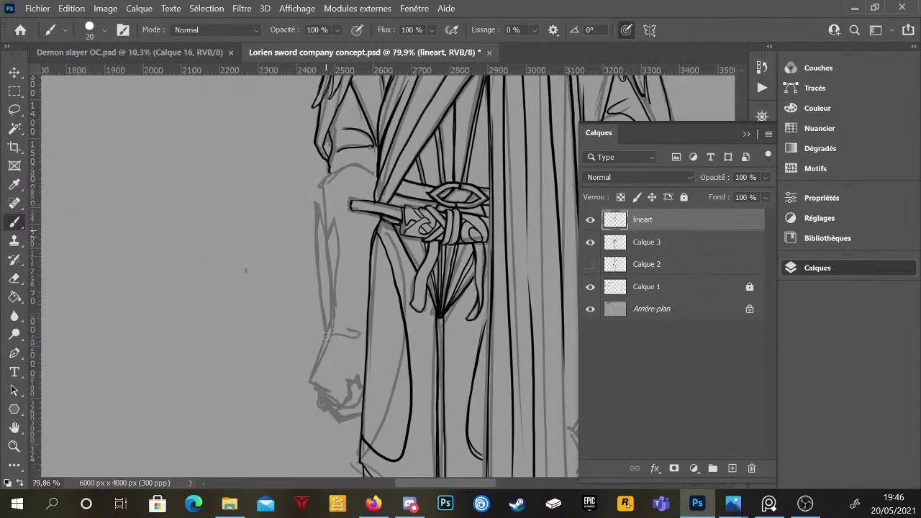
{"action": "left_click_drag", "start_coordinate": [325, 335], "coordinate": [316, 200]}
{"action": "mouse_move", "coordinate": [329, 253]}
{"action": "left_mouse_down"}
{"action": "mouse_move", "coordinate": [319, 215]}
{"action": "mouse_move", "coordinate": [334, 263]}
{"action": "mouse_move", "coordinate": [327, 335]}
{"action": "left_mouse_up"}
{"action": "mouse_move", "coordinate": [328, 239]}
{"action": "left_mouse_down"}
{"action": "mouse_move", "coordinate": [337, 205]}
{"action": "mouse_move", "coordinate": [346, 299]}
{"action": "left_mouse_up"}
{"action": "mouse_move", "coordinate": [327, 214]}
{"action": "left_mouse_down"}
{"action": "mouse_move", "coordinate": [327, 157]}
{"action": "mouse_move", "coordinate": [351, 150]}
{"action": "mouse_move", "coordinate": [377, 161]}
{"action": "left_mouse_up"}
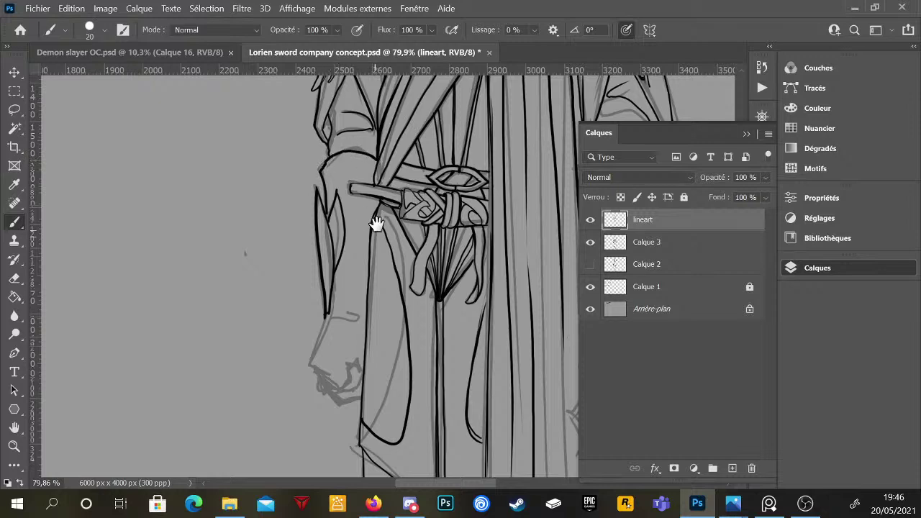
- Ink the figure's right hand as a closed fist, from the wrist around the knuckles to the curled fingers
{"action": "left_click_drag", "start_coordinate": [397, 292], "coordinate": [370, 184]}
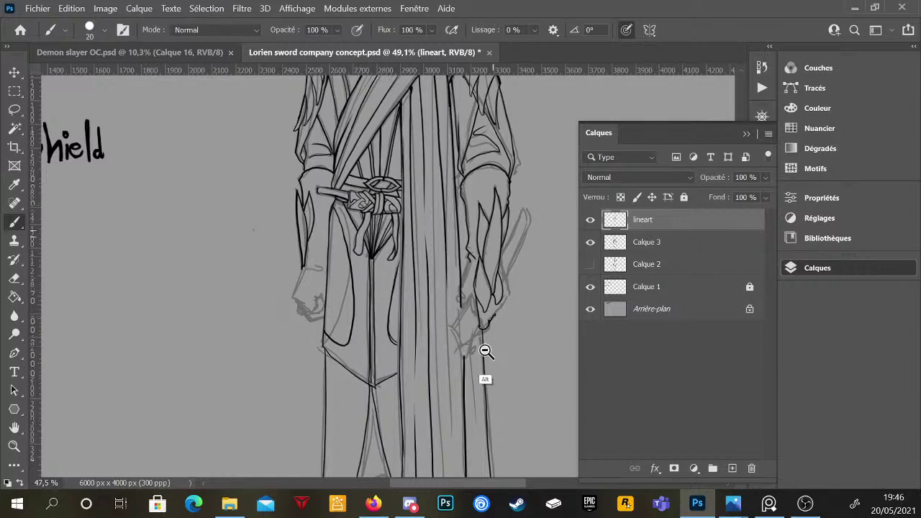
{"action": "scroll", "coordinate": [460, 341], "scroll_direction": "down", "scroll_amount": 2}
{"action": "left_click_drag", "start_coordinate": [433, 375], "coordinate": [387, 297]}
{"action": "left_click_drag", "start_coordinate": [344, 326], "coordinate": [390, 298]}
{"action": "mouse_move", "coordinate": [354, 261]}
{"action": "left_mouse_down"}
{"action": "mouse_move", "coordinate": [341, 309]}
{"action": "mouse_move", "coordinate": [353, 329]}
{"action": "mouse_move", "coordinate": [374, 328]}
{"action": "left_mouse_up"}
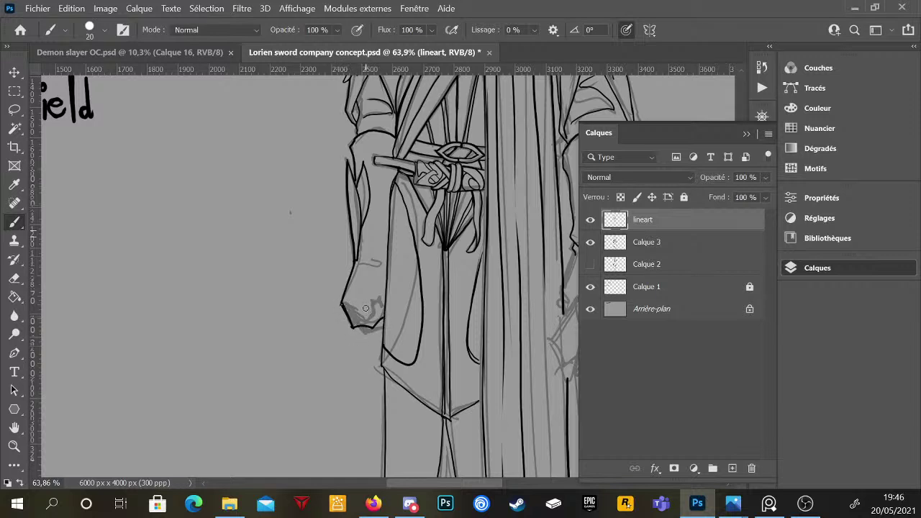
{"action": "mouse_move", "coordinate": [374, 292]}
{"action": "left_mouse_down"}
{"action": "mouse_move", "coordinate": [366, 311]}
{"action": "mouse_move", "coordinate": [383, 316]}
{"action": "mouse_move", "coordinate": [372, 312]}
{"action": "mouse_move", "coordinate": [365, 329]}
{"action": "mouse_move", "coordinate": [379, 326]}
{"action": "left_mouse_up"}
{"action": "scroll", "coordinate": [375, 310], "scroll_direction": "down", "scroll_amount": 5}
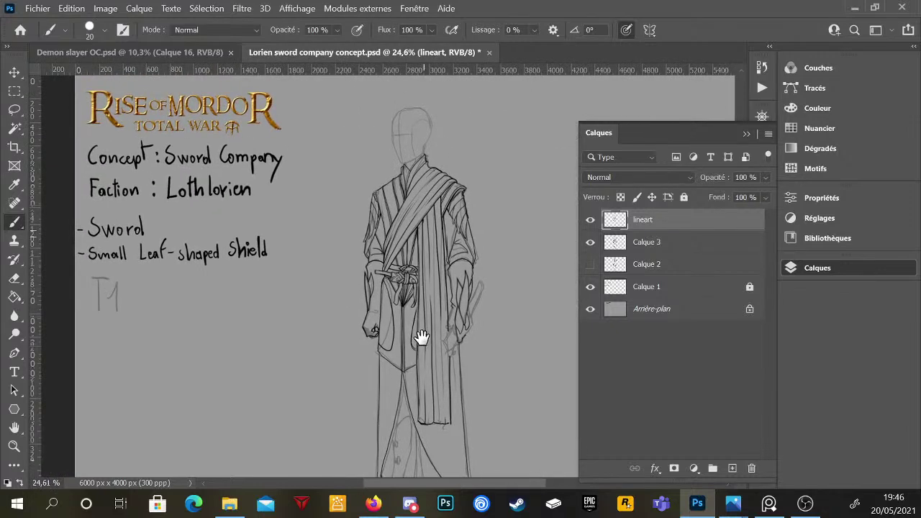
- Ink a short heavy line beside the figure's left forearm guard, between the hanging sash and the wrist
{"action": "left_click_drag", "start_coordinate": [425, 345], "coordinate": [427, 267]}
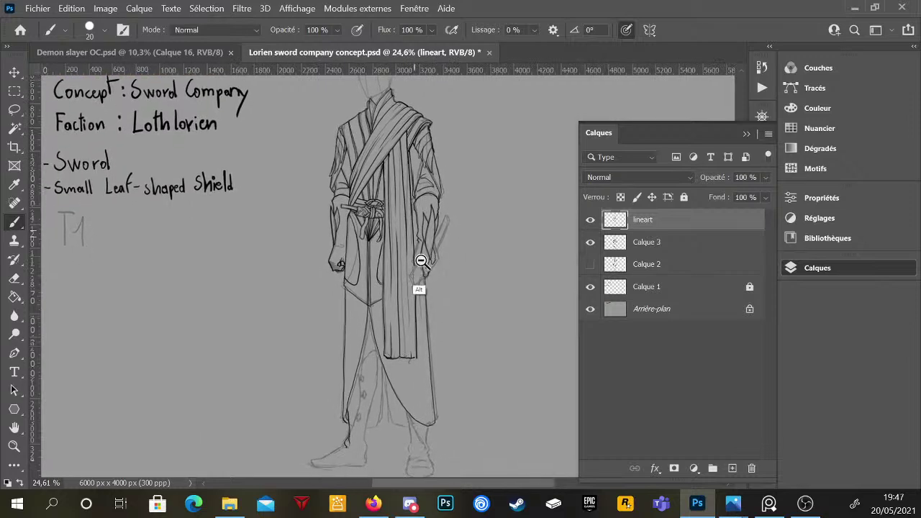
{"action": "scroll", "coordinate": [421, 260], "scroll_direction": "up", "scroll_amount": 3}
{"action": "left_click_drag", "start_coordinate": [424, 218], "coordinate": [413, 266]}
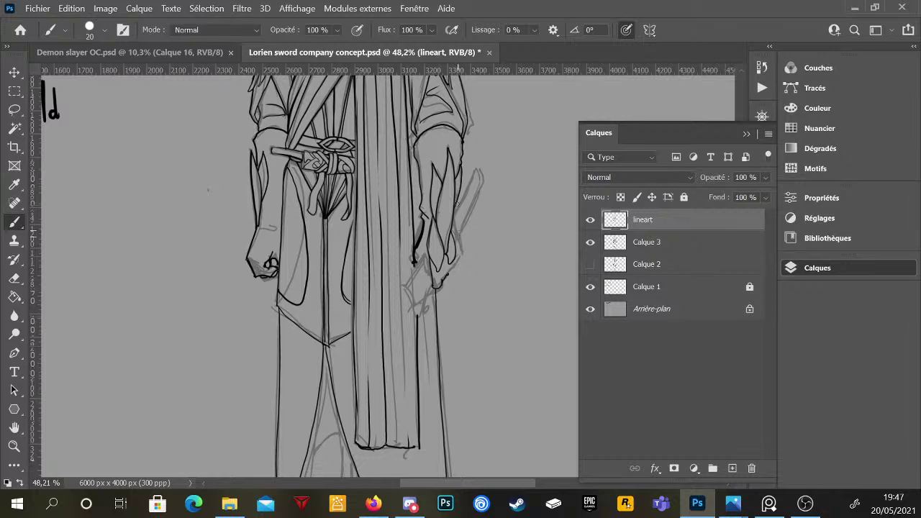
{"action": "left_click_drag", "start_coordinate": [454, 213], "coordinate": [458, 256]}
- Ink the front edge of the figure's right boot from the ankle up and its curved top in the robe opening
{"action": "scroll", "coordinate": [449, 273], "scroll_direction": "down", "scroll_amount": 5}
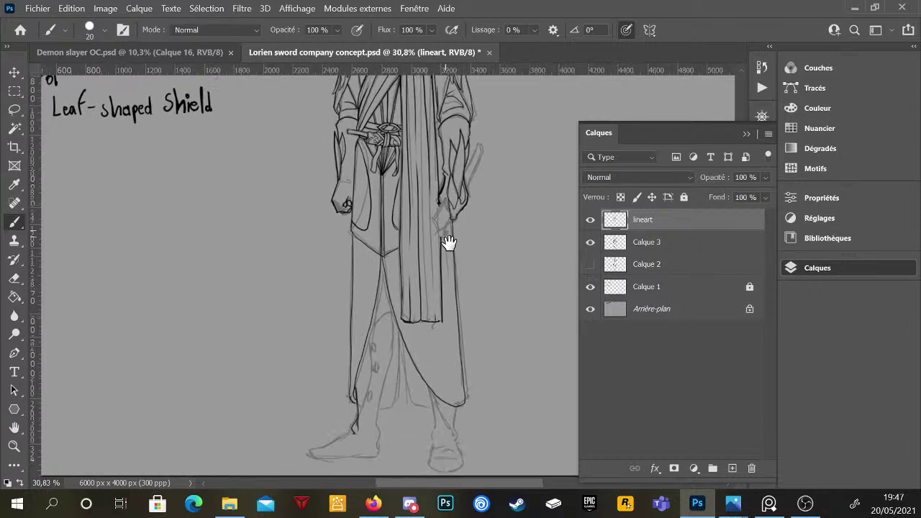
{"action": "scroll", "coordinate": [378, 365], "scroll_direction": "up", "scroll_amount": 5}
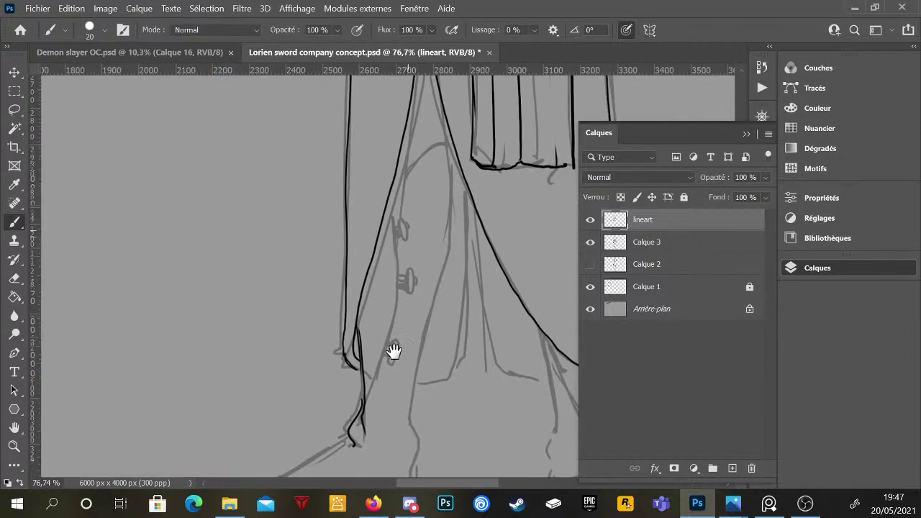
{"action": "left_click_drag", "start_coordinate": [362, 338], "coordinate": [364, 436]}
{"action": "mouse_move", "coordinate": [390, 400]}
{"action": "left_mouse_down"}
{"action": "mouse_move", "coordinate": [375, 241]}
{"action": "mouse_move", "coordinate": [409, 207]}
{"action": "mouse_move", "coordinate": [428, 209]}
{"action": "left_mouse_up"}
{"action": "scroll", "coordinate": [392, 381], "scroll_direction": "down", "scroll_amount": 2}
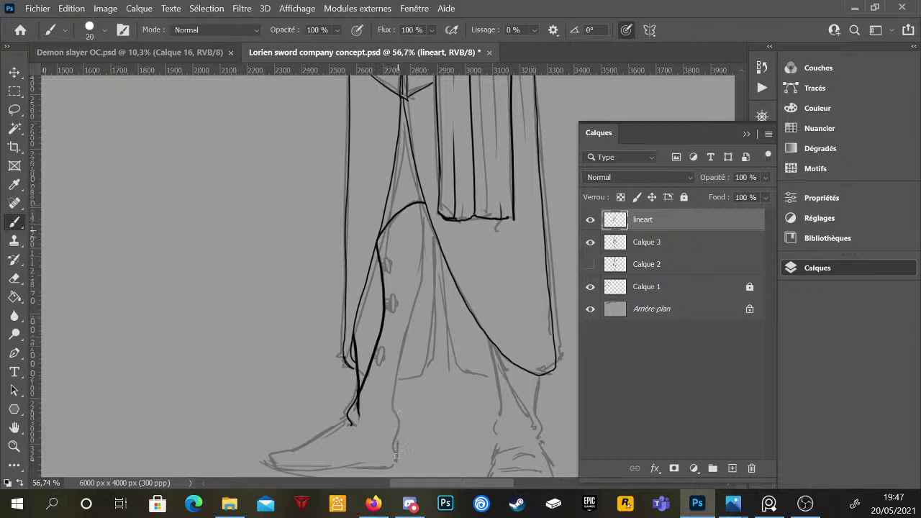
- Ink the inner side of the figure's right boot from the heel to its top, adding a short ankle crease
{"action": "left_click_drag", "start_coordinate": [394, 467], "coordinate": [398, 435]}
{"action": "left_click_drag", "start_coordinate": [392, 419], "coordinate": [395, 377]}
{"action": "left_click_drag", "start_coordinate": [394, 427], "coordinate": [394, 396]}
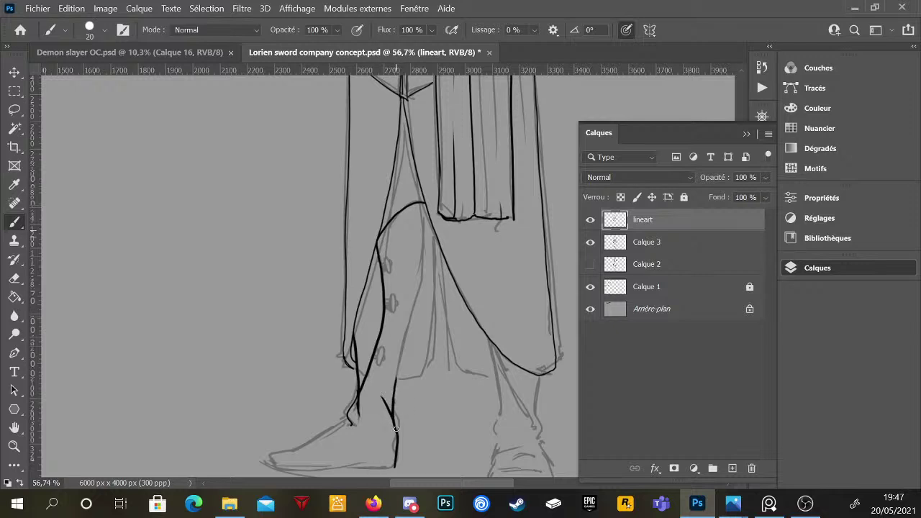
{"action": "left_click_drag", "start_coordinate": [396, 429], "coordinate": [424, 204]}
{"action": "left_click_drag", "start_coordinate": [448, 259], "coordinate": [432, 301], "text": "alt"}
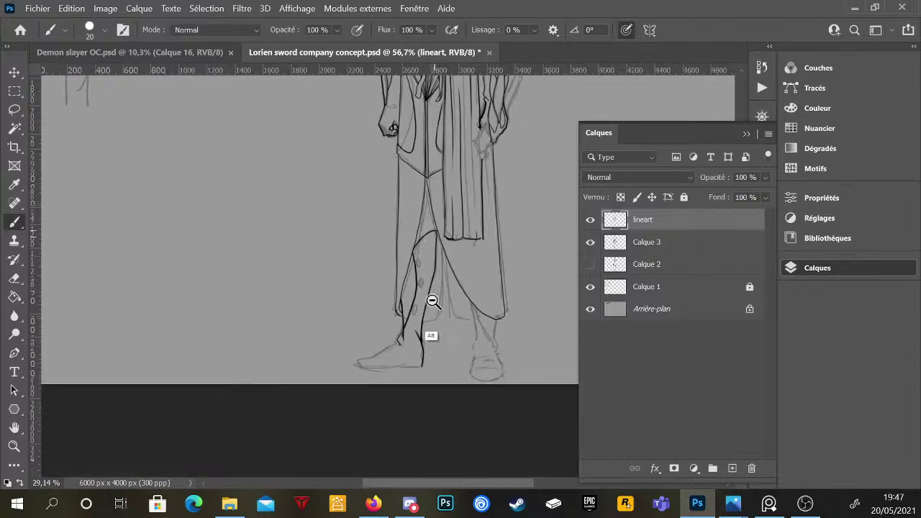
- Ink three small round buttons down the front opening of the figure's right boot, each with a smaller circle inside
{"action": "scroll", "coordinate": [433, 301], "scroll_direction": "up", "scroll_amount": 5}
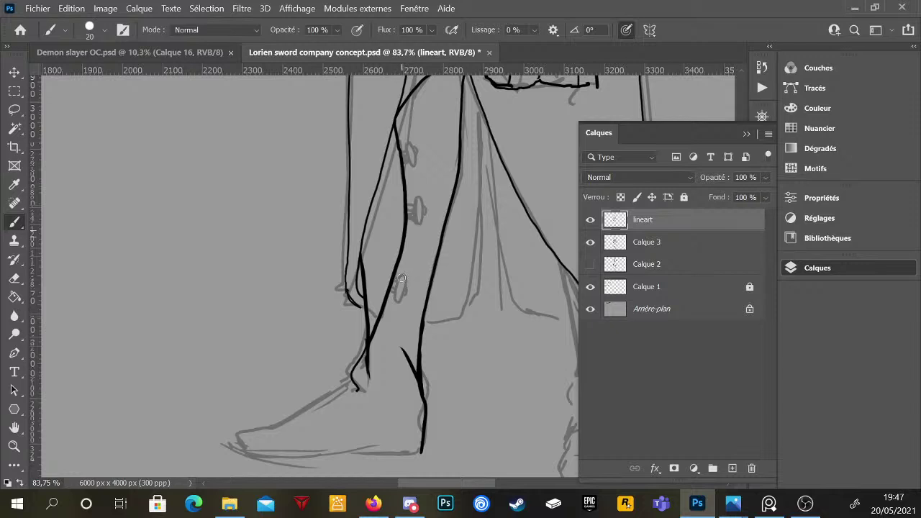
{"action": "left_click_drag", "start_coordinate": [400, 283], "coordinate": [403, 285]}
{"action": "key", "text": "ctrl+z"}
{"action": "key", "text": "ctrl+z"}
{"action": "key", "text": "ctrl+z"}
{"action": "left_click_drag", "start_coordinate": [402, 288], "coordinate": [400, 288]}
{"action": "left_click_drag", "start_coordinate": [416, 213], "coordinate": [419, 215]}
{"action": "left_click_drag", "start_coordinate": [411, 151], "coordinate": [413, 156]}
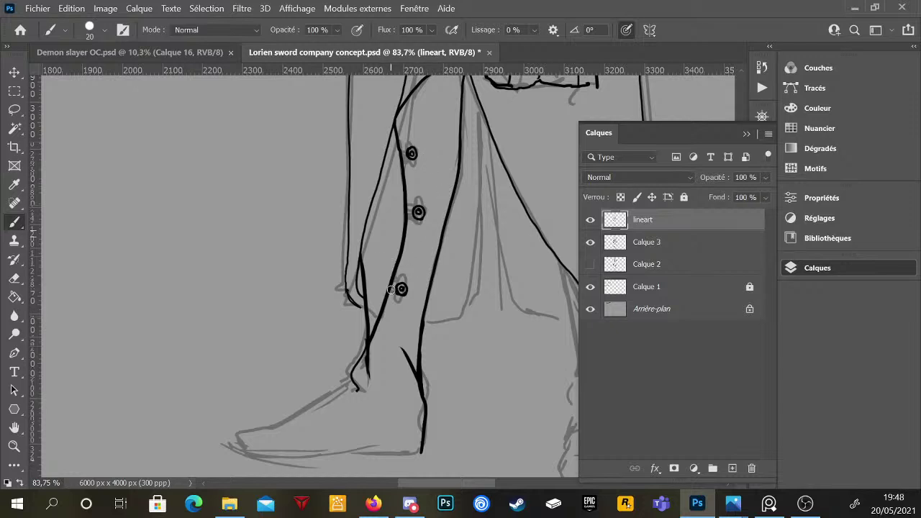
- Ink short fastening loops joining the three buttons to the edge of the right boot's opening
{"action": "left_click_drag", "start_coordinate": [391, 288], "coordinate": [399, 285]}
{"action": "left_click_drag", "start_coordinate": [407, 215], "coordinate": [413, 212]}
{"action": "left_click_drag", "start_coordinate": [408, 153], "coordinate": [412, 152]}
- Ink the rear robe panels visible between the legs, with a central slit and rounded corners along the hem
{"action": "left_click", "coordinate": [492, 365], "text": "alt"}
{"action": "left_click_drag", "start_coordinate": [493, 399], "coordinate": [389, 367]}
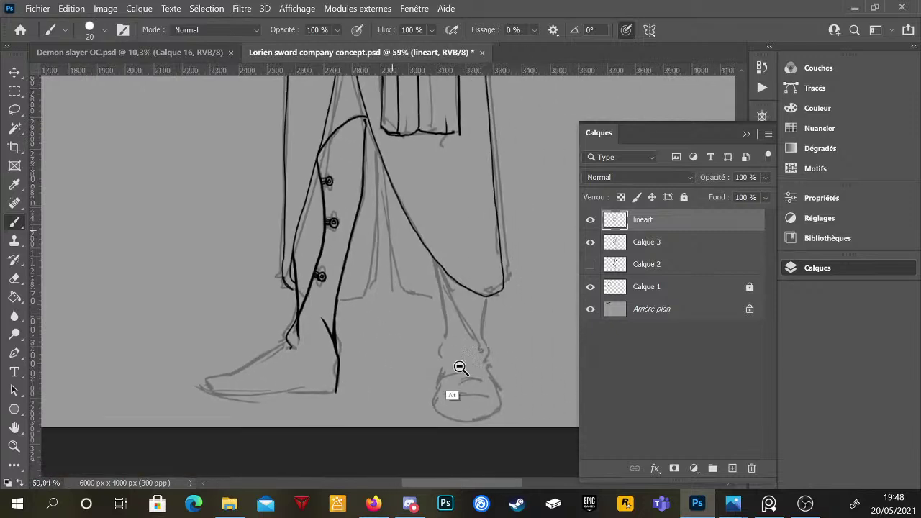
{"action": "left_click", "coordinate": [461, 368], "text": "alt"}
{"action": "left_click_drag", "start_coordinate": [463, 329], "coordinate": [451, 341]}
{"action": "mouse_move", "coordinate": [352, 322]}
{"action": "left_mouse_down"}
{"action": "mouse_move", "coordinate": [360, 336]}
{"action": "mouse_move", "coordinate": [378, 332]}
{"action": "mouse_move", "coordinate": [391, 218]}
{"action": "mouse_move", "coordinate": [402, 319]}
{"action": "left_mouse_up"}
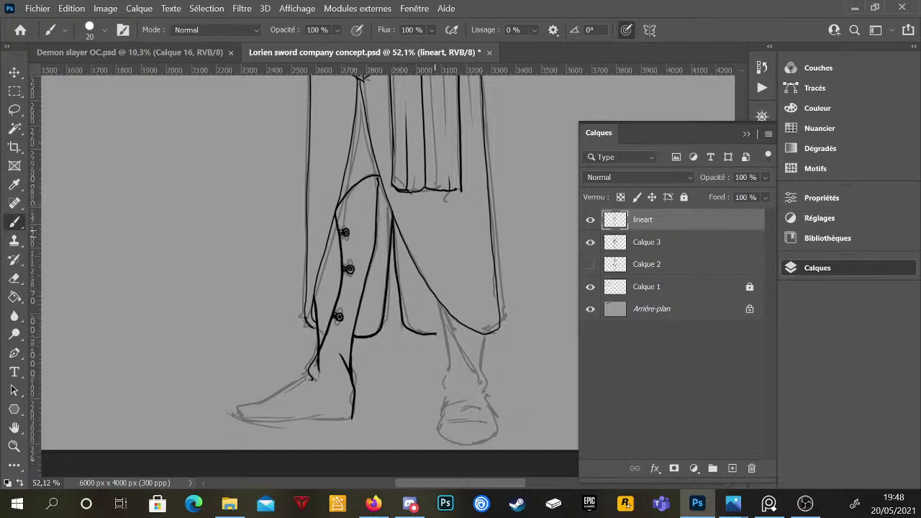
{"action": "key", "text": "ctrl+z"}
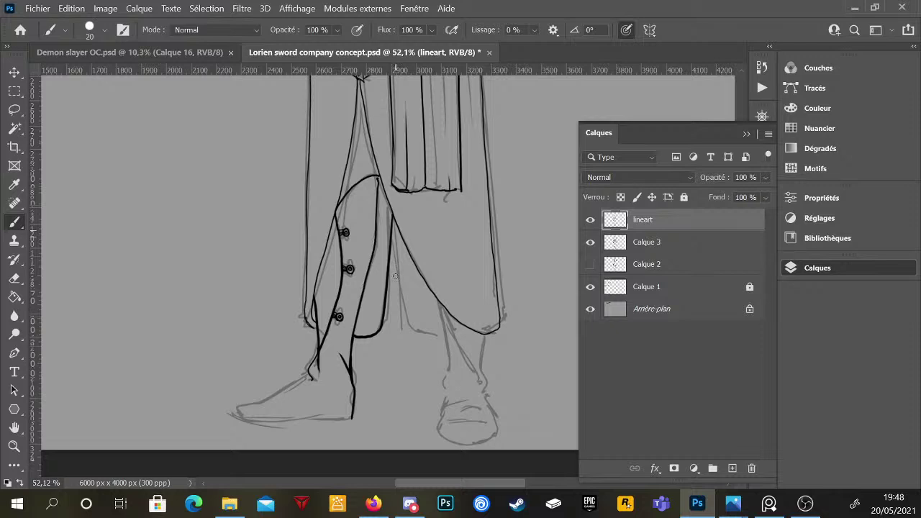
{"action": "left_click_drag", "start_coordinate": [392, 214], "coordinate": [407, 322]}
{"action": "key", "text": "ctrl+z"}
{"action": "mouse_move", "coordinate": [393, 212]}
{"action": "left_mouse_down"}
{"action": "mouse_move", "coordinate": [406, 312]}
{"action": "mouse_move", "coordinate": [433, 338]}
{"action": "left_mouse_up"}
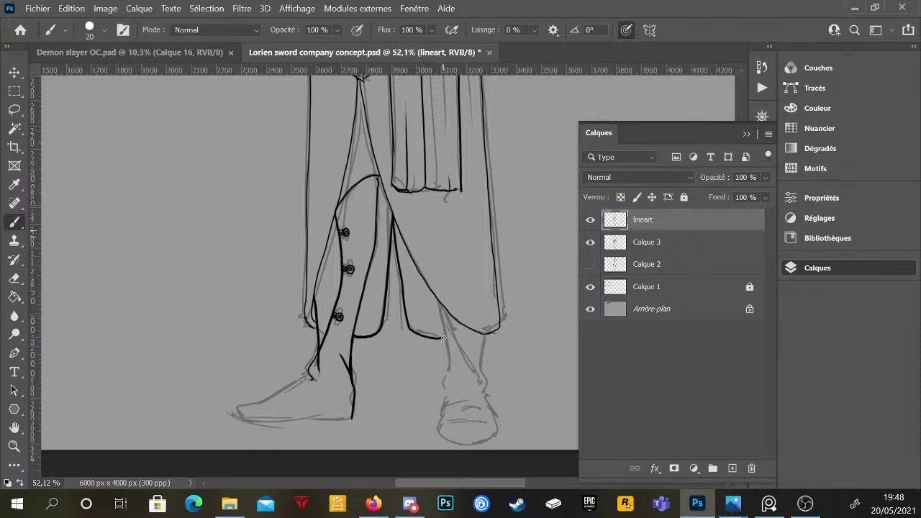
- Erase the upper part of the rear robe slit's line nearer the left boot and redraw that edge more cleanly
{"action": "key", "text": "e"}
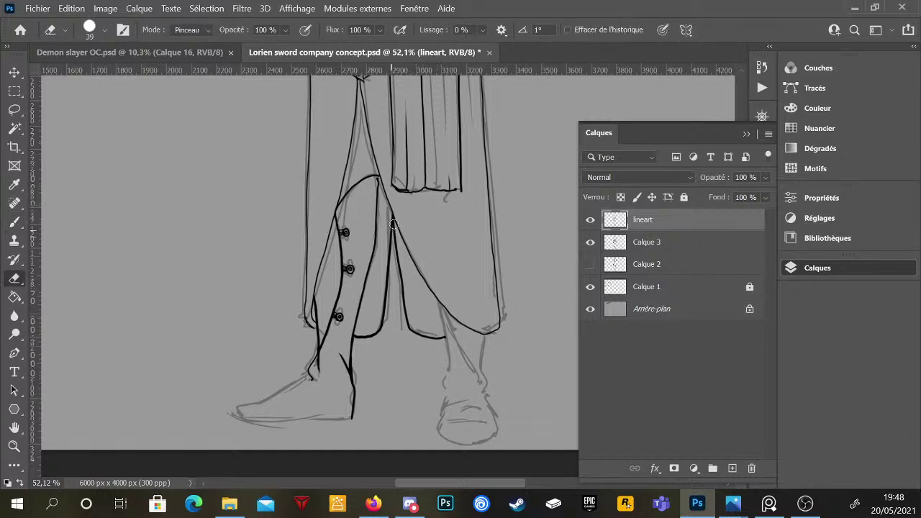
{"action": "mouse_move", "coordinate": [394, 223]}
{"action": "left_mouse_down"}
{"action": "mouse_move", "coordinate": [390, 213]}
{"action": "mouse_move", "coordinate": [396, 268]}
{"action": "left_mouse_up"}
{"action": "key", "text": "b"}
{"action": "key", "text": "ctrl+z"}
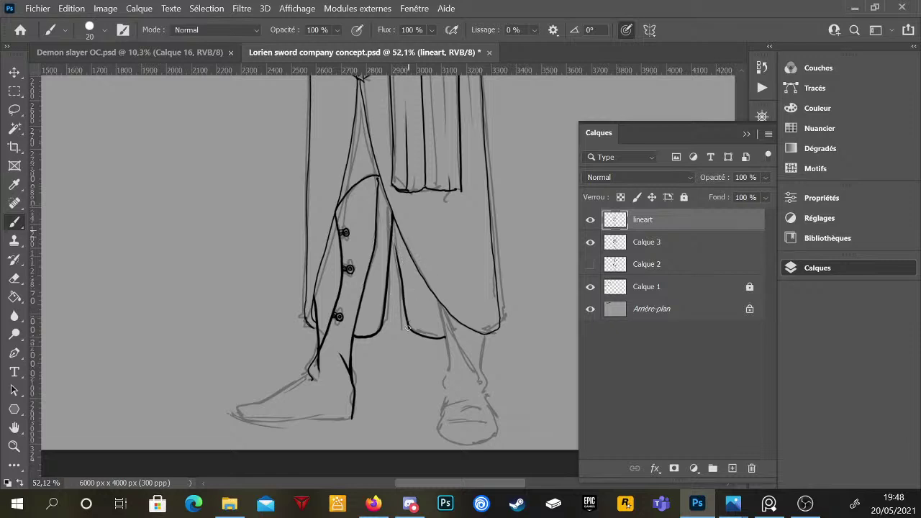
{"action": "left_click_drag", "start_coordinate": [408, 329], "coordinate": [395, 221]}
- Ink the figure's left boot below the robe hem, with its diagonal overlap, rounded front-facing toe and instep creases
{"action": "mouse_move", "coordinate": [462, 324]}
{"action": "left_mouse_down"}
{"action": "mouse_move", "coordinate": [447, 303]}
{"action": "mouse_move", "coordinate": [444, 319]}
{"action": "mouse_move", "coordinate": [464, 355]}
{"action": "mouse_move", "coordinate": [471, 317]}
{"action": "left_mouse_up"}
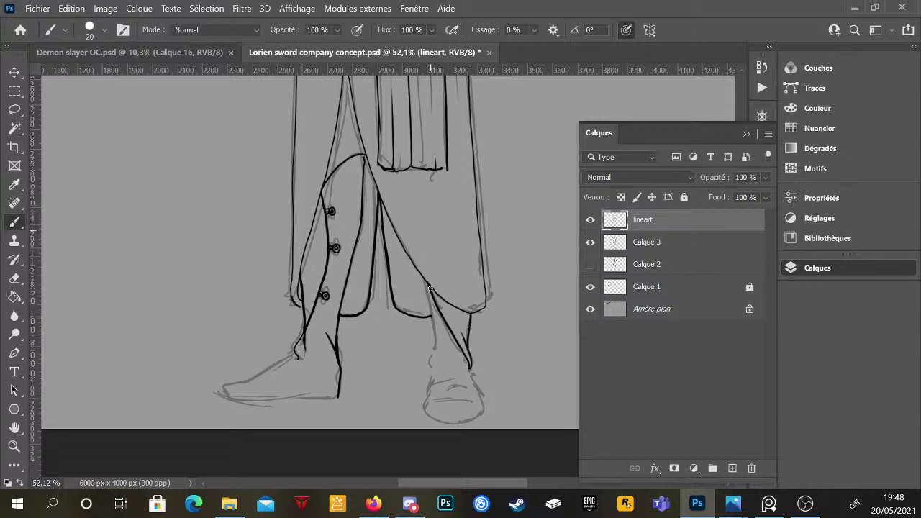
{"action": "mouse_move", "coordinate": [424, 280]}
{"action": "left_mouse_down"}
{"action": "mouse_move", "coordinate": [436, 329]}
{"action": "mouse_move", "coordinate": [432, 377]}
{"action": "mouse_move", "coordinate": [476, 388]}
{"action": "mouse_move", "coordinate": [482, 407]}
{"action": "left_mouse_up"}
{"action": "mouse_move", "coordinate": [431, 374]}
{"action": "left_mouse_down"}
{"action": "mouse_move", "coordinate": [425, 405]}
{"action": "mouse_move", "coordinate": [422, 379]}
{"action": "mouse_move", "coordinate": [422, 408]}
{"action": "mouse_move", "coordinate": [448, 414]}
{"action": "mouse_move", "coordinate": [426, 407]}
{"action": "mouse_move", "coordinate": [436, 418]}
{"action": "mouse_move", "coordinate": [474, 419]}
{"action": "mouse_move", "coordinate": [430, 408]}
{"action": "mouse_move", "coordinate": [482, 408]}
{"action": "mouse_move", "coordinate": [477, 415]}
{"action": "mouse_move", "coordinate": [440, 400]}
{"action": "mouse_move", "coordinate": [468, 402]}
{"action": "left_mouse_up"}
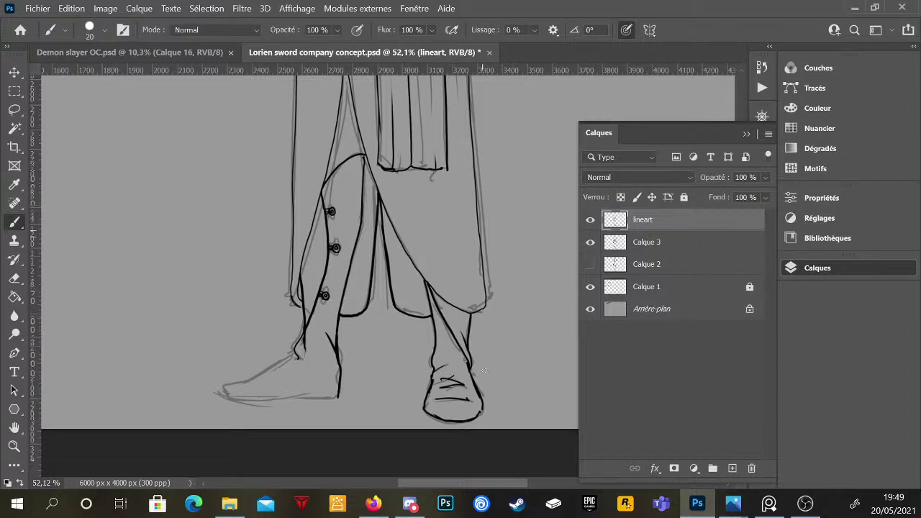
- Ink the foot of the figure's right boot, from the ankle along the instep to the pointed toe and flat sole
{"action": "scroll", "coordinate": [486, 373], "scroll_direction": "down", "scroll_amount": 3}
{"action": "left_click_drag", "start_coordinate": [453, 303], "coordinate": [443, 386]}
{"action": "left_click_drag", "start_coordinate": [459, 336], "coordinate": [446, 335]}
{"action": "left_click_drag", "start_coordinate": [455, 282], "coordinate": [446, 336]}
{"action": "scroll", "coordinate": [443, 331], "scroll_direction": "down", "scroll_amount": 2}
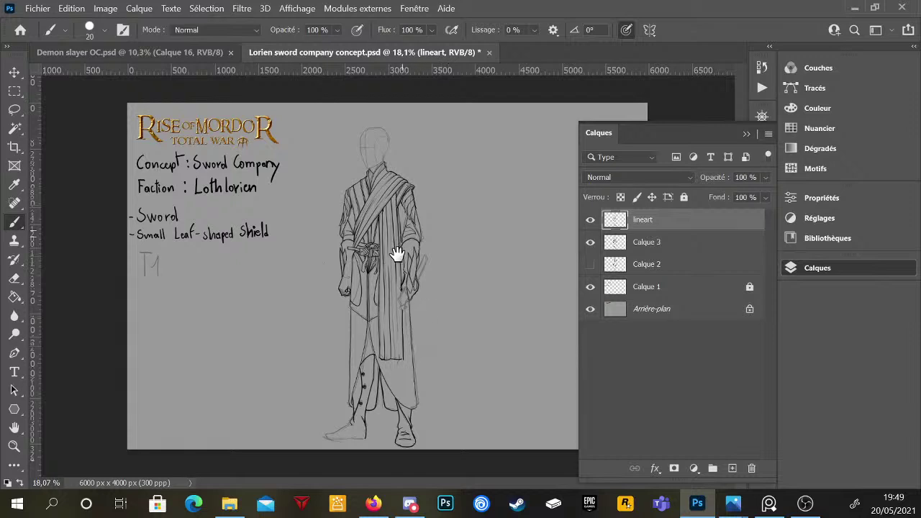
{"action": "scroll", "coordinate": [408, 282], "scroll_direction": "up", "scroll_amount": 1}
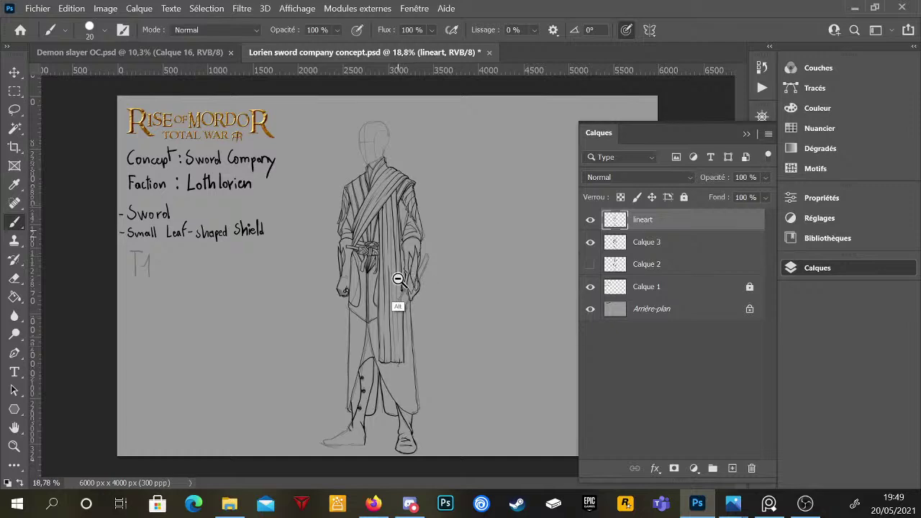
{"action": "scroll", "coordinate": [404, 281], "scroll_direction": "up", "scroll_amount": 2}
{"action": "scroll", "coordinate": [346, 434], "scroll_direction": "up", "scroll_amount": 4}
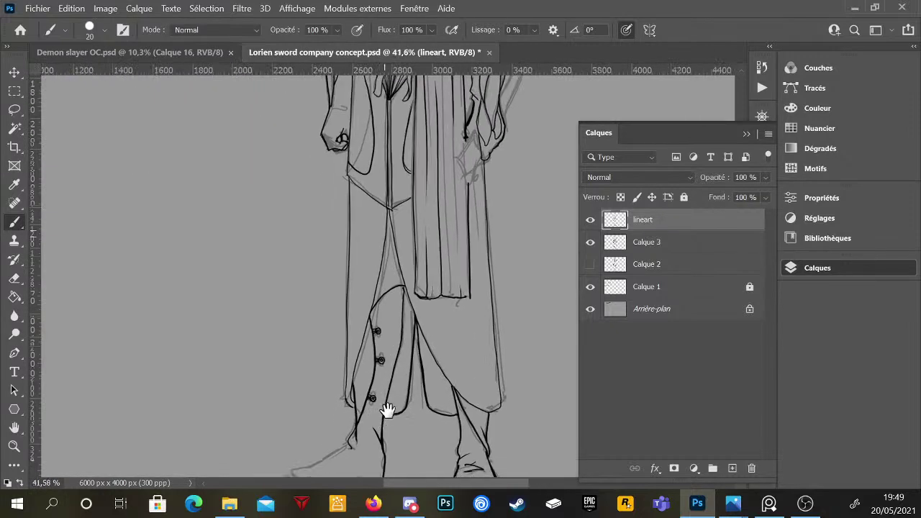
{"action": "left_click_drag", "start_coordinate": [390, 317], "coordinate": [353, 340]}
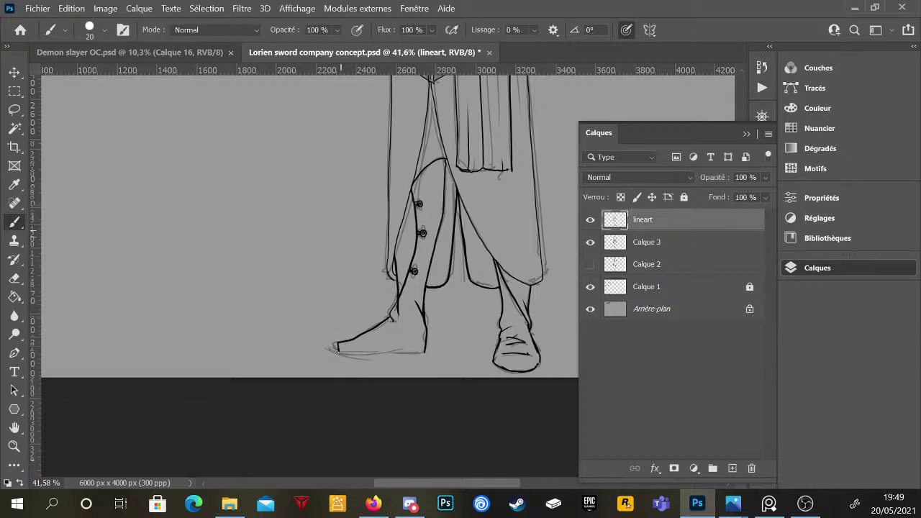
{"action": "mouse_move", "coordinate": [353, 355]}
{"action": "left_mouse_down"}
{"action": "mouse_move", "coordinate": [390, 351]}
{"action": "mouse_move", "coordinate": [346, 352]}
{"action": "mouse_move", "coordinate": [421, 352]}
{"action": "left_mouse_up"}
- Erase the excess lower end of the heavy line between the hanging sash and the figure's left wrist
{"action": "scroll", "coordinate": [484, 304], "scroll_direction": "down", "scroll_amount": 3}
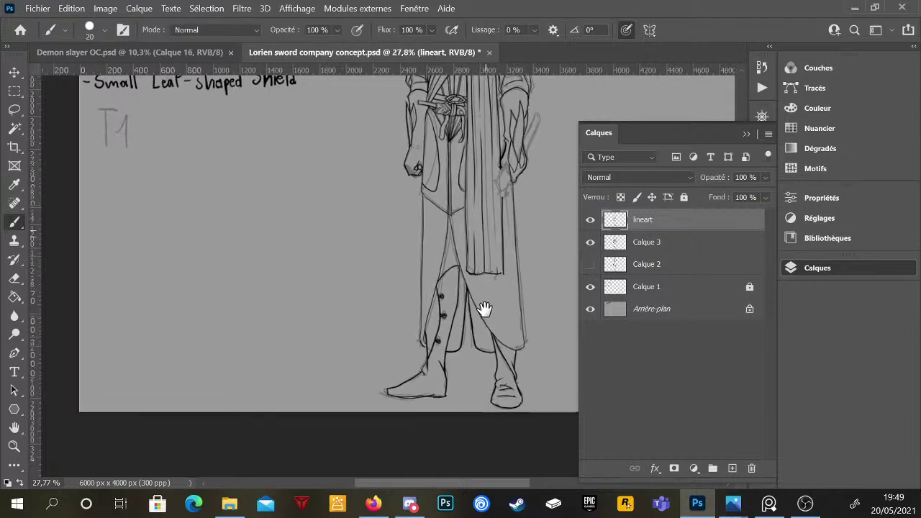
{"action": "scroll", "coordinate": [455, 291], "scroll_direction": "up", "scroll_amount": 4}
{"action": "scroll", "coordinate": [477, 280], "scroll_direction": "down", "scroll_amount": 5}
{"action": "left_click_drag", "start_coordinate": [473, 234], "coordinate": [447, 330]}
{"action": "left_click_drag", "start_coordinate": [464, 274], "coordinate": [456, 255]}
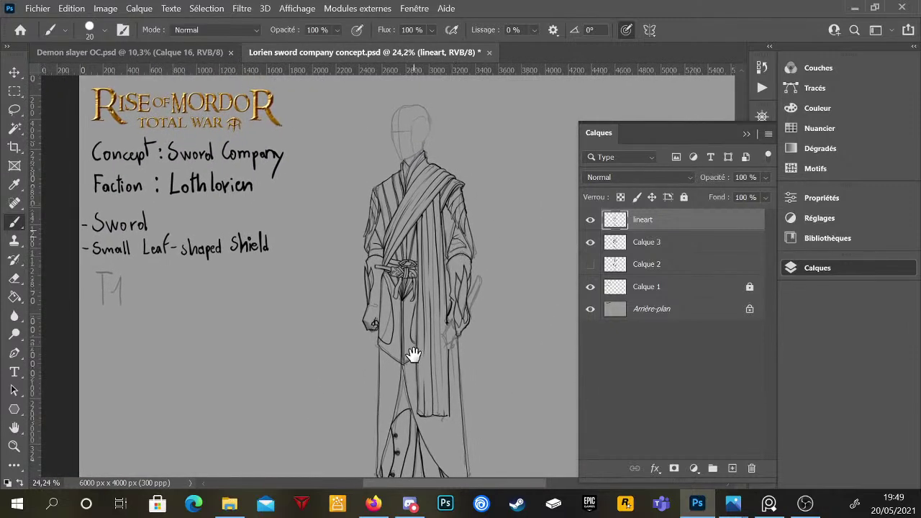
{"action": "scroll", "coordinate": [464, 308], "scroll_direction": "up", "scroll_amount": 4}
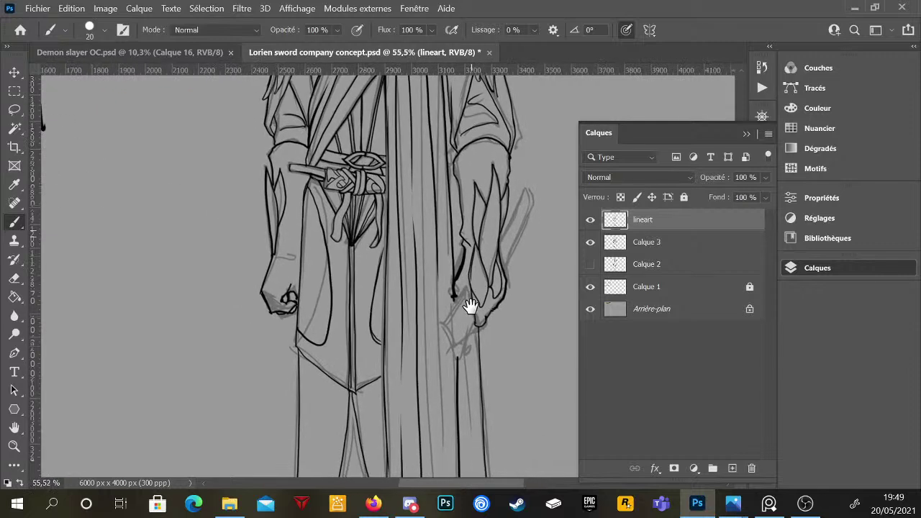
{"action": "key", "text": "e"}
{"action": "mouse_move", "coordinate": [455, 295]}
{"action": "left_mouse_down"}
{"action": "mouse_move", "coordinate": [478, 238]}
{"action": "mouse_move", "coordinate": [467, 257]}
{"action": "mouse_move", "coordinate": [473, 288]}
{"action": "mouse_move", "coordinate": [453, 303]}
{"action": "left_mouse_up"}
{"action": "key", "text": "b"}
- Ink a small button at the top of the figure's left boot, just below the robe's curved opening
{"action": "scroll", "coordinate": [471, 316], "scroll_direction": "down", "scroll_amount": 3}
{"action": "scroll", "coordinate": [468, 295], "scroll_direction": "down", "scroll_amount": 5}
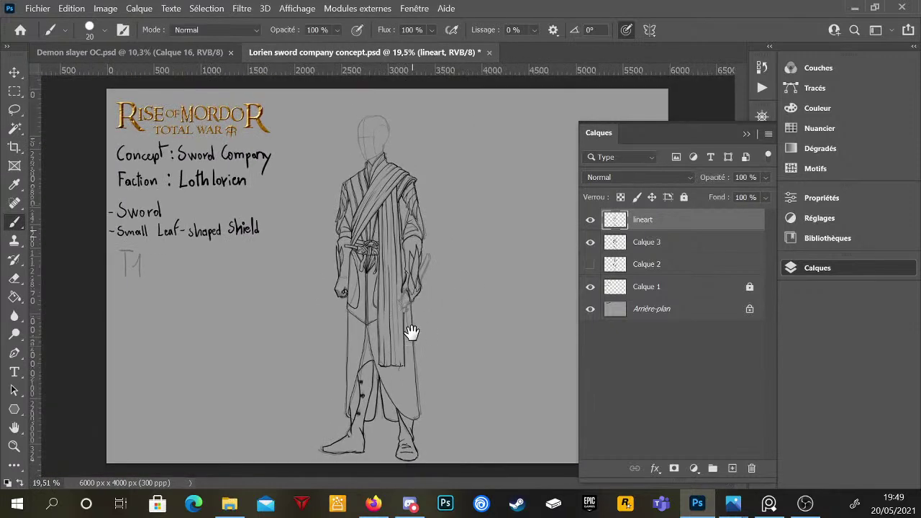
{"action": "scroll", "coordinate": [413, 321], "scroll_direction": "up", "scroll_amount": 1}
{"action": "left_click_drag", "start_coordinate": [413, 321], "coordinate": [414, 300]}
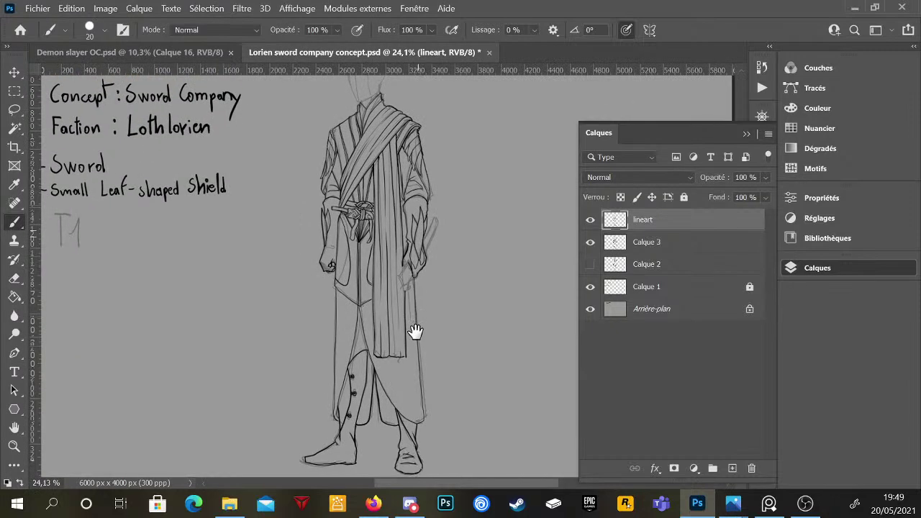
{"action": "scroll", "coordinate": [411, 391], "scroll_direction": "down", "scroll_amount": 3}
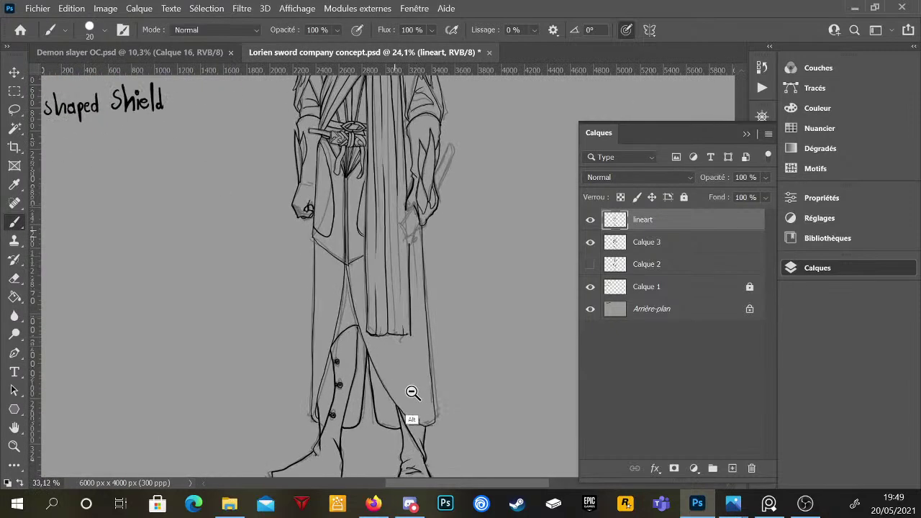
{"action": "scroll", "coordinate": [419, 366], "scroll_direction": "up", "scroll_amount": 1}
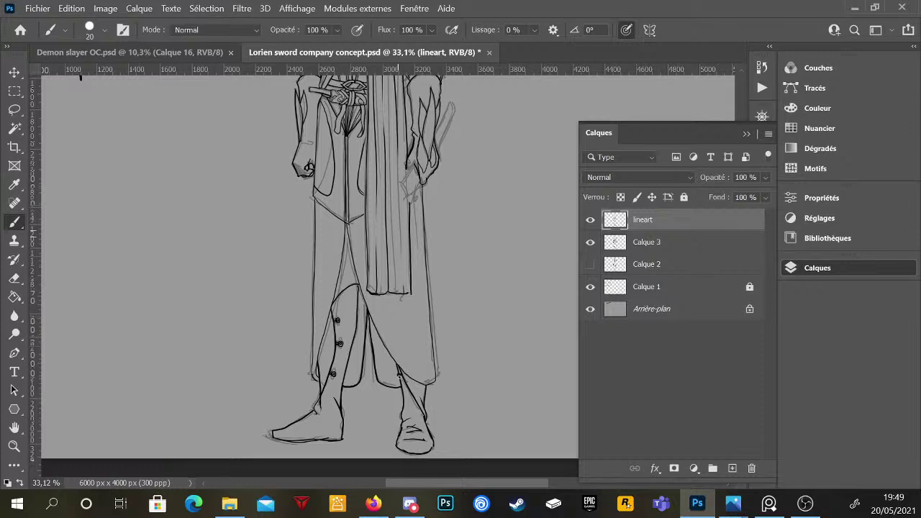
{"action": "scroll", "coordinate": [418, 389], "scroll_direction": "down", "scroll_amount": 3}
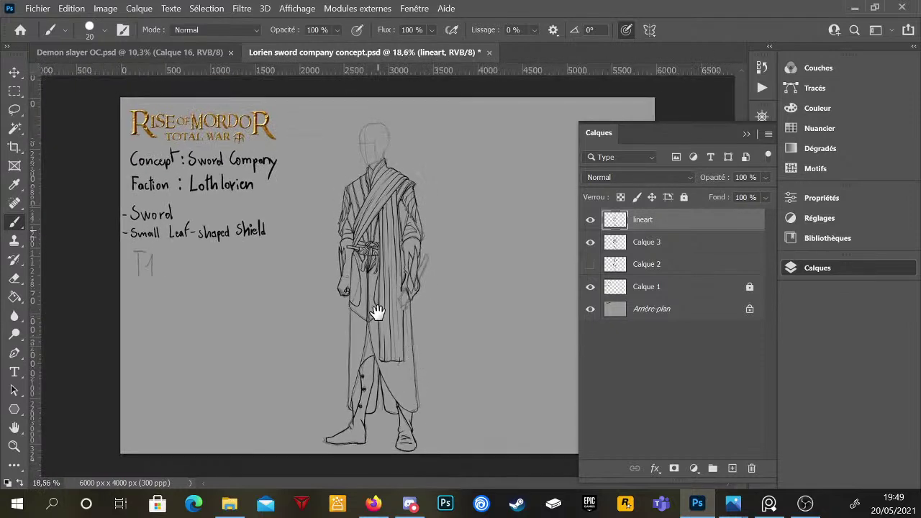
{"action": "scroll", "coordinate": [399, 281], "scroll_direction": "up", "scroll_amount": 1}
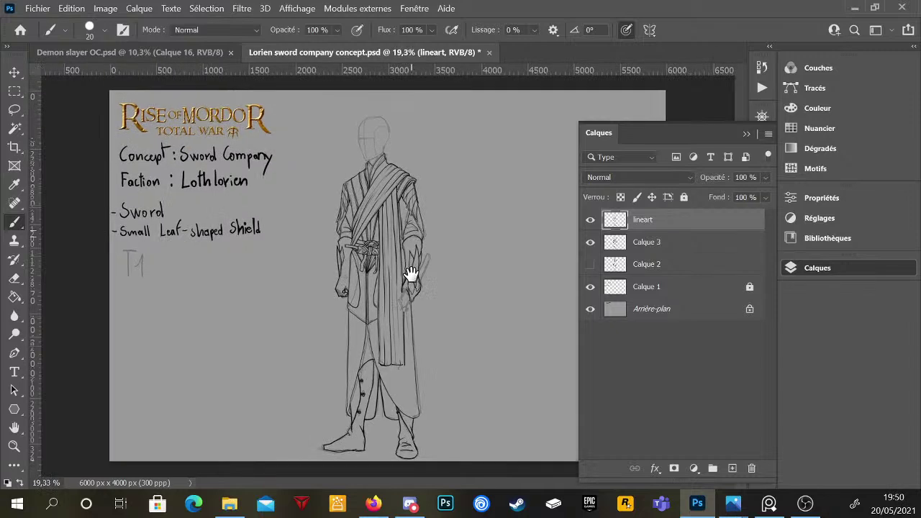
- Ink the diamond-shaped piece beside the figure's left hand and the narrow rod projecting behind the left forearm
{"action": "scroll", "coordinate": [399, 248], "scroll_direction": "up", "scroll_amount": 1}
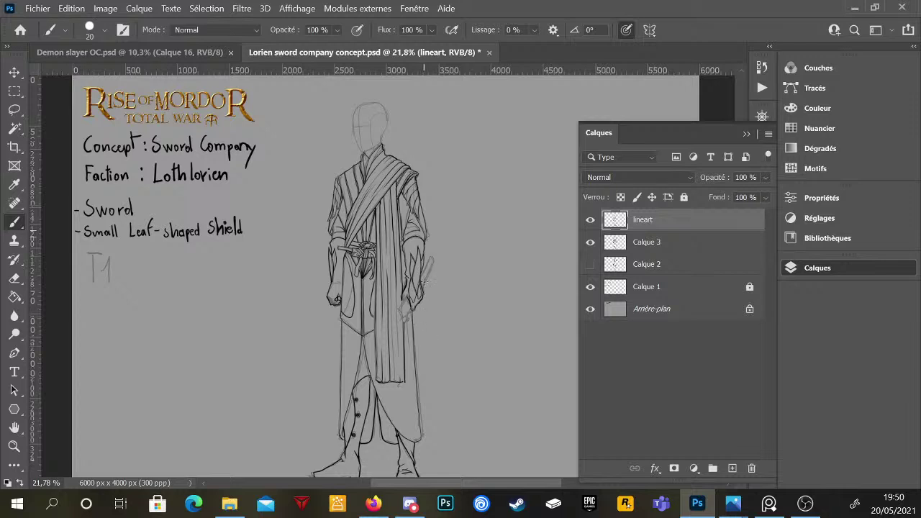
{"action": "scroll", "coordinate": [436, 229], "scroll_direction": "up", "scroll_amount": 3}
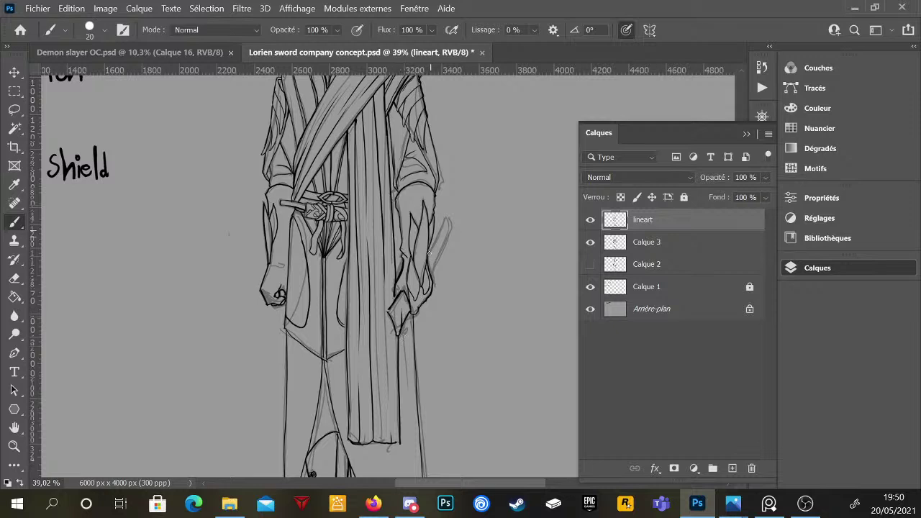
{"action": "left_click_drag", "start_coordinate": [447, 219], "coordinate": [429, 257]}
{"action": "key", "text": "ctrl+z"}
{"action": "left_click_drag", "start_coordinate": [447, 221], "coordinate": [433, 265]}
{"action": "scroll", "coordinate": [435, 320], "scroll_direction": "down", "scroll_amount": 5}
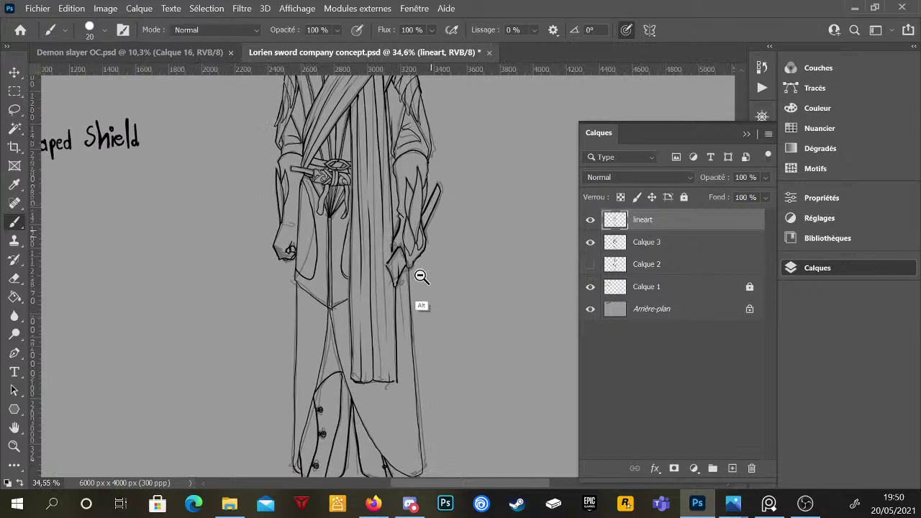
{"action": "scroll", "coordinate": [421, 268], "scroll_direction": "down", "scroll_amount": 3}
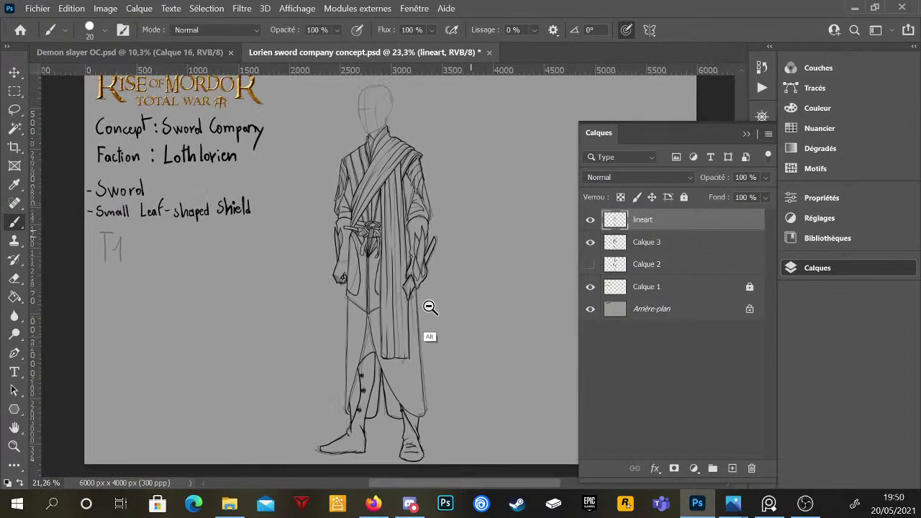
{"action": "left_click_drag", "start_coordinate": [431, 293], "coordinate": [426, 305]}
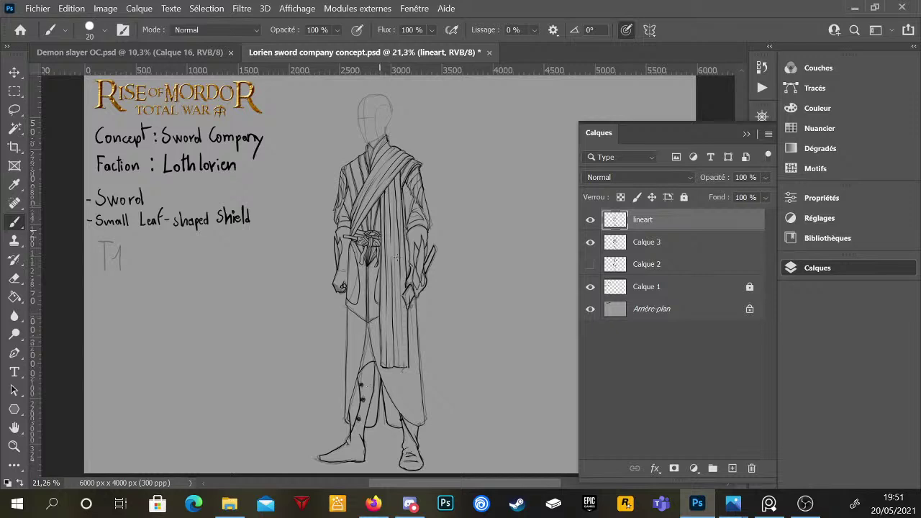
- Set the brush size to 13 px for inking the figure's head
{"action": "scroll", "coordinate": [370, 137], "scroll_direction": "up", "scroll_amount": 4}
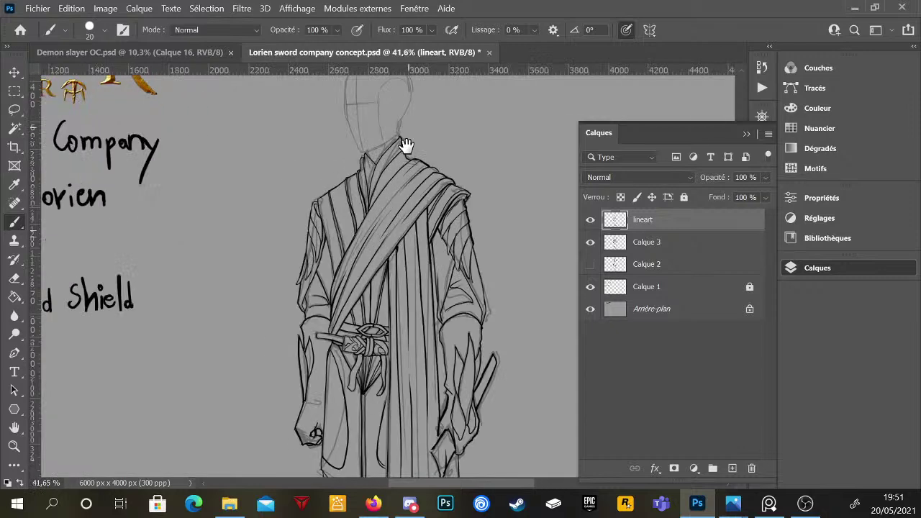
{"action": "scroll", "coordinate": [411, 222], "scroll_direction": "up", "scroll_amount": 3}
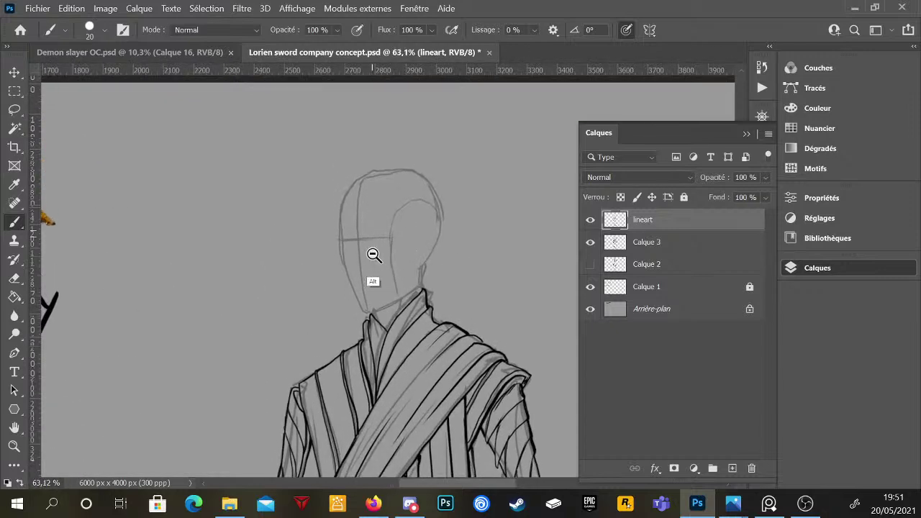
{"action": "scroll", "coordinate": [386, 246], "scroll_direction": "up", "scroll_amount": 1}
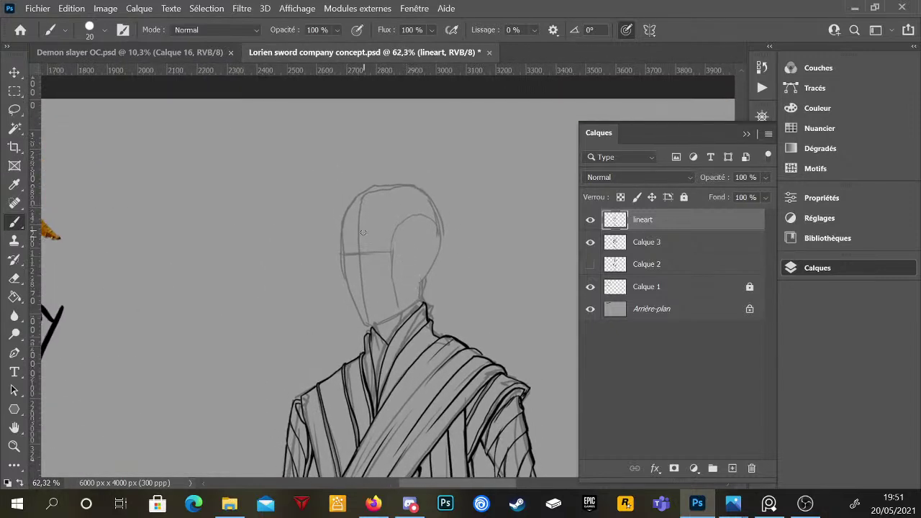
{"action": "right_click", "coordinate": [364, 258]}
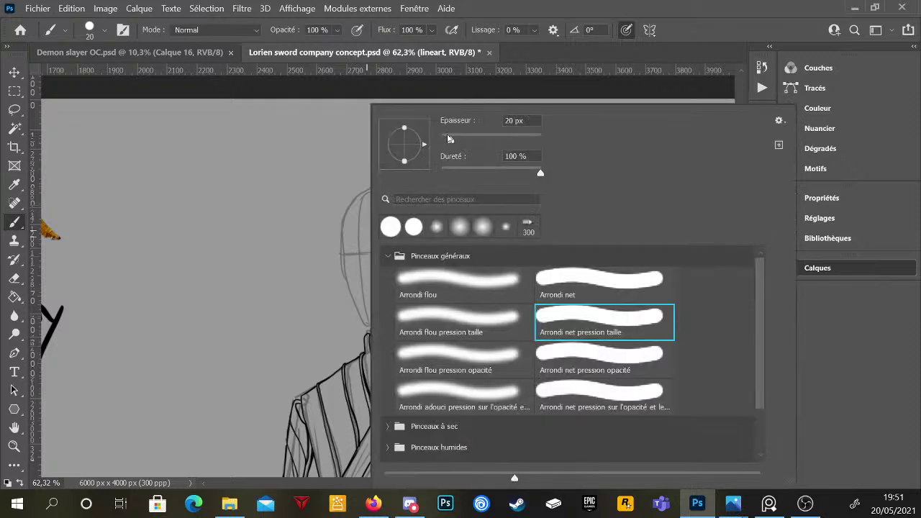
{"action": "left_click_drag", "start_coordinate": [447, 140], "coordinate": [445, 140]}
{"action": "left_click", "coordinate": [343, 256]}
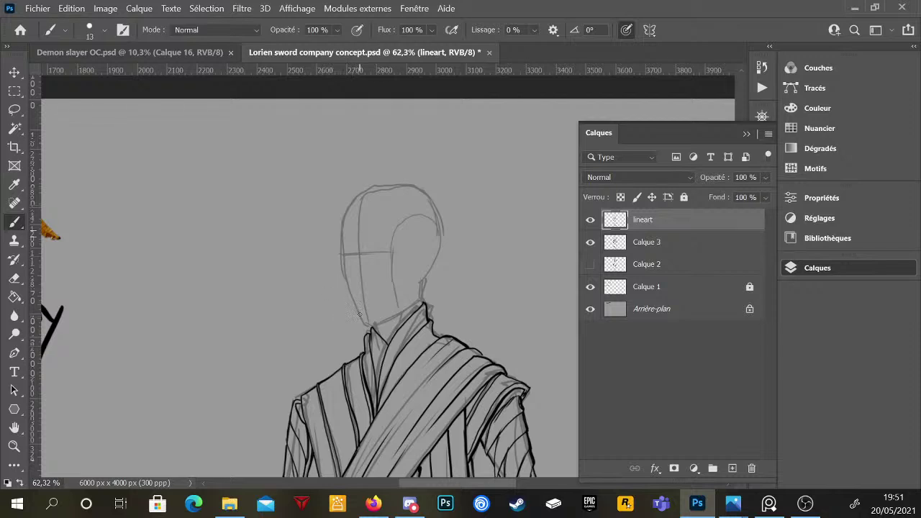
- Replace the short diagonal line inside the collar with a steeper stroke running down to the front overlap
{"action": "left_click_drag", "start_coordinate": [363, 346], "coordinate": [409, 271]}
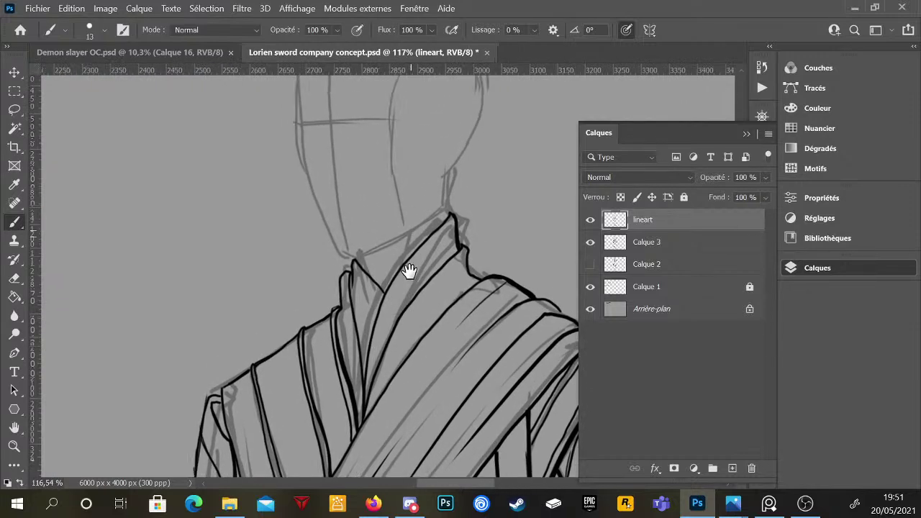
{"action": "key", "text": "e"}
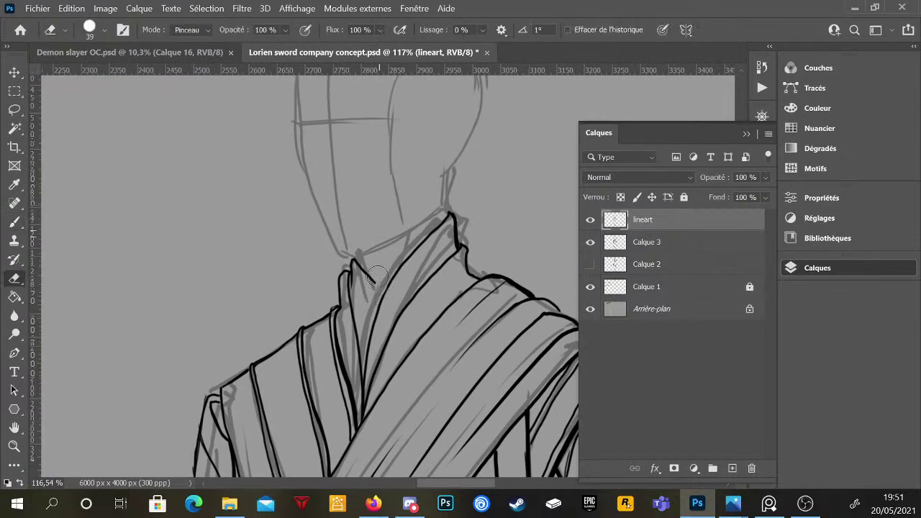
{"action": "key", "text": "b"}
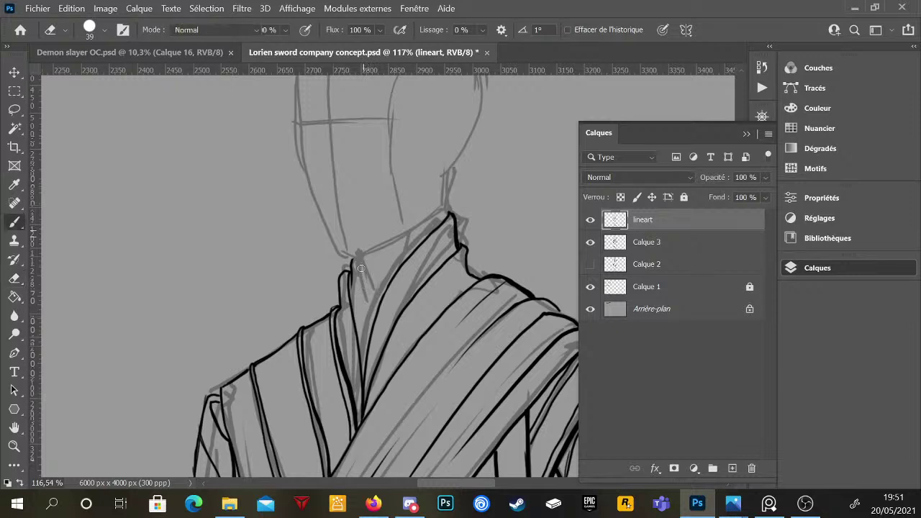
{"action": "left_click_drag", "start_coordinate": [353, 260], "coordinate": [370, 336]}
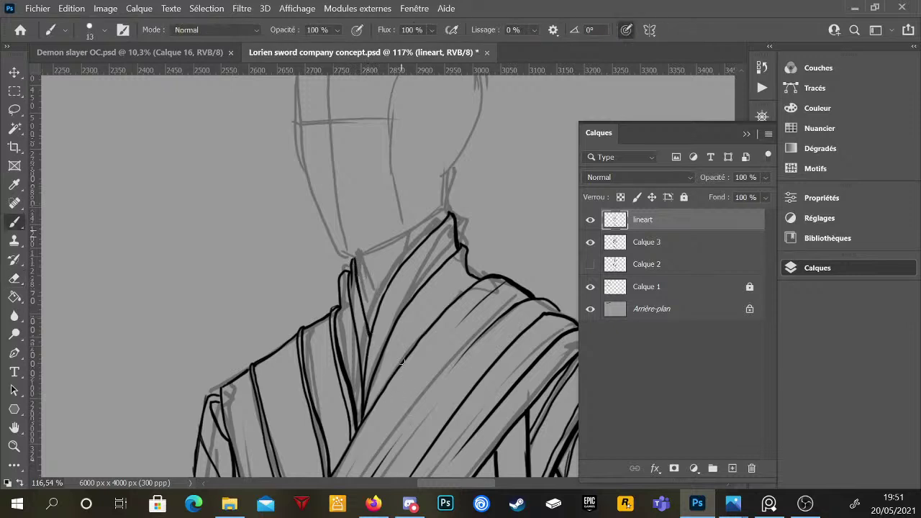
{"action": "left_click_drag", "start_coordinate": [444, 311], "coordinate": [423, 320]}
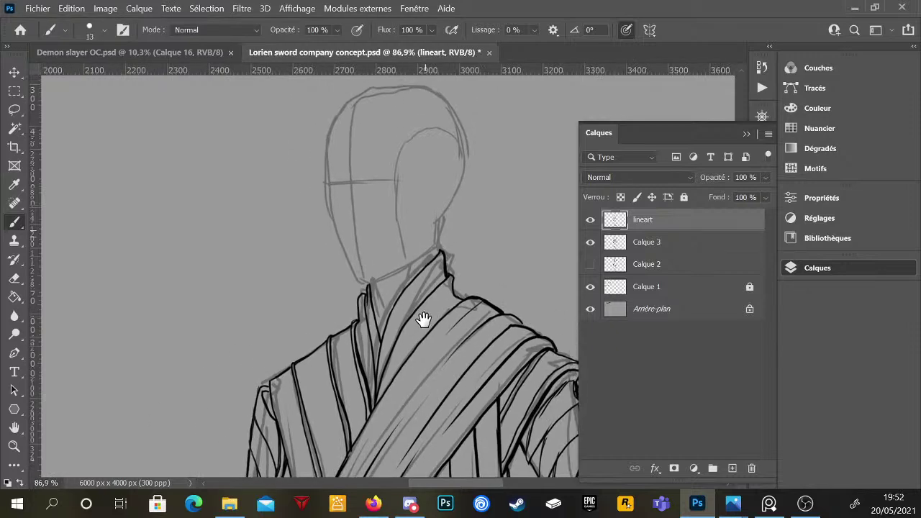
- Clean up the pointed tip of the inner collar just below the chin
{"action": "scroll", "coordinate": [362, 287], "scroll_direction": "up", "scroll_amount": 3}
{"action": "key", "text": "e"}
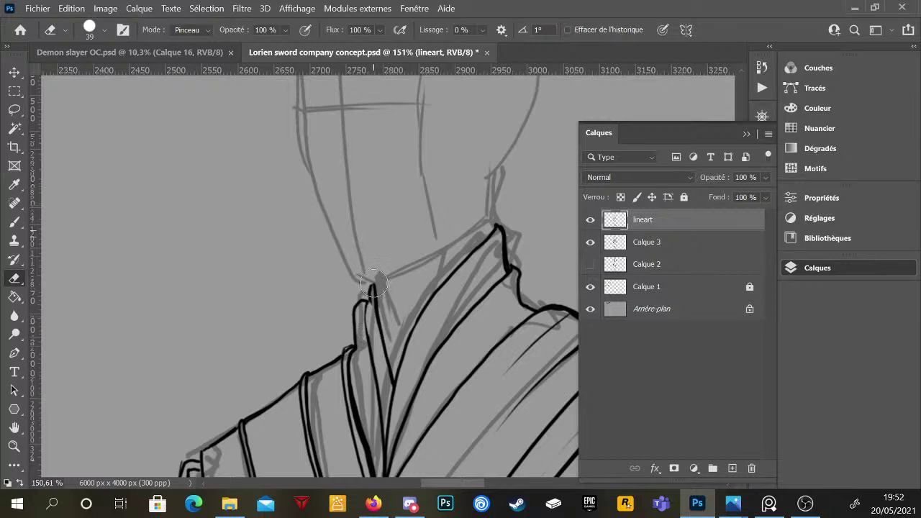
{"action": "key", "text": "b"}
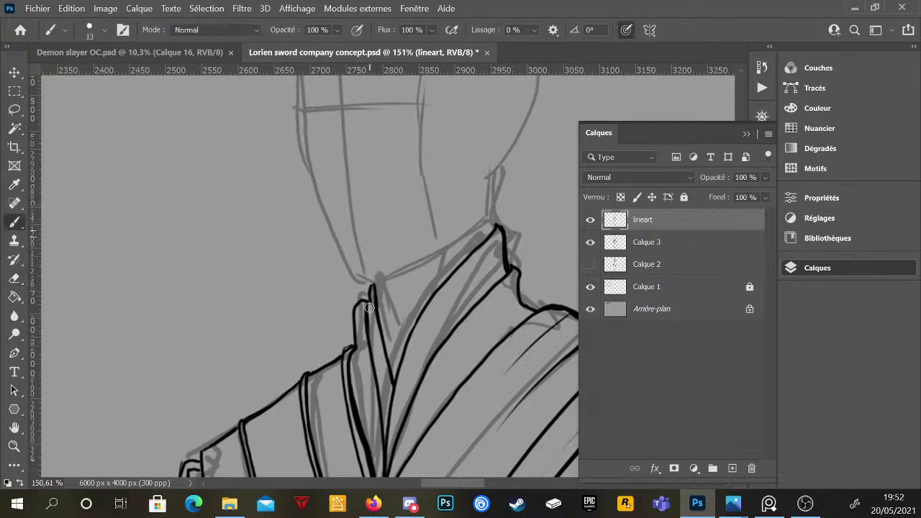
{"action": "left_click_drag", "start_coordinate": [425, 335], "coordinate": [410, 315]}
{"action": "scroll", "coordinate": [411, 314], "scroll_direction": "down", "scroll_amount": 3}
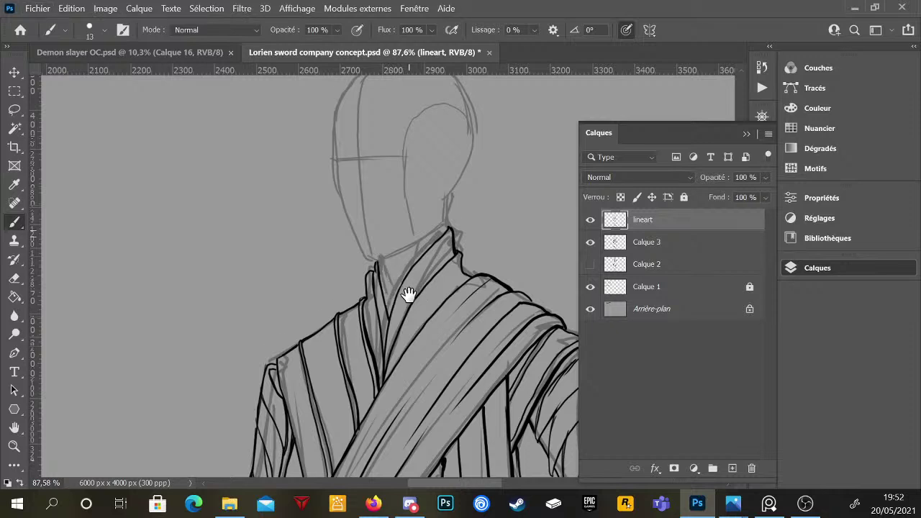
{"action": "mouse_move", "coordinate": [407, 298]}
{"action": "left_mouse_down"}
{"action": "mouse_move", "coordinate": [407, 267]}
{"action": "mouse_move", "coordinate": [411, 274]}
{"action": "left_mouse_up"}
{"action": "scroll", "coordinate": [411, 274], "scroll_direction": "down", "scroll_amount": 3}
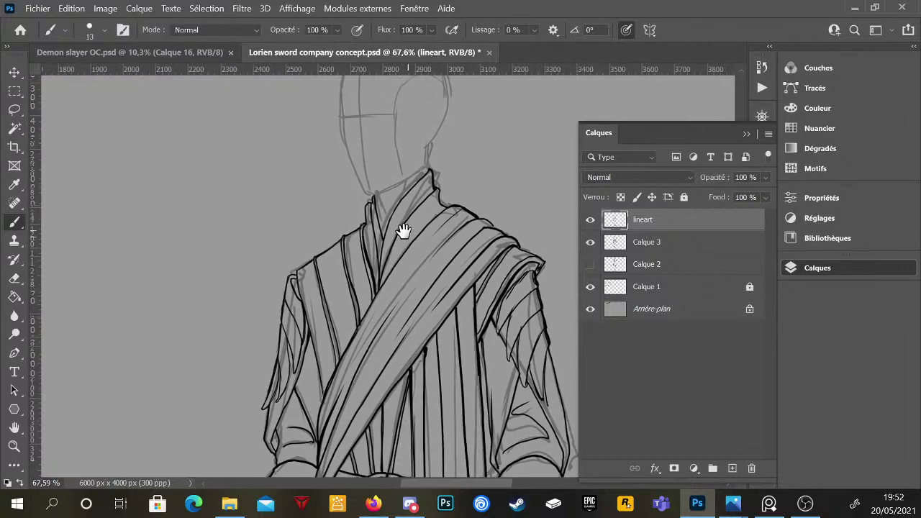
{"action": "left_click_drag", "start_coordinate": [406, 238], "coordinate": [406, 265]}
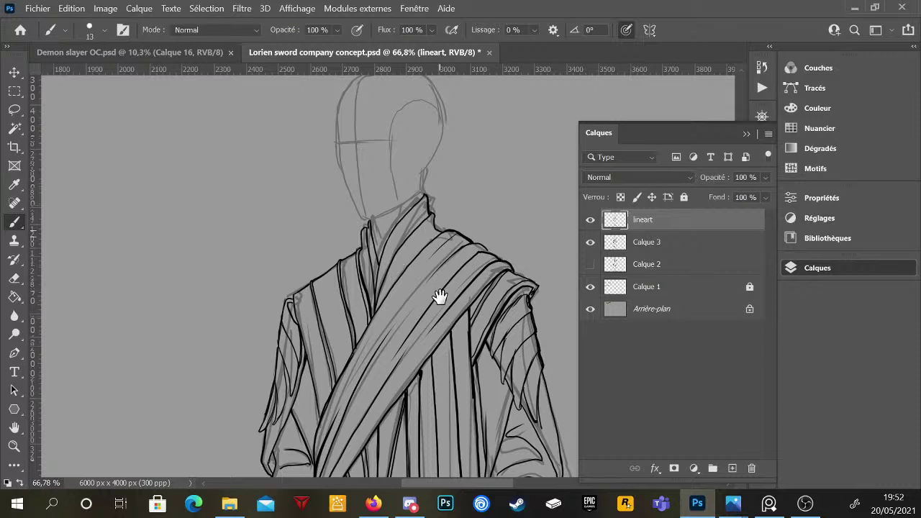
{"action": "mouse_move", "coordinate": [422, 225]}
{"action": "left_mouse_down"}
{"action": "mouse_move", "coordinate": [386, 232]}
{"action": "mouse_move", "coordinate": [401, 216]}
{"action": "mouse_move", "coordinate": [417, 232]}
{"action": "left_mouse_up"}
- Ink both eyebrow lines with short hooked inner ends along the face guideline, plus the forehead's outer edge above them
{"action": "left_click_drag", "start_coordinate": [347, 177], "coordinate": [407, 161]}
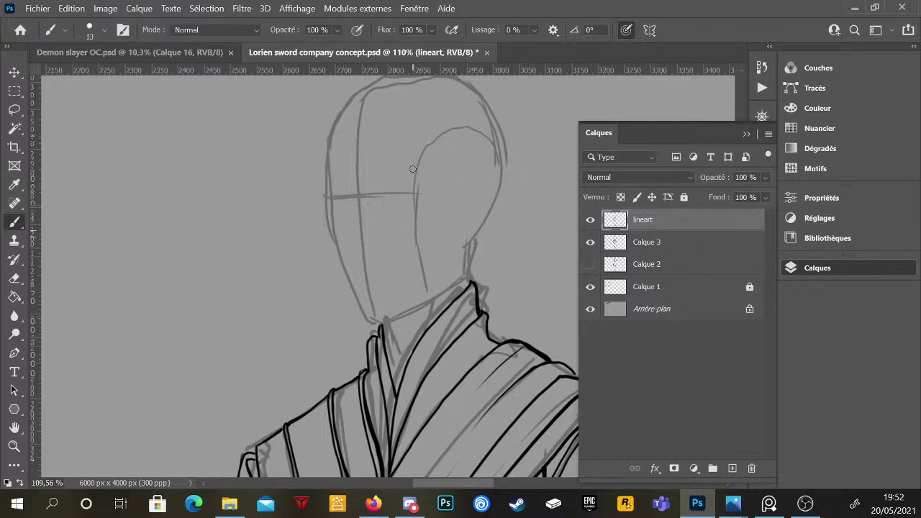
{"action": "mouse_move", "coordinate": [363, 188]}
{"action": "left_mouse_down"}
{"action": "mouse_move", "coordinate": [367, 198]}
{"action": "mouse_move", "coordinate": [419, 187]}
{"action": "left_mouse_up"}
{"action": "left_click_drag", "start_coordinate": [328, 193], "coordinate": [351, 197]}
{"action": "left_click", "coordinate": [377, 201]}
{"action": "left_click", "coordinate": [345, 204]}
{"action": "mouse_move", "coordinate": [351, 205]}
{"action": "left_mouse_down"}
{"action": "mouse_move", "coordinate": [378, 205]}
{"action": "mouse_move", "coordinate": [345, 209]}
{"action": "left_mouse_up"}
{"action": "key", "text": "e"}
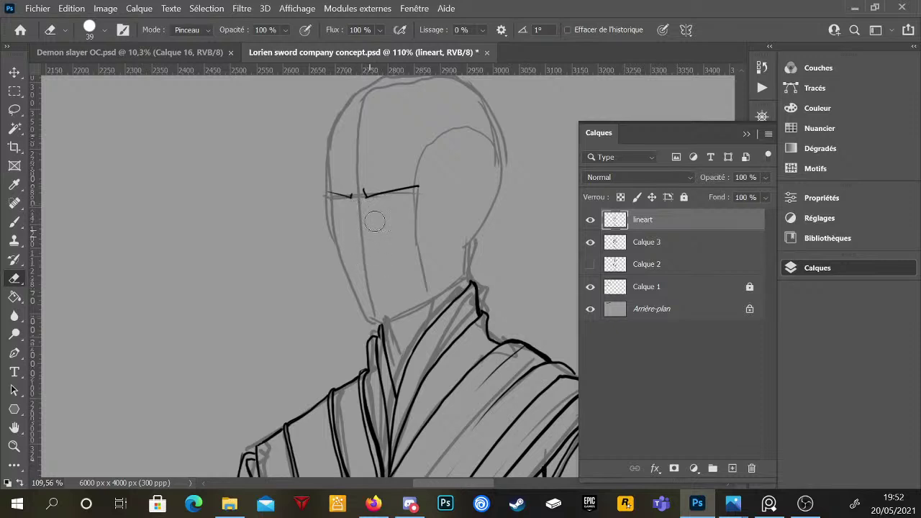
{"action": "key", "text": "b"}
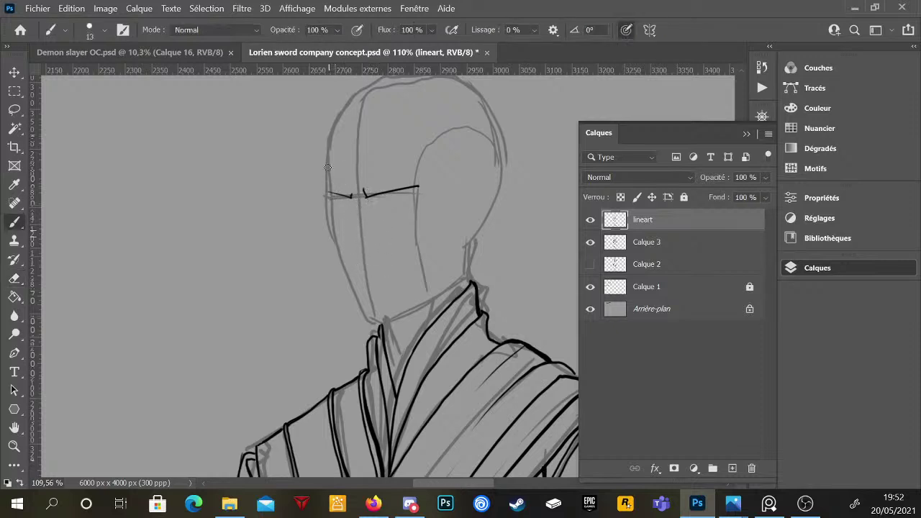
{"action": "mouse_move", "coordinate": [327, 189]}
{"action": "left_mouse_down"}
{"action": "mouse_move", "coordinate": [331, 152]}
{"action": "mouse_move", "coordinate": [326, 191]}
{"action": "left_mouse_up"}
- Set the brush size to 7 px and ink the far side of the face from the eye socket over the cheekbone toward the chin
{"action": "right_click", "coordinate": [380, 216]}
{"action": "left_click_drag", "start_coordinate": [458, 139], "coordinate": [457, 139]}
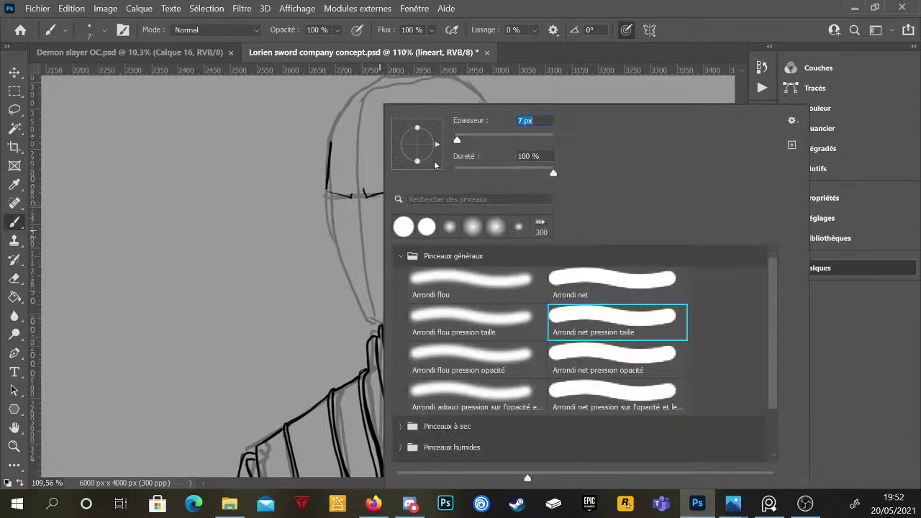
{"action": "left_click", "coordinate": [326, 204]}
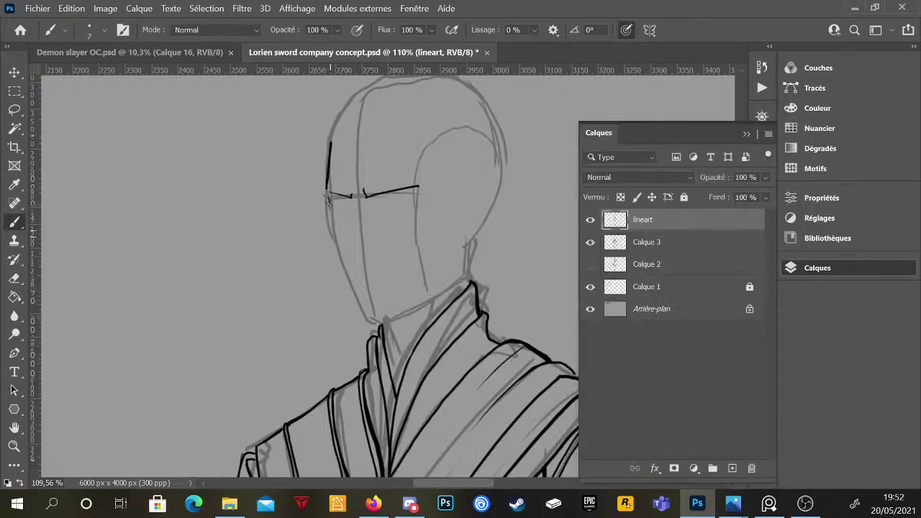
{"action": "mouse_move", "coordinate": [330, 205]}
{"action": "left_mouse_down"}
{"action": "mouse_move", "coordinate": [329, 239]}
{"action": "mouse_move", "coordinate": [327, 230]}
{"action": "mouse_move", "coordinate": [352, 280]}
{"action": "mouse_move", "coordinate": [326, 230]}
{"action": "mouse_move", "coordinate": [358, 310]}
{"action": "left_mouse_up"}
- Add second strokes to both eyebrows and ink the nose's bridge and base
{"action": "left_click_drag", "start_coordinate": [329, 194], "coordinate": [348, 200]}
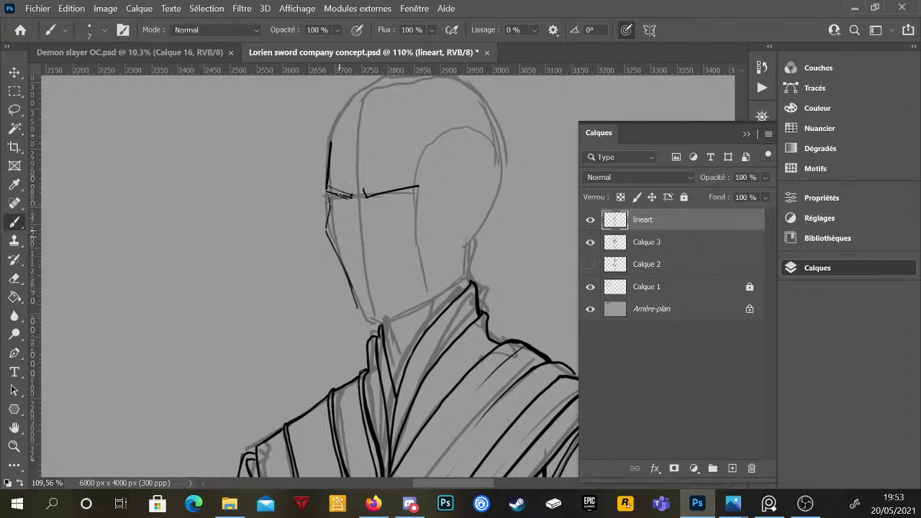
{"action": "mouse_move", "coordinate": [328, 186]}
{"action": "left_mouse_down"}
{"action": "mouse_move", "coordinate": [353, 195]}
{"action": "mouse_move", "coordinate": [417, 184]}
{"action": "left_mouse_up"}
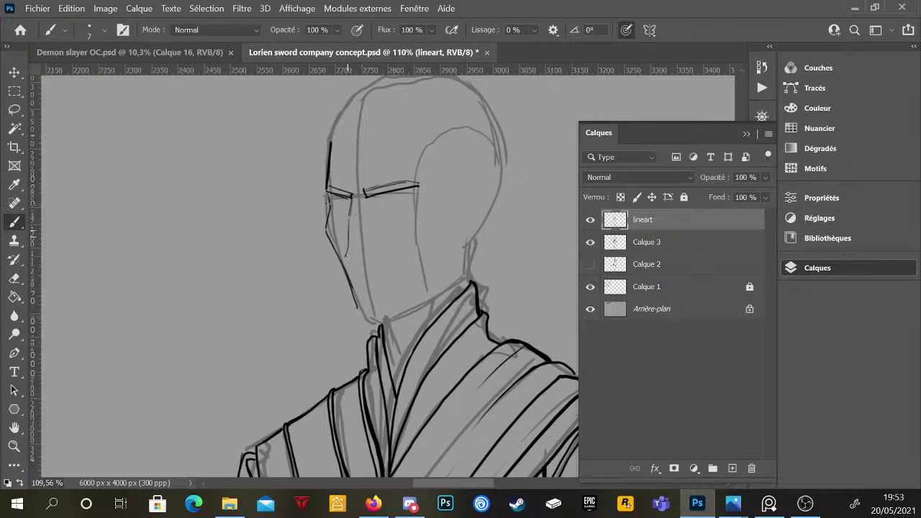
{"action": "left_click_drag", "start_coordinate": [353, 259], "coordinate": [358, 259]}
- Ink an inner contour along the lower end of the leaf-shaped guard on the figure's left forearm
{"action": "scroll", "coordinate": [454, 214], "scroll_direction": "down", "scroll_amount": 6}
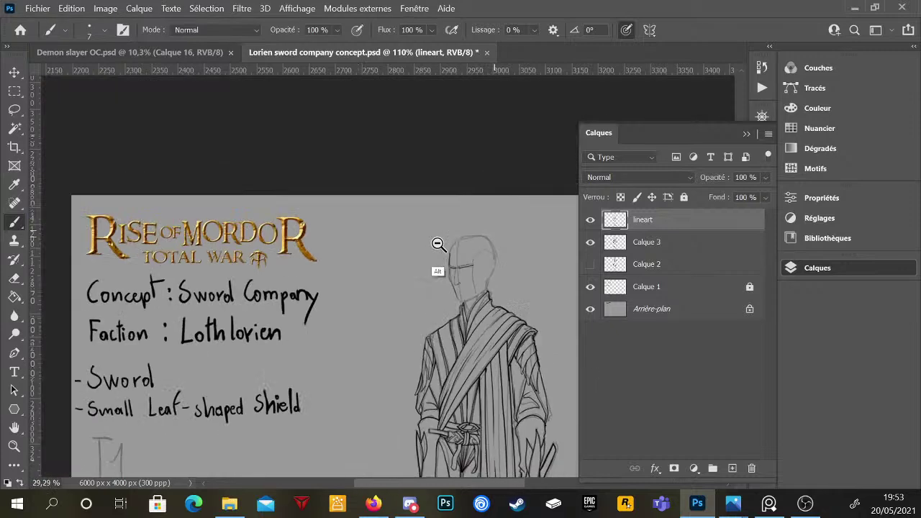
{"action": "scroll", "coordinate": [467, 253], "scroll_direction": "down", "scroll_amount": 2}
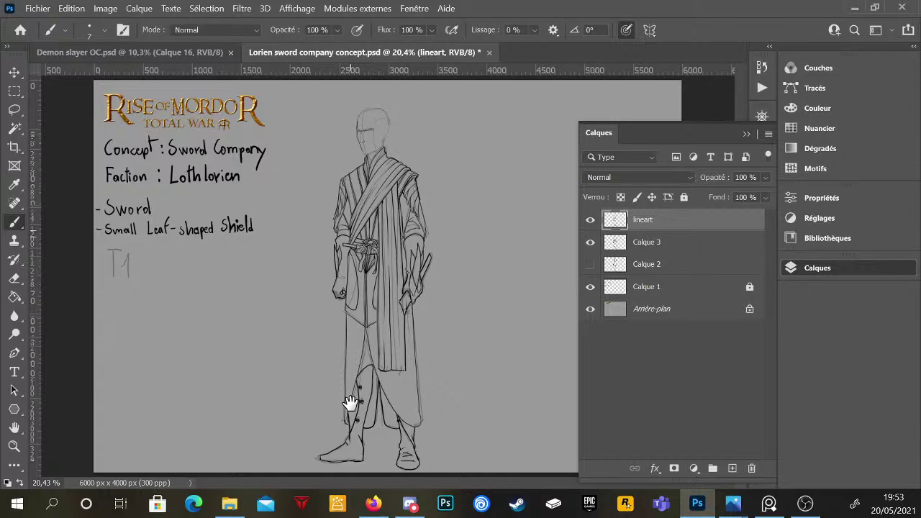
{"action": "scroll", "coordinate": [411, 283], "scroll_direction": "up", "scroll_amount": 7}
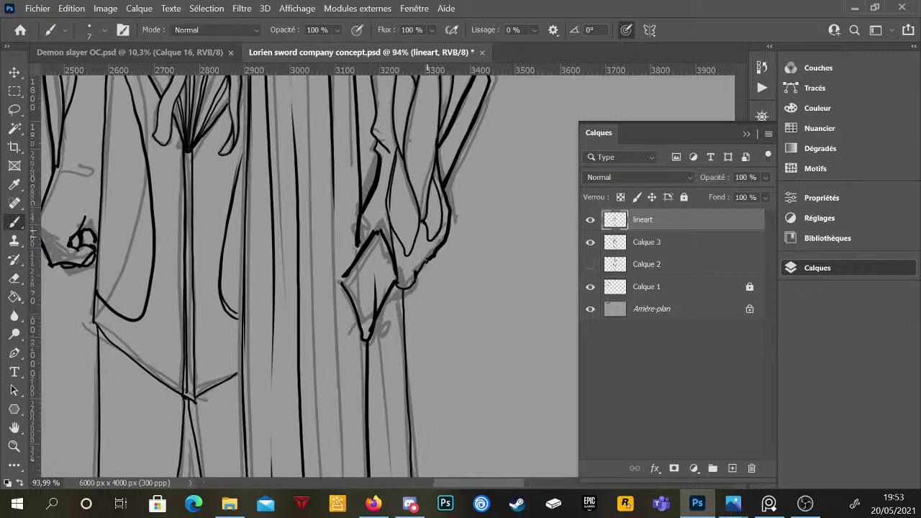
{"action": "mouse_move", "coordinate": [434, 242]}
{"action": "left_mouse_down"}
{"action": "mouse_move", "coordinate": [417, 273]}
{"action": "mouse_move", "coordinate": [416, 307]}
{"action": "left_mouse_up"}
{"action": "left_click_drag", "start_coordinate": [394, 233], "coordinate": [416, 293]}
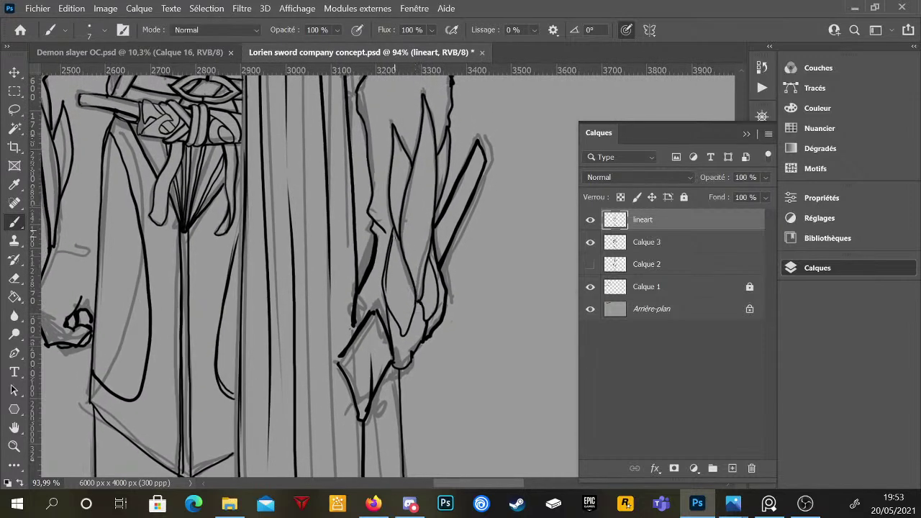
{"action": "mouse_move", "coordinate": [389, 260]}
{"action": "left_mouse_down"}
{"action": "mouse_move", "coordinate": [405, 299]}
{"action": "mouse_move", "coordinate": [413, 287]}
{"action": "mouse_move", "coordinate": [411, 297]}
{"action": "mouse_move", "coordinate": [400, 290]}
{"action": "mouse_move", "coordinate": [391, 250]}
{"action": "left_mouse_up"}
- Erase and redraw the inner edge of the left forearm guard's lower leaf and touch up the neighbouring leaf near the wrist
{"action": "key", "text": "e"}
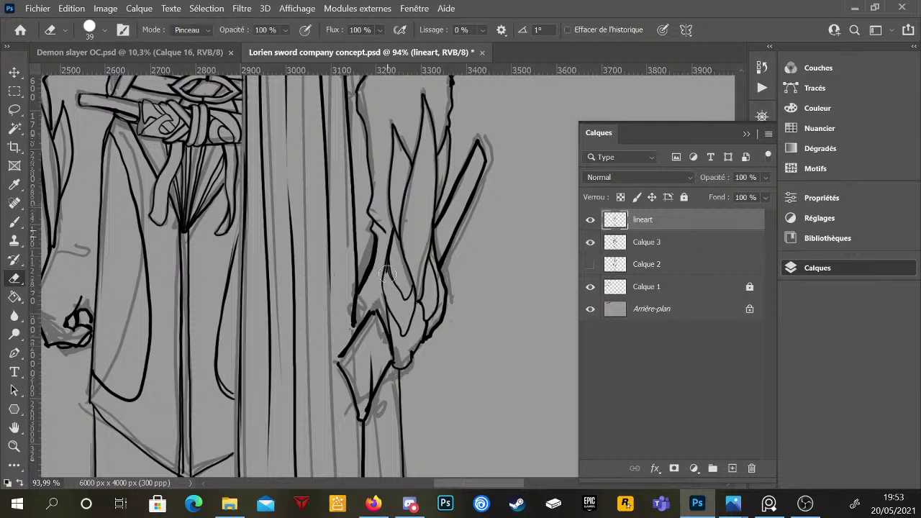
{"action": "key", "text": "b"}
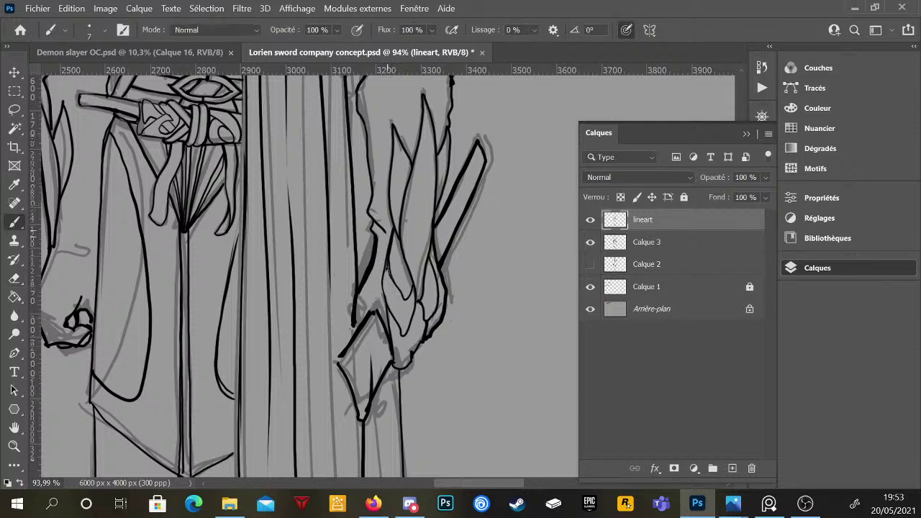
{"action": "left_click_drag", "start_coordinate": [383, 274], "coordinate": [386, 296]}
{"action": "left_click_drag", "start_coordinate": [430, 260], "coordinate": [427, 278]}
{"action": "left_click", "coordinate": [446, 290], "text": "alt"}
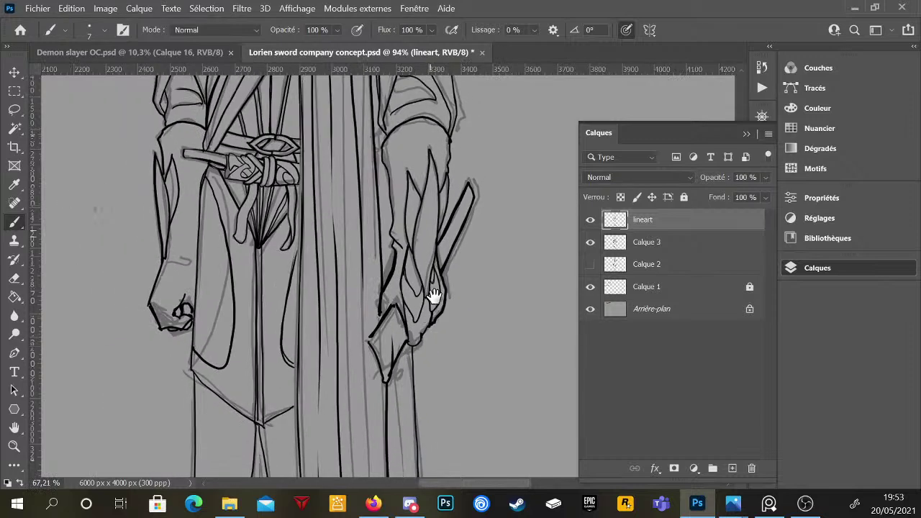
{"action": "left_click_drag", "start_coordinate": [433, 295], "coordinate": [428, 268]}
{"action": "left_click", "coordinate": [443, 277], "text": "alt"}
{"action": "scroll", "coordinate": [424, 255], "scroll_direction": "down", "scroll_amount": 4}
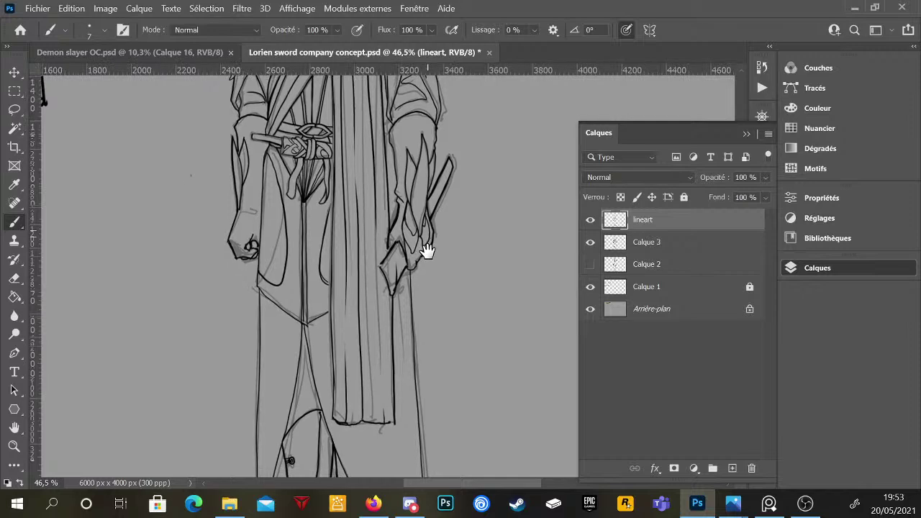
- Examine the line art of the left sleeve and forearm, the full figure's proportions and the partly inked face
{"action": "left_click_drag", "start_coordinate": [431, 269], "coordinate": [425, 257]}
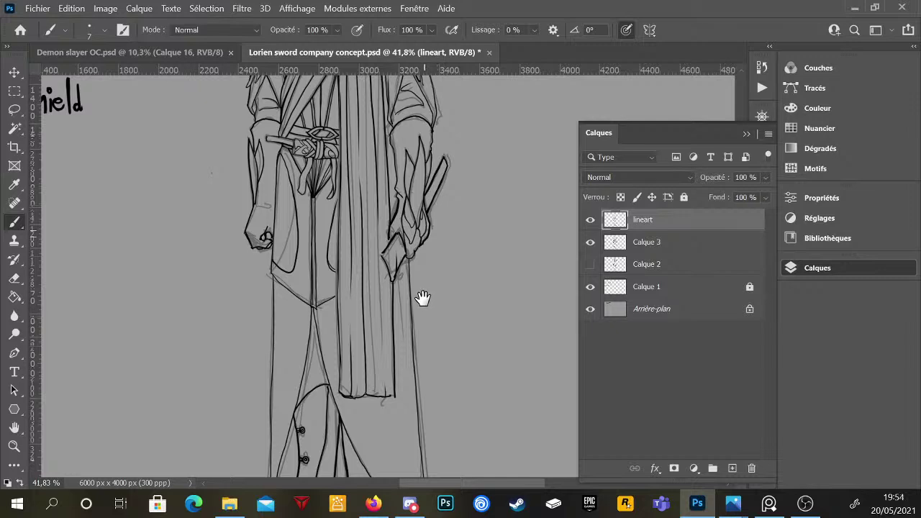
{"action": "scroll", "coordinate": [432, 259], "scroll_direction": "down", "scroll_amount": 4}
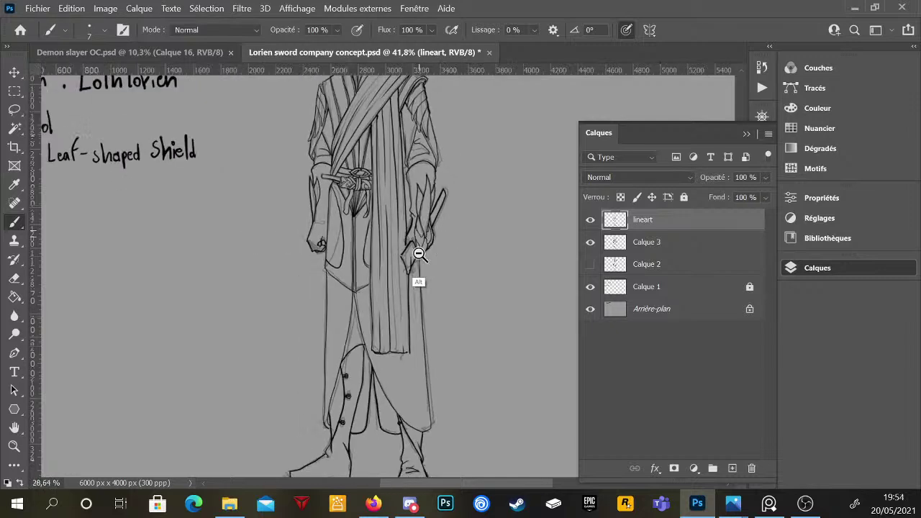
{"action": "left_click_drag", "start_coordinate": [423, 282], "coordinate": [418, 258]}
{"action": "scroll", "coordinate": [414, 263], "scroll_direction": "up", "scroll_amount": 1}
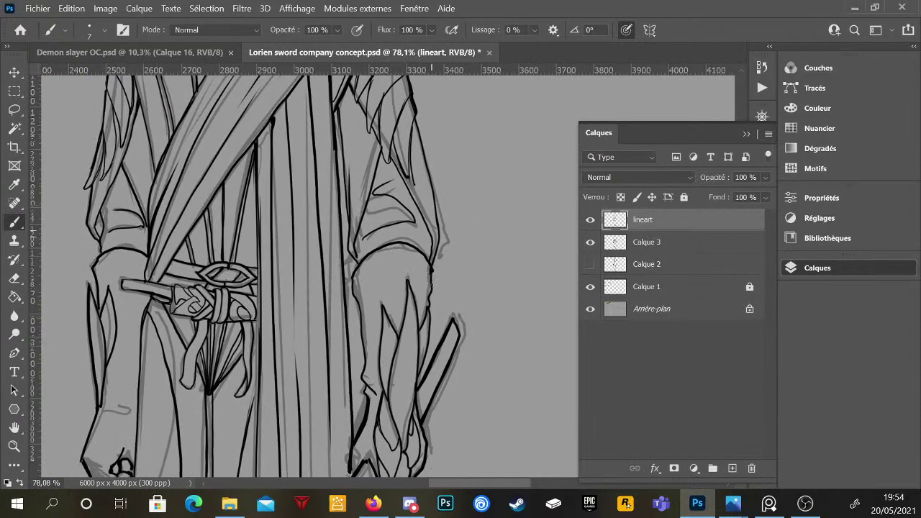
{"action": "scroll", "coordinate": [430, 282], "scroll_direction": "down", "scroll_amount": 2}
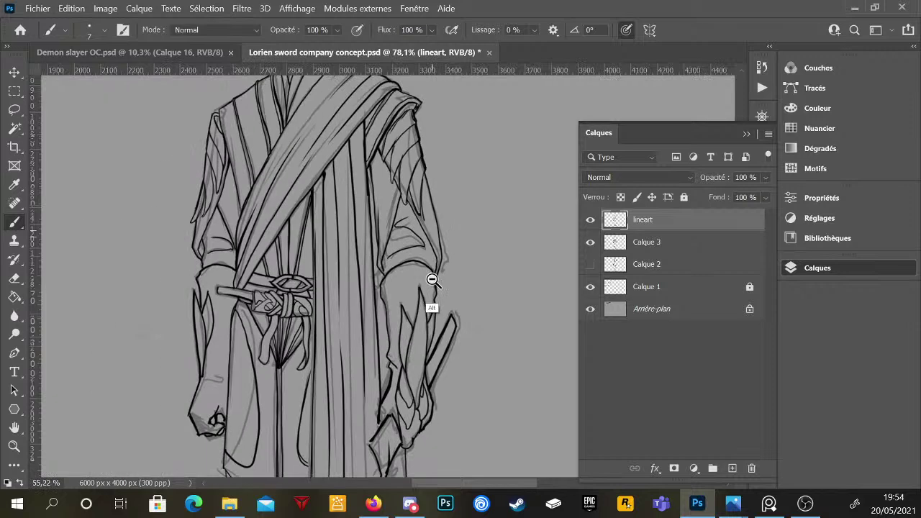
{"action": "scroll", "coordinate": [432, 283], "scroll_direction": "up", "scroll_amount": 3}
{"action": "key", "text": "e"}
{"action": "scroll", "coordinate": [431, 280], "scroll_direction": "down", "scroll_amount": 4}
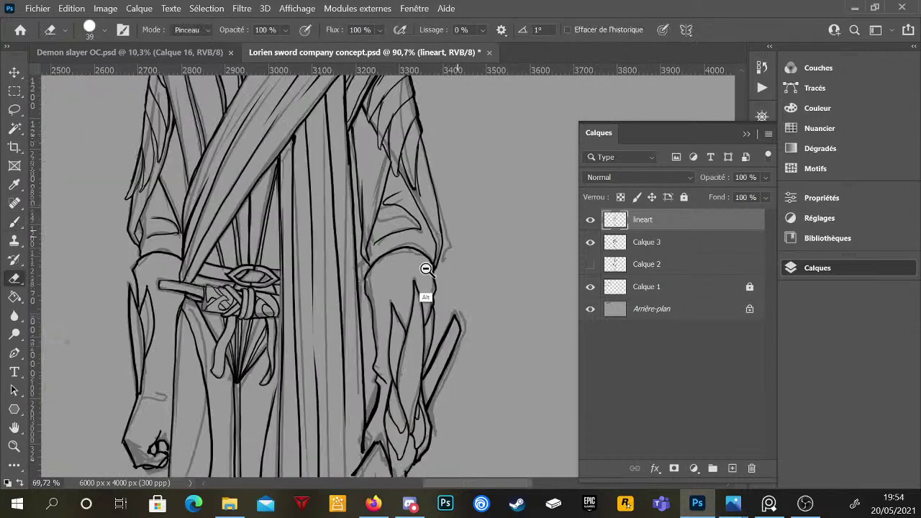
{"action": "left_click_drag", "start_coordinate": [448, 304], "coordinate": [386, 259]}
{"action": "key", "text": "b"}
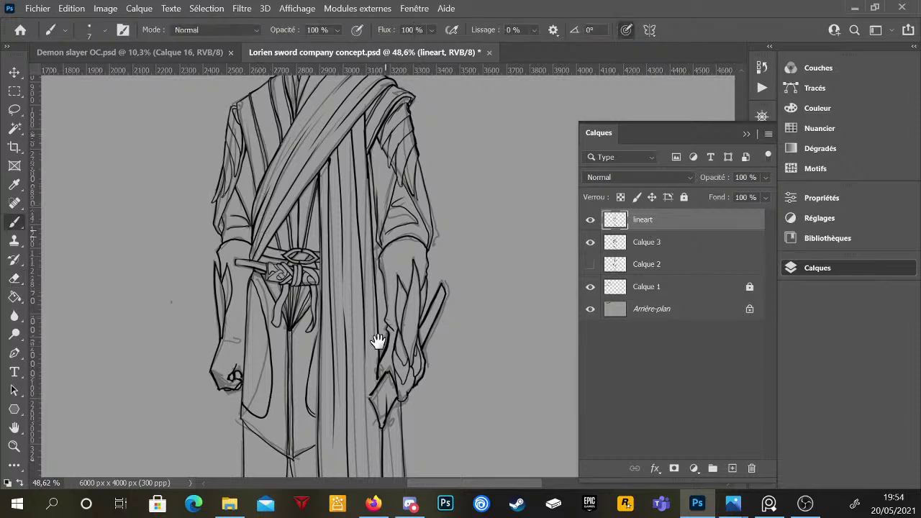
{"action": "scroll", "coordinate": [229, 366], "scroll_direction": "up", "scroll_amount": 3}
{"action": "scroll", "coordinate": [249, 336], "scroll_direction": "down", "scroll_amount": 4}
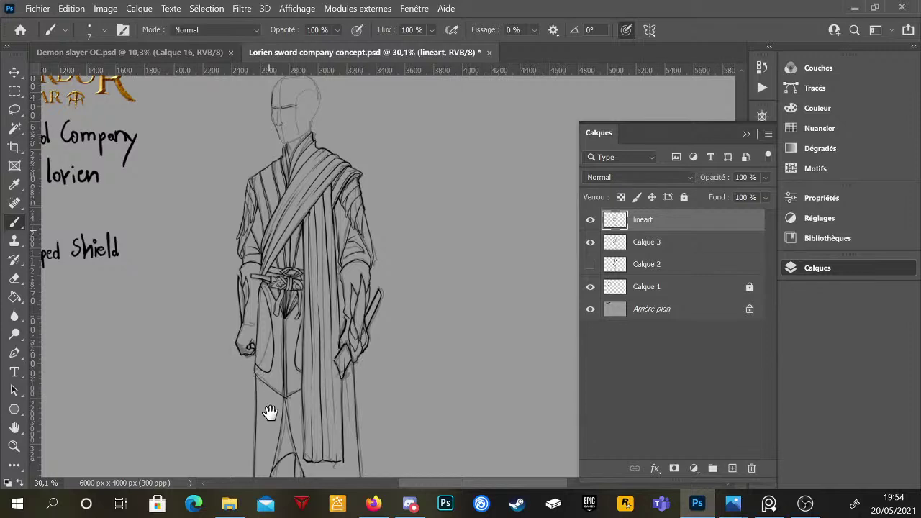
{"action": "scroll", "coordinate": [341, 336], "scroll_direction": "down", "scroll_amount": 2}
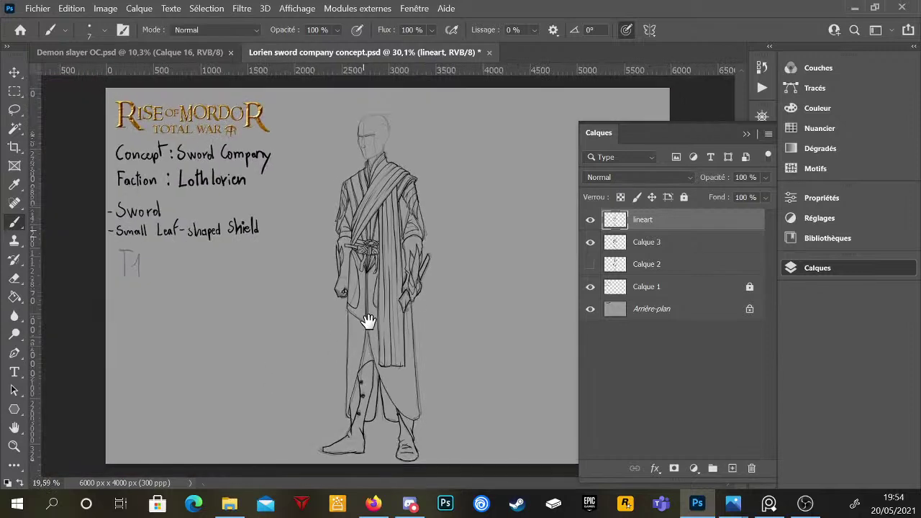
{"action": "scroll", "coordinate": [371, 141], "scroll_direction": "up", "scroll_amount": 4}
{"action": "left_click_drag", "start_coordinate": [411, 149], "coordinate": [411, 199]}
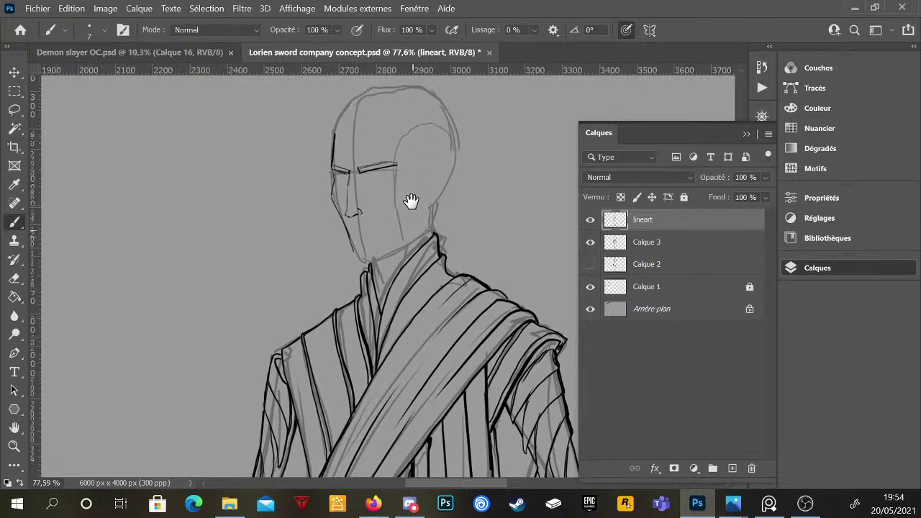
{"action": "scroll", "coordinate": [378, 205], "scroll_direction": "up", "scroll_amount": 2}
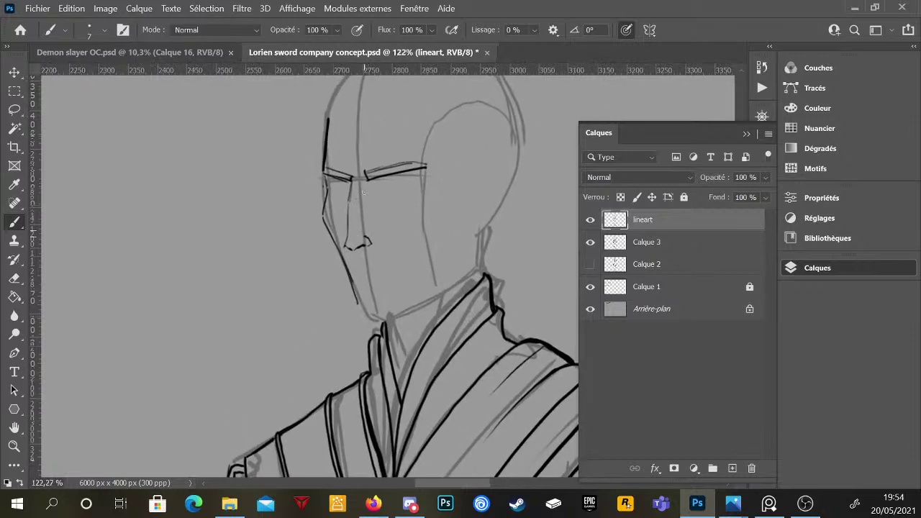
- Strengthen the nose's bridge and ink the chin, the jawline and the side of the neck
{"action": "left_click_drag", "start_coordinate": [351, 178], "coordinate": [345, 246]}
{"action": "left_click_drag", "start_coordinate": [368, 180], "coordinate": [364, 177]}
{"action": "mouse_move", "coordinate": [351, 282]}
{"action": "left_mouse_down"}
{"action": "mouse_move", "coordinate": [359, 315]}
{"action": "mouse_move", "coordinate": [392, 323]}
{"action": "mouse_move", "coordinate": [475, 271]}
{"action": "left_mouse_up"}
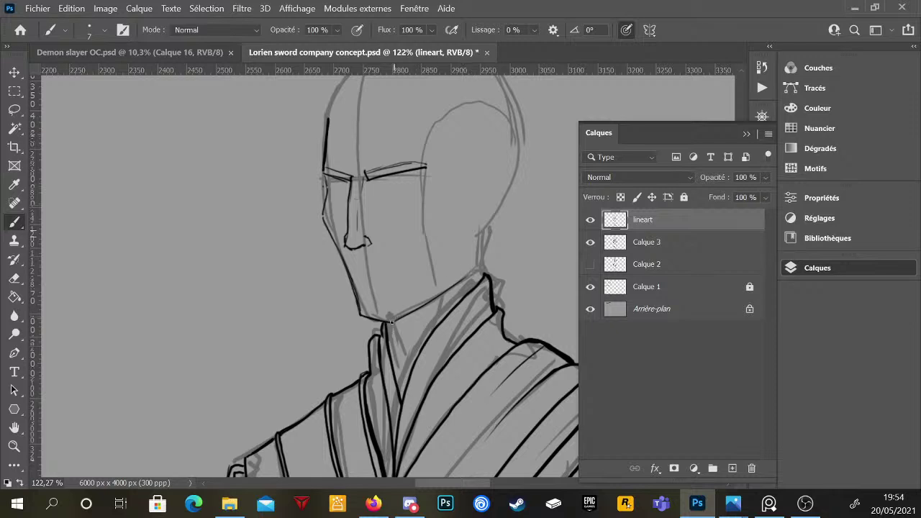
{"action": "mouse_move", "coordinate": [391, 320]}
{"action": "left_mouse_down"}
{"action": "mouse_move", "coordinate": [475, 273]}
{"action": "mouse_move", "coordinate": [477, 239]}
{"action": "left_mouse_up"}
- Ink the pointed ear with its inner contours, erasing and correcting its front edge
{"action": "mouse_move", "coordinate": [477, 193]}
{"action": "left_mouse_down"}
{"action": "mouse_move", "coordinate": [510, 170]}
{"action": "mouse_move", "coordinate": [486, 182]}
{"action": "mouse_move", "coordinate": [508, 176]}
{"action": "mouse_move", "coordinate": [494, 217]}
{"action": "left_mouse_up"}
{"action": "left_click_drag", "start_coordinate": [508, 177], "coordinate": [492, 227]}
{"action": "left_click_drag", "start_coordinate": [506, 190], "coordinate": [479, 237]}
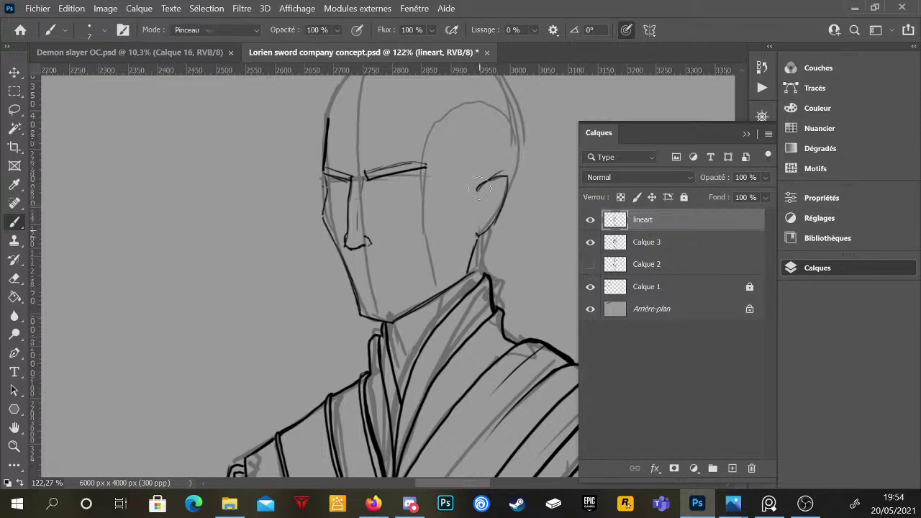
{"action": "key", "text": "e"}
{"action": "mouse_move", "coordinate": [478, 190]}
{"action": "left_mouse_down"}
{"action": "mouse_move", "coordinate": [499, 170]}
{"action": "mouse_move", "coordinate": [479, 193]}
{"action": "mouse_move", "coordinate": [505, 177]}
{"action": "mouse_move", "coordinate": [507, 210]}
{"action": "mouse_move", "coordinate": [492, 188]}
{"action": "mouse_move", "coordinate": [503, 176]}
{"action": "mouse_move", "coordinate": [474, 195]}
{"action": "mouse_move", "coordinate": [486, 186]}
{"action": "mouse_move", "coordinate": [478, 229]}
{"action": "mouse_move", "coordinate": [480, 193]}
{"action": "mouse_move", "coordinate": [476, 216]}
{"action": "mouse_move", "coordinate": [478, 202]}
{"action": "mouse_move", "coordinate": [501, 184]}
{"action": "mouse_move", "coordinate": [489, 217]}
{"action": "mouse_move", "coordinate": [479, 201]}
{"action": "mouse_move", "coordinate": [482, 223]}
{"action": "mouse_move", "coordinate": [500, 194]}
{"action": "left_mouse_up"}
{"action": "key", "text": "b"}
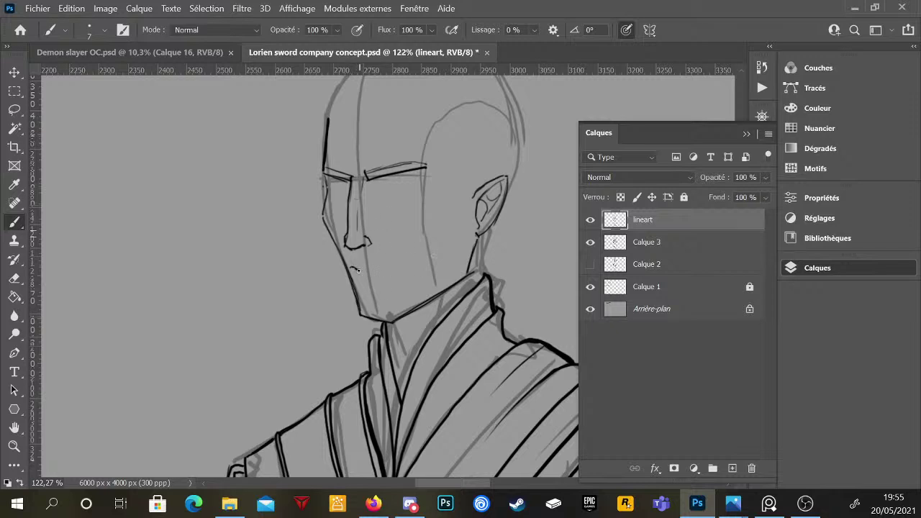
- Ink the mouth as one slightly curved line, clean up its corner and add a short stroke under the lower lip
{"action": "left_click_drag", "start_coordinate": [357, 270], "coordinate": [386, 261]}
{"action": "key", "text": "e"}
{"action": "mouse_move", "coordinate": [403, 261]}
{"action": "left_mouse_down"}
{"action": "mouse_move", "coordinate": [356, 269]}
{"action": "mouse_move", "coordinate": [371, 270]}
{"action": "left_mouse_up"}
{"action": "key", "text": "b"}
{"action": "key", "text": "ctrl+z"}
{"action": "left_click_drag", "start_coordinate": [354, 267], "coordinate": [384, 264]}
{"action": "left_click_drag", "start_coordinate": [366, 278], "coordinate": [374, 280]}
- Ink the near eye's lids and iris beneath the eyebrow and start the far eye's lid
{"action": "left_click_drag", "start_coordinate": [379, 195], "coordinate": [402, 176]}
{"action": "key", "text": "e"}
{"action": "left_click_drag", "start_coordinate": [410, 180], "coordinate": [405, 181]}
{"action": "key", "text": "b"}
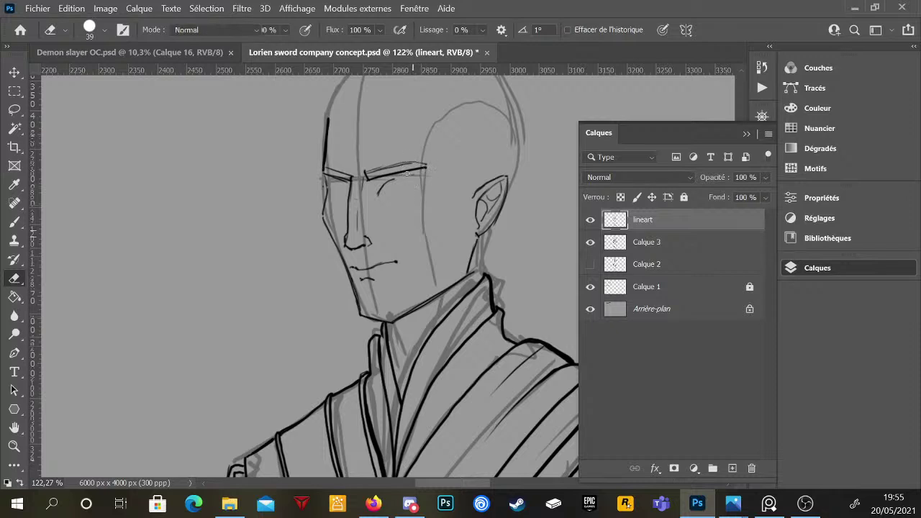
{"action": "key", "text": "b"}
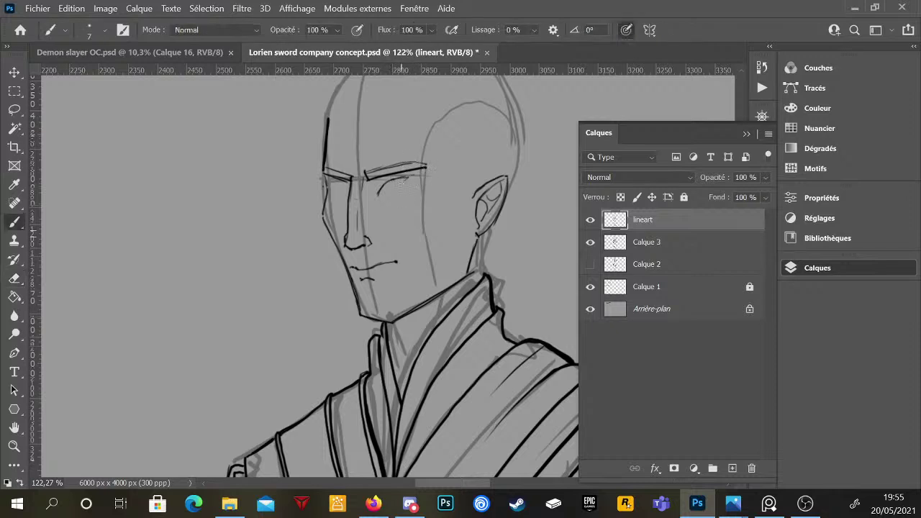
{"action": "left_click_drag", "start_coordinate": [409, 177], "coordinate": [397, 189]}
{"action": "mouse_move", "coordinate": [348, 193]}
{"action": "left_mouse_down"}
{"action": "mouse_move", "coordinate": [368, 167]}
{"action": "mouse_move", "coordinate": [331, 186]}
{"action": "left_mouse_up"}
{"action": "left_click_drag", "start_coordinate": [330, 187], "coordinate": [342, 196]}
{"action": "key", "text": "ctrl+z"}
- Select the near eye, enlarge it to about 115% and rotate it about 9° clockwise
{"action": "scroll", "coordinate": [497, 331], "scroll_direction": "down", "scroll_amount": 3}
{"action": "scroll", "coordinate": [460, 320], "scroll_direction": "up", "scroll_amount": 4}
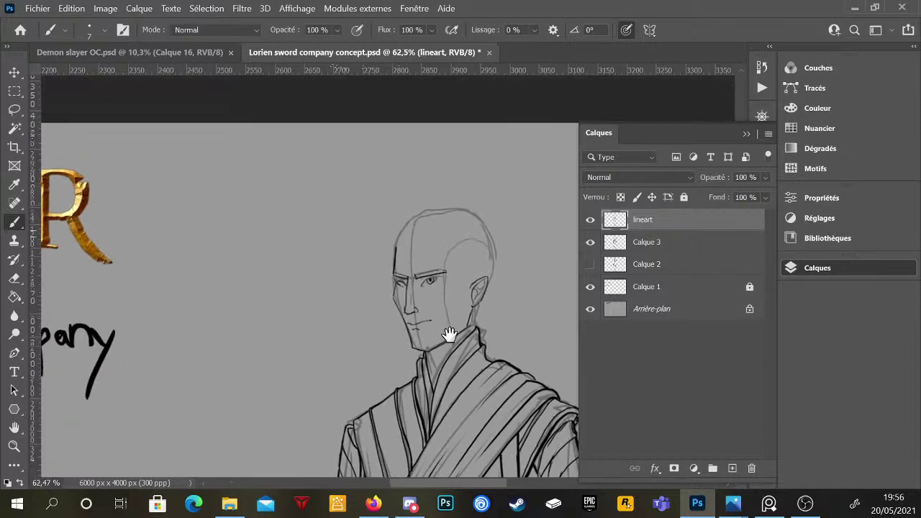
{"action": "scroll", "coordinate": [486, 308], "scroll_direction": "up", "scroll_amount": 2}
{"action": "key", "text": "l"}
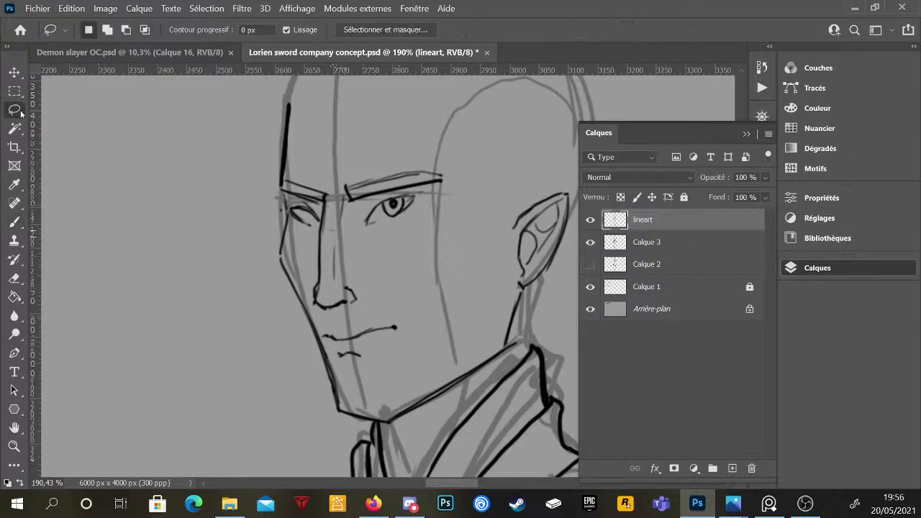
{"action": "mouse_move", "coordinate": [369, 246]}
{"action": "left_mouse_down"}
{"action": "mouse_move", "coordinate": [422, 199]}
{"action": "mouse_move", "coordinate": [400, 195]}
{"action": "mouse_move", "coordinate": [356, 229]}
{"action": "mouse_move", "coordinate": [381, 240]}
{"action": "left_mouse_up"}
{"action": "key", "text": "ctrl+t"}
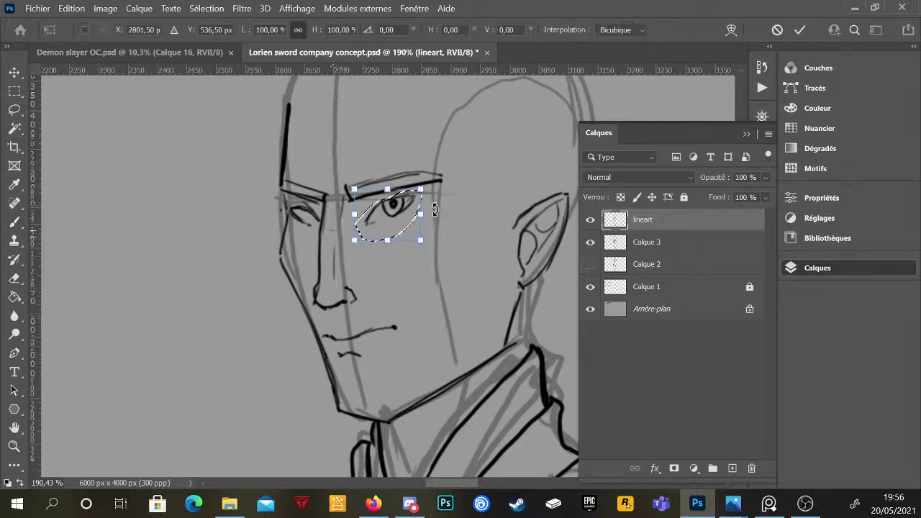
{"action": "mouse_move", "coordinate": [436, 212]}
{"action": "left_mouse_down"}
{"action": "mouse_move", "coordinate": [439, 221]}
{"action": "mouse_move", "coordinate": [429, 198]}
{"action": "mouse_move", "coordinate": [435, 188]}
{"action": "left_mouse_up"}
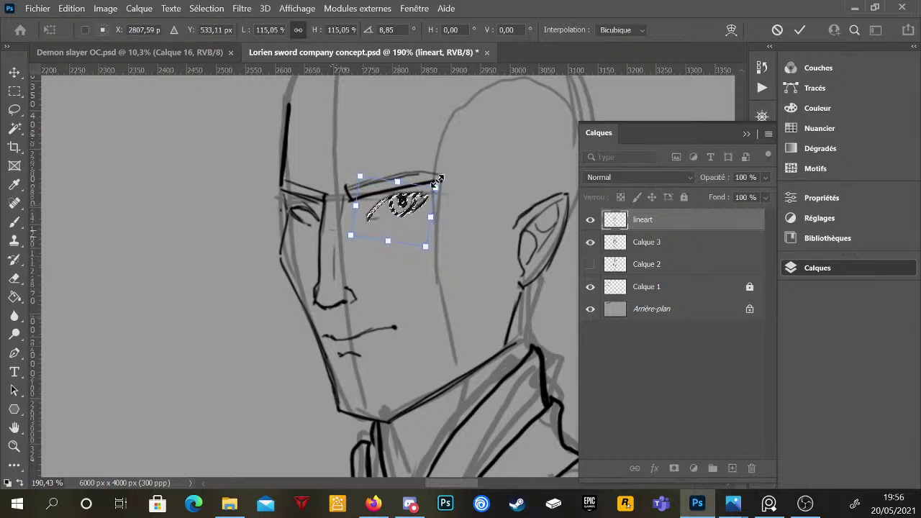
{"action": "key", "text": "Return"}
{"action": "key", "text": "ctrl+d"}
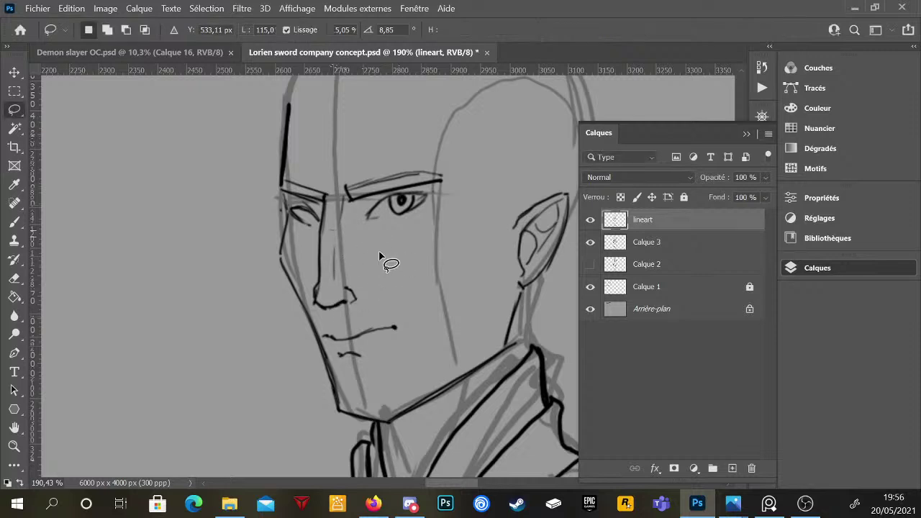
- Finish the far eye with a lower lid and a dark pupil, undoing unwanted strokes
{"action": "key", "text": "b"}
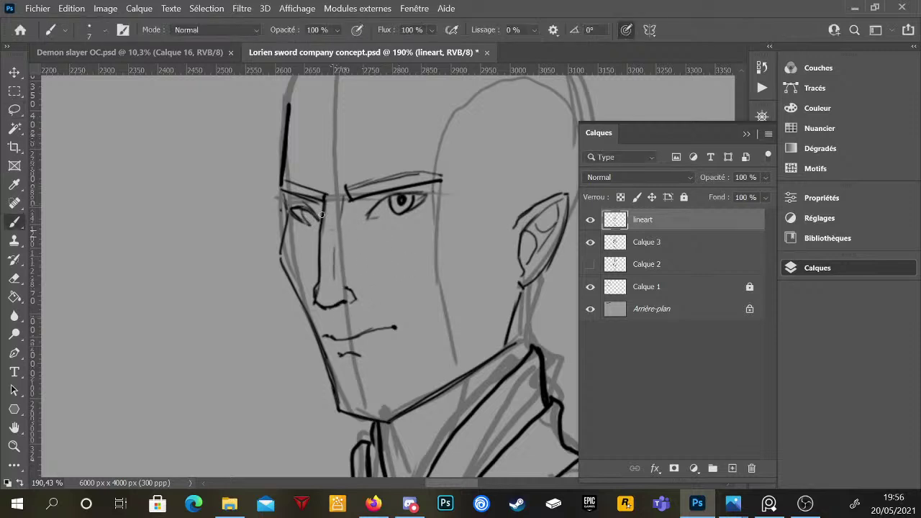
{"action": "mouse_move", "coordinate": [301, 219]}
{"action": "left_mouse_down"}
{"action": "mouse_move", "coordinate": [317, 223]}
{"action": "mouse_move", "coordinate": [311, 217]}
{"action": "left_mouse_up"}
{"action": "key", "text": "ctrl+z"}
{"action": "key", "text": "ctrl+z"}
{"action": "left_click_drag", "start_coordinate": [453, 302], "coordinate": [415, 269]}
{"action": "left_click_drag", "start_coordinate": [425, 305], "coordinate": [408, 272]}
- Select the nose line art and rotate it about 7° clockwise towards the far cheek
{"action": "left_click", "coordinate": [13, 112]}
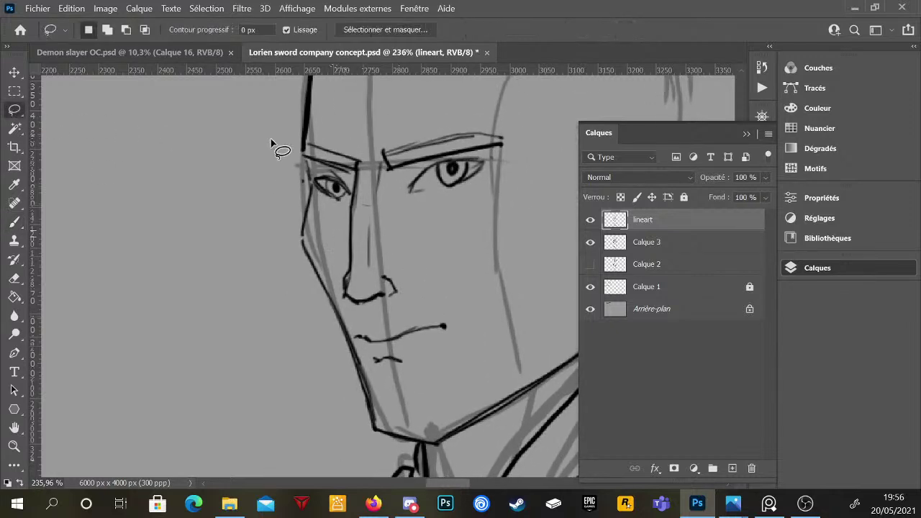
{"action": "mouse_move", "coordinate": [368, 153]}
{"action": "left_mouse_down"}
{"action": "mouse_move", "coordinate": [335, 276]}
{"action": "mouse_move", "coordinate": [338, 295]}
{"action": "mouse_move", "coordinate": [376, 312]}
{"action": "mouse_move", "coordinate": [402, 293]}
{"action": "mouse_move", "coordinate": [394, 226]}
{"action": "mouse_move", "coordinate": [422, 240]}
{"action": "mouse_move", "coordinate": [361, 243]}
{"action": "left_mouse_up"}
{"action": "key", "text": "ctrl+t"}
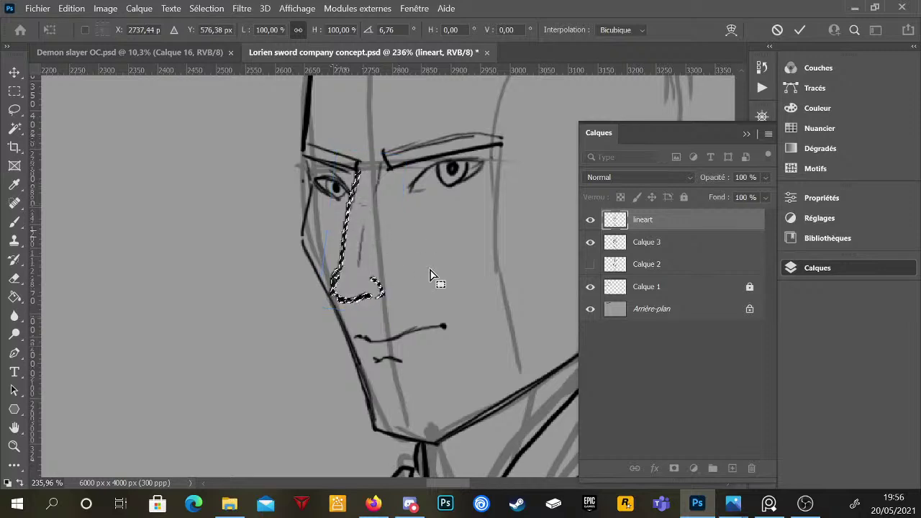
{"action": "key", "text": "Return"}
{"action": "scroll", "coordinate": [463, 308], "scroll_direction": "down", "scroll_amount": 5}
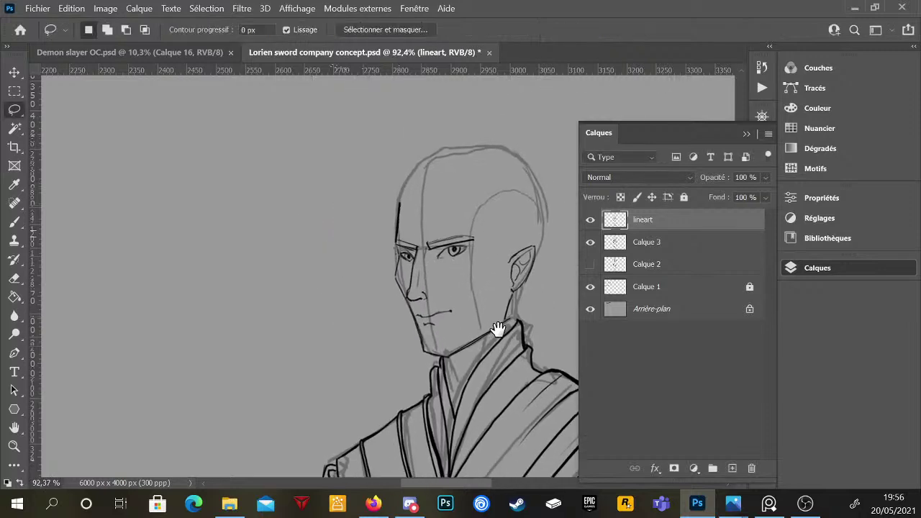
- Clean up the nostril's contour and ink the cheekbone line with a small crease beside the mouth
{"action": "scroll", "coordinate": [470, 287], "scroll_direction": "up", "scroll_amount": 5}
{"action": "key", "text": "e"}
{"action": "mouse_move", "coordinate": [417, 260]}
{"action": "left_mouse_down"}
{"action": "mouse_move", "coordinate": [431, 281]}
{"action": "mouse_move", "coordinate": [403, 288]}
{"action": "mouse_move", "coordinate": [426, 281]}
{"action": "left_mouse_up"}
{"action": "key", "text": "b"}
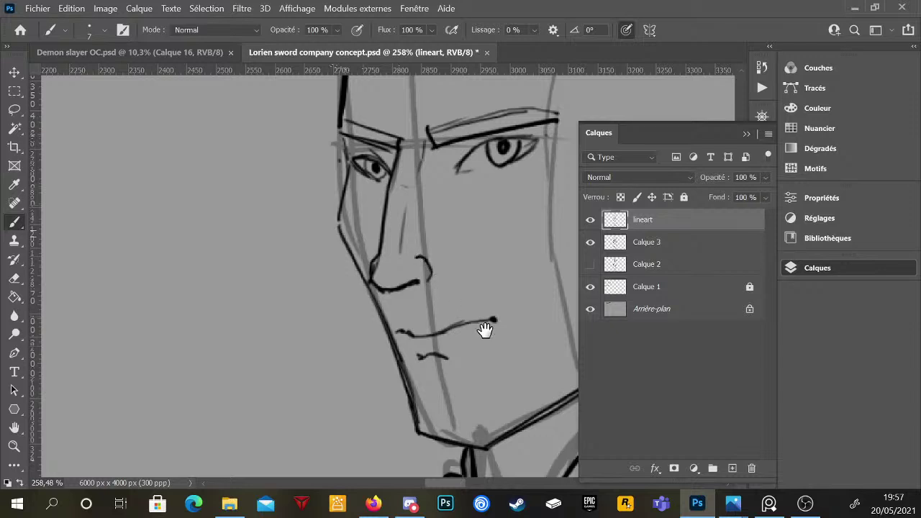
{"action": "scroll", "coordinate": [489, 325], "scroll_direction": "down", "scroll_amount": 3}
{"action": "scroll", "coordinate": [445, 300], "scroll_direction": "down", "scroll_amount": 4}
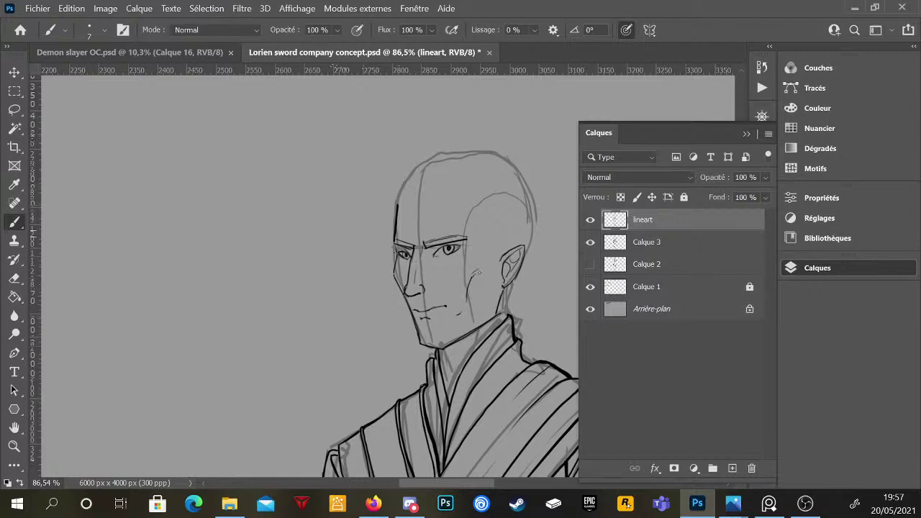
{"action": "scroll", "coordinate": [482, 273], "scroll_direction": "down", "scroll_amount": 4}
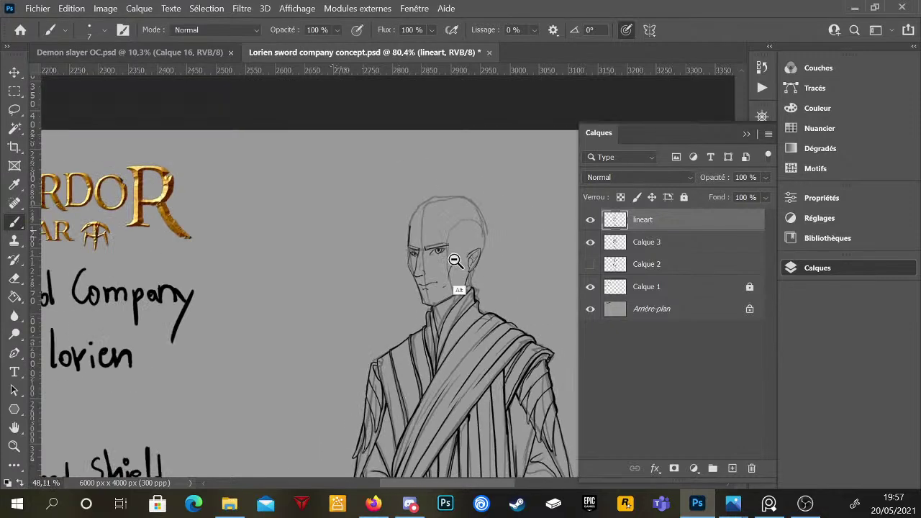
- Ink the hairline across the forehead and down to the temple with short, broken strokes
{"action": "left_click_drag", "start_coordinate": [489, 280], "coordinate": [467, 272]}
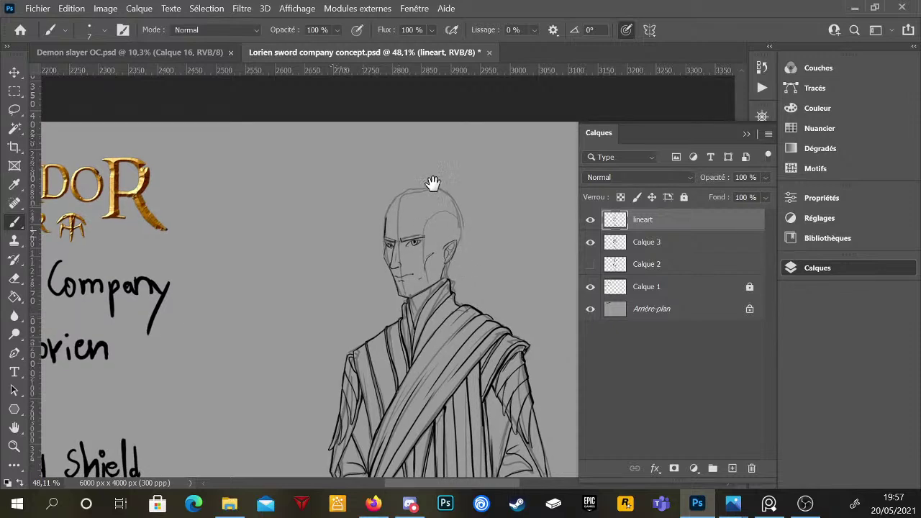
{"action": "scroll", "coordinate": [432, 183], "scroll_direction": "up", "scroll_amount": 4}
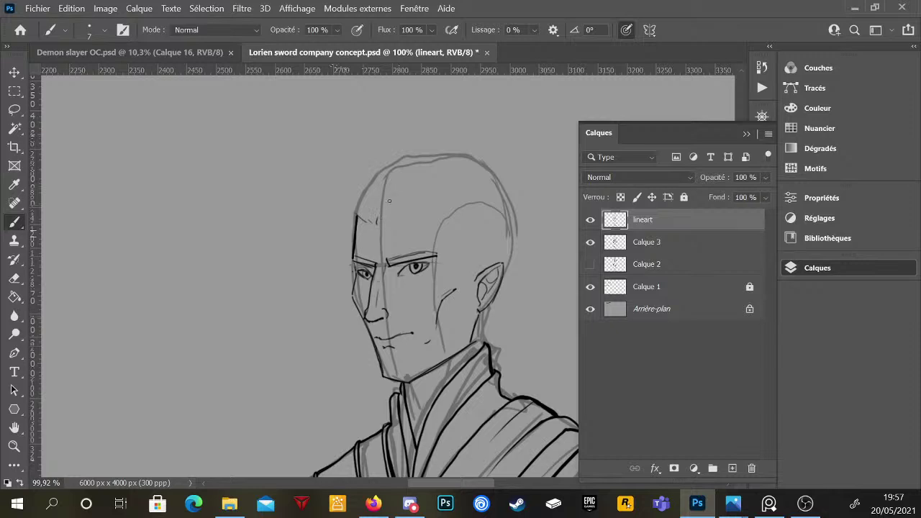
{"action": "left_click_drag", "start_coordinate": [378, 221], "coordinate": [389, 201]}
{"action": "left_click_drag", "start_coordinate": [389, 220], "coordinate": [409, 205]}
{"action": "key", "text": "e"}
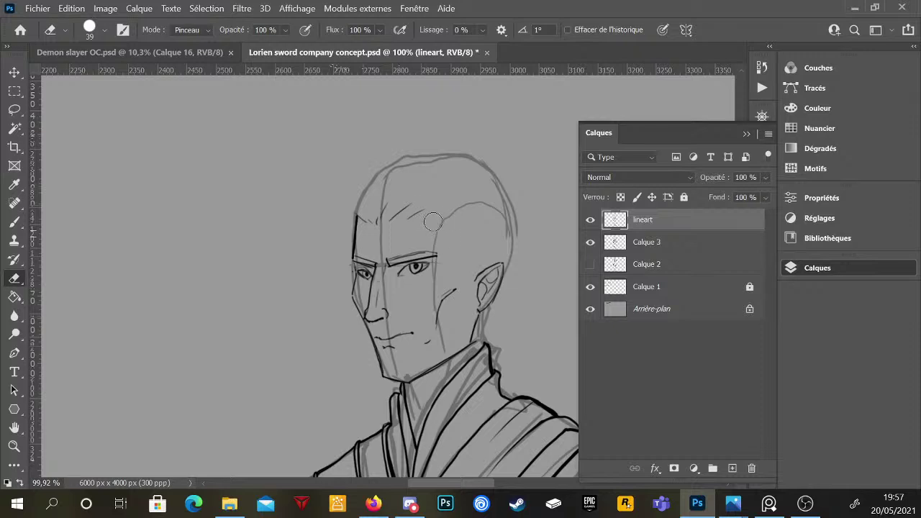
{"action": "key", "text": "b"}
{"action": "mouse_move", "coordinate": [434, 215]}
{"action": "left_mouse_down"}
{"action": "mouse_move", "coordinate": [443, 213]}
{"action": "mouse_move", "coordinate": [458, 248]}
{"action": "left_mouse_up"}
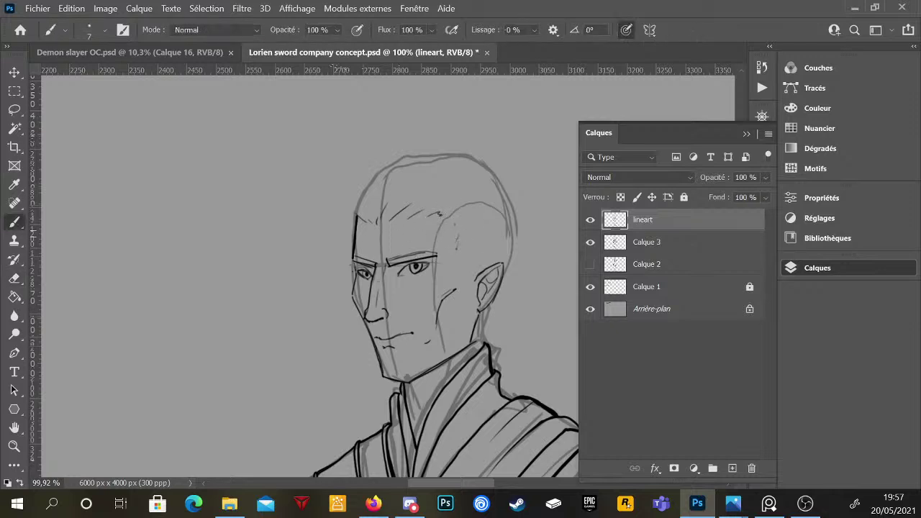
- Draw long, thin hair strands falling from the far side of the face to the shoulder
{"action": "left_click_drag", "start_coordinate": [352, 249], "coordinate": [345, 357]}
{"action": "left_click_drag", "start_coordinate": [352, 271], "coordinate": [350, 436]}
{"action": "left_click_drag", "start_coordinate": [349, 261], "coordinate": [335, 439]}
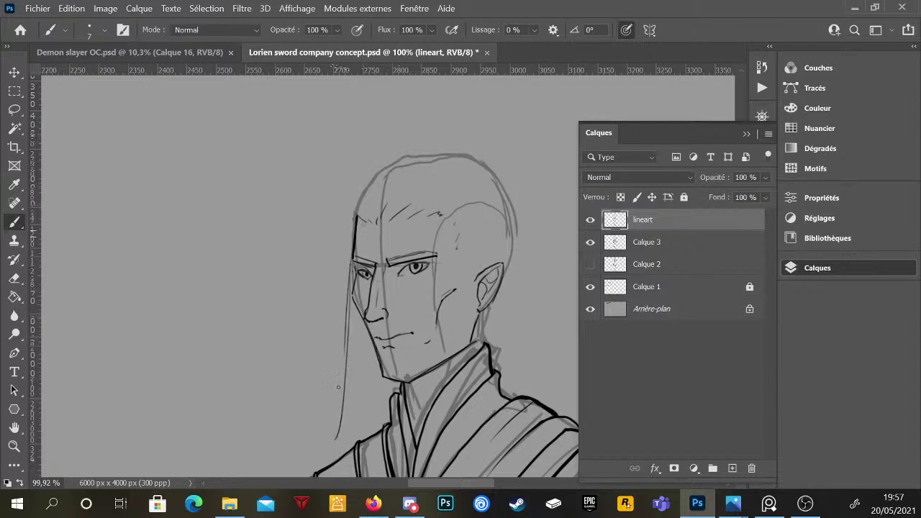
{"action": "left_click_drag", "start_coordinate": [348, 296], "coordinate": [333, 457]}
- Draw a long lock of hair falling in front of the ear and over the chest
{"action": "left_click_drag", "start_coordinate": [473, 312], "coordinate": [475, 263]}
{"action": "scroll", "coordinate": [469, 259], "scroll_direction": "down", "scroll_amount": 4}
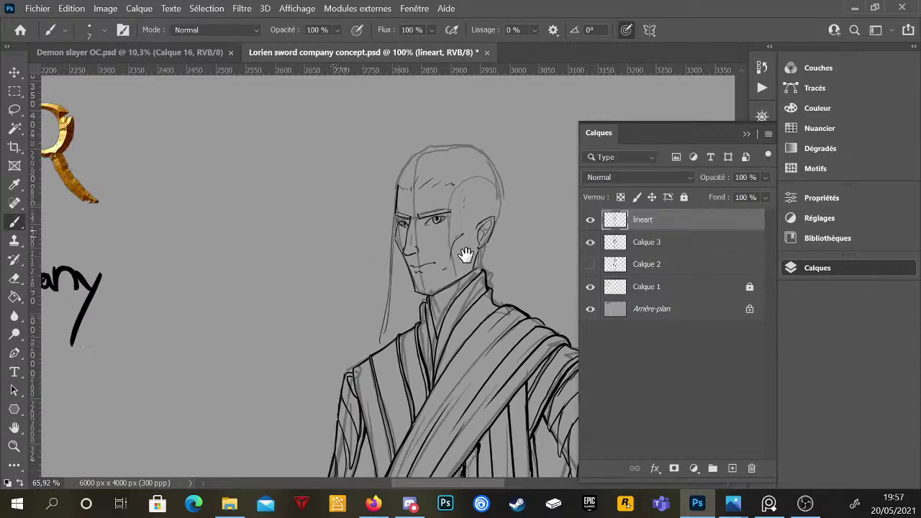
{"action": "mouse_move", "coordinate": [463, 190]}
{"action": "left_mouse_down"}
{"action": "mouse_move", "coordinate": [460, 309]}
{"action": "mouse_move", "coordinate": [474, 429]}
{"action": "mouse_move", "coordinate": [473, 311]}
{"action": "mouse_move", "coordinate": [469, 410]}
{"action": "left_mouse_up"}
{"action": "left_click_drag", "start_coordinate": [485, 320], "coordinate": [479, 368]}
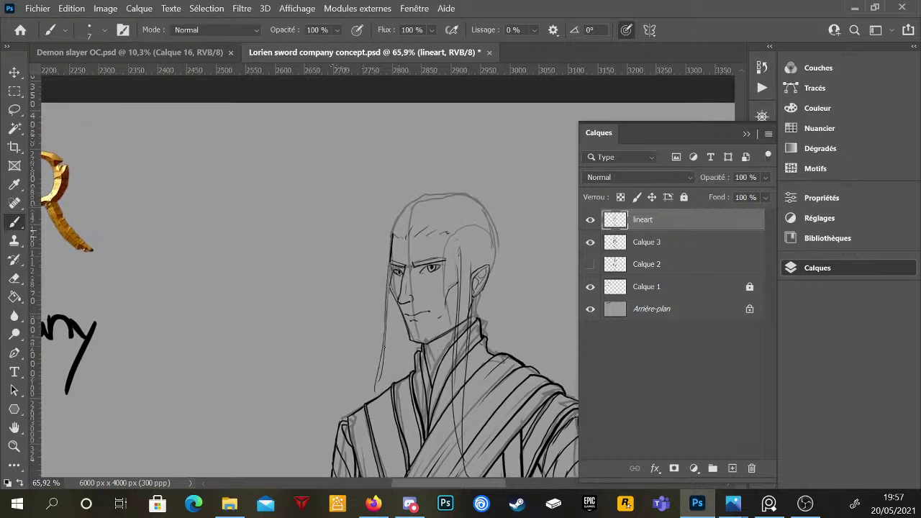
- Extend the far-side lock with more strands running past the jaw and over the shoulder
{"action": "left_click_drag", "start_coordinate": [390, 294], "coordinate": [379, 464]}
{"action": "left_click_drag", "start_coordinate": [398, 338], "coordinate": [385, 453]}
{"action": "left_click_drag", "start_coordinate": [402, 312], "coordinate": [387, 401]}
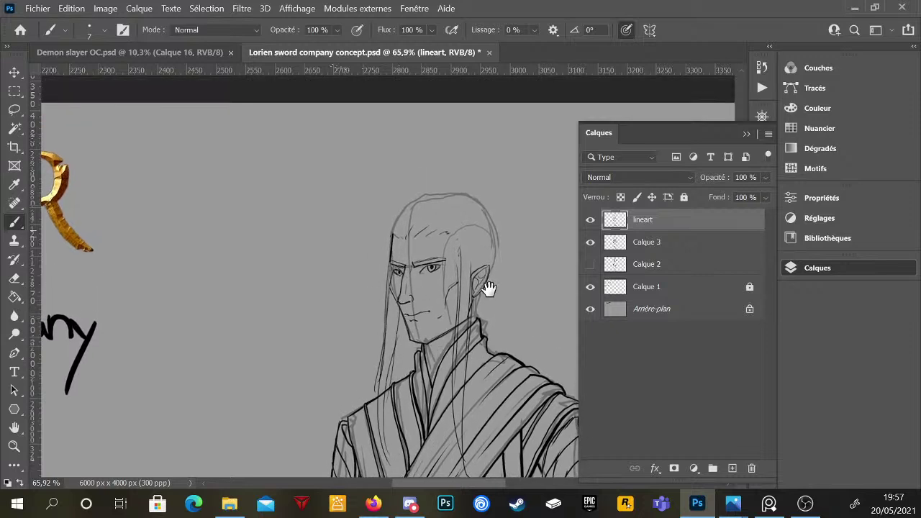
- Ink the rounded crown and the back of the head, redoing the curve until it is smooth
{"action": "left_click_drag", "start_coordinate": [488, 288], "coordinate": [455, 316]}
{"action": "mouse_move", "coordinate": [361, 250]}
{"action": "left_mouse_down"}
{"action": "mouse_move", "coordinate": [379, 227]}
{"action": "mouse_move", "coordinate": [434, 219]}
{"action": "left_mouse_up"}
{"action": "key", "text": "ctrl+z"}
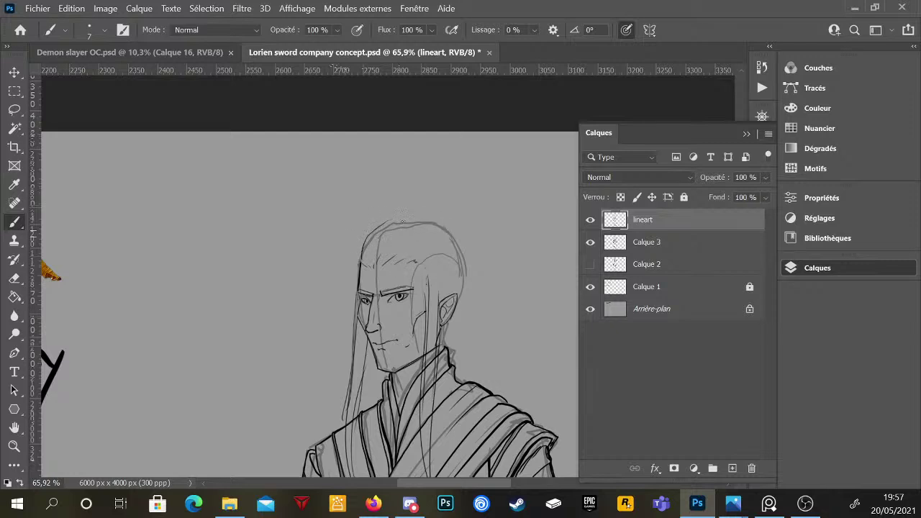
{"action": "mouse_move", "coordinate": [361, 256]}
{"action": "left_mouse_down"}
{"action": "mouse_move", "coordinate": [389, 221]}
{"action": "mouse_move", "coordinate": [448, 226]}
{"action": "left_mouse_up"}
{"action": "key", "text": "ctrl+z"}
{"action": "left_click_drag", "start_coordinate": [391, 219], "coordinate": [447, 227]}
{"action": "mouse_move", "coordinate": [446, 228]}
{"action": "left_mouse_down"}
{"action": "mouse_move", "coordinate": [464, 252]}
{"action": "mouse_move", "coordinate": [472, 344]}
{"action": "left_mouse_up"}
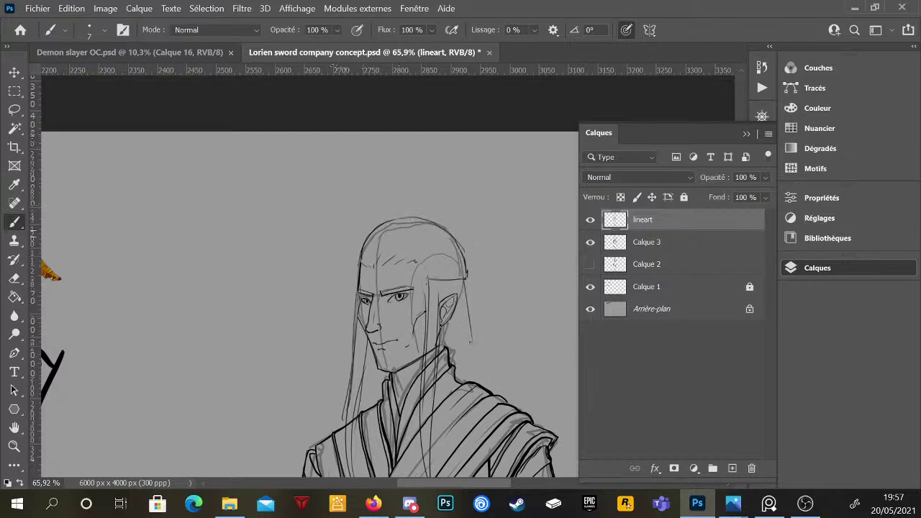
- Ink the hair falling behind the ear and neck and add short strokes at the temple
{"action": "left_click_drag", "start_coordinate": [466, 285], "coordinate": [486, 374]}
{"action": "left_click_drag", "start_coordinate": [469, 302], "coordinate": [489, 389]}
{"action": "mouse_move", "coordinate": [440, 282]}
{"action": "left_mouse_down"}
{"action": "mouse_move", "coordinate": [436, 309]}
{"action": "mouse_move", "coordinate": [440, 301]}
{"action": "mouse_move", "coordinate": [459, 376]}
{"action": "left_mouse_up"}
{"action": "mouse_move", "coordinate": [469, 333]}
{"action": "left_mouse_down"}
{"action": "mouse_move", "coordinate": [431, 297]}
{"action": "mouse_move", "coordinate": [485, 291]}
{"action": "left_mouse_up"}
{"action": "left_click_drag", "start_coordinate": [462, 307], "coordinate": [462, 280]}
{"action": "mouse_move", "coordinate": [435, 316]}
{"action": "left_mouse_down"}
{"action": "mouse_move", "coordinate": [441, 271]}
{"action": "mouse_move", "coordinate": [463, 270]}
{"action": "mouse_move", "coordinate": [439, 274]}
{"action": "mouse_move", "coordinate": [442, 256]}
{"action": "mouse_move", "coordinate": [428, 247]}
{"action": "mouse_move", "coordinate": [387, 266]}
{"action": "mouse_move", "coordinate": [413, 272]}
{"action": "mouse_move", "coordinate": [432, 256]}
{"action": "mouse_move", "coordinate": [428, 266]}
{"action": "mouse_move", "coordinate": [462, 262]}
{"action": "mouse_move", "coordinate": [488, 287]}
{"action": "left_mouse_up"}
{"action": "key", "text": "e"}
{"action": "key", "text": "b"}
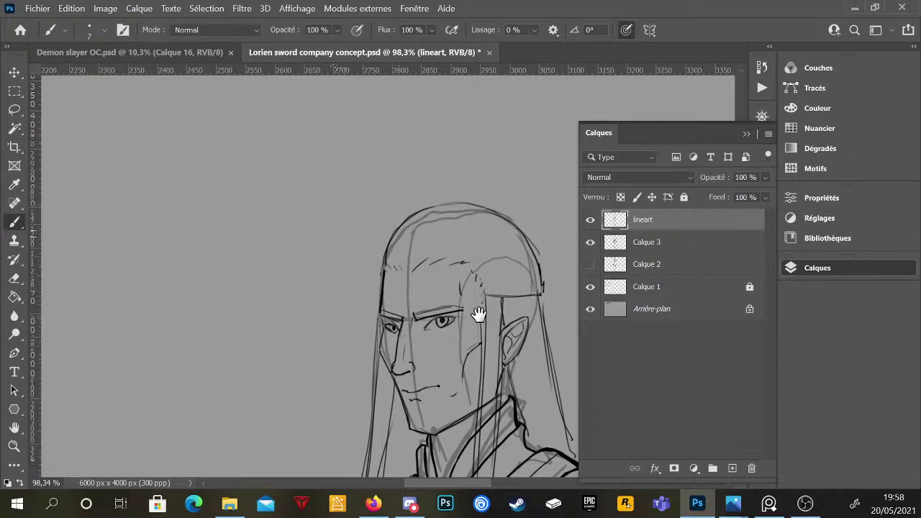
- Add extra strands to the hair beside the far cheek and to the hair behind the near shoulder
{"action": "scroll", "coordinate": [440, 350], "scroll_direction": "up", "scroll_amount": 3}
{"action": "scroll", "coordinate": [421, 353], "scroll_direction": "down", "scroll_amount": 3}
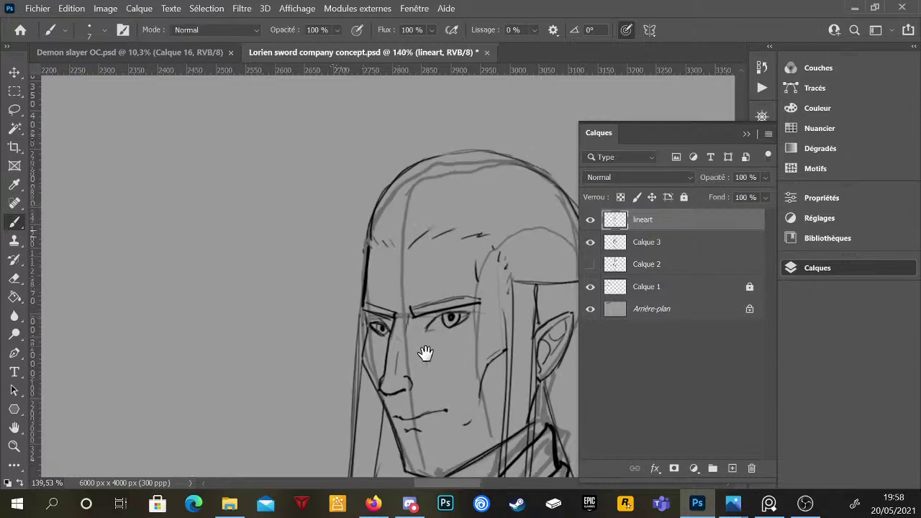
{"action": "scroll", "coordinate": [425, 339], "scroll_direction": "down", "scroll_amount": 3}
{"action": "scroll", "coordinate": [459, 332], "scroll_direction": "down", "scroll_amount": 3}
{"action": "left_click_drag", "start_coordinate": [466, 327], "coordinate": [458, 276]}
{"action": "scroll", "coordinate": [452, 225], "scroll_direction": "up", "scroll_amount": 2}
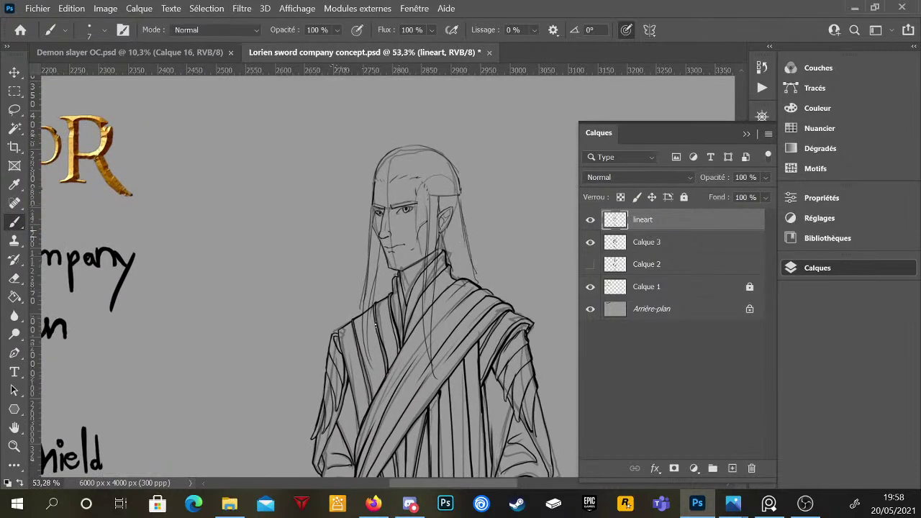
{"action": "key", "text": "e"}
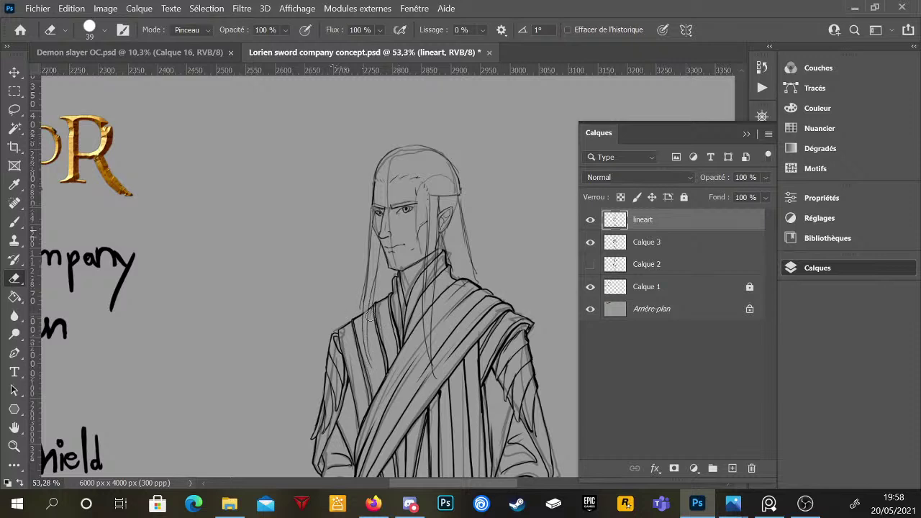
{"action": "key", "text": "b"}
{"action": "left_click_drag", "start_coordinate": [372, 236], "coordinate": [359, 338]}
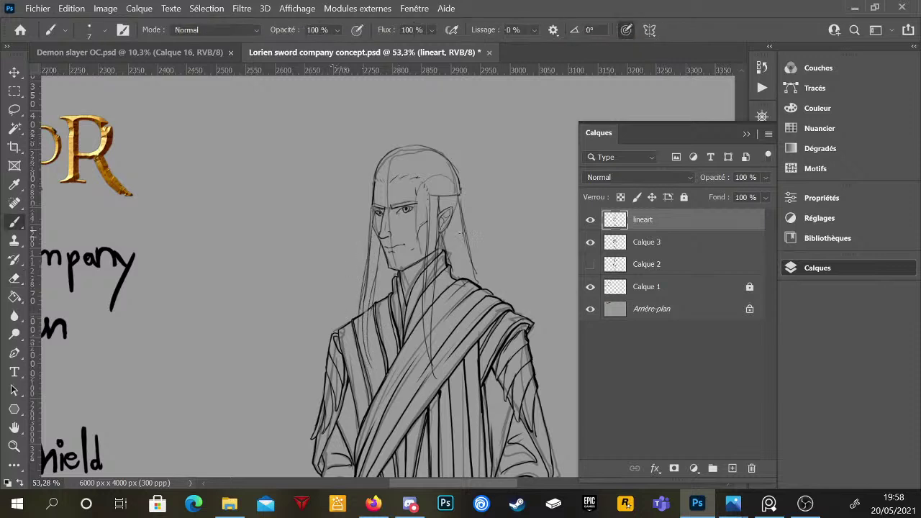
{"action": "left_click_drag", "start_coordinate": [464, 215], "coordinate": [483, 288]}
{"action": "left_click_drag", "start_coordinate": [456, 191], "coordinate": [475, 264]}
{"action": "scroll", "coordinate": [481, 320], "scroll_direction": "down", "scroll_amount": 5}
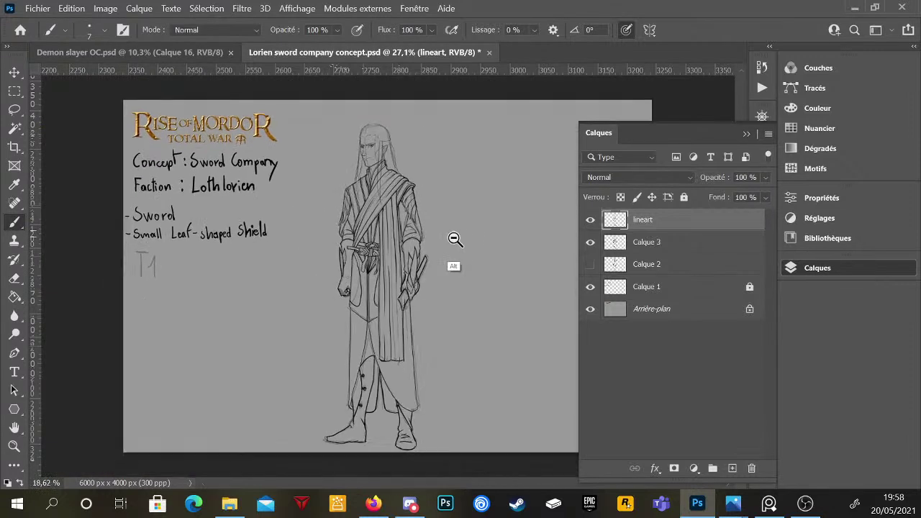
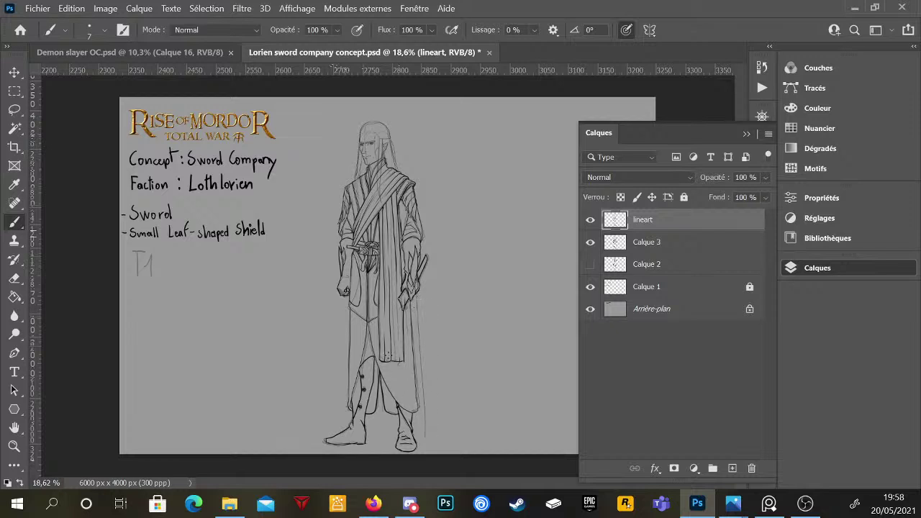
- Set the brush to 15 px and outline both sides and the hem of the long cloak hanging behind the legs
{"action": "right_click", "coordinate": [427, 344]}
{"action": "left_click_drag", "start_coordinate": [506, 140], "coordinate": [510, 140]}
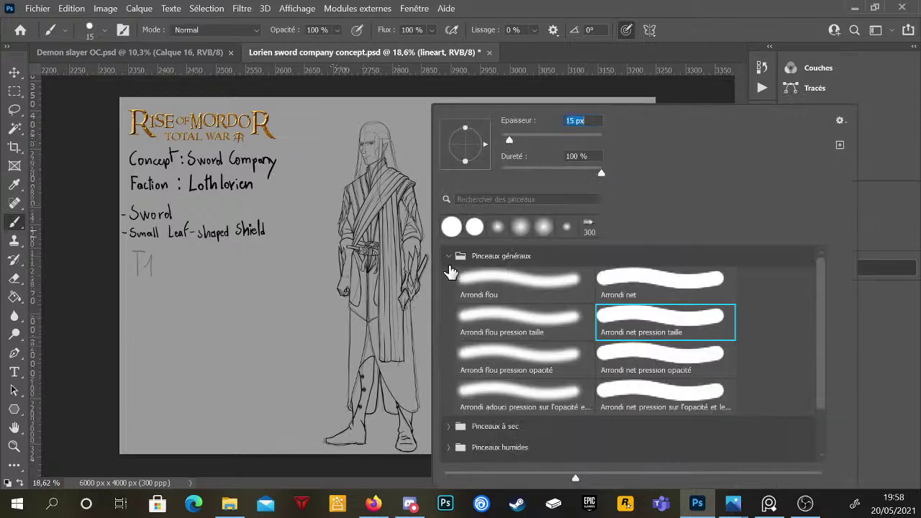
{"action": "key", "text": "Return"}
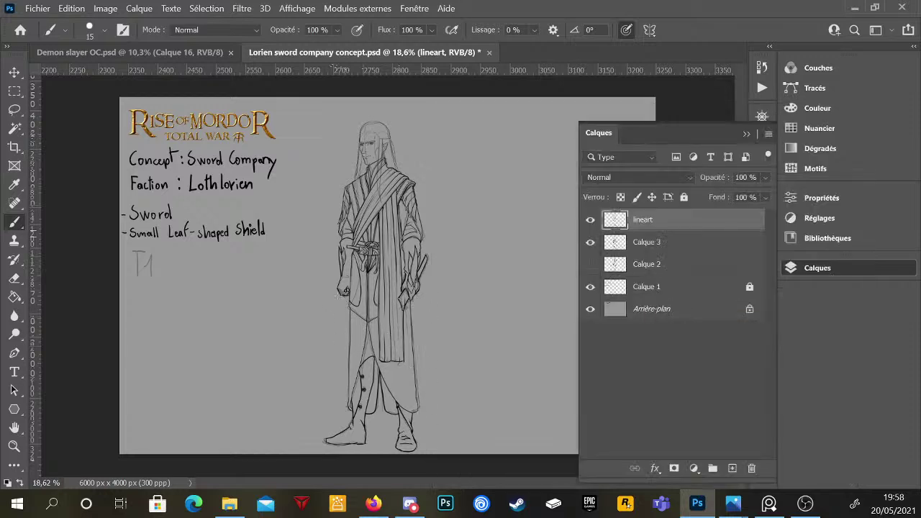
{"action": "left_click_drag", "start_coordinate": [339, 311], "coordinate": [329, 415]}
{"action": "left_click_drag", "start_coordinate": [336, 369], "coordinate": [341, 293]}
{"action": "left_click_drag", "start_coordinate": [329, 415], "coordinate": [421, 422]}
{"action": "mouse_move", "coordinate": [420, 304]}
{"action": "left_mouse_down"}
{"action": "mouse_move", "coordinate": [423, 421]}
{"action": "mouse_move", "coordinate": [421, 290]}
{"action": "left_mouse_up"}
{"action": "key", "text": "ctrl+alt+z"}
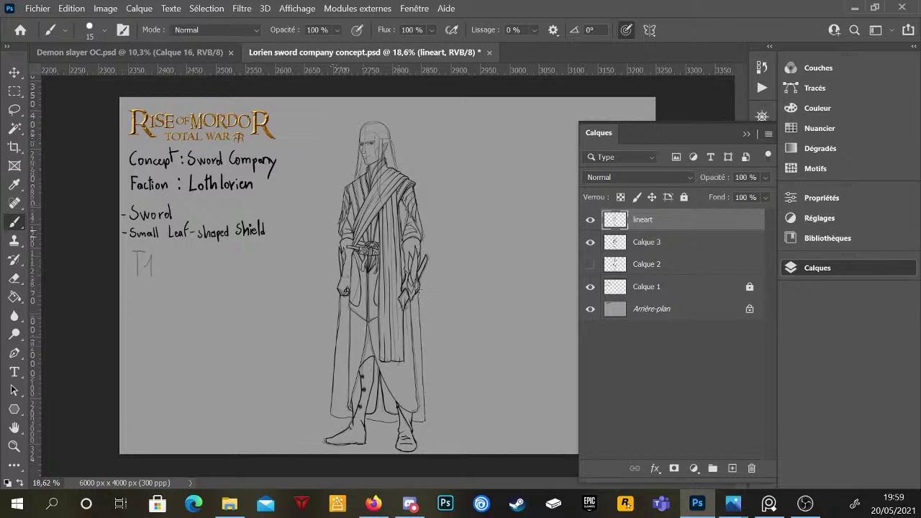
- Redraw the cloak's outer edge below the sword hand down to the hem and erase the stray line beside it
{"action": "mouse_move", "coordinate": [425, 417]}
{"action": "left_mouse_down"}
{"action": "mouse_move", "coordinate": [418, 302]}
{"action": "mouse_move", "coordinate": [415, 333]}
{"action": "left_mouse_up"}
{"action": "key", "text": "e"}
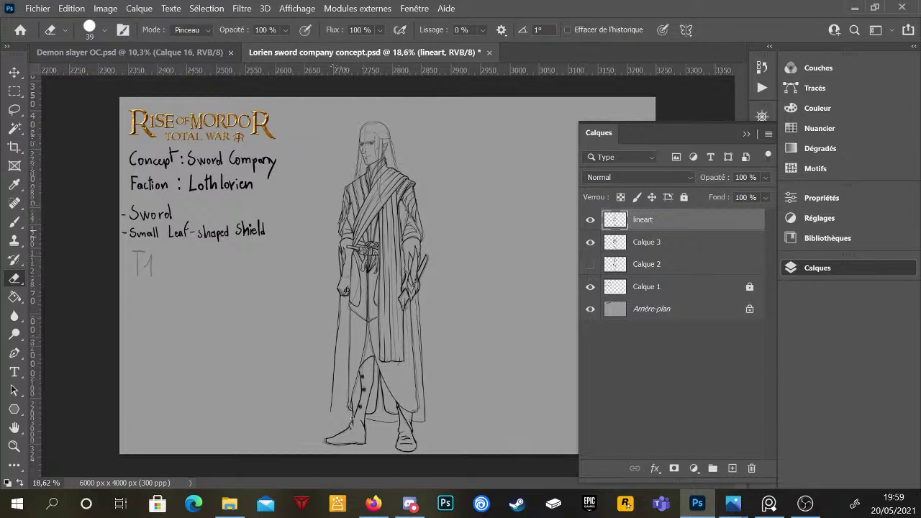
{"action": "key", "text": "b"}
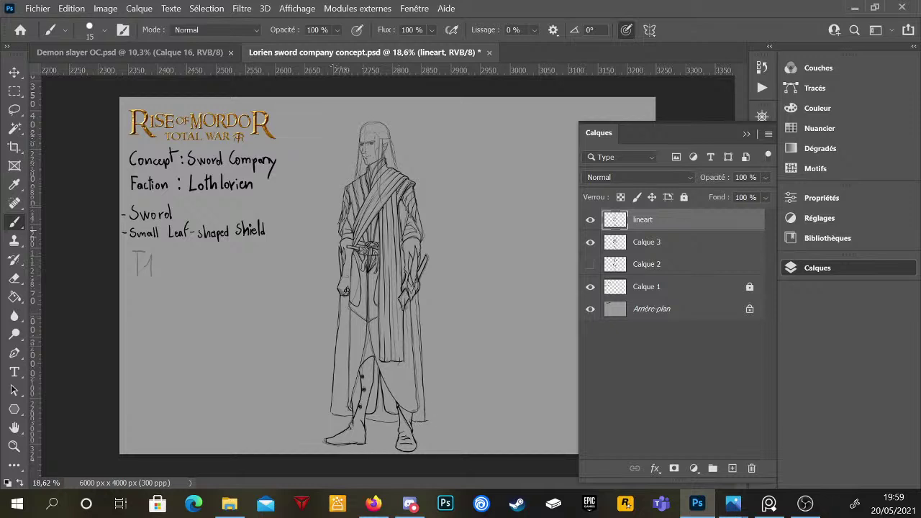
{"action": "left_click_drag", "start_coordinate": [419, 290], "coordinate": [420, 311]}
{"action": "mouse_move", "coordinate": [424, 355]}
{"action": "left_mouse_down"}
{"action": "mouse_move", "coordinate": [427, 404]}
{"action": "mouse_move", "coordinate": [420, 291]}
{"action": "left_mouse_up"}
{"action": "key", "text": "e"}
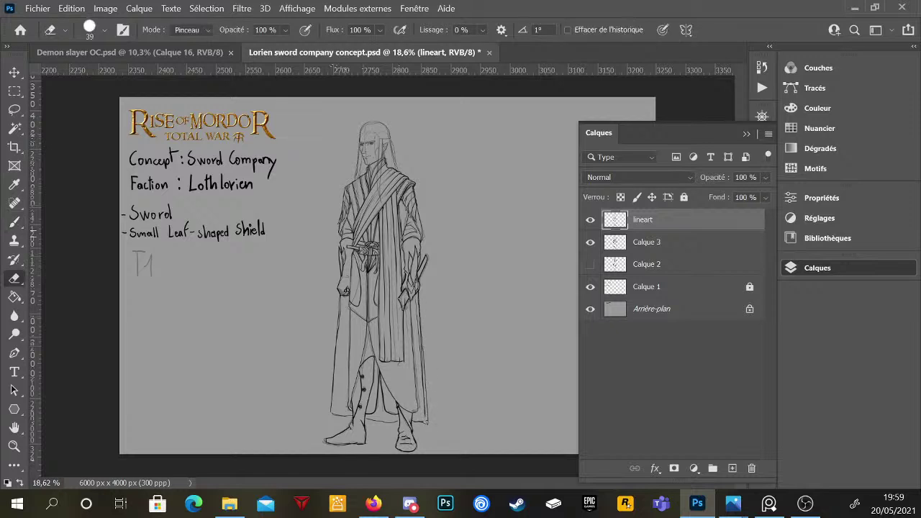
{"action": "left_click_drag", "start_coordinate": [424, 415], "coordinate": [417, 321]}
{"action": "key", "text": "b"}
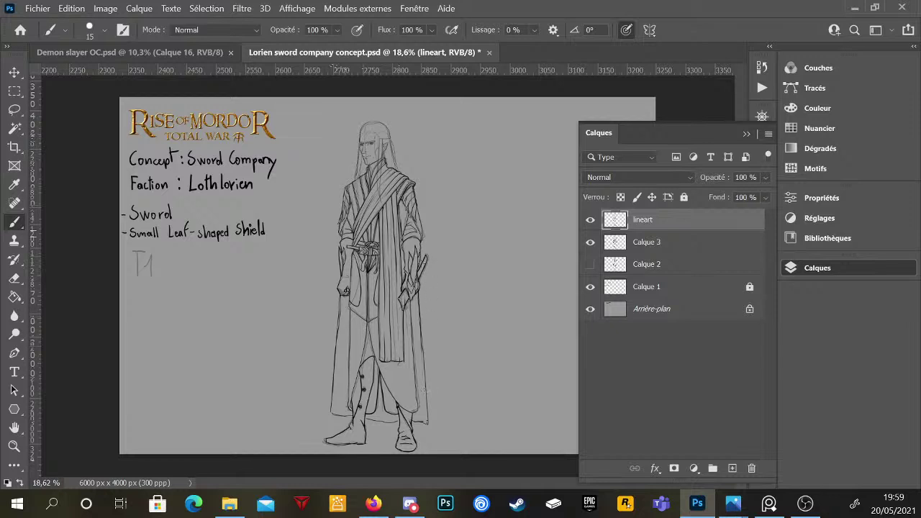
- Draw a straighter cloak edge below the clenched fist and erase the wider outer line to narrow the cloak
{"action": "left_click_drag", "start_coordinate": [418, 249], "coordinate": [419, 265]}
{"action": "left_click_drag", "start_coordinate": [343, 347], "coordinate": [343, 315]}
{"action": "key", "text": "e"}
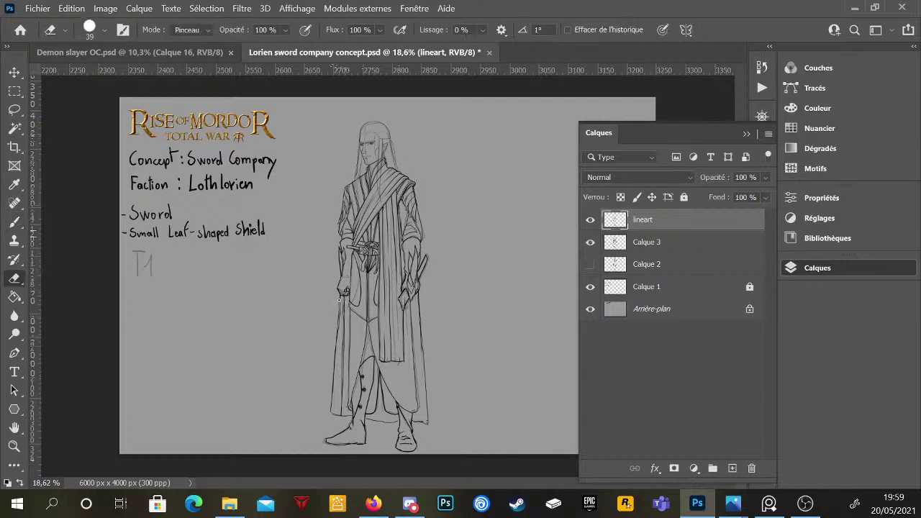
{"action": "scroll", "coordinate": [327, 317], "scroll_direction": "up", "scroll_amount": 3}
{"action": "scroll", "coordinate": [362, 292], "scroll_direction": "down", "scroll_amount": 5}
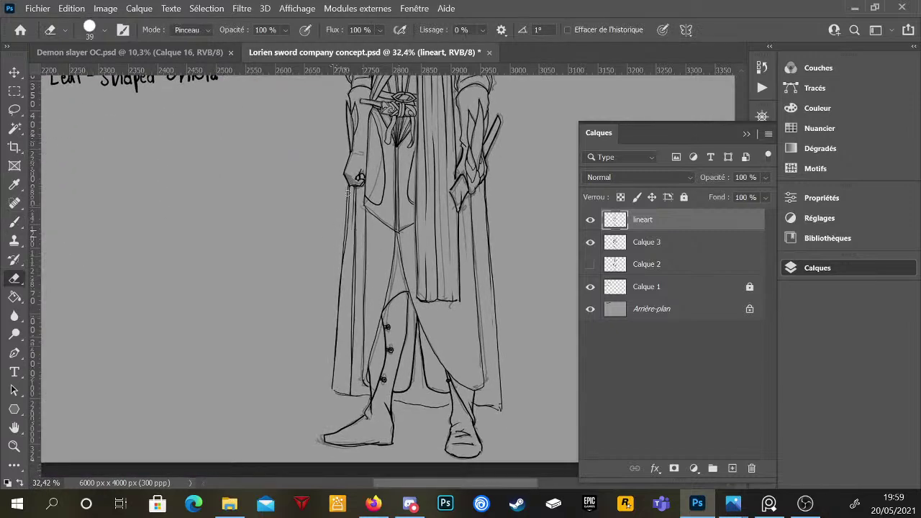
{"action": "mouse_move", "coordinate": [348, 188]}
{"action": "left_mouse_down"}
{"action": "mouse_move", "coordinate": [333, 392]}
{"action": "mouse_move", "coordinate": [347, 395]}
{"action": "left_mouse_up"}
{"action": "key", "text": "ctrl+0"}
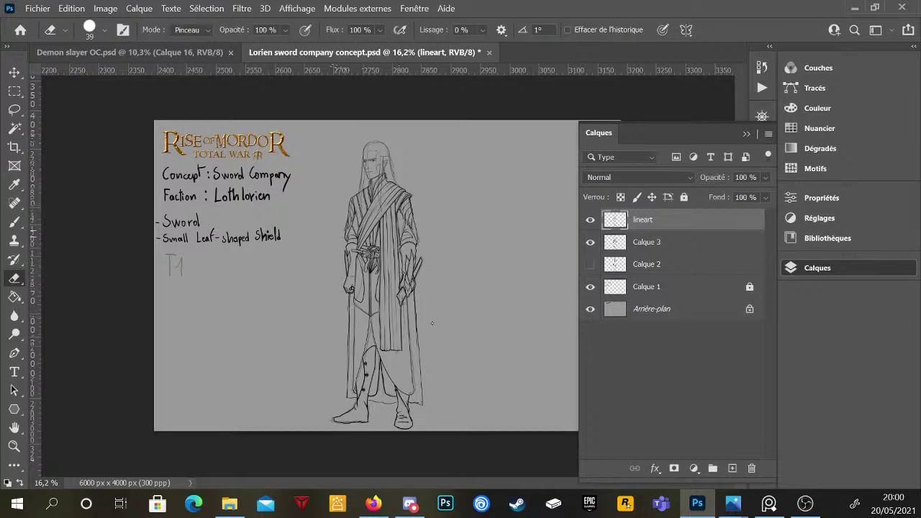
- Add a new layer directly below the lineart layer and name it color
{"action": "left_click", "coordinate": [732, 468]}
{"action": "left_click_drag", "start_coordinate": [662, 227], "coordinate": [670, 261]}
{"action": "double_click", "coordinate": [647, 243]}
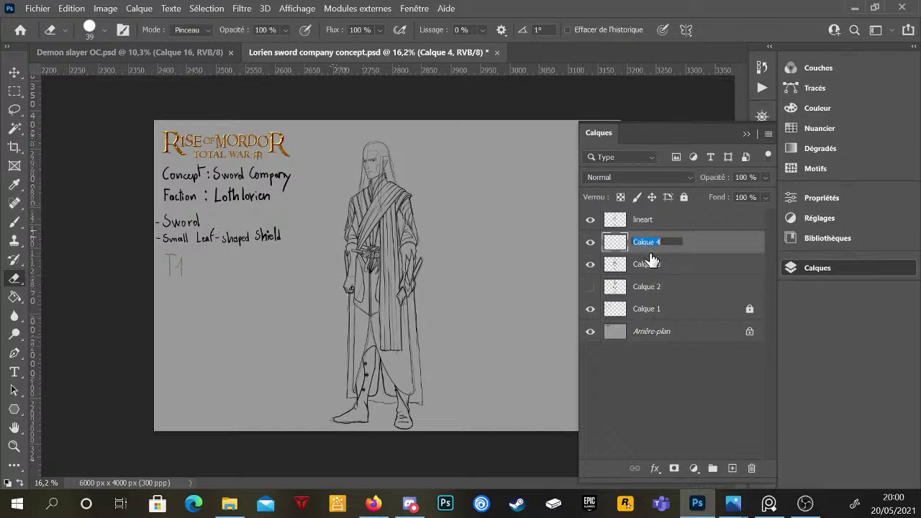
{"action": "type", "text": "color"}
{"action": "key", "text": "Return"}
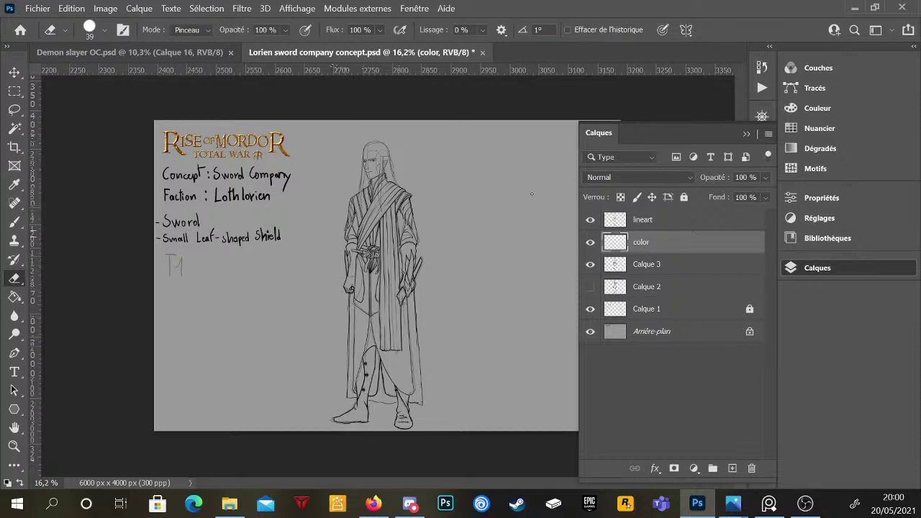
- Choose a dark slate blue with hue 225, saturation 32% and lightness 35%, and set the brush to 63 px
{"action": "left_click_drag", "start_coordinate": [390, 266], "coordinate": [402, 266]}
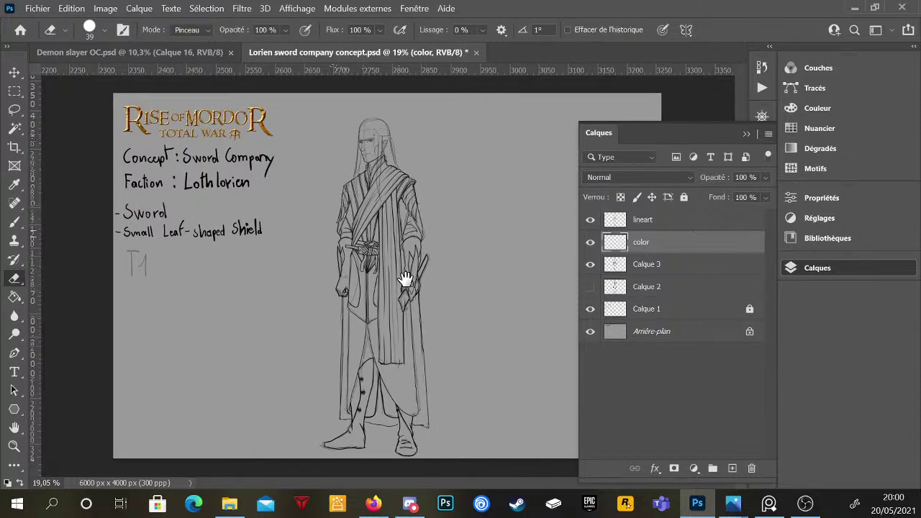
{"action": "left_click", "coordinate": [817, 108]}
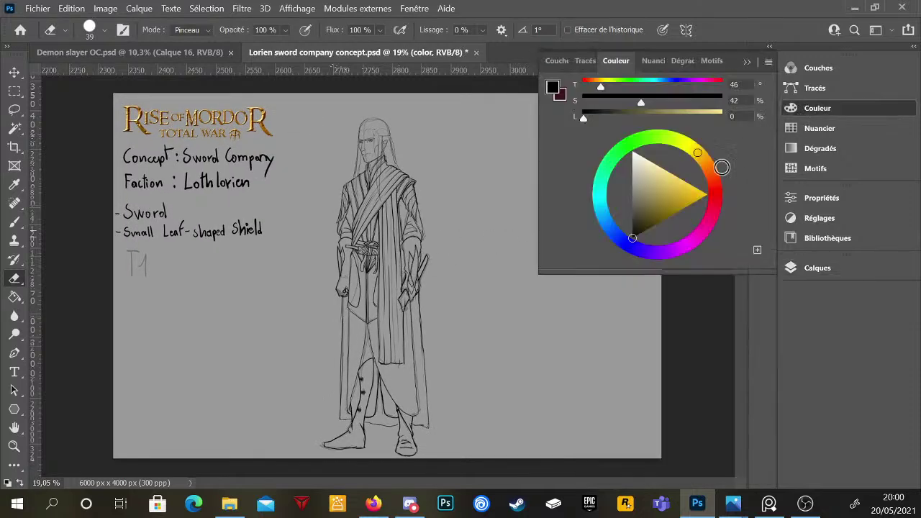
{"action": "left_click", "coordinate": [616, 236]}
{"action": "mouse_move", "coordinate": [635, 178]}
{"action": "left_mouse_down"}
{"action": "mouse_move", "coordinate": [646, 168]}
{"action": "mouse_move", "coordinate": [643, 176]}
{"action": "left_mouse_up"}
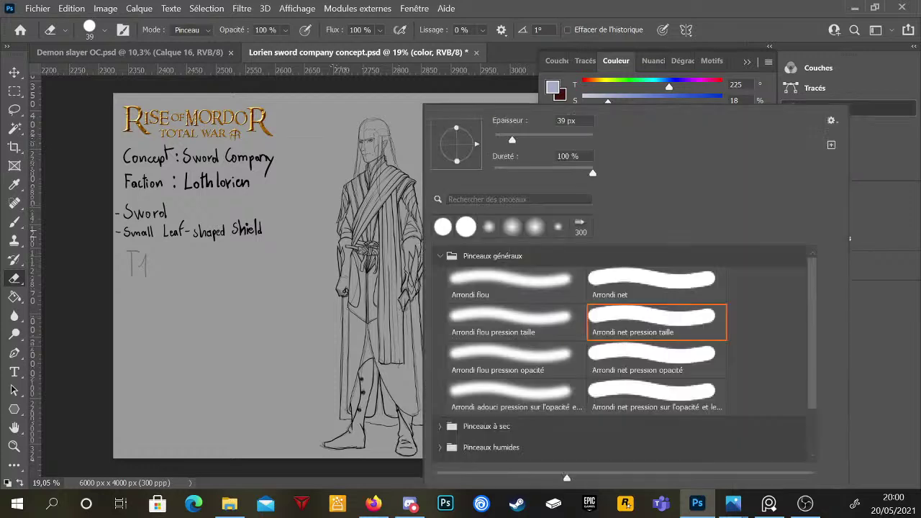
{"action": "right_click", "coordinate": [466, 156]}
{"action": "left_click", "coordinate": [530, 140]}
{"action": "left_click", "coordinate": [387, 219]}
{"action": "left_click", "coordinate": [640, 212]}
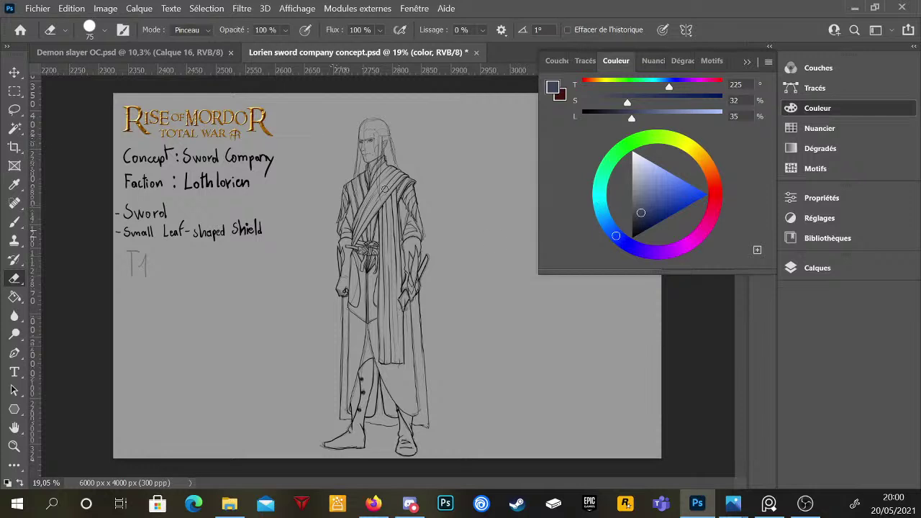
{"action": "key", "text": "b"}
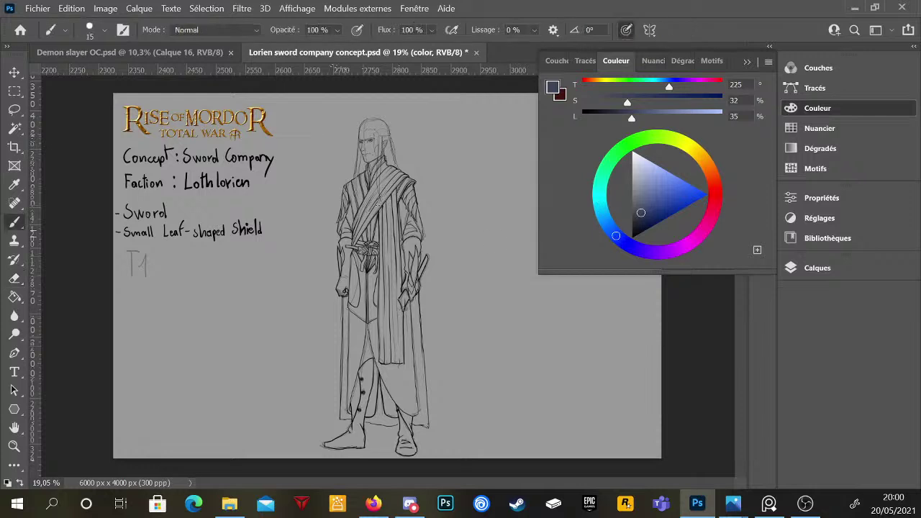
{"action": "right_click", "coordinate": [466, 138]}
- Fill the diagonal sash across the chest with the slate blue, from the belt up over the shoulder
{"action": "left_click", "coordinate": [374, 210]}
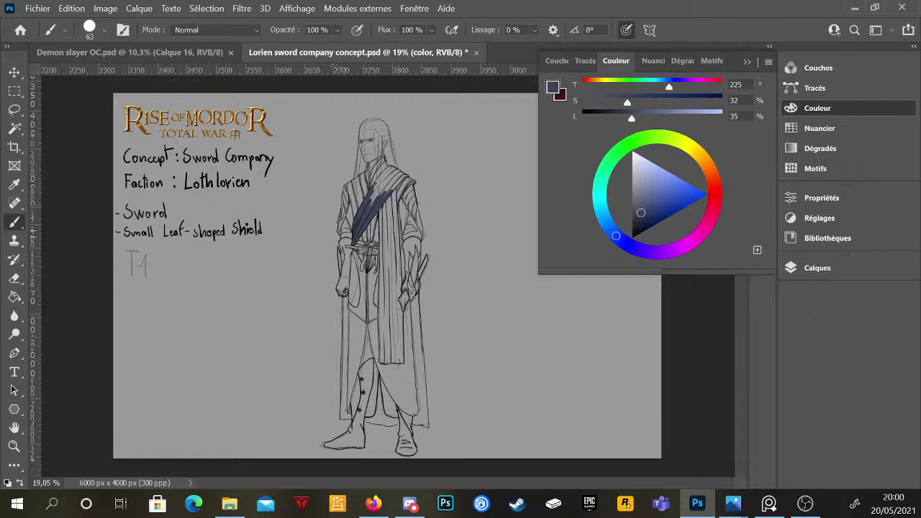
{"action": "left_click_drag", "start_coordinate": [384, 204], "coordinate": [406, 203]}
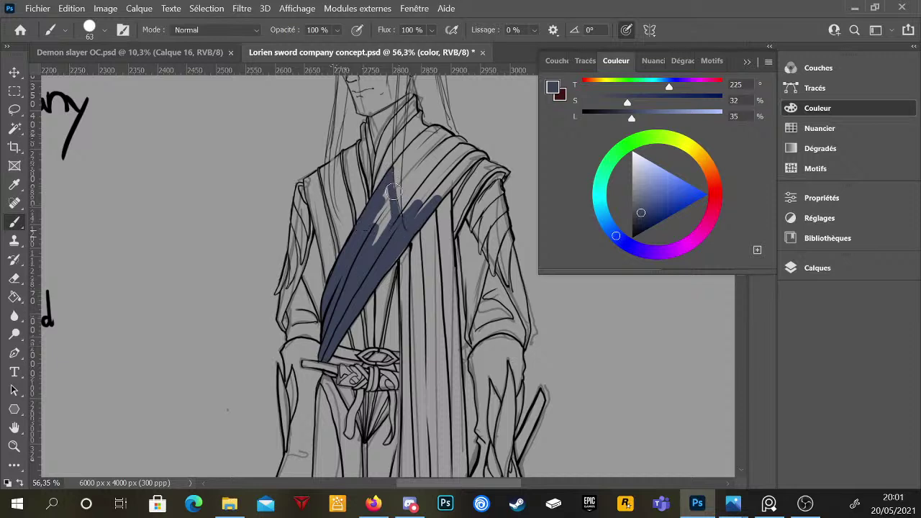
{"action": "left_click_drag", "start_coordinate": [390, 186], "coordinate": [379, 239]}
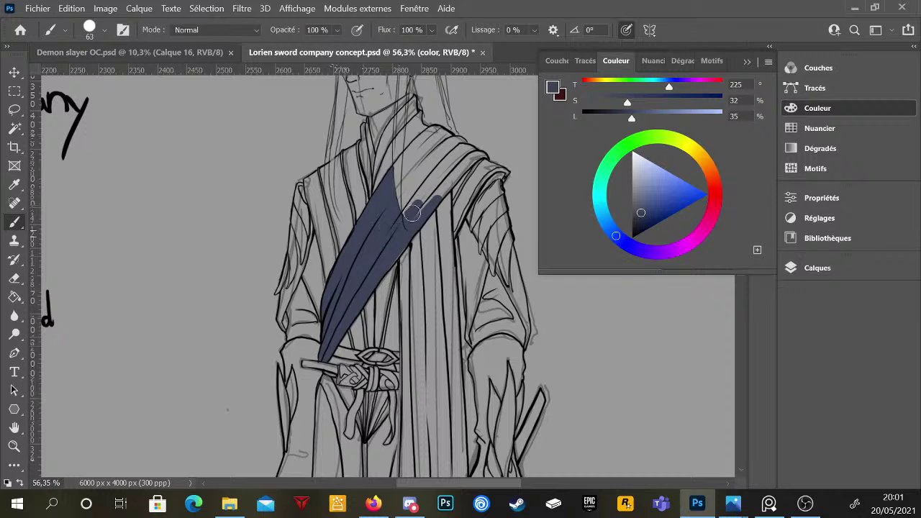
{"action": "mouse_move", "coordinate": [412, 212]}
{"action": "left_mouse_down"}
{"action": "mouse_move", "coordinate": [411, 156]}
{"action": "mouse_move", "coordinate": [426, 138]}
{"action": "mouse_move", "coordinate": [436, 132]}
{"action": "mouse_move", "coordinate": [484, 158]}
{"action": "mouse_move", "coordinate": [428, 208]}
{"action": "mouse_move", "coordinate": [472, 163]}
{"action": "mouse_move", "coordinate": [433, 206]}
{"action": "mouse_move", "coordinate": [465, 171]}
{"action": "mouse_move", "coordinate": [449, 186]}
{"action": "mouse_move", "coordinate": [460, 164]}
{"action": "mouse_move", "coordinate": [431, 191]}
{"action": "mouse_move", "coordinate": [466, 161]}
{"action": "mouse_move", "coordinate": [420, 202]}
{"action": "mouse_move", "coordinate": [424, 165]}
{"action": "mouse_move", "coordinate": [418, 168]}
{"action": "mouse_move", "coordinate": [442, 154]}
{"action": "mouse_move", "coordinate": [433, 141]}
{"action": "mouse_move", "coordinate": [453, 155]}
{"action": "left_mouse_up"}
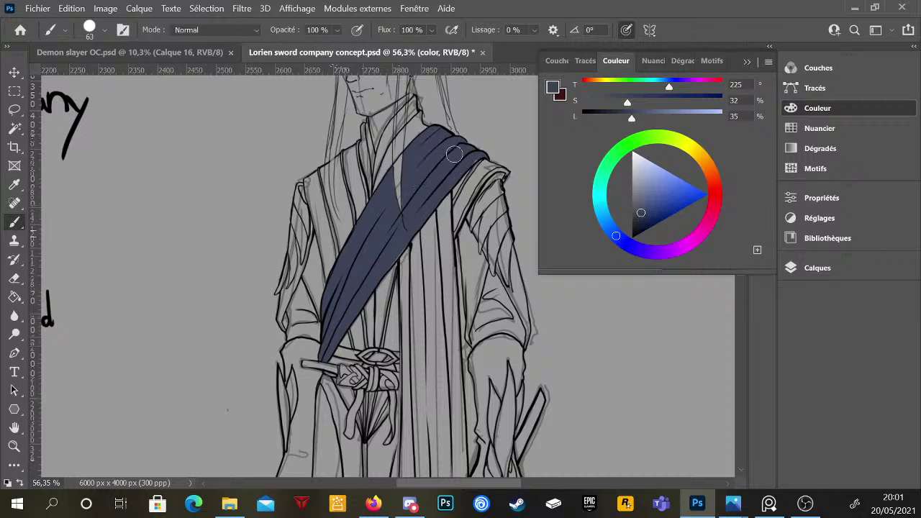
- Paint slate blue down the inner folds of the sash's hanging part, from the chest toward its lower end
{"action": "scroll", "coordinate": [454, 154], "scroll_direction": "down", "scroll_amount": 5}
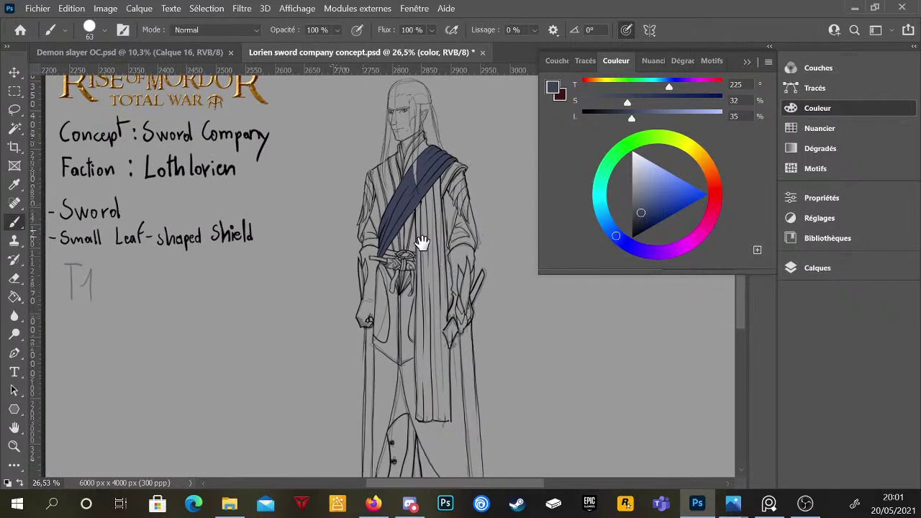
{"action": "scroll", "coordinate": [459, 278], "scroll_direction": "down", "scroll_amount": 2}
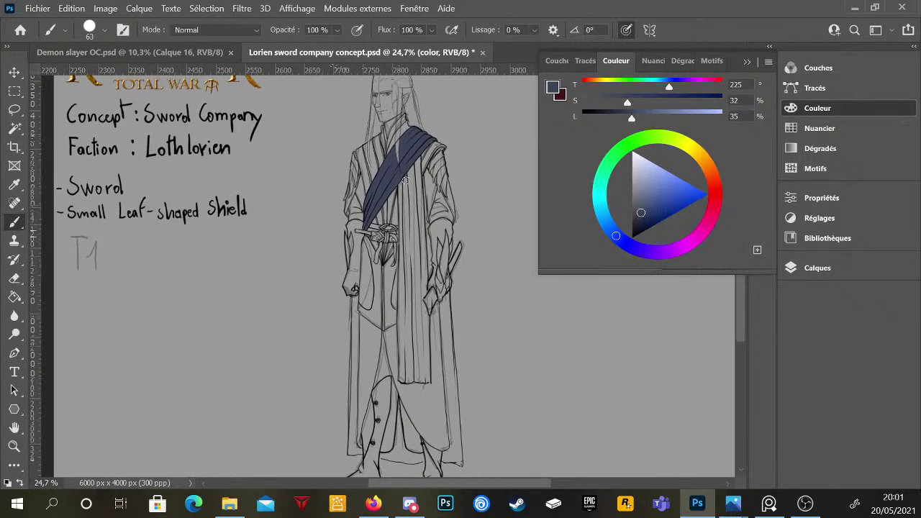
{"action": "left_click_drag", "start_coordinate": [405, 180], "coordinate": [401, 216]}
{"action": "left_click_drag", "start_coordinate": [404, 252], "coordinate": [410, 353]}
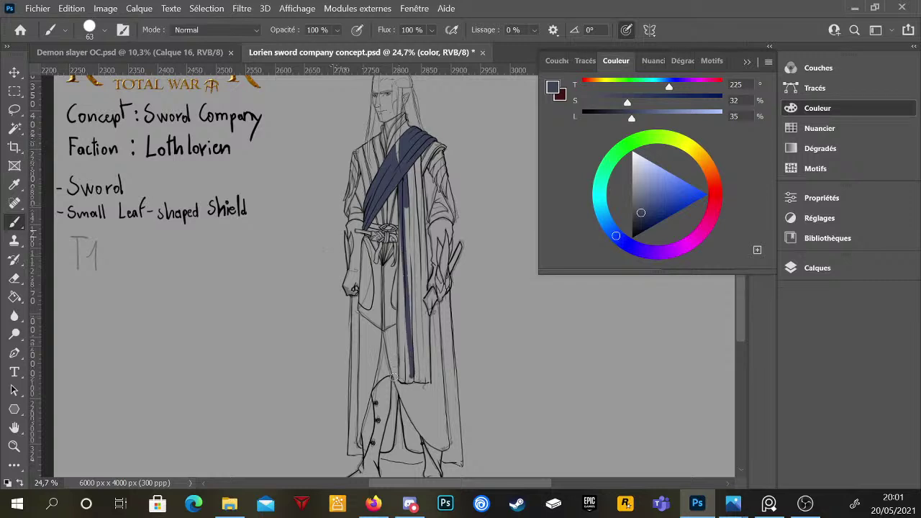
- Enlarge the brush to 97 px and fill the rest of the hanging sash down to its lower edge
{"action": "right_click", "coordinate": [409, 364]}
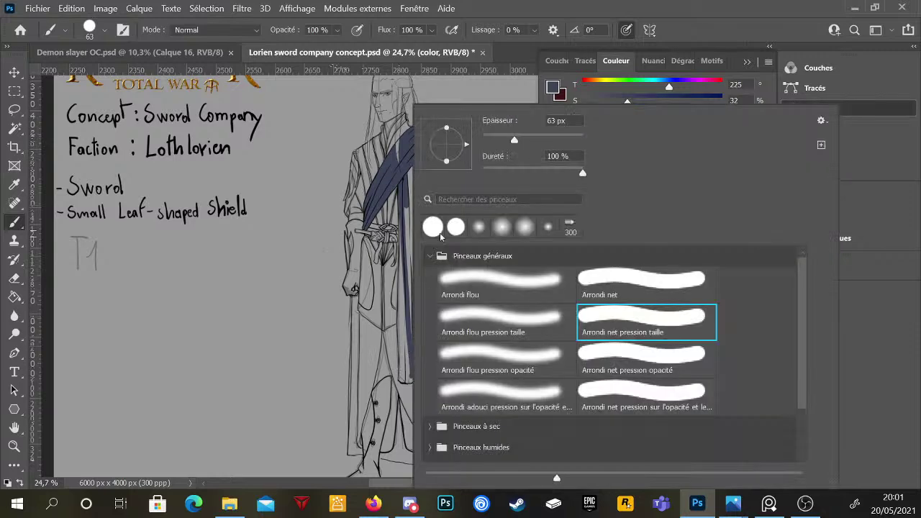
{"action": "left_click_drag", "start_coordinate": [527, 141], "coordinate": [531, 140]}
{"action": "left_click", "coordinate": [407, 376]}
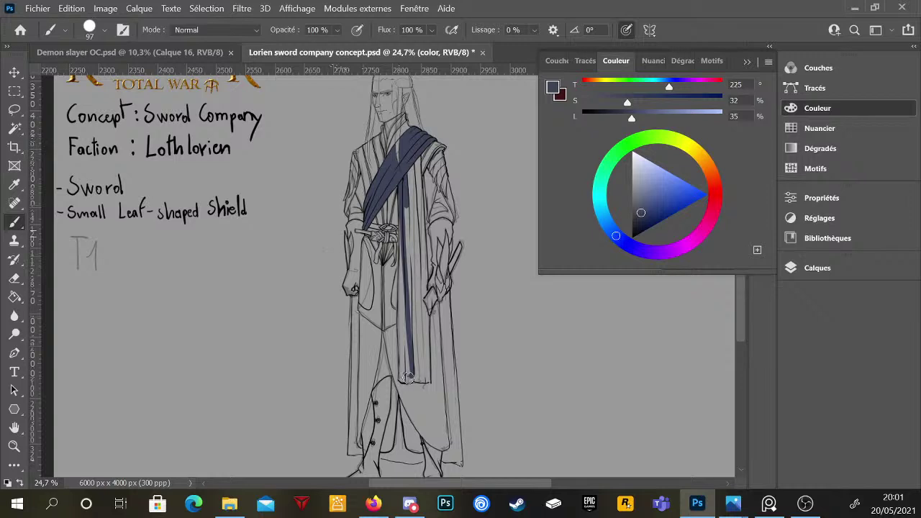
{"action": "mouse_move", "coordinate": [405, 370]}
{"action": "left_mouse_down"}
{"action": "mouse_move", "coordinate": [410, 338]}
{"action": "mouse_move", "coordinate": [404, 378]}
{"action": "mouse_move", "coordinate": [405, 336]}
{"action": "mouse_move", "coordinate": [402, 378]}
{"action": "mouse_move", "coordinate": [404, 278]}
{"action": "mouse_move", "coordinate": [404, 361]}
{"action": "mouse_move", "coordinate": [403, 335]}
{"action": "left_mouse_up"}
{"action": "left_click_drag", "start_coordinate": [404, 295], "coordinate": [407, 247]}
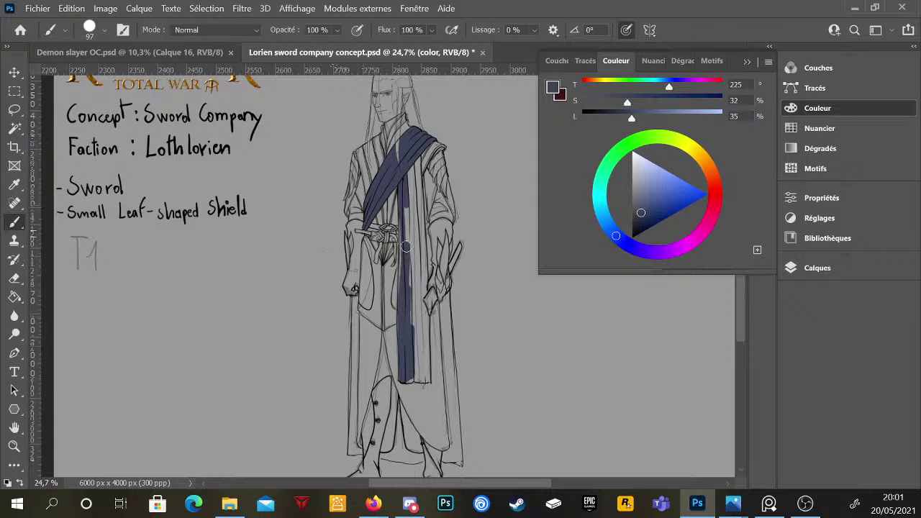
{"action": "mouse_move", "coordinate": [404, 293]}
{"action": "left_mouse_down"}
{"action": "mouse_move", "coordinate": [415, 160]}
{"action": "mouse_move", "coordinate": [415, 299]}
{"action": "mouse_move", "coordinate": [416, 160]}
{"action": "mouse_move", "coordinate": [422, 291]}
{"action": "mouse_move", "coordinate": [420, 170]}
{"action": "left_mouse_up"}
{"action": "mouse_move", "coordinate": [414, 307]}
{"action": "left_mouse_down"}
{"action": "mouse_move", "coordinate": [418, 335]}
{"action": "mouse_move", "coordinate": [421, 294]}
{"action": "left_mouse_up"}
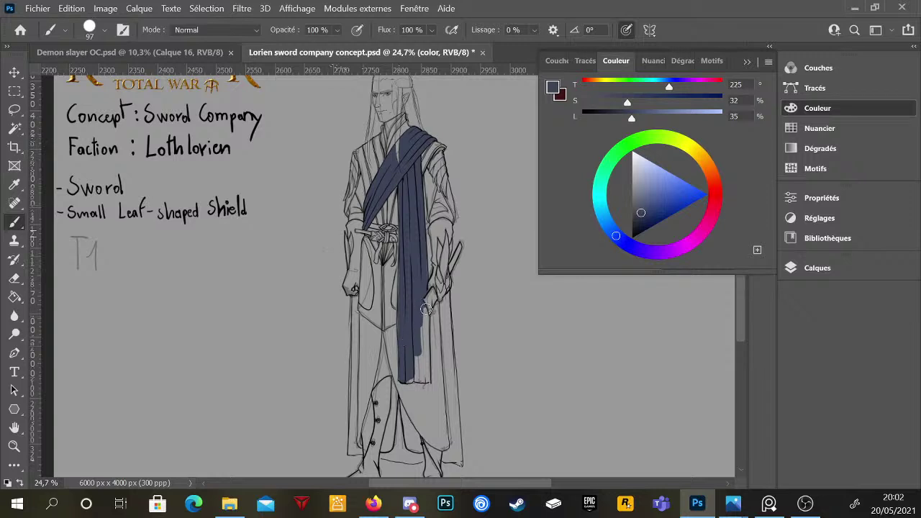
{"action": "left_click_drag", "start_coordinate": [423, 303], "coordinate": [428, 372]}
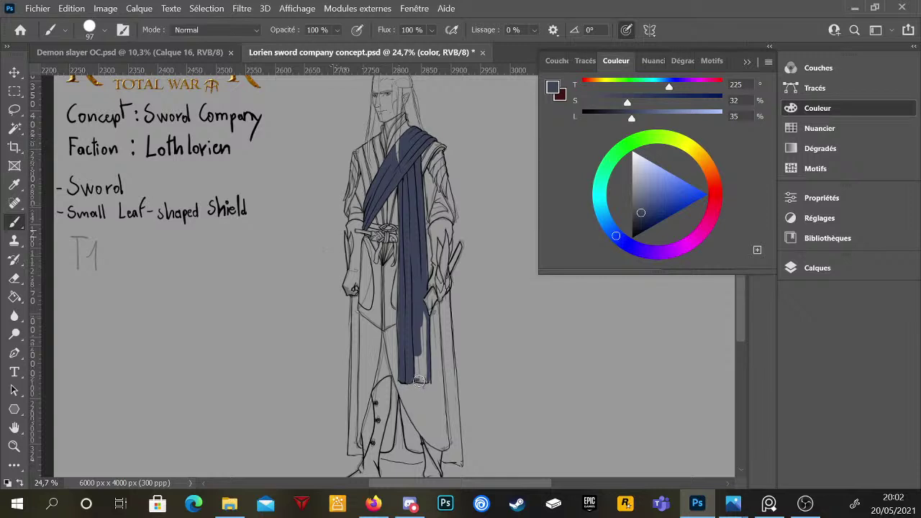
{"action": "mouse_move", "coordinate": [428, 382]}
{"action": "left_mouse_down"}
{"action": "mouse_move", "coordinate": [412, 355]}
{"action": "mouse_move", "coordinate": [416, 378]}
{"action": "mouse_move", "coordinate": [418, 361]}
{"action": "mouse_move", "coordinate": [425, 374]}
{"action": "mouse_move", "coordinate": [419, 315]}
{"action": "left_mouse_up"}
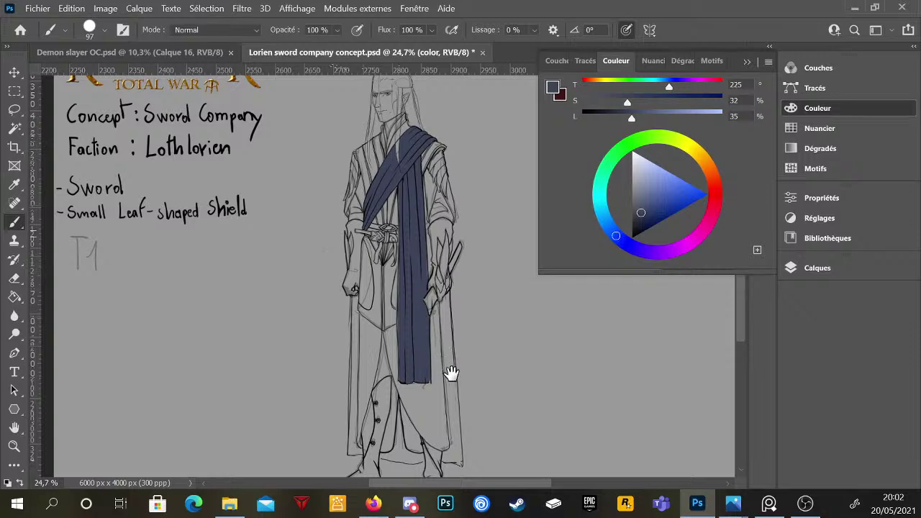
- Choose a light grey with saturation 0% and lightness 76% and fill the undersleeve at the elbow of the sash-side arm
{"action": "scroll", "coordinate": [461, 339], "scroll_direction": "down", "scroll_amount": 3}
{"action": "scroll", "coordinate": [458, 325], "scroll_direction": "down", "scroll_amount": 2}
{"action": "scroll", "coordinate": [376, 315], "scroll_direction": "up", "scroll_amount": 1}
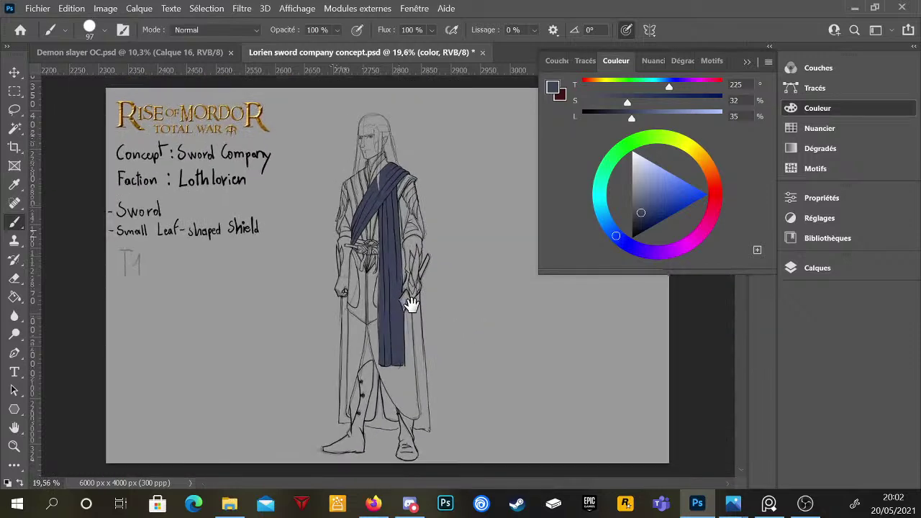
{"action": "scroll", "coordinate": [419, 321], "scroll_direction": "up", "scroll_amount": 2}
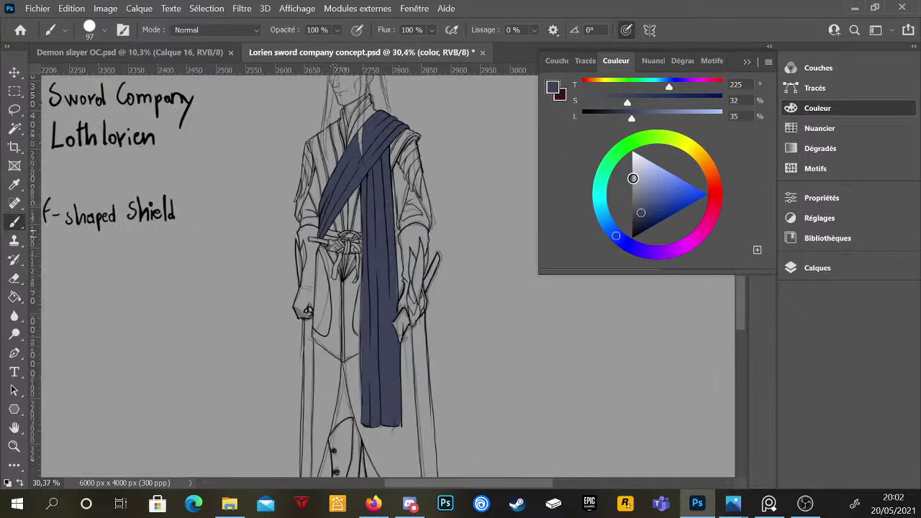
{"action": "left_click_drag", "start_coordinate": [639, 175], "coordinate": [623, 179]}
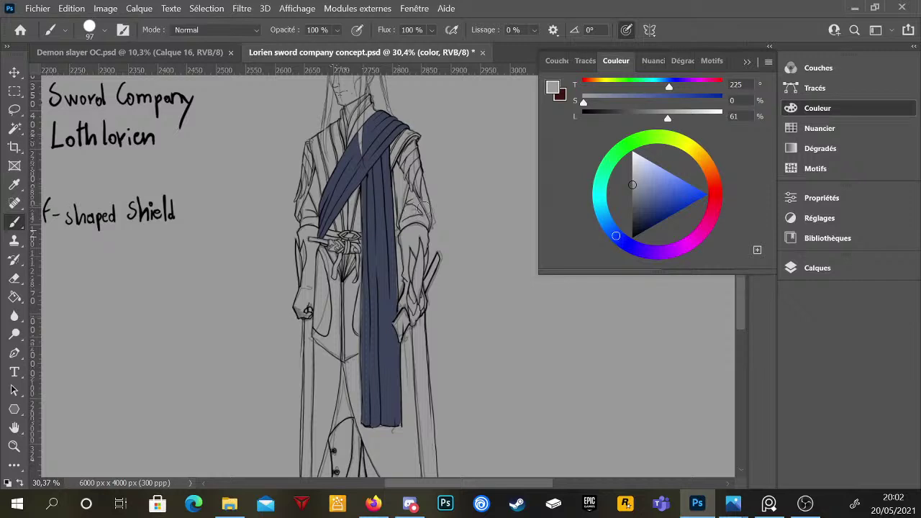
{"action": "left_click", "coordinate": [632, 172]}
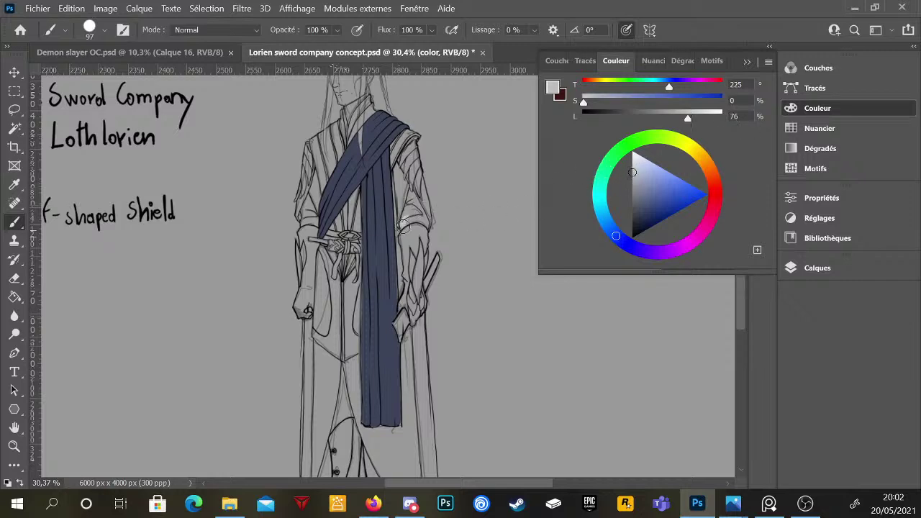
{"action": "left_click_drag", "start_coordinate": [403, 226], "coordinate": [411, 193]}
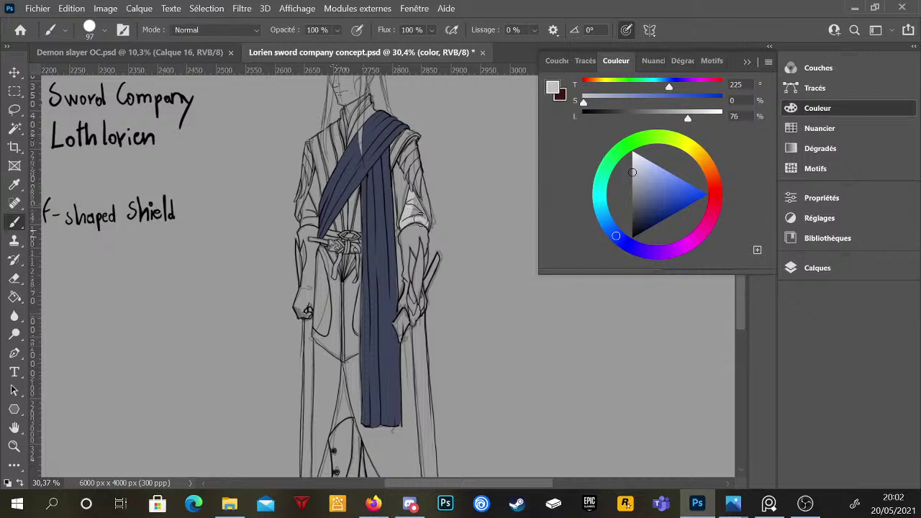
{"action": "left_click_drag", "start_coordinate": [424, 224], "coordinate": [412, 217]}
- Choose a mid grey with saturation 0% and lightness 48% and fill the outer sleeve around that light undersleeve
{"action": "left_click", "coordinate": [633, 203]}
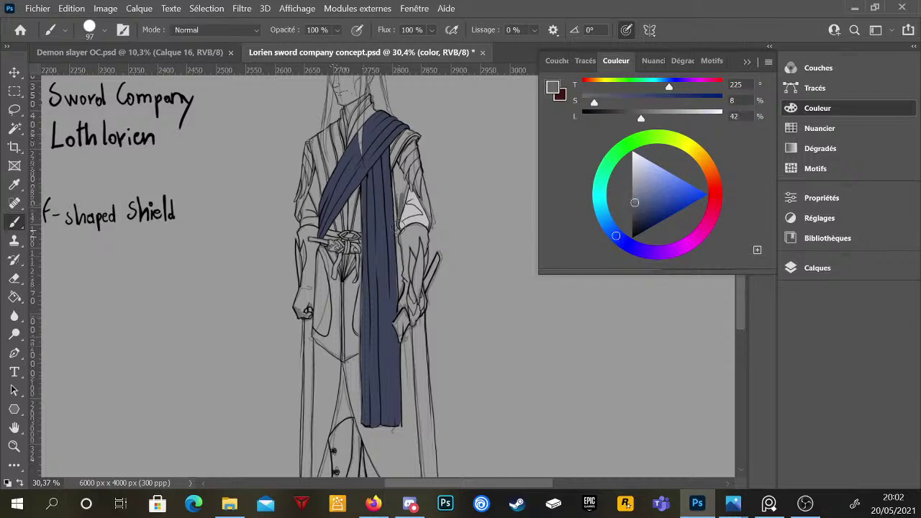
{"action": "mouse_move", "coordinate": [400, 194]}
{"action": "left_mouse_down"}
{"action": "mouse_move", "coordinate": [399, 204]}
{"action": "mouse_move", "coordinate": [400, 189]}
{"action": "left_mouse_up"}
{"action": "left_click", "coordinate": [631, 196]}
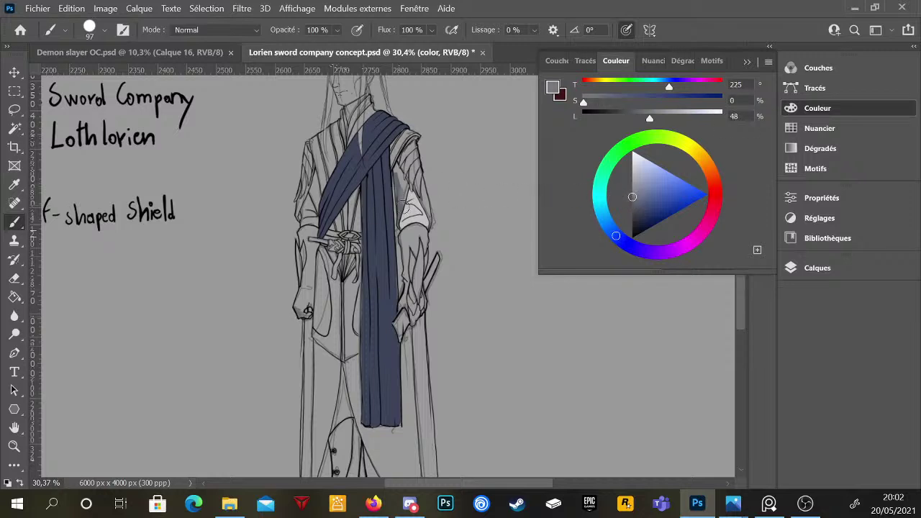
{"action": "left_click_drag", "start_coordinate": [400, 217], "coordinate": [405, 202]}
{"action": "scroll", "coordinate": [407, 180], "scroll_direction": "up", "scroll_amount": 3}
{"action": "mouse_move", "coordinate": [395, 160]}
{"action": "left_mouse_down"}
{"action": "mouse_move", "coordinate": [394, 198]}
{"action": "mouse_move", "coordinate": [398, 120]}
{"action": "mouse_move", "coordinate": [394, 161]}
{"action": "mouse_move", "coordinate": [409, 129]}
{"action": "mouse_move", "coordinate": [401, 176]}
{"action": "mouse_move", "coordinate": [401, 153]}
{"action": "left_mouse_up"}
{"action": "left_click_drag", "start_coordinate": [467, 222], "coordinate": [471, 216]}
{"action": "mouse_move", "coordinate": [417, 174]}
{"action": "left_mouse_down"}
{"action": "mouse_move", "coordinate": [421, 167]}
{"action": "mouse_move", "coordinate": [450, 232]}
{"action": "mouse_move", "coordinate": [436, 198]}
{"action": "mouse_move", "coordinate": [432, 208]}
{"action": "mouse_move", "coordinate": [457, 251]}
{"action": "mouse_move", "coordinate": [453, 269]}
{"action": "mouse_move", "coordinate": [460, 249]}
{"action": "mouse_move", "coordinate": [428, 148]}
{"action": "mouse_move", "coordinate": [448, 219]}
{"action": "left_mouse_up"}
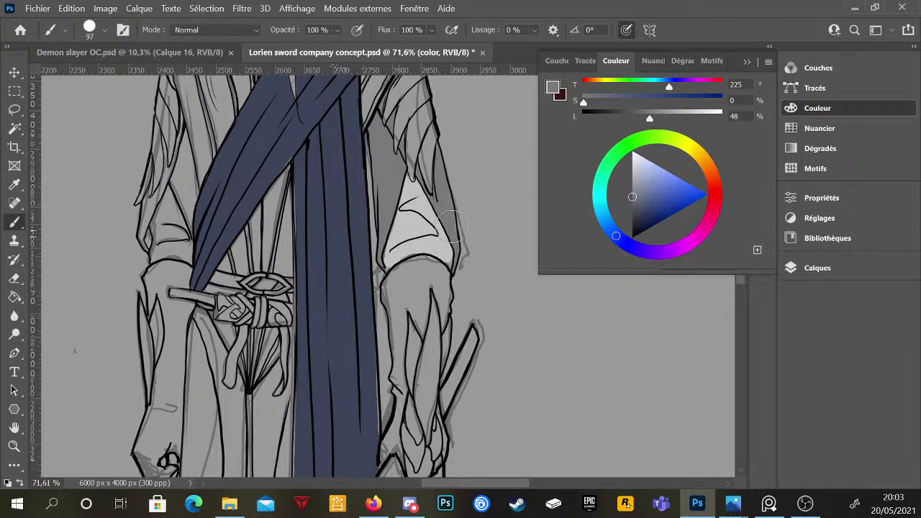
{"action": "left_click_drag", "start_coordinate": [469, 254], "coordinate": [422, 200]}
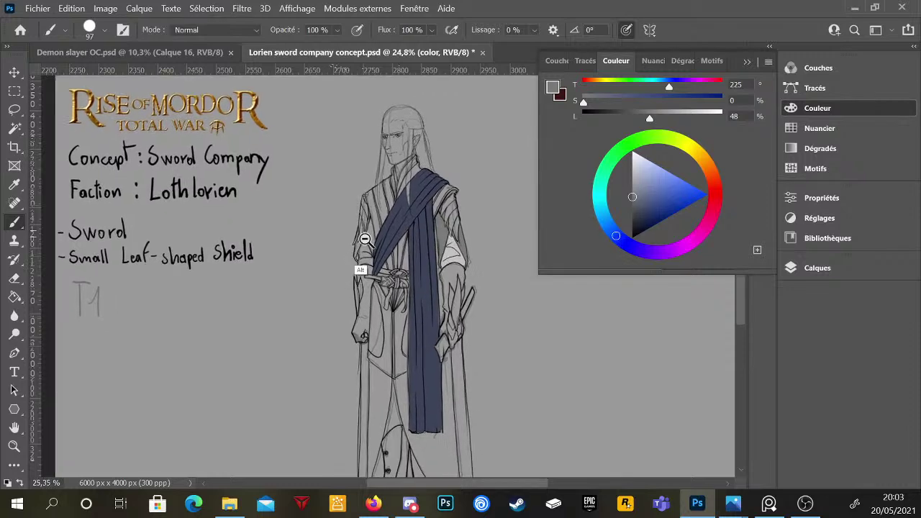
- Fill the outer sleeve of the opposite arm with the same mid grey, from below the shoulder plates to the elbow
{"action": "scroll", "coordinate": [359, 256], "scroll_direction": "up", "scroll_amount": 5}
{"action": "mouse_move", "coordinate": [368, 255]}
{"action": "left_mouse_down"}
{"action": "mouse_move", "coordinate": [374, 186]}
{"action": "mouse_move", "coordinate": [370, 203]}
{"action": "mouse_move", "coordinate": [373, 190]}
{"action": "mouse_move", "coordinate": [383, 201]}
{"action": "left_mouse_up"}
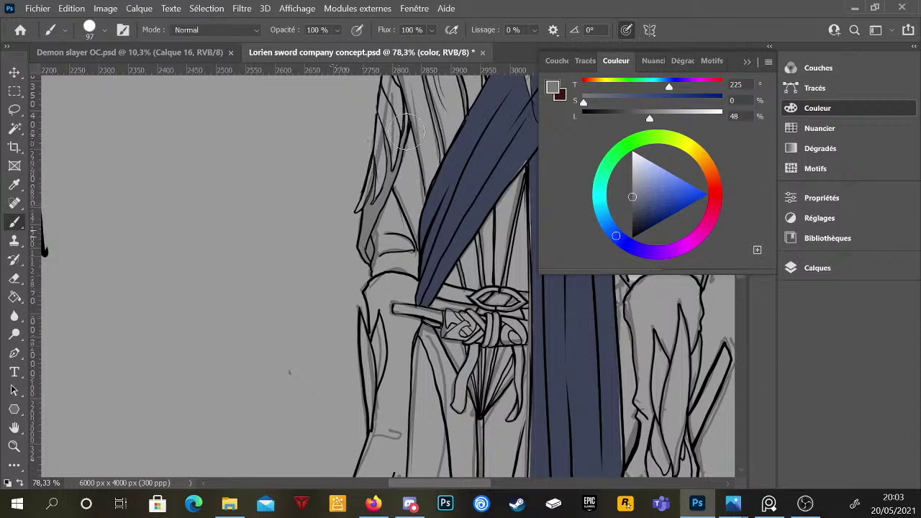
{"action": "scroll", "coordinate": [460, 216], "scroll_direction": "up", "scroll_amount": 1}
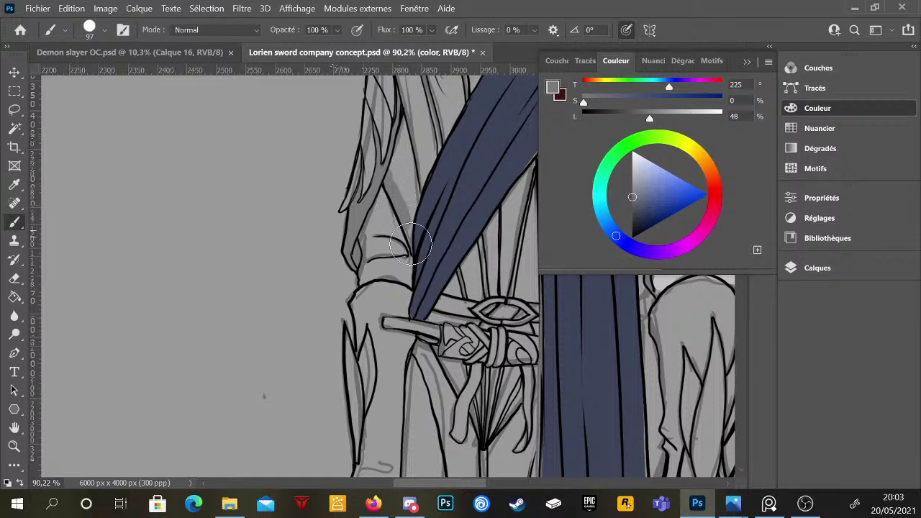
{"action": "mouse_move", "coordinate": [409, 234]}
{"action": "left_mouse_down"}
{"action": "mouse_move", "coordinate": [408, 200]}
{"action": "mouse_move", "coordinate": [410, 214]}
{"action": "mouse_move", "coordinate": [392, 184]}
{"action": "mouse_move", "coordinate": [412, 197]}
{"action": "mouse_move", "coordinate": [391, 138]}
{"action": "mouse_move", "coordinate": [402, 131]}
{"action": "left_mouse_up"}
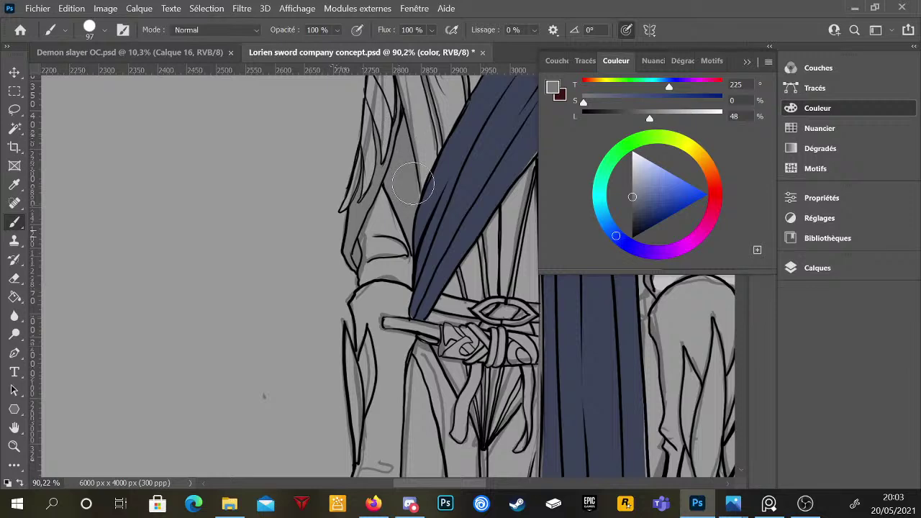
{"action": "left_click_drag", "start_coordinate": [419, 192], "coordinate": [466, 215]}
{"action": "left_click_drag", "start_coordinate": [466, 215], "coordinate": [489, 240]}
{"action": "left_click_drag", "start_coordinate": [548, 308], "coordinate": [493, 308]}
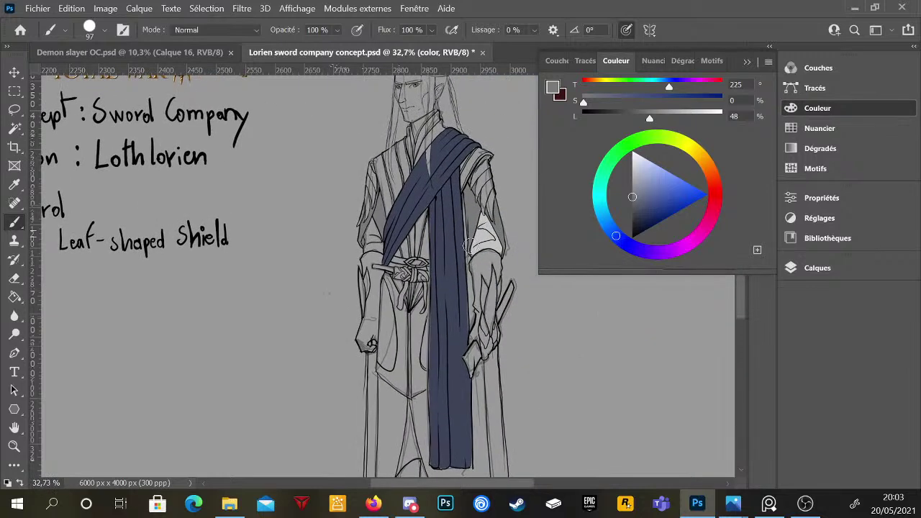
- Sample the light grey from the painted undersleeve and fill the undersleeve of the opposite arm with it
{"action": "left_click", "coordinate": [477, 253], "text": "alt"}
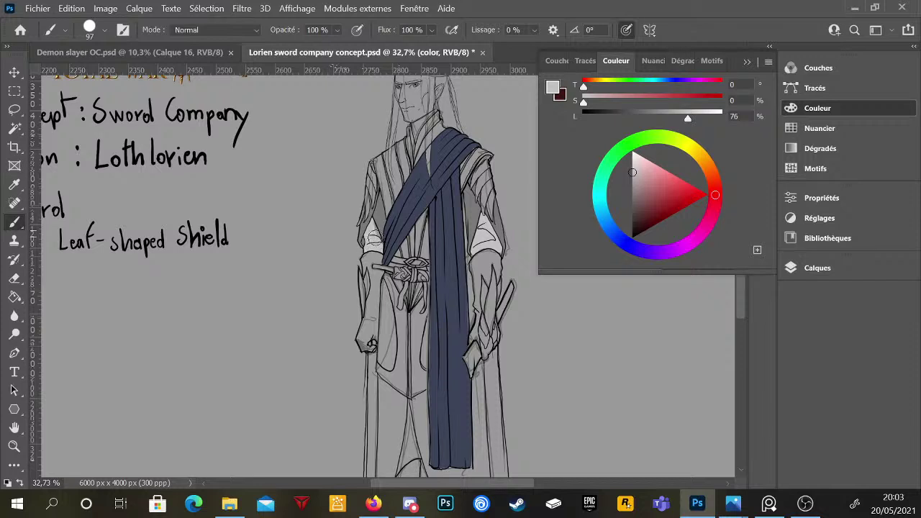
{"action": "left_click_drag", "start_coordinate": [385, 279], "coordinate": [402, 286]}
{"action": "left_click_drag", "start_coordinate": [394, 288], "coordinate": [401, 298]}
{"action": "left_click_drag", "start_coordinate": [410, 352], "coordinate": [397, 300]}
{"action": "mouse_move", "coordinate": [464, 160]}
{"action": "left_mouse_down"}
{"action": "mouse_move", "coordinate": [496, 122]}
{"action": "mouse_move", "coordinate": [435, 232]}
{"action": "left_mouse_up"}
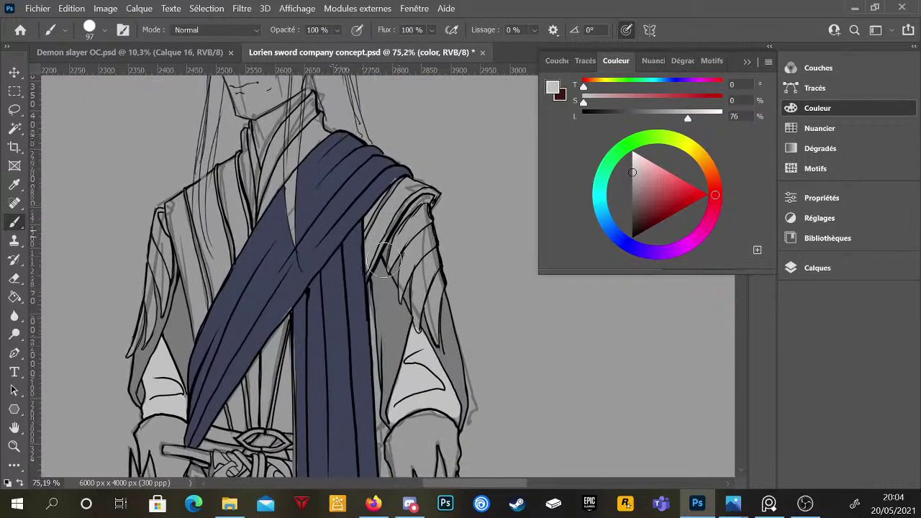
- Sample the mid grey from the outer sleeve and fill the inner band of the collar around the neck
{"action": "key", "text": "alt"}
{"action": "left_click", "coordinate": [401, 311], "text": "alt"}
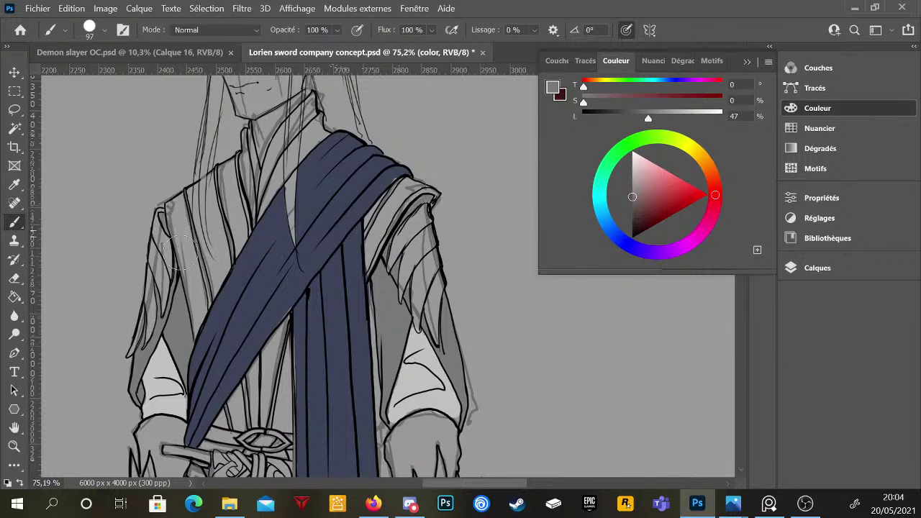
{"action": "left_click_drag", "start_coordinate": [381, 302], "coordinate": [395, 349]}
{"action": "mouse_move", "coordinate": [279, 230]}
{"action": "left_mouse_down"}
{"action": "mouse_move", "coordinate": [283, 246]}
{"action": "mouse_move", "coordinate": [260, 238]}
{"action": "mouse_move", "coordinate": [264, 203]}
{"action": "left_mouse_up"}
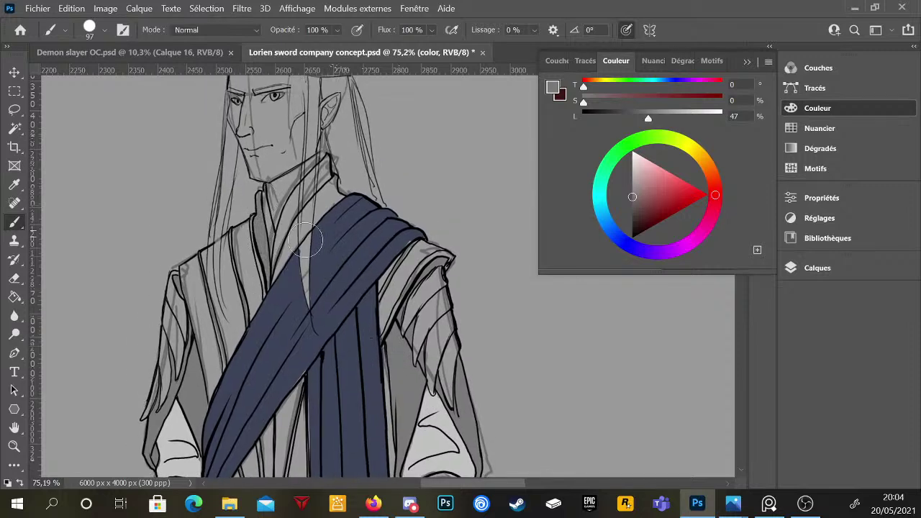
{"action": "mouse_move", "coordinate": [305, 241]}
{"action": "left_mouse_down"}
{"action": "mouse_move", "coordinate": [295, 267]}
{"action": "mouse_move", "coordinate": [284, 248]}
{"action": "mouse_move", "coordinate": [273, 259]}
{"action": "mouse_move", "coordinate": [287, 212]}
{"action": "mouse_move", "coordinate": [307, 188]}
{"action": "mouse_move", "coordinate": [302, 180]}
{"action": "mouse_move", "coordinate": [309, 201]}
{"action": "mouse_move", "coordinate": [288, 229]}
{"action": "mouse_move", "coordinate": [273, 209]}
{"action": "mouse_move", "coordinate": [272, 253]}
{"action": "mouse_move", "coordinate": [322, 167]}
{"action": "mouse_move", "coordinate": [319, 197]}
{"action": "mouse_move", "coordinate": [336, 179]}
{"action": "mouse_move", "coordinate": [320, 171]}
{"action": "mouse_move", "coordinate": [322, 155]}
{"action": "left_mouse_up"}
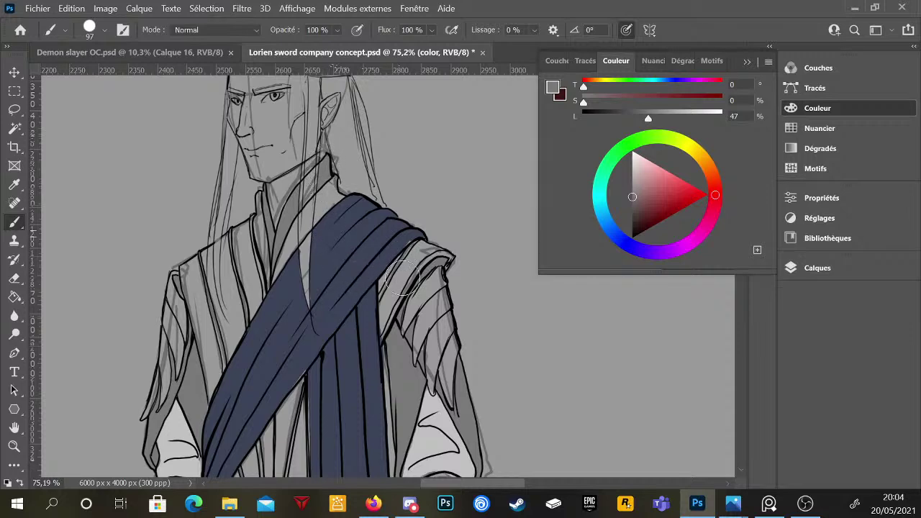
{"action": "left_click_drag", "start_coordinate": [409, 295], "coordinate": [410, 263]}
{"action": "left_click_drag", "start_coordinate": [405, 282], "coordinate": [376, 251]}
{"action": "left_click_drag", "start_coordinate": [401, 317], "coordinate": [380, 237]}
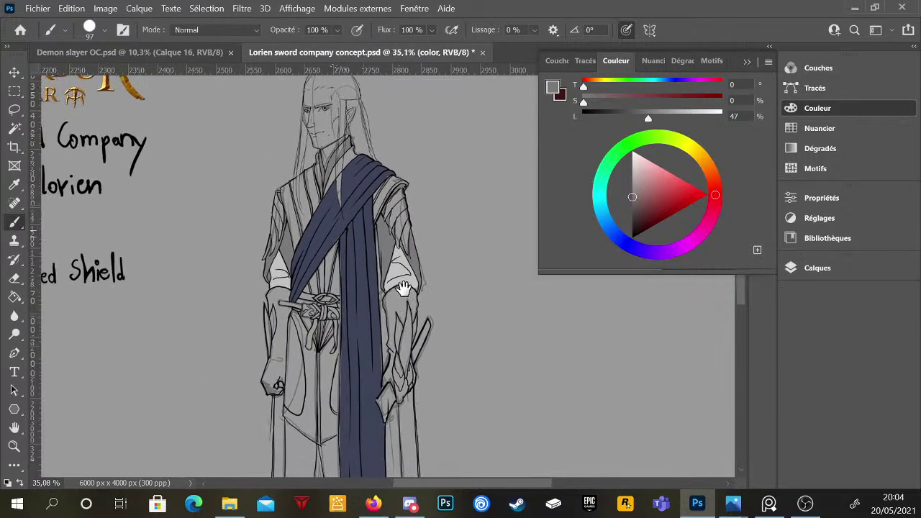
- Fill the tunic's lower part with the mid grey, from below the belt down to the pointed hem on both sides of the centre seam
{"action": "left_click_drag", "start_coordinate": [402, 288], "coordinate": [397, 258]}
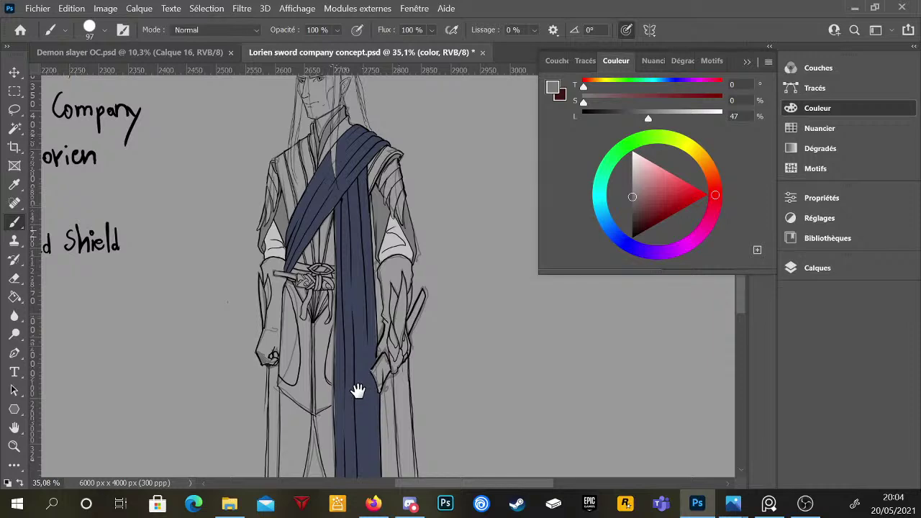
{"action": "left_click_drag", "start_coordinate": [378, 361], "coordinate": [360, 353]}
{"action": "scroll", "coordinate": [327, 363], "scroll_direction": "up", "scroll_amount": 2}
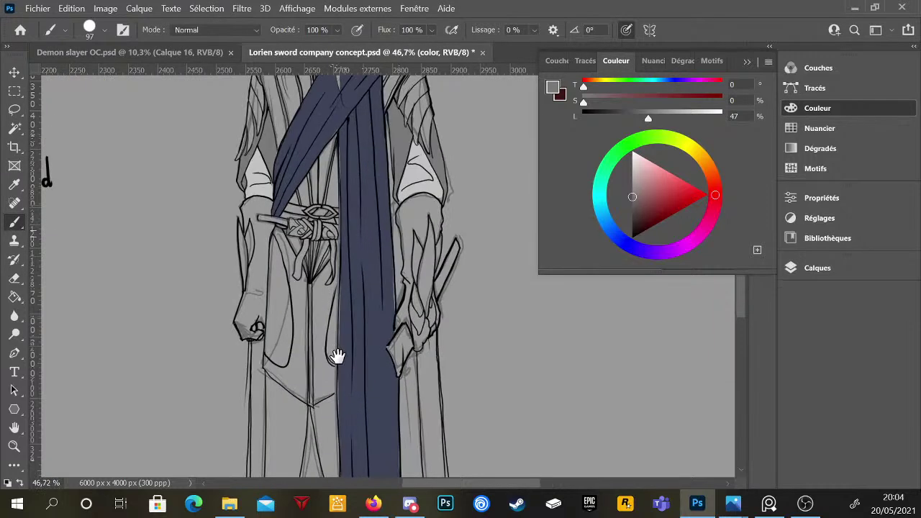
{"action": "scroll", "coordinate": [338, 356], "scroll_direction": "up", "scroll_amount": 2}
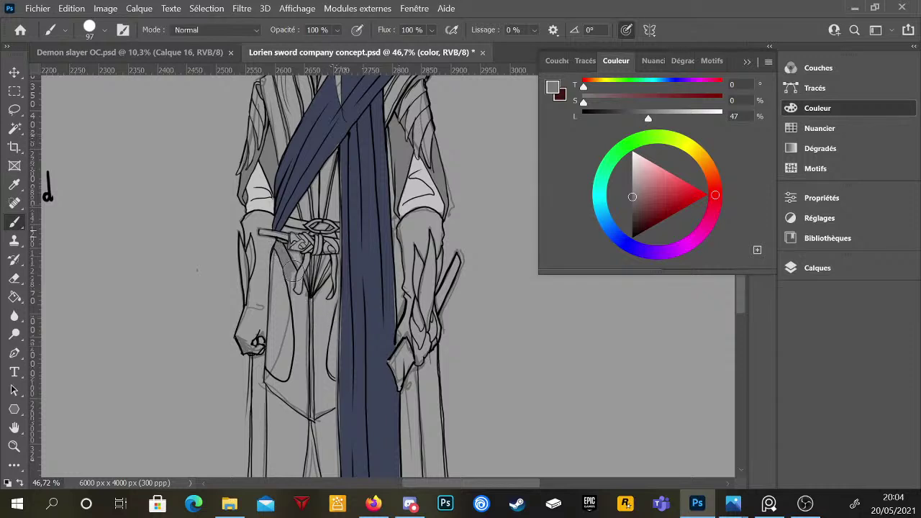
{"action": "mouse_move", "coordinate": [293, 277]}
{"action": "left_mouse_down"}
{"action": "mouse_move", "coordinate": [300, 327]}
{"action": "mouse_move", "coordinate": [303, 282]}
{"action": "mouse_move", "coordinate": [306, 411]}
{"action": "mouse_move", "coordinate": [266, 381]}
{"action": "mouse_move", "coordinate": [304, 414]}
{"action": "mouse_move", "coordinate": [265, 375]}
{"action": "mouse_move", "coordinate": [289, 394]}
{"action": "mouse_move", "coordinate": [268, 377]}
{"action": "mouse_move", "coordinate": [290, 390]}
{"action": "mouse_move", "coordinate": [279, 379]}
{"action": "mouse_move", "coordinate": [291, 383]}
{"action": "mouse_move", "coordinate": [294, 371]}
{"action": "mouse_move", "coordinate": [299, 304]}
{"action": "mouse_move", "coordinate": [300, 400]}
{"action": "mouse_move", "coordinate": [309, 363]}
{"action": "left_mouse_up"}
{"action": "left_click_drag", "start_coordinate": [321, 408], "coordinate": [323, 290]}
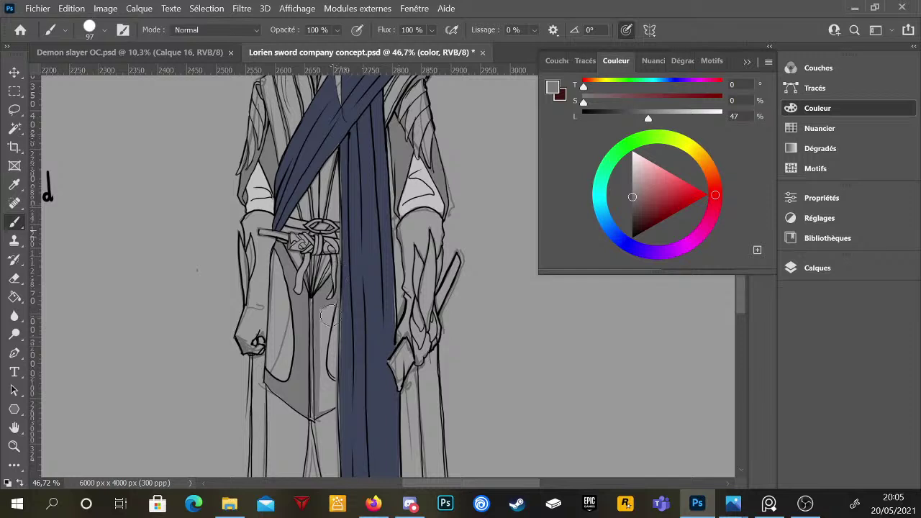
{"action": "mouse_move", "coordinate": [331, 315]}
{"action": "left_mouse_down"}
{"action": "mouse_move", "coordinate": [321, 372]}
{"action": "mouse_move", "coordinate": [326, 307]}
{"action": "mouse_move", "coordinate": [322, 411]}
{"action": "mouse_move", "coordinate": [334, 404]}
{"action": "mouse_move", "coordinate": [335, 386]}
{"action": "mouse_move", "coordinate": [324, 366]}
{"action": "mouse_move", "coordinate": [328, 398]}
{"action": "mouse_move", "coordinate": [323, 358]}
{"action": "left_mouse_up"}
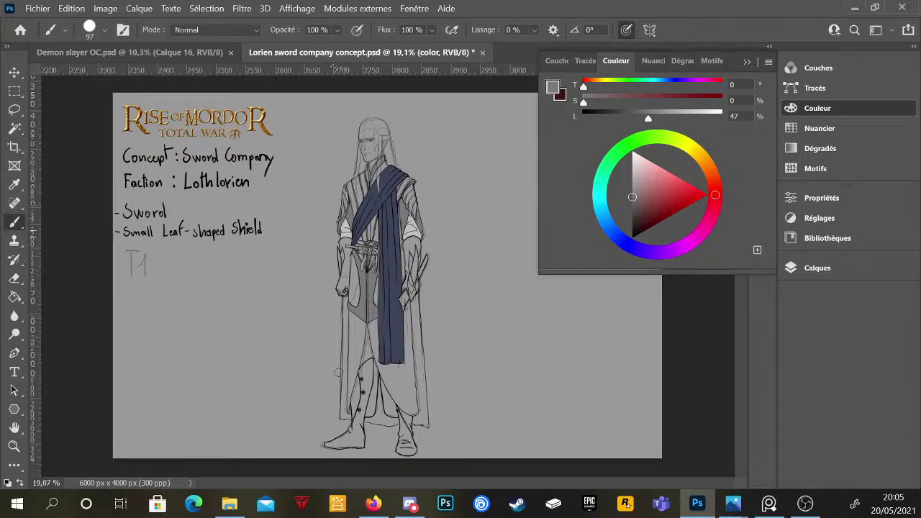
- Examine the flat colours on the whole figure and up close around the head and collar
{"action": "scroll", "coordinate": [401, 267], "scroll_direction": "up", "scroll_amount": 3}
{"action": "scroll", "coordinate": [413, 267], "scroll_direction": "down", "scroll_amount": 4}
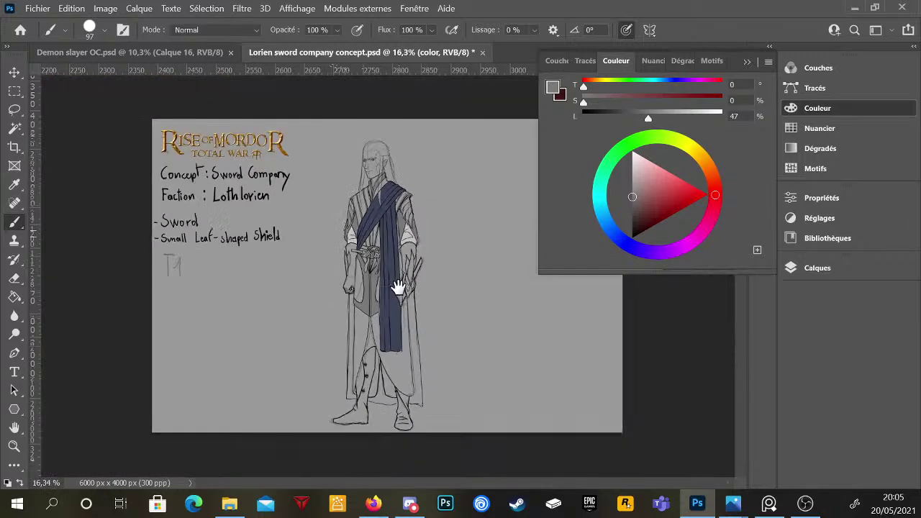
{"action": "scroll", "coordinate": [401, 188], "scroll_direction": "up", "scroll_amount": 6}
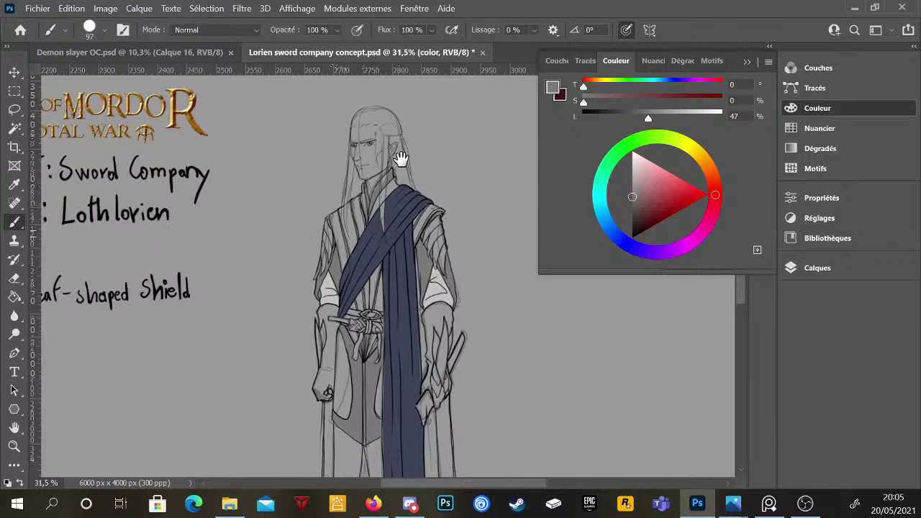
{"action": "scroll", "coordinate": [422, 216], "scroll_direction": "up", "scroll_amount": 5}
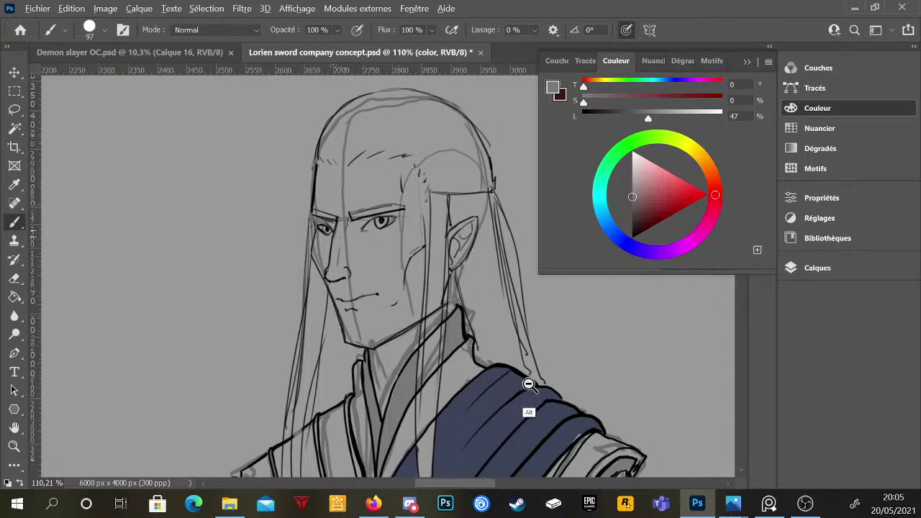
{"action": "scroll", "coordinate": [514, 365], "scroll_direction": "down", "scroll_amount": 2}
{"action": "scroll", "coordinate": [521, 381], "scroll_direction": "down", "scroll_amount": 3}
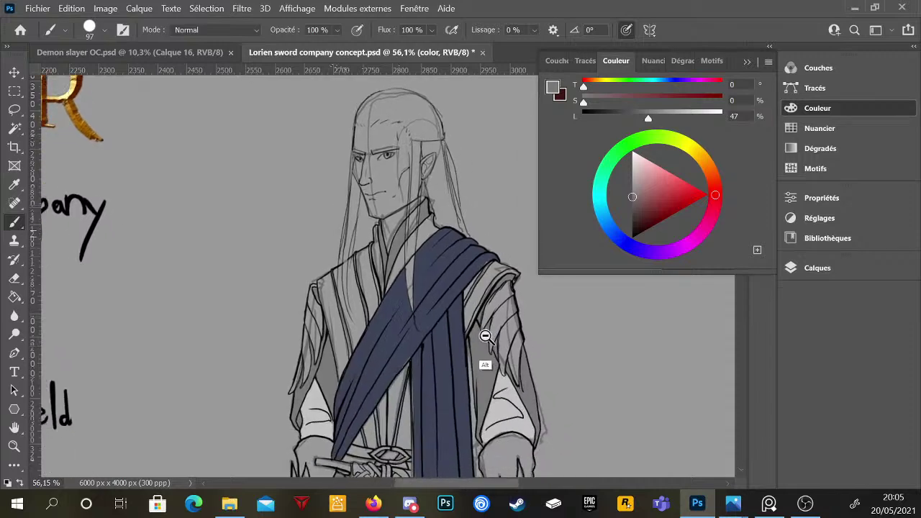
{"action": "scroll", "coordinate": [471, 364], "scroll_direction": "down", "scroll_amount": 4}
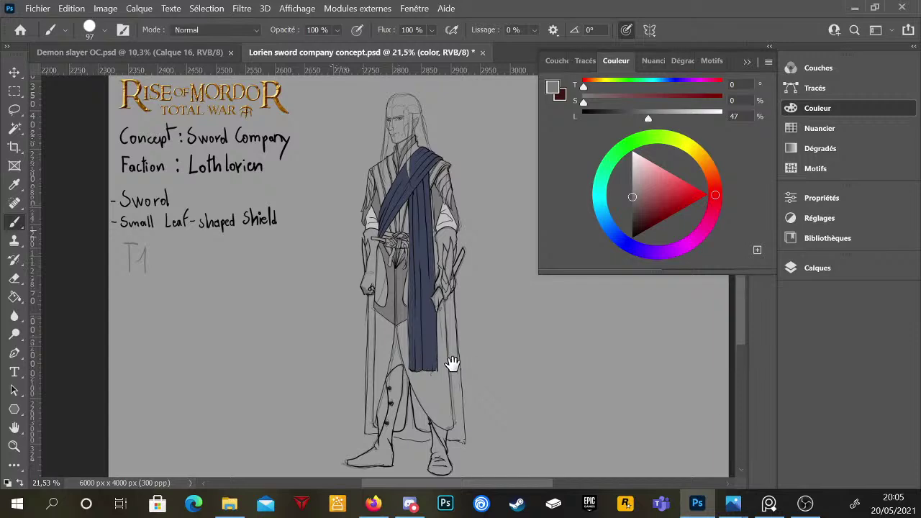
- Try a lighter grey with saturation 0% and lightness 57% as the brush colour
{"action": "left_click", "coordinate": [632, 189]}
{"action": "scroll", "coordinate": [399, 263], "scroll_direction": "up", "scroll_amount": 3}
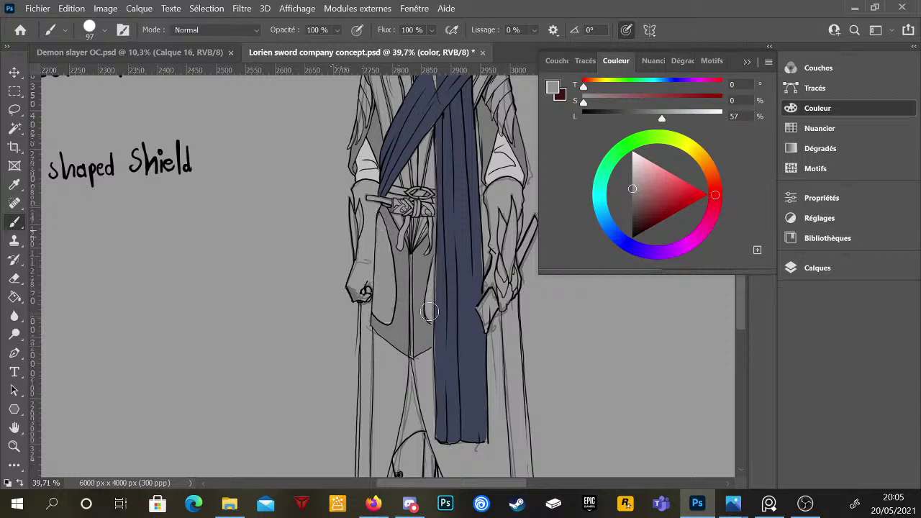
{"action": "scroll", "coordinate": [503, 311], "scroll_direction": "down", "scroll_amount": 1}
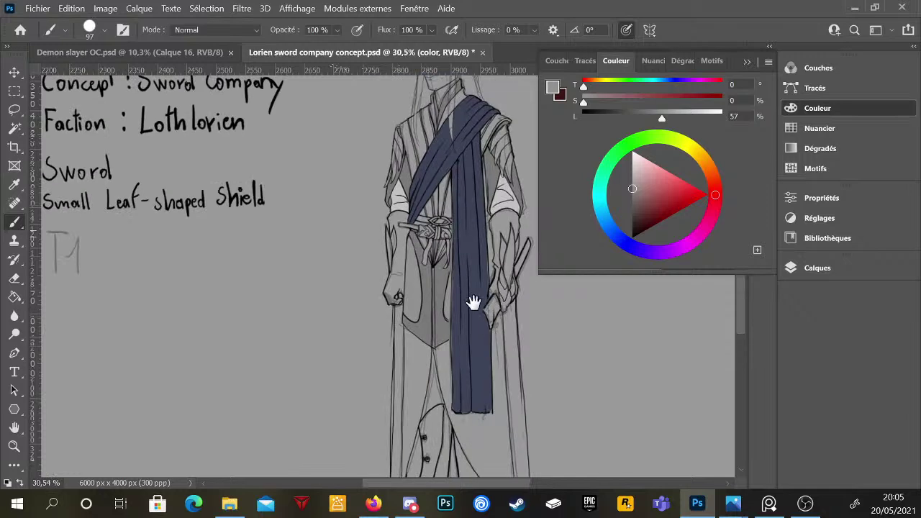
{"action": "scroll", "coordinate": [473, 302], "scroll_direction": "up", "scroll_amount": 2}
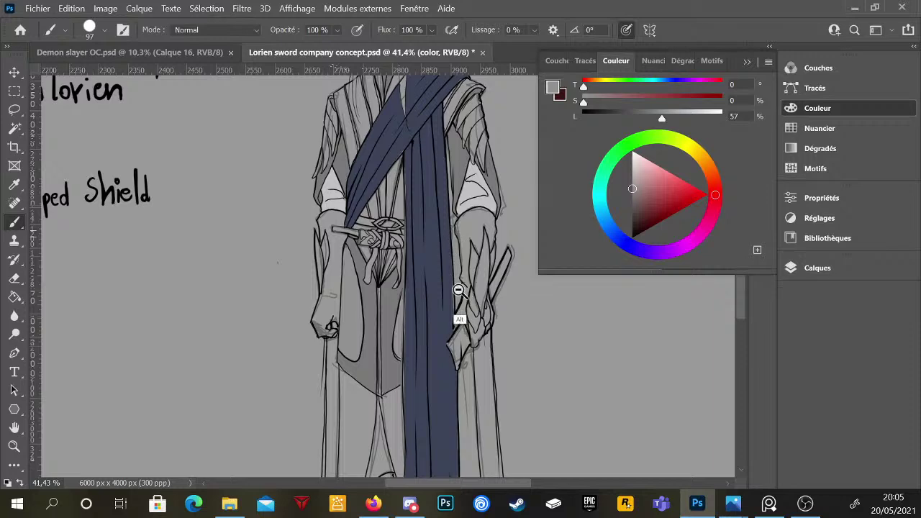
{"action": "scroll", "coordinate": [459, 294], "scroll_direction": "down", "scroll_amount": 2}
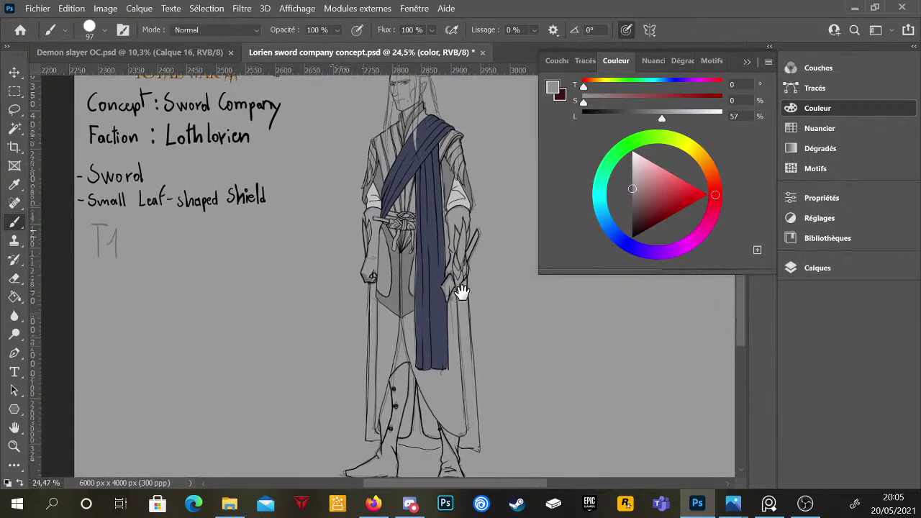
- Sample the light grey from the inner sleeve and fill the skirt panels between the pointed tunic hem, the sash and the boot
{"action": "left_click", "coordinate": [467, 202], "text": "alt"}
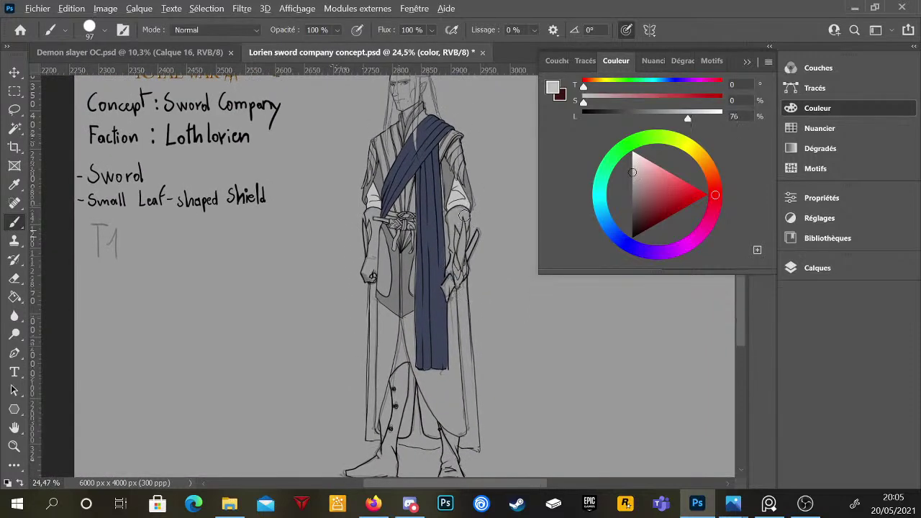
{"action": "mouse_move", "coordinate": [387, 324]}
{"action": "left_mouse_down"}
{"action": "mouse_move", "coordinate": [388, 359]}
{"action": "mouse_move", "coordinate": [389, 346]}
{"action": "left_mouse_up"}
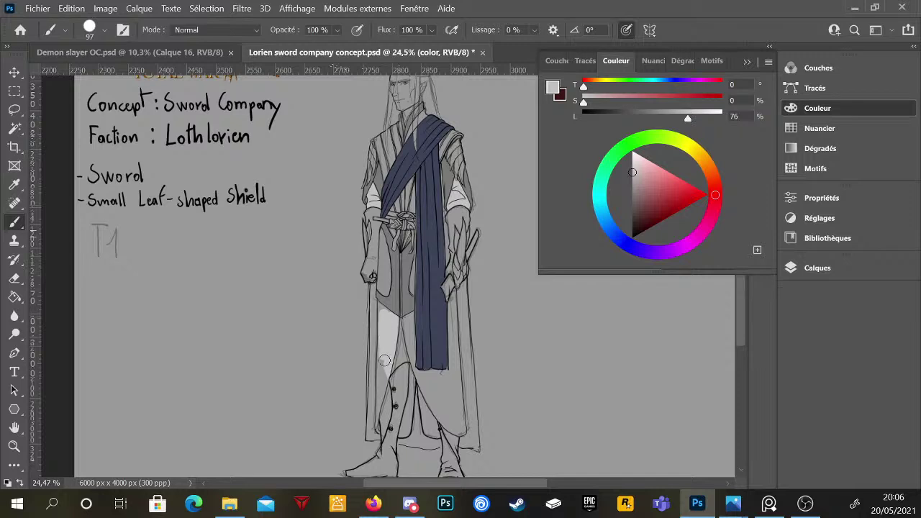
{"action": "left_click_drag", "start_coordinate": [381, 343], "coordinate": [378, 403]}
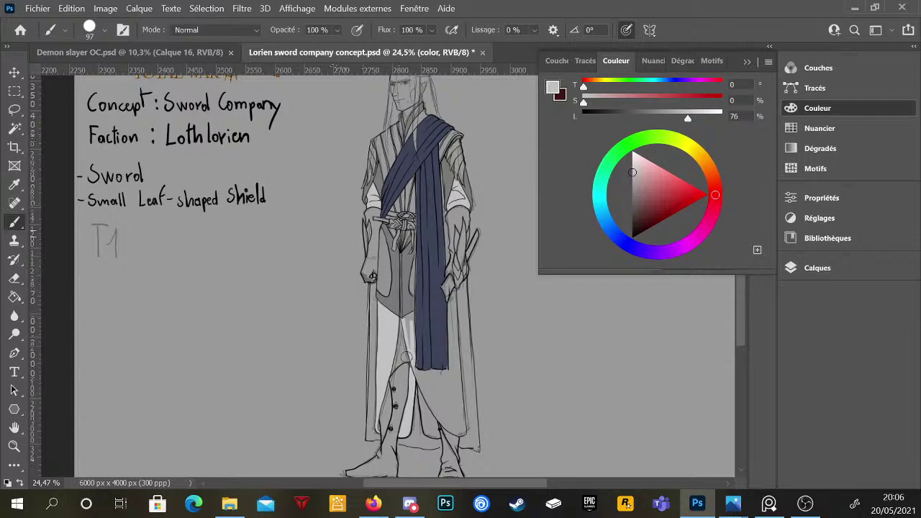
{"action": "scroll", "coordinate": [410, 307], "scroll_direction": "up", "scroll_amount": 5}
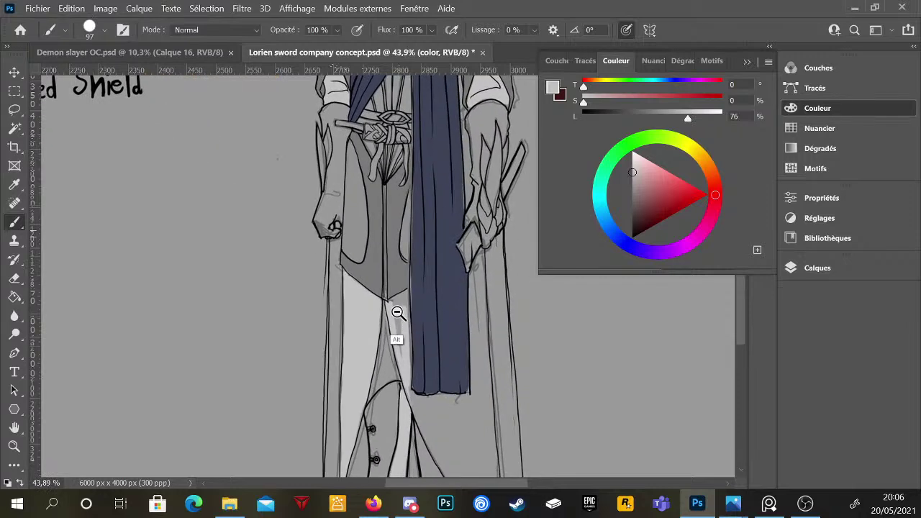
{"action": "mouse_move", "coordinate": [389, 301]}
{"action": "left_mouse_down"}
{"action": "mouse_move", "coordinate": [415, 278]}
{"action": "mouse_move", "coordinate": [414, 417]}
{"action": "mouse_move", "coordinate": [403, 301]}
{"action": "mouse_move", "coordinate": [395, 332]}
{"action": "left_mouse_up"}
- Fill the narrow skirt strip between the hanging sash and the cloak with the light grey, from the hand downwards
{"action": "scroll", "coordinate": [410, 338], "scroll_direction": "down", "scroll_amount": 4}
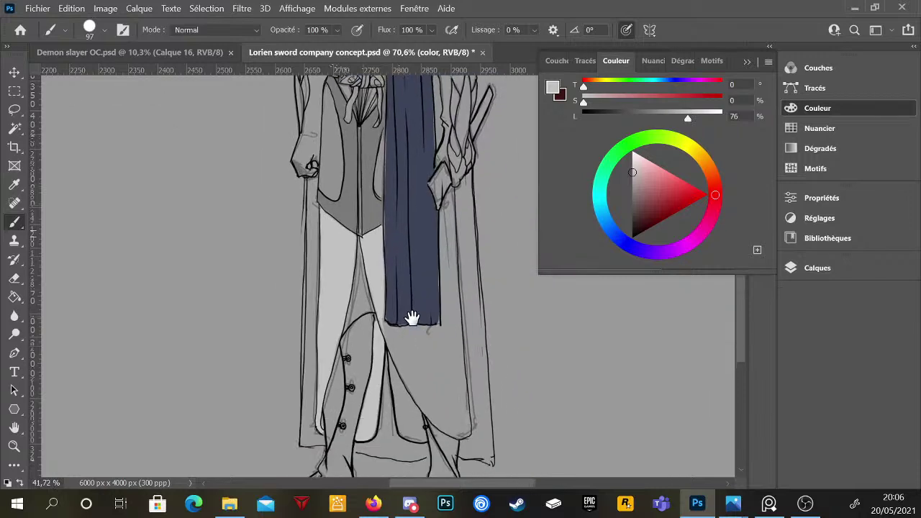
{"action": "scroll", "coordinate": [451, 312], "scroll_direction": "down", "scroll_amount": 1}
{"action": "left_click_drag", "start_coordinate": [446, 239], "coordinate": [448, 286]}
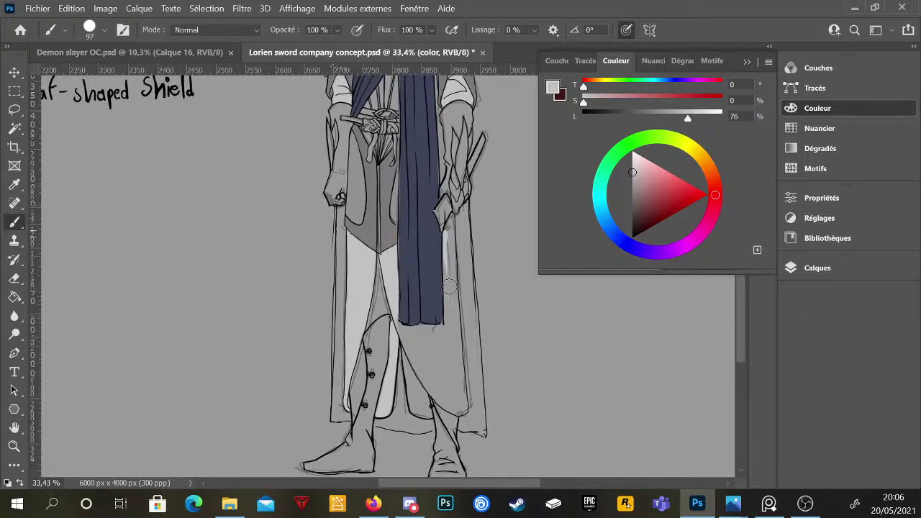
{"action": "left_click_drag", "start_coordinate": [451, 220], "coordinate": [449, 291]}
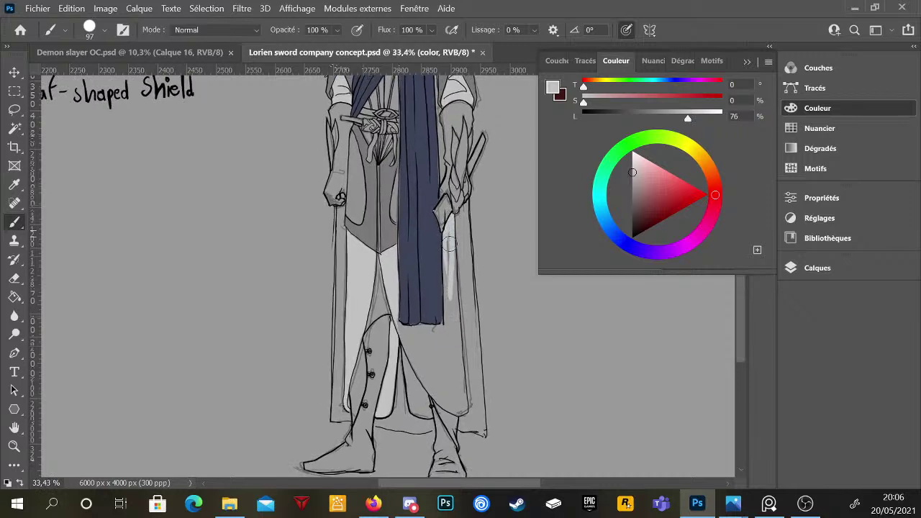
{"action": "left_click_drag", "start_coordinate": [450, 244], "coordinate": [450, 320]}
{"action": "left_click_drag", "start_coordinate": [448, 283], "coordinate": [450, 373]}
{"action": "left_click_drag", "start_coordinate": [446, 264], "coordinate": [450, 382]}
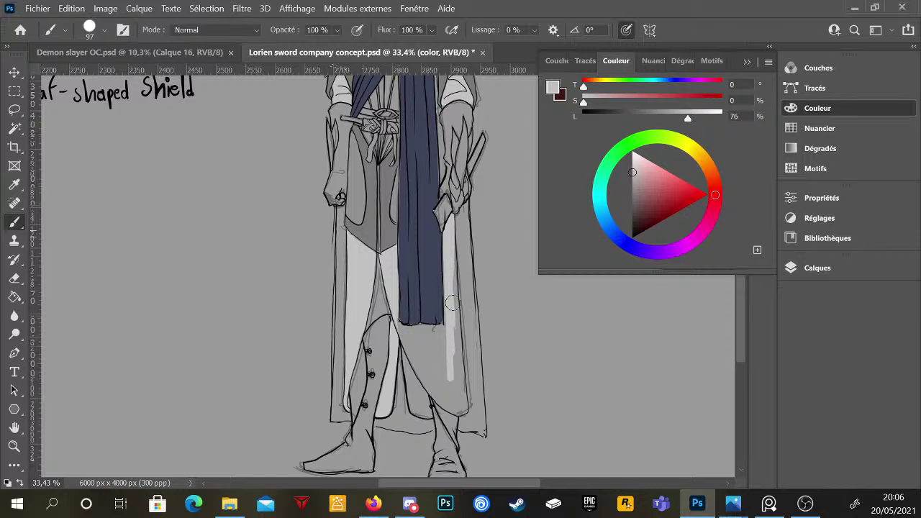
- Fill the rest of the front skirt panel below the sash end with the light grey, down to its curved hem
{"action": "mouse_move", "coordinate": [449, 244]}
{"action": "left_mouse_down"}
{"action": "mouse_move", "coordinate": [461, 409]}
{"action": "mouse_move", "coordinate": [435, 382]}
{"action": "mouse_move", "coordinate": [459, 408]}
{"action": "mouse_move", "coordinate": [449, 378]}
{"action": "mouse_move", "coordinate": [460, 408]}
{"action": "mouse_move", "coordinate": [426, 373]}
{"action": "mouse_move", "coordinate": [443, 399]}
{"action": "mouse_move", "coordinate": [450, 405]}
{"action": "mouse_move", "coordinate": [408, 339]}
{"action": "left_mouse_up"}
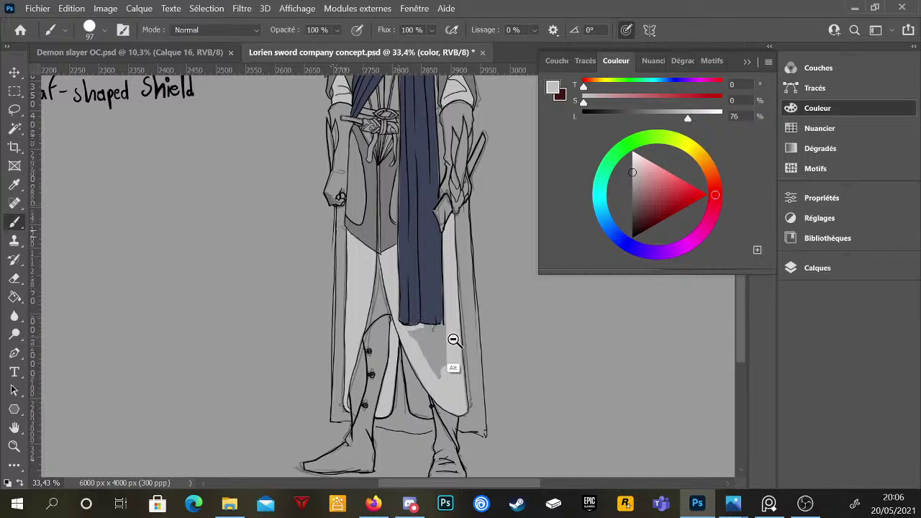
{"action": "left_click_drag", "start_coordinate": [455, 342], "coordinate": [444, 343], "text": "ctrl"}
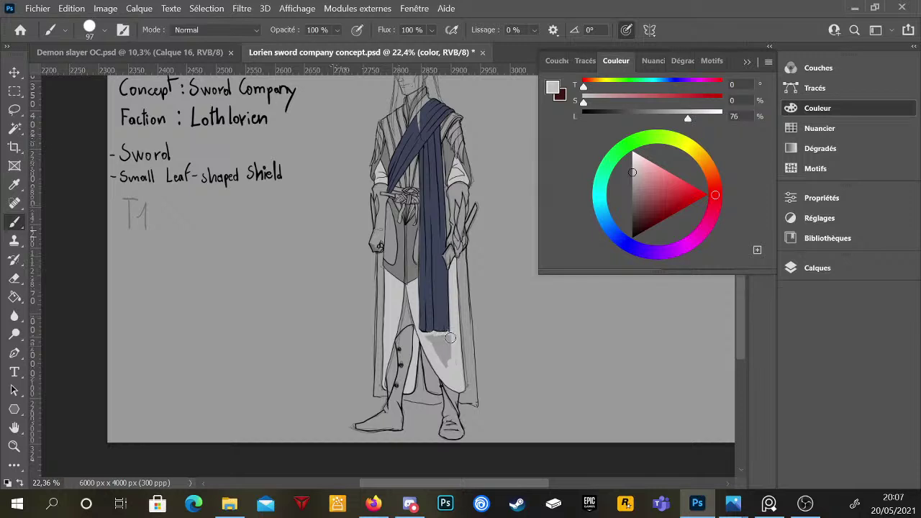
{"action": "mouse_move", "coordinate": [450, 338]}
{"action": "left_mouse_down"}
{"action": "mouse_move", "coordinate": [451, 363]}
{"action": "mouse_move", "coordinate": [444, 342]}
{"action": "mouse_move", "coordinate": [441, 355]}
{"action": "mouse_move", "coordinate": [430, 337]}
{"action": "mouse_move", "coordinate": [429, 367]}
{"action": "mouse_move", "coordinate": [424, 341]}
{"action": "mouse_move", "coordinate": [434, 390]}
{"action": "left_mouse_up"}
{"action": "left_click_drag", "start_coordinate": [469, 359], "coordinate": [450, 339]}
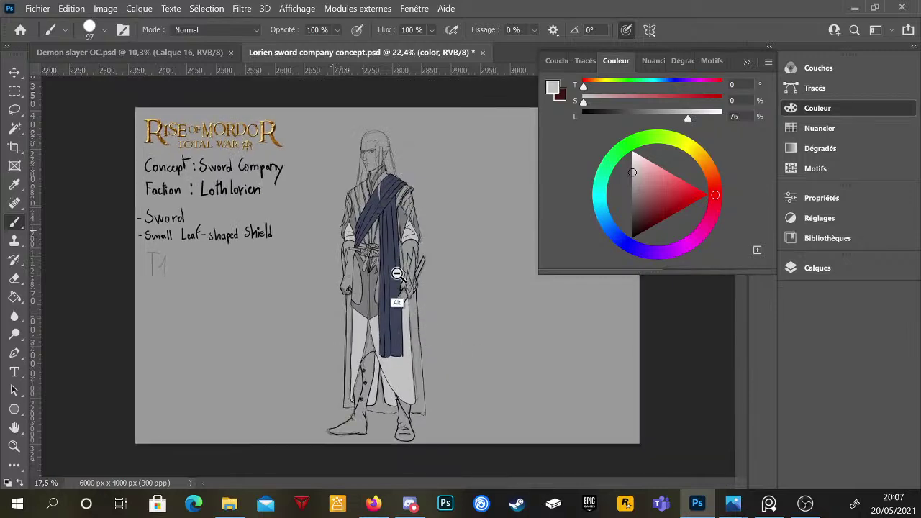
- Set the colour to a neutral grey with lightness 68% and refill the light-grey skirt panels with the Paint Bucket
{"action": "left_click_drag", "start_coordinate": [368, 184], "coordinate": [434, 169]}
{"action": "left_click_drag", "start_coordinate": [445, 213], "coordinate": [428, 239]}
{"action": "scroll", "coordinate": [427, 238], "scroll_direction": "down", "scroll_amount": 6}
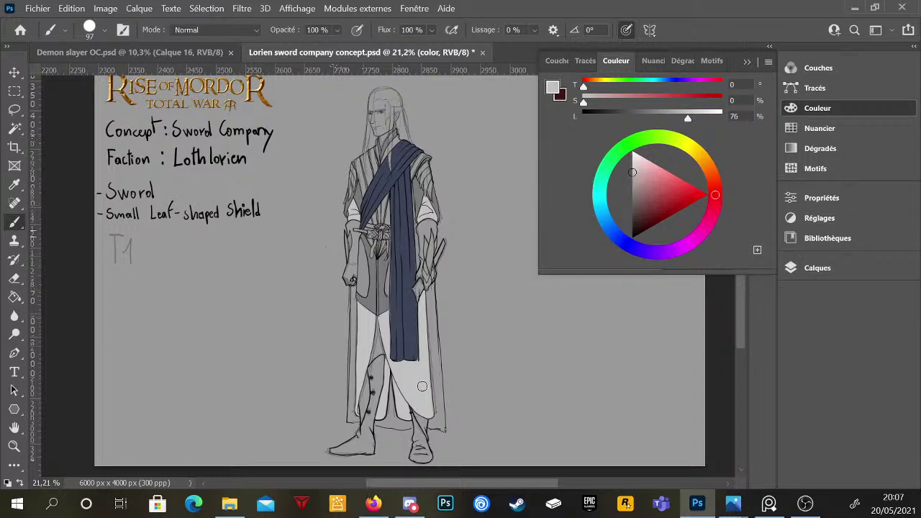
{"action": "left_click", "coordinate": [632, 179]}
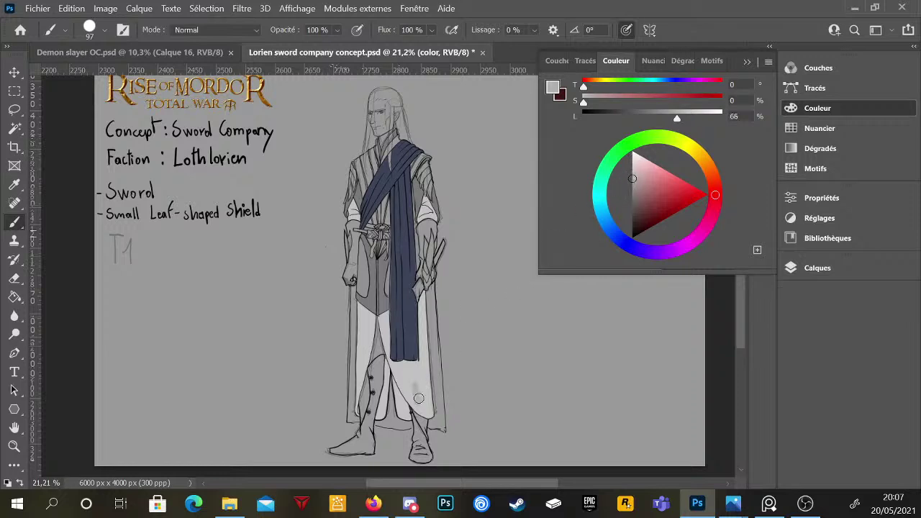
{"action": "mouse_move", "coordinate": [427, 393]}
{"action": "left_mouse_down"}
{"action": "mouse_move", "coordinate": [430, 412]}
{"action": "mouse_move", "coordinate": [442, 387]}
{"action": "mouse_move", "coordinate": [429, 405]}
{"action": "left_mouse_up"}
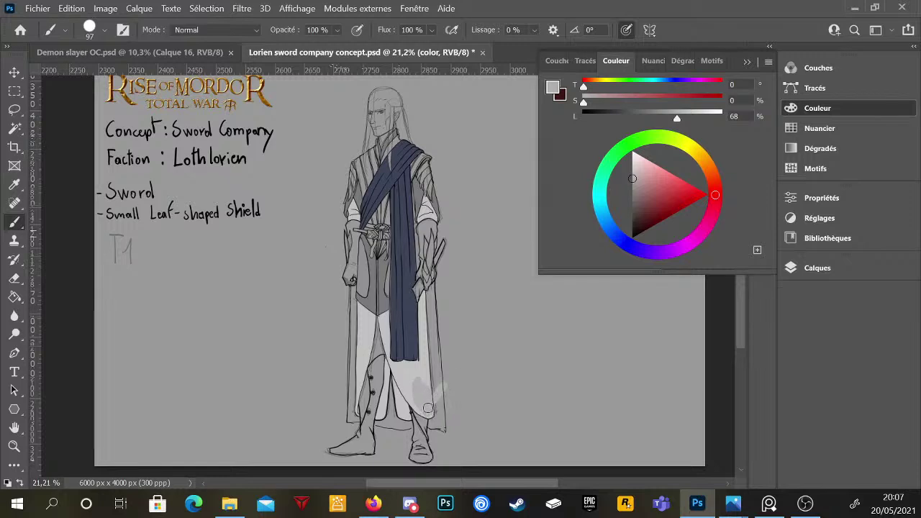
{"action": "key", "text": "ctrl+z"}
{"action": "left_click", "coordinate": [16, 297]}
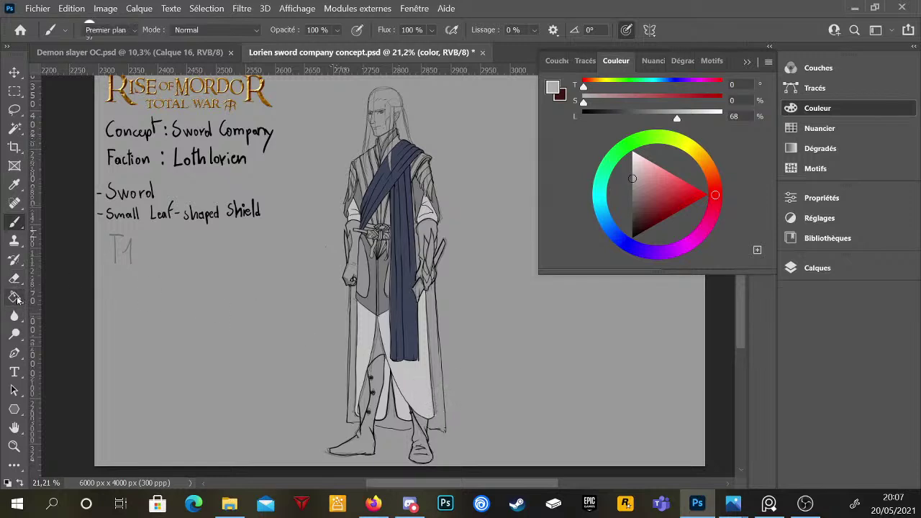
{"action": "left_click", "coordinate": [426, 394]}
{"action": "left_click", "coordinate": [374, 366]}
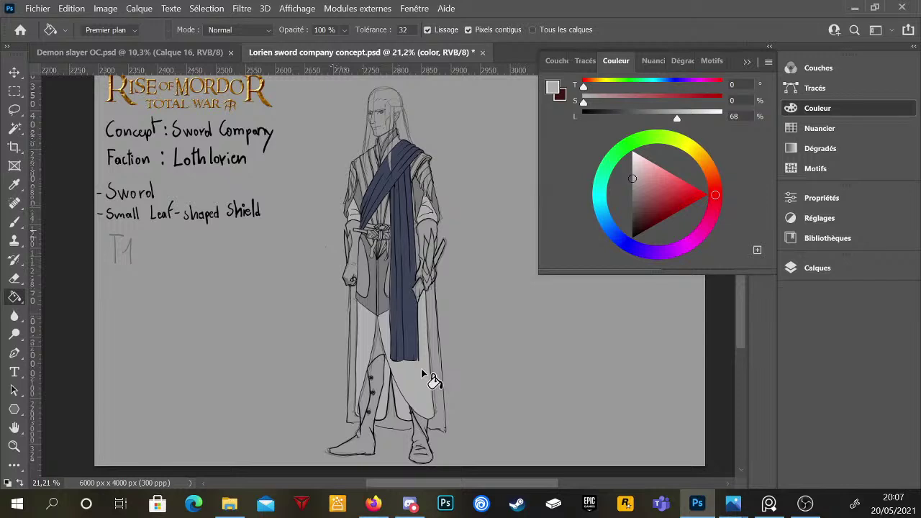
{"action": "key", "text": "b"}
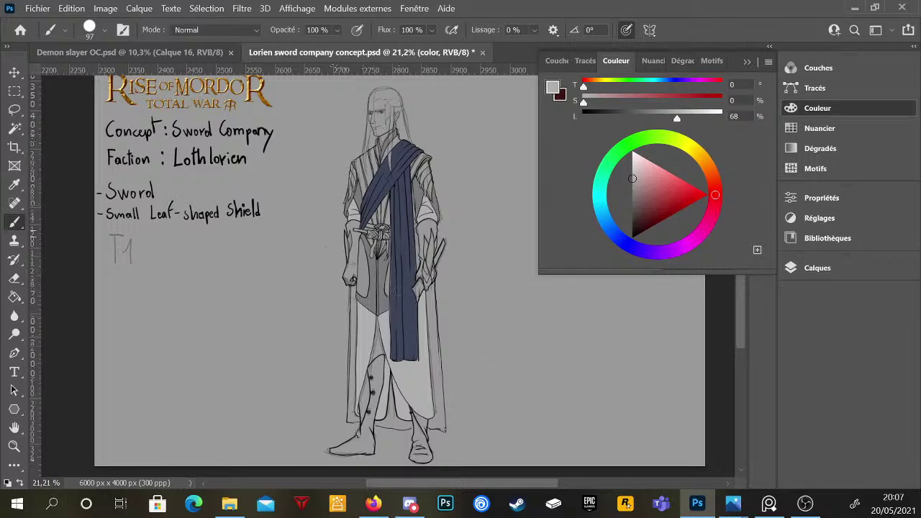
{"action": "left_click", "coordinate": [408, 288], "text": "ctrl"}
{"action": "left_click_drag", "start_coordinate": [436, 295], "coordinate": [425, 312]}
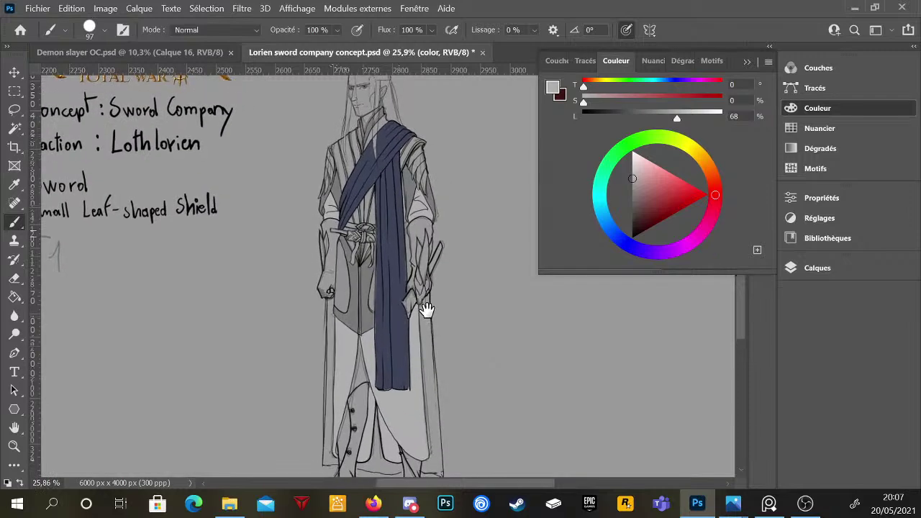
{"action": "left_click", "coordinate": [423, 312], "text": "alt"}
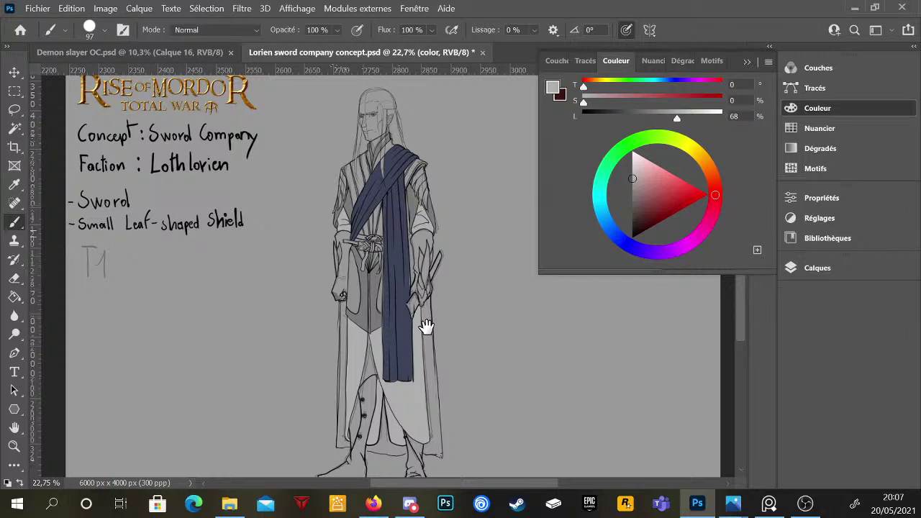
{"action": "scroll", "coordinate": [430, 316], "scroll_direction": "down", "scroll_amount": 2}
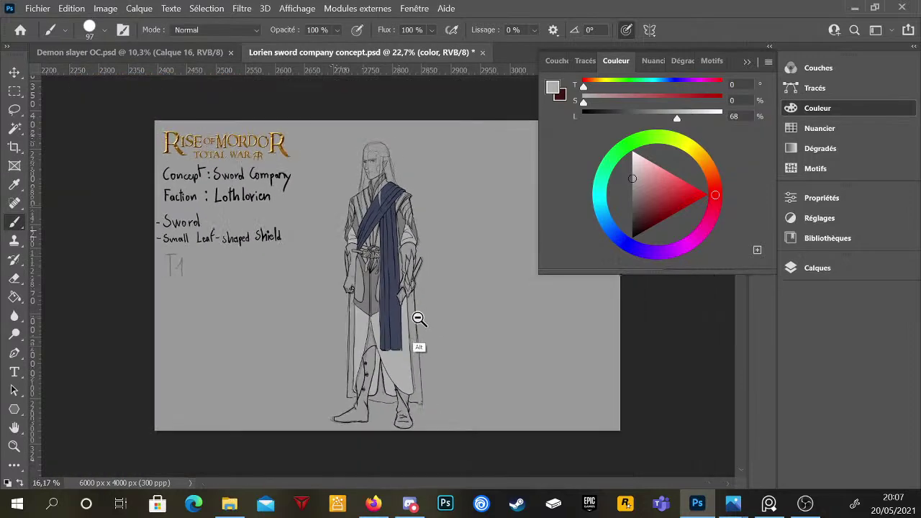
{"action": "scroll", "coordinate": [399, 277], "scroll_direction": "up", "scroll_amount": 1}
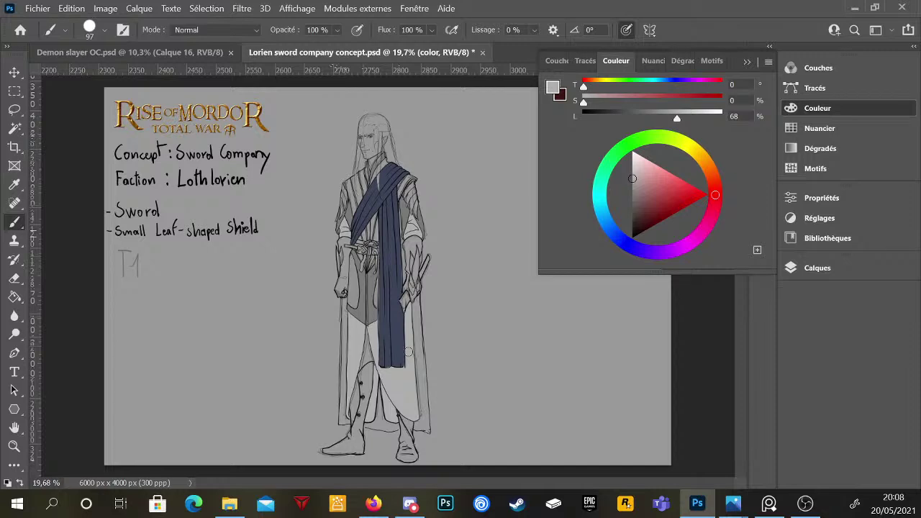
- Mix a dark blue with hue 224°, saturation 23% and lightness 20% and colour the foot of the front-facing boot
{"action": "left_click", "coordinate": [631, 215]}
{"action": "left_click", "coordinate": [615, 235]}
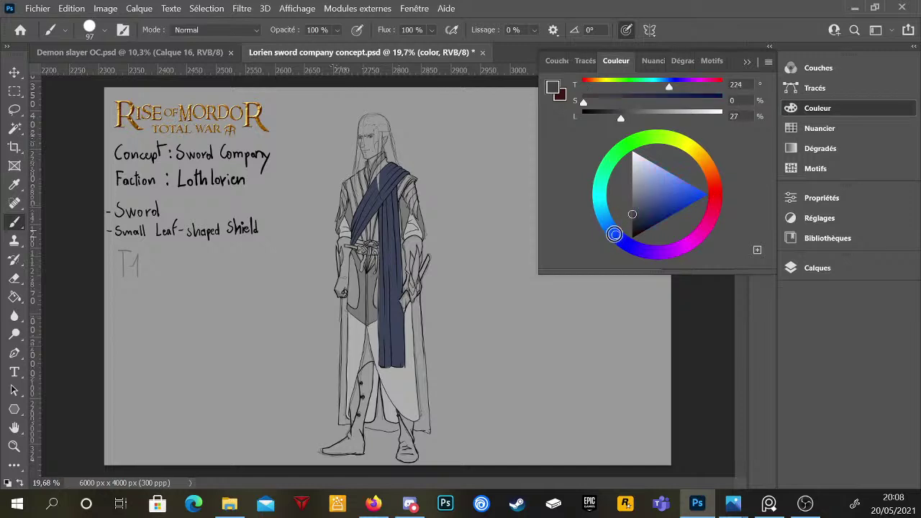
{"action": "left_click", "coordinate": [635, 219]}
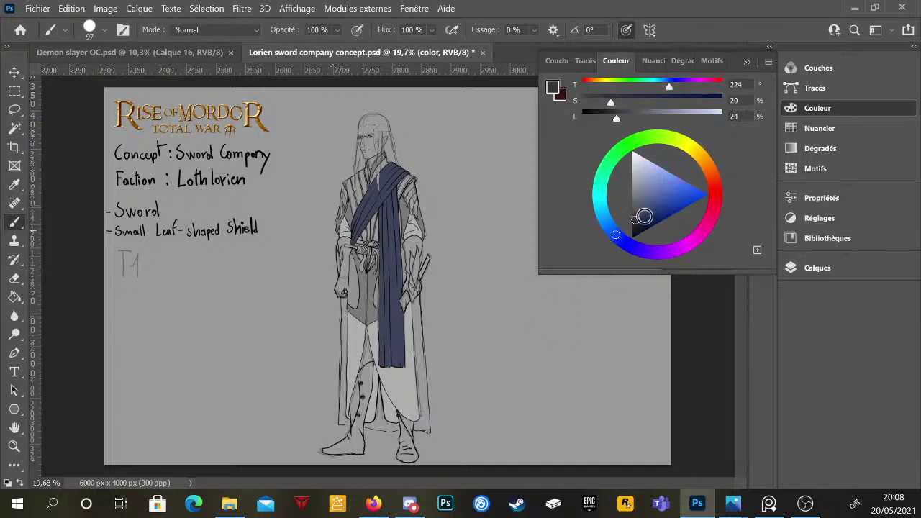
{"action": "left_click", "coordinate": [640, 214]}
{"action": "left_click_drag", "start_coordinate": [405, 434], "coordinate": [414, 455]}
{"action": "left_click", "coordinate": [635, 222]}
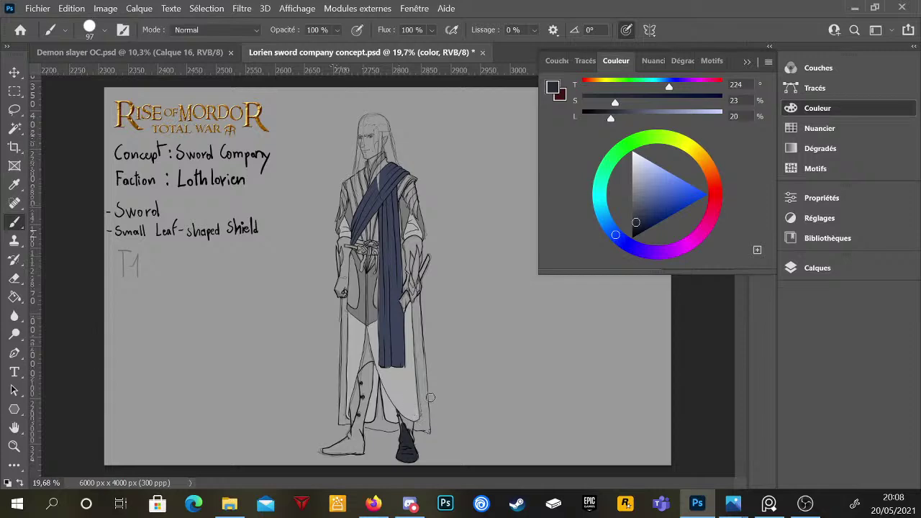
- Fill the shaft of the front-facing boot with the dark blue up to the skirt hem
{"action": "left_click_drag", "start_coordinate": [406, 393], "coordinate": [418, 297]}
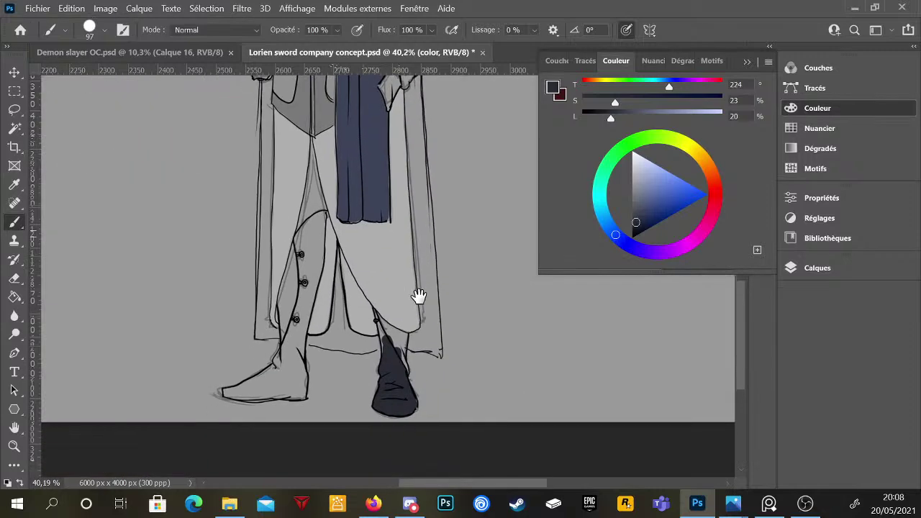
{"action": "scroll", "coordinate": [394, 341], "scroll_direction": "up", "scroll_amount": 2}
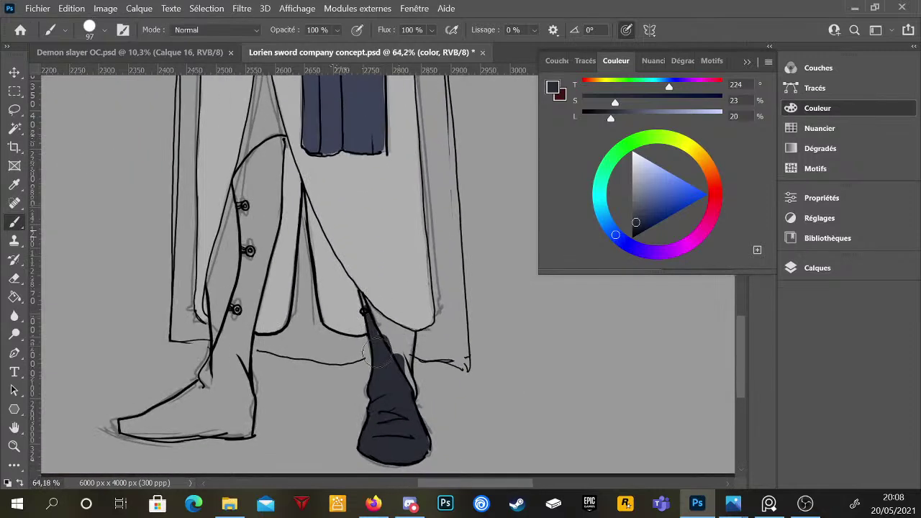
{"action": "mouse_move", "coordinate": [367, 308]}
{"action": "left_mouse_down"}
{"action": "mouse_move", "coordinate": [386, 355]}
{"action": "mouse_move", "coordinate": [405, 363]}
{"action": "left_mouse_up"}
{"action": "mouse_move", "coordinate": [368, 305]}
{"action": "left_mouse_down"}
{"action": "mouse_move", "coordinate": [392, 351]}
{"action": "mouse_move", "coordinate": [391, 330]}
{"action": "mouse_move", "coordinate": [378, 320]}
{"action": "mouse_move", "coordinate": [399, 338]}
{"action": "mouse_move", "coordinate": [408, 328]}
{"action": "mouse_move", "coordinate": [408, 382]}
{"action": "mouse_move", "coordinate": [397, 390]}
{"action": "mouse_move", "coordinate": [391, 346]}
{"action": "mouse_move", "coordinate": [461, 369]}
{"action": "mouse_move", "coordinate": [412, 360]}
{"action": "left_mouse_up"}
- Fill the tall buttoned boot with the dark blue, from its rounded top edge to the pointed toe
{"action": "scroll", "coordinate": [406, 369], "scroll_direction": "down", "scroll_amount": 3}
{"action": "left_click_drag", "start_coordinate": [280, 362], "coordinate": [323, 384]}
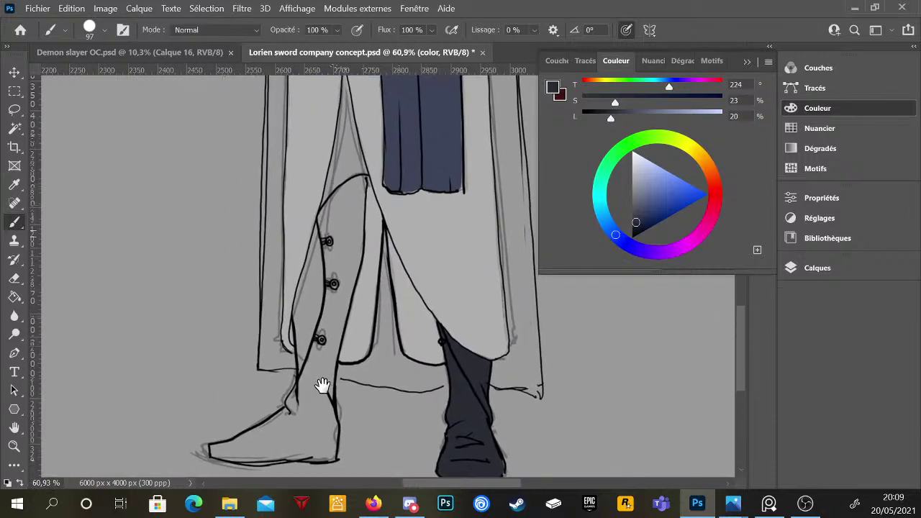
{"action": "mouse_move", "coordinate": [329, 208]}
{"action": "left_mouse_down"}
{"action": "mouse_move", "coordinate": [327, 284]}
{"action": "mouse_move", "coordinate": [337, 216]}
{"action": "mouse_move", "coordinate": [307, 311]}
{"action": "mouse_move", "coordinate": [308, 337]}
{"action": "mouse_move", "coordinate": [337, 254]}
{"action": "mouse_move", "coordinate": [322, 366]}
{"action": "mouse_move", "coordinate": [341, 263]}
{"action": "mouse_move", "coordinate": [329, 338]}
{"action": "mouse_move", "coordinate": [353, 261]}
{"action": "mouse_move", "coordinate": [345, 274]}
{"action": "mouse_move", "coordinate": [361, 178]}
{"action": "mouse_move", "coordinate": [365, 187]}
{"action": "mouse_move", "coordinate": [332, 205]}
{"action": "mouse_move", "coordinate": [339, 191]}
{"action": "mouse_move", "coordinate": [351, 194]}
{"action": "left_mouse_up"}
{"action": "mouse_move", "coordinate": [341, 299]}
{"action": "left_mouse_down"}
{"action": "mouse_move", "coordinate": [363, 219]}
{"action": "mouse_move", "coordinate": [314, 300]}
{"action": "mouse_move", "coordinate": [323, 280]}
{"action": "mouse_move", "coordinate": [346, 277]}
{"action": "mouse_move", "coordinate": [349, 318]}
{"action": "mouse_move", "coordinate": [351, 275]}
{"action": "mouse_move", "coordinate": [353, 350]}
{"action": "mouse_move", "coordinate": [355, 318]}
{"action": "mouse_move", "coordinate": [341, 350]}
{"action": "mouse_move", "coordinate": [237, 342]}
{"action": "mouse_move", "coordinate": [325, 301]}
{"action": "mouse_move", "coordinate": [334, 333]}
{"action": "mouse_move", "coordinate": [338, 322]}
{"action": "mouse_move", "coordinate": [280, 339]}
{"action": "mouse_move", "coordinate": [323, 320]}
{"action": "mouse_move", "coordinate": [318, 307]}
{"action": "mouse_move", "coordinate": [297, 324]}
{"action": "left_mouse_up"}
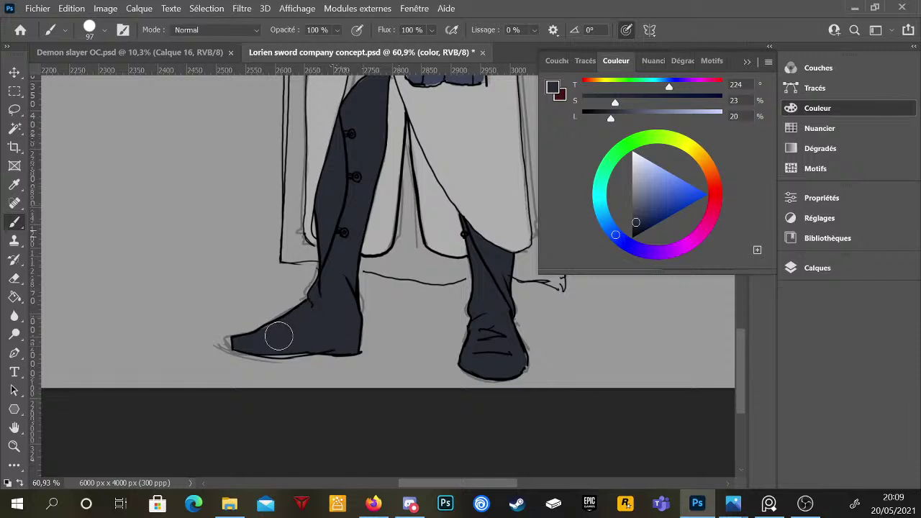
- Sample the blue from the sash and fill the cloak panel beneath the sword-side hand, from the wrist to the hem
{"action": "left_click_drag", "start_coordinate": [372, 355], "coordinate": [327, 310]}
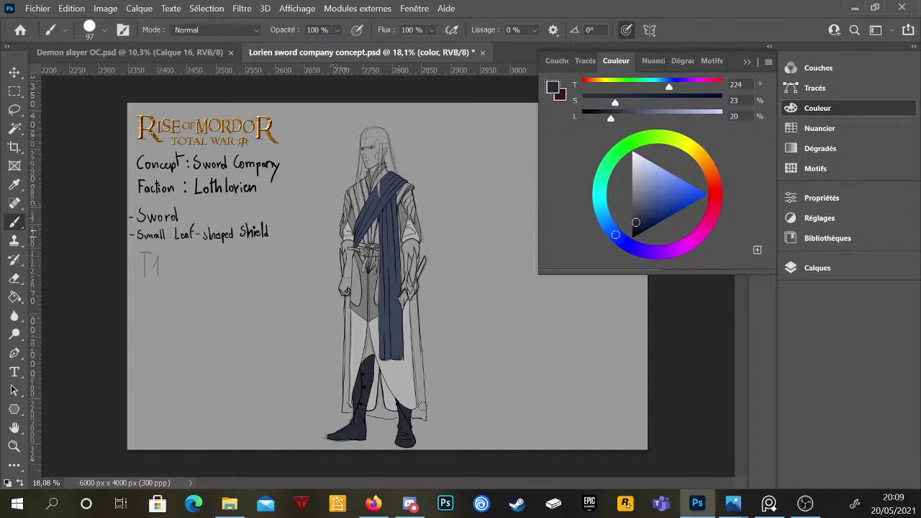
{"action": "left_click", "coordinate": [399, 334], "text": "alt"}
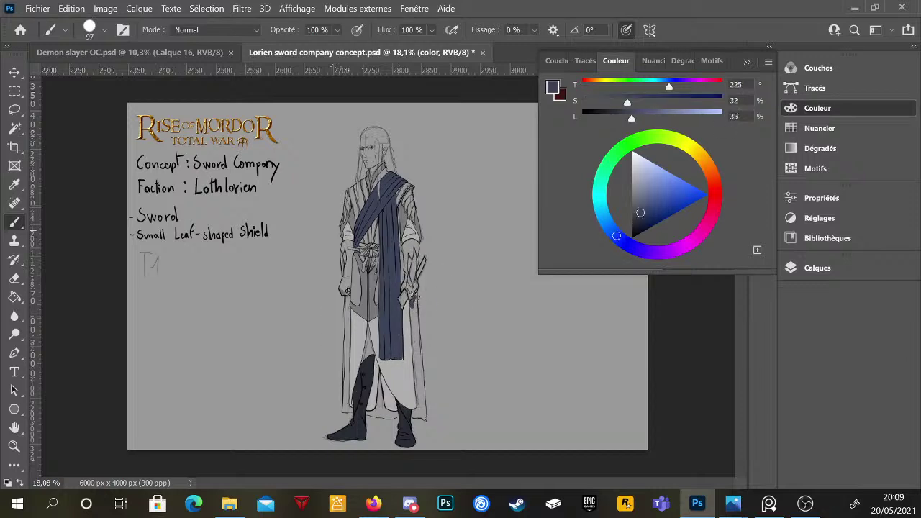
{"action": "left_click_drag", "start_coordinate": [413, 301], "coordinate": [416, 364]}
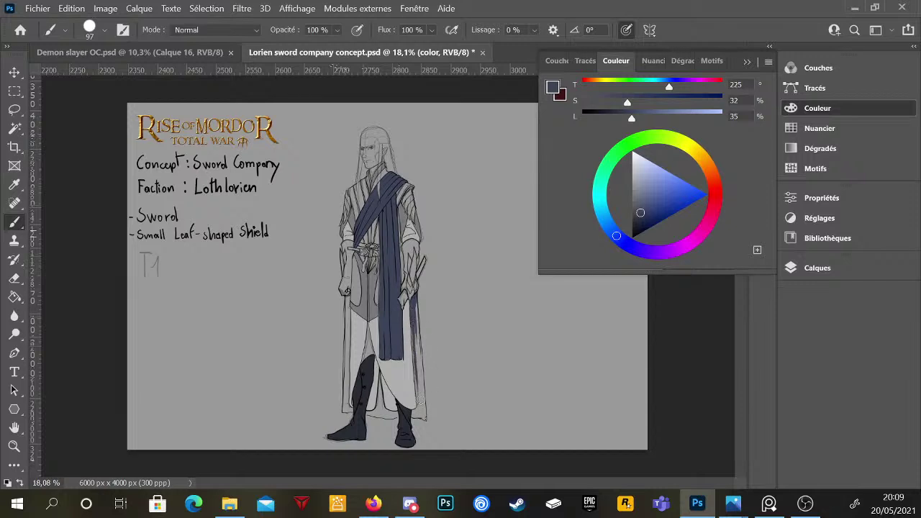
{"action": "left_click_drag", "start_coordinate": [413, 318], "coordinate": [419, 391]}
{"action": "left_click_drag", "start_coordinate": [413, 317], "coordinate": [416, 369]}
{"action": "left_click_drag", "start_coordinate": [416, 297], "coordinate": [417, 352]}
{"action": "mouse_move", "coordinate": [415, 299]}
{"action": "left_mouse_down"}
{"action": "mouse_move", "coordinate": [420, 408]}
{"action": "mouse_move", "coordinate": [417, 345]}
{"action": "mouse_move", "coordinate": [421, 399]}
{"action": "left_mouse_up"}
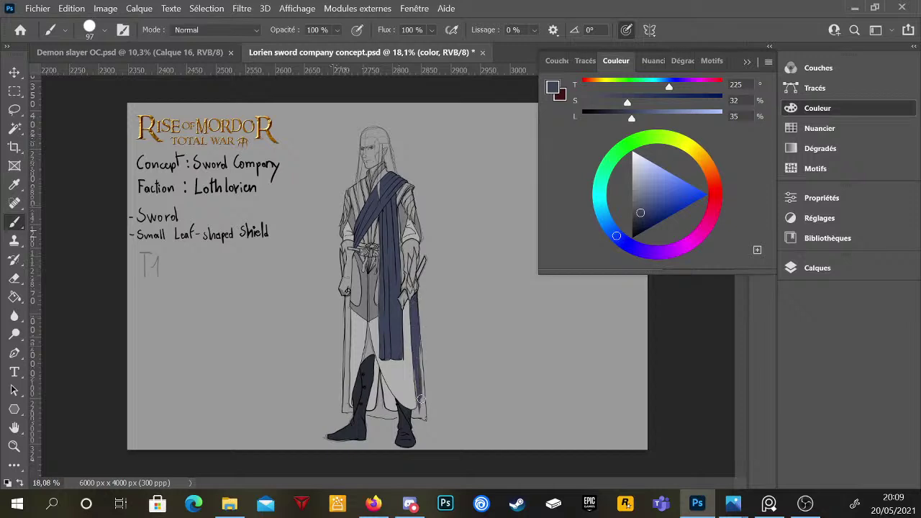
{"action": "mouse_move", "coordinate": [420, 361]}
{"action": "left_mouse_down"}
{"action": "mouse_move", "coordinate": [416, 324]}
{"action": "mouse_move", "coordinate": [425, 416]}
{"action": "mouse_move", "coordinate": [420, 352]}
{"action": "left_mouse_up"}
{"action": "left_click_drag", "start_coordinate": [420, 408], "coordinate": [420, 391]}
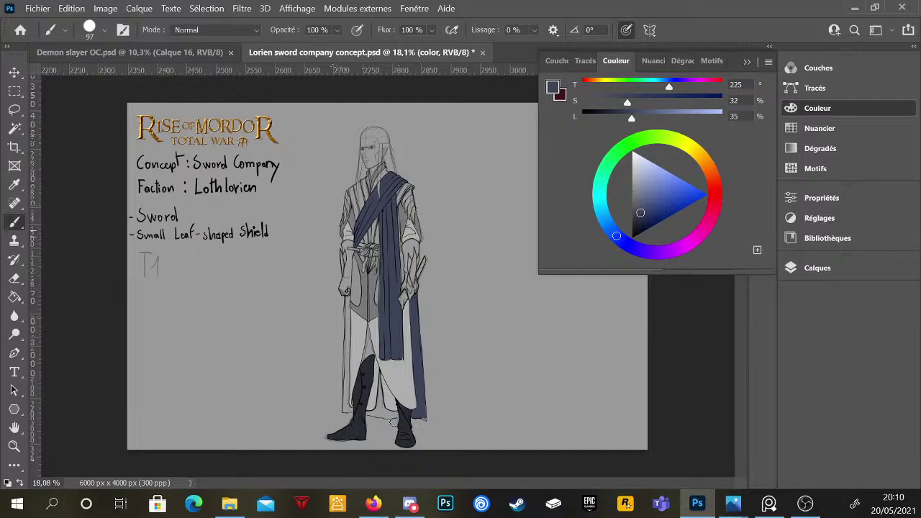
- Fill the cloak's inside between the two boots and behind the skirt opening with the sash blue
{"action": "scroll", "coordinate": [410, 378], "scroll_direction": "up", "scroll_amount": 4}
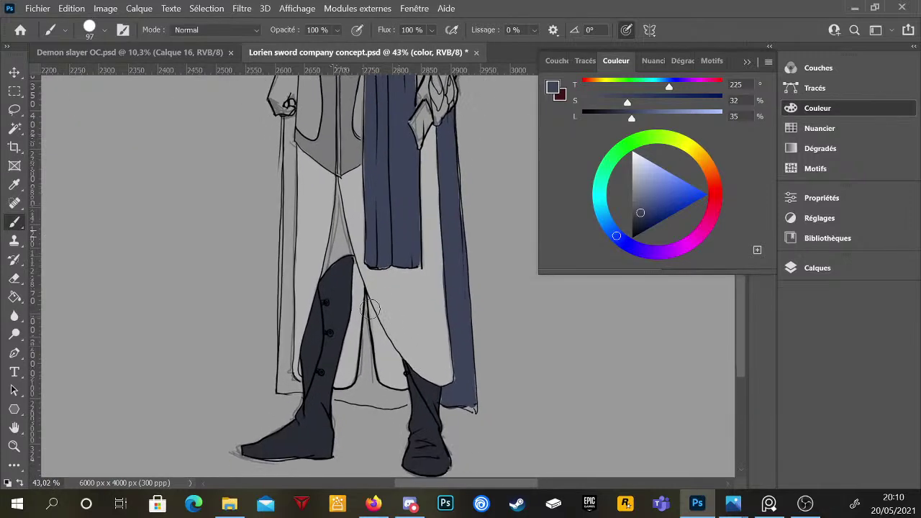
{"action": "mouse_move", "coordinate": [366, 316]}
{"action": "left_mouse_down"}
{"action": "mouse_move", "coordinate": [362, 377]}
{"action": "mouse_move", "coordinate": [367, 338]}
{"action": "mouse_move", "coordinate": [371, 386]}
{"action": "mouse_move", "coordinate": [366, 332]}
{"action": "mouse_move", "coordinate": [379, 400]}
{"action": "mouse_move", "coordinate": [374, 385]}
{"action": "mouse_move", "coordinate": [406, 394]}
{"action": "mouse_move", "coordinate": [395, 406]}
{"action": "mouse_move", "coordinate": [335, 398]}
{"action": "mouse_move", "coordinate": [362, 383]}
{"action": "mouse_move", "coordinate": [356, 397]}
{"action": "mouse_move", "coordinate": [407, 402]}
{"action": "left_mouse_up"}
{"action": "left_click", "coordinate": [413, 384], "text": "alt"}
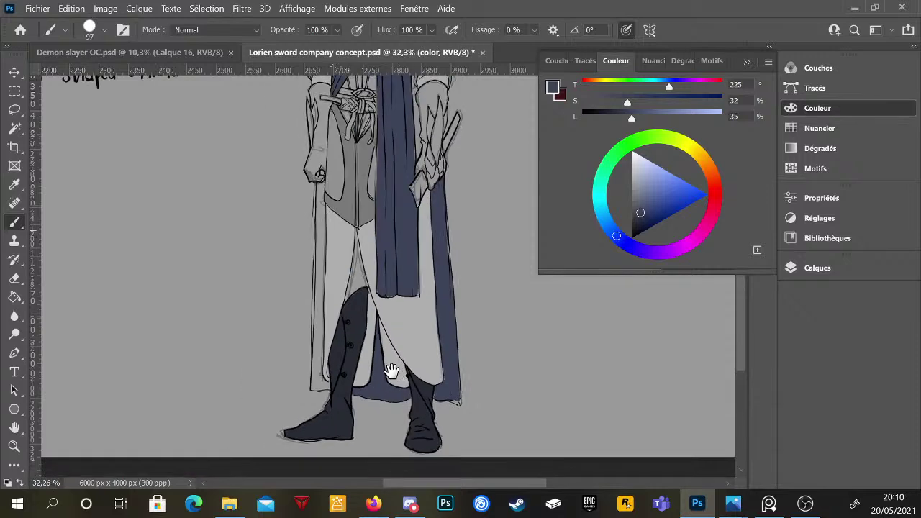
- Fill the narrow cloak strip beneath the clenched fist with the sash blue, from the hand down to the hem
{"action": "left_click_drag", "start_coordinate": [390, 363], "coordinate": [378, 330]}
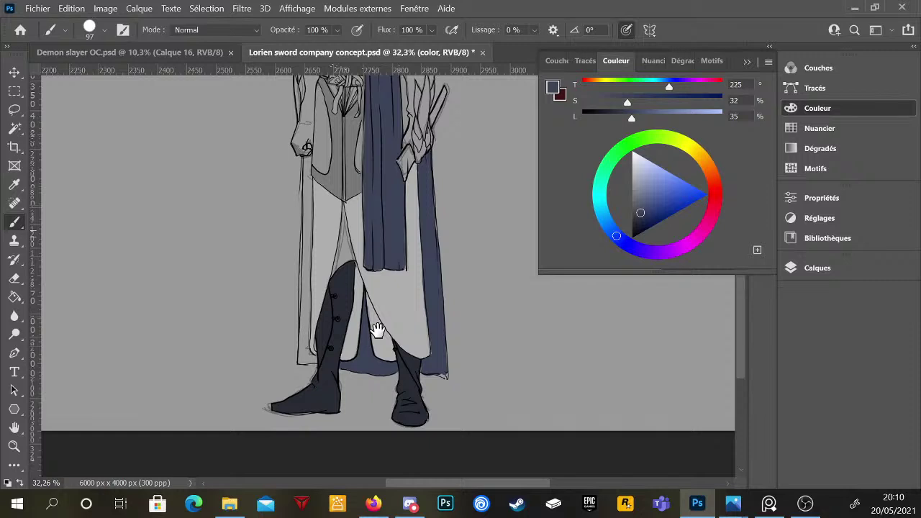
{"action": "left_click_drag", "start_coordinate": [385, 283], "coordinate": [402, 300]}
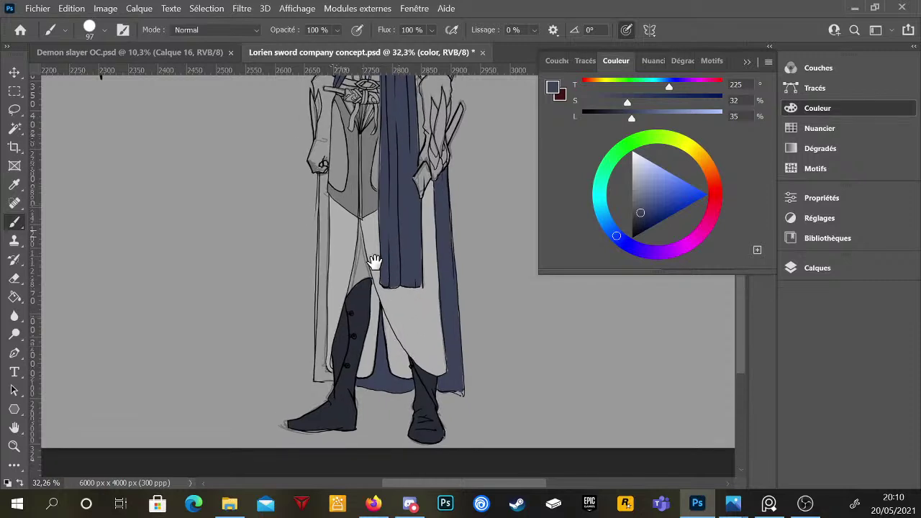
{"action": "left_click_drag", "start_coordinate": [359, 225], "coordinate": [362, 242]}
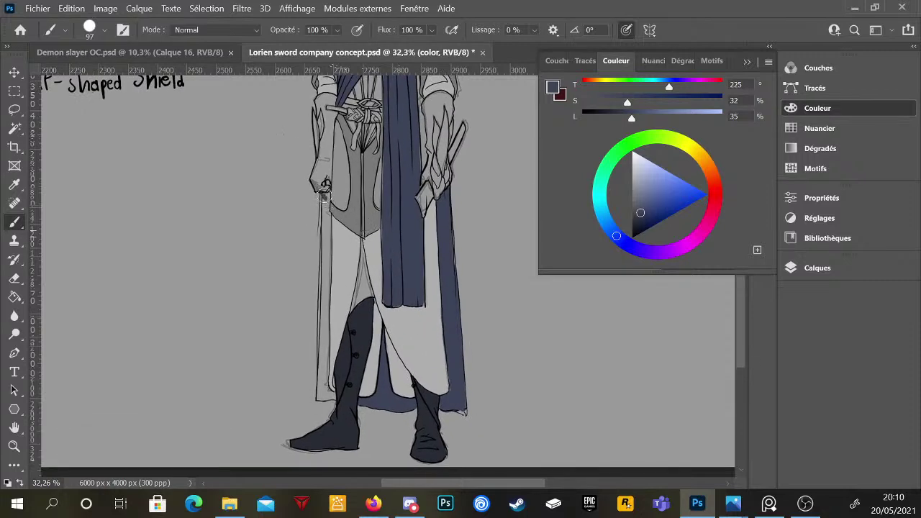
{"action": "left_click_drag", "start_coordinate": [324, 195], "coordinate": [324, 315]}
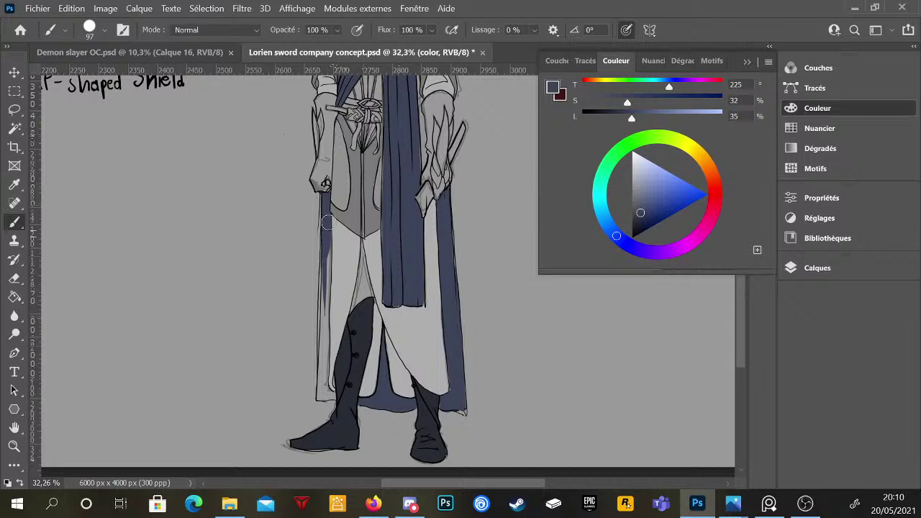
{"action": "left_click_drag", "start_coordinate": [327, 223], "coordinate": [327, 331]}
{"action": "left_click_drag", "start_coordinate": [326, 264], "coordinate": [325, 385]}
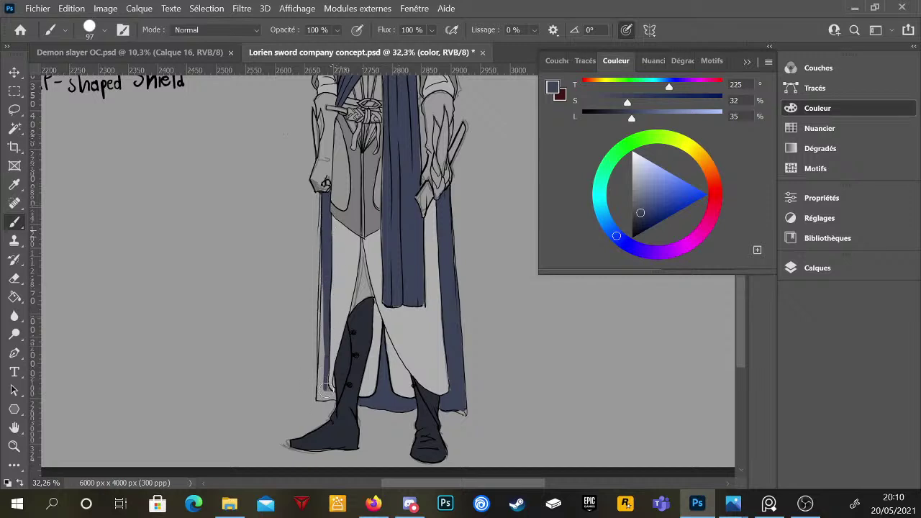
{"action": "left_click_drag", "start_coordinate": [321, 253], "coordinate": [318, 379]}
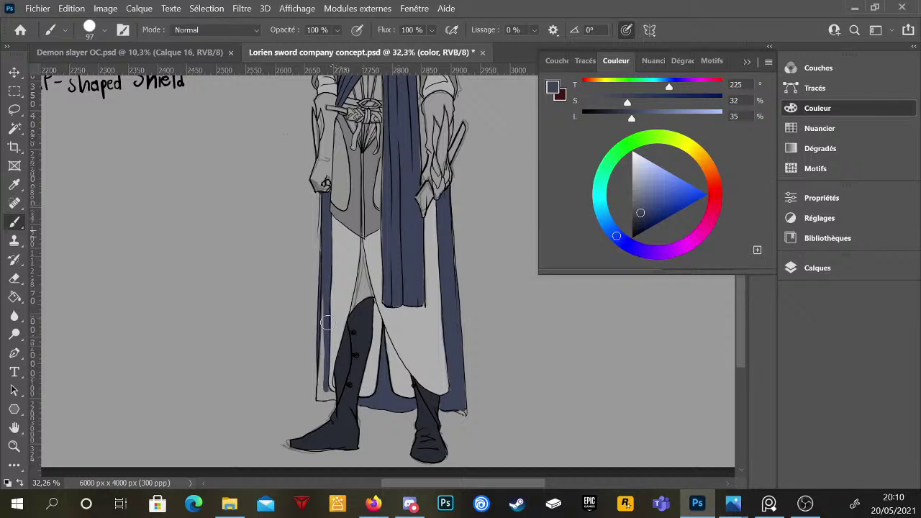
{"action": "left_click_drag", "start_coordinate": [323, 287], "coordinate": [321, 372]}
{"action": "left_click_drag", "start_coordinate": [321, 242], "coordinate": [321, 332]}
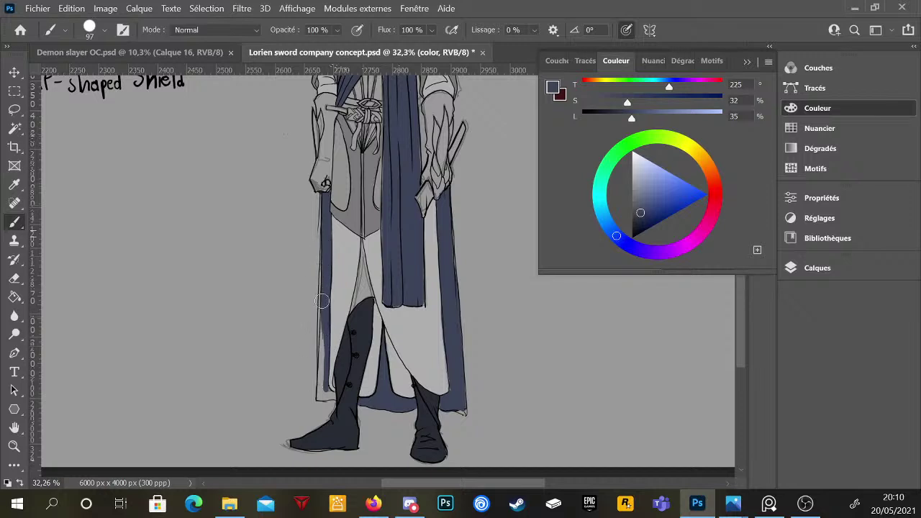
{"action": "left_click_drag", "start_coordinate": [323, 260], "coordinate": [319, 377]}
{"action": "left_click_drag", "start_coordinate": [324, 302], "coordinate": [321, 390]}
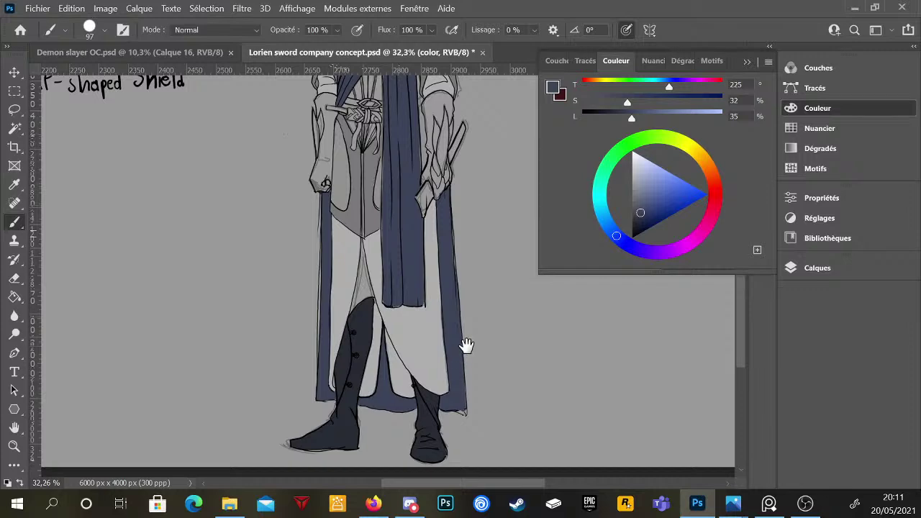
- Mix a brown with hue 24, saturation 33 and lightness 39, and paint the upper part of the sword-side bracer
{"action": "scroll", "coordinate": [463, 345], "scroll_direction": "down", "scroll_amount": 5}
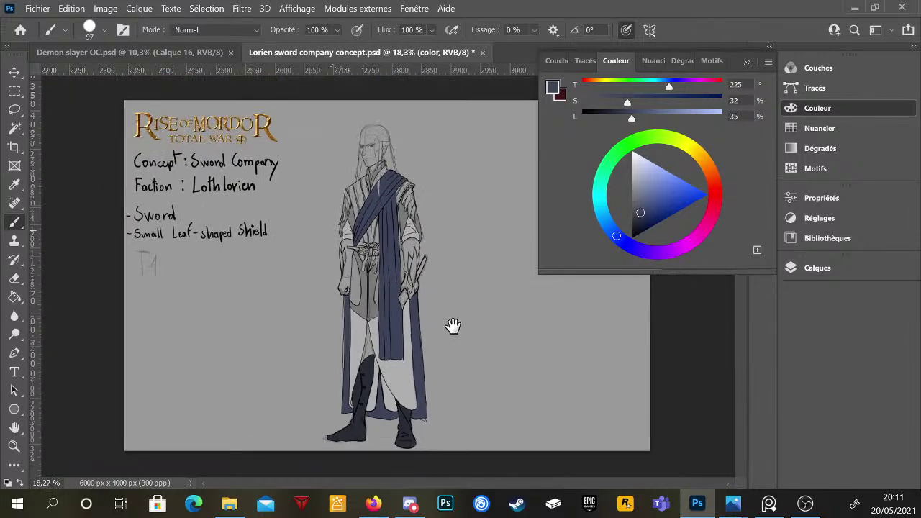
{"action": "scroll", "coordinate": [422, 263], "scroll_direction": "up", "scroll_amount": 3}
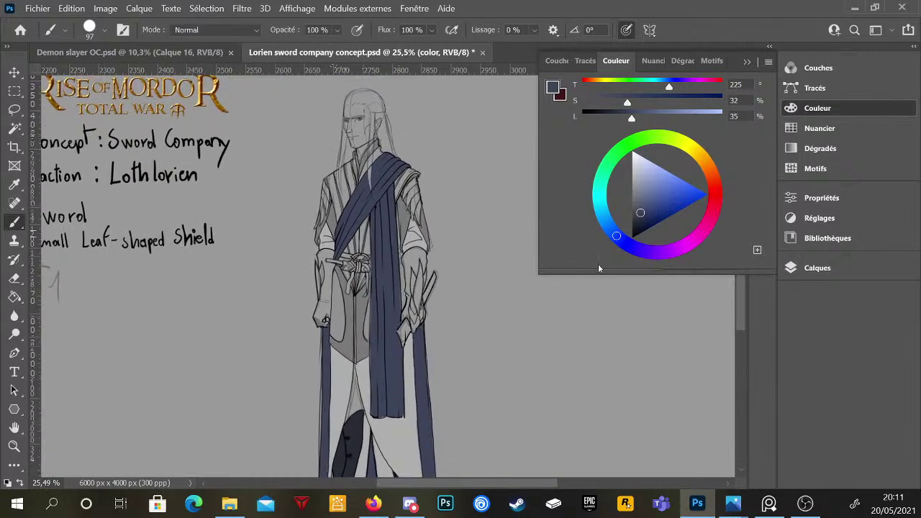
{"action": "left_click", "coordinate": [711, 168]}
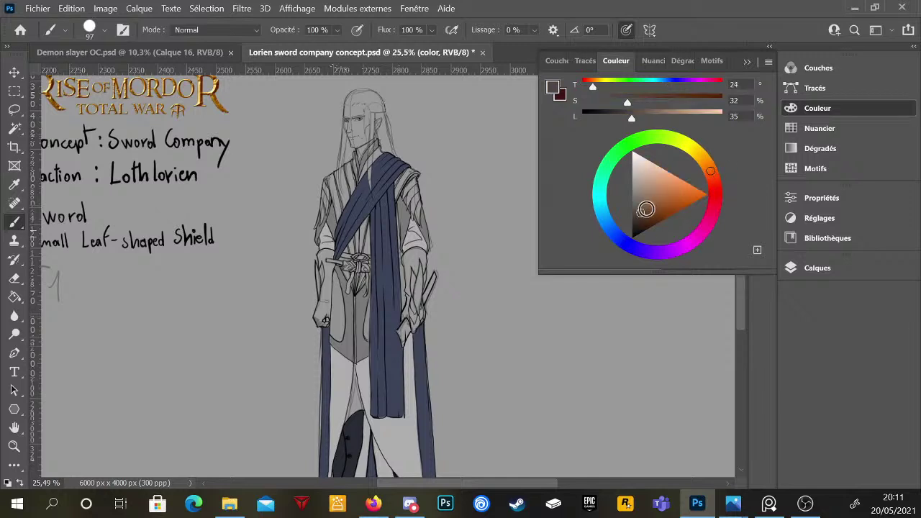
{"action": "left_click", "coordinate": [649, 208]}
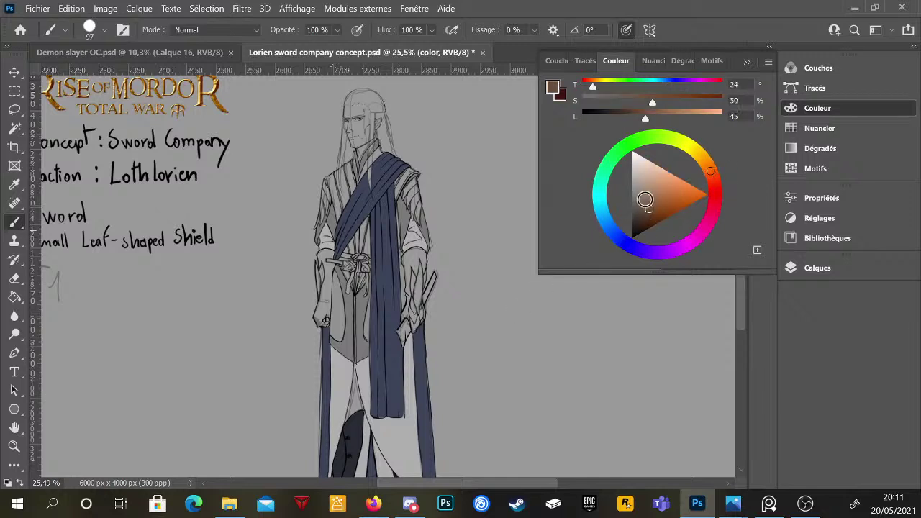
{"action": "left_click", "coordinate": [641, 201]}
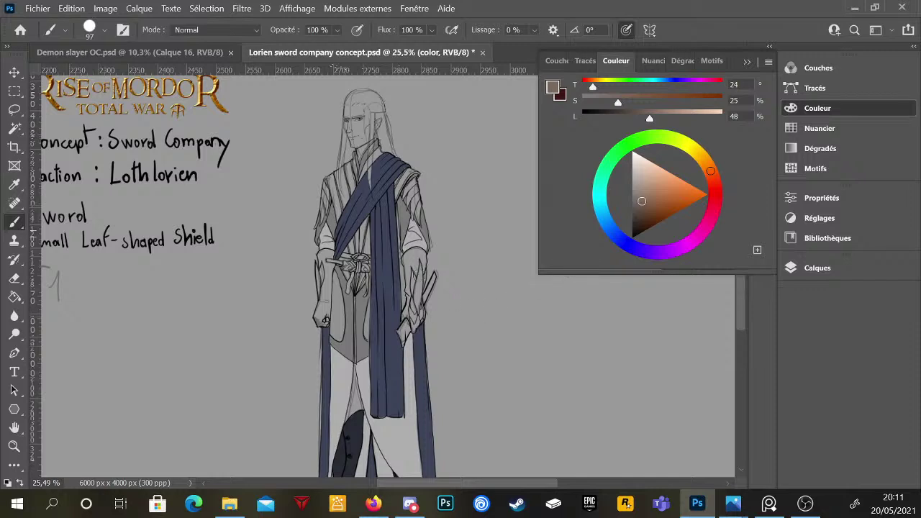
{"action": "left_click_drag", "start_coordinate": [415, 293], "coordinate": [414, 264]}
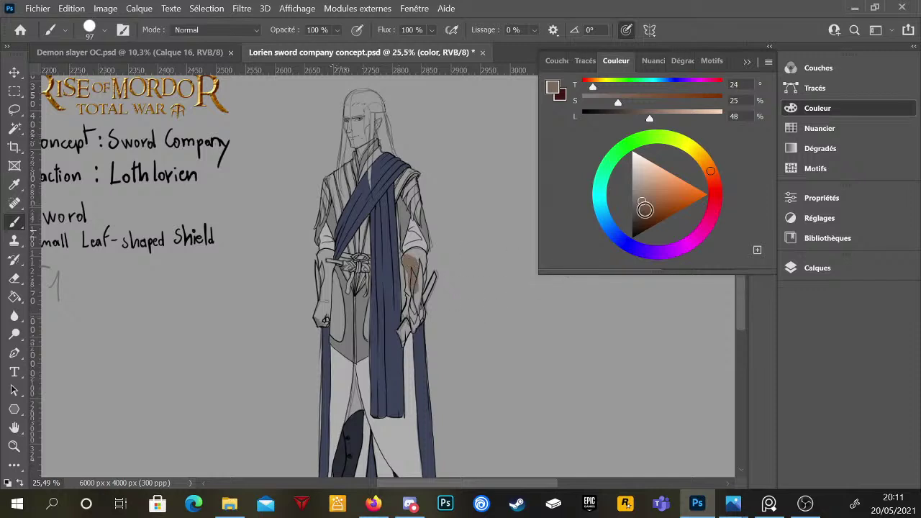
{"action": "left_click", "coordinate": [643, 210]}
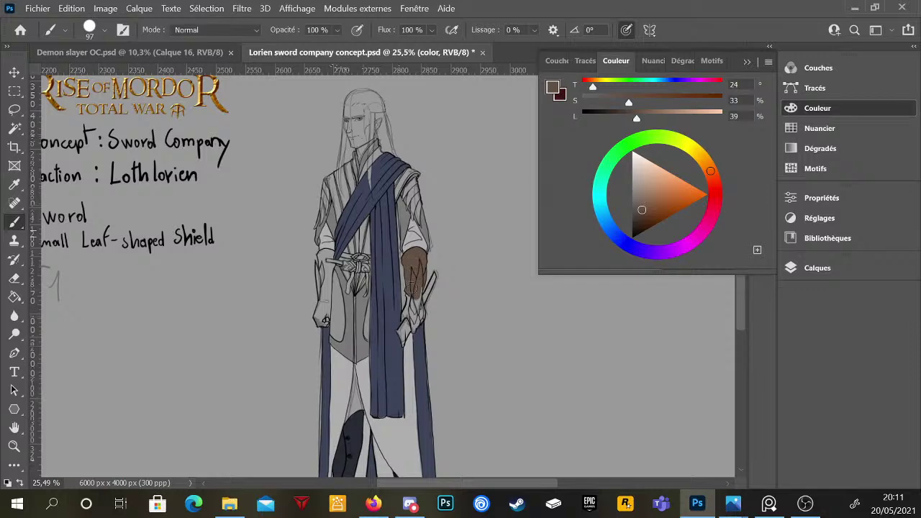
- Fill the rest of the sword-side bracer and the hand with the brown, down to the fingers gripping the sword
{"action": "scroll", "coordinate": [410, 270], "scroll_direction": "up", "scroll_amount": 4}
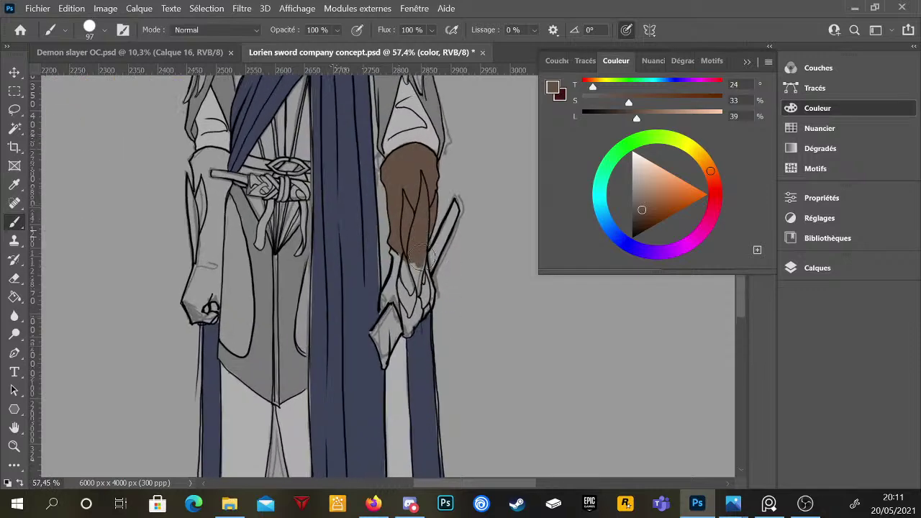
{"action": "left_click_drag", "start_coordinate": [428, 236], "coordinate": [424, 311]}
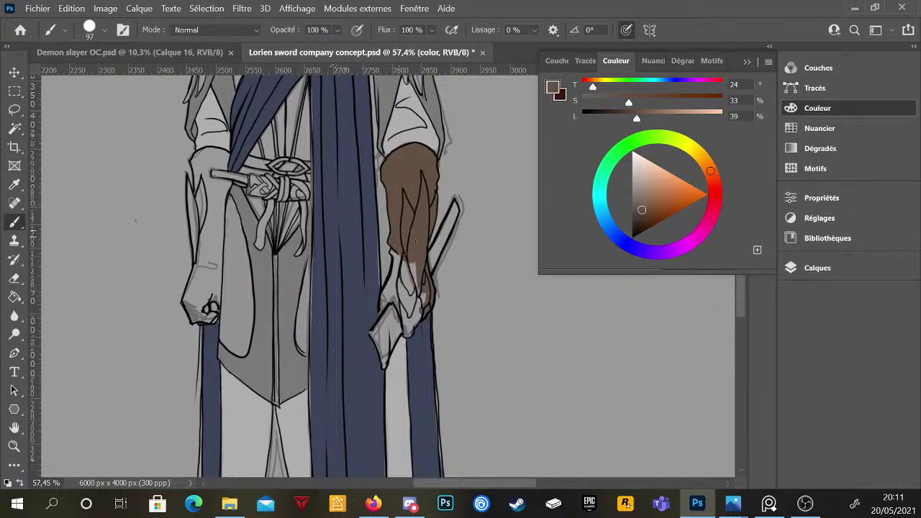
{"action": "mouse_move", "coordinate": [404, 239]}
{"action": "left_mouse_down"}
{"action": "mouse_move", "coordinate": [393, 286]}
{"action": "mouse_move", "coordinate": [407, 332]}
{"action": "mouse_move", "coordinate": [424, 291]}
{"action": "mouse_move", "coordinate": [417, 307]}
{"action": "mouse_move", "coordinate": [403, 266]}
{"action": "mouse_move", "coordinate": [384, 303]}
{"action": "left_mouse_up"}
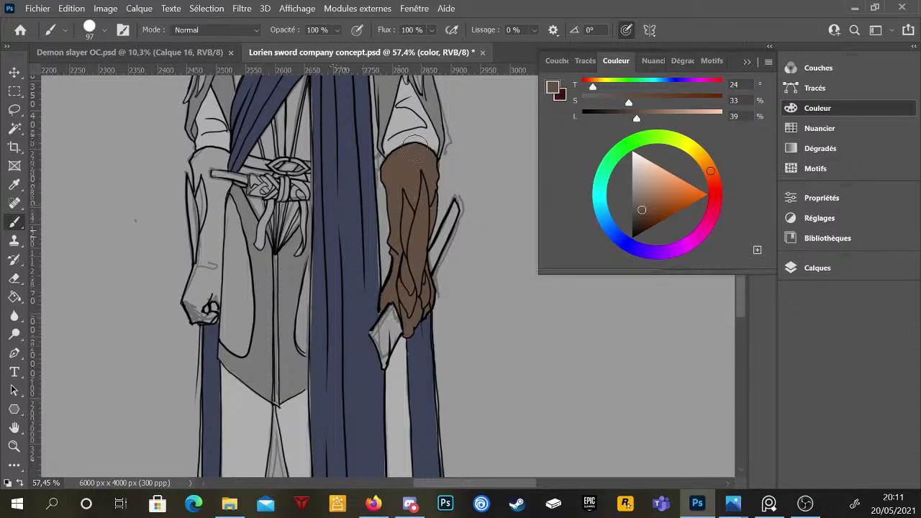
- Fill the clenched fist and the lower part of its bracer with the same brown
{"action": "left_click_drag", "start_coordinate": [446, 234], "coordinate": [424, 252]}
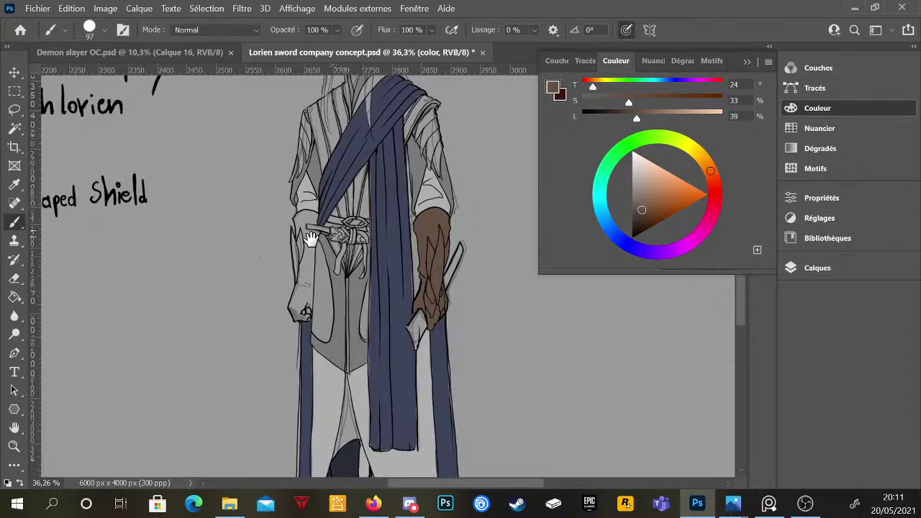
{"action": "left_click_drag", "start_coordinate": [303, 280], "coordinate": [320, 276]}
{"action": "mouse_move", "coordinate": [306, 309]}
{"action": "left_mouse_down"}
{"action": "mouse_move", "coordinate": [295, 332]}
{"action": "mouse_move", "coordinate": [294, 309]}
{"action": "mouse_move", "coordinate": [289, 315]}
{"action": "mouse_move", "coordinate": [304, 271]}
{"action": "mouse_move", "coordinate": [301, 320]}
{"action": "mouse_move", "coordinate": [299, 312]}
{"action": "mouse_move", "coordinate": [306, 328]}
{"action": "mouse_move", "coordinate": [310, 303]}
{"action": "mouse_move", "coordinate": [310, 324]}
{"action": "mouse_move", "coordinate": [296, 267]}
{"action": "left_mouse_up"}
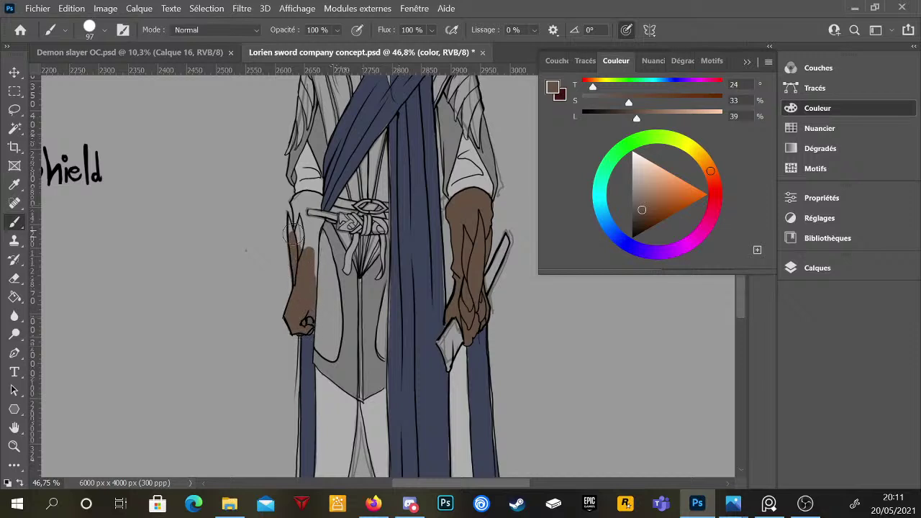
{"action": "left_click_drag", "start_coordinate": [293, 234], "coordinate": [291, 218]}
- Extend the brown over the fist-side bracer up to its rounded elbow edge and tidy its pointed outer edge
{"action": "scroll", "coordinate": [395, 331], "scroll_direction": "down", "scroll_amount": 1}
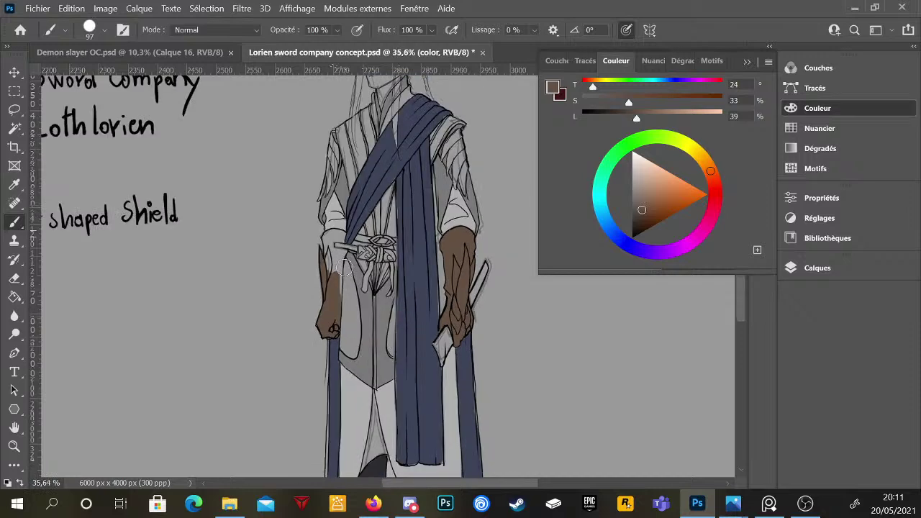
{"action": "scroll", "coordinate": [331, 257], "scroll_direction": "up", "scroll_amount": 4}
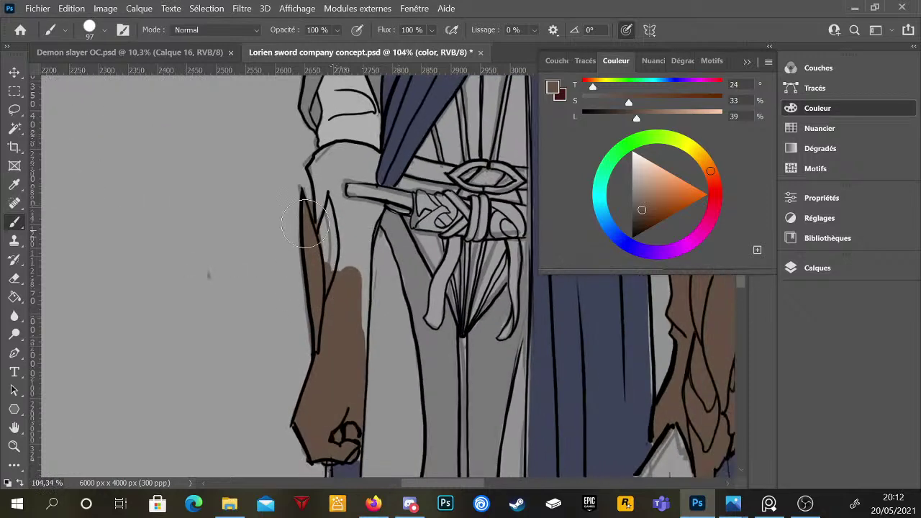
{"action": "left_click_drag", "start_coordinate": [342, 248], "coordinate": [339, 282]}
{"action": "mouse_move", "coordinate": [325, 293]}
{"action": "left_mouse_down"}
{"action": "mouse_move", "coordinate": [323, 226]}
{"action": "mouse_move", "coordinate": [323, 290]}
{"action": "mouse_move", "coordinate": [312, 205]}
{"action": "mouse_move", "coordinate": [341, 183]}
{"action": "mouse_move", "coordinate": [372, 202]}
{"action": "mouse_move", "coordinate": [369, 215]}
{"action": "mouse_move", "coordinate": [330, 217]}
{"action": "mouse_move", "coordinate": [362, 208]}
{"action": "mouse_move", "coordinate": [352, 198]}
{"action": "mouse_move", "coordinate": [324, 204]}
{"action": "mouse_move", "coordinate": [342, 199]}
{"action": "mouse_move", "coordinate": [336, 239]}
{"action": "mouse_move", "coordinate": [336, 227]}
{"action": "mouse_move", "coordinate": [376, 242]}
{"action": "mouse_move", "coordinate": [348, 331]}
{"action": "mouse_move", "coordinate": [357, 251]}
{"action": "mouse_move", "coordinate": [344, 281]}
{"action": "mouse_move", "coordinate": [339, 259]}
{"action": "mouse_move", "coordinate": [355, 368]}
{"action": "mouse_move", "coordinate": [346, 251]}
{"action": "mouse_move", "coordinate": [352, 377]}
{"action": "mouse_move", "coordinate": [357, 280]}
{"action": "mouse_move", "coordinate": [354, 387]}
{"action": "left_mouse_up"}
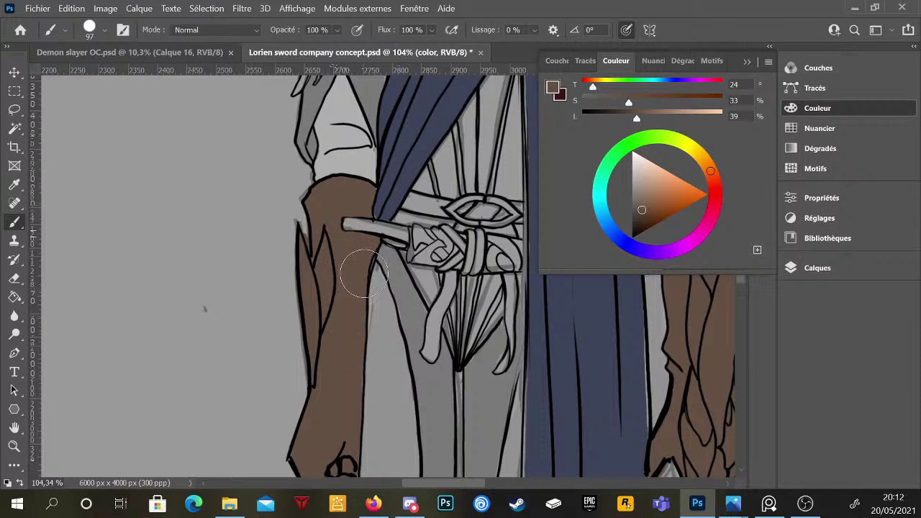
{"action": "scroll", "coordinate": [364, 353], "scroll_direction": "down", "scroll_amount": 3}
{"action": "scroll", "coordinate": [364, 354], "scroll_direction": "up", "scroll_amount": 5}
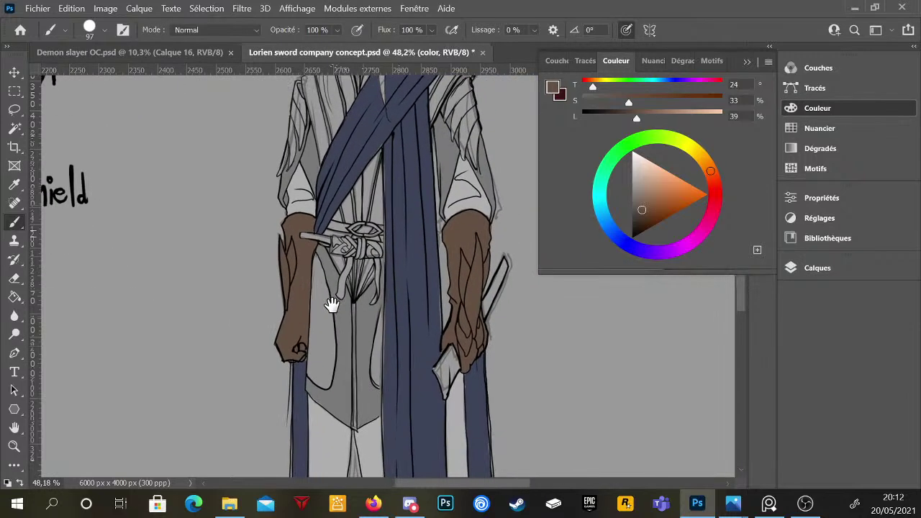
{"action": "key", "text": "e"}
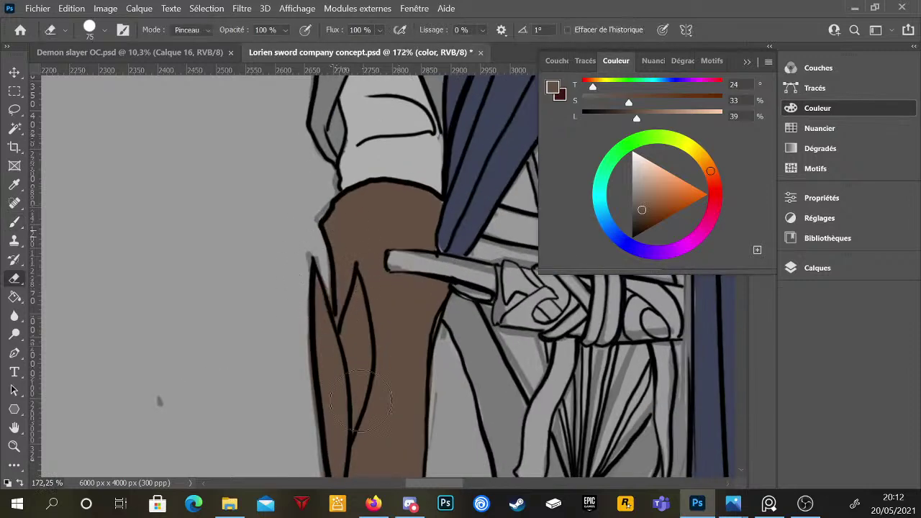
{"action": "key", "text": "b"}
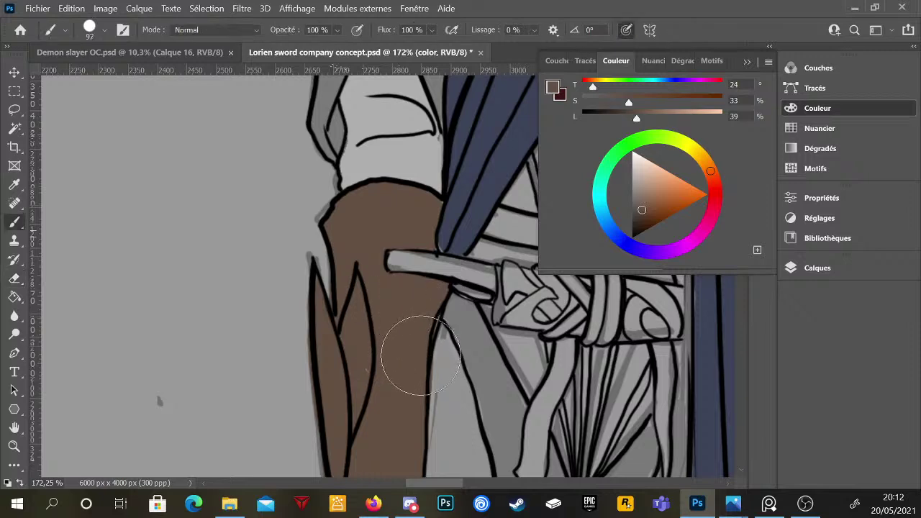
{"action": "scroll", "coordinate": [460, 362], "scroll_direction": "down", "scroll_amount": 5}
{"action": "scroll", "coordinate": [415, 310], "scroll_direction": "down", "scroll_amount": 6}
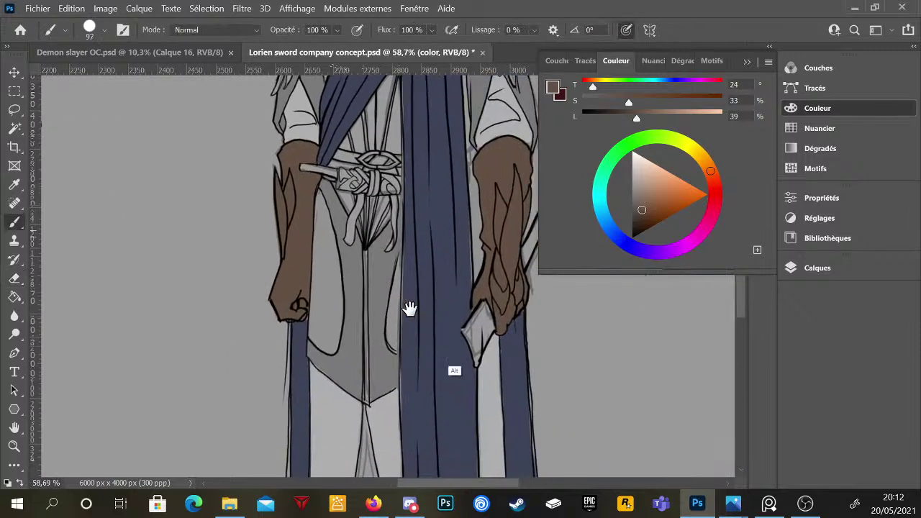
- Set a green with hue 154 and a 31 px brush, and fill the interlaced pattern beside the sword grip at the belt
{"action": "scroll", "coordinate": [429, 316], "scroll_direction": "down", "scroll_amount": 3}
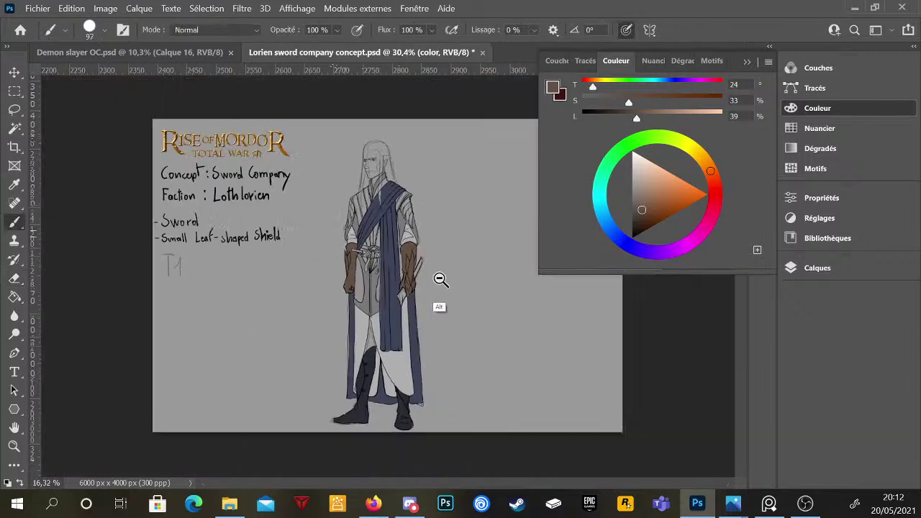
{"action": "scroll", "coordinate": [427, 268], "scroll_direction": "up", "scroll_amount": 2}
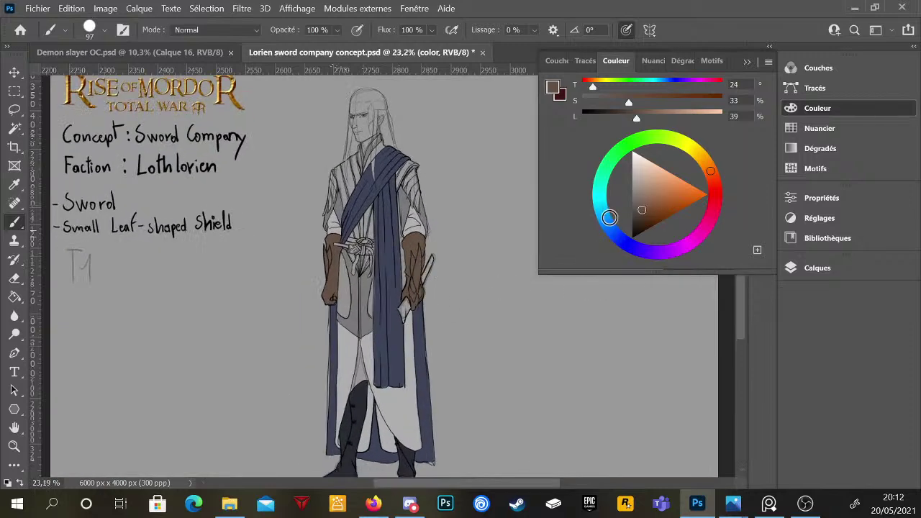
{"action": "left_click", "coordinate": [610, 217]}
{"action": "left_click", "coordinate": [606, 170]}
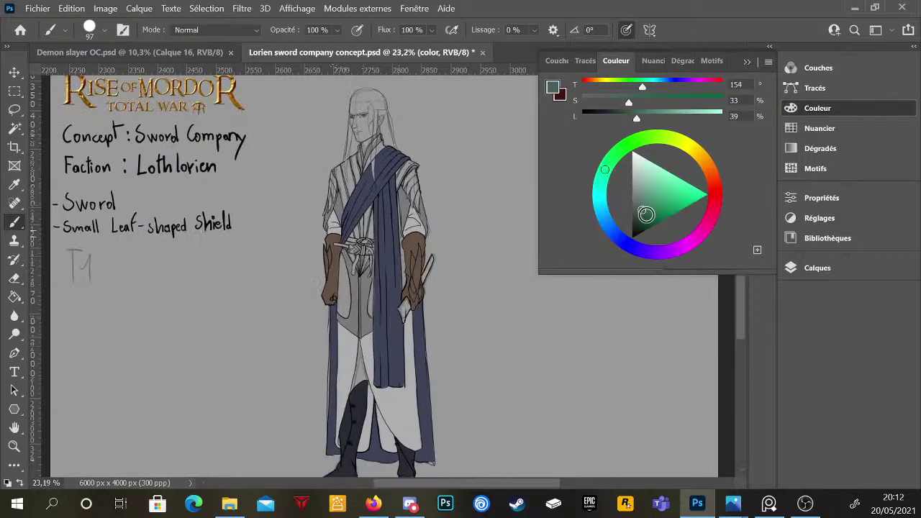
{"action": "scroll", "coordinate": [362, 246], "scroll_direction": "up", "scroll_amount": 10}
{"action": "scroll", "coordinate": [319, 318], "scroll_direction": "up", "scroll_amount": 1}
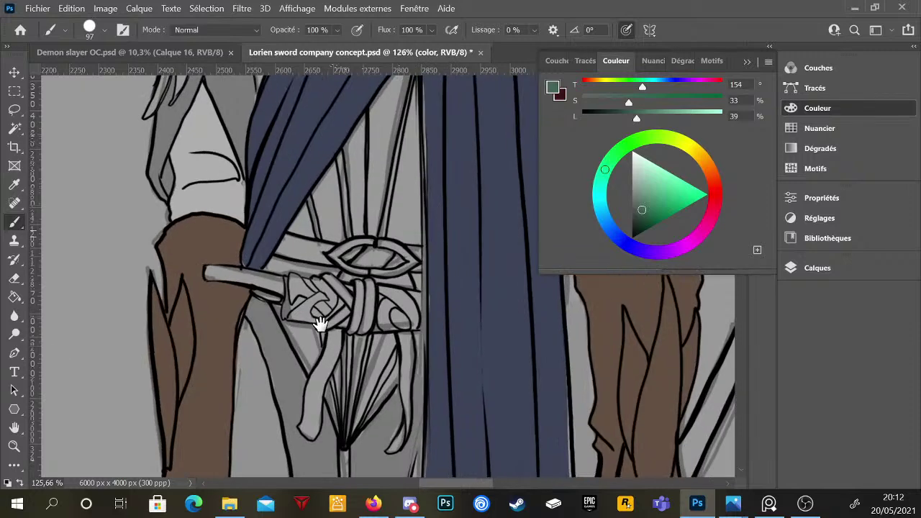
{"action": "scroll", "coordinate": [297, 318], "scroll_direction": "up", "scroll_amount": 2}
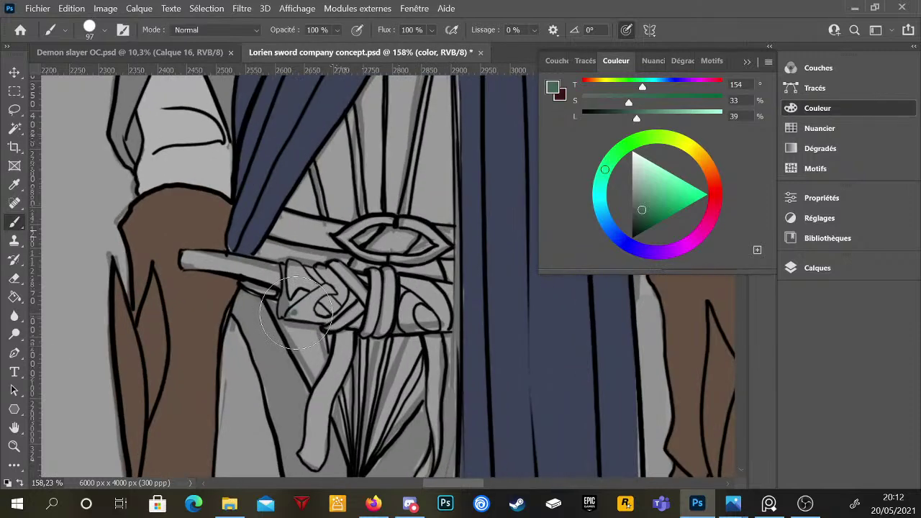
{"action": "right_click", "coordinate": [317, 316]}
{"action": "left_click", "coordinate": [403, 141]}
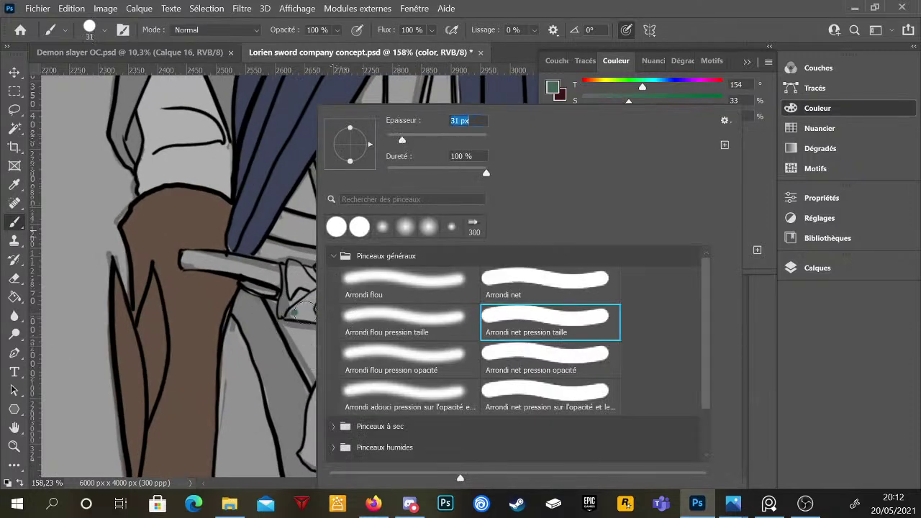
{"action": "left_click", "coordinate": [295, 315]}
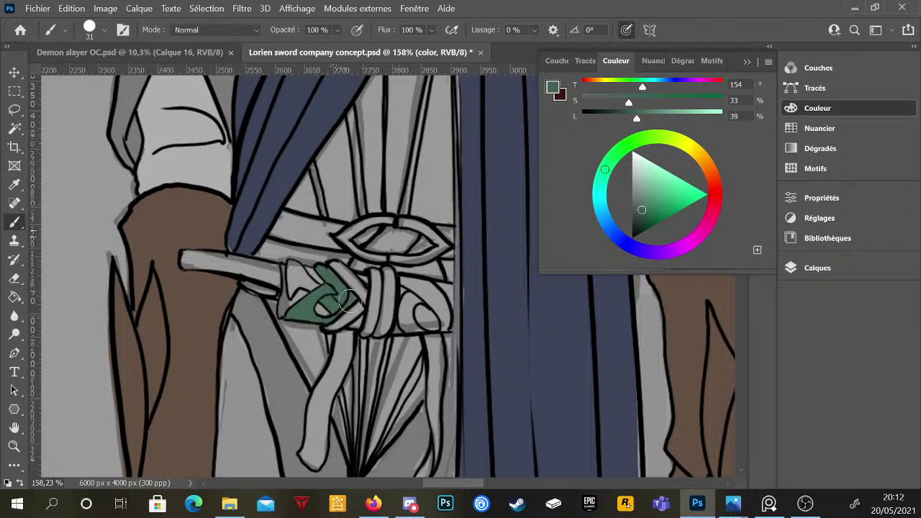
{"action": "mouse_move", "coordinate": [291, 295]}
{"action": "left_mouse_down"}
{"action": "mouse_move", "coordinate": [292, 264]}
{"action": "mouse_move", "coordinate": [294, 277]}
{"action": "left_mouse_up"}
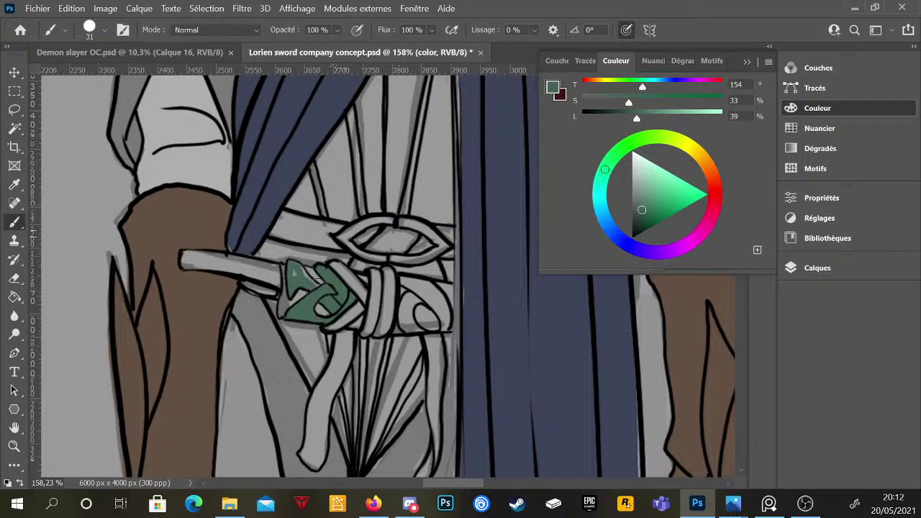
- Fill the patterned grip section beyond the central wrappings with the same green, up to the blue sash
{"action": "scroll", "coordinate": [381, 328], "scroll_direction": "down", "scroll_amount": 3}
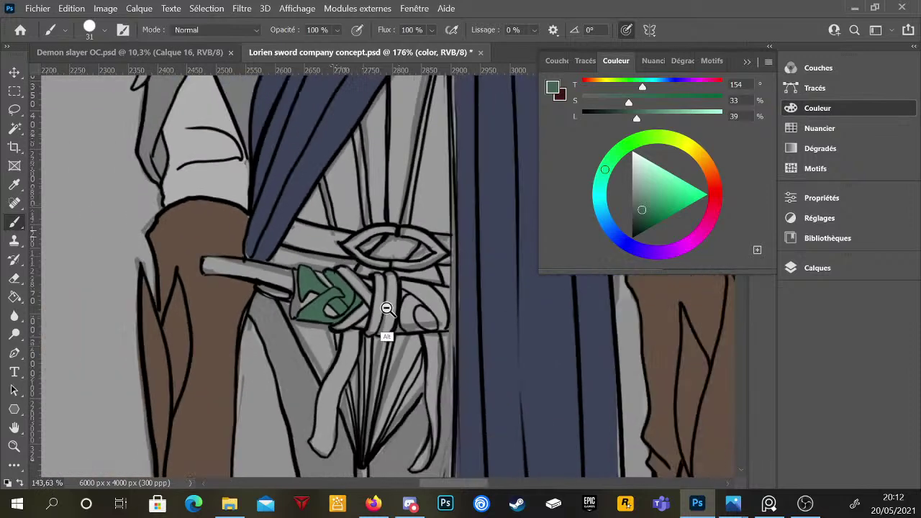
{"action": "scroll", "coordinate": [368, 331], "scroll_direction": "up", "scroll_amount": 2}
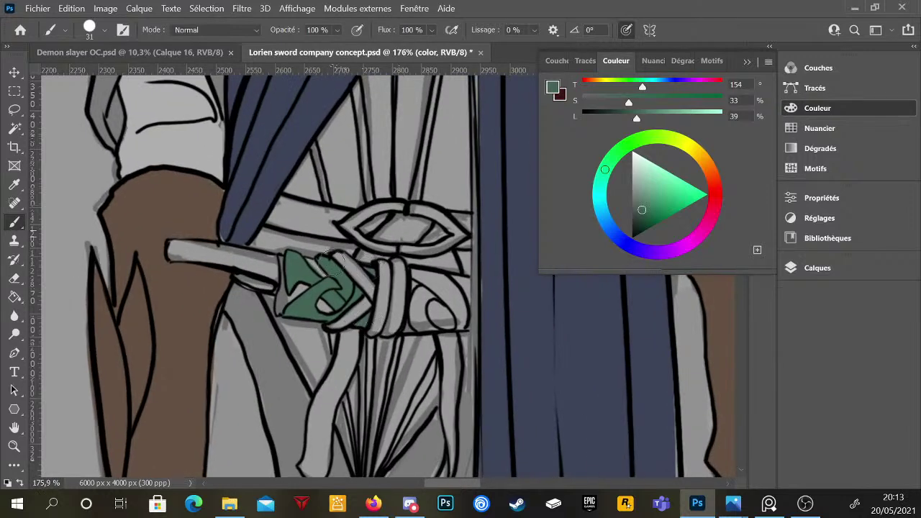
{"action": "left_click_drag", "start_coordinate": [400, 322], "coordinate": [312, 308]}
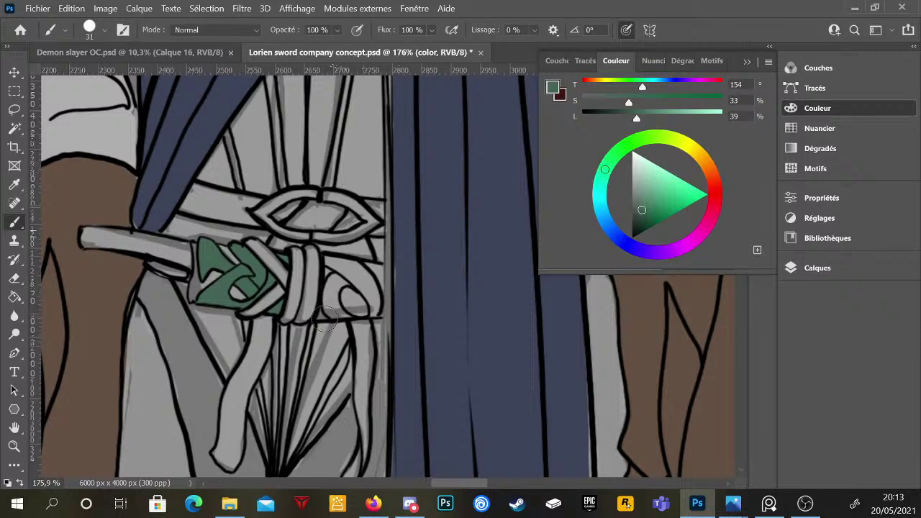
{"action": "scroll", "coordinate": [372, 329], "scroll_direction": "down", "scroll_amount": 3}
{"action": "scroll", "coordinate": [352, 304], "scroll_direction": "up", "scroll_amount": 4}
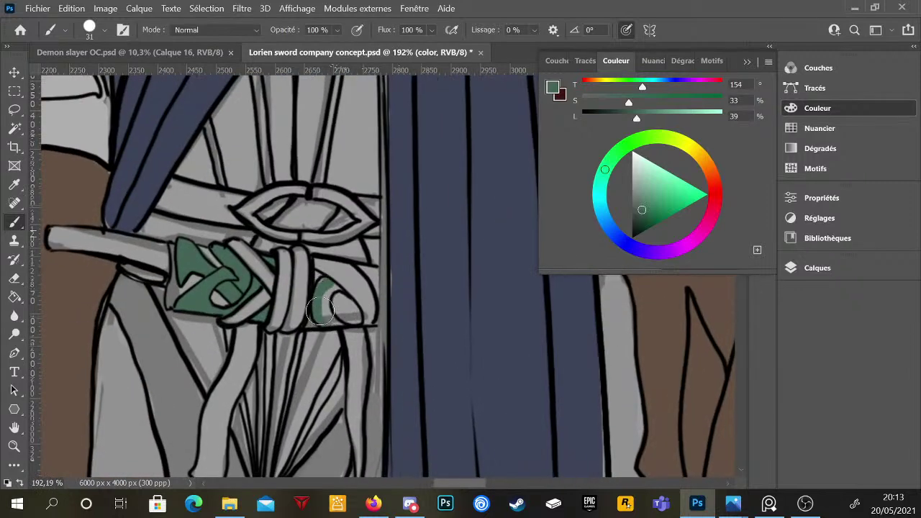
{"action": "left_click_drag", "start_coordinate": [320, 311], "coordinate": [328, 322]}
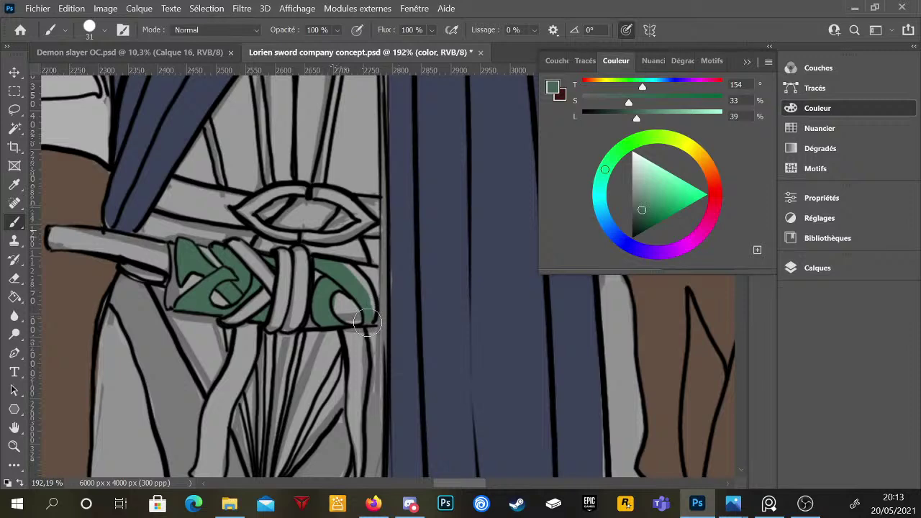
{"action": "mouse_move", "coordinate": [381, 317]}
{"action": "left_mouse_down"}
{"action": "mouse_move", "coordinate": [354, 318]}
{"action": "mouse_move", "coordinate": [418, 317]}
{"action": "mouse_move", "coordinate": [373, 298]}
{"action": "mouse_move", "coordinate": [395, 299]}
{"action": "mouse_move", "coordinate": [398, 325]}
{"action": "mouse_move", "coordinate": [402, 301]}
{"action": "mouse_move", "coordinate": [408, 365]}
{"action": "mouse_move", "coordinate": [409, 301]}
{"action": "mouse_move", "coordinate": [407, 359]}
{"action": "left_mouse_up"}
{"action": "scroll", "coordinate": [372, 321], "scroll_direction": "down", "scroll_amount": 3}
{"action": "scroll", "coordinate": [373, 322], "scroll_direction": "down", "scroll_amount": 4}
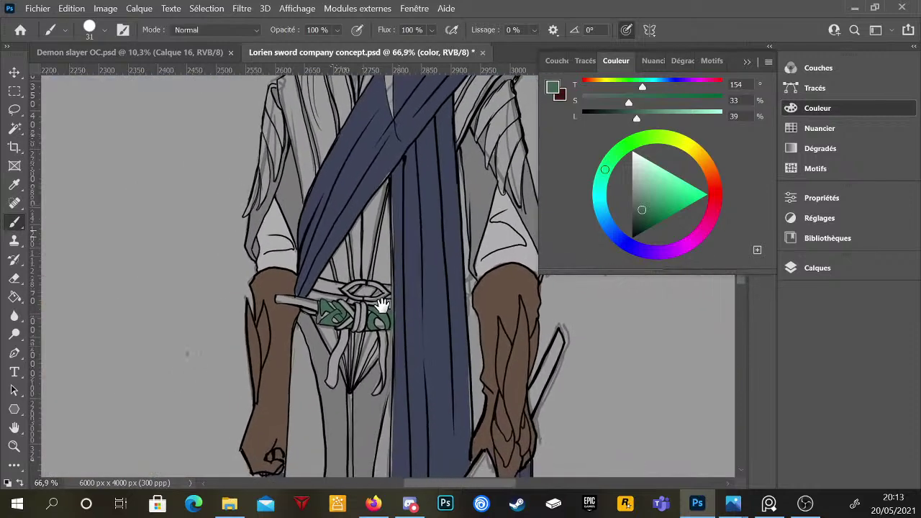
{"action": "scroll", "coordinate": [401, 307], "scroll_direction": "down", "scroll_amount": 4}
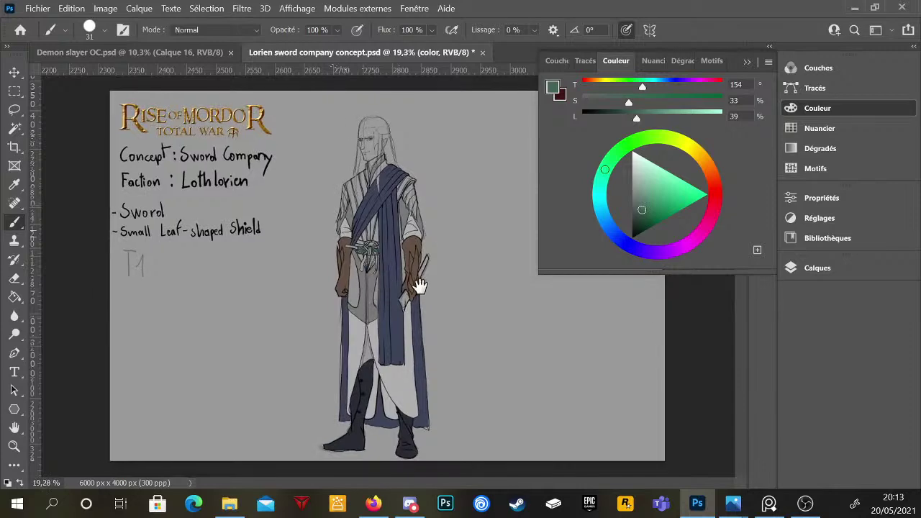
- Set a brown with hue 22, saturation 44 and luminosity 34, and fill the belt buckle's opening and the straps just below it
{"action": "scroll", "coordinate": [409, 231], "scroll_direction": "up", "scroll_amount": 2}
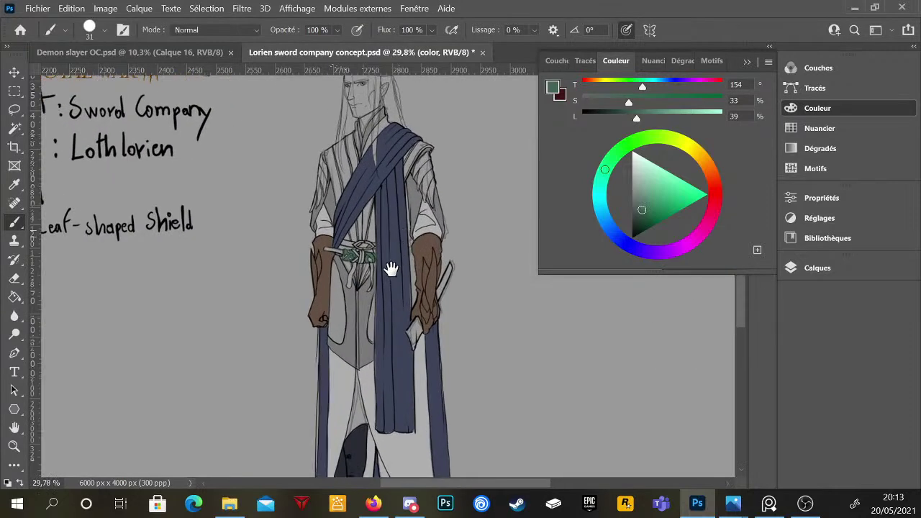
{"action": "scroll", "coordinate": [404, 232], "scroll_direction": "up", "scroll_amount": 3}
{"action": "scroll", "coordinate": [405, 233], "scroll_direction": "up", "scroll_amount": 1}
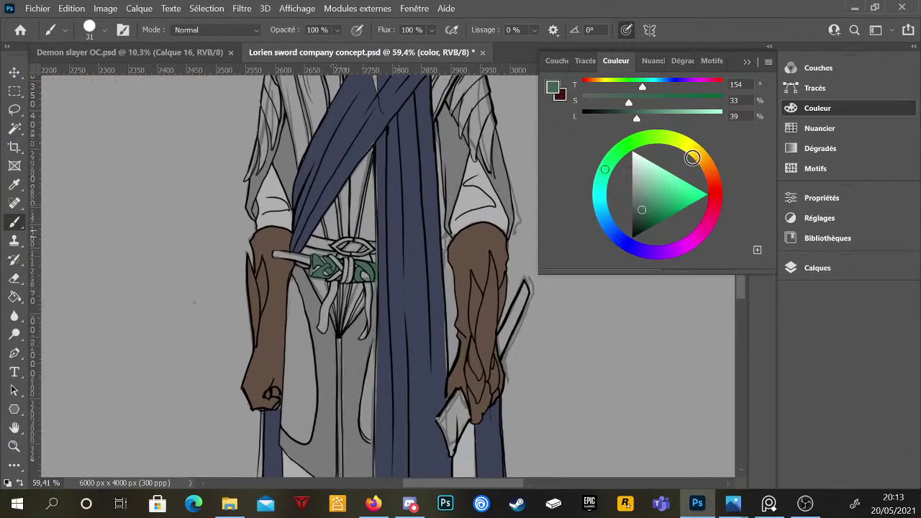
{"action": "left_click", "coordinate": [711, 172]}
{"action": "left_click", "coordinate": [651, 215]}
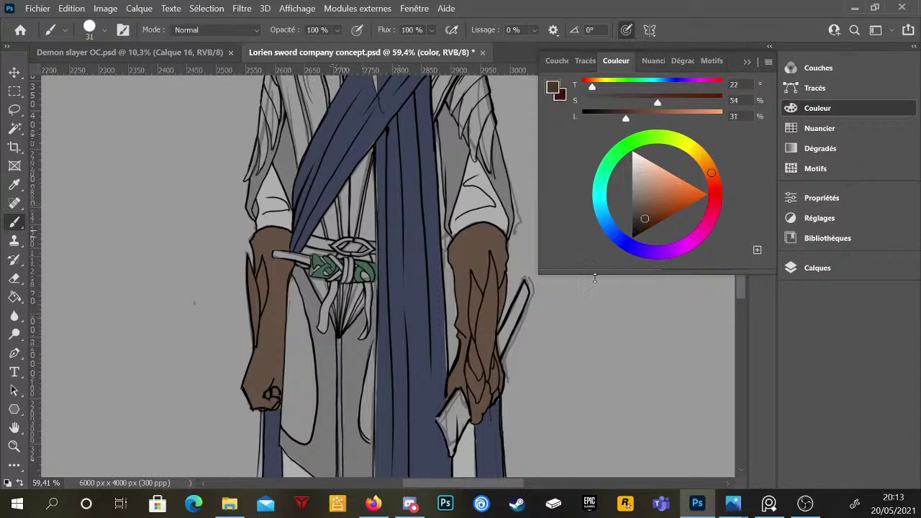
{"action": "left_click", "coordinate": [644, 215]}
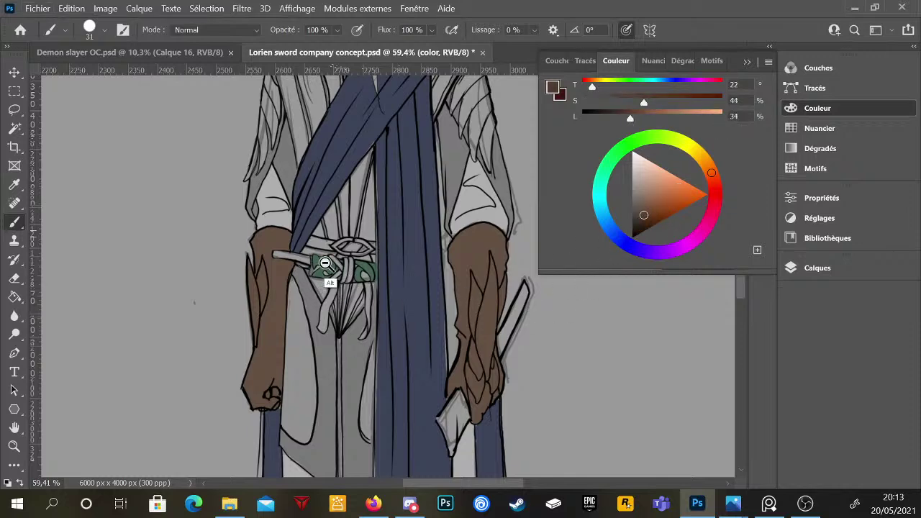
{"action": "mouse_move", "coordinate": [325, 264]}
{"action": "left_mouse_down"}
{"action": "mouse_move", "coordinate": [362, 244]}
{"action": "mouse_move", "coordinate": [382, 251]}
{"action": "mouse_move", "coordinate": [371, 244]}
{"action": "mouse_move", "coordinate": [385, 224]}
{"action": "mouse_move", "coordinate": [370, 230]}
{"action": "mouse_move", "coordinate": [362, 221]}
{"action": "mouse_move", "coordinate": [383, 215]}
{"action": "mouse_move", "coordinate": [375, 224]}
{"action": "mouse_move", "coordinate": [396, 224]}
{"action": "mouse_move", "coordinate": [392, 213]}
{"action": "mouse_move", "coordinate": [429, 229]}
{"action": "mouse_move", "coordinate": [403, 230]}
{"action": "left_mouse_up"}
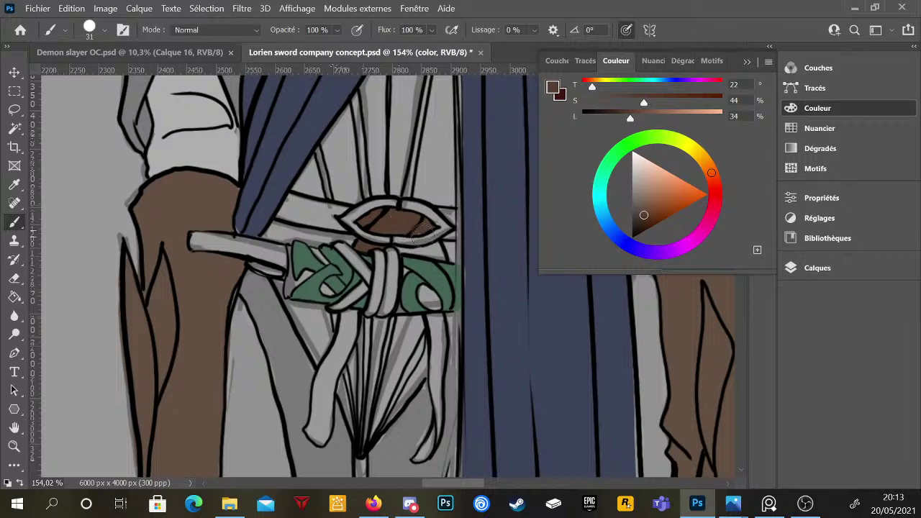
{"action": "left_click_drag", "start_coordinate": [435, 265], "coordinate": [411, 247]}
{"action": "left_click_drag", "start_coordinate": [421, 294], "coordinate": [402, 266]}
{"action": "scroll", "coordinate": [421, 288], "scroll_direction": "up", "scroll_amount": 3}
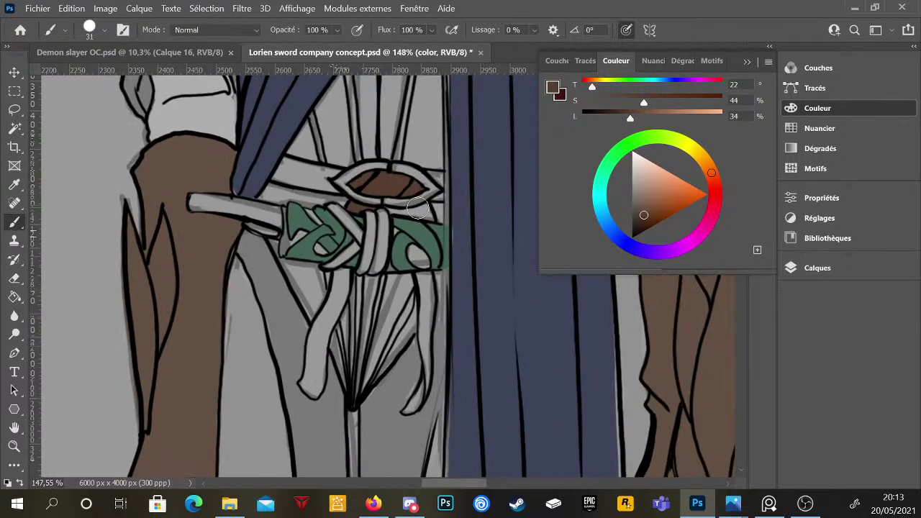
{"action": "mouse_move", "coordinate": [426, 213]}
{"action": "left_mouse_down"}
{"action": "mouse_move", "coordinate": [416, 216]}
{"action": "mouse_move", "coordinate": [432, 210]}
{"action": "left_mouse_up"}
- Fill the two hanging straps and the belt band on both sides of the buckle with the same brown
{"action": "mouse_move", "coordinate": [419, 279]}
{"action": "left_mouse_down"}
{"action": "mouse_move", "coordinate": [426, 366]}
{"action": "mouse_move", "coordinate": [420, 333]}
{"action": "mouse_move", "coordinate": [425, 386]}
{"action": "mouse_move", "coordinate": [426, 347]}
{"action": "mouse_move", "coordinate": [420, 401]}
{"action": "mouse_move", "coordinate": [405, 412]}
{"action": "mouse_move", "coordinate": [422, 389]}
{"action": "left_mouse_up"}
{"action": "left_click_drag", "start_coordinate": [423, 346], "coordinate": [388, 333]}
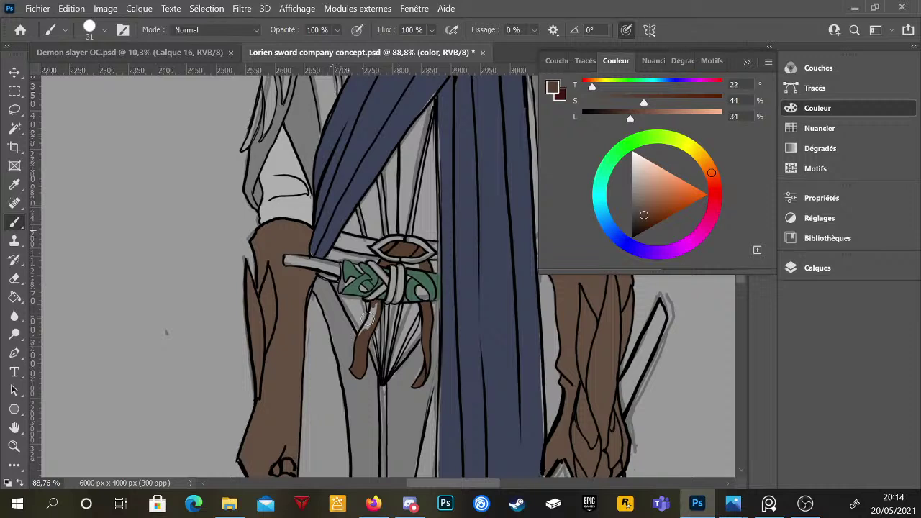
{"action": "left_click_drag", "start_coordinate": [371, 320], "coordinate": [376, 305]}
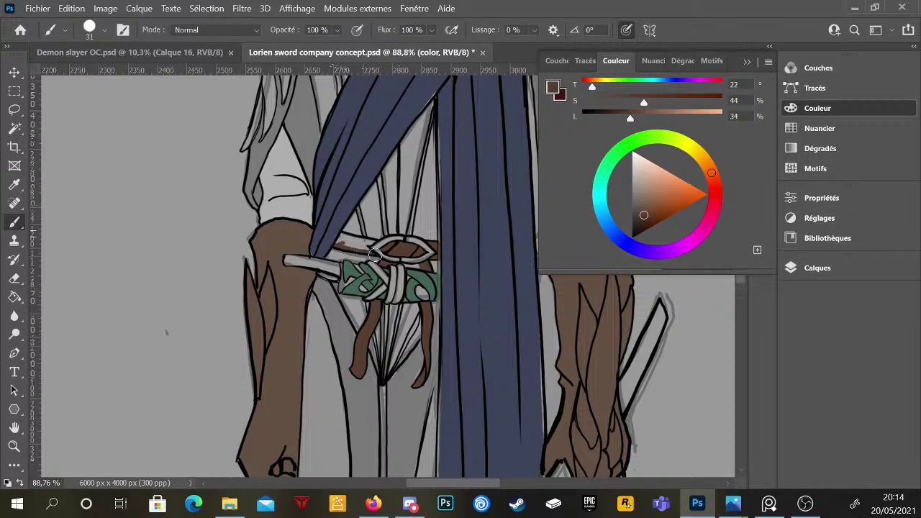
{"action": "mouse_move", "coordinate": [368, 250]}
{"action": "left_mouse_down"}
{"action": "mouse_move", "coordinate": [337, 244]}
{"action": "mouse_move", "coordinate": [344, 234]}
{"action": "mouse_move", "coordinate": [367, 240]}
{"action": "left_mouse_up"}
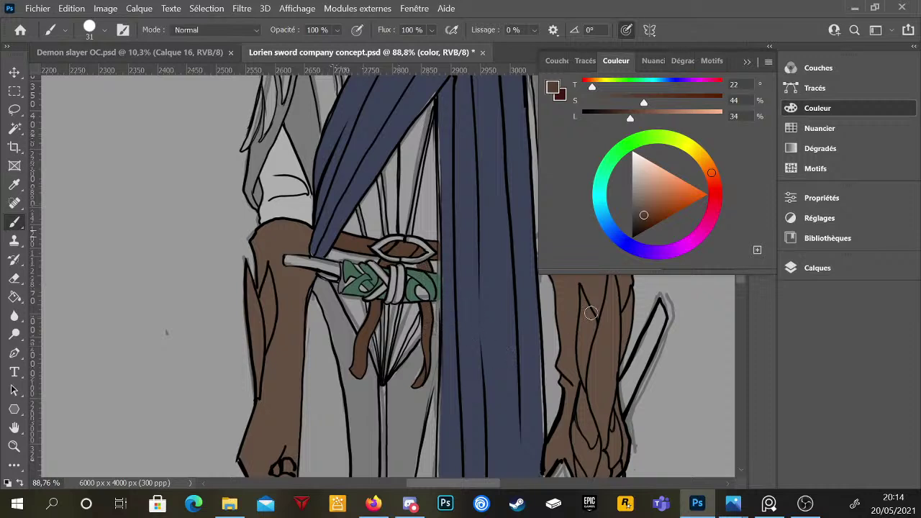
- Set a green with hue 123 and fill the crossed wrappings at the belt and the small piece under the pale bar
{"action": "left_click", "coordinate": [625, 147]}
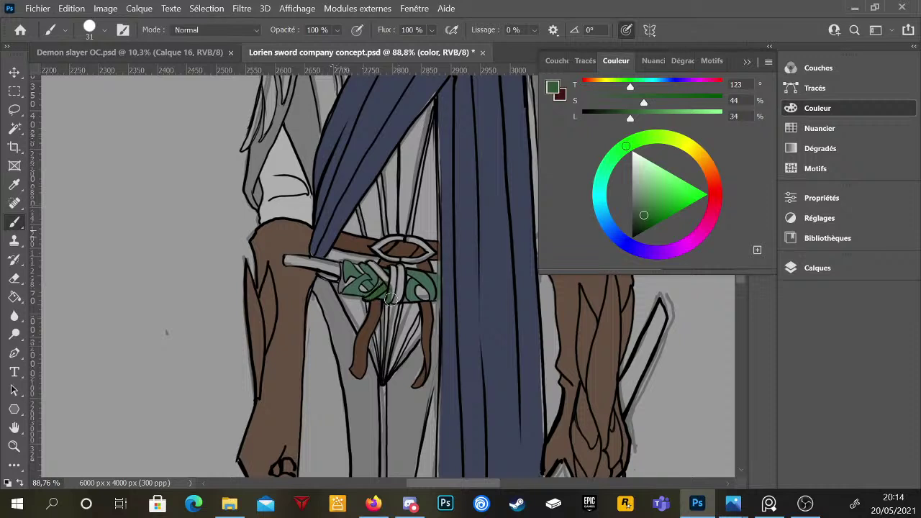
{"action": "mouse_move", "coordinate": [389, 297]}
{"action": "left_mouse_down"}
{"action": "mouse_move", "coordinate": [395, 266]}
{"action": "mouse_move", "coordinate": [393, 296]}
{"action": "mouse_move", "coordinate": [401, 276]}
{"action": "left_mouse_up"}
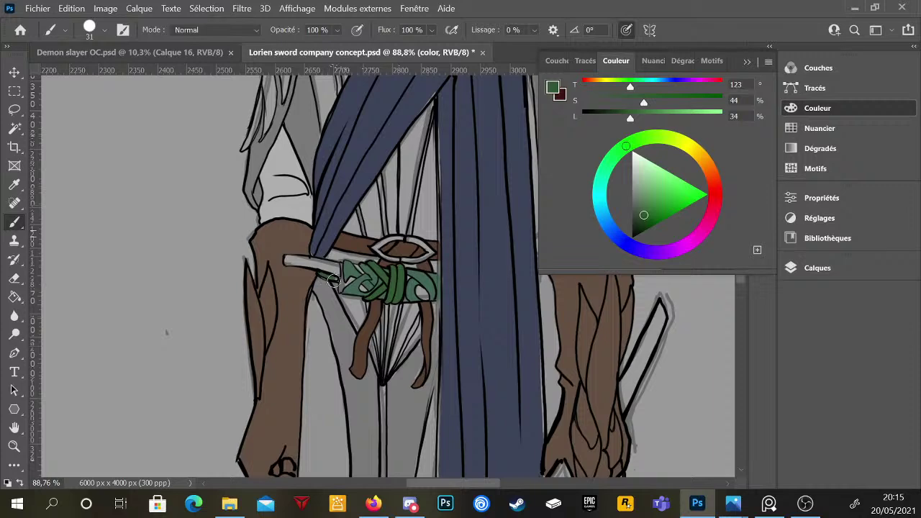
{"action": "left_click_drag", "start_coordinate": [458, 316], "coordinate": [435, 318]}
{"action": "left_click_drag", "start_coordinate": [515, 396], "coordinate": [479, 374]}
{"action": "scroll", "coordinate": [480, 360], "scroll_direction": "down", "scroll_amount": 1}
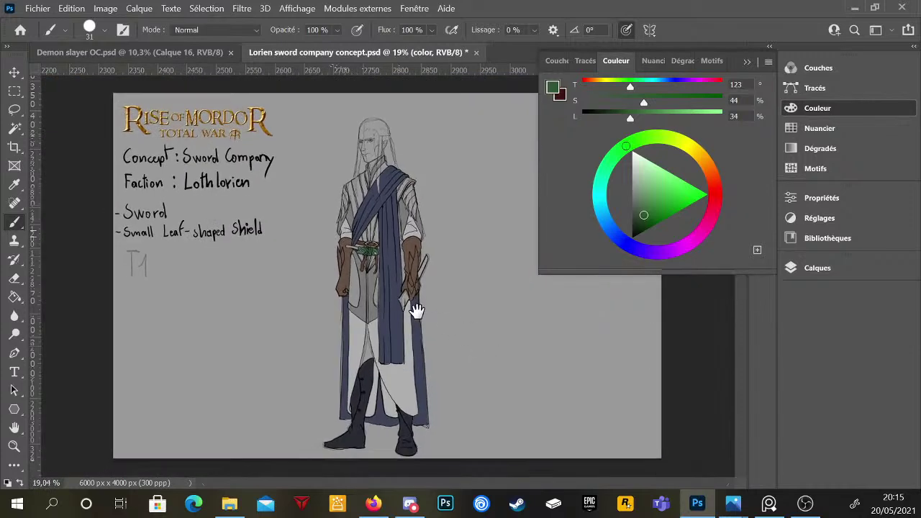
- Set a dark brown with hue 19, saturation 53 and luminosity 27, and a 72 px brush for the tunic
{"action": "scroll", "coordinate": [414, 290], "scroll_direction": "up", "scroll_amount": 3}
{"action": "left_click", "coordinate": [711, 176]}
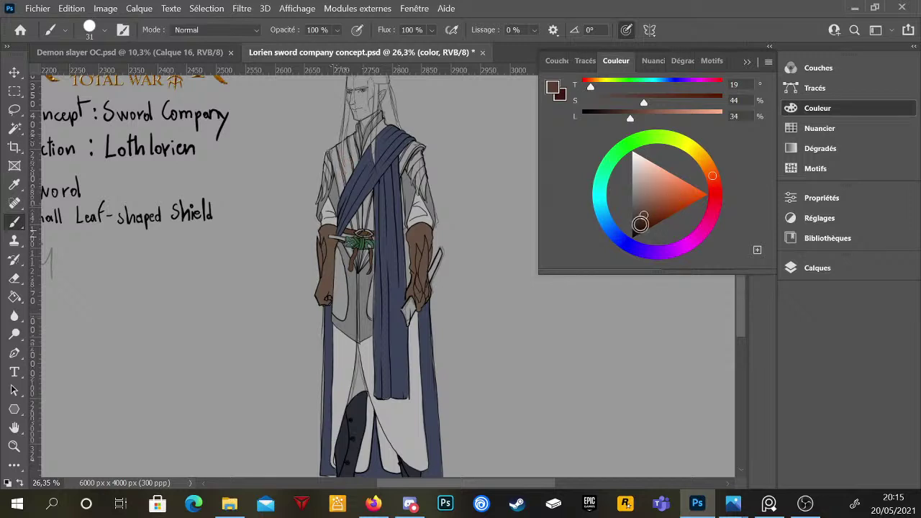
{"action": "left_click", "coordinate": [643, 220]}
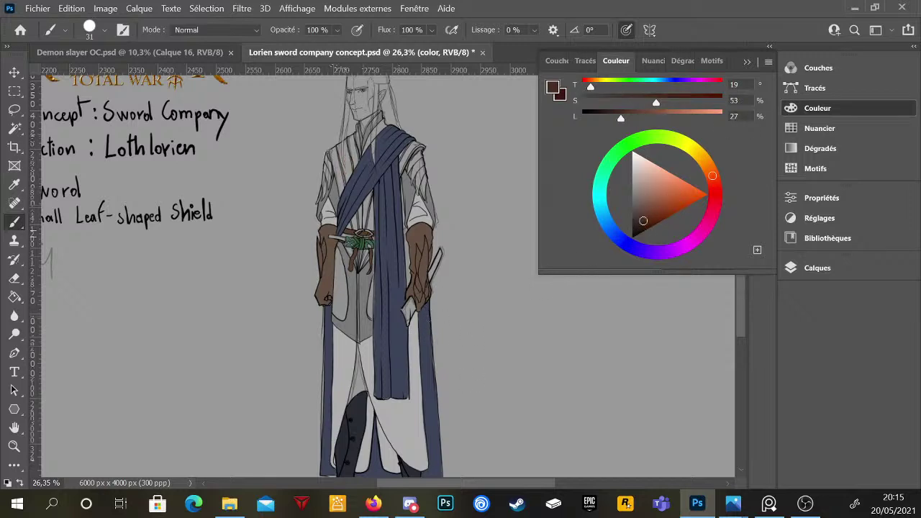
{"action": "right_click", "coordinate": [377, 214]}
{"action": "left_click_drag", "start_coordinate": [500, 141], "coordinate": [508, 142]}
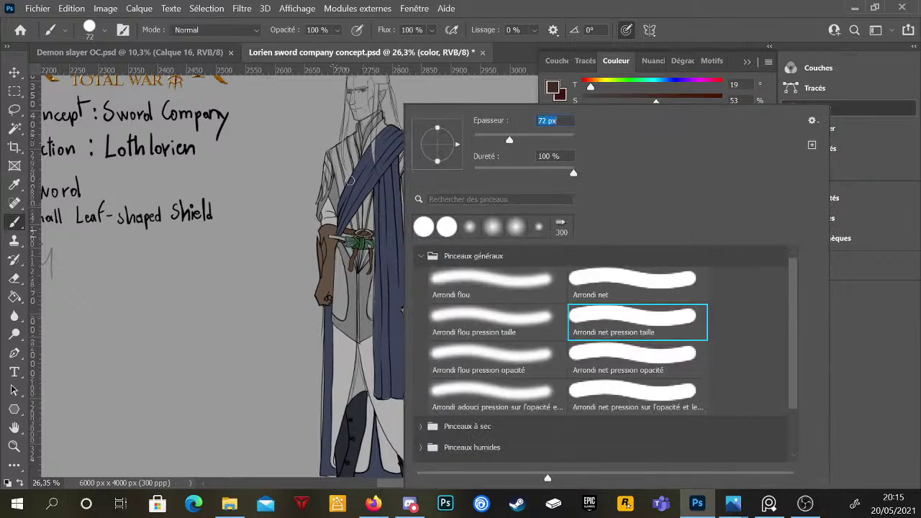
{"action": "left_click", "coordinate": [343, 159]}
{"action": "scroll", "coordinate": [374, 173], "scroll_direction": "up", "scroll_amount": 5}
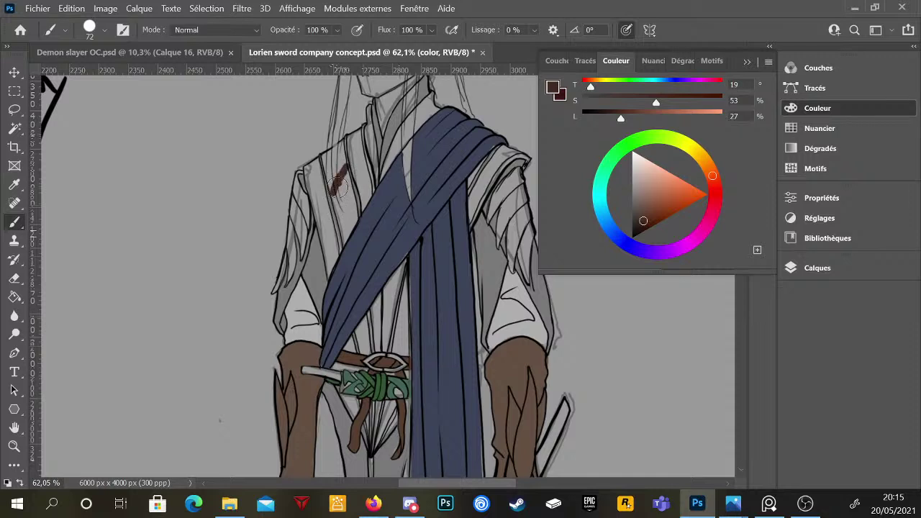
- Lay the dark brown on the tunic's chest panel from collar to shoulder seam and down towards the sash, leaving the hair strand unpainted
{"action": "mouse_move", "coordinate": [339, 187]}
{"action": "left_mouse_down"}
{"action": "mouse_move", "coordinate": [354, 148]}
{"action": "mouse_move", "coordinate": [341, 198]}
{"action": "mouse_move", "coordinate": [353, 169]}
{"action": "left_mouse_up"}
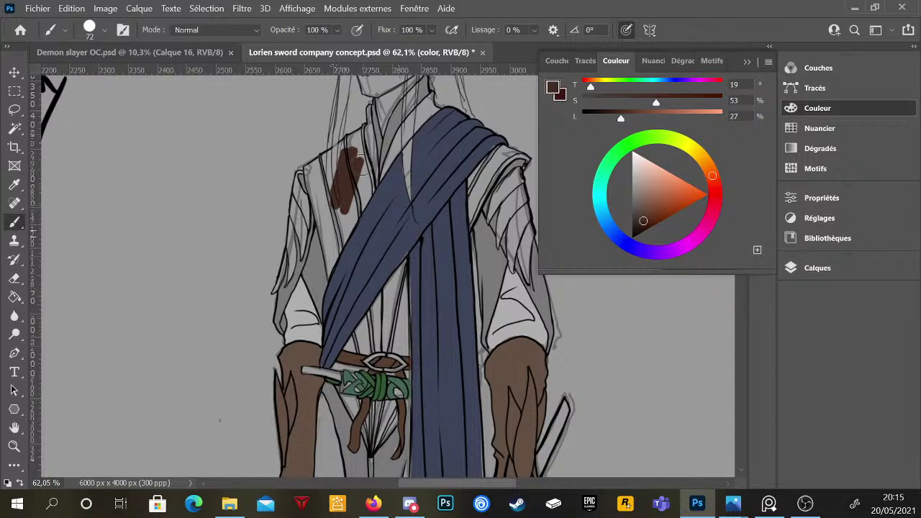
{"action": "key", "text": "ctrl+z"}
{"action": "key", "text": "e"}
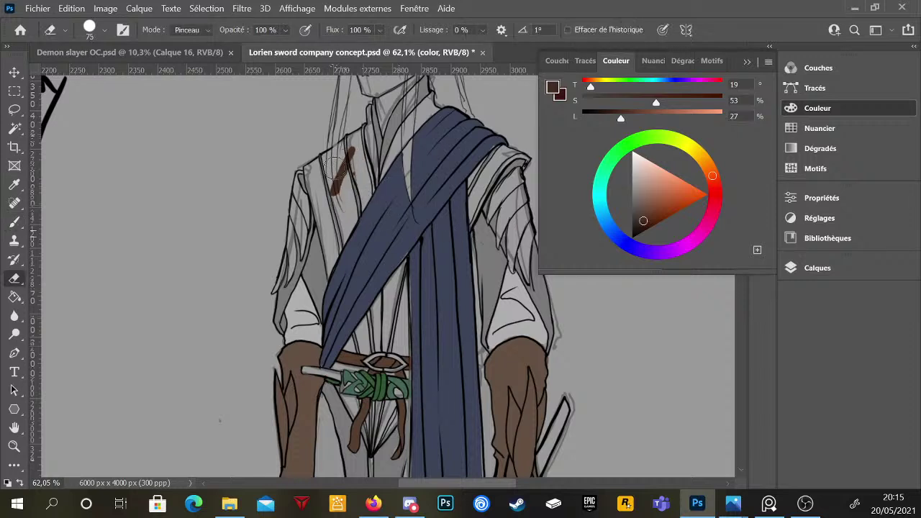
{"action": "mouse_move", "coordinate": [343, 197]}
{"action": "left_mouse_down"}
{"action": "mouse_move", "coordinate": [355, 156]}
{"action": "mouse_move", "coordinate": [346, 191]}
{"action": "mouse_move", "coordinate": [341, 175]}
{"action": "mouse_move", "coordinate": [344, 184]}
{"action": "mouse_move", "coordinate": [366, 130]}
{"action": "left_mouse_up"}
{"action": "key", "text": "b"}
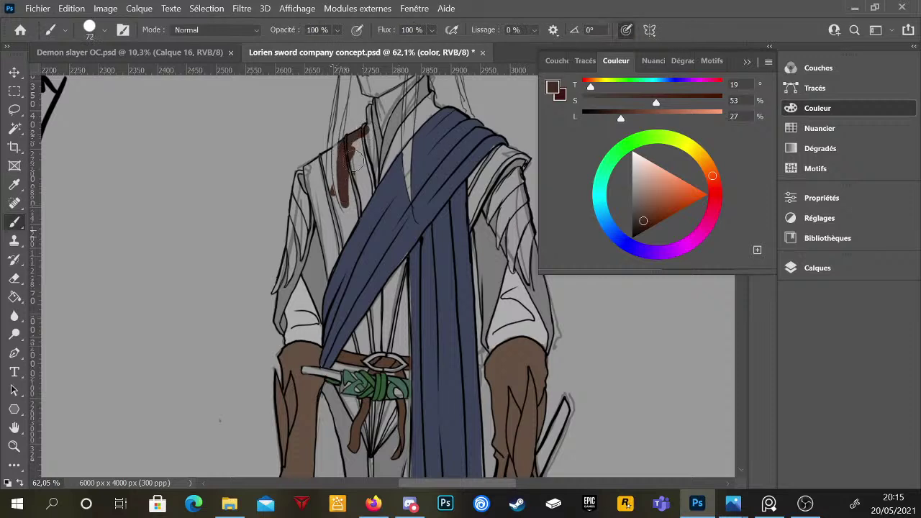
{"action": "left_click_drag", "start_coordinate": [356, 163], "coordinate": [345, 232]}
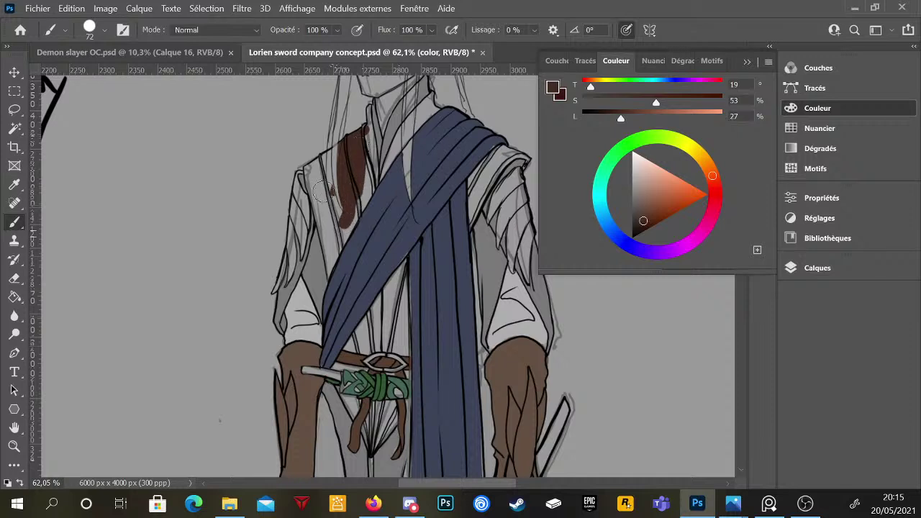
{"action": "left_click_drag", "start_coordinate": [322, 190], "coordinate": [337, 218]}
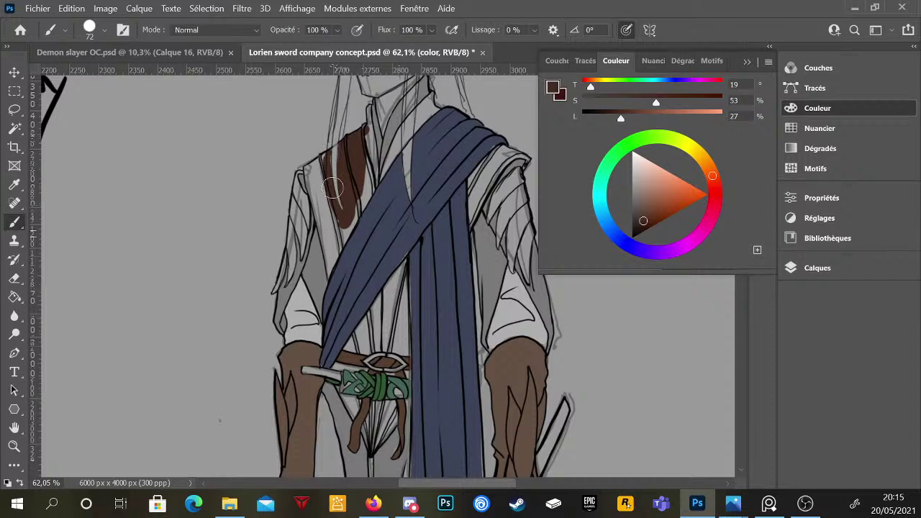
{"action": "mouse_move", "coordinate": [326, 159]}
{"action": "left_mouse_down"}
{"action": "mouse_move", "coordinate": [327, 264]}
{"action": "mouse_move", "coordinate": [324, 173]}
{"action": "mouse_move", "coordinate": [315, 175]}
{"action": "mouse_move", "coordinate": [332, 236]}
{"action": "mouse_move", "coordinate": [329, 280]}
{"action": "mouse_move", "coordinate": [339, 244]}
{"action": "left_mouse_up"}
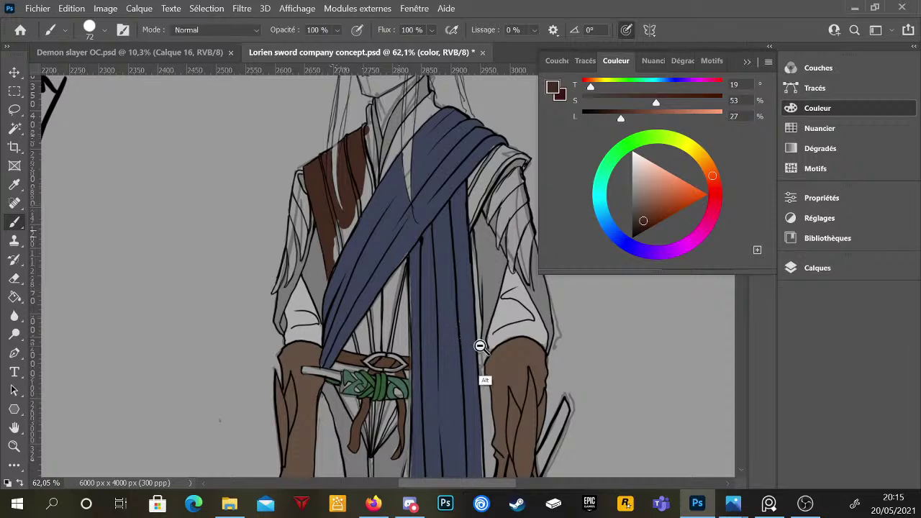
- Fill the tunic area below the diagonal sash with dark brown, down to the belt and around its buckle
{"action": "left_click_drag", "start_coordinate": [480, 345], "coordinate": [453, 279]}
{"action": "scroll", "coordinate": [453, 278], "scroll_direction": "up", "scroll_amount": 4}
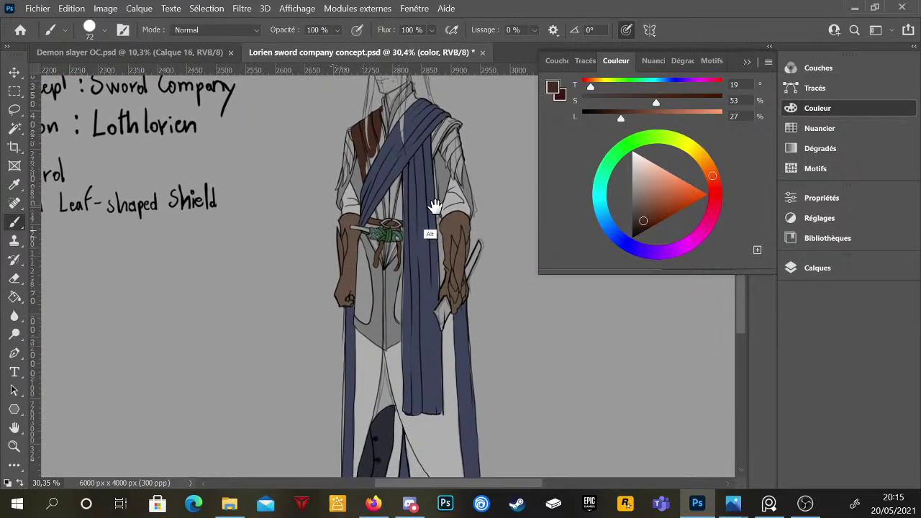
{"action": "mouse_move", "coordinate": [364, 256]}
{"action": "left_mouse_down"}
{"action": "mouse_move", "coordinate": [390, 216]}
{"action": "mouse_move", "coordinate": [392, 234]}
{"action": "mouse_move", "coordinate": [379, 250]}
{"action": "mouse_move", "coordinate": [405, 228]}
{"action": "mouse_move", "coordinate": [397, 244]}
{"action": "mouse_move", "coordinate": [409, 249]}
{"action": "mouse_move", "coordinate": [414, 227]}
{"action": "mouse_move", "coordinate": [398, 219]}
{"action": "mouse_move", "coordinate": [406, 206]}
{"action": "mouse_move", "coordinate": [368, 243]}
{"action": "mouse_move", "coordinate": [426, 158]}
{"action": "mouse_move", "coordinate": [405, 190]}
{"action": "mouse_move", "coordinate": [413, 177]}
{"action": "mouse_move", "coordinate": [408, 197]}
{"action": "mouse_move", "coordinate": [422, 174]}
{"action": "mouse_move", "coordinate": [424, 209]}
{"action": "mouse_move", "coordinate": [423, 171]}
{"action": "mouse_move", "coordinate": [427, 263]}
{"action": "mouse_move", "coordinate": [418, 227]}
{"action": "mouse_move", "coordinate": [404, 236]}
{"action": "mouse_move", "coordinate": [405, 272]}
{"action": "left_mouse_up"}
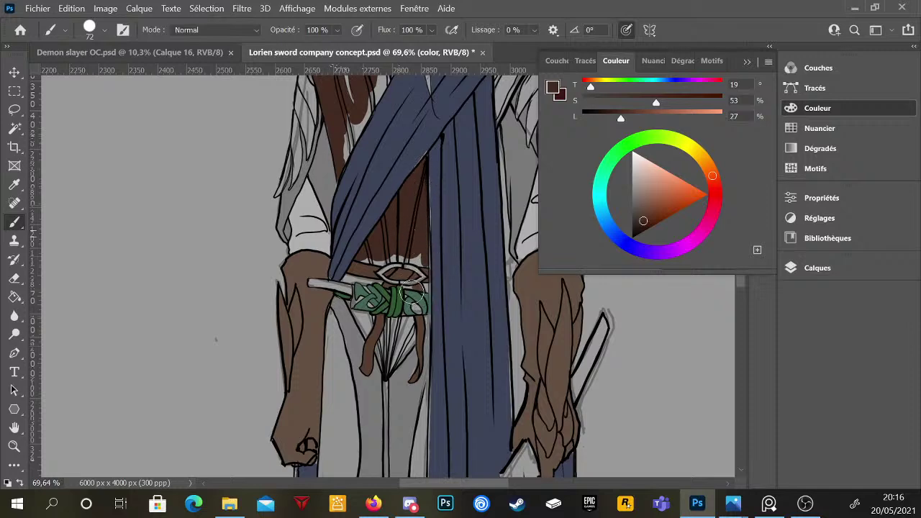
{"action": "scroll", "coordinate": [415, 241], "scroll_direction": "up", "scroll_amount": 3}
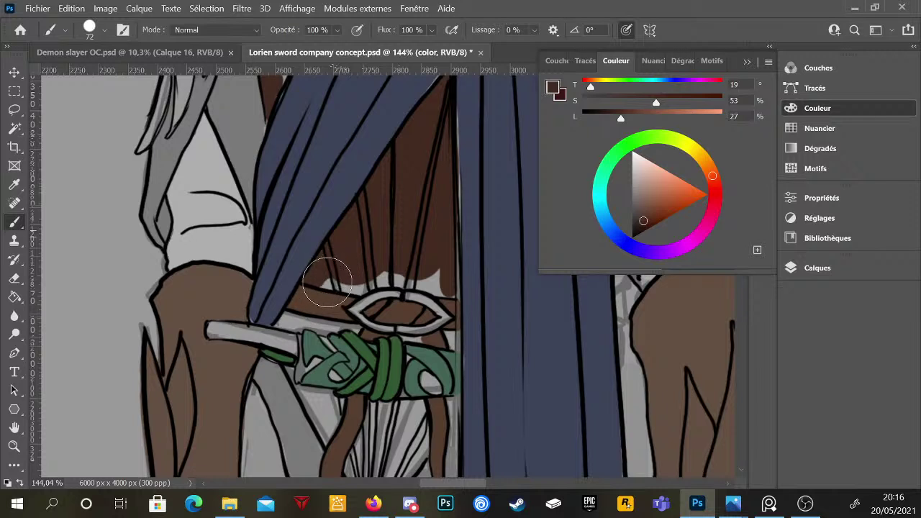
{"action": "mouse_move", "coordinate": [368, 287]}
{"action": "left_mouse_down"}
{"action": "mouse_move", "coordinate": [401, 267]}
{"action": "mouse_move", "coordinate": [449, 293]}
{"action": "mouse_move", "coordinate": [442, 280]}
{"action": "mouse_move", "coordinate": [386, 272]}
{"action": "mouse_move", "coordinate": [418, 228]}
{"action": "mouse_move", "coordinate": [455, 290]}
{"action": "left_mouse_up"}
- Close the gaps in the tunic's upper chest with dark brown, along the diagonal sash and up to the collar edge
{"action": "scroll", "coordinate": [432, 231], "scroll_direction": "down", "scroll_amount": 5}
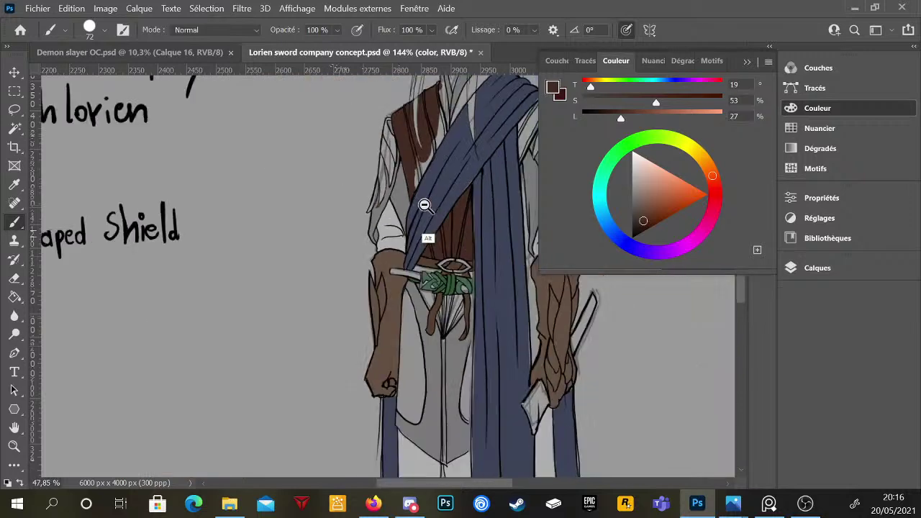
{"action": "scroll", "coordinate": [407, 238], "scroll_direction": "up", "scroll_amount": 4}
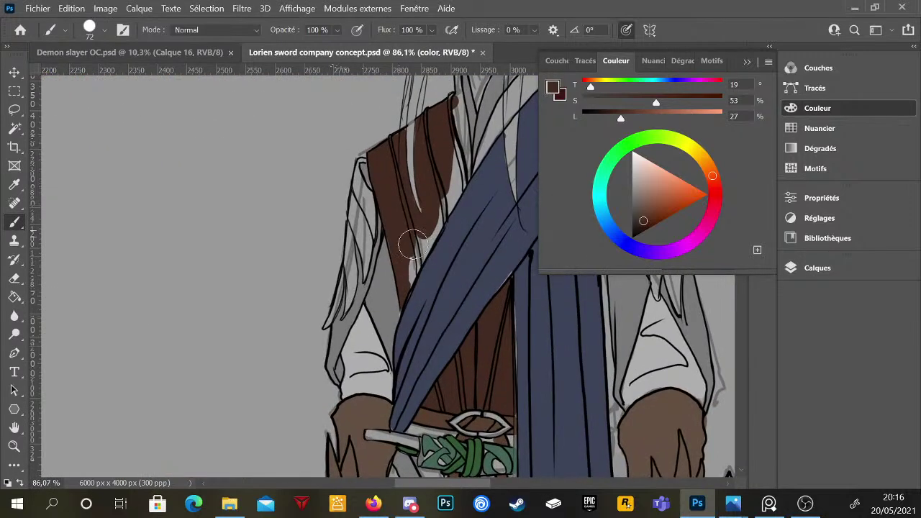
{"action": "mouse_move", "coordinate": [430, 237]}
{"action": "left_mouse_down"}
{"action": "mouse_move", "coordinate": [416, 262]}
{"action": "mouse_move", "coordinate": [463, 185]}
{"action": "mouse_move", "coordinate": [466, 141]}
{"action": "mouse_move", "coordinate": [447, 136]}
{"action": "mouse_move", "coordinate": [461, 182]}
{"action": "left_mouse_up"}
{"action": "left_click_drag", "start_coordinate": [465, 140], "coordinate": [438, 220]}
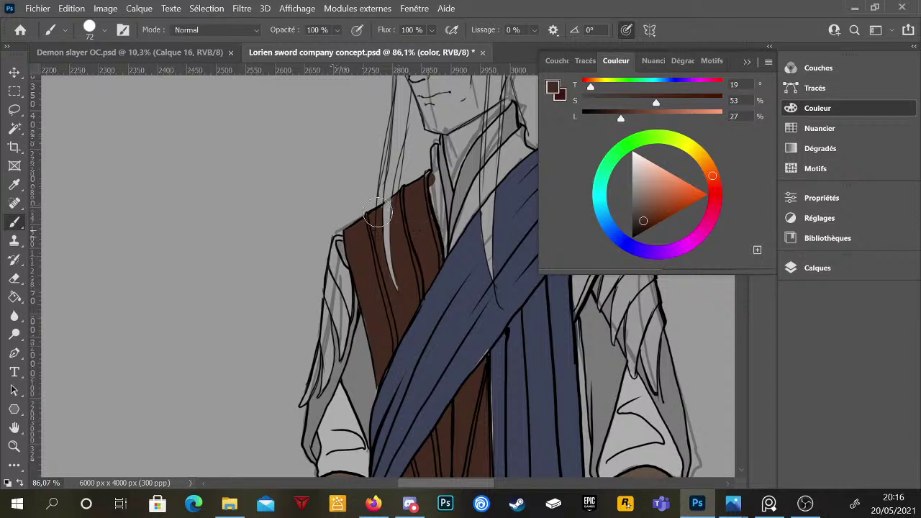
- Touch up the top of the tunic's collar edge in dark brown and fill the pointed tunic flap between the hanging belt straps
{"action": "mouse_move", "coordinate": [428, 181]}
{"action": "left_mouse_down"}
{"action": "mouse_move", "coordinate": [436, 147]}
{"action": "mouse_move", "coordinate": [444, 235]}
{"action": "mouse_move", "coordinate": [430, 189]}
{"action": "left_mouse_up"}
{"action": "left_click_drag", "start_coordinate": [501, 269], "coordinate": [448, 323]}
{"action": "left_click", "coordinate": [452, 329], "text": "alt"}
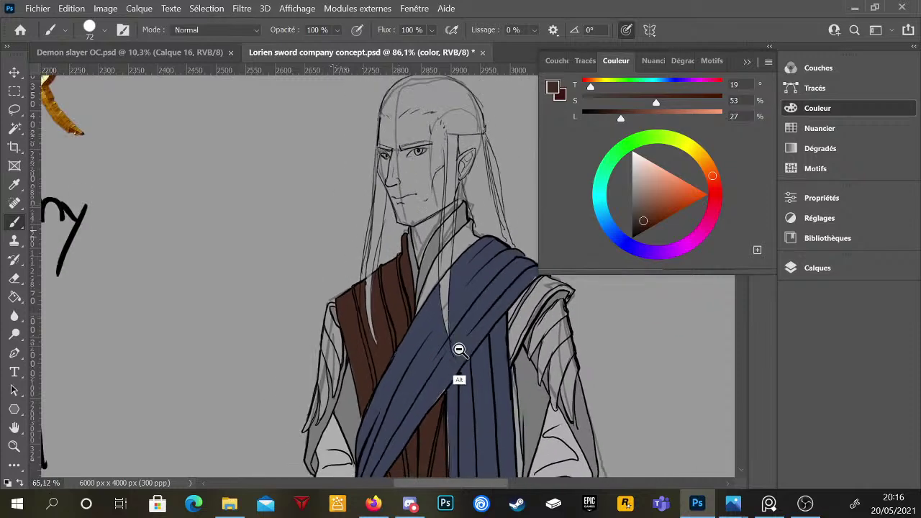
{"action": "left_click", "coordinate": [434, 274], "text": "alt"}
{"action": "left_click_drag", "start_coordinate": [481, 425], "coordinate": [392, 224]}
{"action": "left_click_drag", "start_coordinate": [362, 267], "coordinate": [407, 241]}
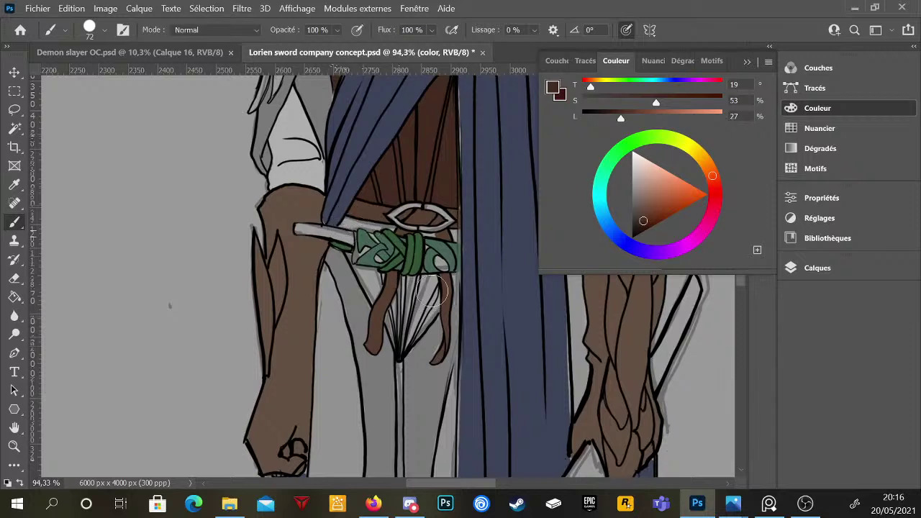
{"action": "mouse_move", "coordinate": [391, 325]}
{"action": "left_mouse_down"}
{"action": "mouse_move", "coordinate": [403, 281]}
{"action": "mouse_move", "coordinate": [392, 322]}
{"action": "mouse_move", "coordinate": [400, 354]}
{"action": "mouse_move", "coordinate": [408, 281]}
{"action": "mouse_move", "coordinate": [433, 278]}
{"action": "mouse_move", "coordinate": [433, 312]}
{"action": "mouse_move", "coordinate": [420, 308]}
{"action": "mouse_move", "coordinate": [403, 352]}
{"action": "mouse_move", "coordinate": [437, 311]}
{"action": "mouse_move", "coordinate": [423, 302]}
{"action": "mouse_move", "coordinate": [414, 312]}
{"action": "mouse_move", "coordinate": [424, 293]}
{"action": "mouse_move", "coordinate": [431, 321]}
{"action": "left_mouse_up"}
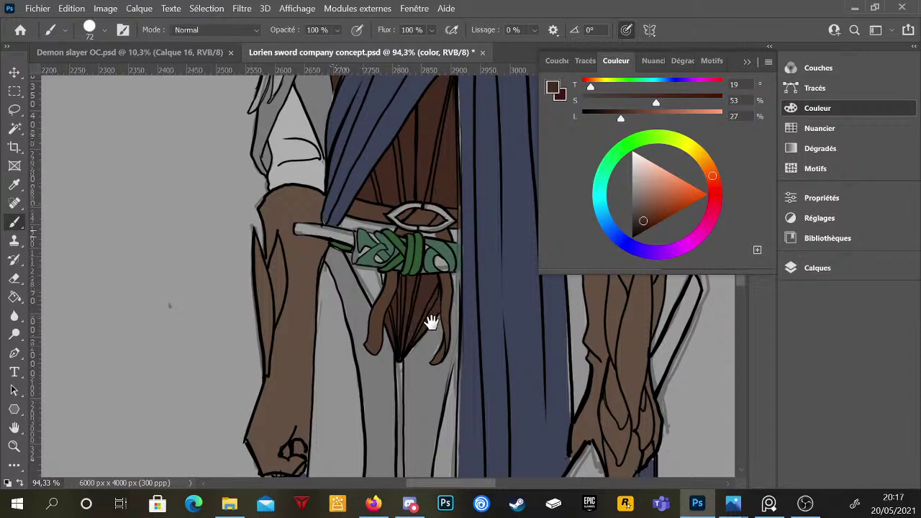
- Reduce the brush to 23 px and fill the small tunic areas under the sword grip and beside the outer belt strap with dark brown
{"action": "scroll", "coordinate": [431, 321], "scroll_direction": "up", "scroll_amount": 2}
{"action": "scroll", "coordinate": [421, 295], "scroll_direction": "down", "scroll_amount": 1}
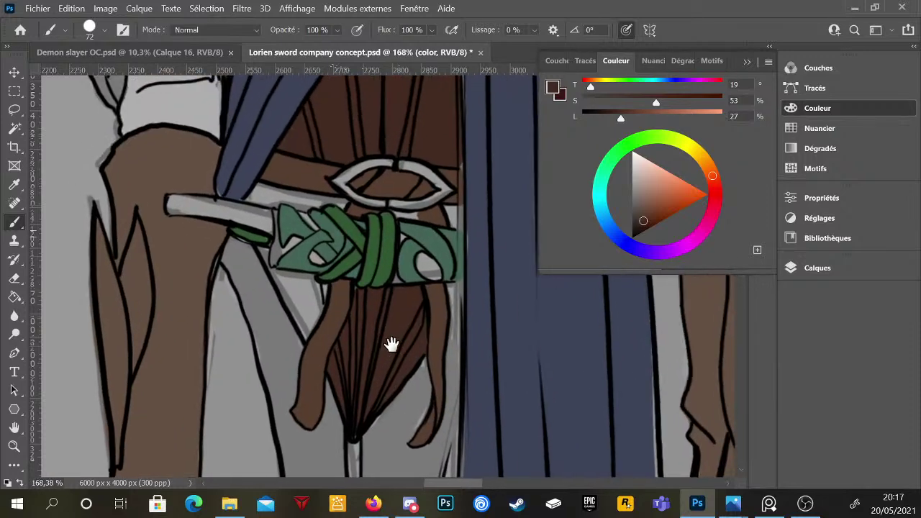
{"action": "right_click", "coordinate": [406, 273]}
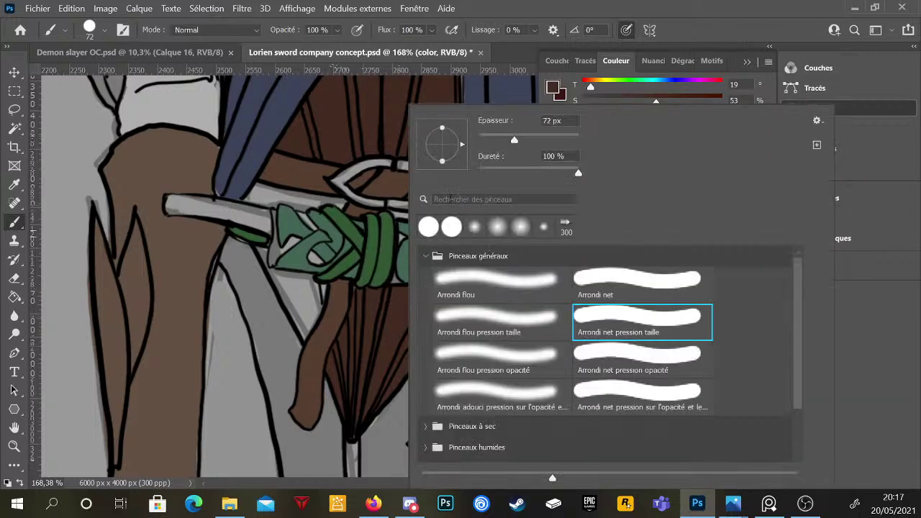
{"action": "left_click", "coordinate": [490, 137]}
{"action": "left_click_drag", "start_coordinate": [264, 252], "coordinate": [266, 259]}
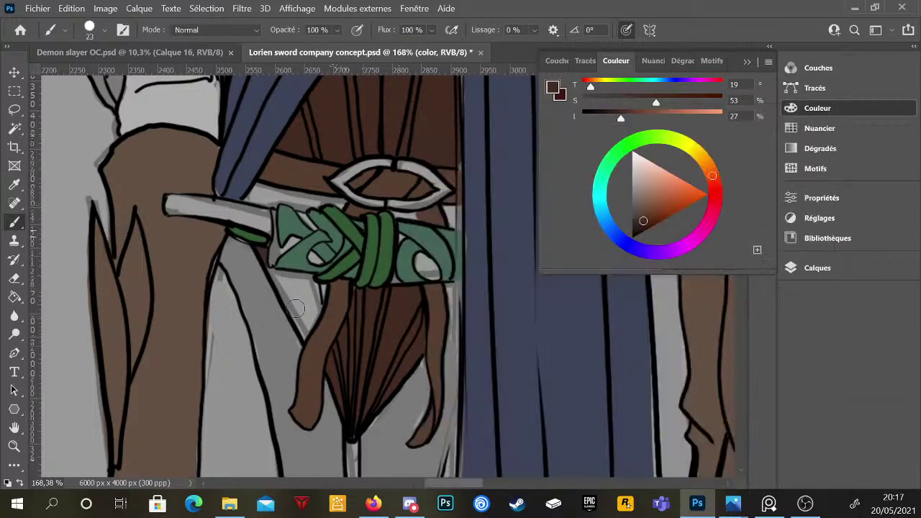
{"action": "mouse_move", "coordinate": [278, 283]}
{"action": "left_mouse_down"}
{"action": "mouse_move", "coordinate": [311, 279]}
{"action": "mouse_move", "coordinate": [312, 293]}
{"action": "mouse_move", "coordinate": [324, 288]}
{"action": "mouse_move", "coordinate": [306, 338]}
{"action": "mouse_move", "coordinate": [287, 300]}
{"action": "mouse_move", "coordinate": [305, 313]}
{"action": "mouse_move", "coordinate": [305, 305]}
{"action": "mouse_move", "coordinate": [372, 387]}
{"action": "left_mouse_up"}
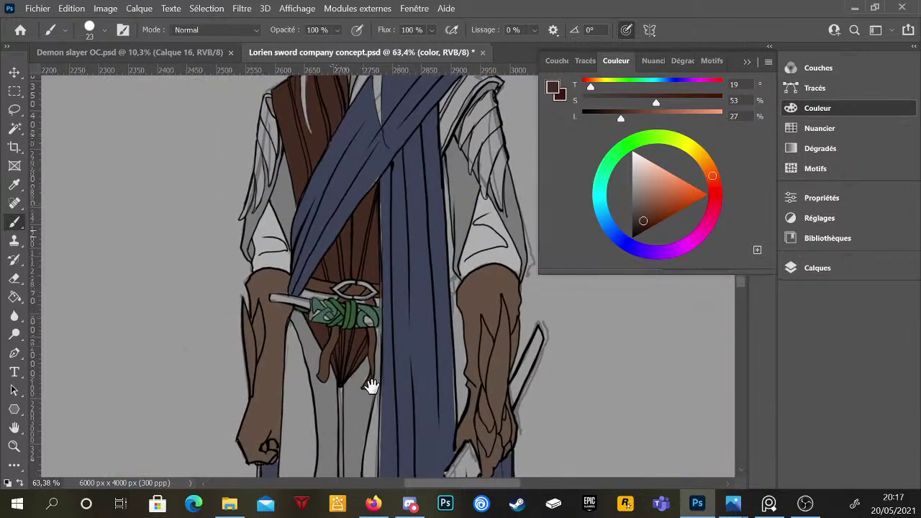
- Fill the tunic gaps beside the sash edge and between the belt, buckle and green-wrapped sword hilt with dark brown
{"action": "left_click_drag", "start_coordinate": [366, 318], "coordinate": [396, 302]}
{"action": "left_click_drag", "start_coordinate": [382, 361], "coordinate": [403, 331]}
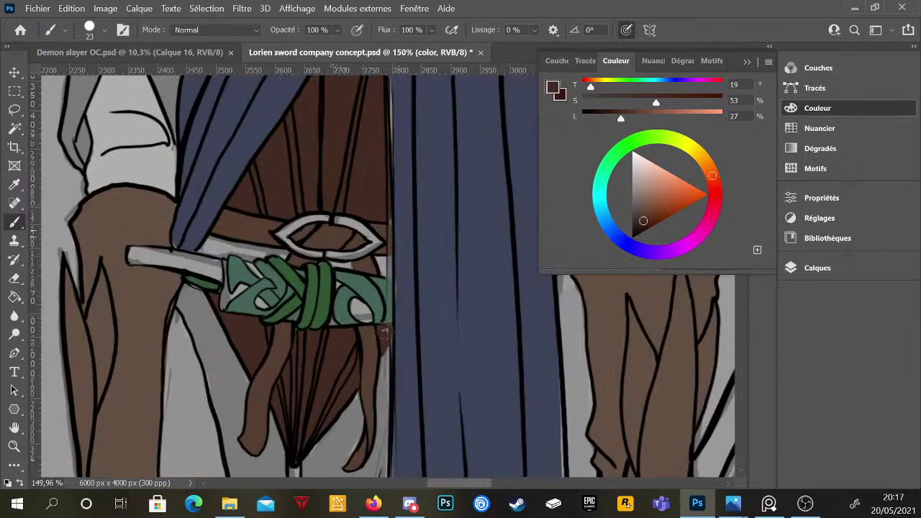
{"action": "mouse_move", "coordinate": [333, 250]}
{"action": "left_mouse_down"}
{"action": "mouse_move", "coordinate": [415, 253]}
{"action": "mouse_move", "coordinate": [408, 238]}
{"action": "mouse_move", "coordinate": [419, 264]}
{"action": "mouse_move", "coordinate": [412, 239]}
{"action": "mouse_move", "coordinate": [432, 239]}
{"action": "mouse_move", "coordinate": [434, 270]}
{"action": "mouse_move", "coordinate": [425, 256]}
{"action": "mouse_move", "coordinate": [381, 250]}
{"action": "left_mouse_up"}
{"action": "left_click_drag", "start_coordinate": [257, 249], "coordinate": [273, 265]}
{"action": "mouse_move", "coordinate": [194, 252]}
{"action": "left_mouse_down"}
{"action": "mouse_move", "coordinate": [264, 260]}
{"action": "mouse_move", "coordinate": [194, 261]}
{"action": "mouse_move", "coordinate": [264, 274]}
{"action": "mouse_move", "coordinate": [311, 261]}
{"action": "mouse_move", "coordinate": [223, 261]}
{"action": "mouse_move", "coordinate": [212, 249]}
{"action": "mouse_move", "coordinate": [239, 253]}
{"action": "mouse_move", "coordinate": [206, 249]}
{"action": "mouse_move", "coordinate": [257, 256]}
{"action": "left_mouse_up"}
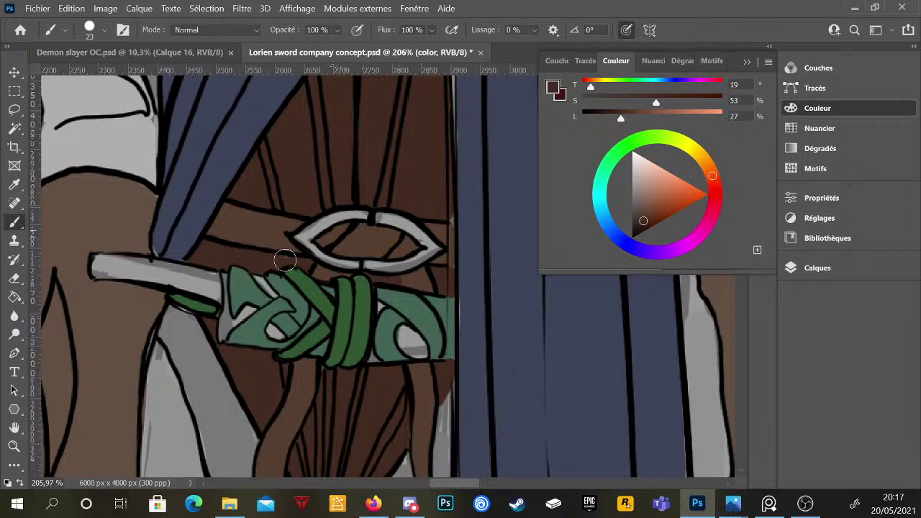
- Paint the narrow tunic strip between the collar and the diagonal sash dark brown, stopping at the hair strand
{"action": "scroll", "coordinate": [439, 362], "scroll_direction": "down", "scroll_amount": 3}
{"action": "scroll", "coordinate": [457, 353], "scroll_direction": "down", "scroll_amount": 4}
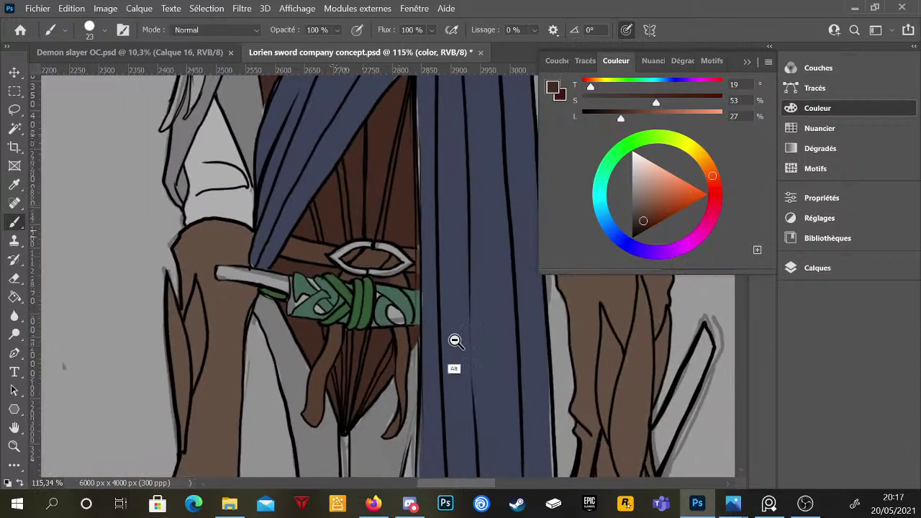
{"action": "scroll", "coordinate": [431, 288], "scroll_direction": "up", "scroll_amount": 4}
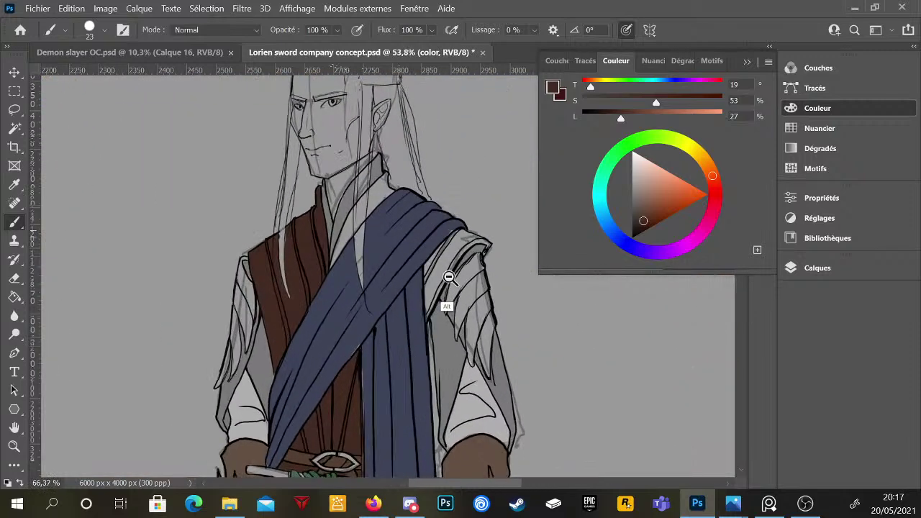
{"action": "left_click_drag", "start_coordinate": [427, 242], "coordinate": [449, 313]}
{"action": "mouse_move", "coordinate": [287, 301]}
{"action": "left_mouse_down"}
{"action": "mouse_move", "coordinate": [286, 320]}
{"action": "mouse_move", "coordinate": [317, 268]}
{"action": "mouse_move", "coordinate": [316, 282]}
{"action": "left_mouse_up"}
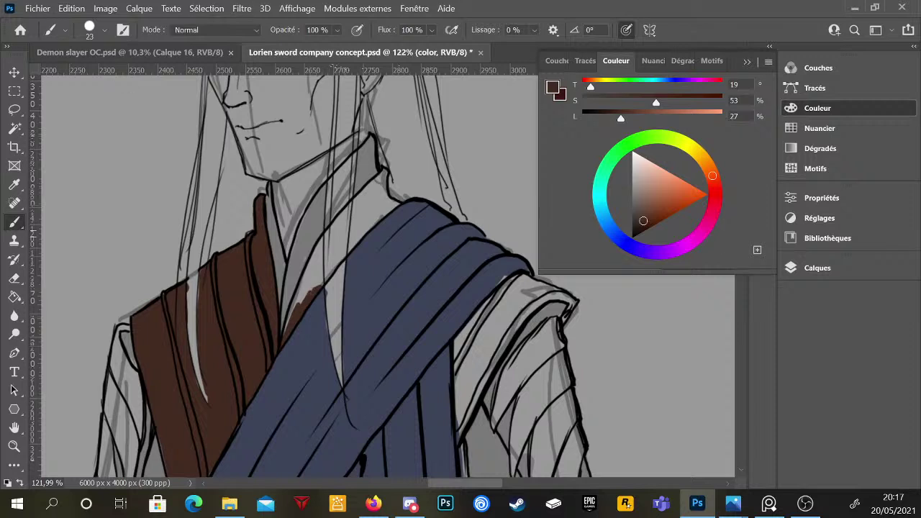
{"action": "key", "text": "alt+Tab"}
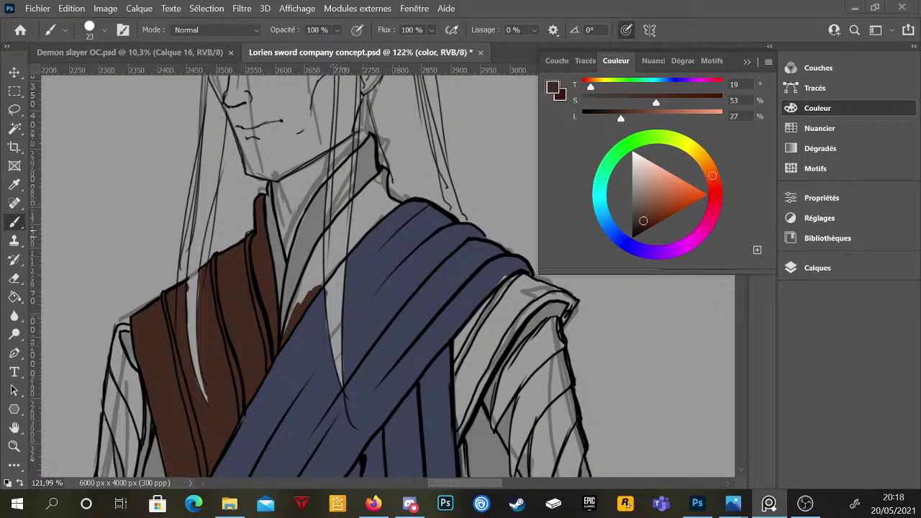
{"action": "mouse_move", "coordinate": [292, 333]}
{"action": "left_mouse_down"}
{"action": "mouse_move", "coordinate": [306, 280]}
{"action": "mouse_move", "coordinate": [300, 304]}
{"action": "mouse_move", "coordinate": [311, 279]}
{"action": "mouse_move", "coordinate": [313, 303]}
{"action": "mouse_move", "coordinate": [346, 276]}
{"action": "mouse_move", "coordinate": [312, 276]}
{"action": "mouse_move", "coordinate": [294, 307]}
{"action": "mouse_move", "coordinate": [310, 272]}
{"action": "mouse_move", "coordinate": [311, 290]}
{"action": "mouse_move", "coordinate": [319, 272]}
{"action": "mouse_move", "coordinate": [321, 285]}
{"action": "mouse_move", "coordinate": [322, 239]}
{"action": "mouse_move", "coordinate": [299, 300]}
{"action": "left_mouse_up"}
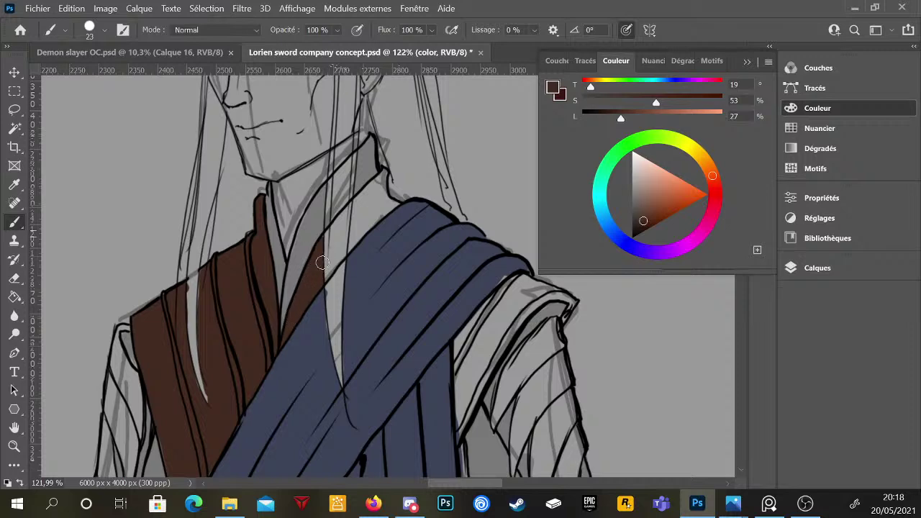
- Save the concept document and check the flat colours on the whole figure
{"action": "left_click", "coordinate": [38, 8]}
{"action": "left_click", "coordinate": [86, 166]}
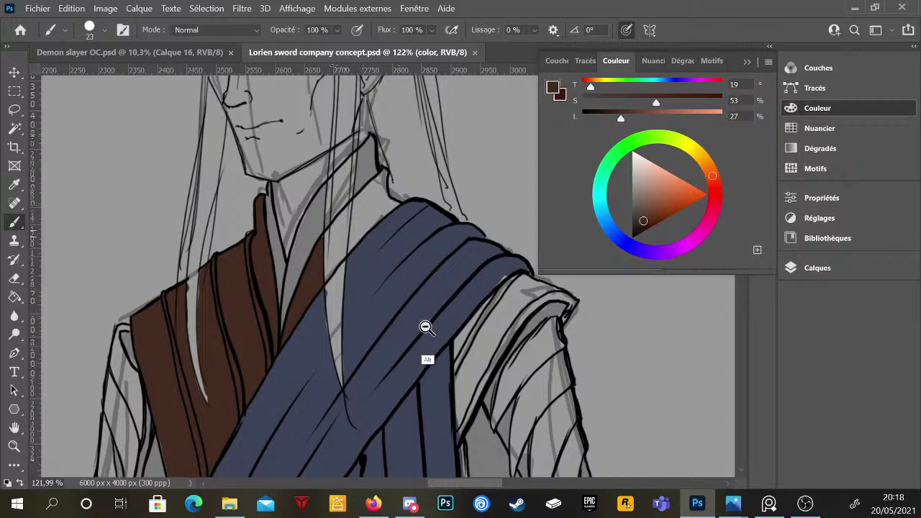
{"action": "scroll", "coordinate": [426, 327], "scroll_direction": "down", "scroll_amount": 8}
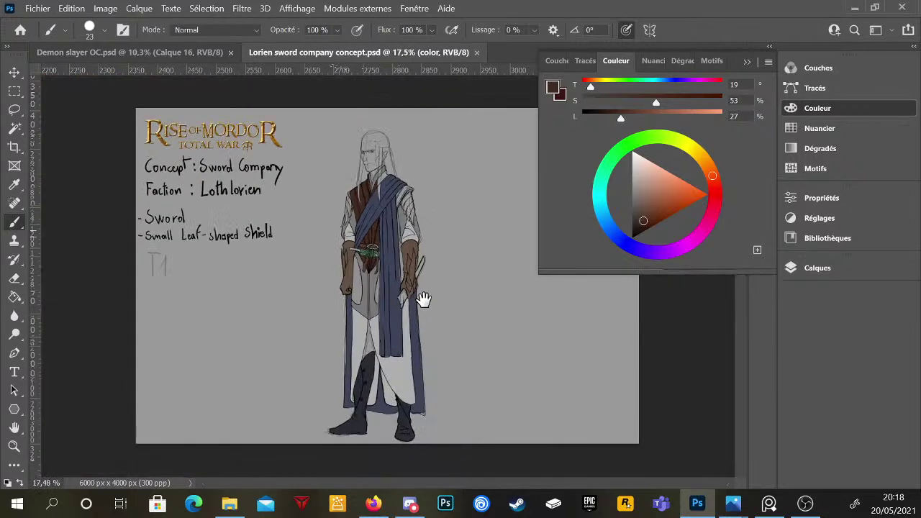
{"action": "scroll", "coordinate": [423, 300], "scroll_direction": "up", "scroll_amount": 1}
{"action": "scroll", "coordinate": [416, 274], "scroll_direction": "down", "scroll_amount": 2}
{"action": "scroll", "coordinate": [423, 268], "scroll_direction": "up", "scroll_amount": 2}
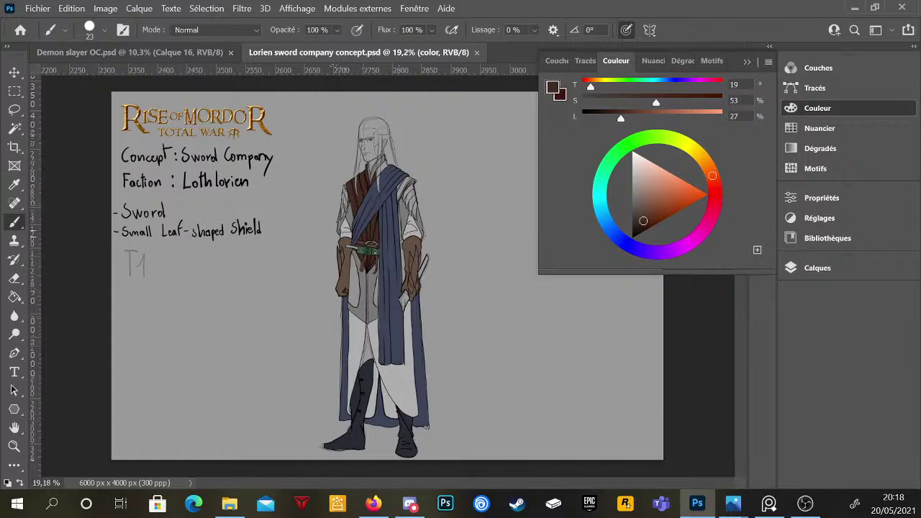
- Switch to Photos and examine the three blue-robed soldiers in the concept image Capture d'écran 2021-03-11 210753.png
{"action": "key", "text": "alt+Tab"}
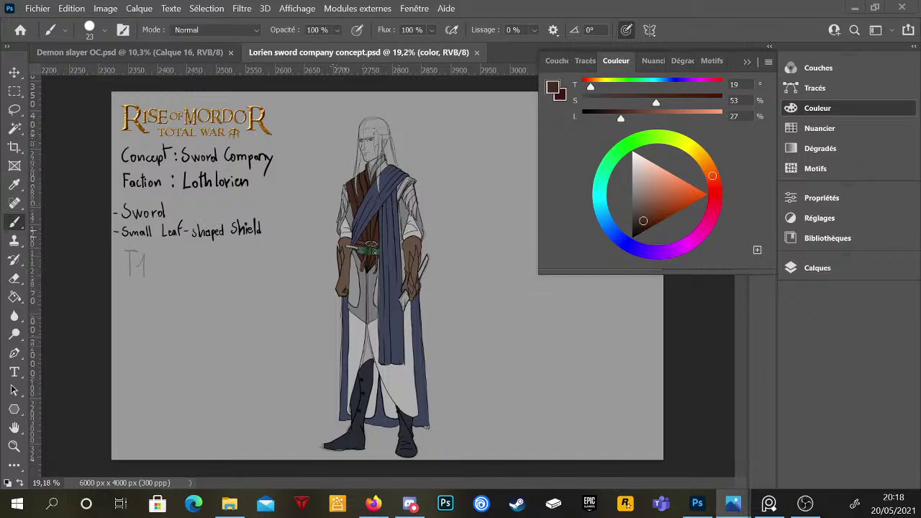
{"action": "left_click_drag", "start_coordinate": [920, 208], "coordinate": [482, 3]}
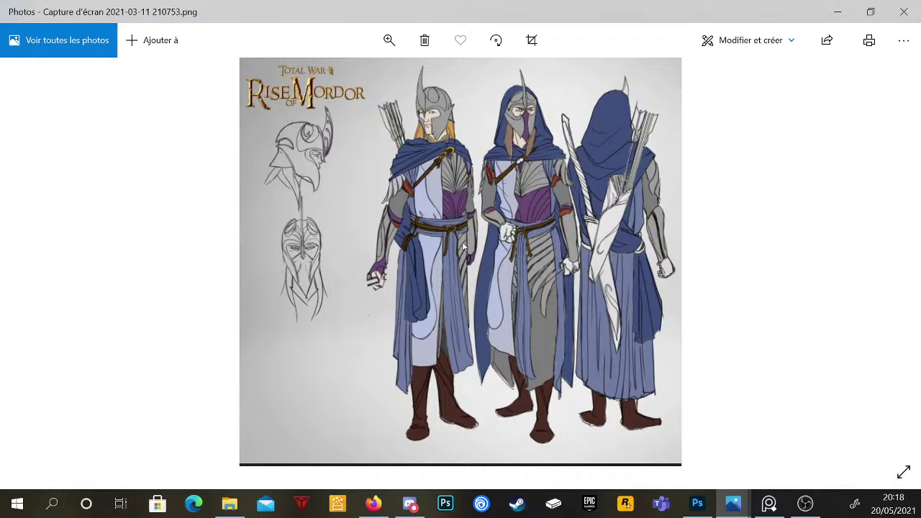
{"action": "left_click", "coordinate": [771, 506]}
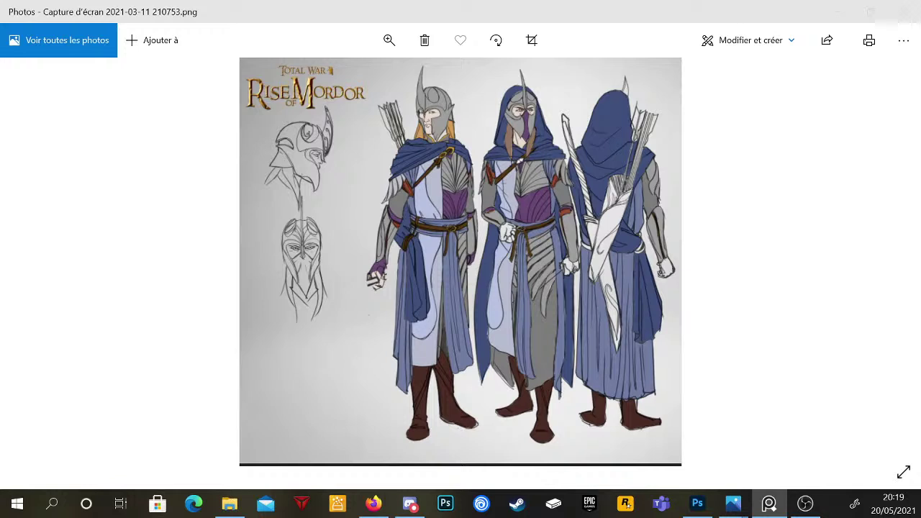
{"action": "key", "text": "ctrl+w"}
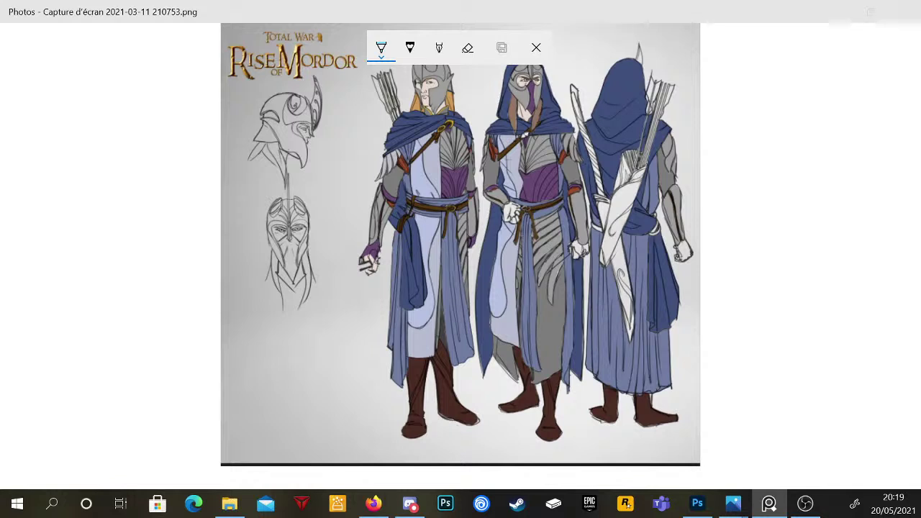
{"action": "left_click", "coordinate": [790, 275]}
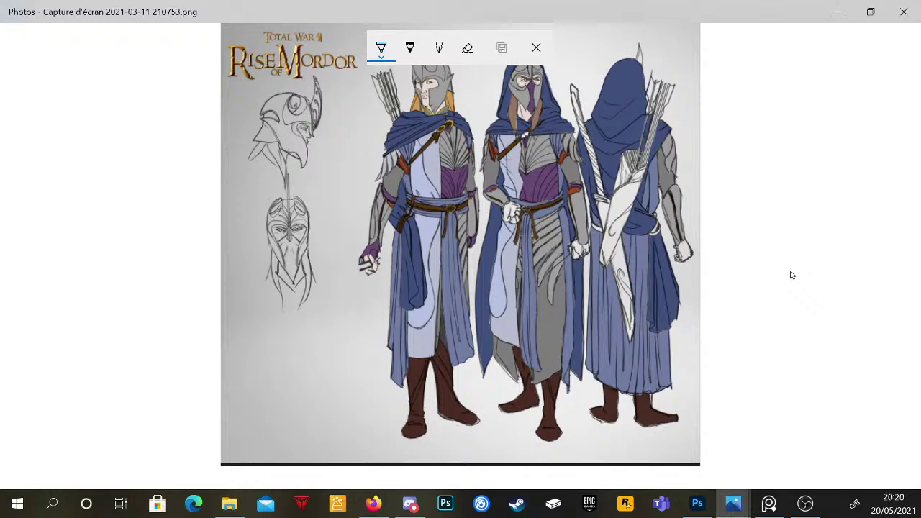
{"action": "left_click_drag", "start_coordinate": [708, 23], "coordinate": [705, 4]}
{"action": "mouse_move", "coordinate": [735, 503]}
{"action": "key", "text": "alt+Tab"}
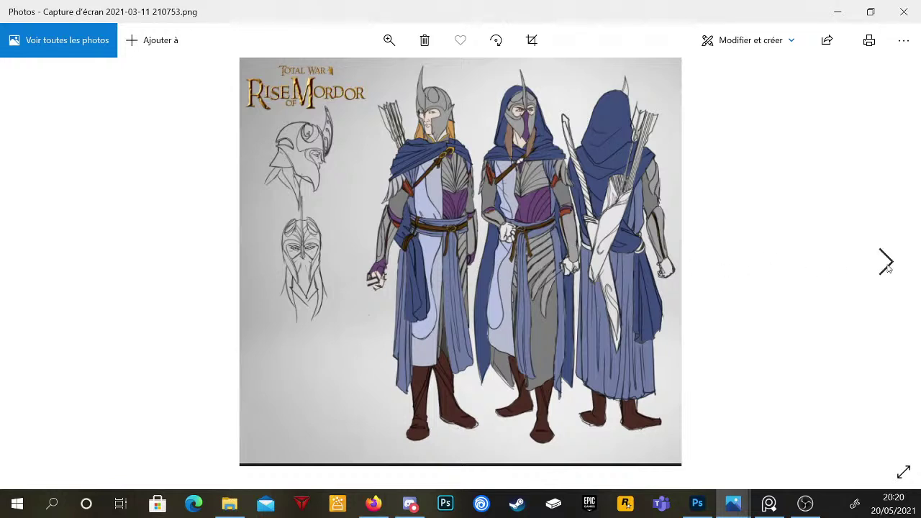
- Compare the outfits in the concept images Capture d'écran 2021-03-18 172647.png and Capture d'écran 2021-03-23 220630.png
{"action": "left_click", "coordinate": [886, 263]}
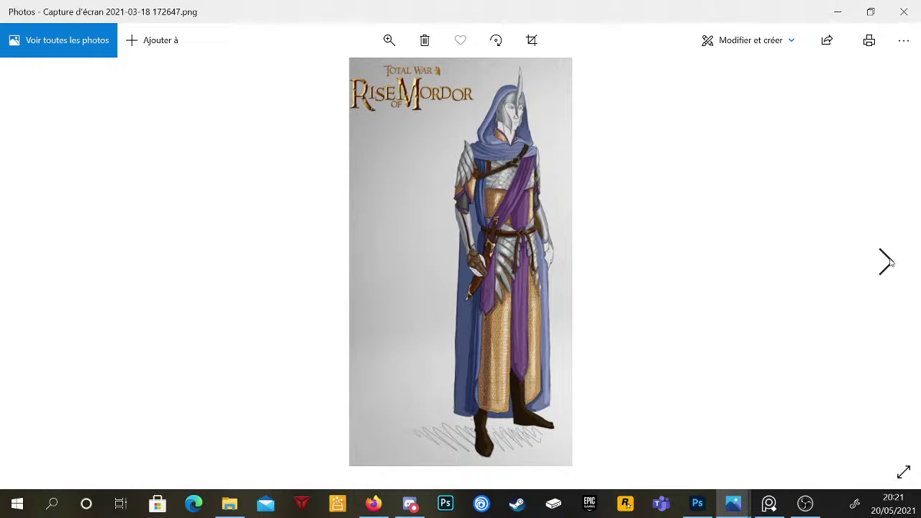
{"action": "left_click", "coordinate": [886, 262]}
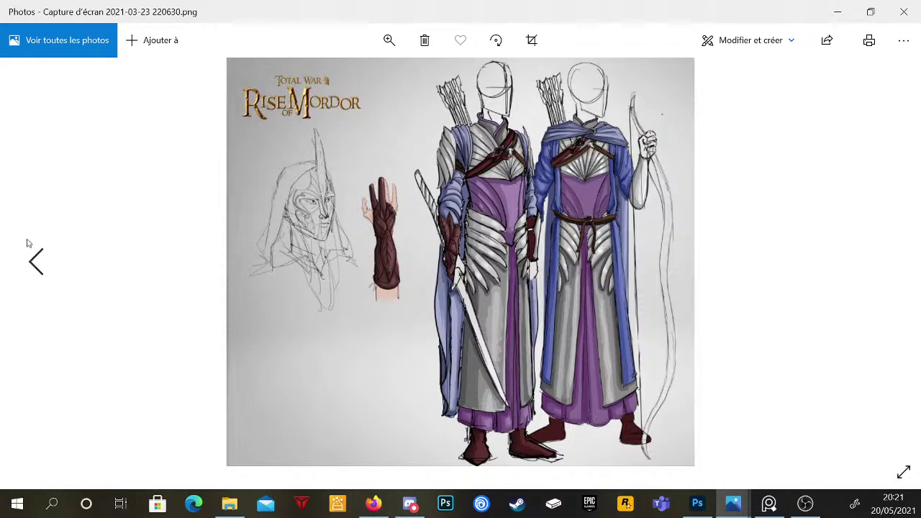
{"action": "left_click", "coordinate": [36, 263]}
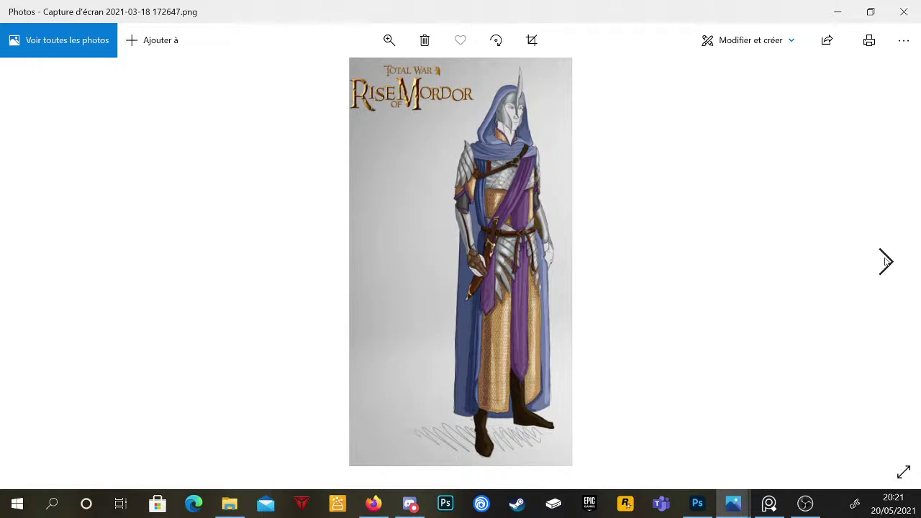
{"action": "left_click", "coordinate": [884, 261]}
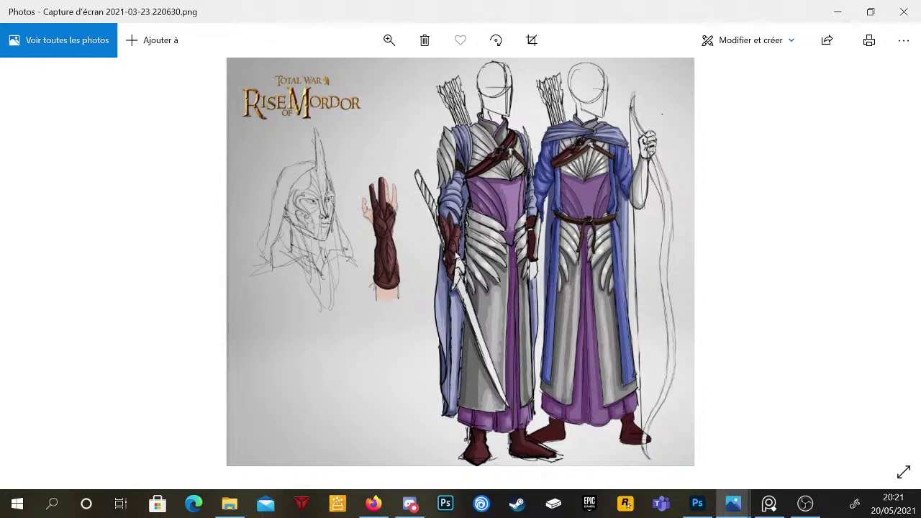
{"action": "left_click", "coordinate": [324, 269]}
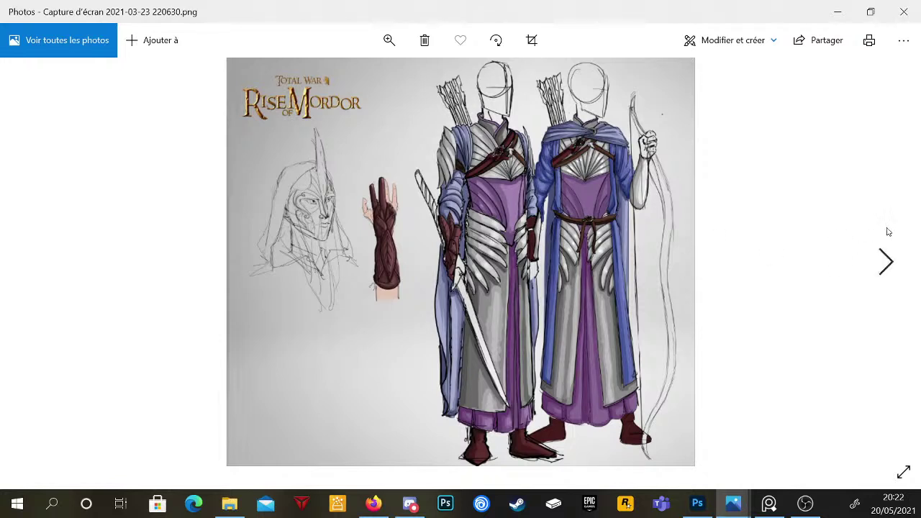
- Review the Lorien concepts in def.png, reworked t2 for lorien.png, T1 lorien.png and t2.png, and close the image viewers
{"action": "left_click", "coordinate": [888, 262]}
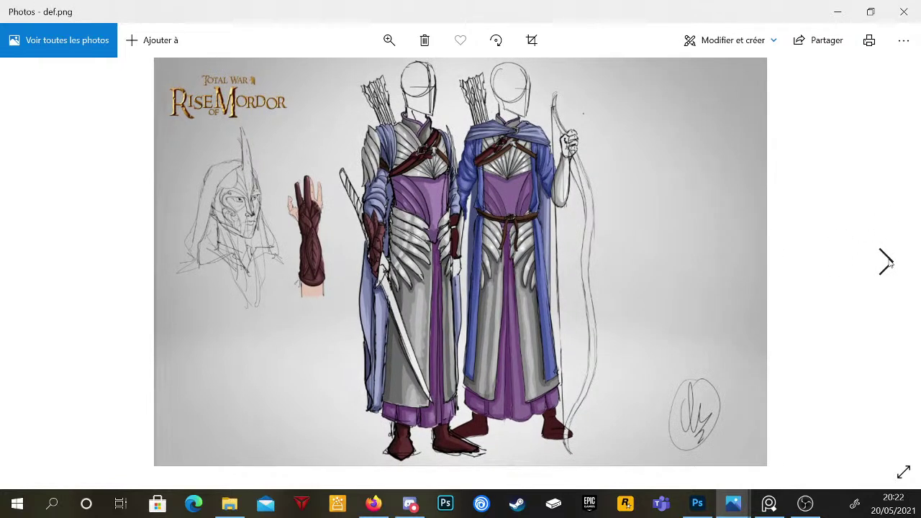
{"action": "left_click", "coordinate": [889, 264]}
{"action": "left_click", "coordinate": [889, 264]}
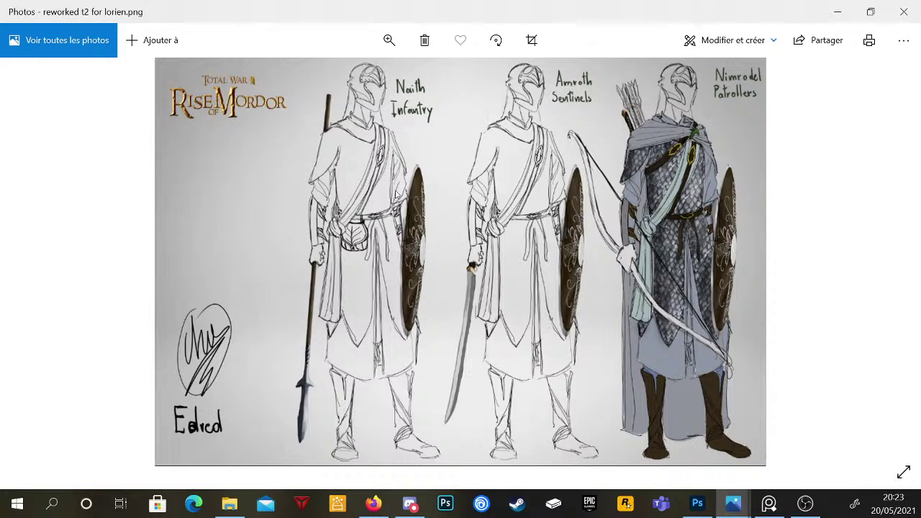
{"action": "mouse_move", "coordinate": [874, 242]}
{"action": "left_click", "coordinate": [886, 260]}
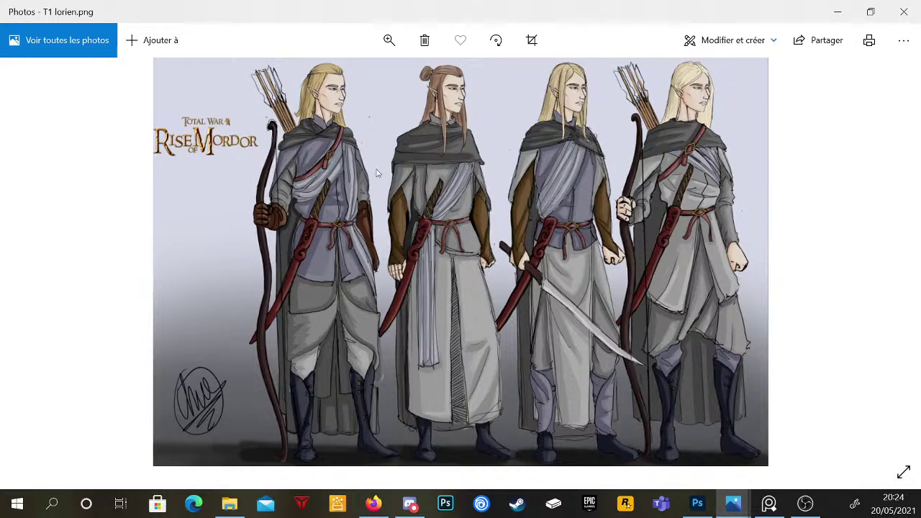
{"action": "mouse_move", "coordinate": [894, 238]}
{"action": "left_click", "coordinate": [887, 263]}
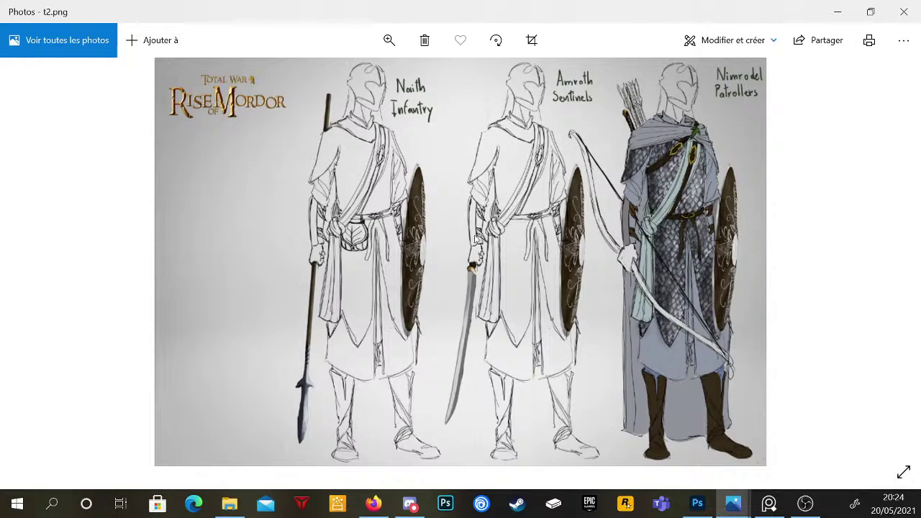
{"action": "left_click", "coordinate": [904, 12]}
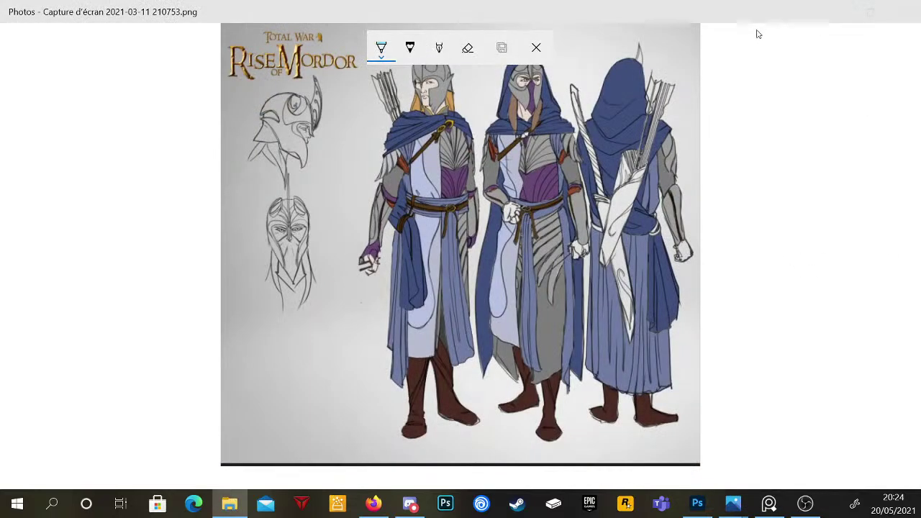
{"action": "left_click", "coordinate": [902, 12]}
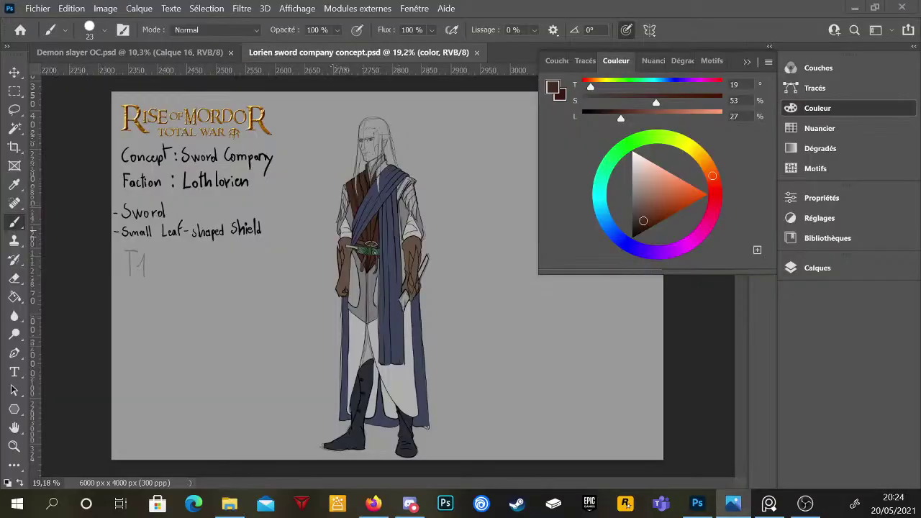
- Examine the elven armour and shields in the game screenshots Heroes of Amon Lanc.jpg and Heroes of Amon Lanc 2.jpg
{"action": "left_click_drag", "start_coordinate": [920, 108], "coordinate": [483, 1]}
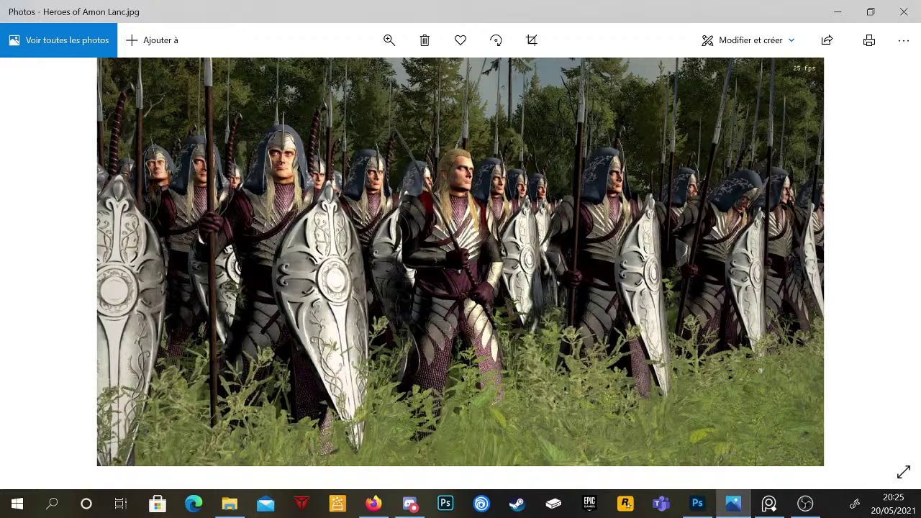
{"action": "key", "text": "alt+Tab"}
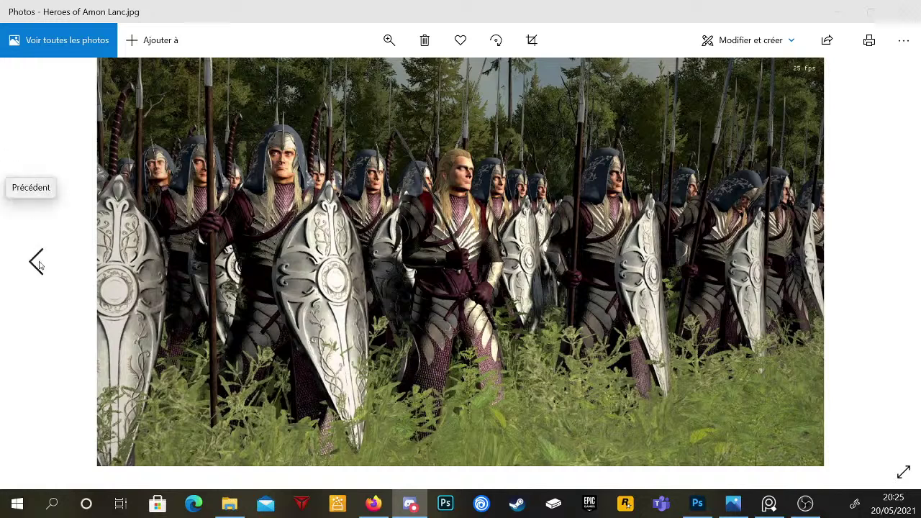
{"action": "left_click", "coordinate": [37, 262]}
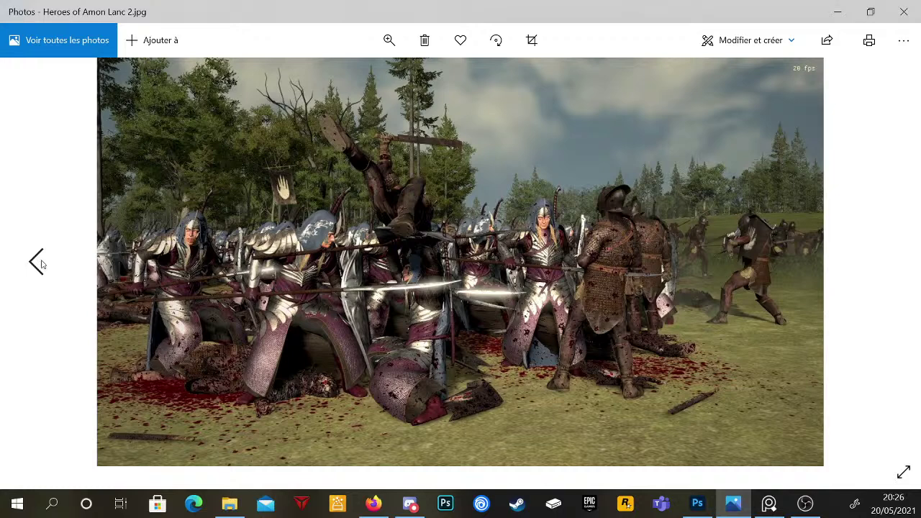
{"action": "left_click", "coordinate": [891, 261]}
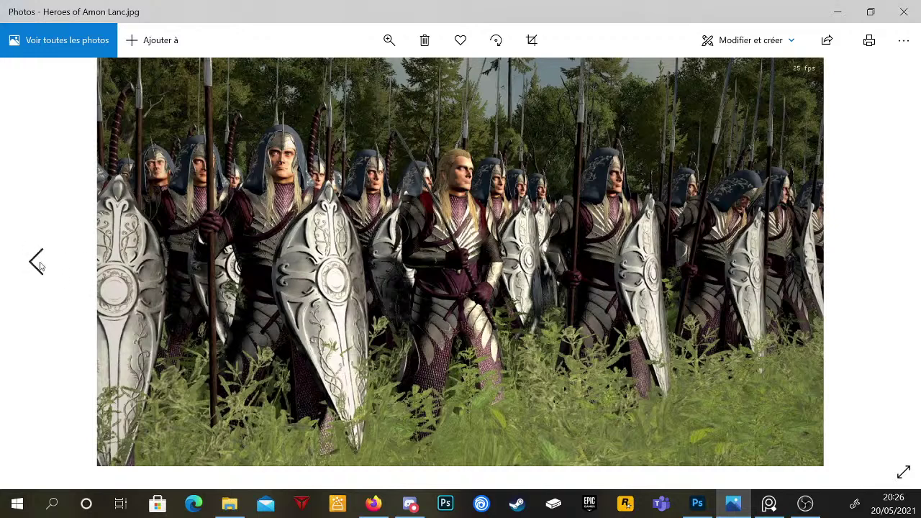
{"action": "left_click", "coordinate": [37, 265]}
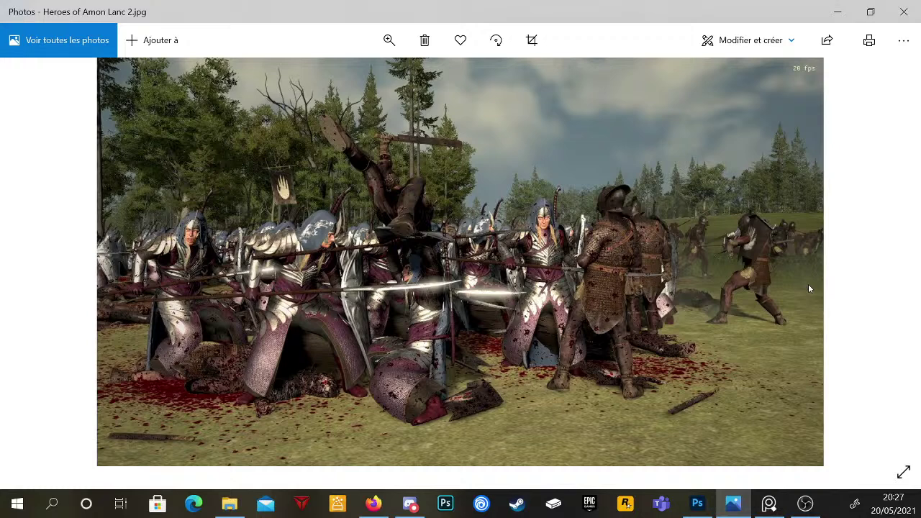
- Close the game screenshot Heroes of Amon Lanc 2.jpg and return to the Sword Company drawing in Photoshop
{"action": "key", "text": "ctrl+d"}
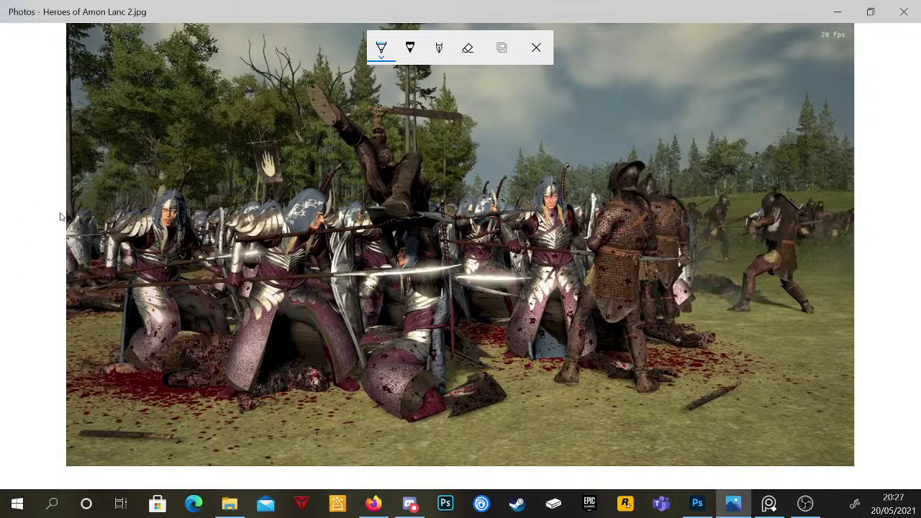
{"action": "double_click", "coordinate": [760, 14]}
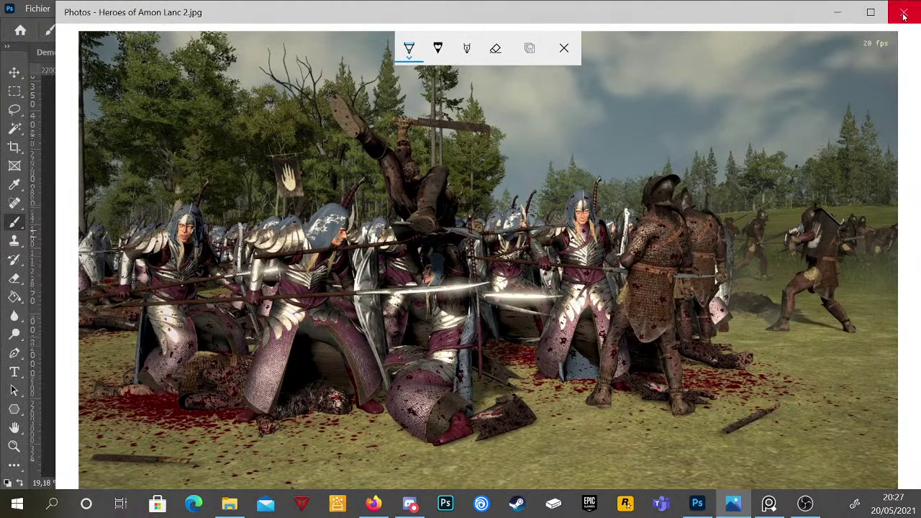
{"action": "left_click", "coordinate": [903, 14]}
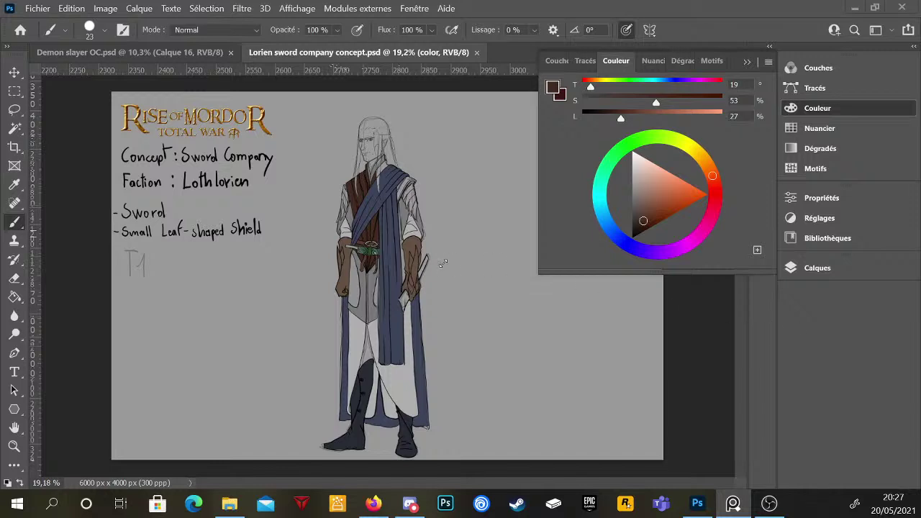
- Sample the tunic's dark brown and paint the leaf-shaped sleeve pieces on the soldier's arm beside the sash
{"action": "left_click_drag", "start_coordinate": [426, 257], "coordinate": [423, 265]}
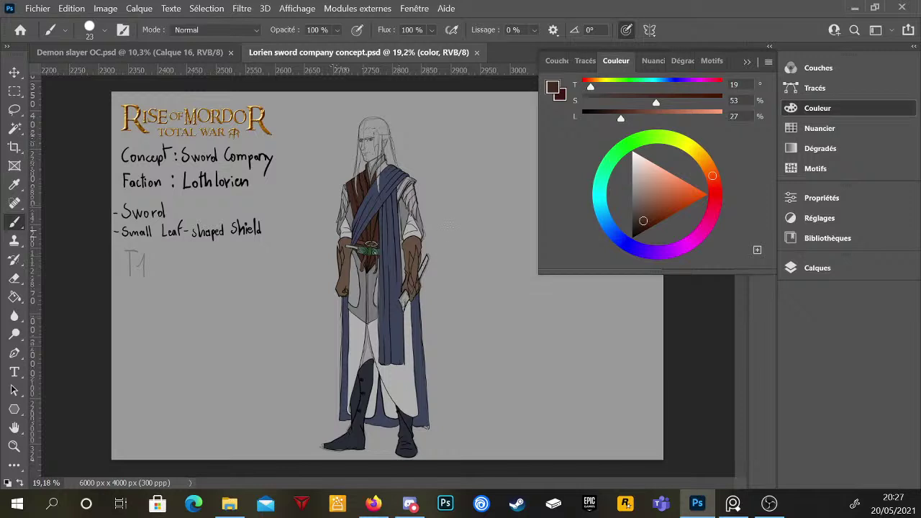
{"action": "scroll", "coordinate": [432, 198], "scroll_direction": "up", "scroll_amount": 5}
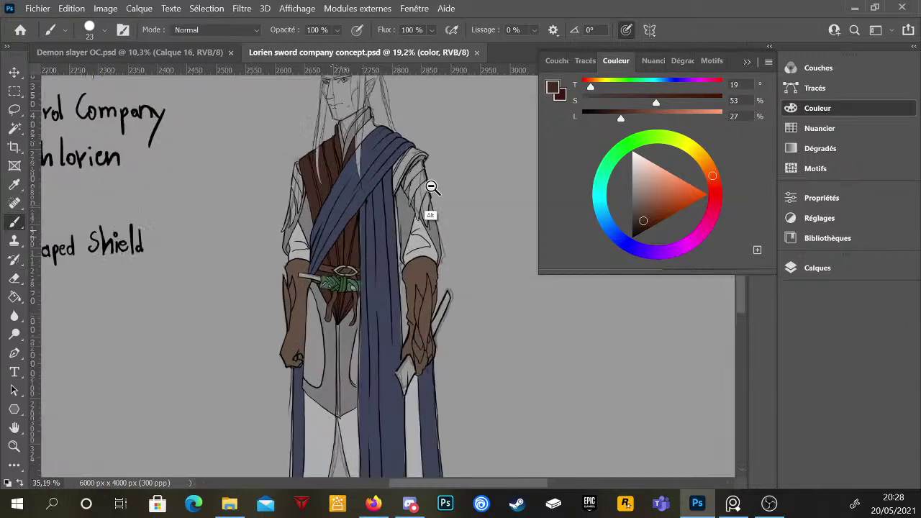
{"action": "left_click", "coordinate": [331, 309], "text": "alt"}
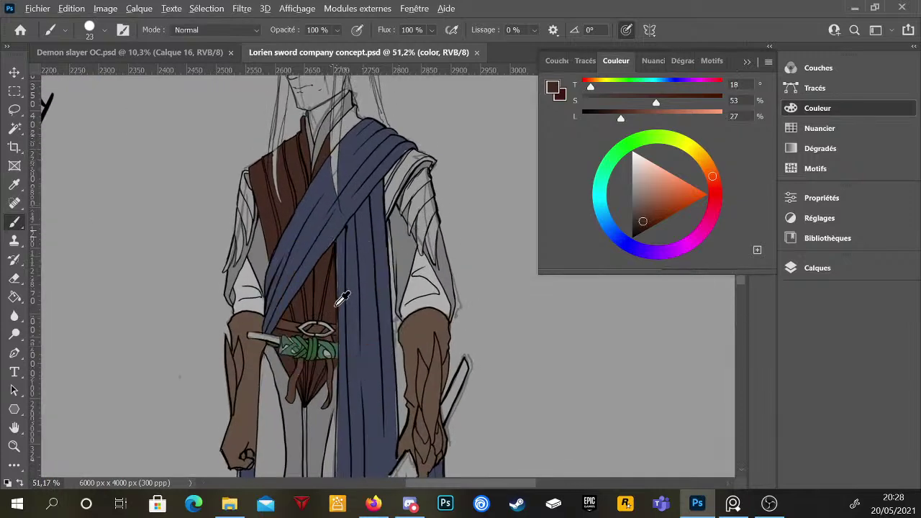
{"action": "mouse_move", "coordinate": [401, 214]}
{"action": "left_mouse_down"}
{"action": "mouse_move", "coordinate": [418, 184]}
{"action": "mouse_move", "coordinate": [410, 234]}
{"action": "mouse_move", "coordinate": [418, 192]}
{"action": "mouse_move", "coordinate": [406, 201]}
{"action": "mouse_move", "coordinate": [411, 187]}
{"action": "mouse_move", "coordinate": [405, 199]}
{"action": "mouse_move", "coordinate": [415, 183]}
{"action": "mouse_move", "coordinate": [405, 197]}
{"action": "mouse_move", "coordinate": [427, 170]}
{"action": "mouse_move", "coordinate": [420, 185]}
{"action": "mouse_move", "coordinate": [428, 182]}
{"action": "mouse_move", "coordinate": [436, 219]}
{"action": "mouse_move", "coordinate": [427, 191]}
{"action": "mouse_move", "coordinate": [412, 225]}
{"action": "mouse_move", "coordinate": [424, 196]}
{"action": "mouse_move", "coordinate": [420, 250]}
{"action": "mouse_move", "coordinate": [432, 215]}
{"action": "mouse_move", "coordinate": [424, 237]}
{"action": "mouse_move", "coordinate": [435, 265]}
{"action": "mouse_move", "coordinate": [432, 228]}
{"action": "left_mouse_up"}
{"action": "mouse_move", "coordinate": [392, 178]}
{"action": "left_mouse_down"}
{"action": "mouse_move", "coordinate": [409, 180]}
{"action": "mouse_move", "coordinate": [401, 218]}
{"action": "left_mouse_up"}
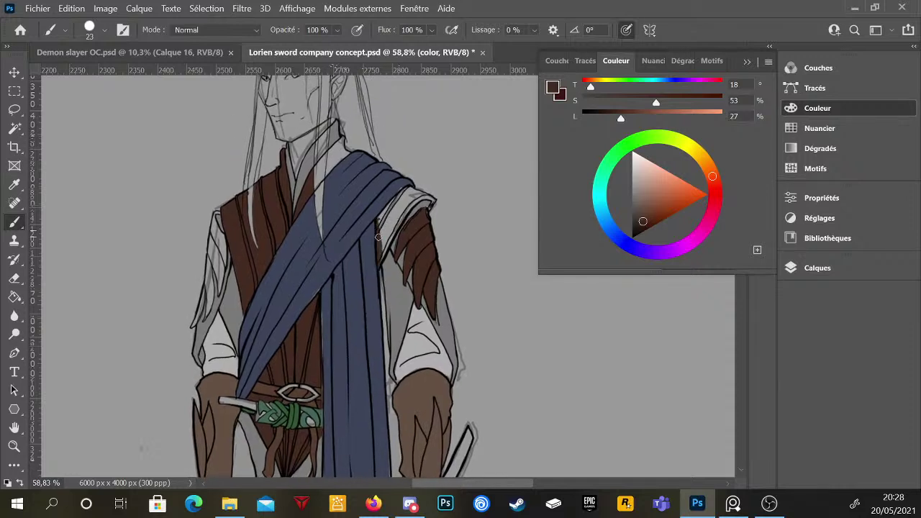
- Paint the shoulder piece beside the blue sash and the adjoining collar edge in the same dark brown
{"action": "mouse_move", "coordinate": [397, 223]}
{"action": "left_mouse_down"}
{"action": "mouse_move", "coordinate": [381, 257]}
{"action": "mouse_move", "coordinate": [385, 250]}
{"action": "left_mouse_up"}
{"action": "mouse_move", "coordinate": [432, 201]}
{"action": "left_mouse_down"}
{"action": "mouse_move", "coordinate": [430, 208]}
{"action": "mouse_move", "coordinate": [430, 198]}
{"action": "mouse_move", "coordinate": [413, 205]}
{"action": "mouse_move", "coordinate": [427, 197]}
{"action": "mouse_move", "coordinate": [404, 201]}
{"action": "mouse_move", "coordinate": [411, 241]}
{"action": "mouse_move", "coordinate": [407, 234]}
{"action": "left_mouse_up"}
{"action": "scroll", "coordinate": [388, 244], "scroll_direction": "up", "scroll_amount": 3}
{"action": "mouse_move", "coordinate": [374, 264]}
{"action": "left_mouse_down"}
{"action": "mouse_move", "coordinate": [391, 243]}
{"action": "mouse_move", "coordinate": [377, 260]}
{"action": "mouse_move", "coordinate": [372, 241]}
{"action": "mouse_move", "coordinate": [391, 217]}
{"action": "mouse_move", "coordinate": [408, 204]}
{"action": "mouse_move", "coordinate": [422, 208]}
{"action": "mouse_move", "coordinate": [388, 236]}
{"action": "mouse_move", "coordinate": [393, 224]}
{"action": "mouse_move", "coordinate": [352, 246]}
{"action": "mouse_move", "coordinate": [399, 193]}
{"action": "mouse_move", "coordinate": [372, 250]}
{"action": "mouse_move", "coordinate": [395, 197]}
{"action": "mouse_move", "coordinate": [367, 225]}
{"action": "mouse_move", "coordinate": [360, 292]}
{"action": "mouse_move", "coordinate": [388, 251]}
{"action": "mouse_move", "coordinate": [419, 228]}
{"action": "mouse_move", "coordinate": [363, 280]}
{"action": "mouse_move", "coordinate": [376, 222]}
{"action": "mouse_move", "coordinate": [368, 259]}
{"action": "mouse_move", "coordinate": [382, 228]}
{"action": "mouse_move", "coordinate": [393, 238]}
{"action": "mouse_move", "coordinate": [401, 192]}
{"action": "mouse_move", "coordinate": [410, 229]}
{"action": "left_mouse_up"}
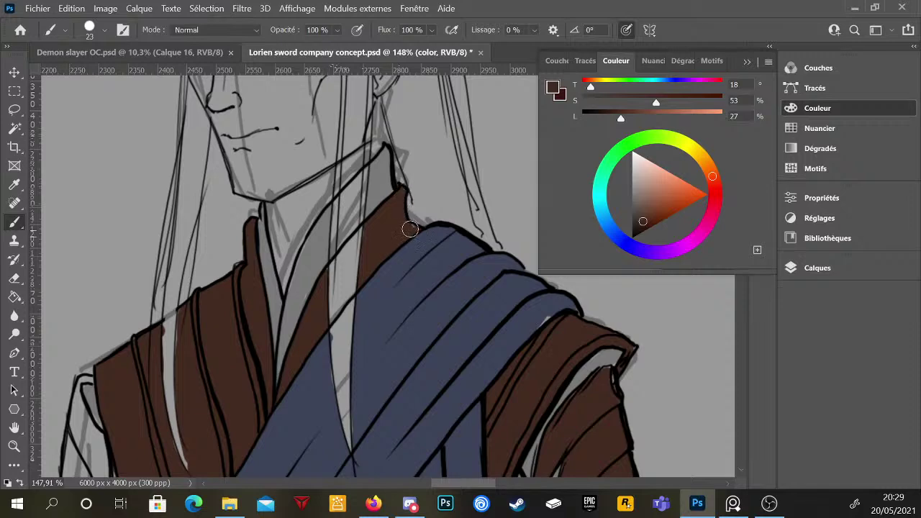
{"action": "left_click_drag", "start_coordinate": [434, 286], "coordinate": [390, 241]}
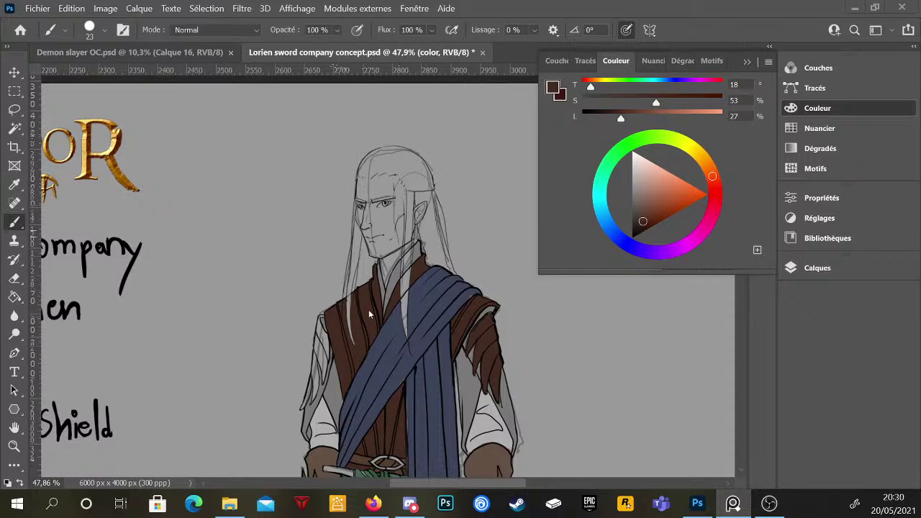
- Fill the leaf-shaped sleeve pieces on the opposite arm with dark brown and check the whole figure
{"action": "left_click", "coordinate": [317, 363]}
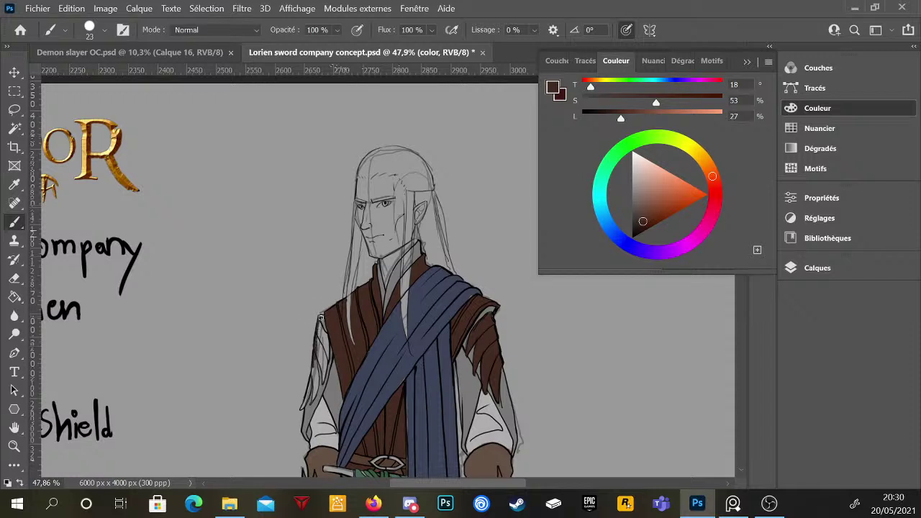
{"action": "mouse_move", "coordinate": [321, 315]}
{"action": "left_mouse_down"}
{"action": "mouse_move", "coordinate": [323, 384]}
{"action": "mouse_move", "coordinate": [323, 330]}
{"action": "mouse_move", "coordinate": [328, 360]}
{"action": "mouse_move", "coordinate": [314, 359]}
{"action": "mouse_move", "coordinate": [312, 404]}
{"action": "mouse_move", "coordinate": [313, 374]}
{"action": "left_mouse_up"}
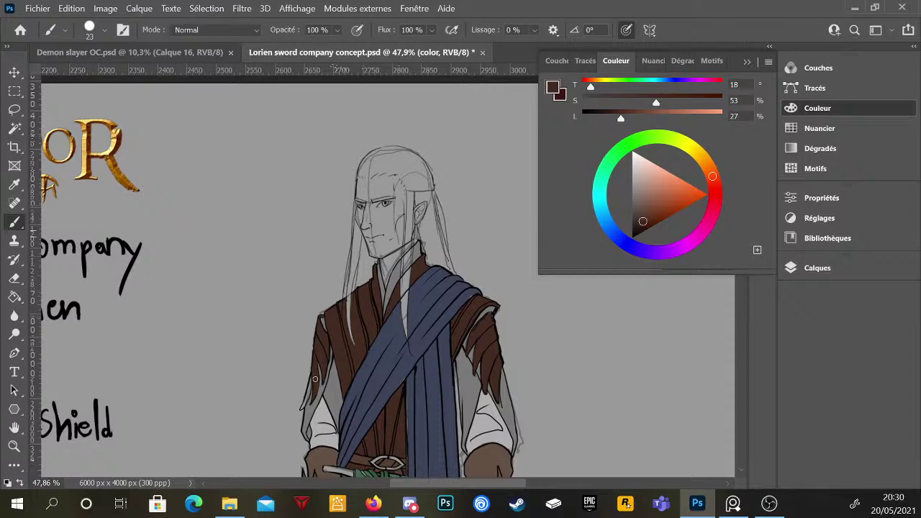
{"action": "scroll", "coordinate": [315, 381], "scroll_direction": "up", "scroll_amount": 5}
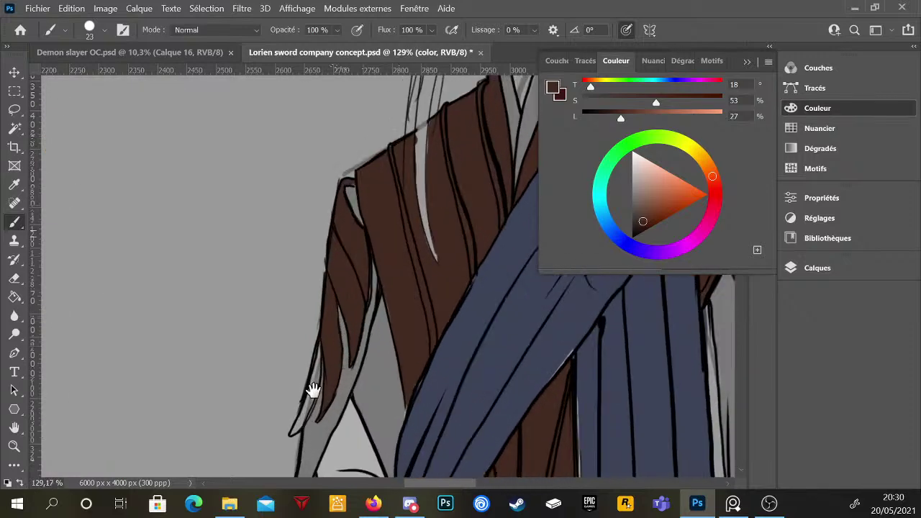
{"action": "mouse_move", "coordinate": [312, 389]}
{"action": "left_mouse_down"}
{"action": "mouse_move", "coordinate": [293, 433]}
{"action": "mouse_move", "coordinate": [321, 342]}
{"action": "mouse_move", "coordinate": [310, 409]}
{"action": "mouse_move", "coordinate": [351, 415]}
{"action": "mouse_move", "coordinate": [390, 358]}
{"action": "mouse_move", "coordinate": [350, 326]}
{"action": "mouse_move", "coordinate": [395, 360]}
{"action": "mouse_move", "coordinate": [381, 298]}
{"action": "mouse_move", "coordinate": [421, 290]}
{"action": "mouse_move", "coordinate": [415, 249]}
{"action": "left_mouse_up"}
{"action": "scroll", "coordinate": [350, 411], "scroll_direction": "down", "scroll_amount": 5}
{"action": "scroll", "coordinate": [353, 347], "scroll_direction": "down", "scroll_amount": 2}
{"action": "scroll", "coordinate": [420, 296], "scroll_direction": "down", "scroll_amount": 1}
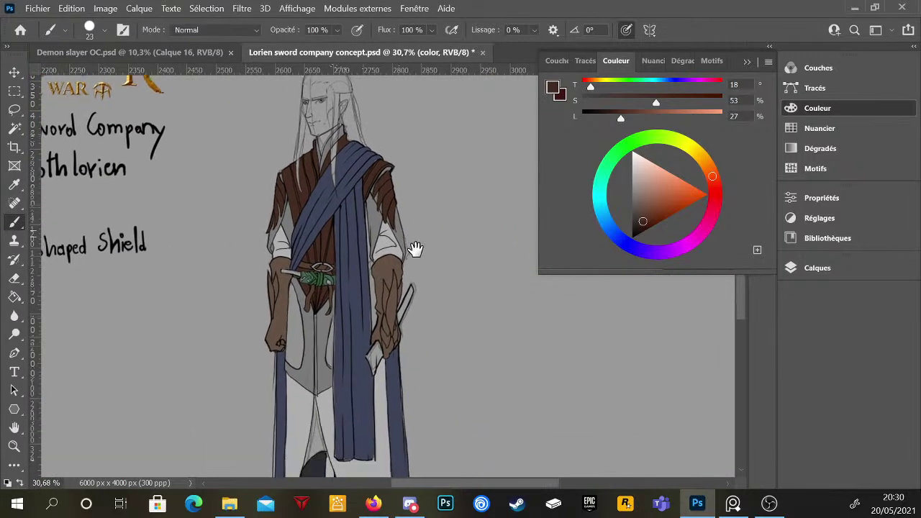
{"action": "scroll", "coordinate": [416, 252], "scroll_direction": "down", "scroll_amount": 4}
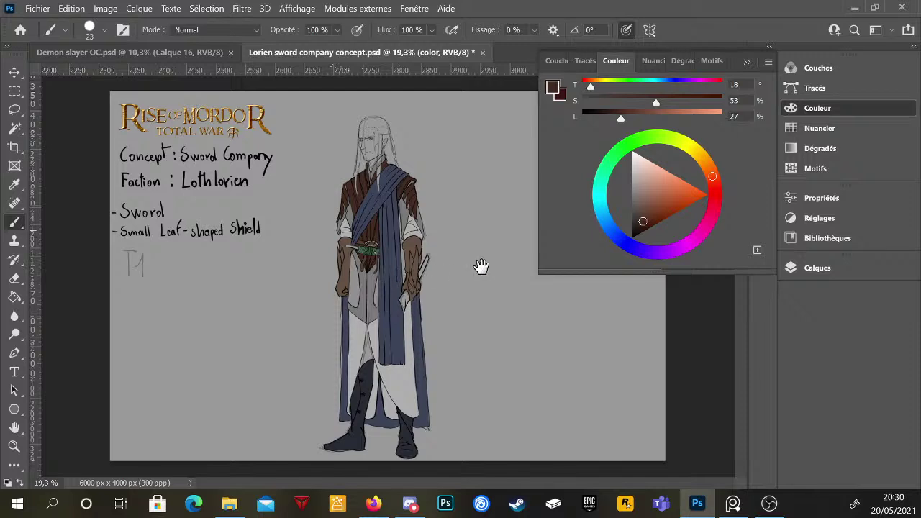
- Fill the trouser gap between the white robe panels with grey at 32% lightness, using a 66 px brush
{"action": "left_click", "coordinate": [633, 193]}
{"action": "left_click_drag", "start_coordinate": [627, 207], "coordinate": [631, 209]}
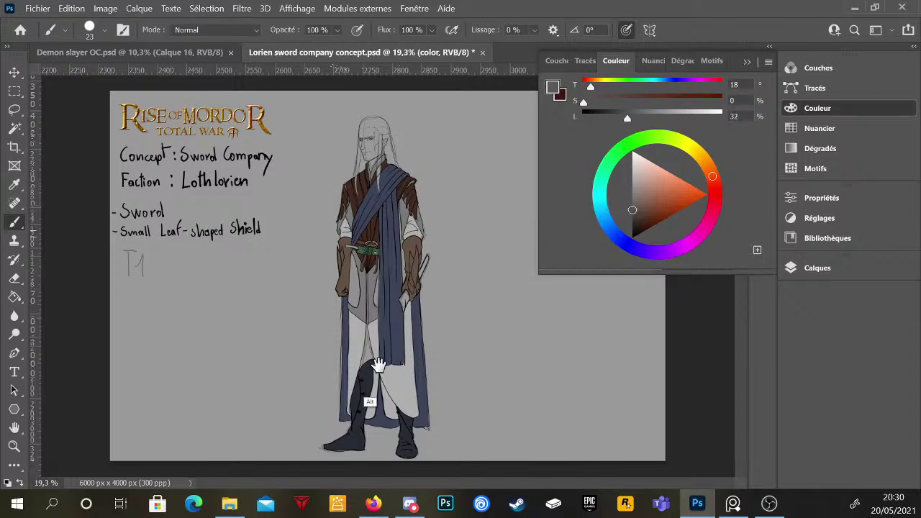
{"action": "scroll", "coordinate": [376, 366], "scroll_direction": "up", "scroll_amount": 3}
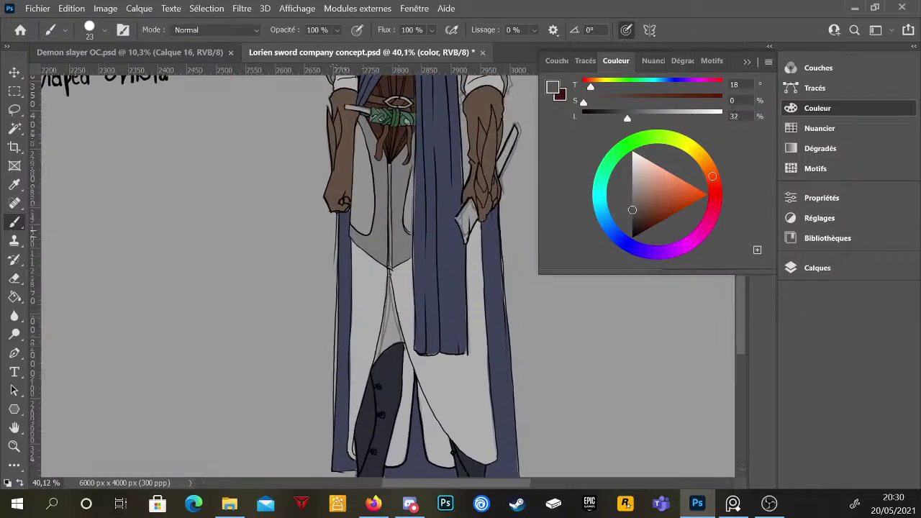
{"action": "right_click", "coordinate": [403, 346]}
{"action": "left_click_drag", "start_coordinate": [500, 141], "coordinate": [508, 140]}
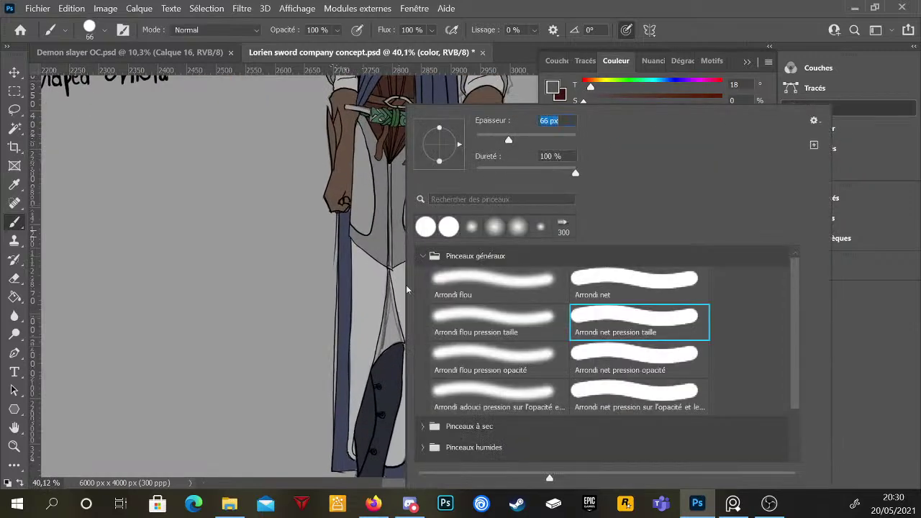
{"action": "mouse_move", "coordinate": [387, 329]}
{"action": "left_mouse_down"}
{"action": "mouse_move", "coordinate": [384, 345]}
{"action": "mouse_move", "coordinate": [389, 270]}
{"action": "mouse_move", "coordinate": [389, 297]}
{"action": "mouse_move", "coordinate": [390, 286]}
{"action": "left_mouse_up"}
{"action": "mouse_move", "coordinate": [397, 333]}
{"action": "left_mouse_down"}
{"action": "mouse_move", "coordinate": [388, 298]}
{"action": "mouse_move", "coordinate": [375, 363]}
{"action": "mouse_move", "coordinate": [386, 338]}
{"action": "mouse_move", "coordinate": [382, 351]}
{"action": "mouse_move", "coordinate": [399, 340]}
{"action": "mouse_move", "coordinate": [388, 346]}
{"action": "mouse_move", "coordinate": [395, 331]}
{"action": "mouse_move", "coordinate": [374, 353]}
{"action": "left_mouse_up"}
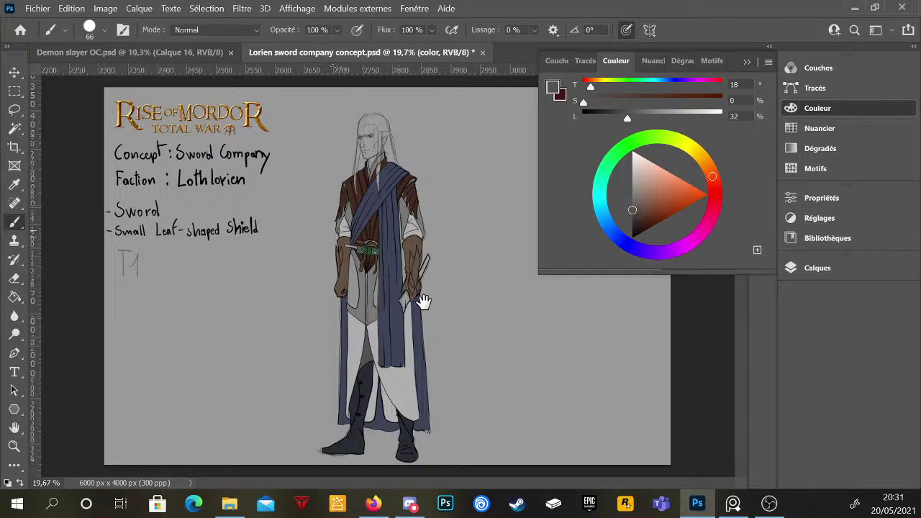
- Sample the mid grey of the tunic's lower front panel as the brush colour
{"action": "scroll", "coordinate": [400, 288], "scroll_direction": "up", "scroll_amount": 3}
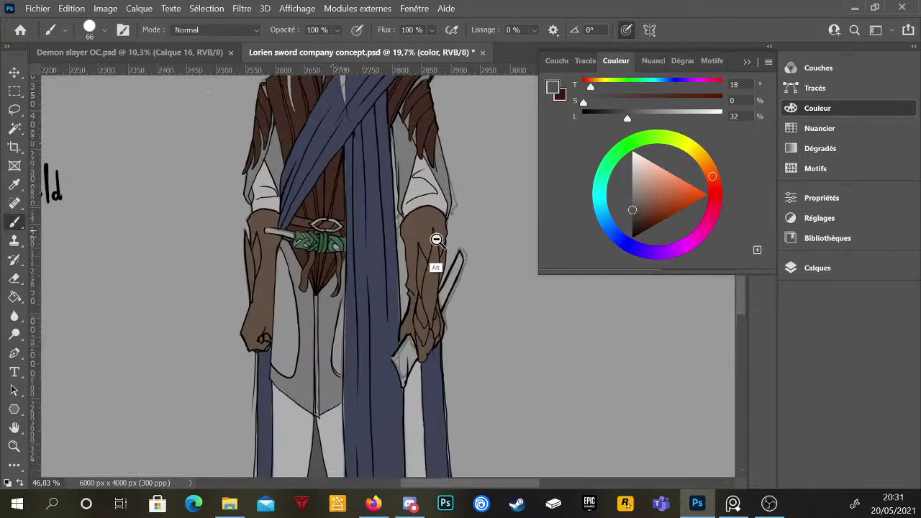
{"action": "left_click", "coordinate": [325, 309], "text": "alt"}
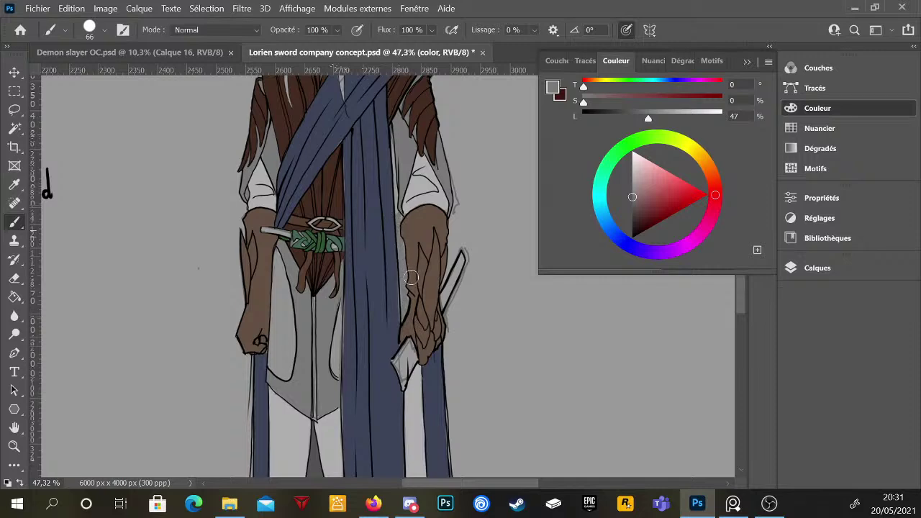
{"action": "left_click", "coordinate": [426, 277], "text": "alt"}
{"action": "left_click_drag", "start_coordinate": [434, 304], "coordinate": [412, 269]}
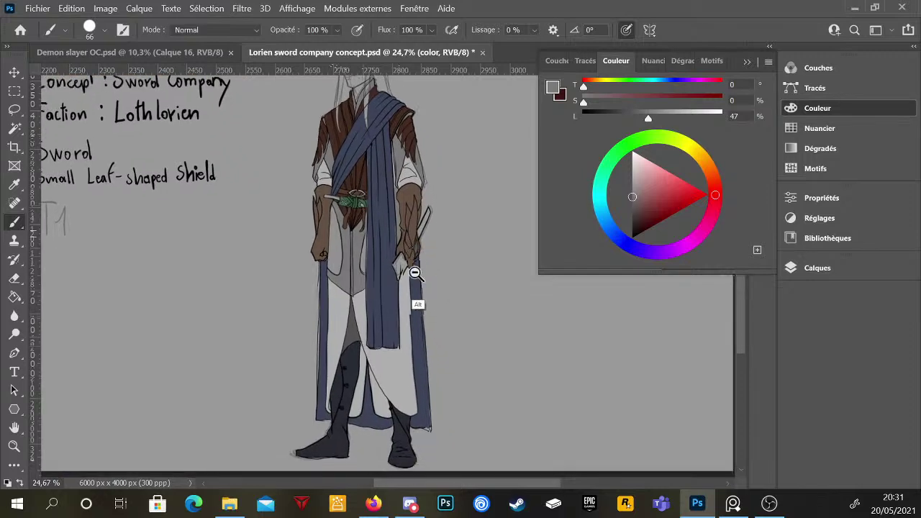
{"action": "left_click", "coordinate": [413, 269], "text": "alt"}
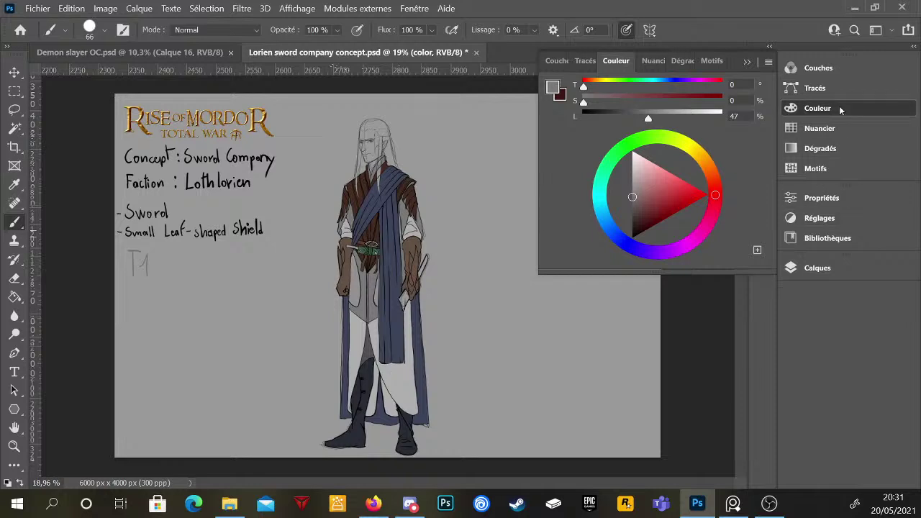
- Make the hidden layer Calque 2 visible and set it as the active layer
{"action": "left_click", "coordinate": [816, 108]}
{"action": "left_click", "coordinate": [806, 267]}
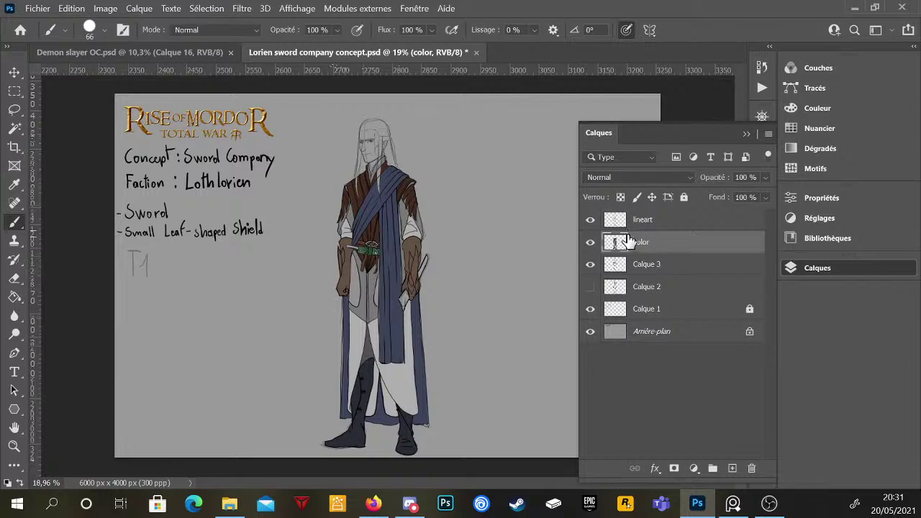
{"action": "left_click", "coordinate": [649, 222]}
{"action": "left_click", "coordinate": [658, 266]}
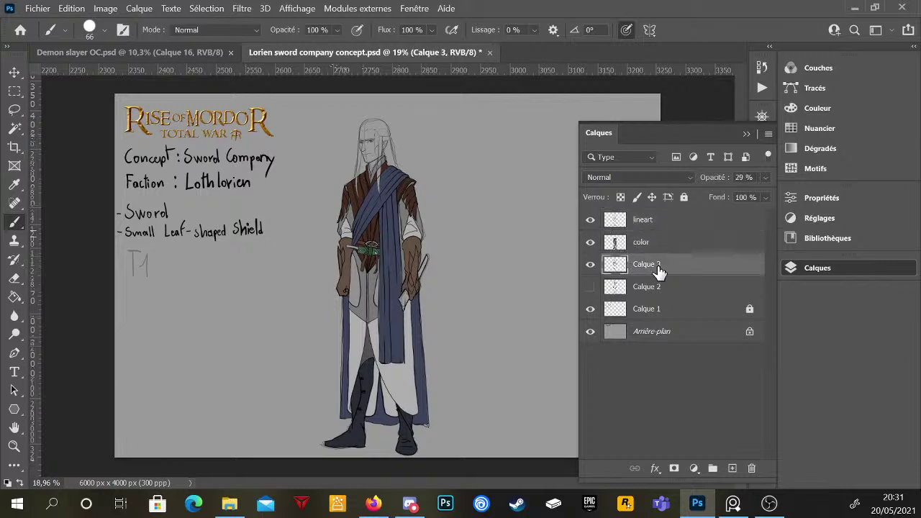
{"action": "left_click", "coordinate": [590, 288]}
{"action": "left_click", "coordinate": [590, 288]}
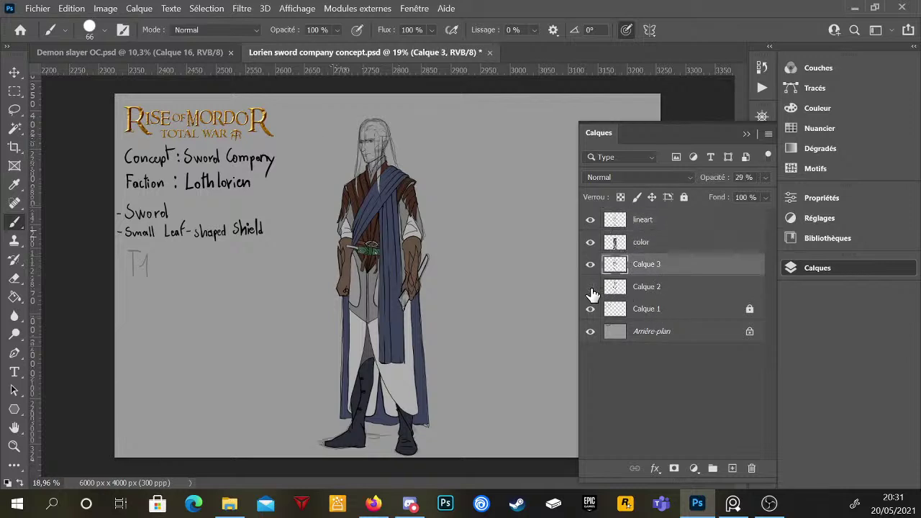
{"action": "left_click", "coordinate": [640, 296]}
{"action": "left_click", "coordinate": [589, 287]}
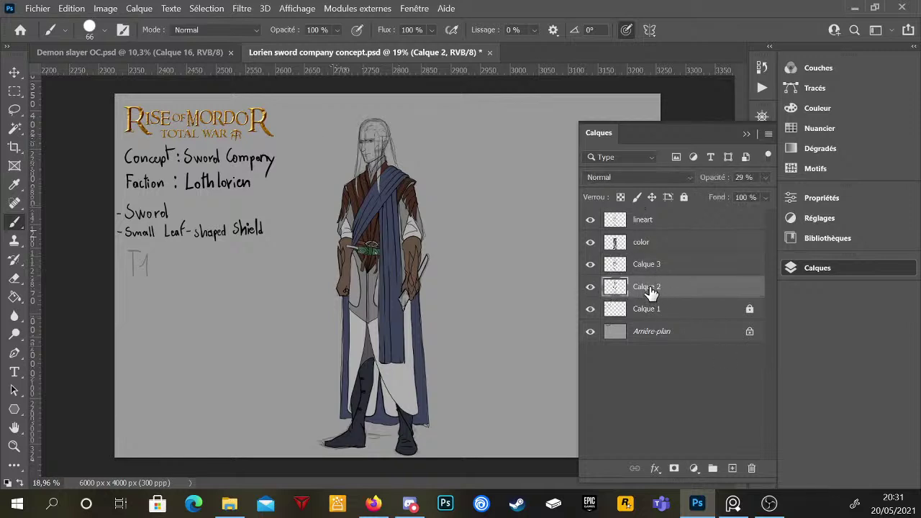
- Rename the layer Calque 2 as sketch
{"action": "double_click", "coordinate": [651, 291]}
{"action": "type", "text": "sketch"}
{"action": "key", "text": "Return"}
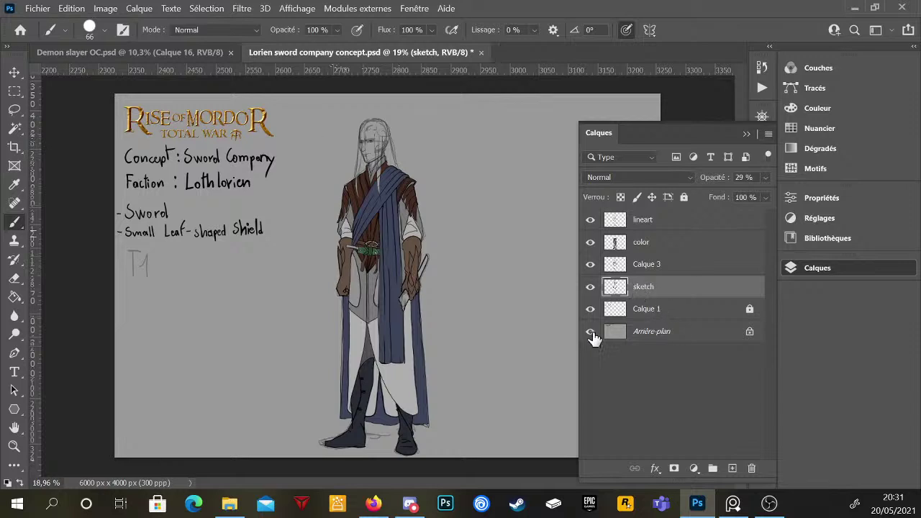
{"action": "left_click", "coordinate": [806, 267]}
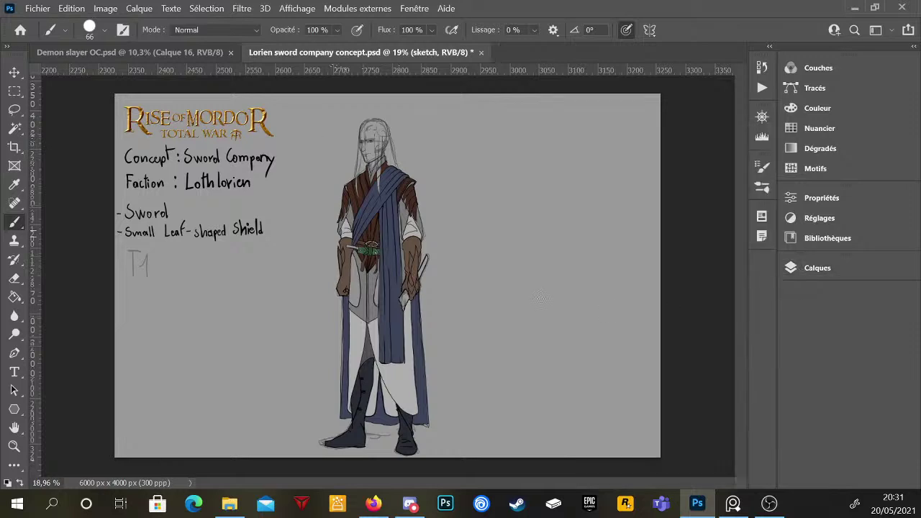
- Sketch the head, neck and shoulders of a second figure beside the coloured soldier with a 17 px near-black brush
{"action": "right_click", "coordinate": [497, 246]}
{"action": "left_click_drag", "start_coordinate": [576, 138], "coordinate": [572, 140]}
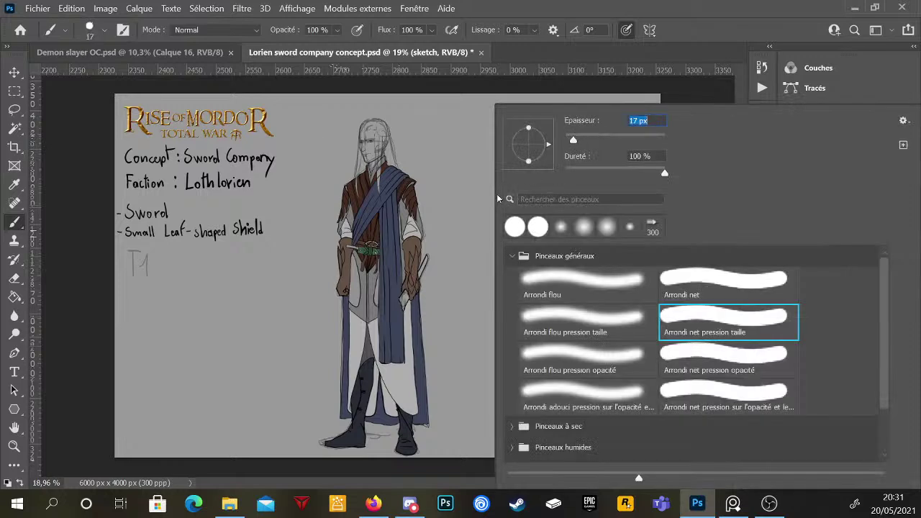
{"action": "left_click", "coordinate": [479, 214]}
{"action": "left_click", "coordinate": [817, 108]}
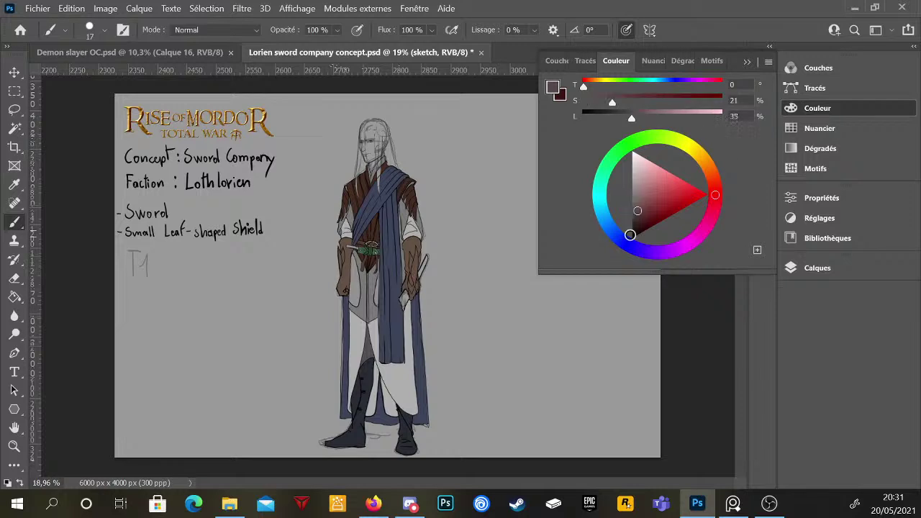
{"action": "left_click", "coordinate": [630, 235]}
{"action": "mouse_move", "coordinate": [494, 126]}
{"action": "left_mouse_down"}
{"action": "mouse_move", "coordinate": [480, 152]}
{"action": "mouse_move", "coordinate": [500, 164]}
{"action": "mouse_move", "coordinate": [482, 171]}
{"action": "mouse_move", "coordinate": [500, 161]}
{"action": "mouse_move", "coordinate": [526, 182]}
{"action": "mouse_move", "coordinate": [471, 169]}
{"action": "mouse_move", "coordinate": [469, 187]}
{"action": "mouse_move", "coordinate": [462, 180]}
{"action": "mouse_move", "coordinate": [510, 213]}
{"action": "mouse_move", "coordinate": [484, 175]}
{"action": "mouse_move", "coordinate": [469, 172]}
{"action": "mouse_move", "coordinate": [481, 229]}
{"action": "left_mouse_up"}
{"action": "left_click", "coordinate": [815, 109]}
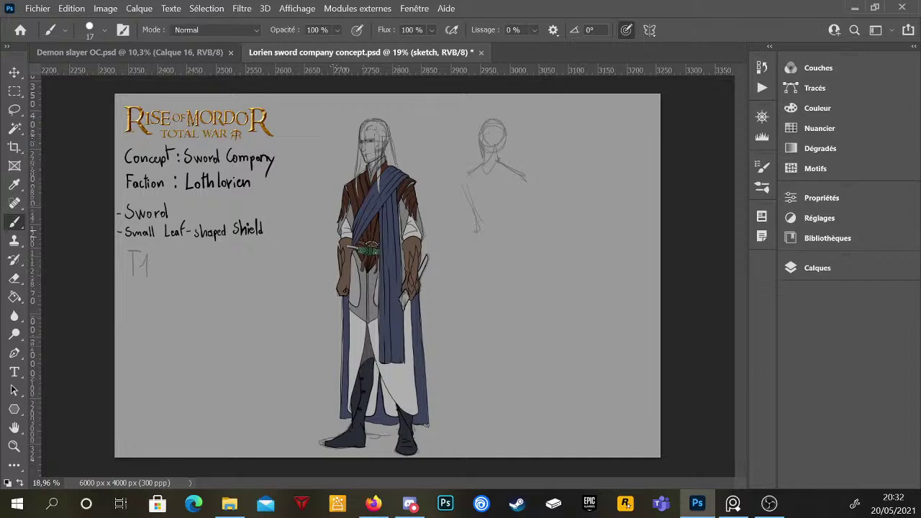
- Sketch the second figure's torso side, waist belt and the long outer edges of its robe
{"action": "left_click_drag", "start_coordinate": [521, 186], "coordinate": [518, 230]}
{"action": "left_click_drag", "start_coordinate": [472, 252], "coordinate": [468, 362]}
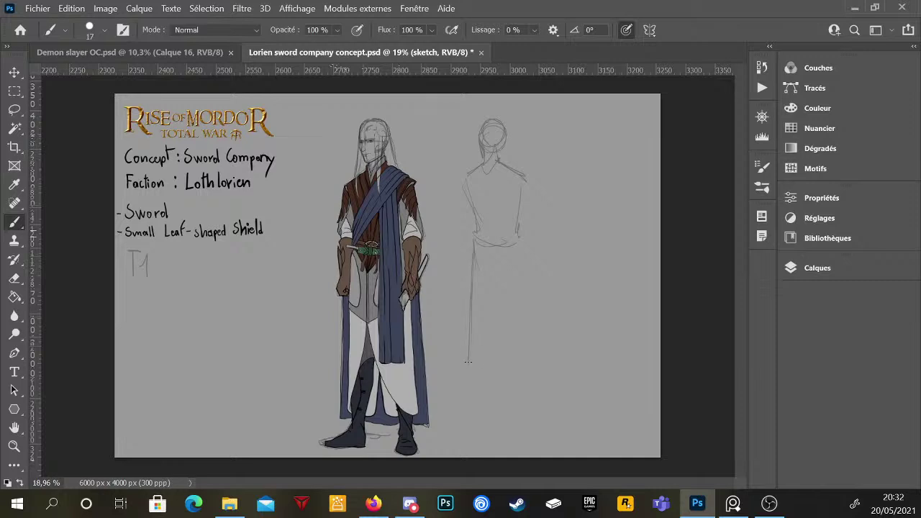
{"action": "left_click_drag", "start_coordinate": [519, 260], "coordinate": [529, 365]}
{"action": "left_click_drag", "start_coordinate": [490, 251], "coordinate": [515, 245]}
- Sketch the second figure's two arms and hands, erasing the stray outer lines of the sword arm
{"action": "left_click_drag", "start_coordinate": [524, 182], "coordinate": [538, 278]}
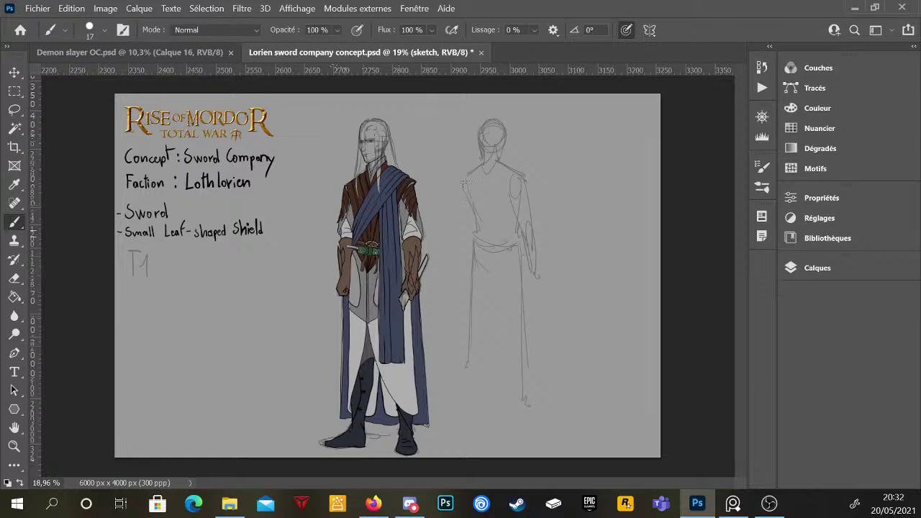
{"action": "mouse_move", "coordinate": [462, 182]}
{"action": "left_mouse_down"}
{"action": "mouse_move", "coordinate": [466, 238]}
{"action": "mouse_move", "coordinate": [464, 187]}
{"action": "mouse_move", "coordinate": [461, 235]}
{"action": "mouse_move", "coordinate": [467, 227]}
{"action": "mouse_move", "coordinate": [445, 256]}
{"action": "mouse_move", "coordinate": [467, 234]}
{"action": "left_mouse_up"}
{"action": "left_click_drag", "start_coordinate": [527, 255], "coordinate": [535, 279]}
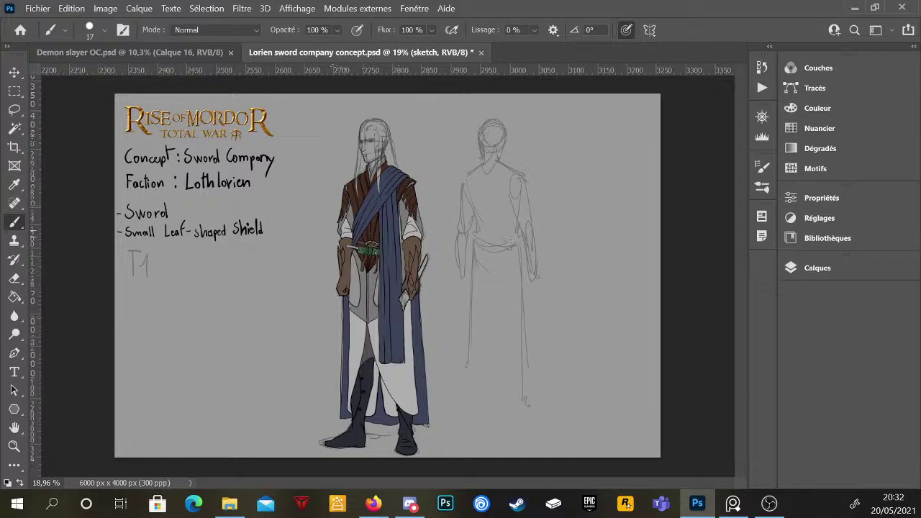
{"action": "key", "text": "e"}
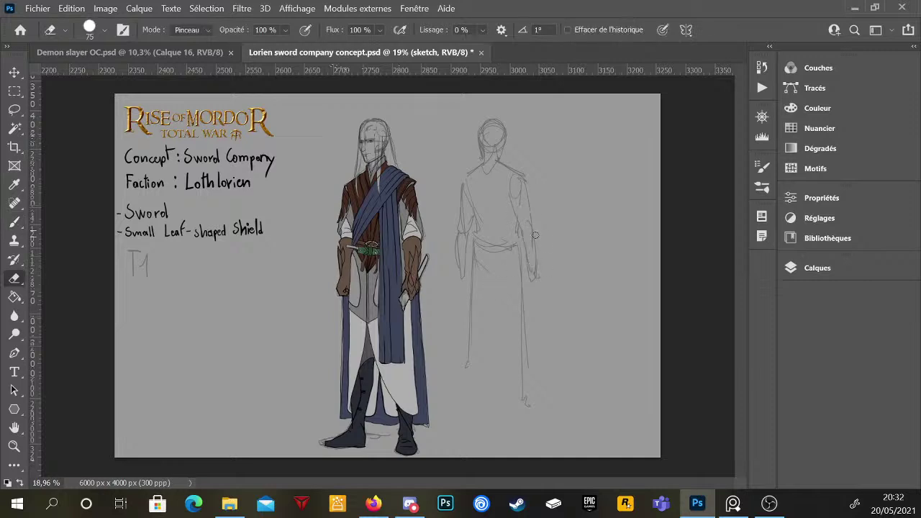
{"action": "key", "text": "b"}
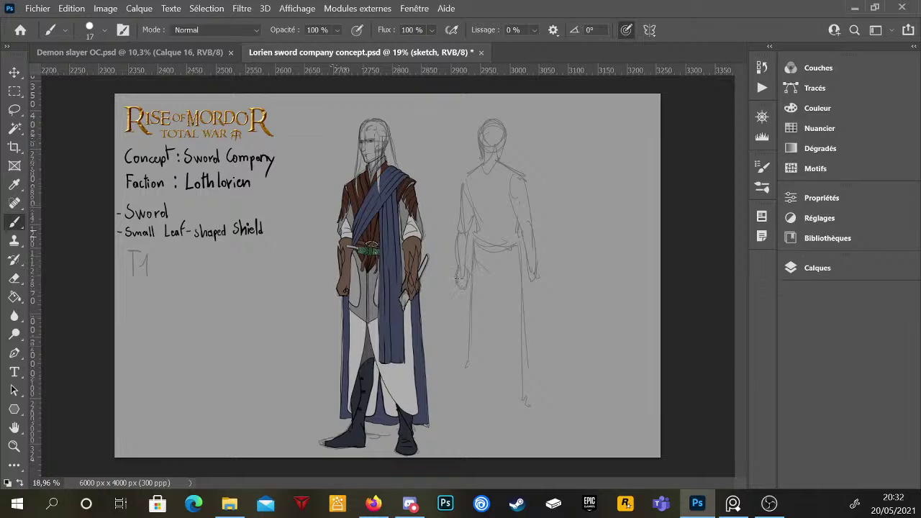
{"action": "mouse_move", "coordinate": [525, 287]}
{"action": "left_mouse_down"}
{"action": "mouse_move", "coordinate": [538, 272]}
{"action": "mouse_move", "coordinate": [532, 286]}
{"action": "left_mouse_up"}
- Sketch a long sword angled down from the second figure's hand, plus its hips, legs and feet
{"action": "left_click_drag", "start_coordinate": [536, 295], "coordinate": [600, 394]}
{"action": "left_click_drag", "start_coordinate": [495, 303], "coordinate": [508, 342]}
{"action": "left_click_drag", "start_coordinate": [519, 261], "coordinate": [519, 340]}
{"action": "mouse_move", "coordinate": [507, 343]}
{"action": "left_mouse_down"}
{"action": "mouse_move", "coordinate": [513, 393]}
{"action": "mouse_move", "coordinate": [522, 368]}
{"action": "mouse_move", "coordinate": [524, 428]}
{"action": "left_mouse_up"}
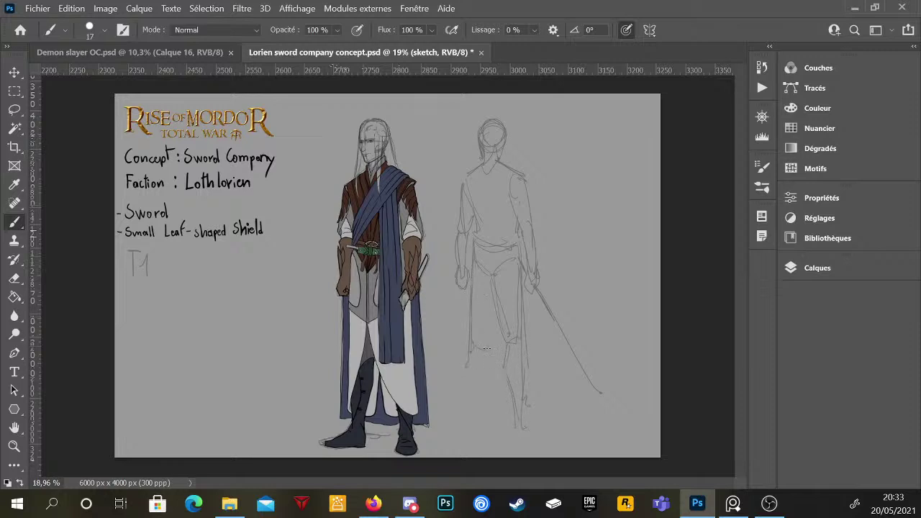
{"action": "mouse_move", "coordinate": [496, 306]}
{"action": "left_mouse_down"}
{"action": "mouse_move", "coordinate": [488, 348]}
{"action": "mouse_move", "coordinate": [468, 372]}
{"action": "mouse_move", "coordinate": [472, 428]}
{"action": "left_mouse_up"}
{"action": "mouse_move", "coordinate": [486, 355]}
{"action": "left_mouse_down"}
{"action": "mouse_move", "coordinate": [482, 422]}
{"action": "mouse_move", "coordinate": [457, 433]}
{"action": "mouse_move", "coordinate": [524, 442]}
{"action": "mouse_move", "coordinate": [513, 410]}
{"action": "mouse_move", "coordinate": [513, 441]}
{"action": "mouse_move", "coordinate": [537, 440]}
{"action": "mouse_move", "coordinate": [526, 427]}
{"action": "mouse_move", "coordinate": [548, 434]}
{"action": "left_mouse_up"}
{"action": "left_click_drag", "start_coordinate": [476, 247], "coordinate": [489, 283]}
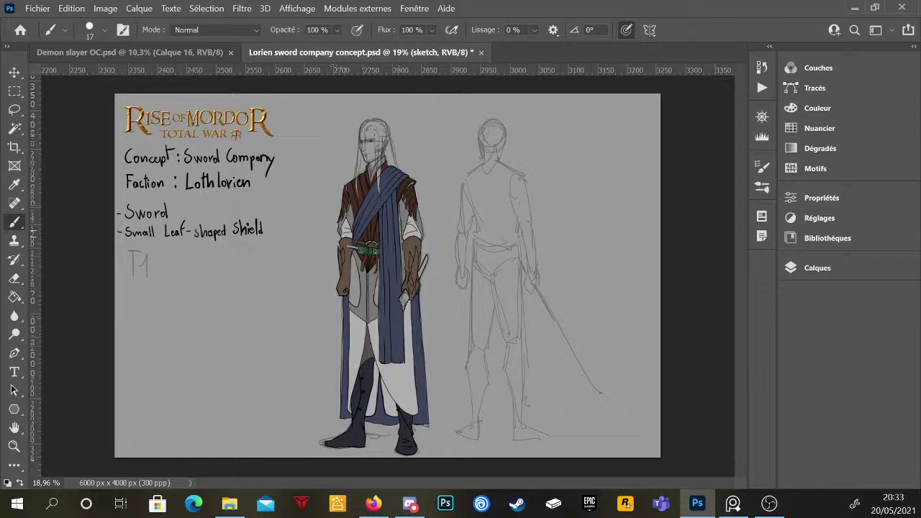
- Try flipping the second figure's sketch horizontally within a lasso selection around it
{"action": "key", "text": "l"}
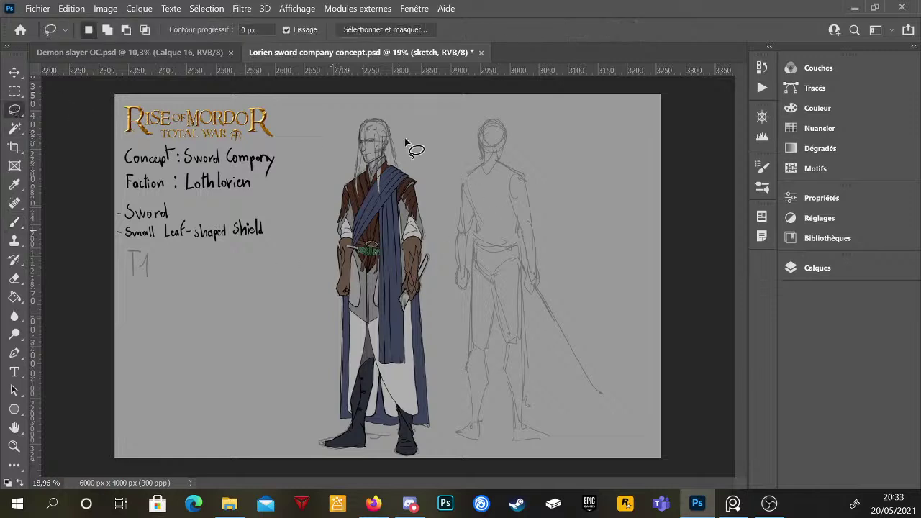
{"action": "mouse_move", "coordinate": [451, 117]}
{"action": "left_mouse_down"}
{"action": "mouse_move", "coordinate": [436, 266]}
{"action": "mouse_move", "coordinate": [446, 443]}
{"action": "mouse_move", "coordinate": [535, 468]}
{"action": "mouse_move", "coordinate": [630, 417]}
{"action": "mouse_move", "coordinate": [579, 196]}
{"action": "mouse_move", "coordinate": [494, 106]}
{"action": "mouse_move", "coordinate": [468, 108]}
{"action": "left_mouse_up"}
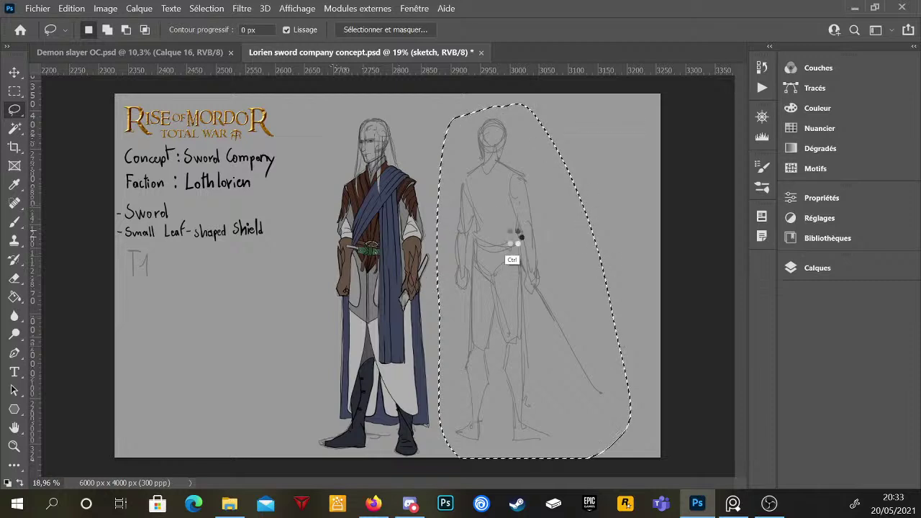
{"action": "key", "text": "ctrl+t"}
{"action": "right_click", "coordinate": [524, 229]}
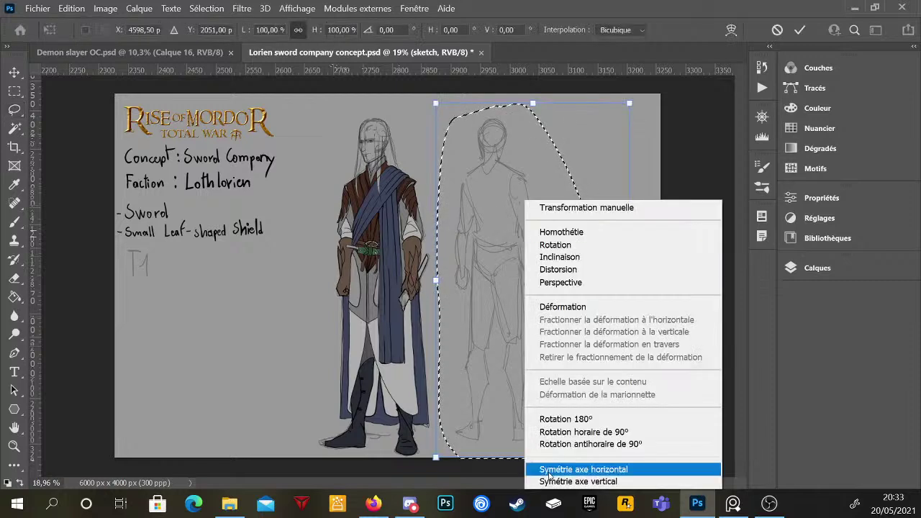
{"action": "left_click", "coordinate": [568, 464]}
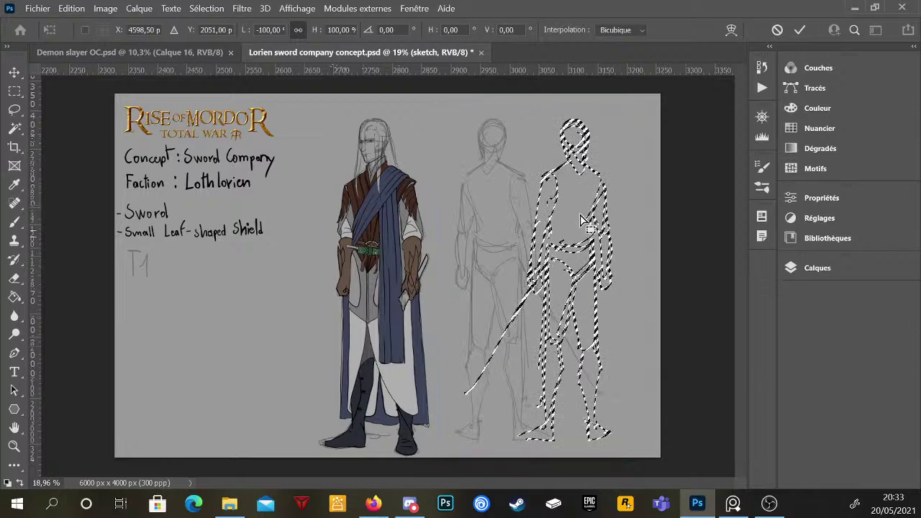
{"action": "key", "text": "Return"}
{"action": "key", "text": "ctrl+d"}
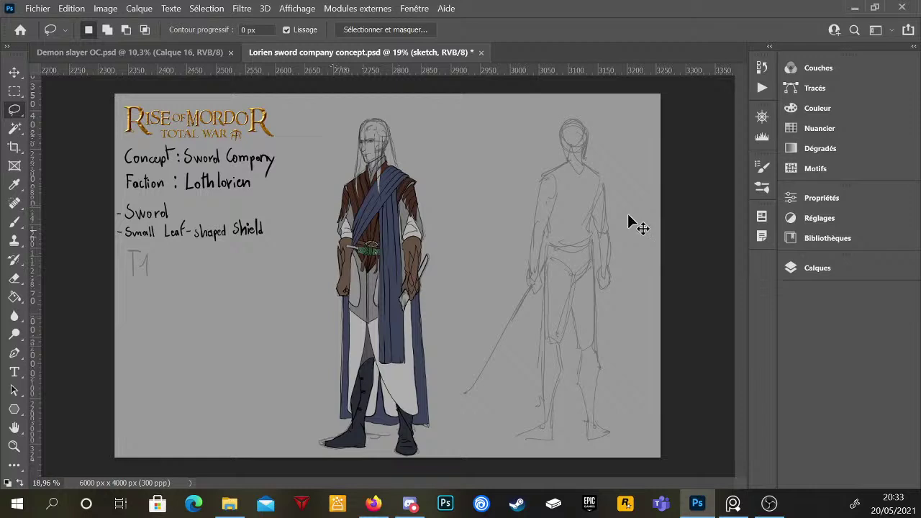
- Undo the horizontal flip of the second figure and clear the selection
{"action": "key", "text": "ctrl+z"}
{"action": "key", "text": "ctrl+z"}
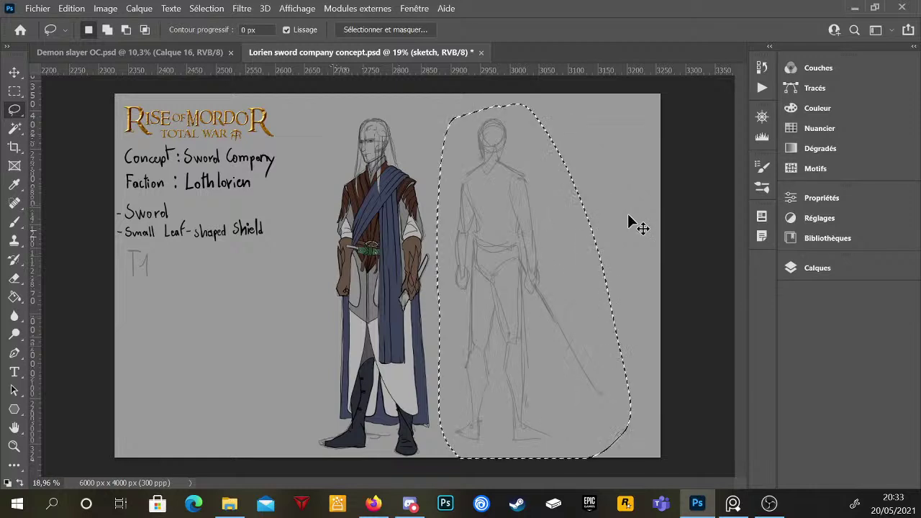
{"action": "key", "text": "ctrl+d"}
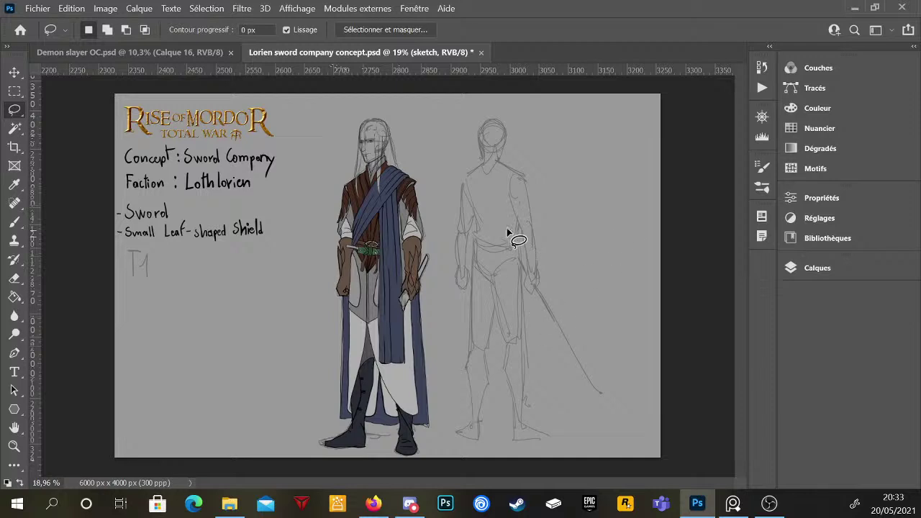
- Check what the layers Calque 3 and sketch contain by toggling their visibility, and make Calque 3 the active layer
{"action": "key", "text": "b"}
{"action": "left_click", "coordinate": [802, 273]}
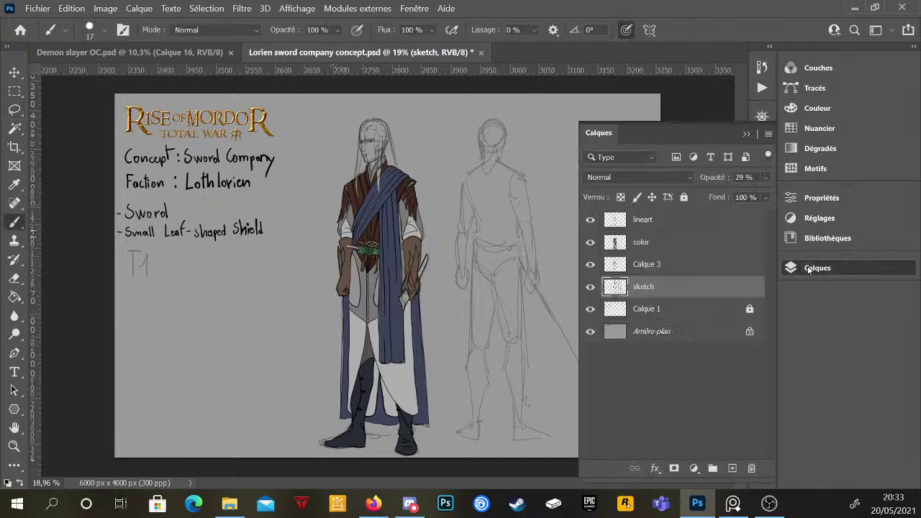
{"action": "left_click", "coordinate": [651, 266]}
{"action": "left_click", "coordinate": [590, 265]}
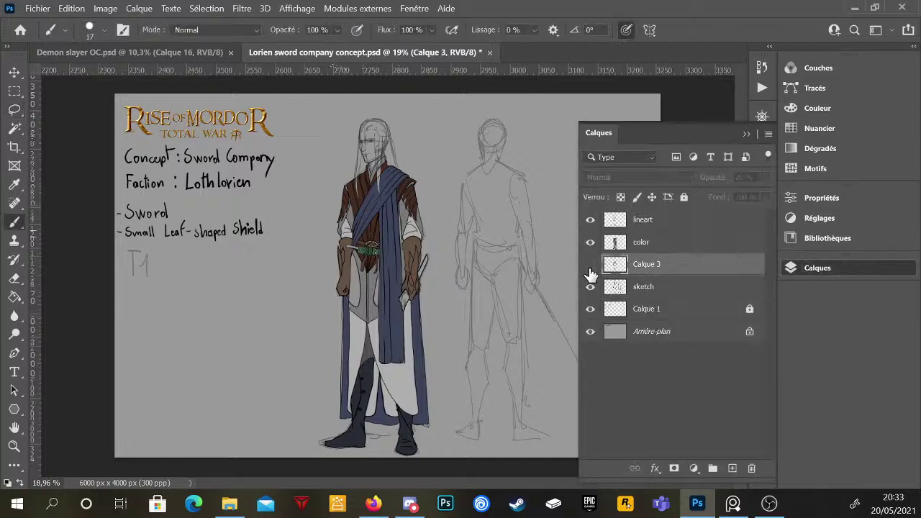
{"action": "left_click", "coordinate": [590, 264]}
{"action": "left_click", "coordinate": [589, 286]}
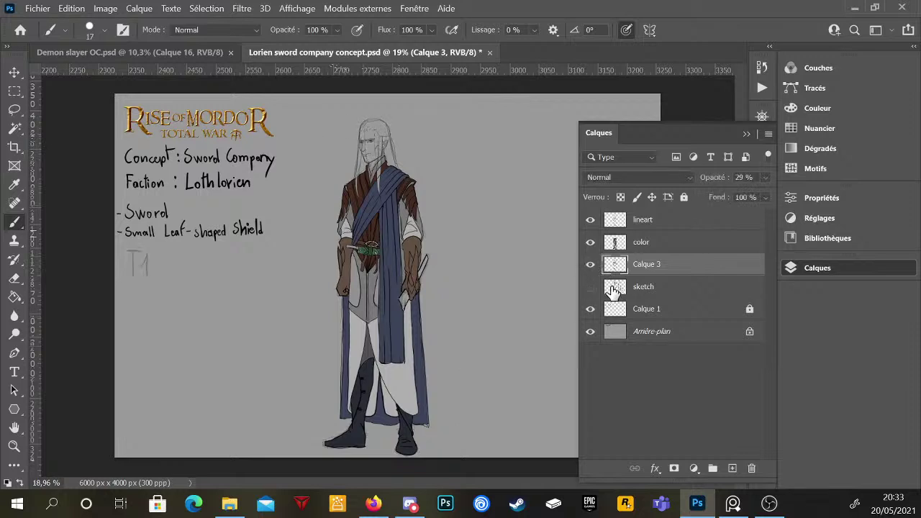
{"action": "left_click", "coordinate": [589, 287]}
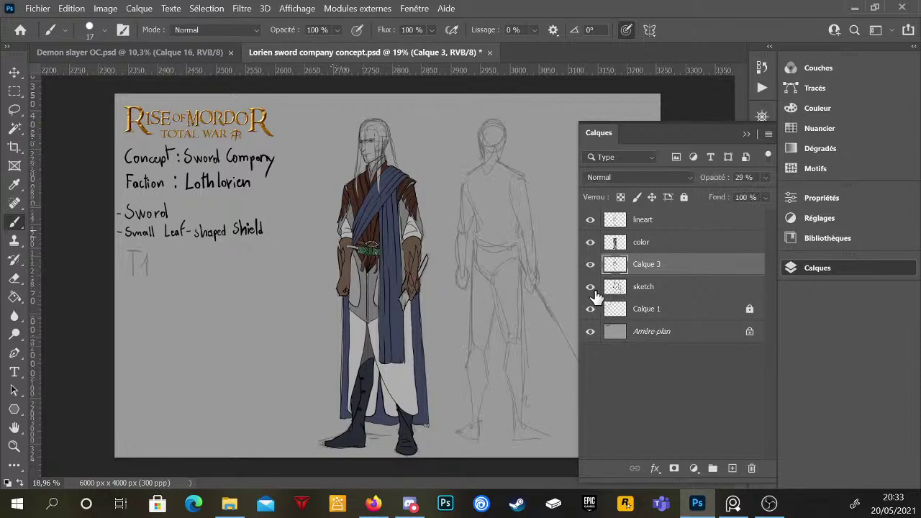
{"action": "left_click", "coordinate": [628, 292]}
{"action": "left_click", "coordinate": [632, 265]}
- Sketch a rounded garment neckline and one side of the torso on the second figure with the 17 px brush
{"action": "scroll", "coordinate": [510, 199], "scroll_direction": "up", "scroll_amount": 5}
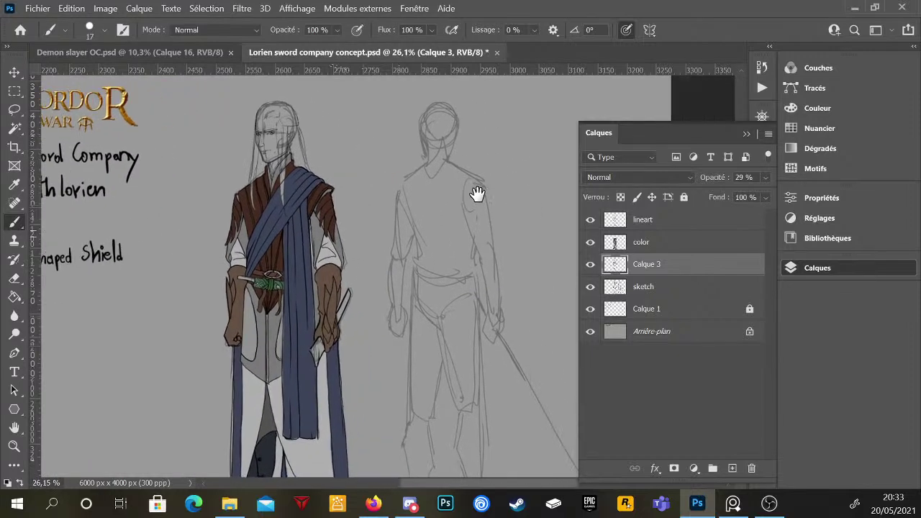
{"action": "scroll", "coordinate": [491, 183], "scroll_direction": "up", "scroll_amount": 2}
{"action": "scroll", "coordinate": [477, 200], "scroll_direction": "down", "scroll_amount": 3}
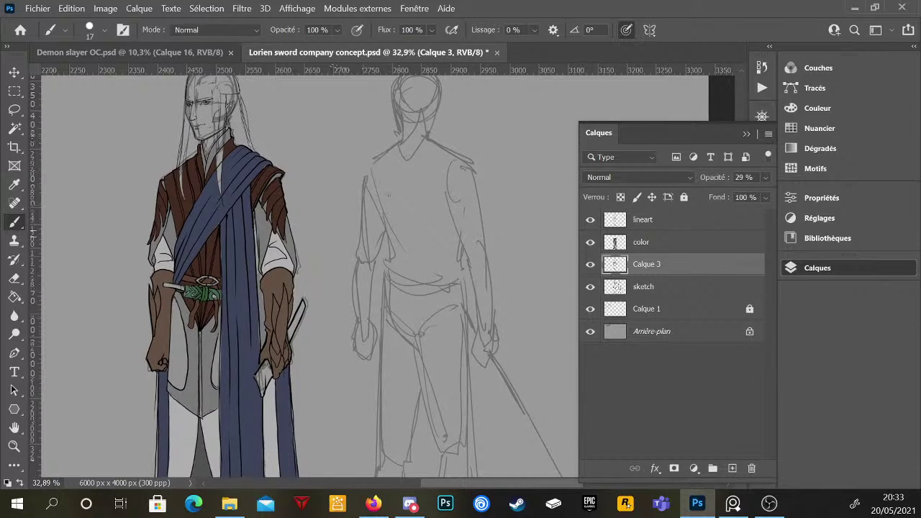
{"action": "left_click_drag", "start_coordinate": [395, 146], "coordinate": [405, 170]}
{"action": "key", "text": "ctrl+z"}
{"action": "mouse_move", "coordinate": [393, 172]}
{"action": "left_mouse_down"}
{"action": "mouse_move", "coordinate": [418, 180]}
{"action": "mouse_move", "coordinate": [446, 162]}
{"action": "mouse_move", "coordinate": [434, 175]}
{"action": "mouse_move", "coordinate": [388, 153]}
{"action": "mouse_move", "coordinate": [412, 187]}
{"action": "mouse_move", "coordinate": [445, 162]}
{"action": "left_mouse_up"}
{"action": "left_click_drag", "start_coordinate": [373, 159], "coordinate": [377, 297]}
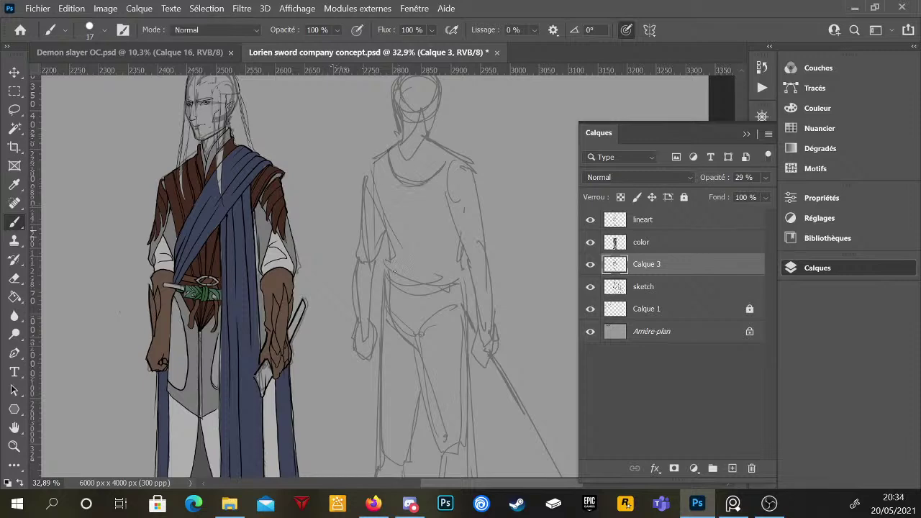
- Sketch the garment's long outer edge on the free-arm side and its curved hem above the second figure's ankles
{"action": "scroll", "coordinate": [454, 281], "scroll_direction": "down", "scroll_amount": 1}
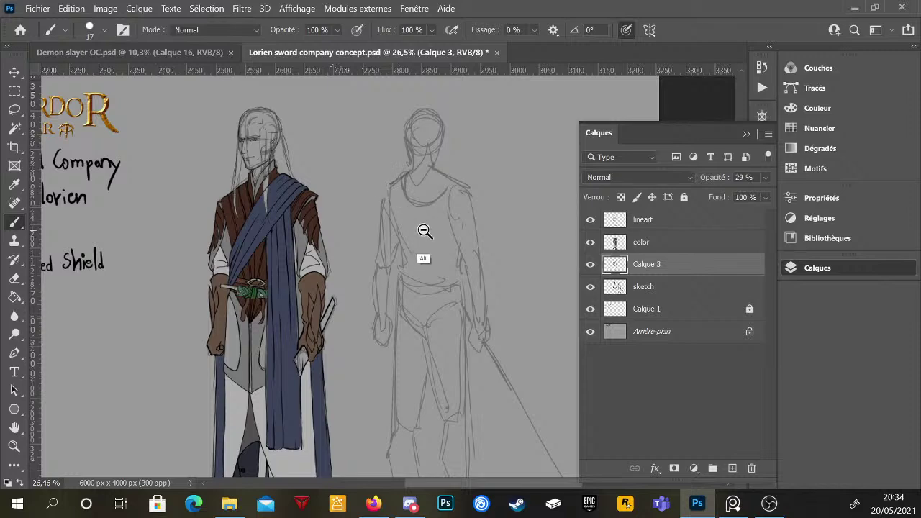
{"action": "left_click_drag", "start_coordinate": [425, 230], "coordinate": [413, 226]}
{"action": "left_click_drag", "start_coordinate": [498, 219], "coordinate": [518, 238]}
{"action": "scroll", "coordinate": [456, 201], "scroll_direction": "down", "scroll_amount": 3}
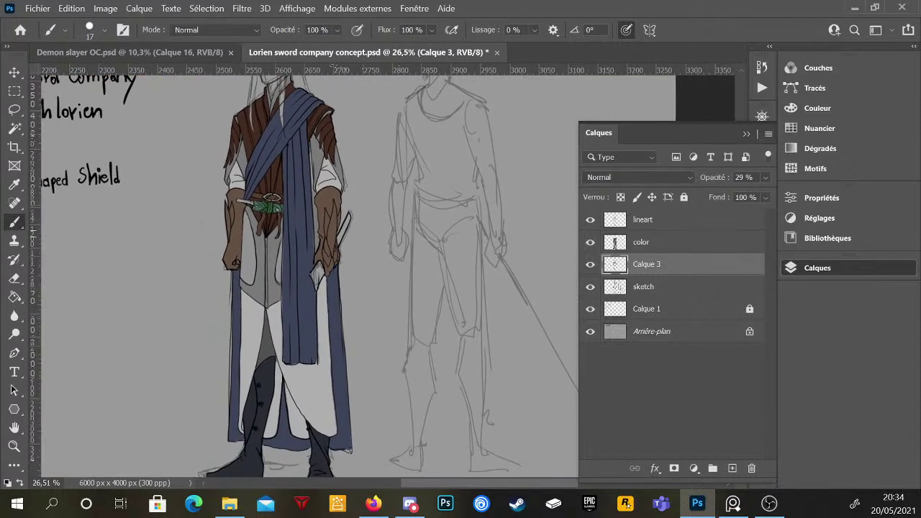
{"action": "left_click_drag", "start_coordinate": [407, 108], "coordinate": [412, 288]}
{"action": "key", "text": "ctrl+z"}
{"action": "left_click_drag", "start_coordinate": [406, 112], "coordinate": [404, 421]}
{"action": "mouse_move", "coordinate": [408, 214]}
{"action": "left_mouse_down"}
{"action": "mouse_move", "coordinate": [400, 427]}
{"action": "mouse_move", "coordinate": [440, 443]}
{"action": "mouse_move", "coordinate": [498, 432]}
{"action": "left_mouse_up"}
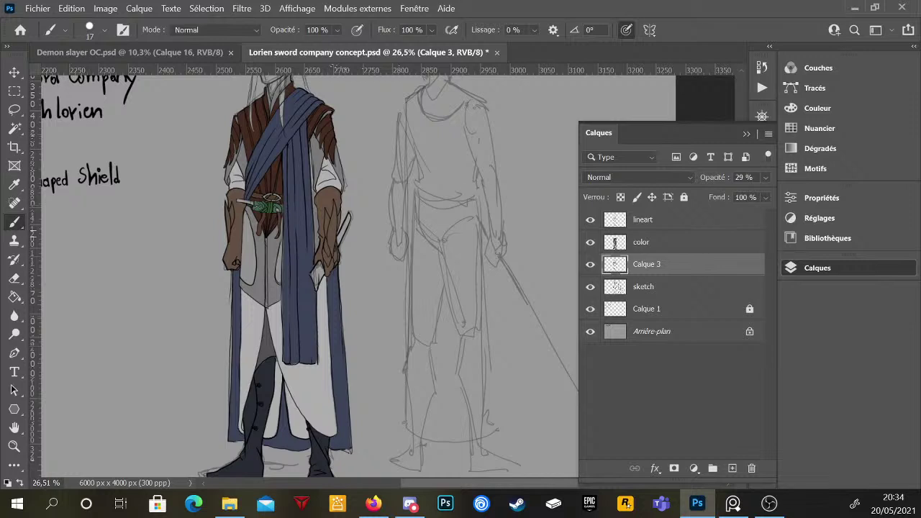
- Try sketching the garment's long edge on the sword-arm side from shoulder to hem
{"action": "left_click_drag", "start_coordinate": [471, 104], "coordinate": [456, 442]}
{"action": "key", "text": "ctrl+z"}
{"action": "left_click_drag", "start_coordinate": [469, 103], "coordinate": [479, 434]}
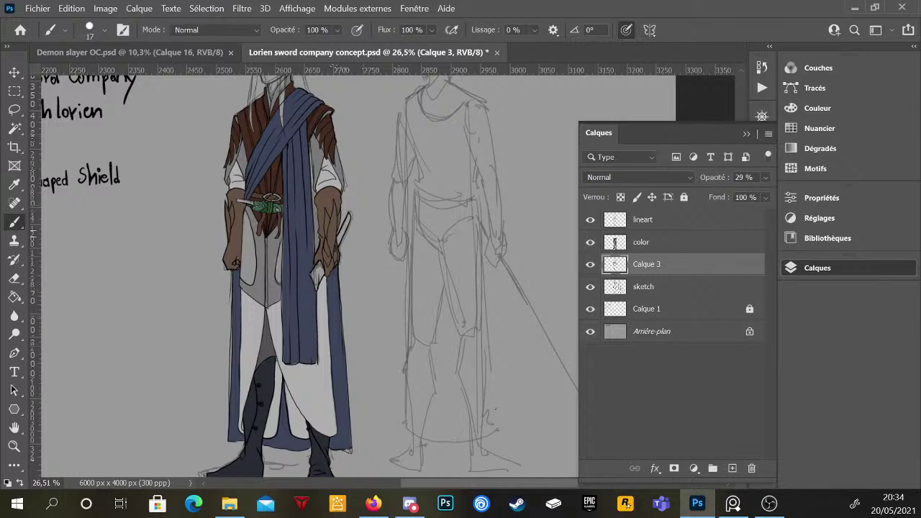
{"action": "key", "text": "ctrl+z"}
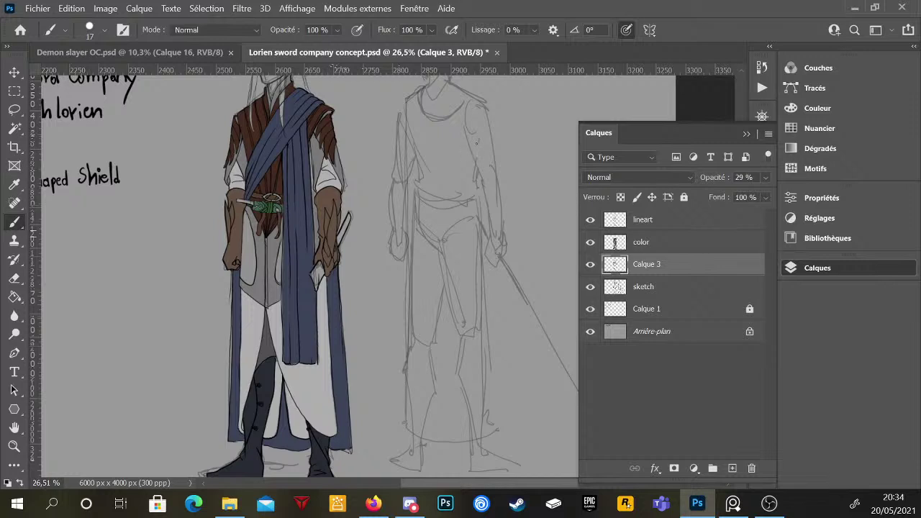
- Replace the second figure's neckline with a deeper curve and sketch the garment's sword-side edge down to a reinforced hem
{"action": "key", "text": "e"}
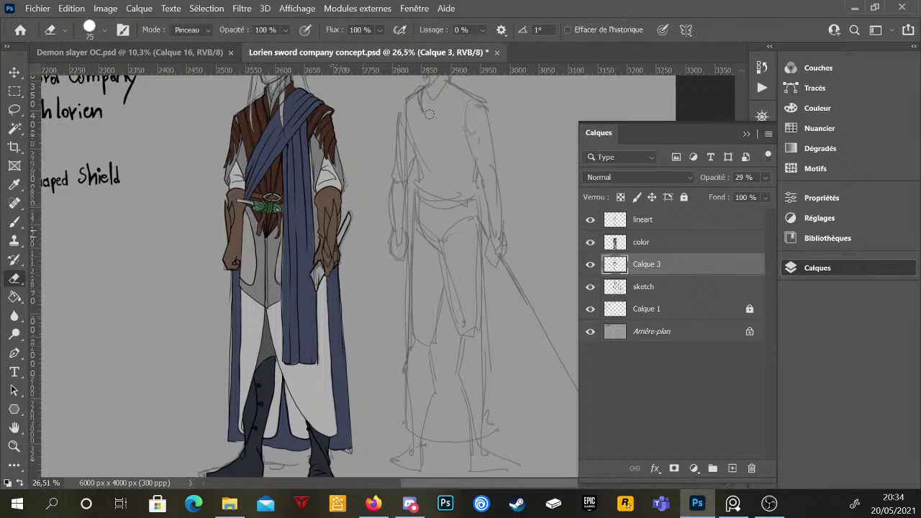
{"action": "key", "text": "b"}
{"action": "mouse_move", "coordinate": [417, 108]}
{"action": "left_mouse_down"}
{"action": "mouse_move", "coordinate": [463, 122]}
{"action": "mouse_move", "coordinate": [447, 131]}
{"action": "left_mouse_up"}
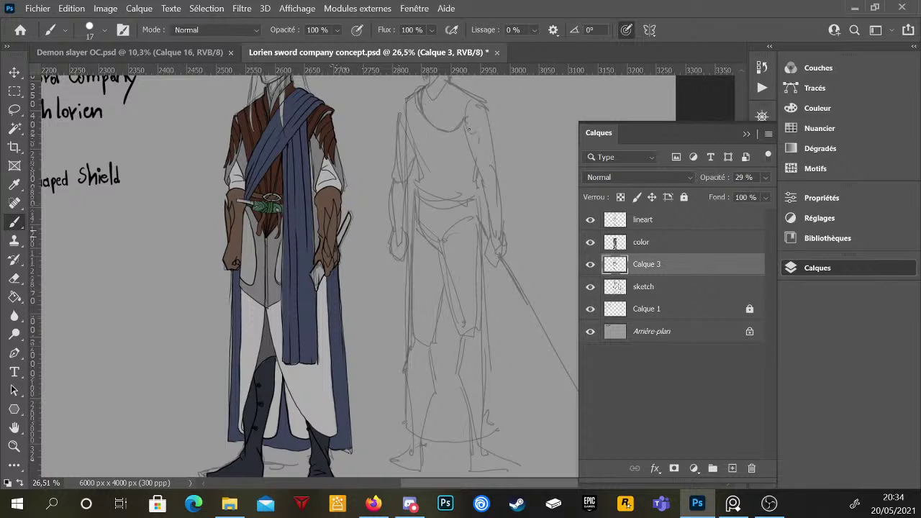
{"action": "left_click_drag", "start_coordinate": [473, 130], "coordinate": [481, 432]}
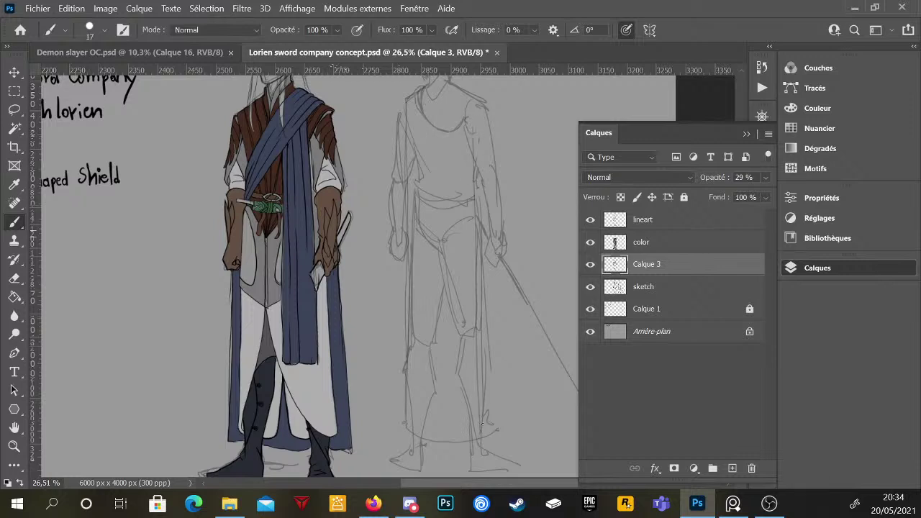
{"action": "mouse_move", "coordinate": [407, 112]}
{"action": "left_mouse_down"}
{"action": "mouse_move", "coordinate": [404, 426]}
{"action": "mouse_move", "coordinate": [432, 435]}
{"action": "mouse_move", "coordinate": [490, 431]}
{"action": "left_mouse_up"}
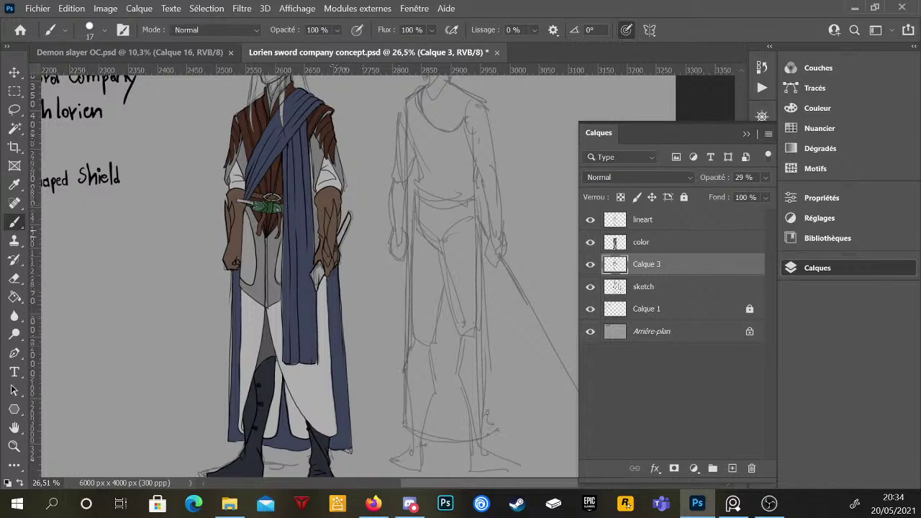
{"action": "right_click", "coordinate": [525, 180]}
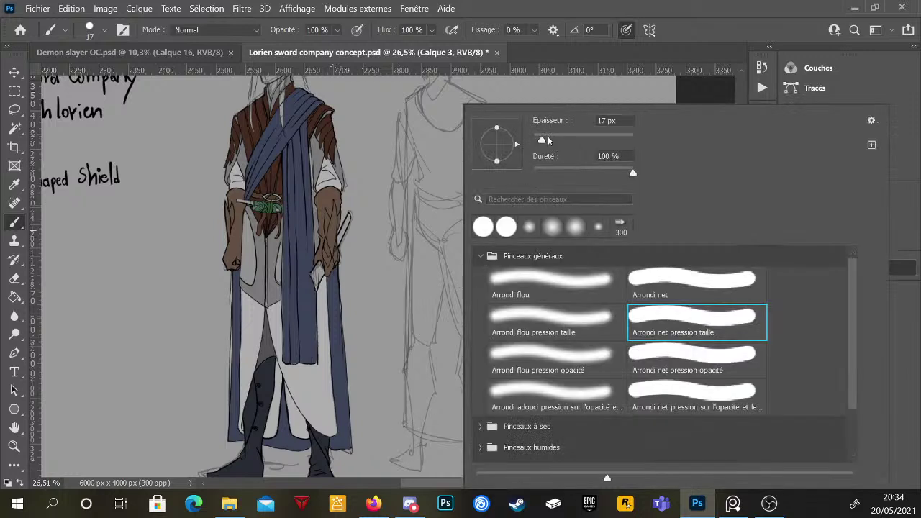
{"action": "left_click", "coordinate": [456, 201]}
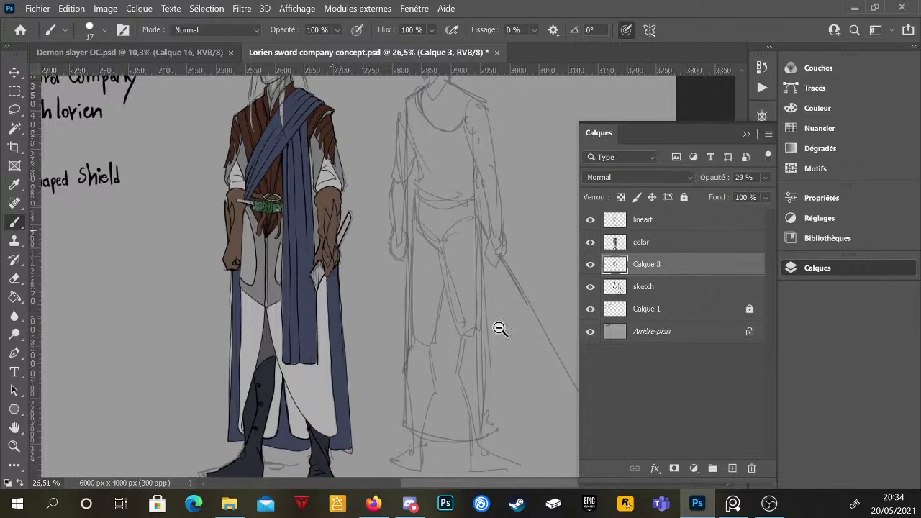
{"action": "scroll", "coordinate": [499, 327], "scroll_direction": "down", "scroll_amount": 2}
{"action": "left_click", "coordinate": [807, 269]}
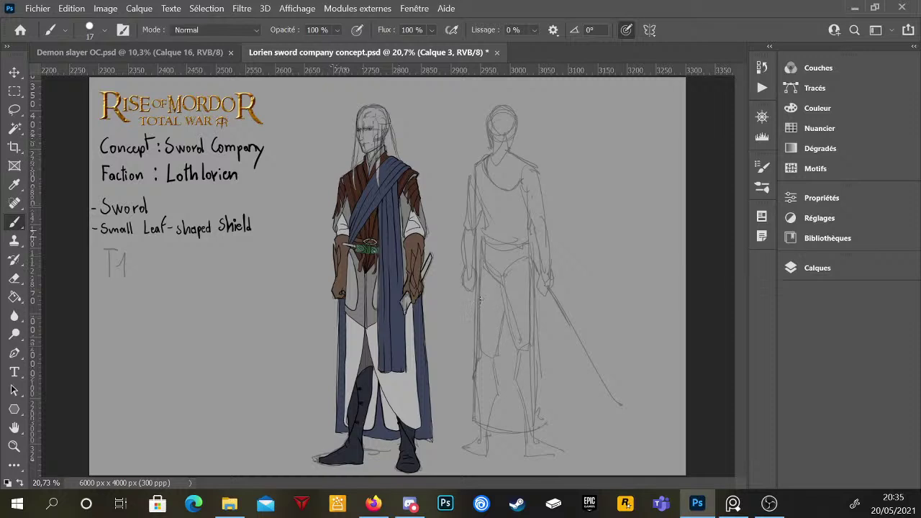
- Erase the overlapping torso and arm lines from the second figure on the sketch and Calque 3 layers
{"action": "key", "text": "e"}
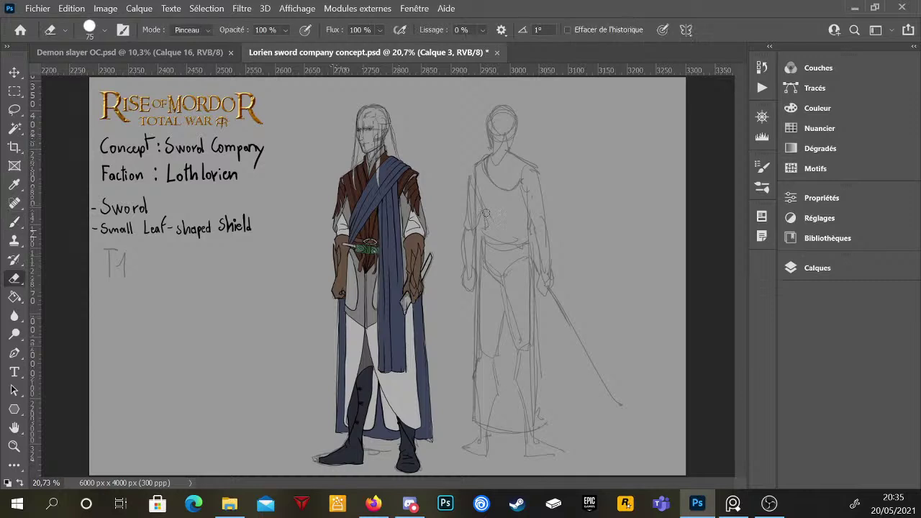
{"action": "left_click", "coordinate": [793, 268]}
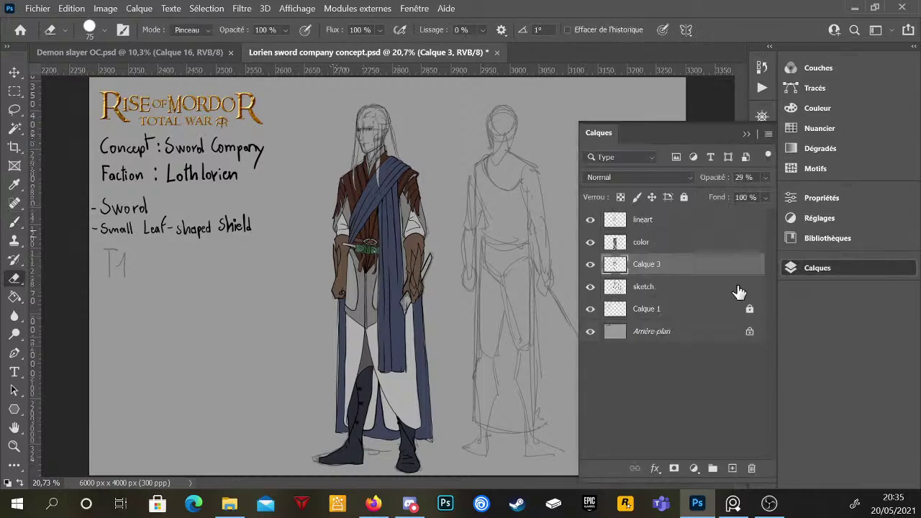
{"action": "left_click", "coordinate": [644, 287]}
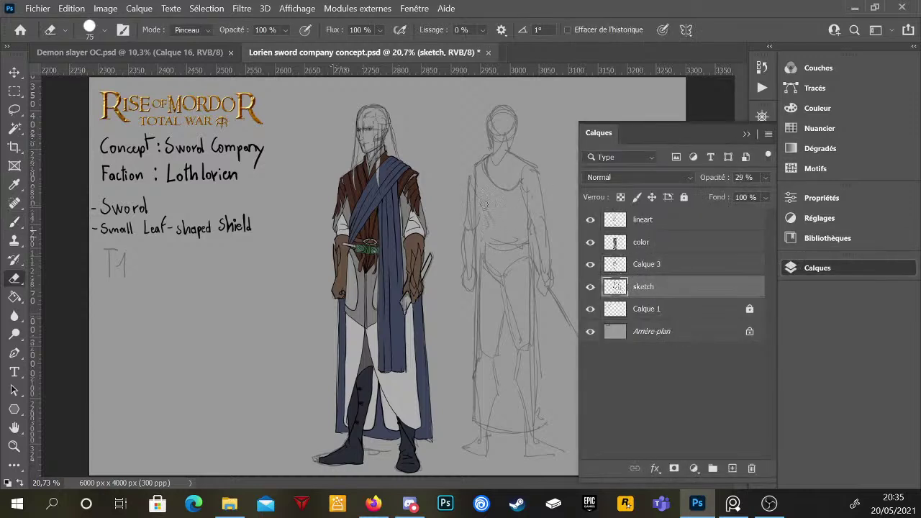
{"action": "left_click", "coordinate": [651, 266]}
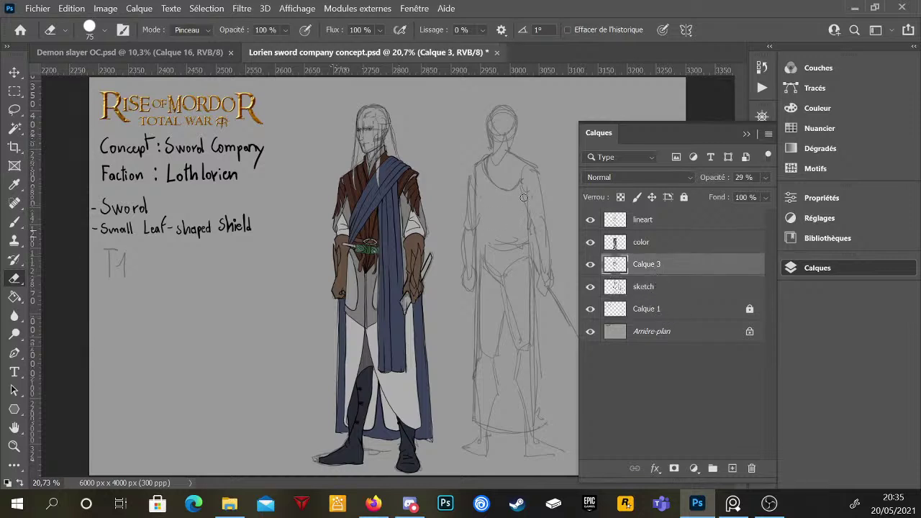
- Sketch a collar around the second figure's neck and a gathered knot at the sword-side end of its neckline on Calque 3
{"action": "key", "text": "b"}
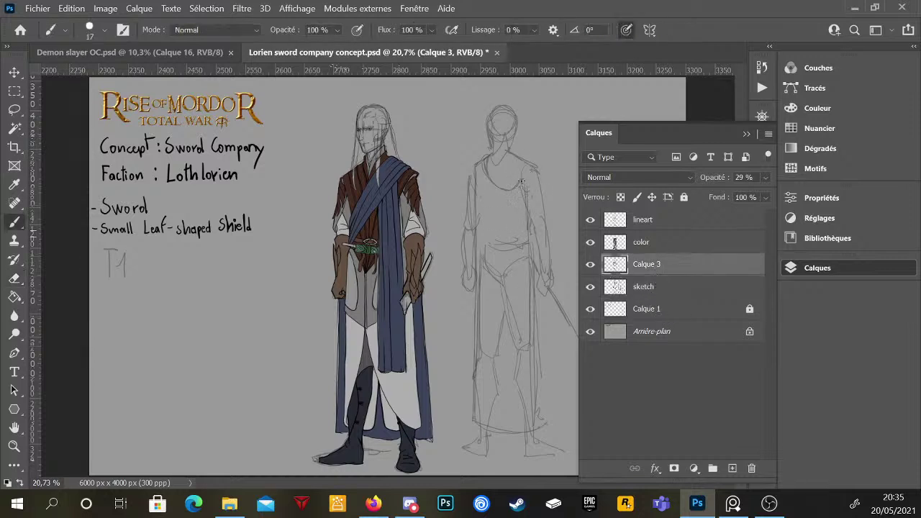
{"action": "scroll", "coordinate": [504, 162], "scroll_direction": "up", "scroll_amount": 3}
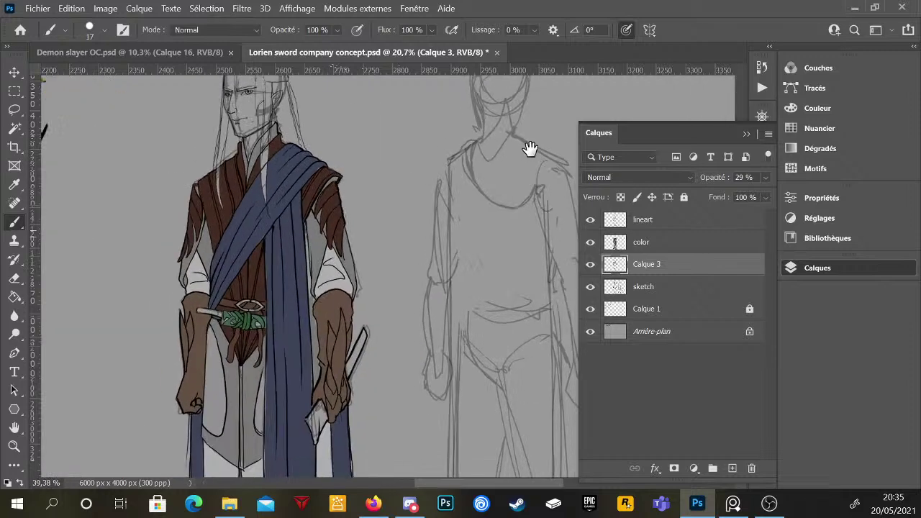
{"action": "mouse_move", "coordinate": [474, 156]}
{"action": "left_mouse_down"}
{"action": "mouse_move", "coordinate": [511, 161]}
{"action": "mouse_move", "coordinate": [488, 147]}
{"action": "mouse_move", "coordinate": [469, 167]}
{"action": "mouse_move", "coordinate": [510, 164]}
{"action": "mouse_move", "coordinate": [471, 171]}
{"action": "left_mouse_up"}
{"action": "left_click_drag", "start_coordinate": [513, 234], "coordinate": [435, 226]}
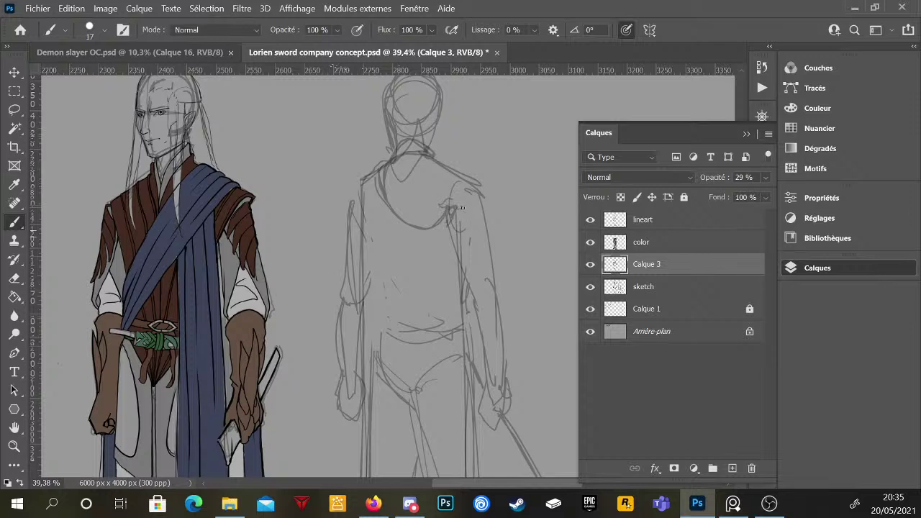
{"action": "key", "text": "e"}
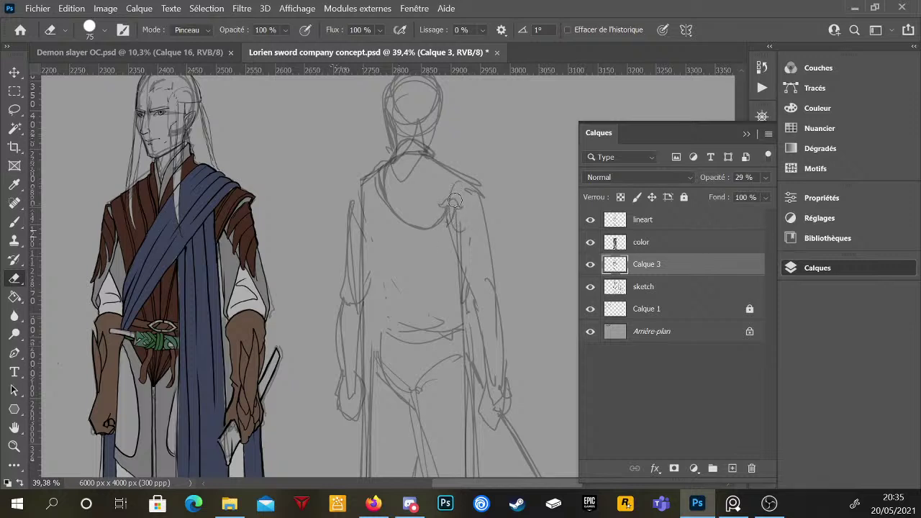
{"action": "key", "text": "b"}
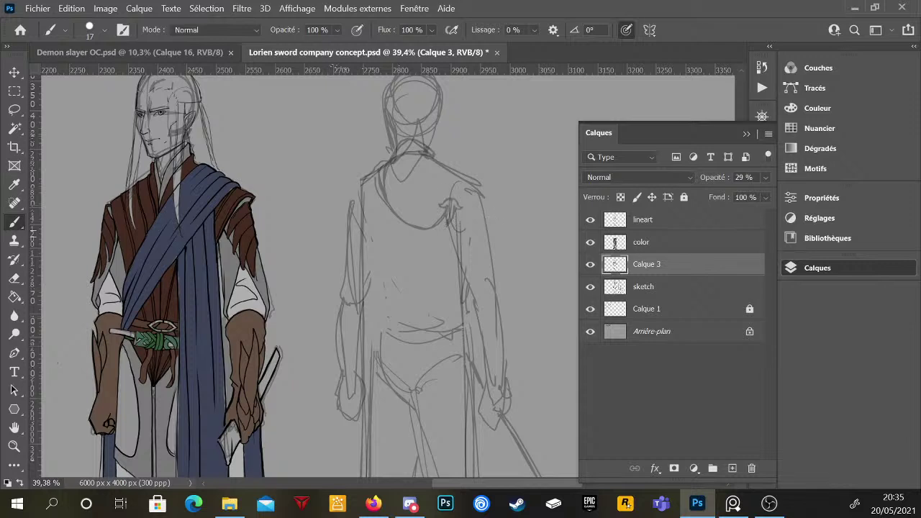
- Sketch long draped fold lines from both shoulders of the second figure, converging above the waist
{"action": "left_click_drag", "start_coordinate": [457, 221], "coordinate": [459, 357]}
{"action": "left_click_drag", "start_coordinate": [366, 185], "coordinate": [376, 238]}
{"action": "scroll", "coordinate": [436, 280], "scroll_direction": "down", "scroll_amount": 3}
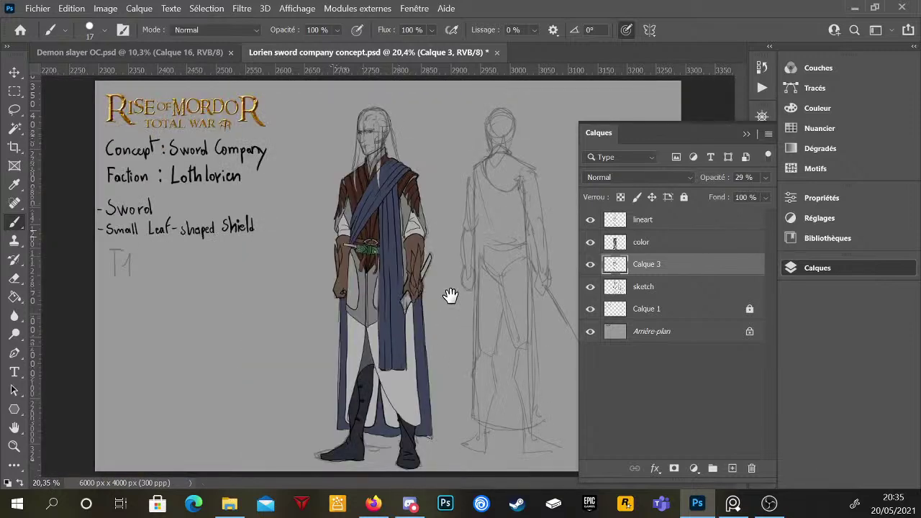
{"action": "left_click", "coordinate": [791, 266]}
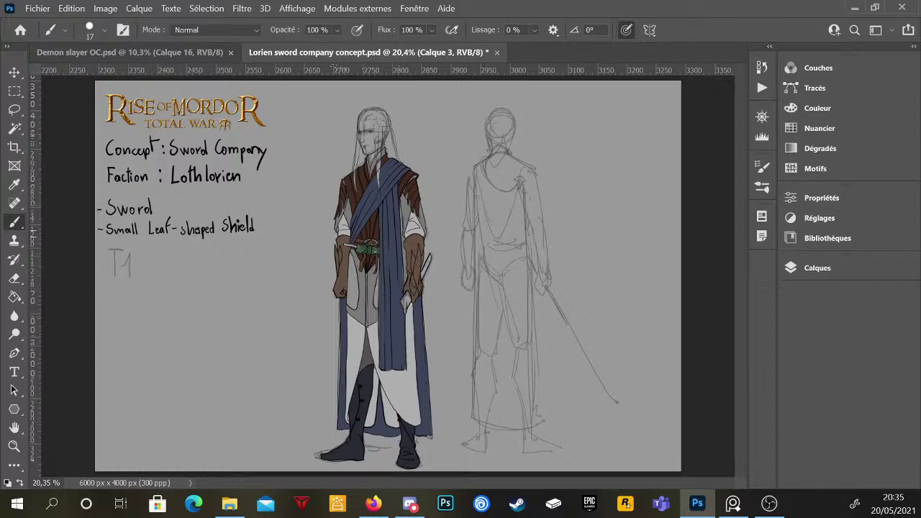
- Sketch long vertical fold lines down the lower garment of the second figure, from hips towards the hem
{"action": "left_click_drag", "start_coordinate": [521, 251], "coordinate": [510, 411]}
{"action": "left_click_drag", "start_coordinate": [520, 223], "coordinate": [519, 409]}
{"action": "left_click_drag", "start_coordinate": [486, 287], "coordinate": [490, 398]}
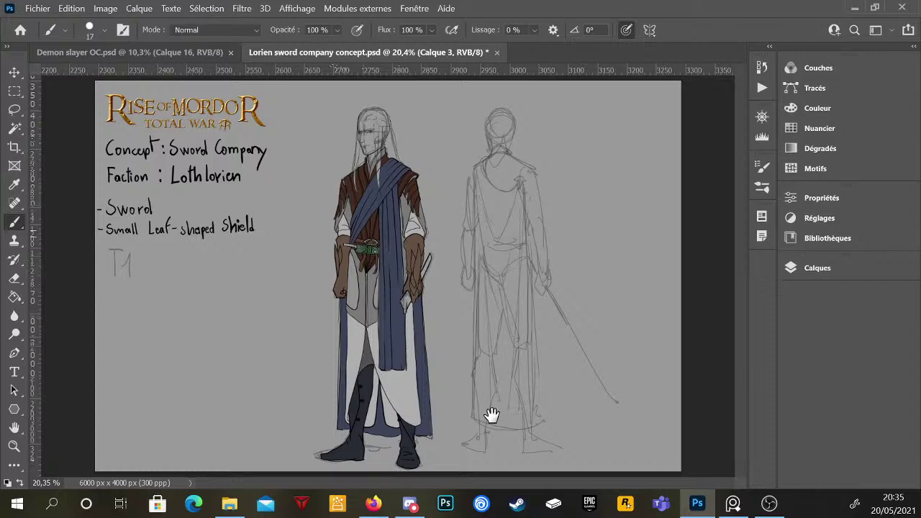
{"action": "mouse_move", "coordinate": [508, 303]}
{"action": "left_mouse_down"}
{"action": "mouse_move", "coordinate": [525, 295]}
{"action": "mouse_move", "coordinate": [527, 312]}
{"action": "mouse_move", "coordinate": [523, 322]}
{"action": "mouse_move", "coordinate": [510, 314]}
{"action": "mouse_move", "coordinate": [518, 295]}
{"action": "mouse_move", "coordinate": [509, 308]}
{"action": "left_mouse_up"}
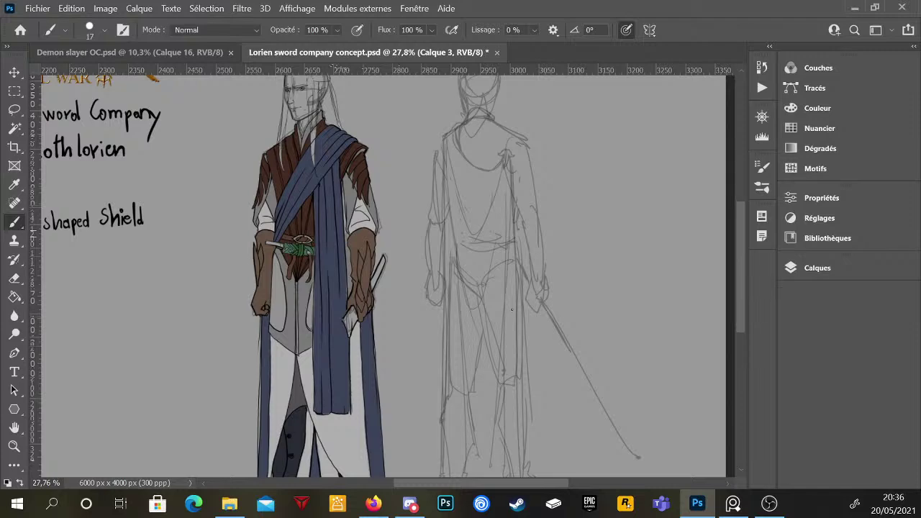
- Define the second figure's shoulder edges by sketching the garment's seam from neck to sword-arm shoulder and around both armholes
{"action": "scroll", "coordinate": [506, 158], "scroll_direction": "up", "scroll_amount": 2}
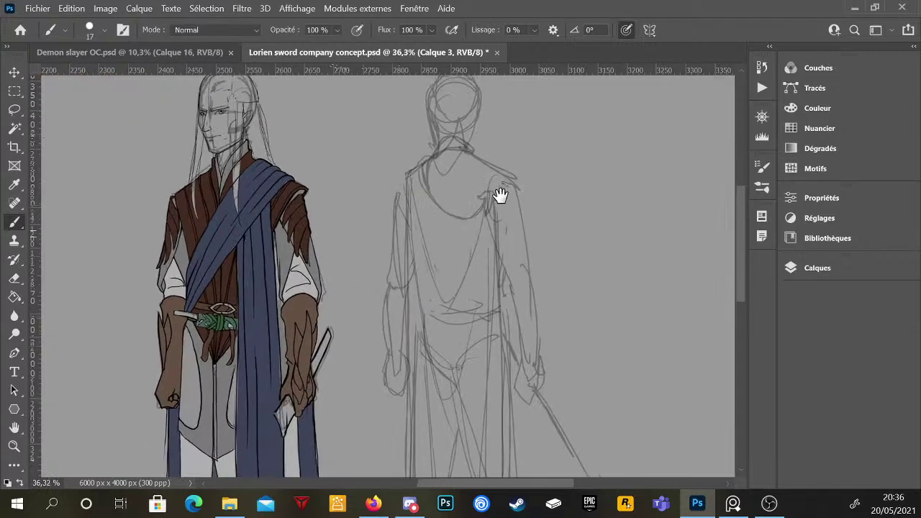
{"action": "scroll", "coordinate": [491, 226], "scroll_direction": "down", "scroll_amount": 3}
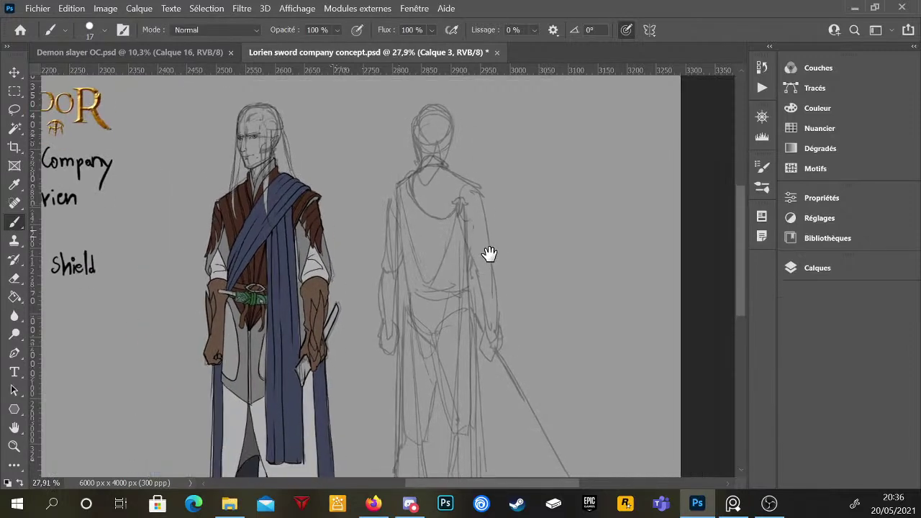
{"action": "scroll", "coordinate": [492, 234], "scroll_direction": "up", "scroll_amount": 2}
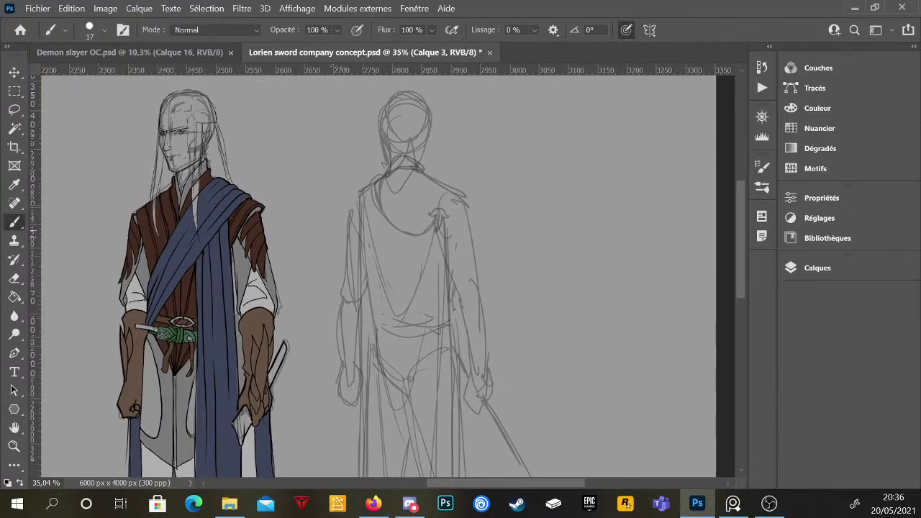
{"action": "left_click_drag", "start_coordinate": [445, 213], "coordinate": [466, 198]}
{"action": "left_click_drag", "start_coordinate": [425, 172], "coordinate": [467, 195]}
{"action": "left_click_drag", "start_coordinate": [477, 266], "coordinate": [451, 253]}
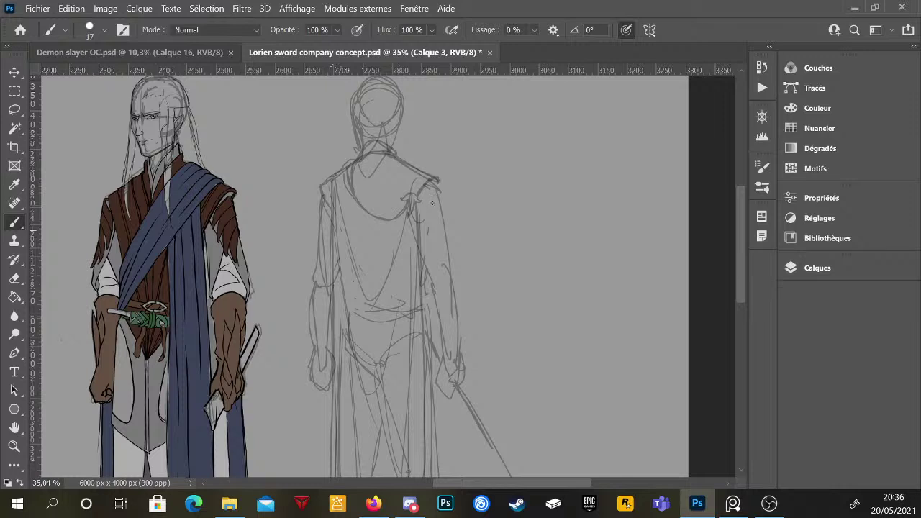
- Sketch a rounded short oversleeve over the second figure's upper sword arm
{"action": "left_click_drag", "start_coordinate": [429, 195], "coordinate": [437, 247]}
{"action": "mouse_move", "coordinate": [435, 186]}
{"action": "left_mouse_down"}
{"action": "mouse_move", "coordinate": [451, 238]}
{"action": "mouse_move", "coordinate": [443, 240]}
{"action": "left_mouse_up"}
{"action": "scroll", "coordinate": [448, 280], "scroll_direction": "down", "scroll_amount": 3}
{"action": "scroll", "coordinate": [528, 188], "scroll_direction": "up", "scroll_amount": 5}
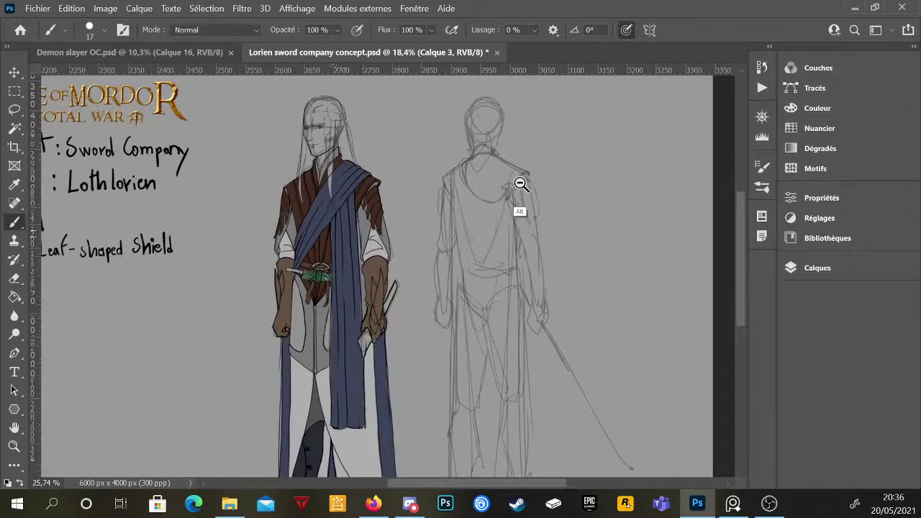
{"action": "scroll", "coordinate": [506, 202], "scroll_direction": "up", "scroll_amount": 2}
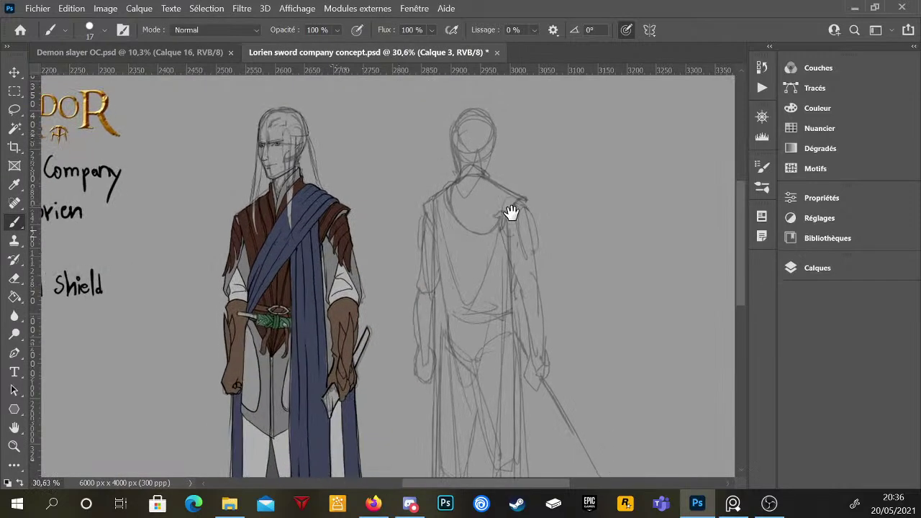
- Add a curved fold line to the shoulder of the coloured figure's brown tunic on the lineart layer and erase its excess
{"action": "left_click", "coordinate": [827, 267]}
{"action": "left_click", "coordinate": [651, 220]}
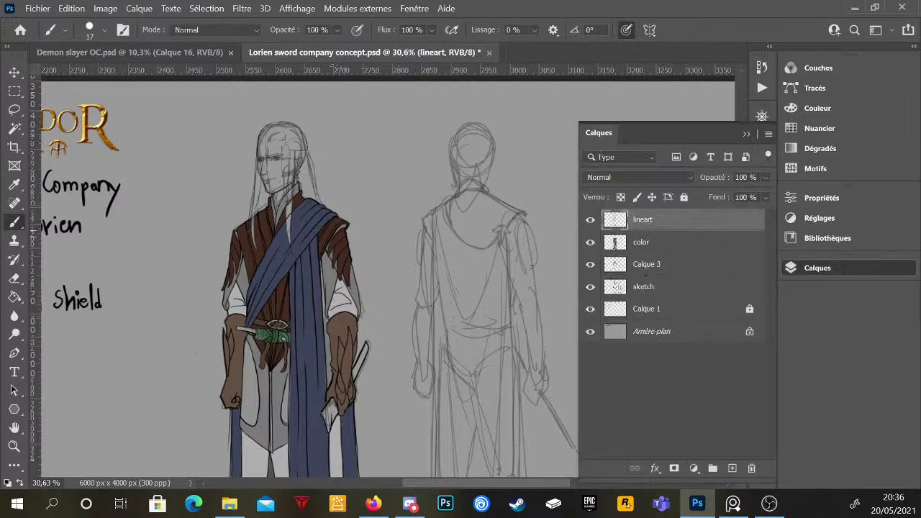
{"action": "scroll", "coordinate": [251, 238], "scroll_direction": "up", "scroll_amount": 5}
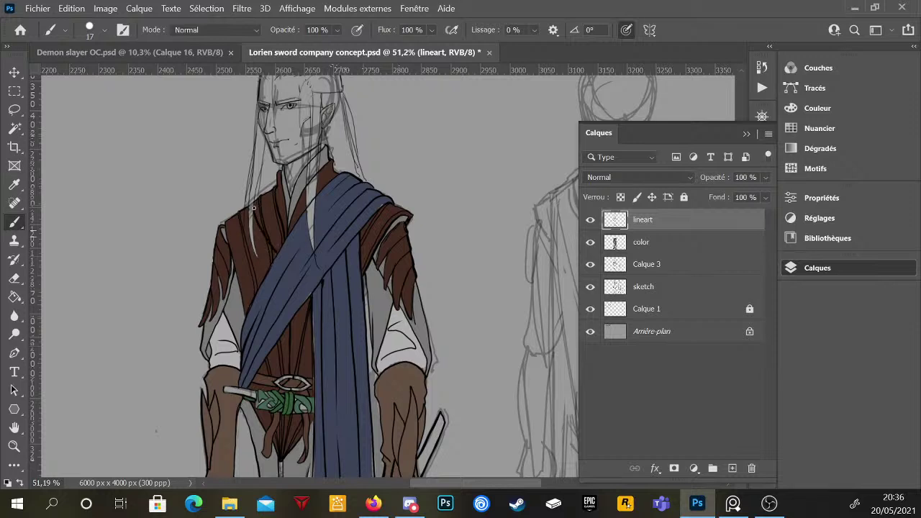
{"action": "left_click_drag", "start_coordinate": [259, 200], "coordinate": [282, 240]}
{"action": "key", "text": "e"}
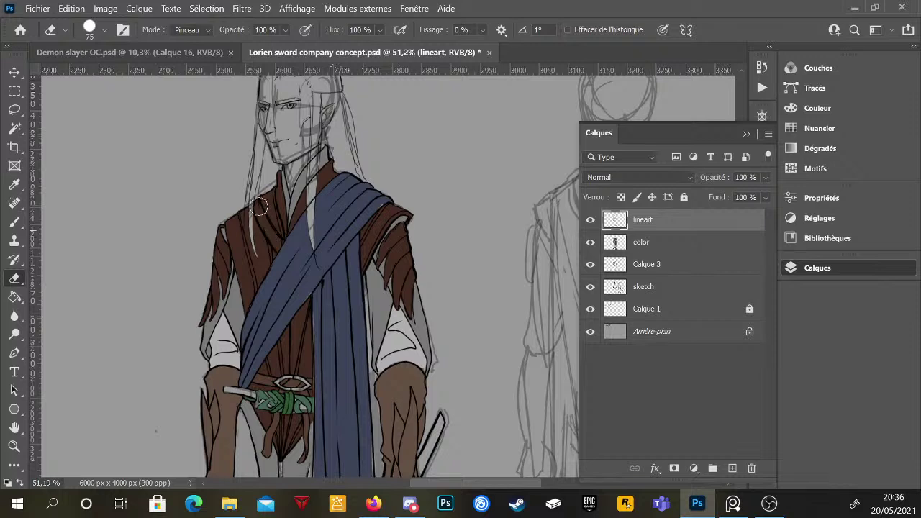
{"action": "mouse_move", "coordinate": [259, 206]}
{"action": "left_mouse_down"}
{"action": "mouse_move", "coordinate": [271, 236]}
{"action": "mouse_move", "coordinate": [262, 219]}
{"action": "left_mouse_up"}
{"action": "key", "text": "b"}
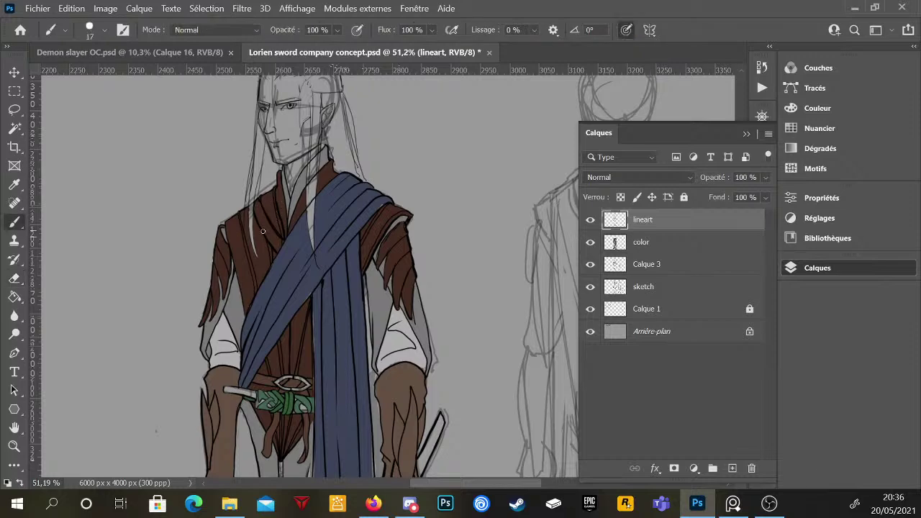
- On Calque 3, sketch an angular patch inside the second figure's neckline with diagonal band edges running behind it from the sword-side shoulder
{"action": "left_click_drag", "start_coordinate": [466, 355], "coordinate": [288, 290]}
{"action": "scroll", "coordinate": [415, 341], "scroll_direction": "down", "scroll_amount": 1}
{"action": "left_click_drag", "start_coordinate": [481, 136], "coordinate": [451, 231]}
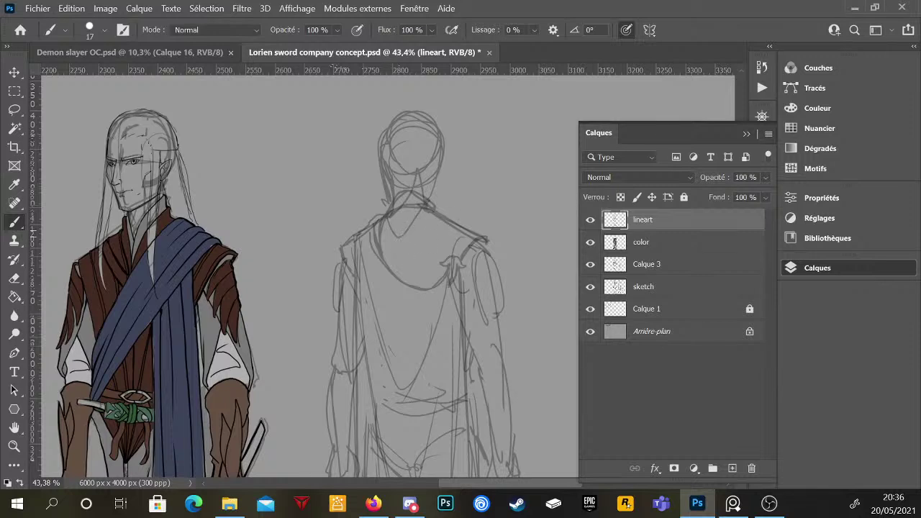
{"action": "left_click_drag", "start_coordinate": [418, 231], "coordinate": [447, 240]}
{"action": "key", "text": "ctrl+z"}
{"action": "left_click", "coordinate": [667, 267]}
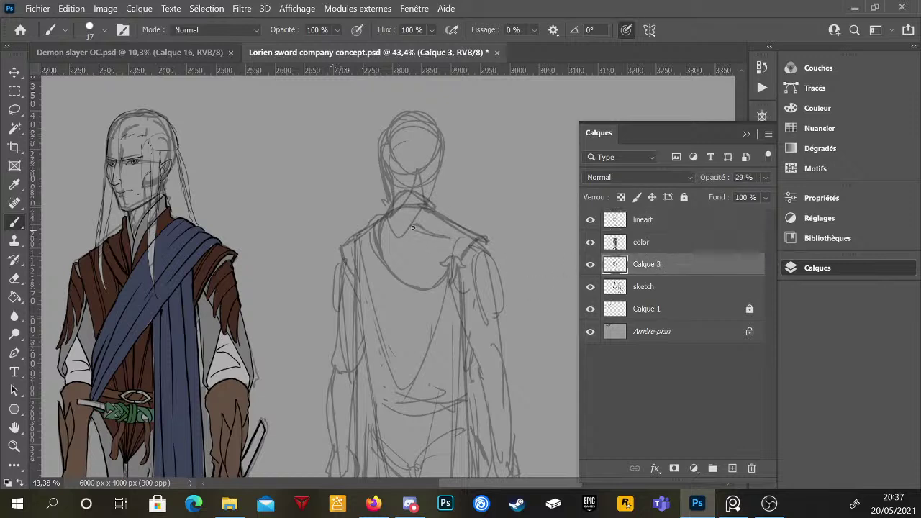
{"action": "mouse_move", "coordinate": [413, 228]}
{"action": "left_mouse_down"}
{"action": "mouse_move", "coordinate": [406, 242]}
{"action": "mouse_move", "coordinate": [418, 270]}
{"action": "mouse_move", "coordinate": [440, 253]}
{"action": "mouse_move", "coordinate": [415, 268]}
{"action": "mouse_move", "coordinate": [401, 242]}
{"action": "mouse_move", "coordinate": [397, 258]}
{"action": "mouse_move", "coordinate": [403, 273]}
{"action": "mouse_move", "coordinate": [430, 274]}
{"action": "left_mouse_up"}
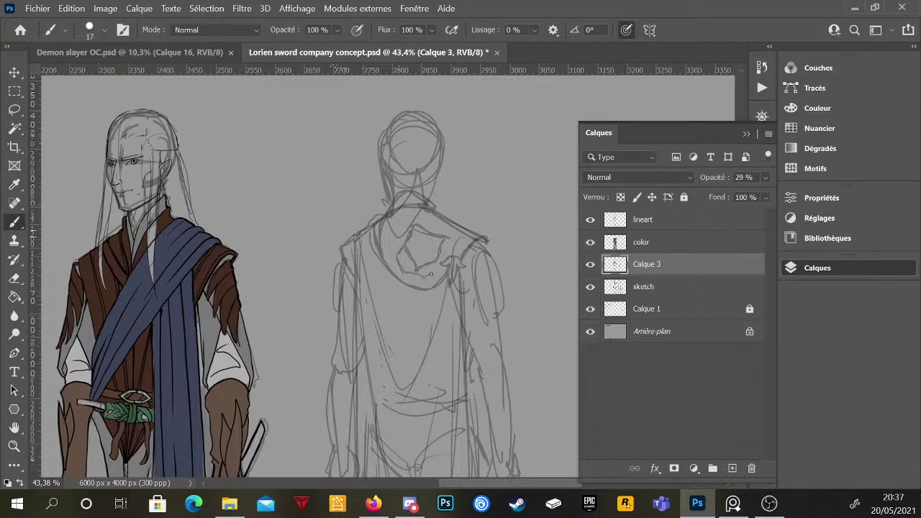
{"action": "left_click_drag", "start_coordinate": [446, 240], "coordinate": [403, 269]}
{"action": "mouse_move", "coordinate": [442, 217]}
{"action": "left_mouse_down"}
{"action": "mouse_move", "coordinate": [427, 231]}
{"action": "mouse_move", "coordinate": [456, 220]}
{"action": "mouse_move", "coordinate": [450, 225]}
{"action": "left_mouse_up"}
{"action": "left_click_drag", "start_coordinate": [410, 272], "coordinate": [404, 278]}
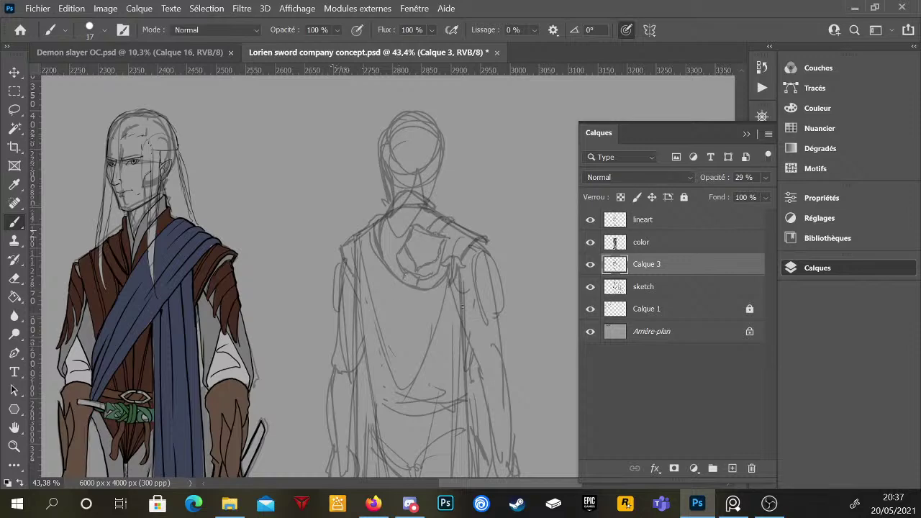
- Examine the second figure's neckline patch up close and against the coloured figure at full view
{"action": "left_click", "coordinate": [427, 263], "text": "alt"}
{"action": "left_click", "coordinate": [462, 278], "text": "alt"}
{"action": "left_click_drag", "start_coordinate": [449, 275], "coordinate": [443, 274]}
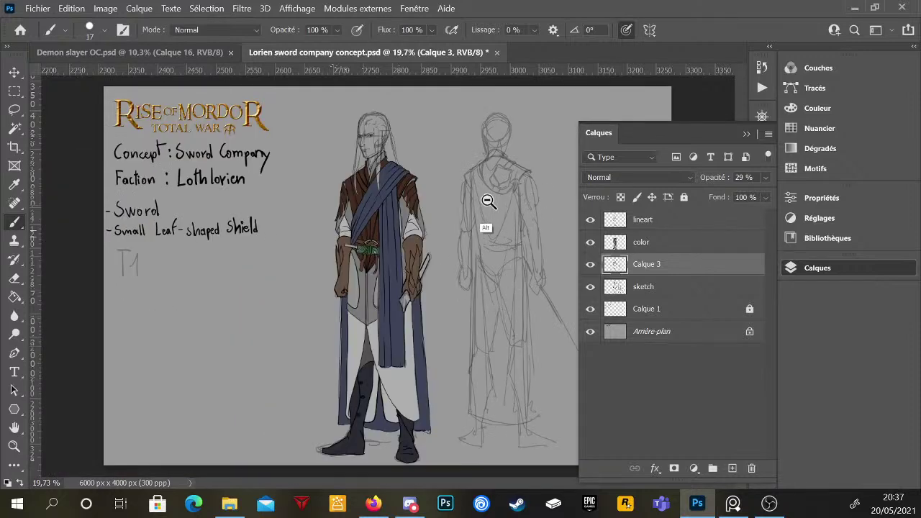
{"action": "left_click_drag", "start_coordinate": [489, 201], "coordinate": [519, 205]}
{"action": "left_click_drag", "start_coordinate": [490, 224], "coordinate": [450, 307]}
{"action": "left_click_drag", "start_coordinate": [458, 260], "coordinate": [433, 250]}
{"action": "left_click_drag", "start_coordinate": [429, 255], "coordinate": [418, 265]}
{"action": "scroll", "coordinate": [400, 280], "scroll_direction": "down", "scroll_amount": 4}
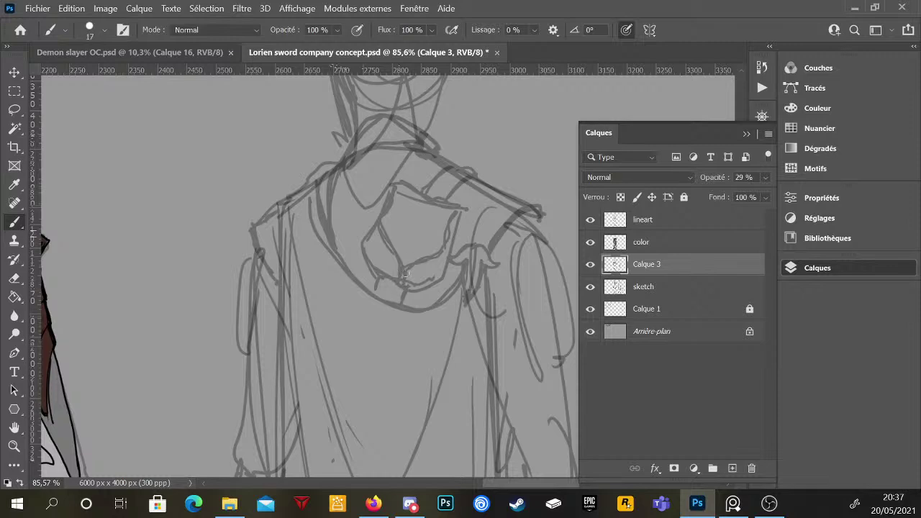
{"action": "left_click_drag", "start_coordinate": [441, 323], "coordinate": [428, 305]}
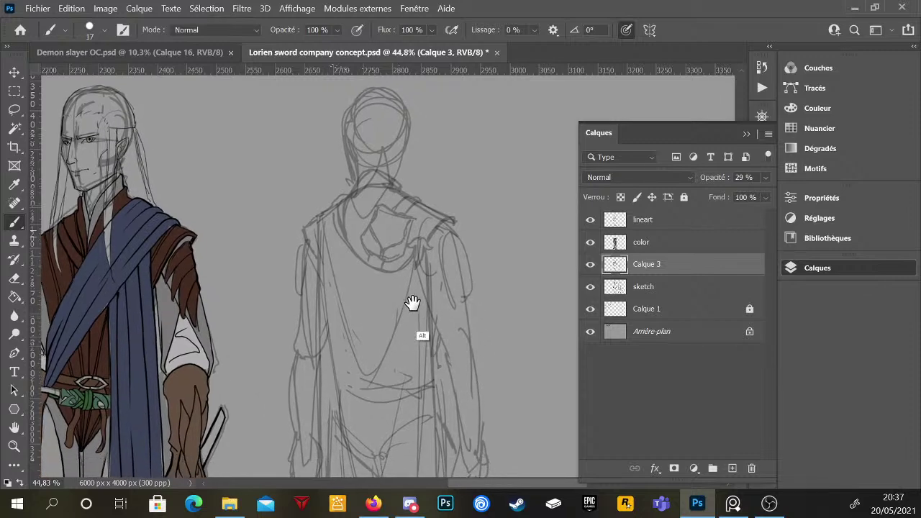
{"action": "scroll", "coordinate": [409, 294], "scroll_direction": "down", "scroll_amount": 3}
{"action": "scroll", "coordinate": [432, 246], "scroll_direction": "up", "scroll_amount": 4}
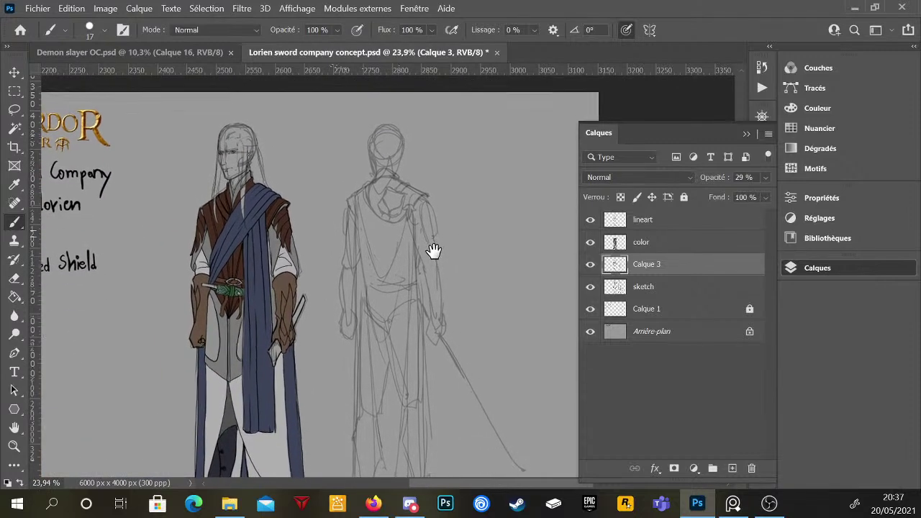
- Erase the angular patch inside the second figure's neckline and sketch continuous diagonal band lines from shoulder to neckline in its place
{"action": "left_click_drag", "start_coordinate": [443, 221], "coordinate": [446, 280]}
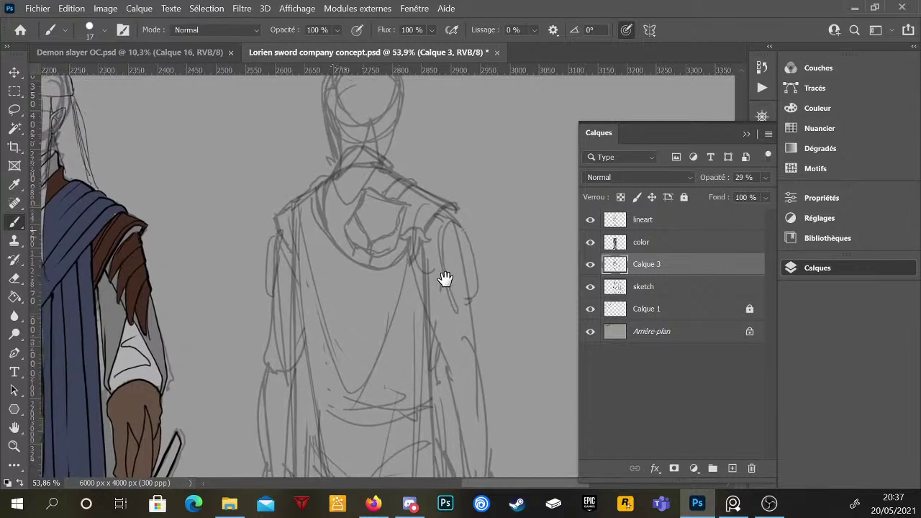
{"action": "key", "text": "e"}
{"action": "mouse_move", "coordinate": [399, 237]}
{"action": "left_mouse_down"}
{"action": "mouse_move", "coordinate": [404, 205]}
{"action": "mouse_move", "coordinate": [382, 252]}
{"action": "mouse_move", "coordinate": [350, 223]}
{"action": "mouse_move", "coordinate": [351, 235]}
{"action": "mouse_move", "coordinate": [373, 192]}
{"action": "mouse_move", "coordinate": [366, 234]}
{"action": "mouse_move", "coordinate": [382, 248]}
{"action": "mouse_move", "coordinate": [384, 203]}
{"action": "mouse_move", "coordinate": [396, 227]}
{"action": "mouse_move", "coordinate": [374, 250]}
{"action": "left_mouse_up"}
{"action": "key", "text": "b"}
{"action": "mouse_move", "coordinate": [400, 194]}
{"action": "left_mouse_down"}
{"action": "mouse_move", "coordinate": [371, 260]}
{"action": "mouse_move", "coordinate": [353, 255]}
{"action": "mouse_move", "coordinate": [385, 192]}
{"action": "left_mouse_up"}
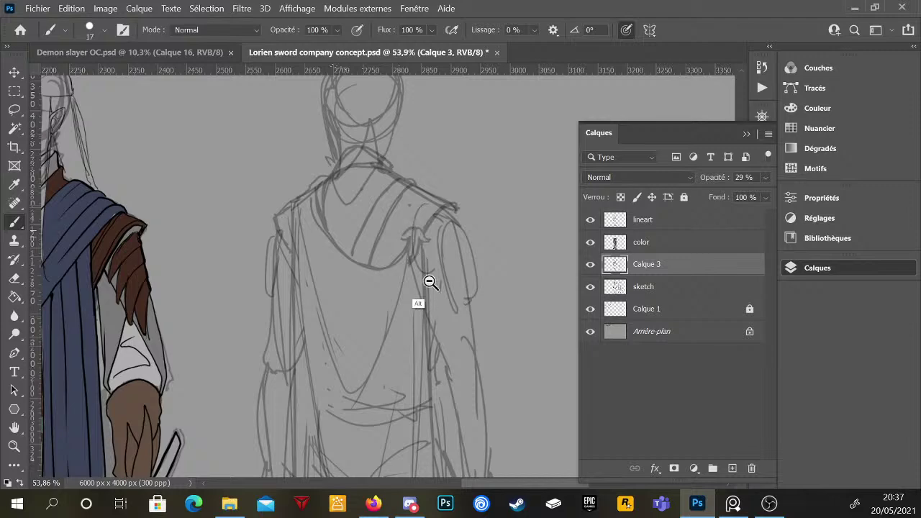
- On the lineart layer, draw a rounded drape across the coloured figure's chest beside the blue sash and erase the tunic lines inside it
{"action": "left_click_drag", "start_coordinate": [430, 281], "coordinate": [382, 229]}
{"action": "scroll", "coordinate": [399, 179], "scroll_direction": "up", "scroll_amount": 5}
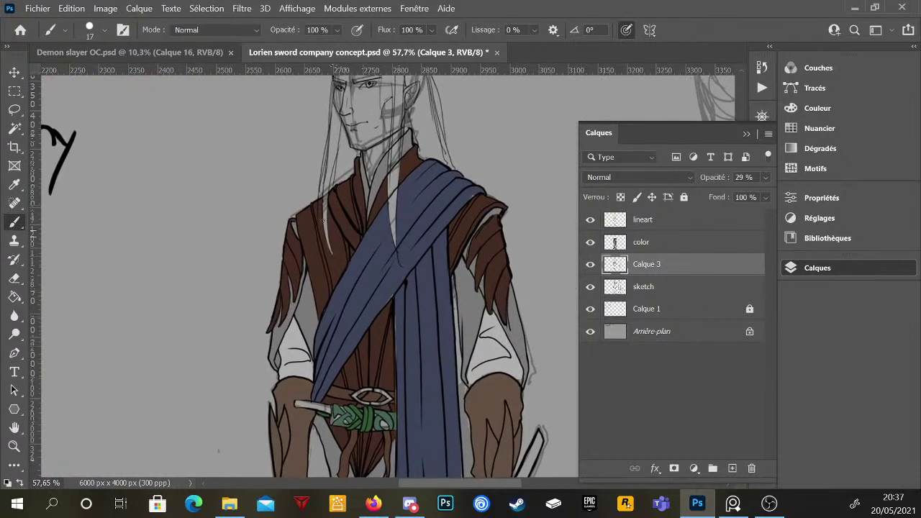
{"action": "left_click", "coordinate": [651, 222]}
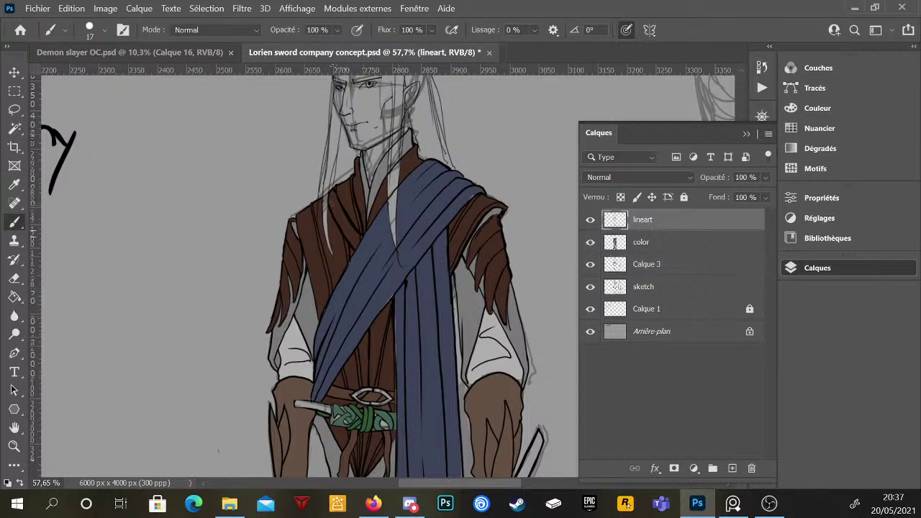
{"action": "mouse_move", "coordinate": [333, 200]}
{"action": "left_mouse_down"}
{"action": "mouse_move", "coordinate": [310, 228]}
{"action": "mouse_move", "coordinate": [353, 214]}
{"action": "mouse_move", "coordinate": [308, 243]}
{"action": "mouse_move", "coordinate": [344, 267]}
{"action": "mouse_move", "coordinate": [365, 220]}
{"action": "mouse_move", "coordinate": [353, 214]}
{"action": "left_mouse_up"}
{"action": "key", "text": "e"}
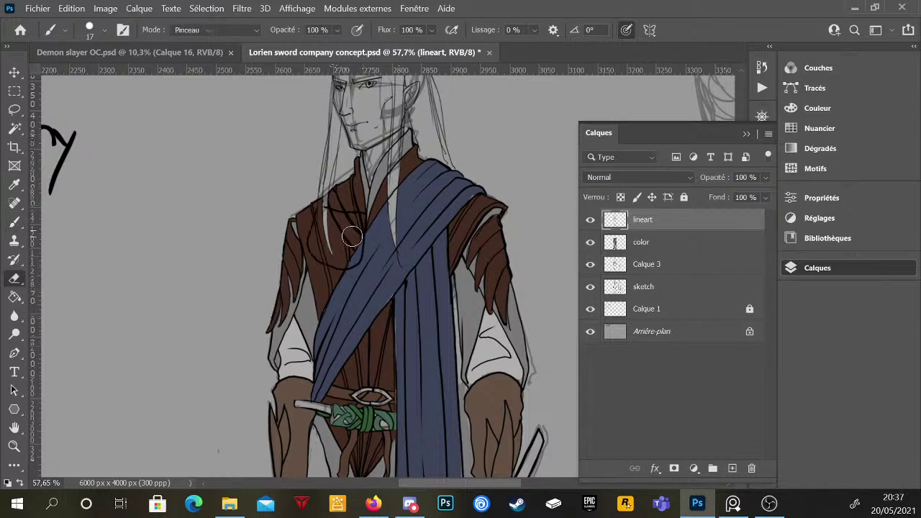
{"action": "mouse_move", "coordinate": [359, 220]}
{"action": "left_mouse_down"}
{"action": "mouse_move", "coordinate": [358, 255]}
{"action": "mouse_move", "coordinate": [346, 264]}
{"action": "mouse_move", "coordinate": [324, 257]}
{"action": "mouse_move", "coordinate": [320, 217]}
{"action": "mouse_move", "coordinate": [356, 217]}
{"action": "mouse_move", "coordinate": [340, 230]}
{"action": "left_mouse_up"}
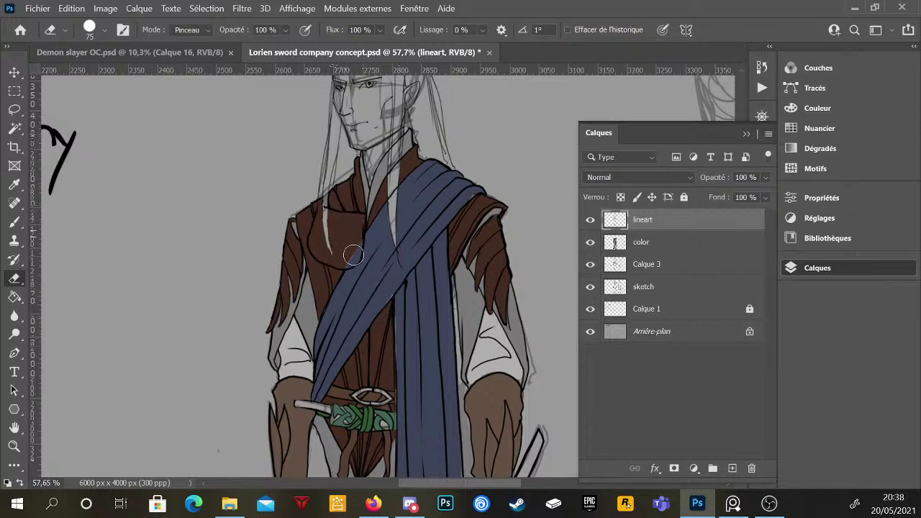
- Draw a pointed inner fold line inside the coloured figure's rounded chest drape and refine it near the shoulder
{"action": "key", "text": "b"}
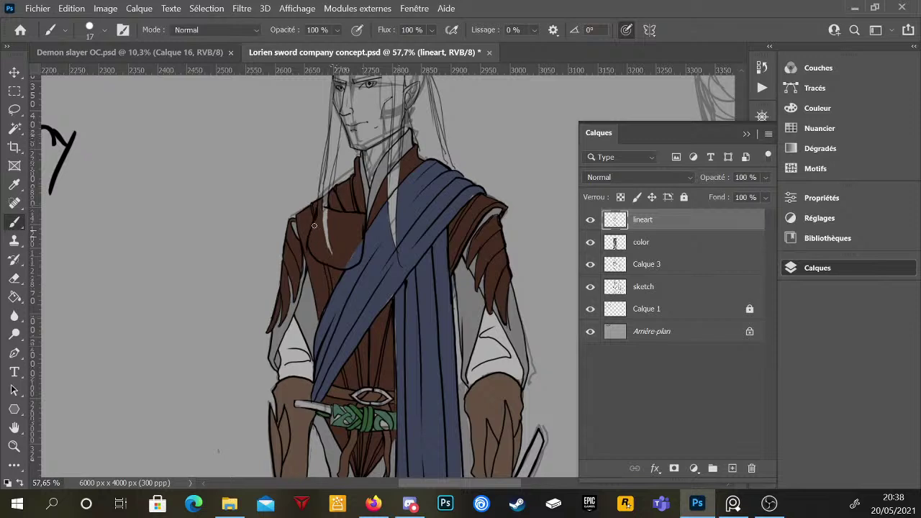
{"action": "left_click_drag", "start_coordinate": [315, 238], "coordinate": [333, 260]}
{"action": "left_click_drag", "start_coordinate": [472, 345], "coordinate": [458, 334]}
{"action": "left_click_drag", "start_coordinate": [382, 284], "coordinate": [403, 277]}
{"action": "scroll", "coordinate": [399, 272], "scroll_direction": "up", "scroll_amount": 1}
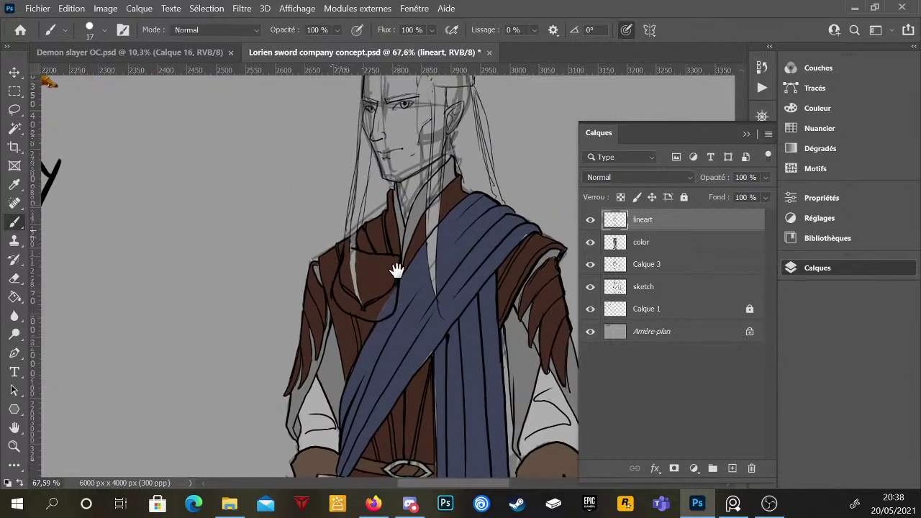
{"action": "scroll", "coordinate": [359, 247], "scroll_direction": "up", "scroll_amount": 3}
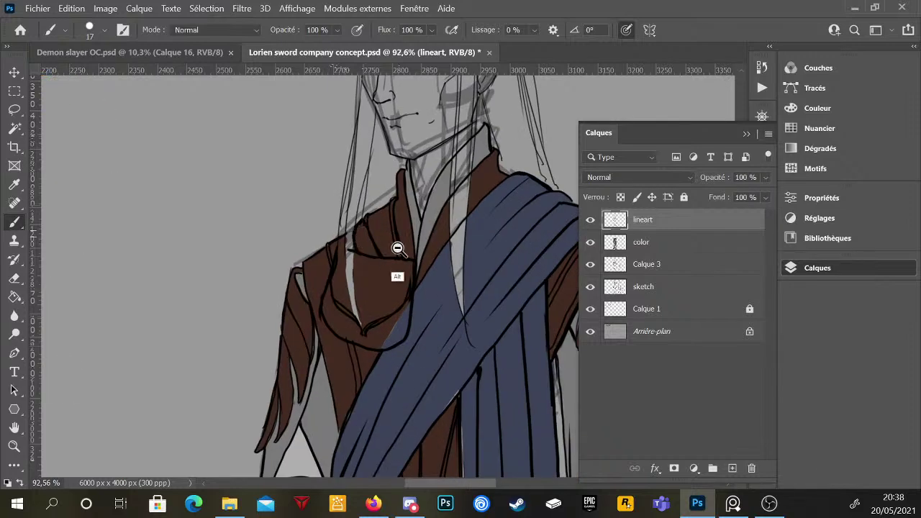
{"action": "scroll", "coordinate": [401, 246], "scroll_direction": "down", "scroll_amount": 4}
{"action": "scroll", "coordinate": [432, 288], "scroll_direction": "up", "scroll_amount": 5}
{"action": "scroll", "coordinate": [383, 248], "scroll_direction": "down", "scroll_amount": 4}
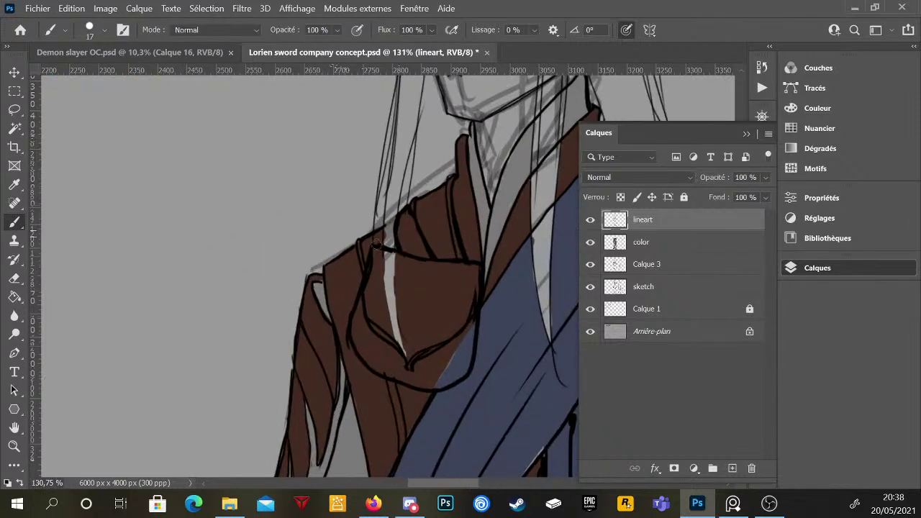
{"action": "left_click_drag", "start_coordinate": [438, 323], "coordinate": [385, 283]}
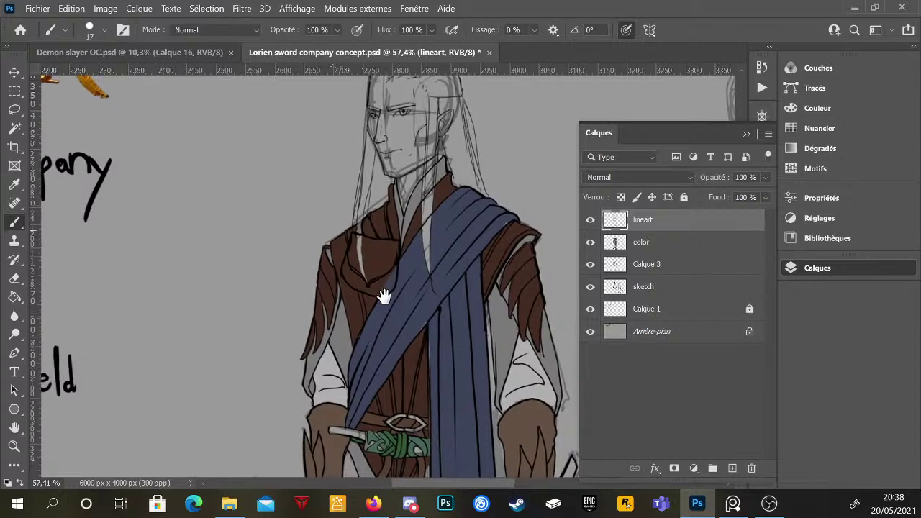
- Examine the coloured figure's chest drape at full view and compare it with the second figure's garment
{"action": "left_click_drag", "start_coordinate": [432, 306], "coordinate": [411, 266]}
{"action": "scroll", "coordinate": [450, 292], "scroll_direction": "down", "scroll_amount": 2}
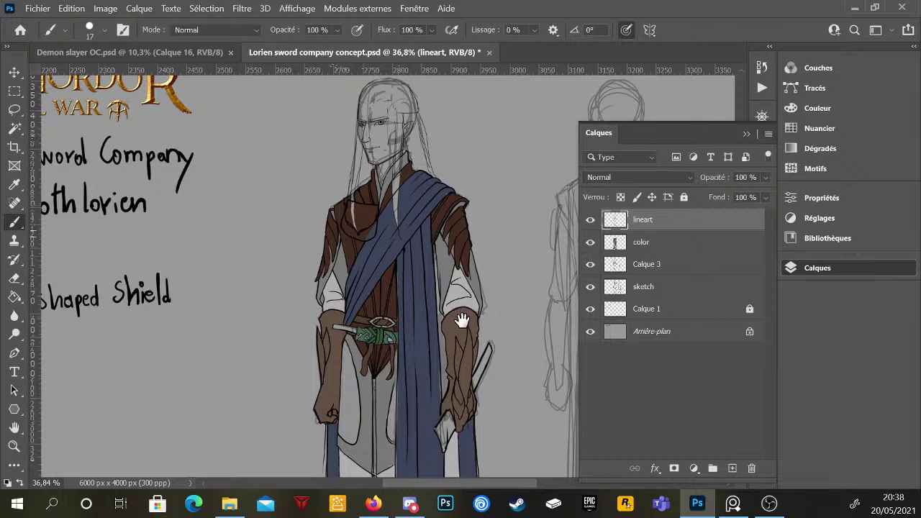
{"action": "scroll", "coordinate": [461, 273], "scroll_direction": "down", "scroll_amount": 1}
{"action": "scroll", "coordinate": [461, 270], "scroll_direction": "down", "scroll_amount": 1}
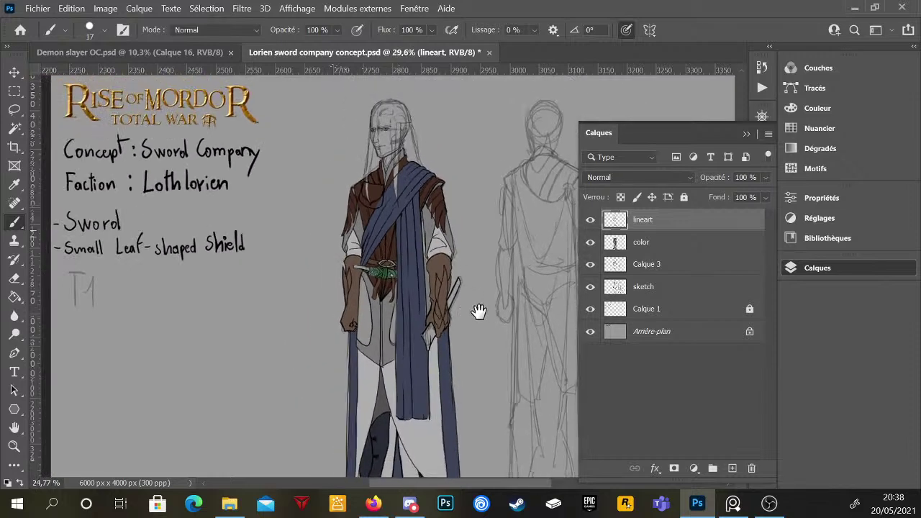
{"action": "left_click_drag", "start_coordinate": [479, 313], "coordinate": [456, 280]}
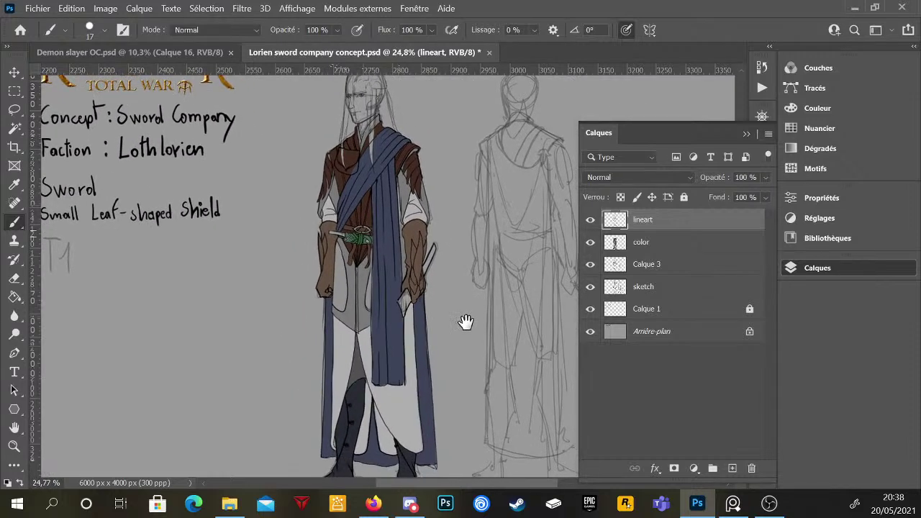
{"action": "scroll", "coordinate": [425, 288], "scroll_direction": "down", "scroll_amount": 1}
{"action": "scroll", "coordinate": [446, 299], "scroll_direction": "down", "scroll_amount": 1}
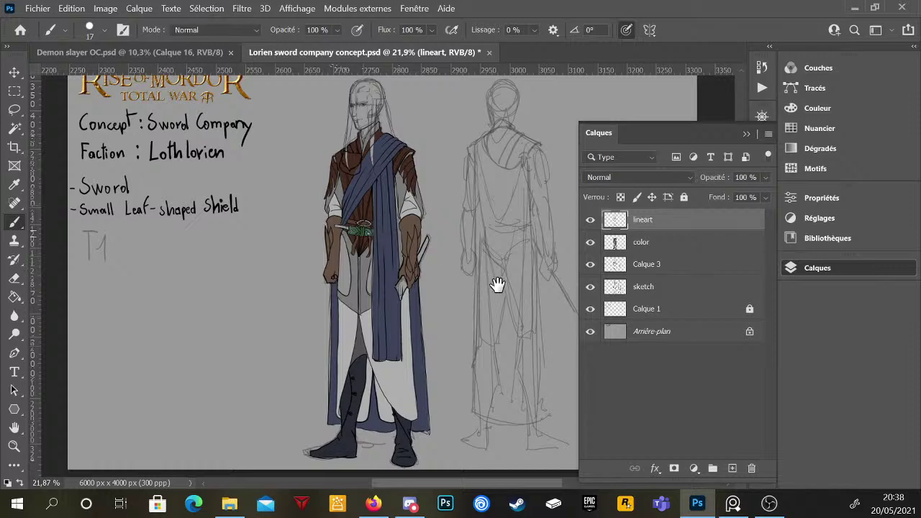
{"action": "scroll", "coordinate": [512, 169], "scroll_direction": "up", "scroll_amount": 2}
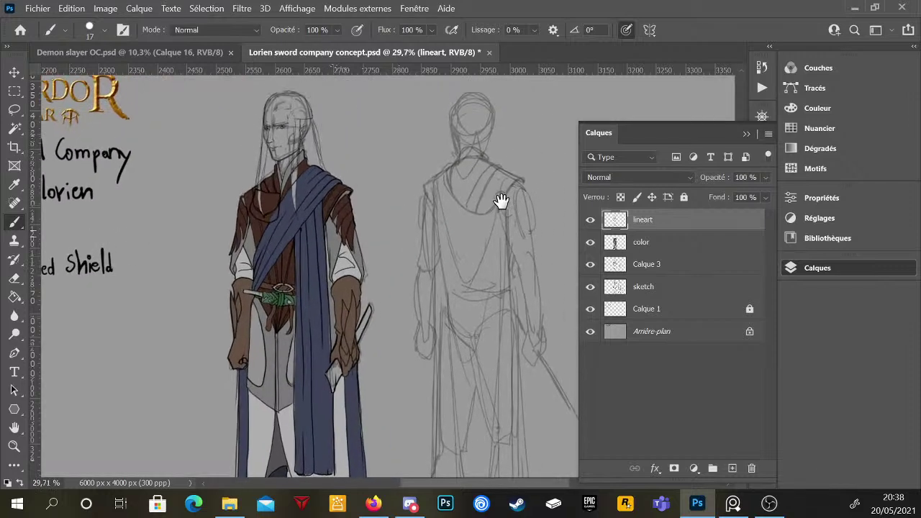
{"action": "left_click_drag", "start_coordinate": [489, 298], "coordinate": [462, 178]}
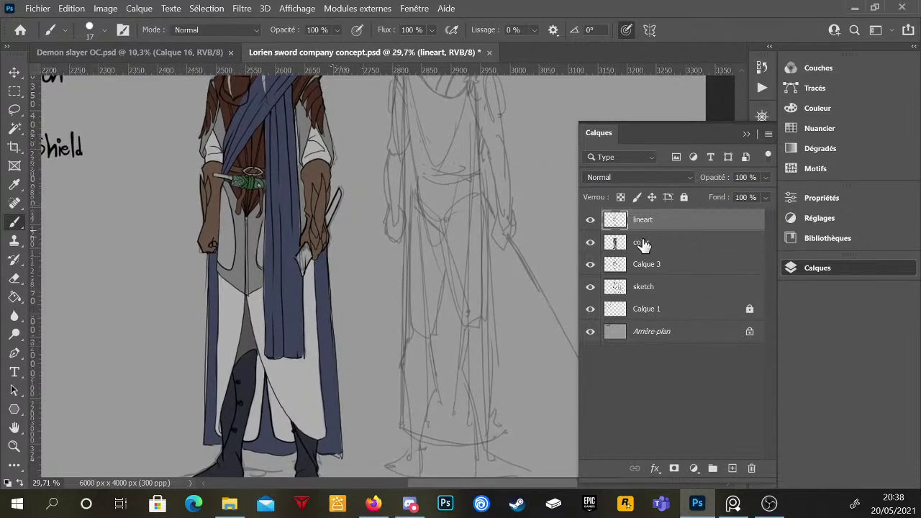
- On Calque 3, sketch over the long outer edge of the second figure's cloak on the side away from the sword
{"action": "left_click", "coordinate": [616, 263]}
{"action": "left_click_drag", "start_coordinate": [498, 207], "coordinate": [480, 318]}
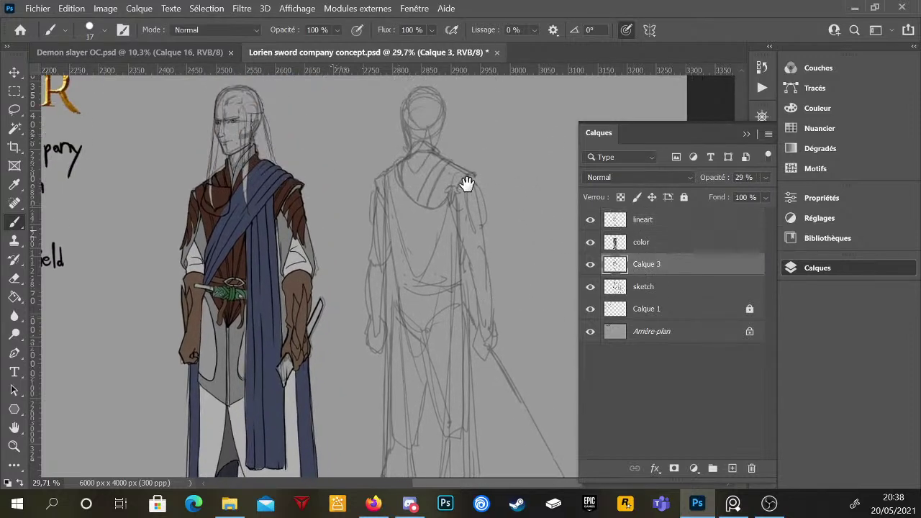
{"action": "left_click_drag", "start_coordinate": [466, 174], "coordinate": [448, 213]}
{"action": "scroll", "coordinate": [446, 226], "scroll_direction": "up", "scroll_amount": 7}
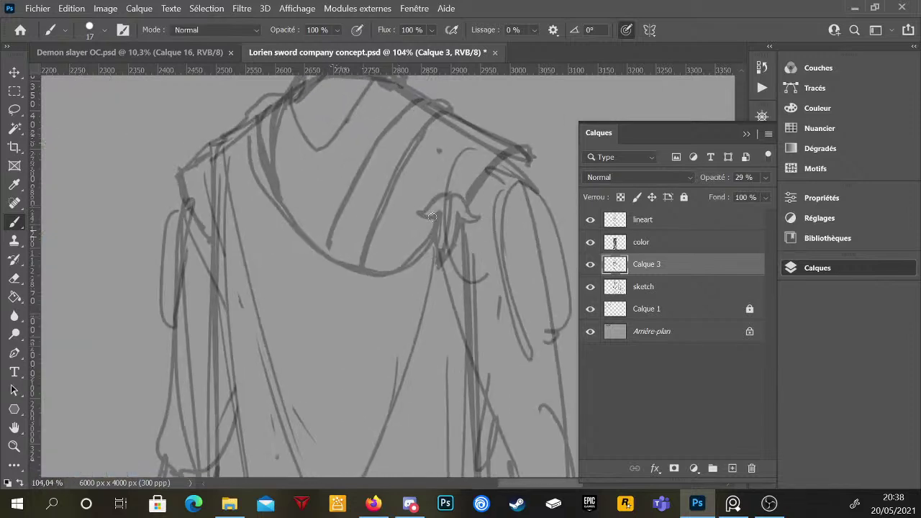
{"action": "scroll", "coordinate": [431, 216], "scroll_direction": "down", "scroll_amount": 2}
{"action": "scroll", "coordinate": [460, 250], "scroll_direction": "down", "scroll_amount": 2}
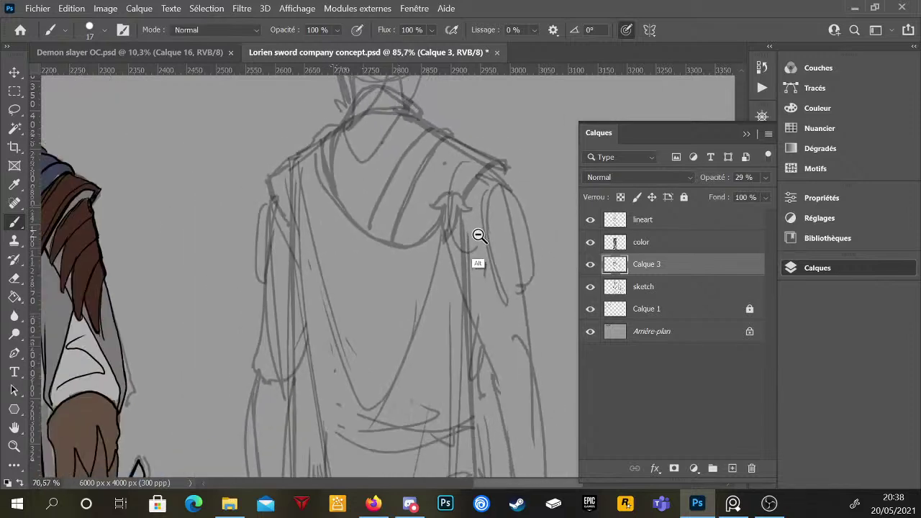
{"action": "scroll", "coordinate": [443, 195], "scroll_direction": "down", "scroll_amount": 6}
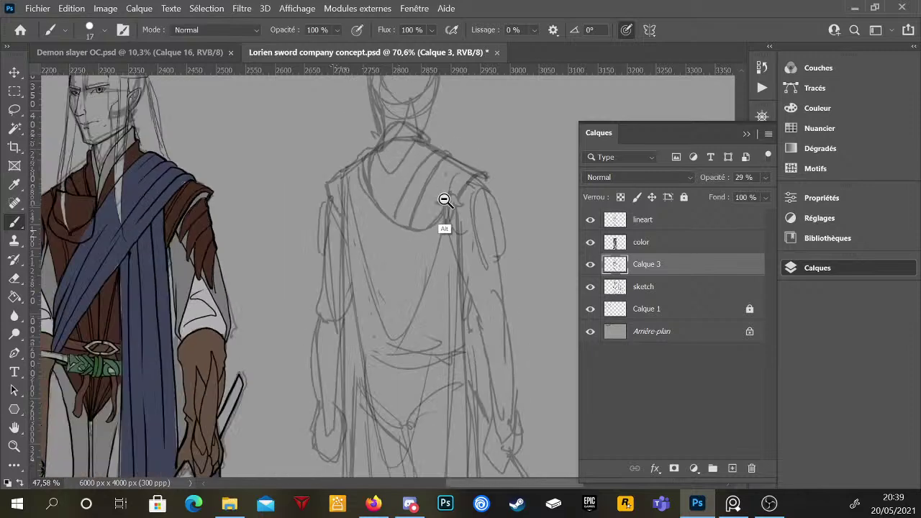
{"action": "left_click_drag", "start_coordinate": [466, 249], "coordinate": [441, 226]}
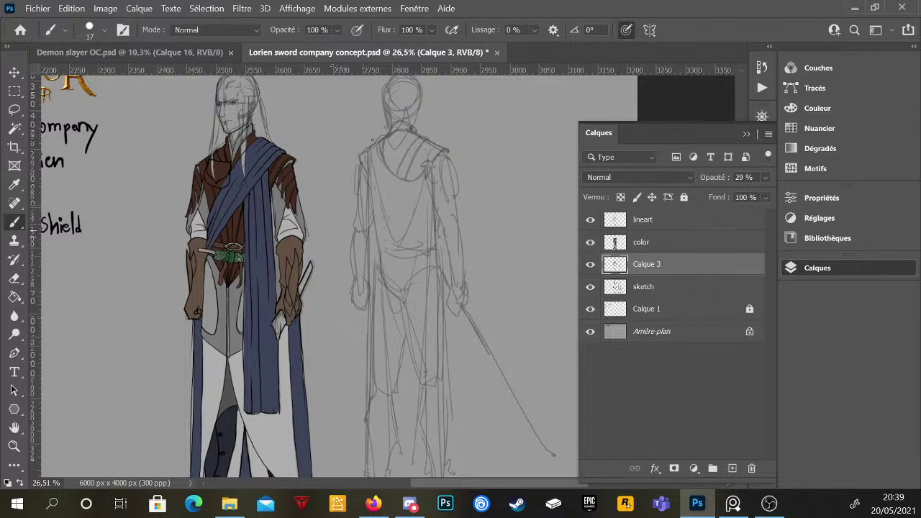
{"action": "left_click_drag", "start_coordinate": [456, 251], "coordinate": [438, 192]}
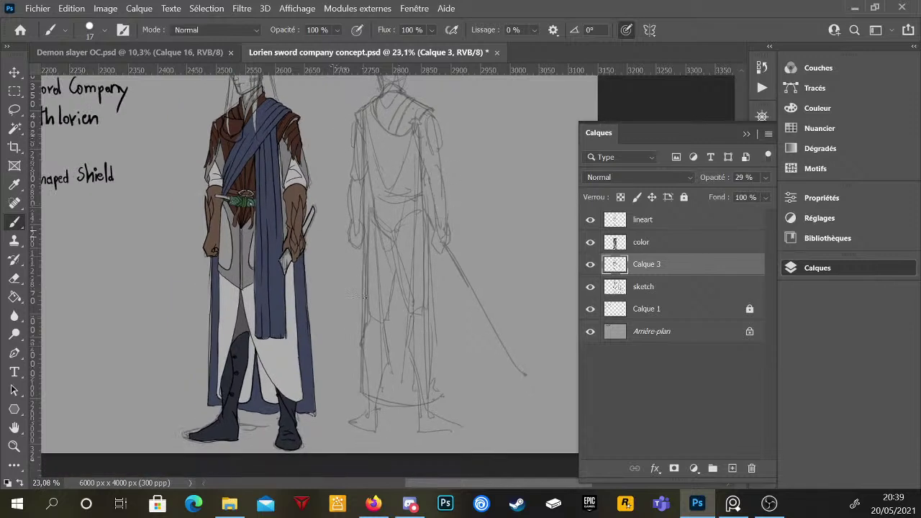
{"action": "left_click_drag", "start_coordinate": [364, 297], "coordinate": [365, 376]}
{"action": "left_click_drag", "start_coordinate": [438, 216], "coordinate": [417, 257]}
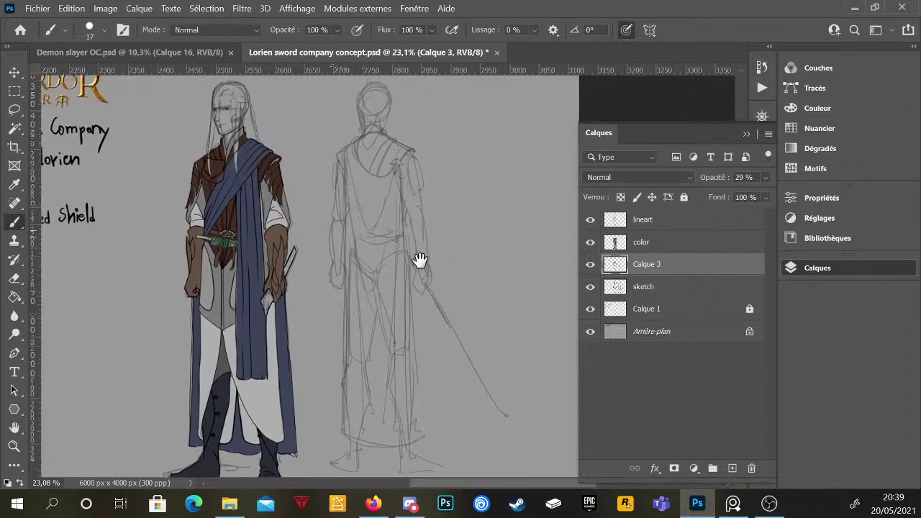
- Sketch a sleeve cuff at the second figure's sword-arm elbow and bracer outlines along both forearms down to the wrists
{"action": "scroll", "coordinate": [424, 207], "scroll_direction": "up", "scroll_amount": 3}
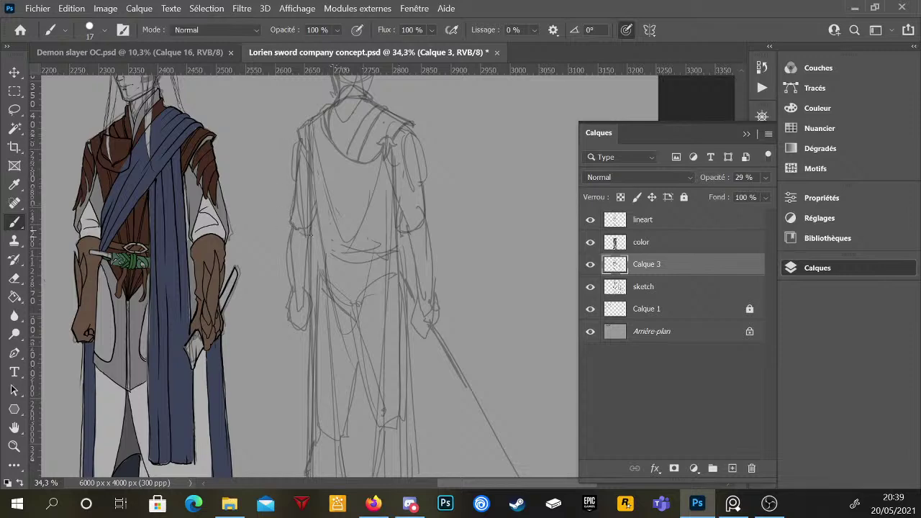
{"action": "scroll", "coordinate": [442, 291], "scroll_direction": "down", "scroll_amount": 2}
{"action": "scroll", "coordinate": [424, 259], "scroll_direction": "up", "scroll_amount": 3}
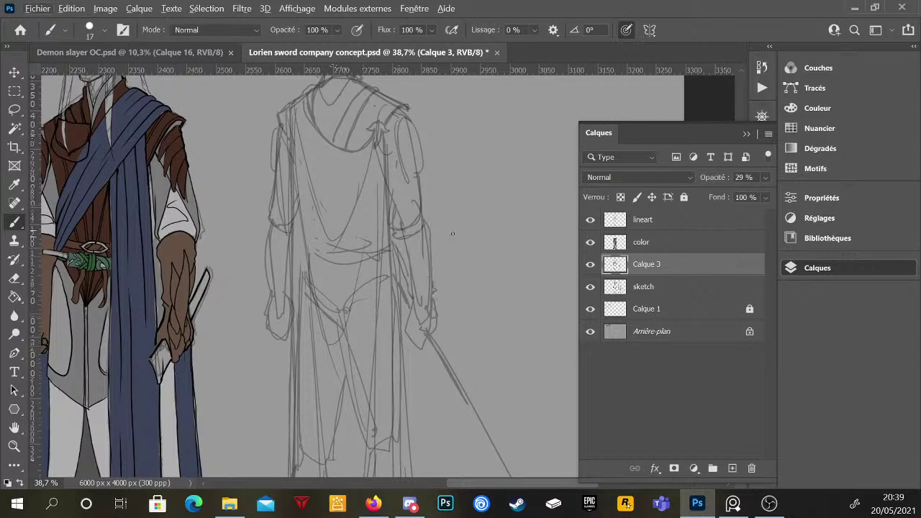
{"action": "left_click_drag", "start_coordinate": [426, 222], "coordinate": [431, 292]}
{"action": "left_click_drag", "start_coordinate": [269, 227], "coordinate": [267, 288]}
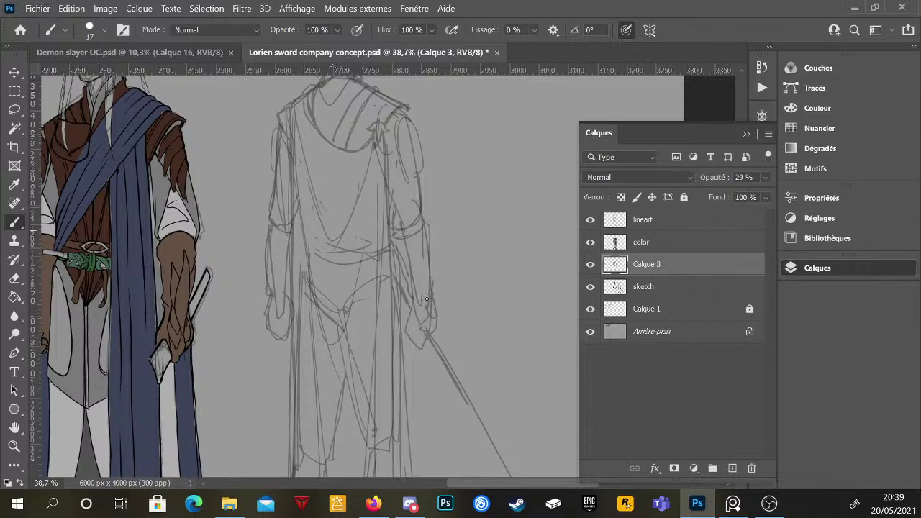
{"action": "left_click_drag", "start_coordinate": [427, 305], "coordinate": [416, 309]}
{"action": "left_click_drag", "start_coordinate": [439, 322], "coordinate": [441, 293]}
- Sketch a curved drape fold hanging below the second figure's neckline across the upper back
{"action": "scroll", "coordinate": [435, 293], "scroll_direction": "down", "scroll_amount": 2}
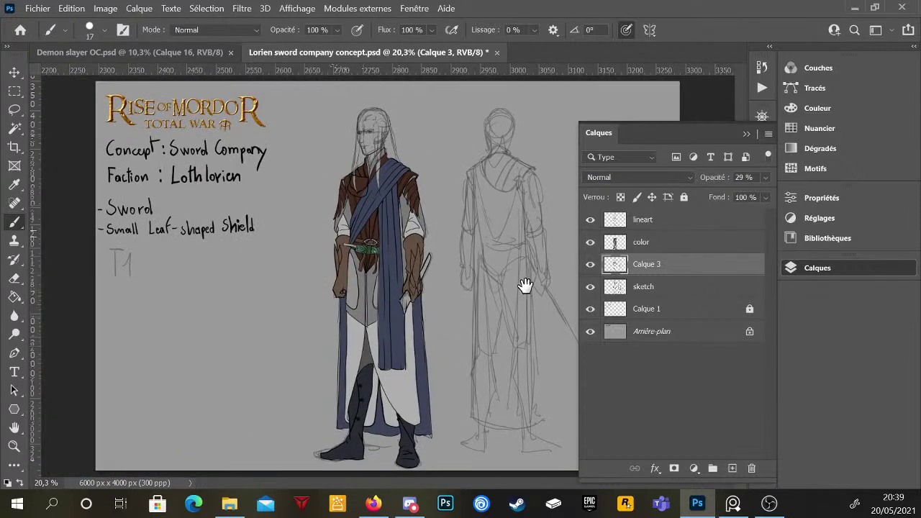
{"action": "scroll", "coordinate": [502, 270], "scroll_direction": "up", "scroll_amount": 4}
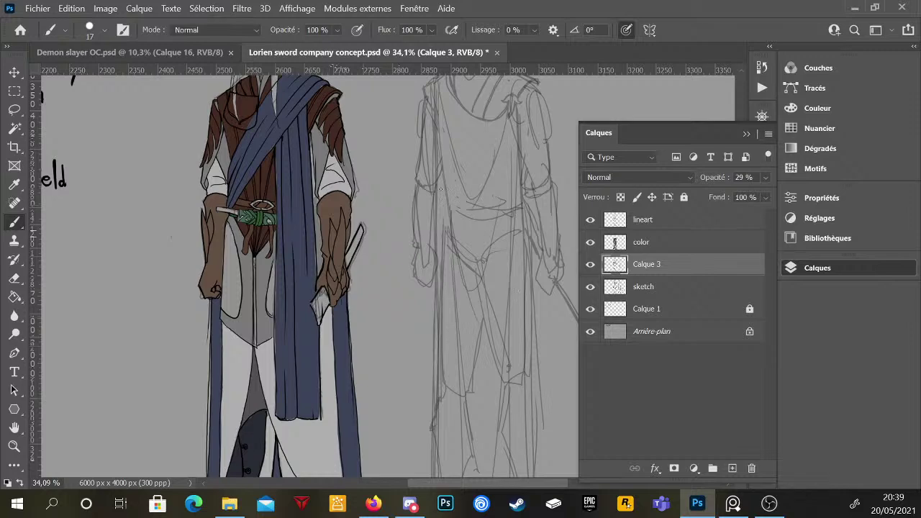
{"action": "scroll", "coordinate": [504, 263], "scroll_direction": "down", "scroll_amount": 1}
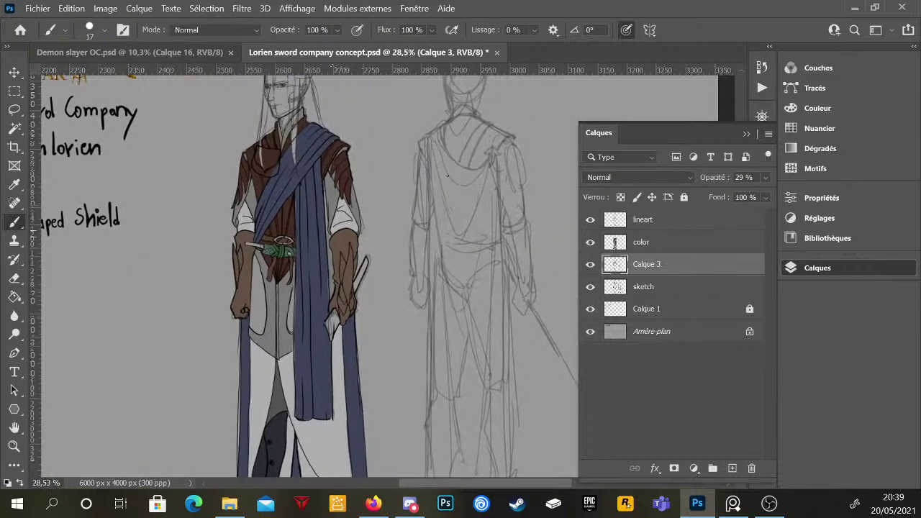
{"action": "left_click_drag", "start_coordinate": [461, 169], "coordinate": [431, 141]}
{"action": "left_click_drag", "start_coordinate": [481, 339], "coordinate": [480, 278]}
{"action": "left_click_drag", "start_coordinate": [491, 285], "coordinate": [471, 290]}
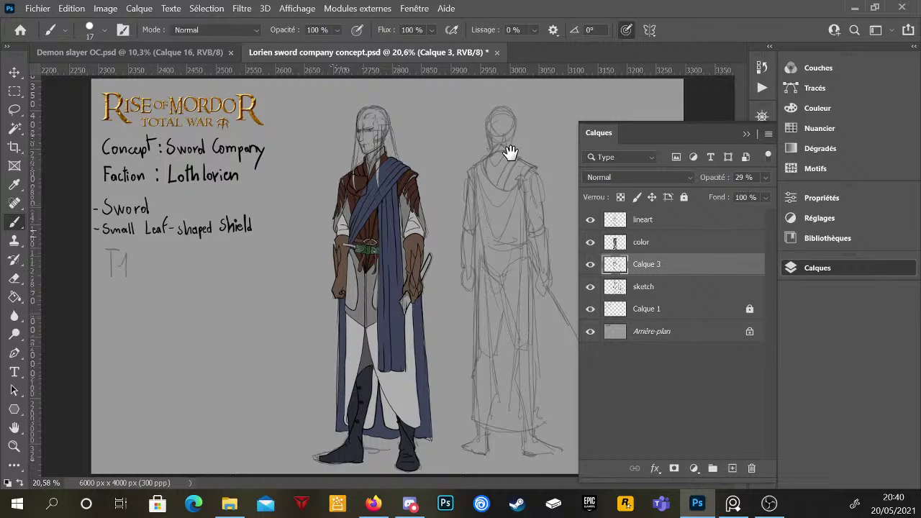
- Sketch a small hair bun on top of the second figure's head with strands swept up towards it
{"action": "left_click_drag", "start_coordinate": [499, 173], "coordinate": [522, 164]}
{"action": "left_click_drag", "start_coordinate": [521, 162], "coordinate": [488, 273]}
{"action": "scroll", "coordinate": [487, 272], "scroll_direction": "up", "scroll_amount": 2}
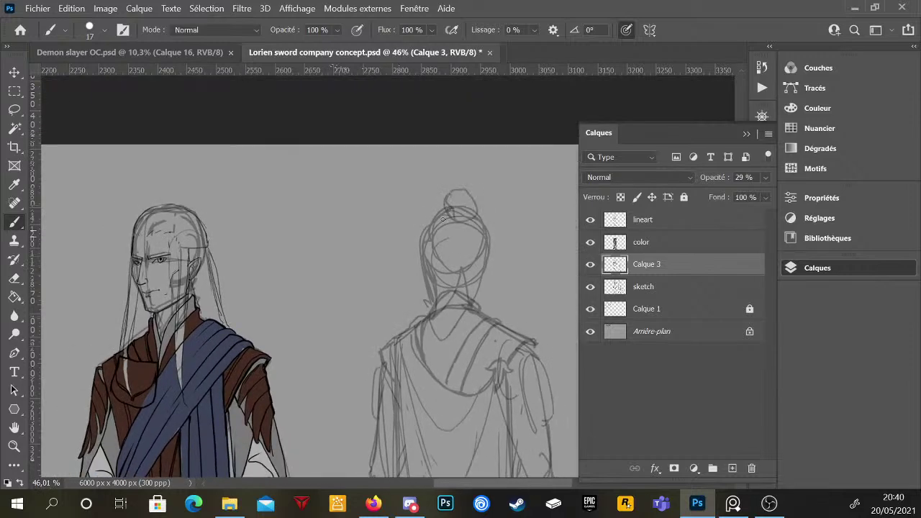
{"action": "left_click_drag", "start_coordinate": [443, 218], "coordinate": [422, 256]}
{"action": "scroll", "coordinate": [489, 288], "scroll_direction": "down", "scroll_amount": 3}
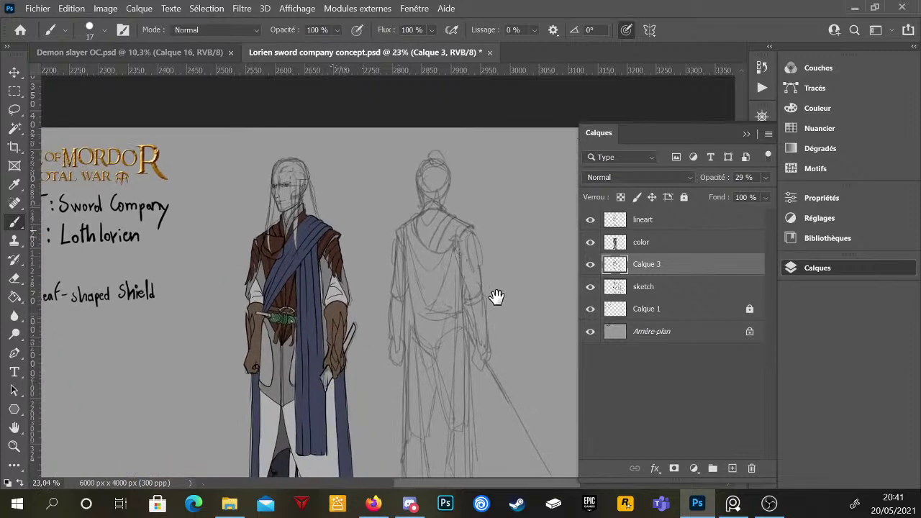
{"action": "scroll", "coordinate": [497, 296], "scroll_direction": "down", "scroll_amount": 1}
- On the lineart layer, ink the two diagonal band lines running from the second figure's sword-side shoulder to the neckline
{"action": "left_click", "coordinate": [656, 221]}
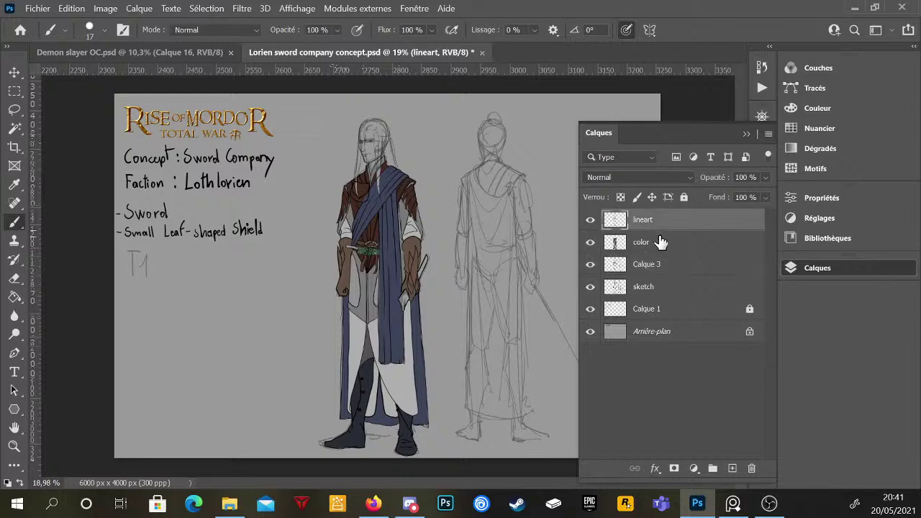
{"action": "scroll", "coordinate": [518, 180], "scroll_direction": "up", "scroll_amount": 3}
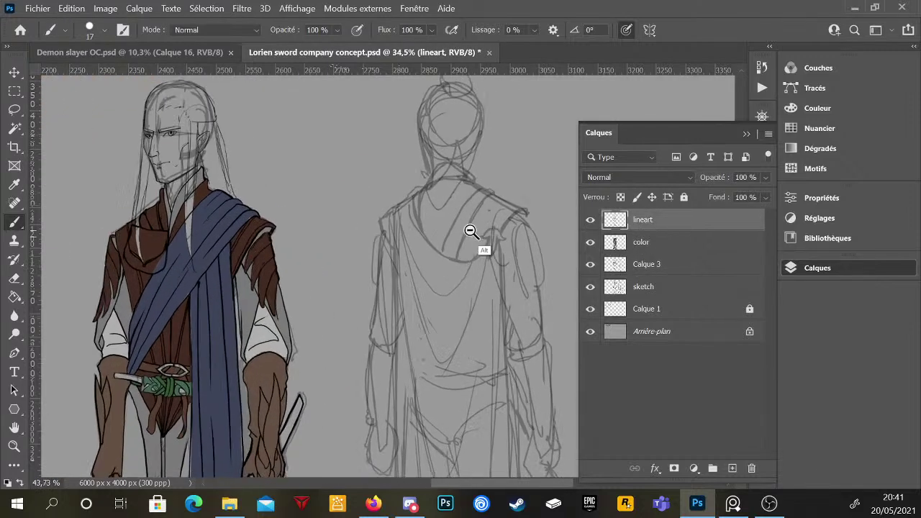
{"action": "scroll", "coordinate": [474, 236], "scroll_direction": "up", "scroll_amount": 3}
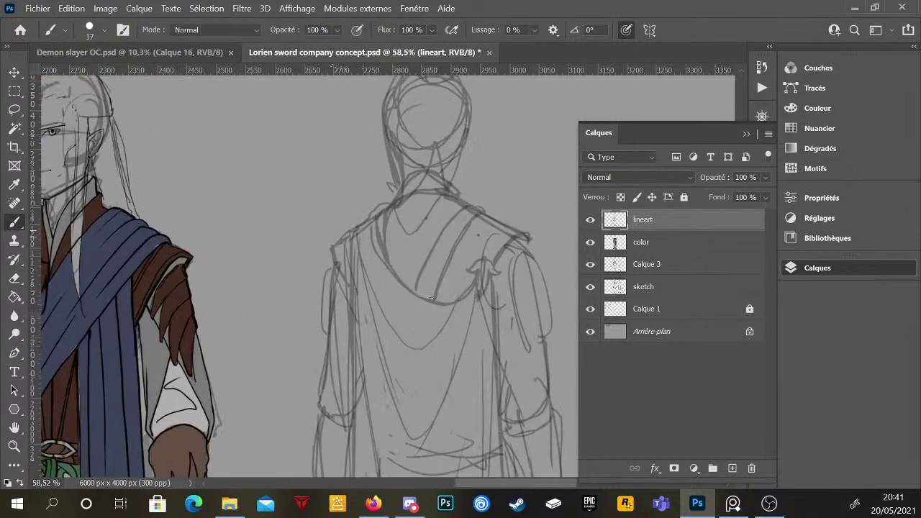
{"action": "left_click_drag", "start_coordinate": [431, 297], "coordinate": [483, 215]}
{"action": "key", "text": "ctrl+z"}
{"action": "left_click_drag", "start_coordinate": [435, 298], "coordinate": [476, 220]}
{"action": "left_click_drag", "start_coordinate": [416, 292], "coordinate": [460, 213]}
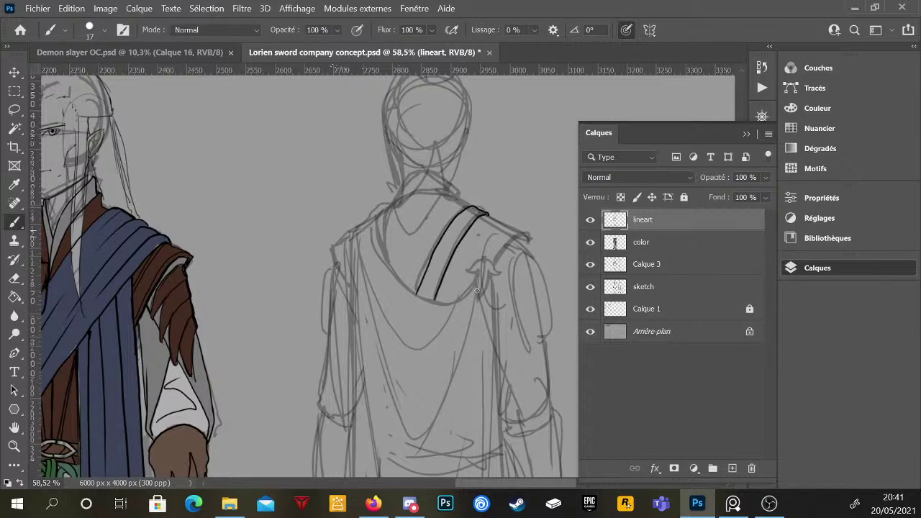
- Ink the curved neckline across the second figure's upper back, adding a second, deeper curve just below the first
{"action": "scroll", "coordinate": [463, 309], "scroll_direction": "down", "scroll_amount": 4}
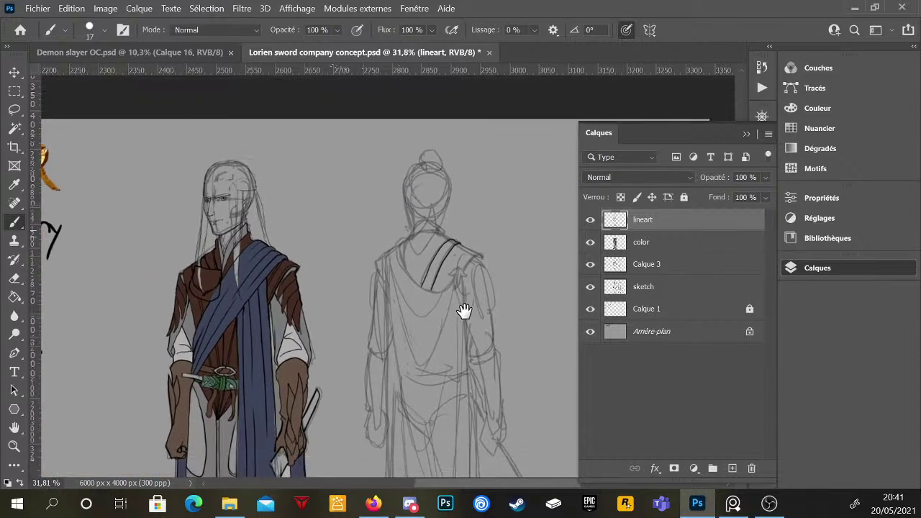
{"action": "scroll", "coordinate": [455, 295], "scroll_direction": "up", "scroll_amount": 3}
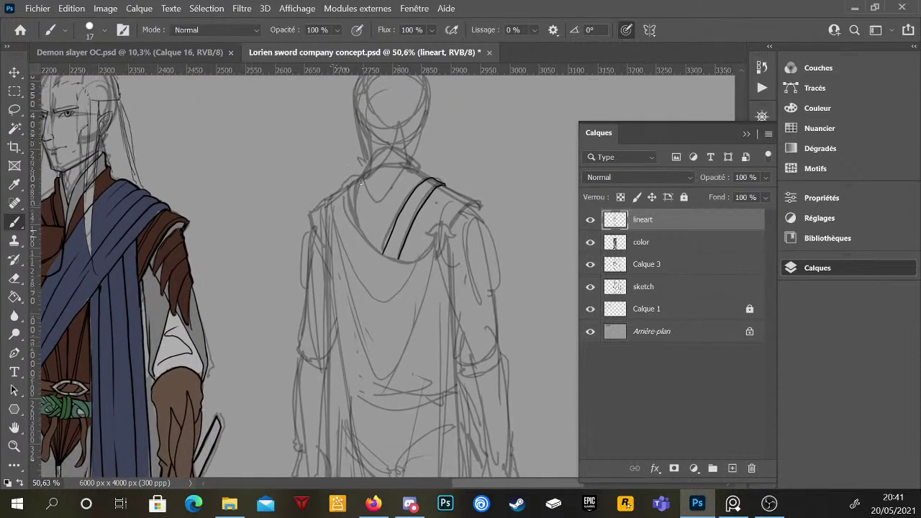
{"action": "mouse_move", "coordinate": [357, 179]}
{"action": "left_mouse_down"}
{"action": "mouse_move", "coordinate": [357, 228]}
{"action": "mouse_move", "coordinate": [368, 245]}
{"action": "mouse_move", "coordinate": [390, 260]}
{"action": "mouse_move", "coordinate": [432, 249]}
{"action": "left_mouse_up"}
{"action": "scroll", "coordinate": [357, 197], "scroll_direction": "down", "scroll_amount": 3}
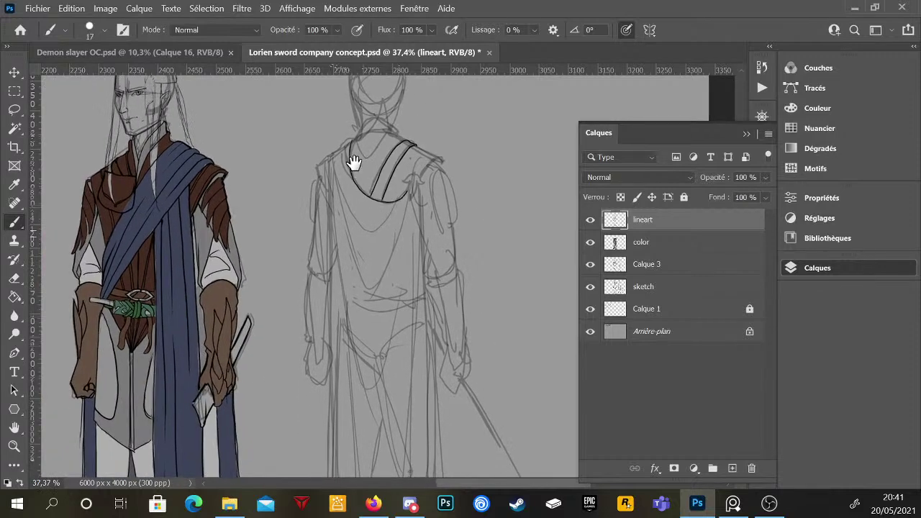
{"action": "mouse_move", "coordinate": [350, 153]}
{"action": "left_mouse_down"}
{"action": "mouse_move", "coordinate": [358, 188]}
{"action": "mouse_move", "coordinate": [391, 195]}
{"action": "left_mouse_up"}
{"action": "scroll", "coordinate": [390, 195], "scroll_direction": "up", "scroll_amount": 7}
- Erase the upper of the two neckline curves and extend the two diagonal band lines down to the deeper curve
{"action": "key", "text": "e"}
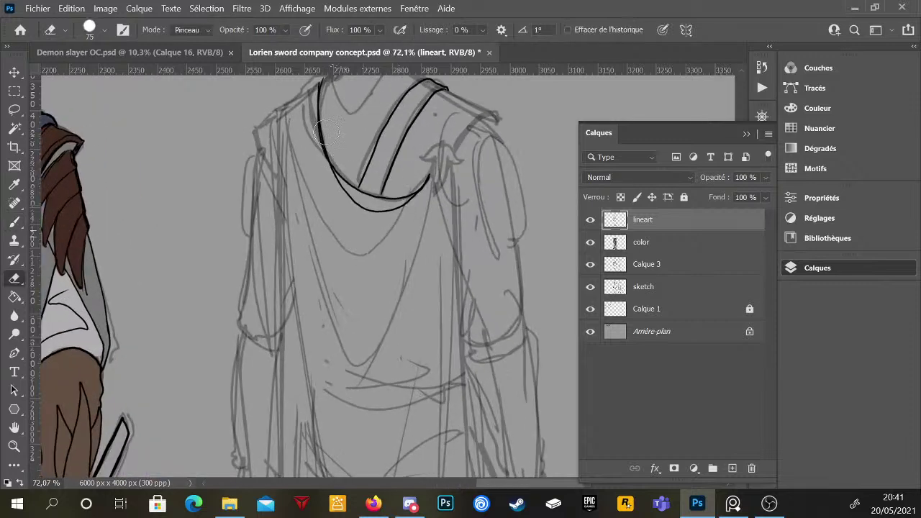
{"action": "mouse_move", "coordinate": [332, 145]}
{"action": "left_mouse_down"}
{"action": "mouse_move", "coordinate": [337, 173]}
{"action": "mouse_move", "coordinate": [394, 201]}
{"action": "mouse_move", "coordinate": [417, 189]}
{"action": "mouse_move", "coordinate": [422, 166]}
{"action": "left_mouse_up"}
{"action": "key", "text": "b"}
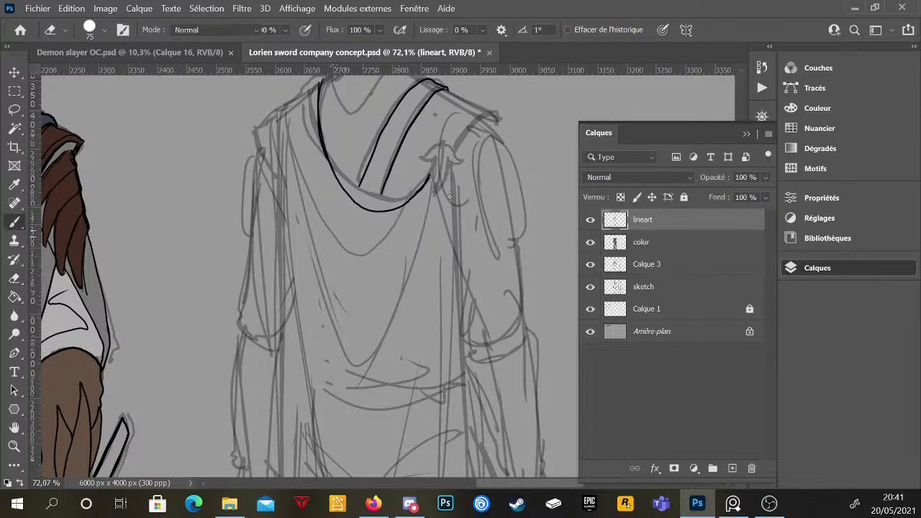
{"action": "mouse_move", "coordinate": [355, 201]}
{"action": "left_mouse_down"}
{"action": "mouse_move", "coordinate": [364, 180]}
{"action": "mouse_move", "coordinate": [375, 210]}
{"action": "left_mouse_up"}
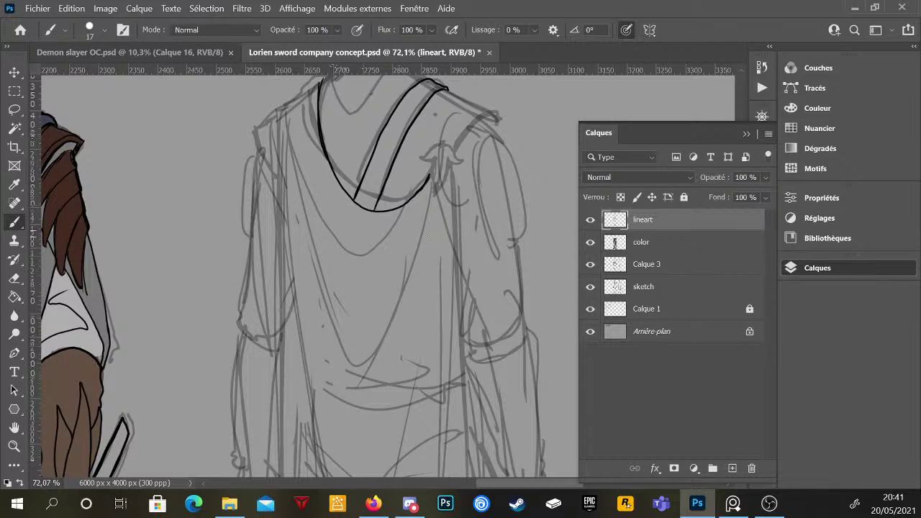
- Ink the cloak's stepped shoulder contour and a short fold line beside the second figure's neckline, opposite the sword arm
{"action": "scroll", "coordinate": [464, 227], "scroll_direction": "down", "scroll_amount": 3}
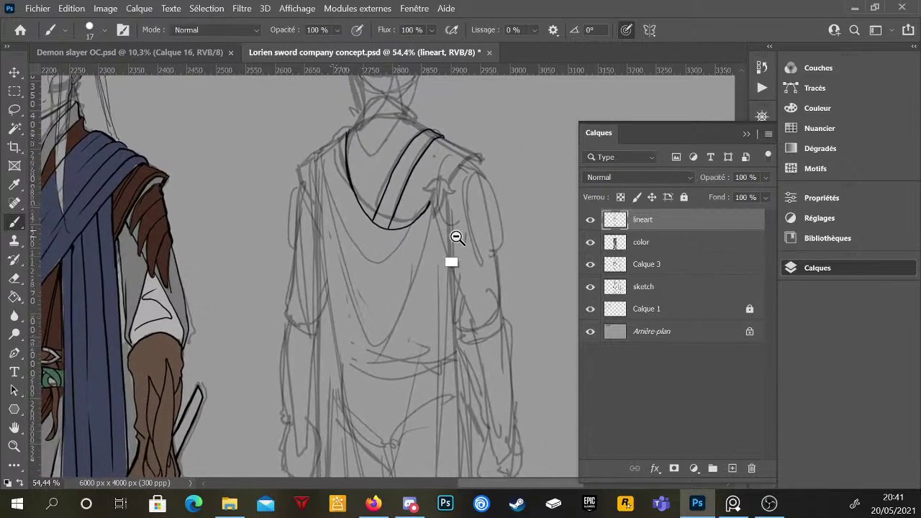
{"action": "scroll", "coordinate": [456, 238], "scroll_direction": "down", "scroll_amount": 5}
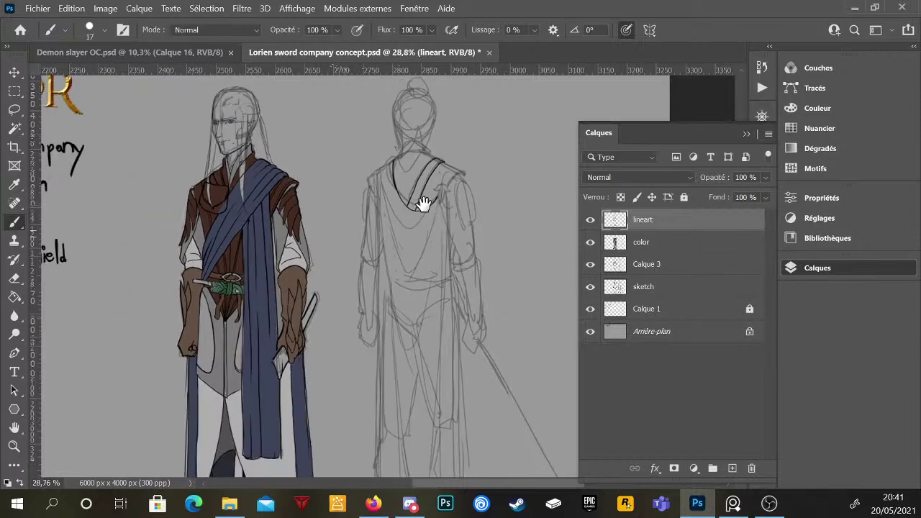
{"action": "scroll", "coordinate": [390, 195], "scroll_direction": "up", "scroll_amount": 2}
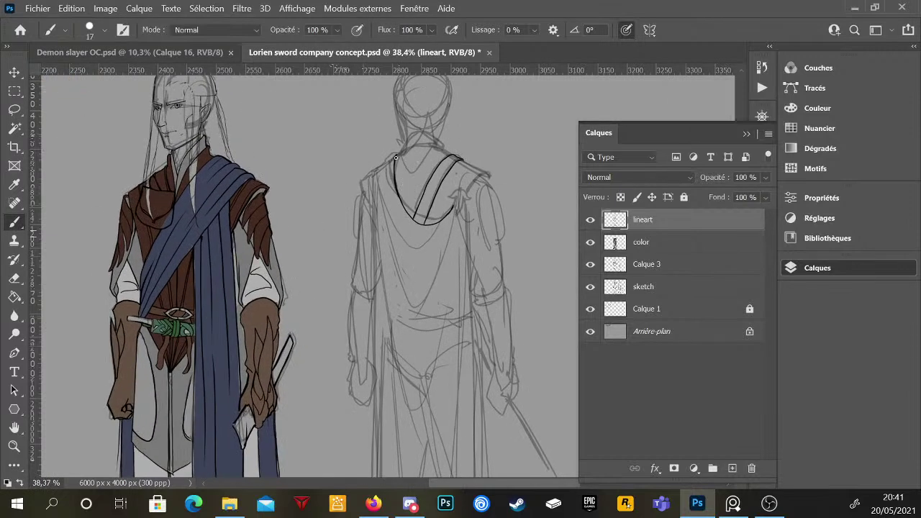
{"action": "scroll", "coordinate": [421, 202], "scroll_direction": "down", "scroll_amount": 4}
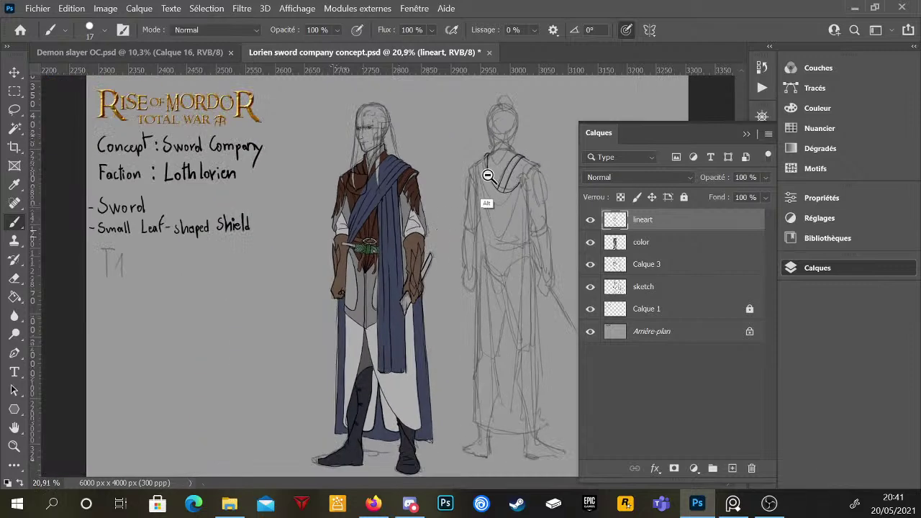
{"action": "scroll", "coordinate": [487, 173], "scroll_direction": "up", "scroll_amount": 2}
{"action": "scroll", "coordinate": [466, 186], "scroll_direction": "down", "scroll_amount": 1}
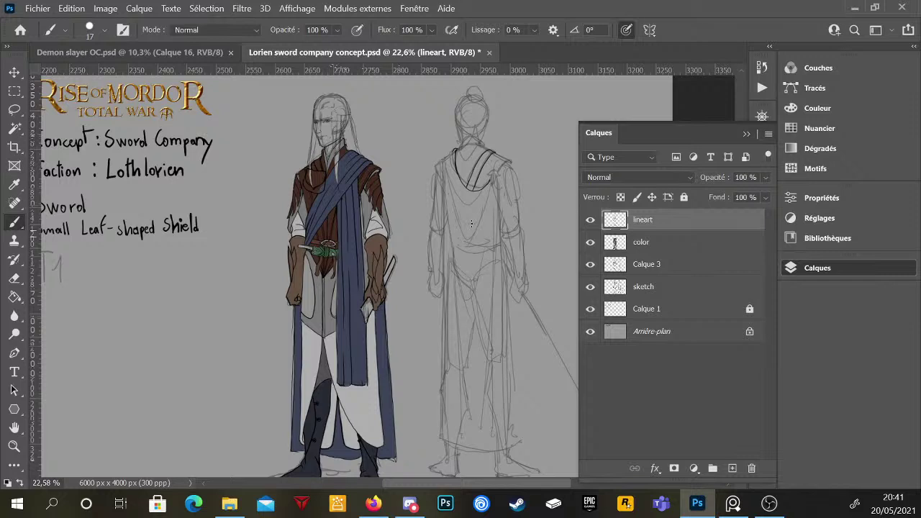
{"action": "scroll", "coordinate": [454, 158], "scroll_direction": "up", "scroll_amount": 3}
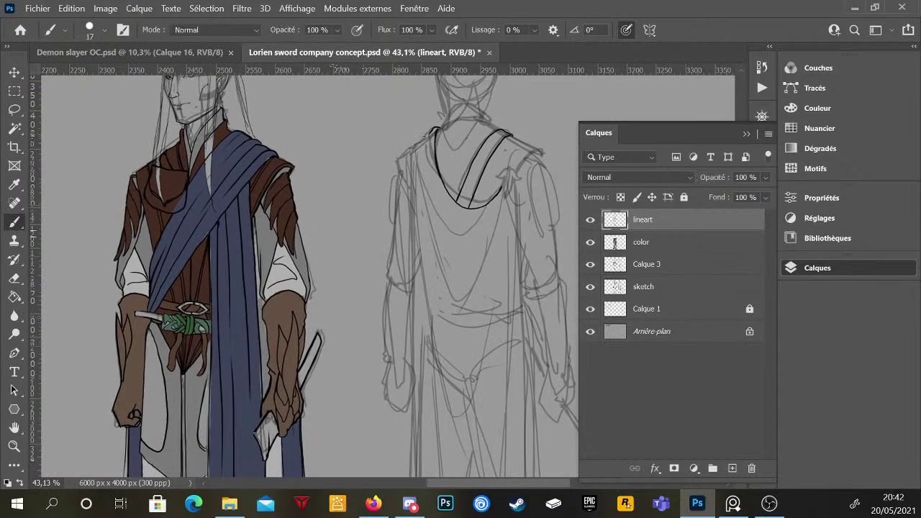
{"action": "left_click_drag", "start_coordinate": [434, 130], "coordinate": [427, 181]}
{"action": "left_click_drag", "start_coordinate": [450, 216], "coordinate": [443, 213]}
{"action": "left_click_drag", "start_coordinate": [486, 271], "coordinate": [463, 198]}
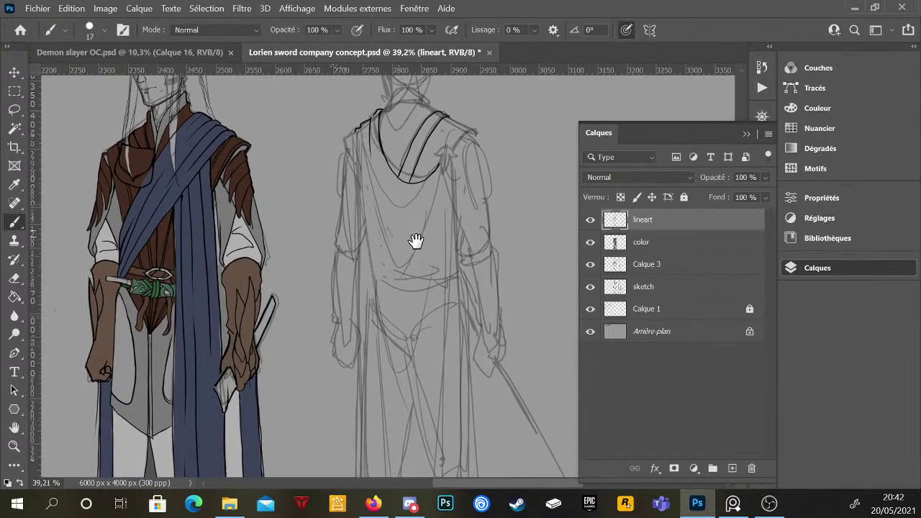
- Ink the small leaf-shaped clasp at the sword-side end of the second figure's neckline, with both curled tips and the pointed tail
{"action": "scroll", "coordinate": [460, 259], "scroll_direction": "down", "scroll_amount": 4}
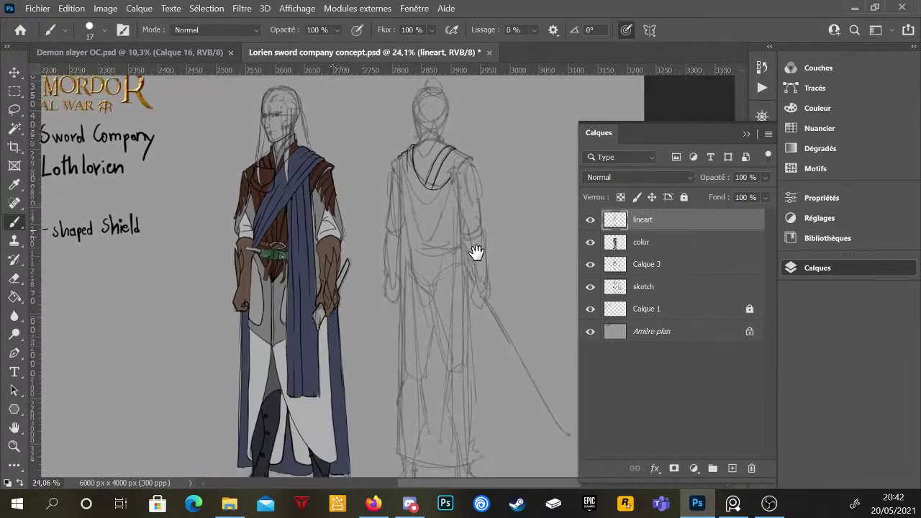
{"action": "scroll", "coordinate": [508, 196], "scroll_direction": "up", "scroll_amount": 3}
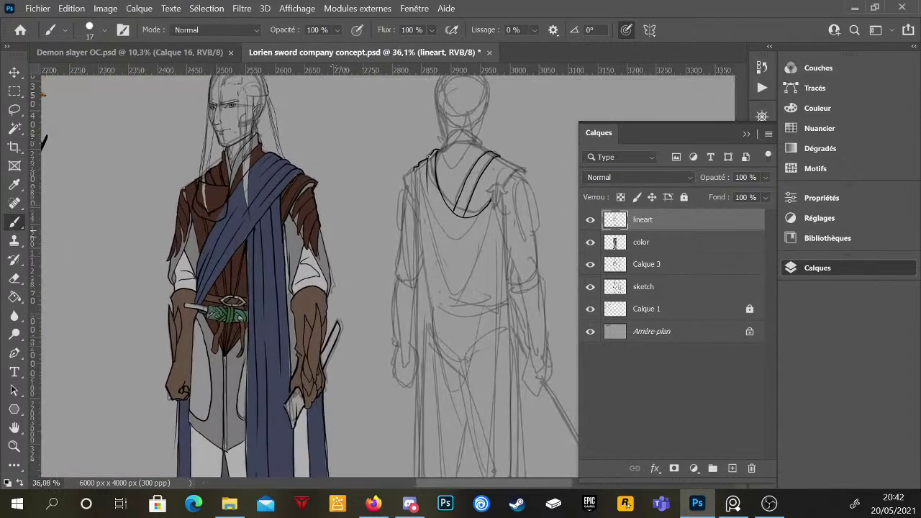
{"action": "scroll", "coordinate": [446, 191], "scroll_direction": "down", "scroll_amount": 3}
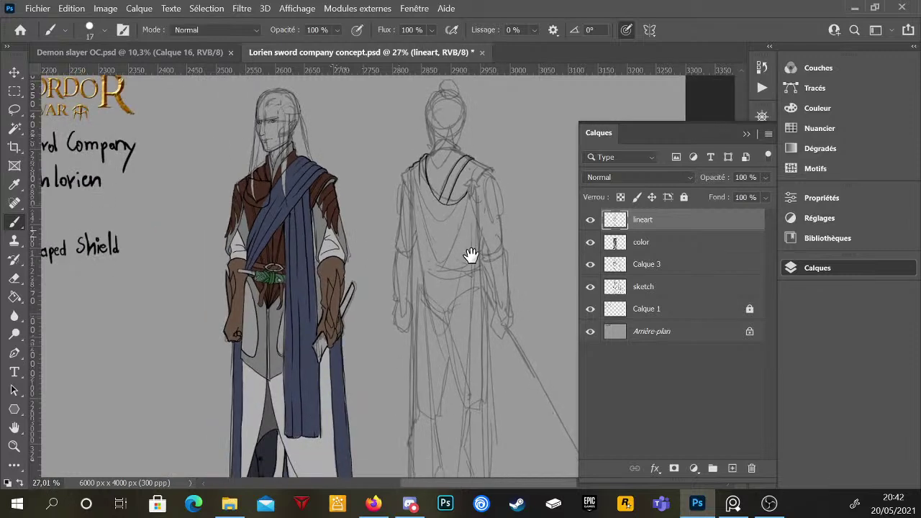
{"action": "scroll", "coordinate": [468, 227], "scroll_direction": "down", "scroll_amount": 2}
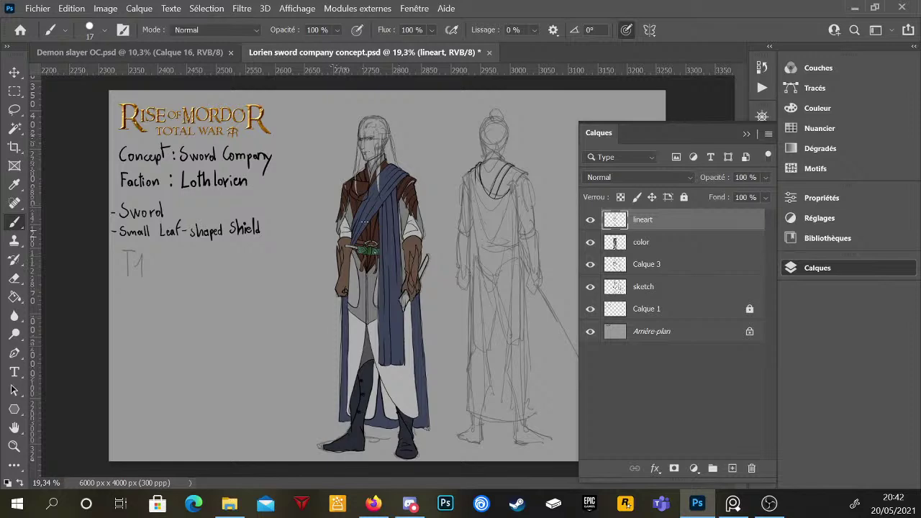
{"action": "scroll", "coordinate": [468, 242], "scroll_direction": "up", "scroll_amount": 2}
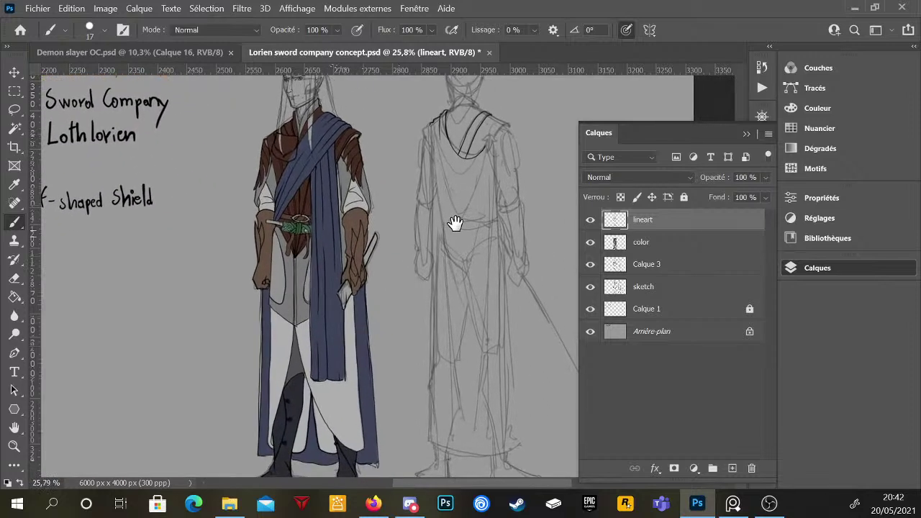
{"action": "scroll", "coordinate": [453, 241], "scroll_direction": "down", "scroll_amount": 2}
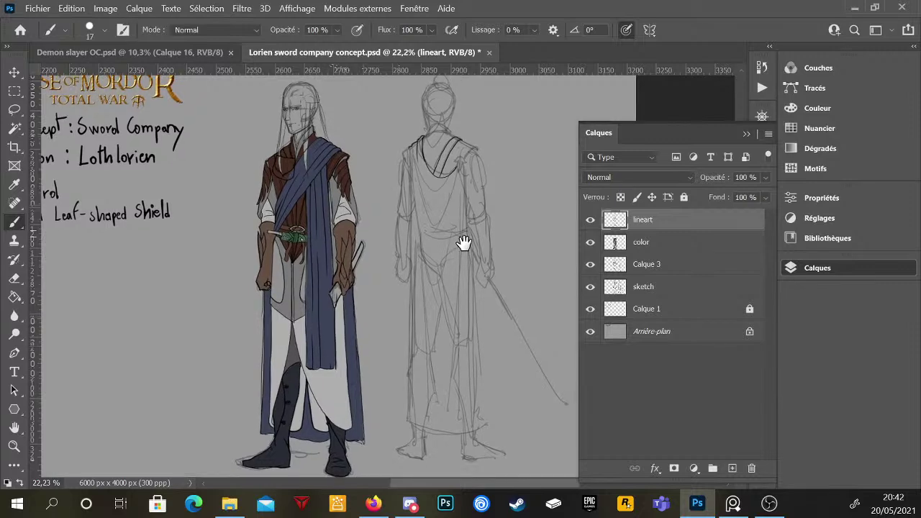
{"action": "scroll", "coordinate": [460, 251], "scroll_direction": "up", "scroll_amount": 9}
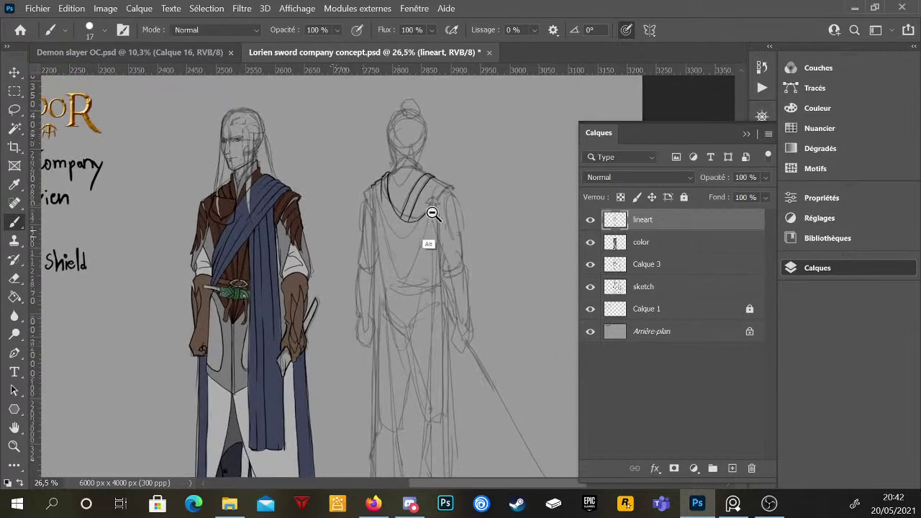
{"action": "left_click_drag", "start_coordinate": [471, 177], "coordinate": [468, 177]}
{"action": "mouse_move", "coordinate": [453, 140]}
{"action": "left_mouse_down"}
{"action": "mouse_move", "coordinate": [428, 155]}
{"action": "mouse_move", "coordinate": [446, 160]}
{"action": "mouse_move", "coordinate": [444, 198]}
{"action": "mouse_move", "coordinate": [461, 162]}
{"action": "mouse_move", "coordinate": [444, 198]}
{"action": "left_mouse_up"}
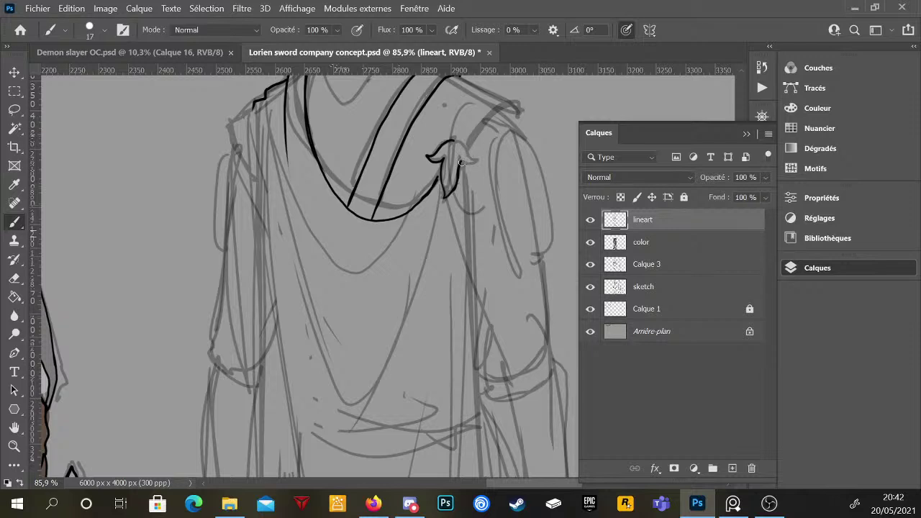
{"action": "left_click_drag", "start_coordinate": [462, 157], "coordinate": [476, 162]}
{"action": "key", "text": "ctrl+z"}
{"action": "left_click_drag", "start_coordinate": [462, 158], "coordinate": [473, 164]}
{"action": "left_click_drag", "start_coordinate": [479, 214], "coordinate": [458, 229]}
{"action": "mouse_move", "coordinate": [489, 257]}
{"action": "left_mouse_down"}
{"action": "mouse_move", "coordinate": [471, 216]}
{"action": "mouse_move", "coordinate": [449, 234]}
{"action": "mouse_move", "coordinate": [463, 267]}
{"action": "left_mouse_up"}
{"action": "left_click_drag", "start_coordinate": [480, 252], "coordinate": [471, 209]}
- Ink the second figure's long cloak edge opposite the sword arm down to the ankles, and the curved hem along the bottom
{"action": "scroll", "coordinate": [471, 208], "scroll_direction": "down", "scroll_amount": 4}
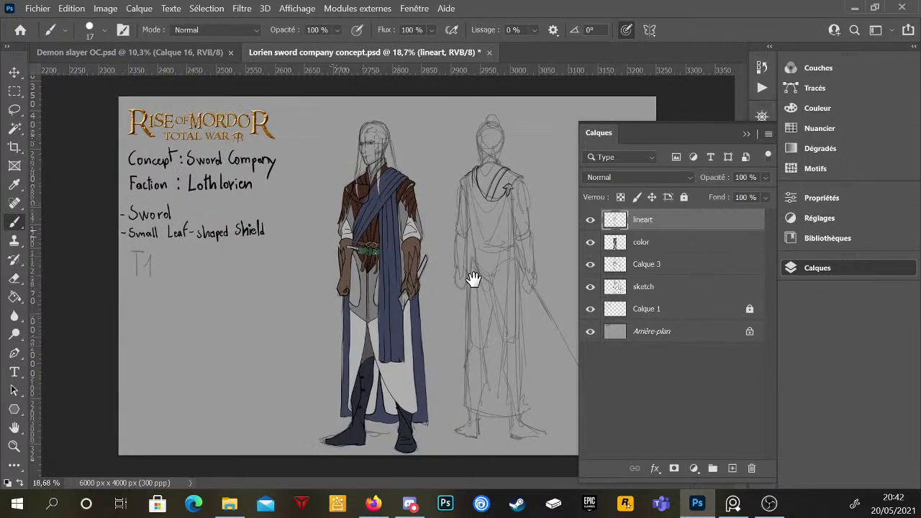
{"action": "scroll", "coordinate": [464, 203], "scroll_direction": "up", "scroll_amount": 3}
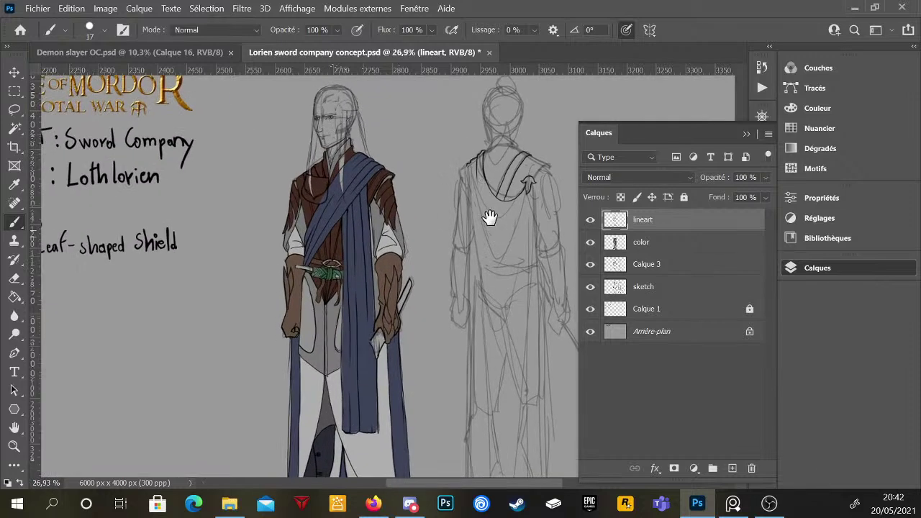
{"action": "scroll", "coordinate": [488, 192], "scroll_direction": "down", "scroll_amount": 1}
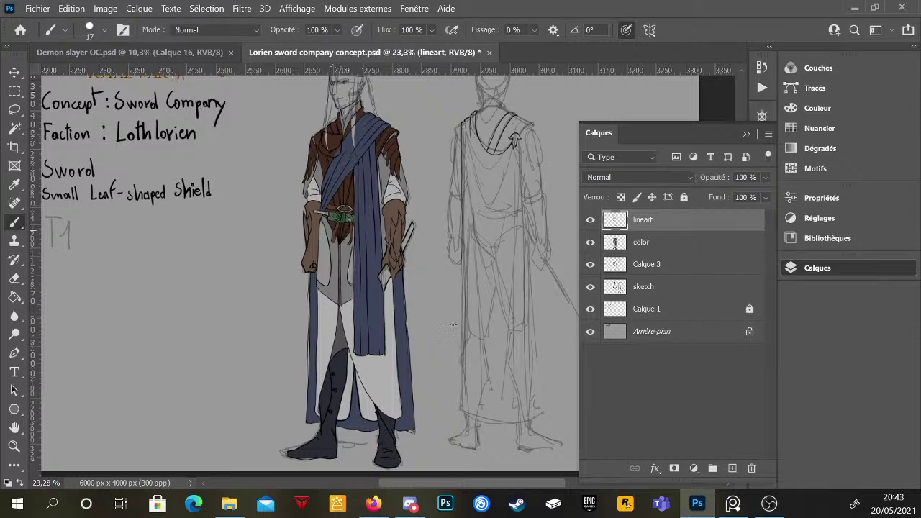
{"action": "key", "text": "ctrl+z"}
{"action": "left_click_drag", "start_coordinate": [462, 191], "coordinate": [462, 364]}
{"action": "mouse_move", "coordinate": [465, 279]}
{"action": "left_mouse_down"}
{"action": "mouse_move", "coordinate": [461, 410]}
{"action": "mouse_move", "coordinate": [533, 415]}
{"action": "left_mouse_up"}
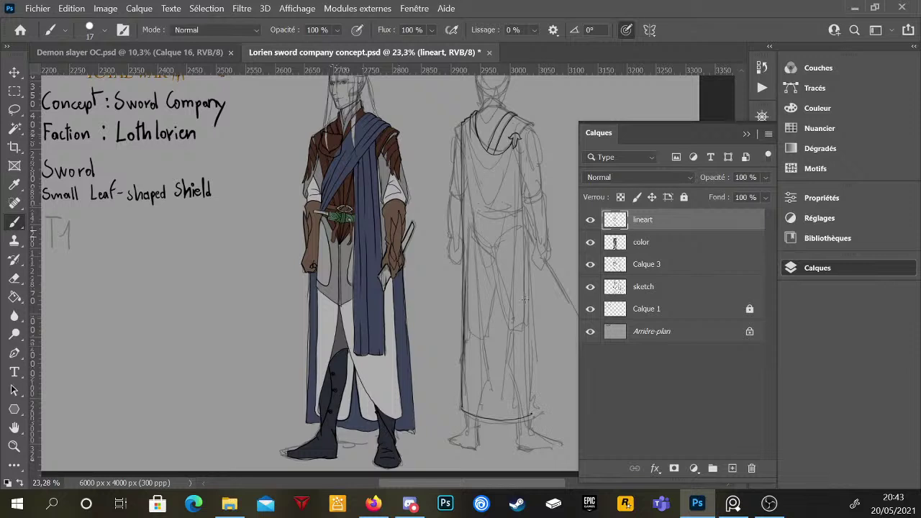
{"action": "left_click_drag", "start_coordinate": [515, 141], "coordinate": [533, 418]}
{"action": "key", "text": "ctrl+z"}
{"action": "left_click_drag", "start_coordinate": [518, 142], "coordinate": [526, 413]}
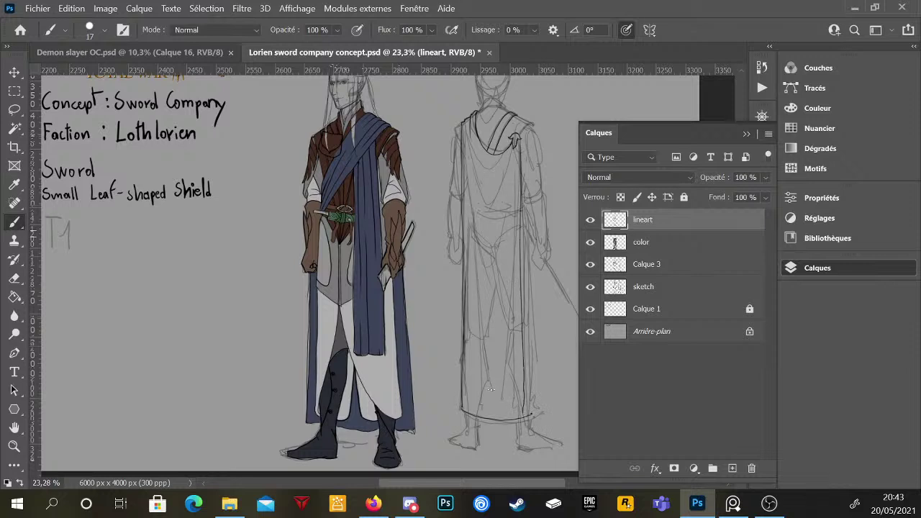
{"action": "key", "text": "ctrl+z"}
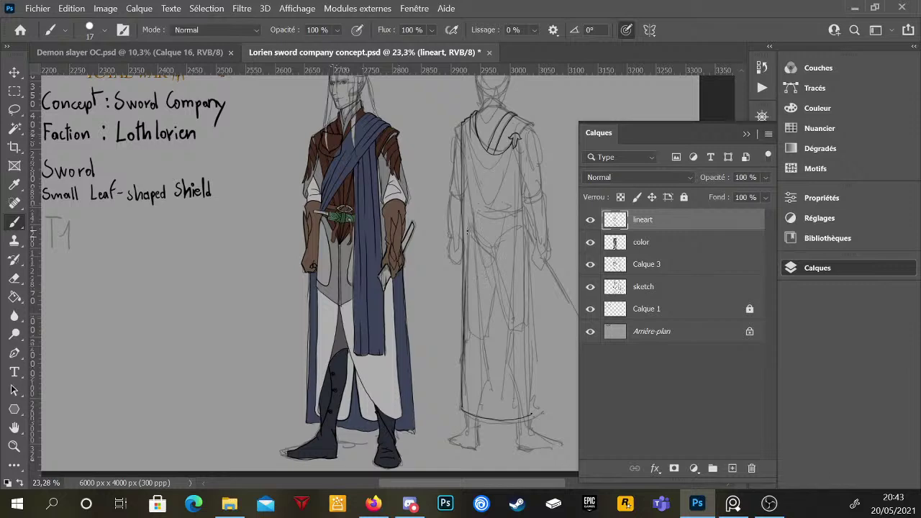
- Ink the outer shoulder corner opposite the sword arm and join the long cloak edge up to the shoulder contour
{"action": "scroll", "coordinate": [499, 150], "scroll_direction": "up", "scroll_amount": 6}
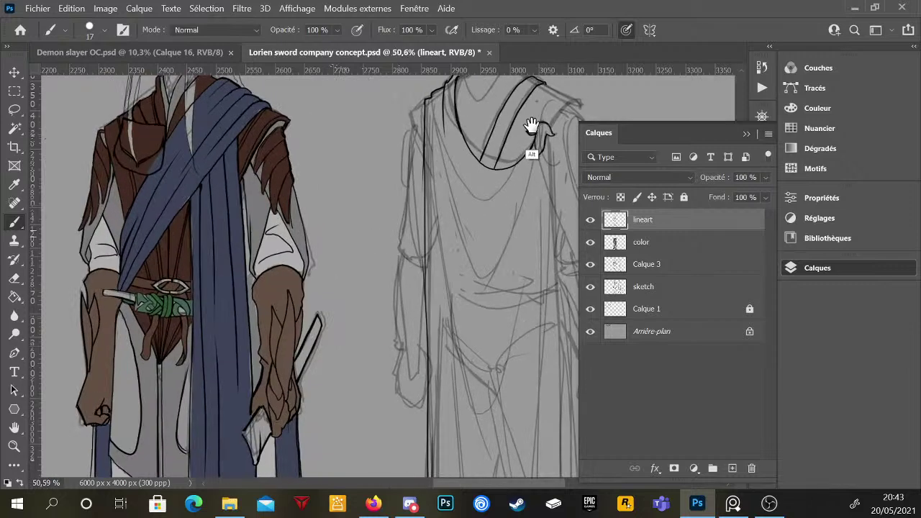
{"action": "left_click_drag", "start_coordinate": [468, 188], "coordinate": [454, 217]}
{"action": "scroll", "coordinate": [446, 240], "scroll_direction": "down", "scroll_amount": 2}
{"action": "scroll", "coordinate": [346, 264], "scroll_direction": "up", "scroll_amount": 2}
{"action": "scroll", "coordinate": [346, 263], "scroll_direction": "up", "scroll_amount": 1}
{"action": "mouse_move", "coordinate": [366, 318]}
{"action": "left_mouse_down"}
{"action": "mouse_move", "coordinate": [349, 256]}
{"action": "mouse_move", "coordinate": [367, 251]}
{"action": "left_mouse_up"}
{"action": "left_click_drag", "start_coordinate": [431, 327], "coordinate": [267, 261]}
{"action": "scroll", "coordinate": [423, 296], "scroll_direction": "up", "scroll_amount": 2}
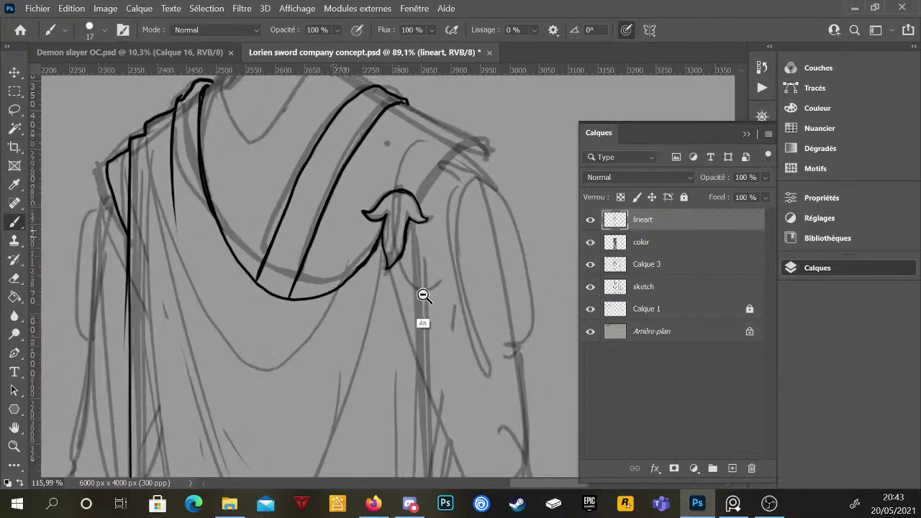
- Ink the sword-side shoulder from the clasp out to the shoulder tip and up the slope to the neck
{"action": "scroll", "coordinate": [430, 293], "scroll_direction": "down", "scroll_amount": 4}
{"action": "mouse_move", "coordinate": [426, 249]}
{"action": "left_mouse_down"}
{"action": "mouse_move", "coordinate": [449, 219]}
{"action": "mouse_move", "coordinate": [457, 223]}
{"action": "left_mouse_up"}
{"action": "key", "text": "ctrl+z"}
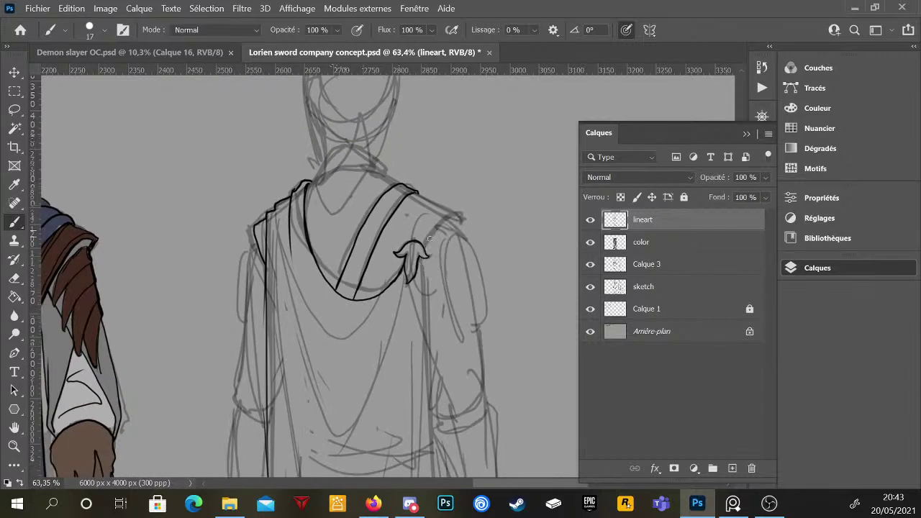
{"action": "left_click_drag", "start_coordinate": [425, 250], "coordinate": [454, 221]}
{"action": "left_click_drag", "start_coordinate": [429, 200], "coordinate": [458, 217]}
{"action": "left_click_drag", "start_coordinate": [395, 182], "coordinate": [378, 173]}
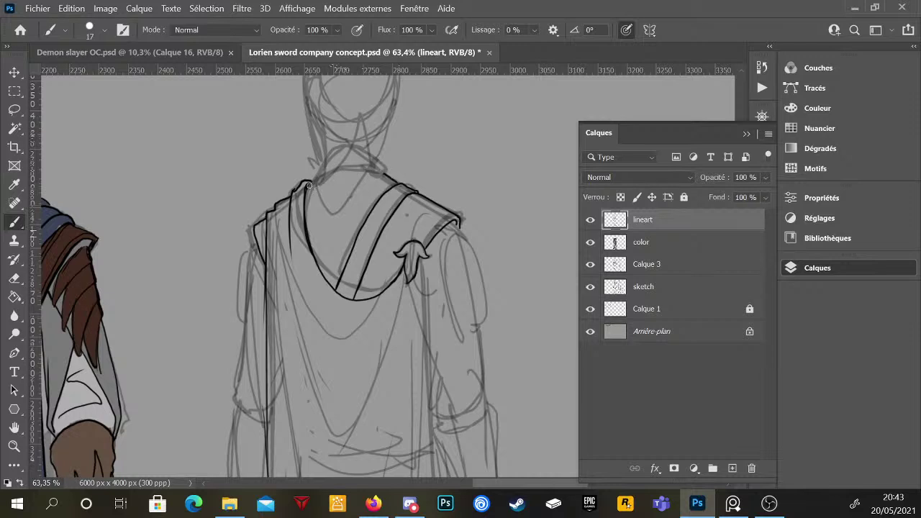
- Ink the second figure's collar with a lower curve across the base of the neck and an arched upper edge
{"action": "mouse_move", "coordinate": [309, 185]}
{"action": "left_mouse_down"}
{"action": "mouse_move", "coordinate": [343, 170]}
{"action": "mouse_move", "coordinate": [389, 175]}
{"action": "left_mouse_up"}
{"action": "mouse_move", "coordinate": [314, 179]}
{"action": "left_mouse_down"}
{"action": "mouse_move", "coordinate": [326, 159]}
{"action": "mouse_move", "coordinate": [356, 146]}
{"action": "mouse_move", "coordinate": [378, 165]}
{"action": "left_mouse_up"}
{"action": "left_click", "coordinate": [446, 321], "text": "alt"}
{"action": "left_click_drag", "start_coordinate": [433, 302], "coordinate": [432, 277]}
{"action": "left_click", "coordinate": [432, 274], "text": "alt"}
{"action": "scroll", "coordinate": [431, 274], "scroll_direction": "down", "scroll_amount": 4}
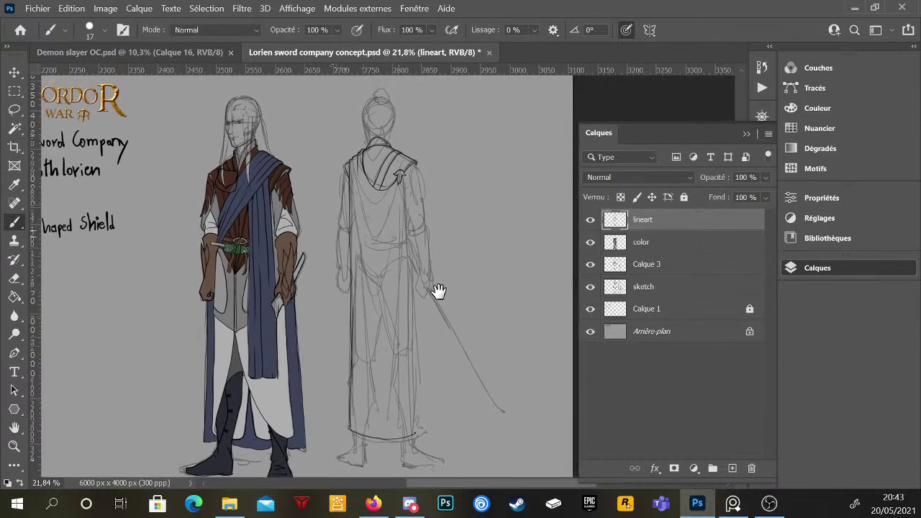
{"action": "scroll", "coordinate": [437, 285], "scroll_direction": "down", "scroll_amount": 1}
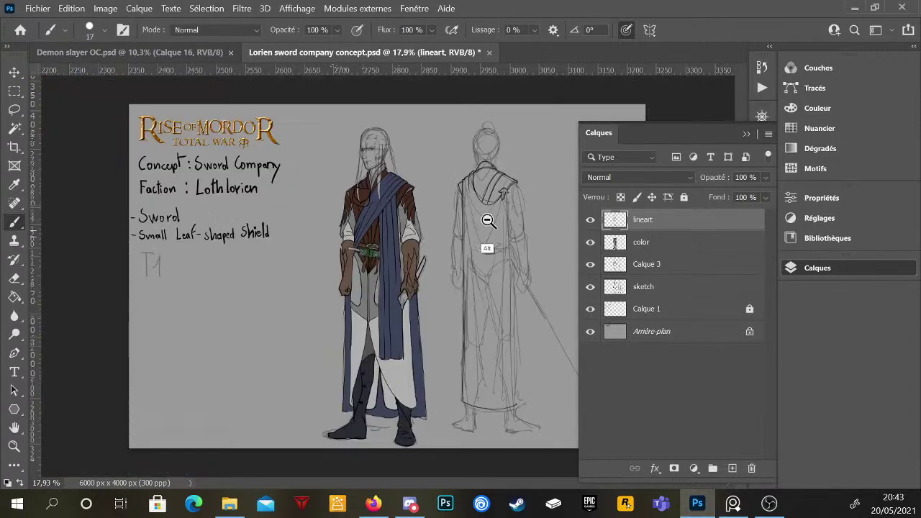
{"action": "scroll", "coordinate": [503, 232], "scroll_direction": "up", "scroll_amount": 2}
{"action": "scroll", "coordinate": [477, 231], "scroll_direction": "up", "scroll_amount": 2}
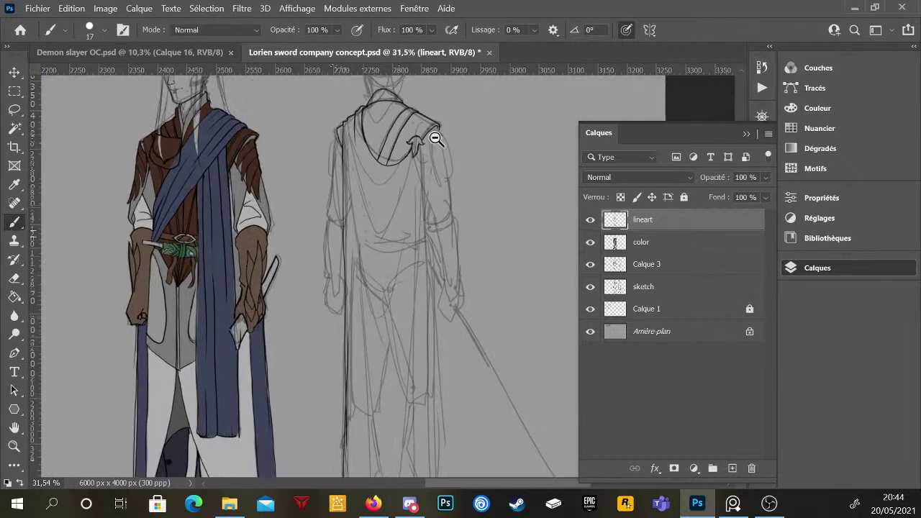
- Ink the second figure's long cloak edge on the sword-arm side, running from the clasp and flaring outward to the hem
{"action": "scroll", "coordinate": [437, 139], "scroll_direction": "up", "scroll_amount": 2}
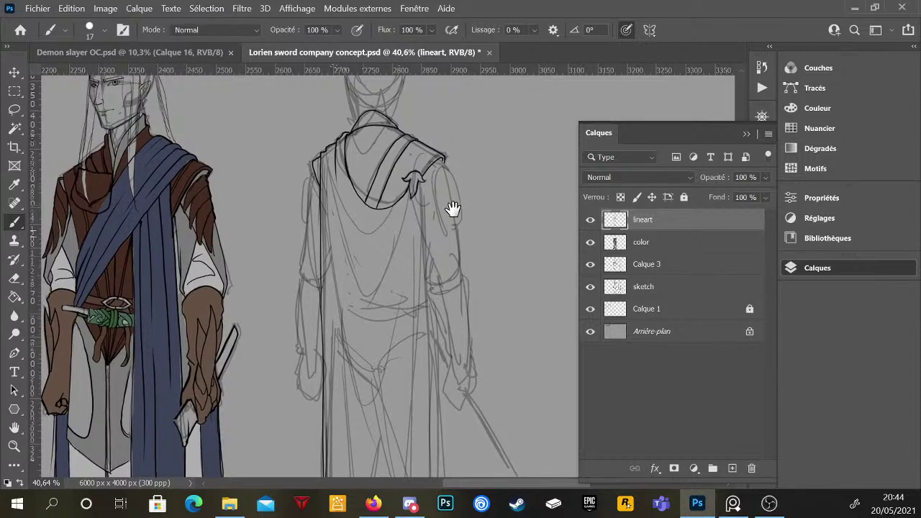
{"action": "left_click_drag", "start_coordinate": [421, 202], "coordinate": [427, 209]}
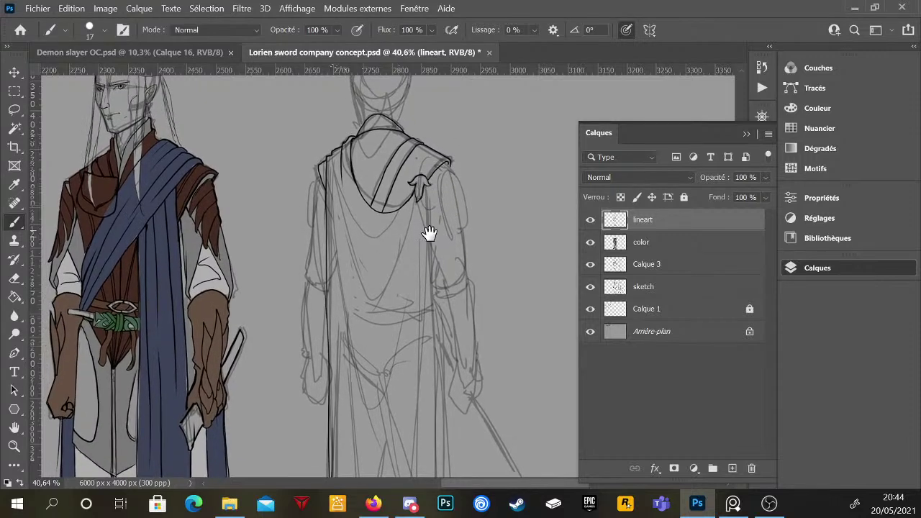
{"action": "scroll", "coordinate": [424, 200], "scroll_direction": "down", "scroll_amount": 4}
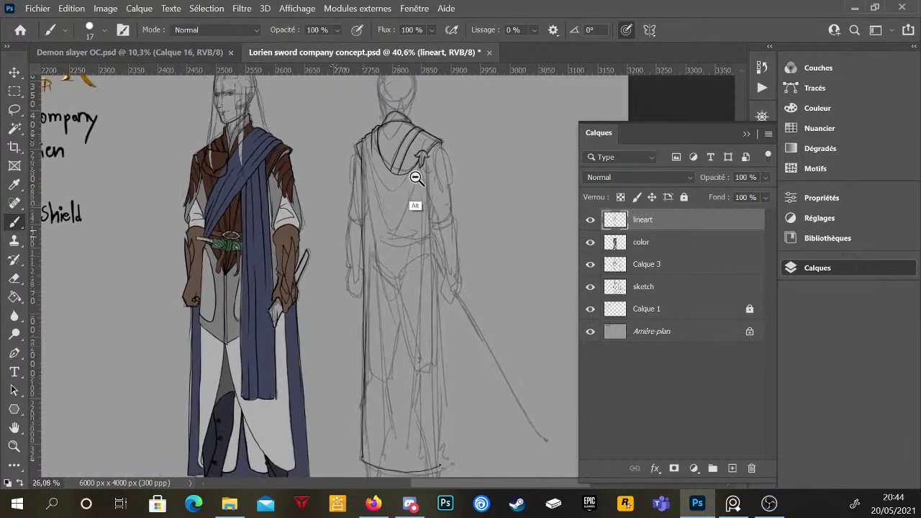
{"action": "left_click_drag", "start_coordinate": [410, 121], "coordinate": [428, 408]}
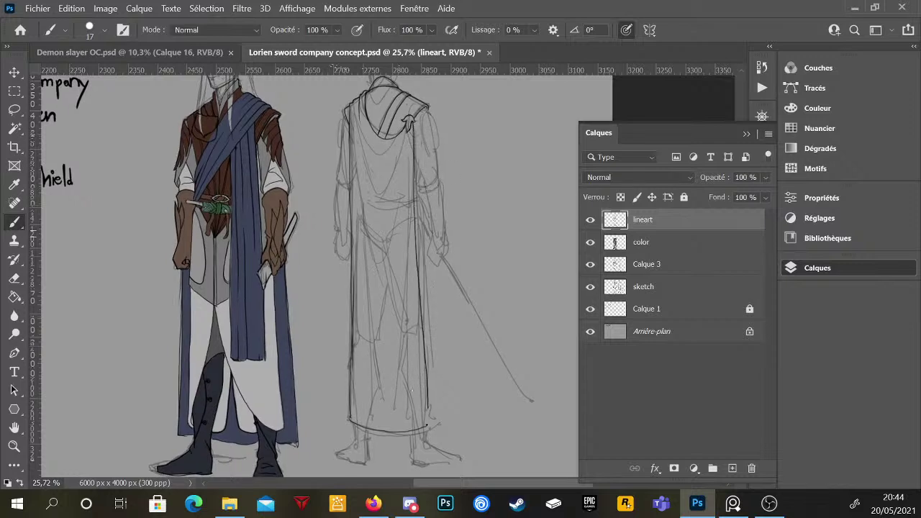
{"action": "key", "text": "ctrl+z"}
{"action": "mouse_move", "coordinate": [410, 121]}
{"action": "left_mouse_down"}
{"action": "mouse_move", "coordinate": [429, 285]}
{"action": "mouse_move", "coordinate": [461, 432]}
{"action": "mouse_move", "coordinate": [424, 424]}
{"action": "mouse_move", "coordinate": [416, 392]}
{"action": "left_mouse_up"}
{"action": "key", "text": "ctrl+z"}
{"action": "key", "text": "ctrl+z"}
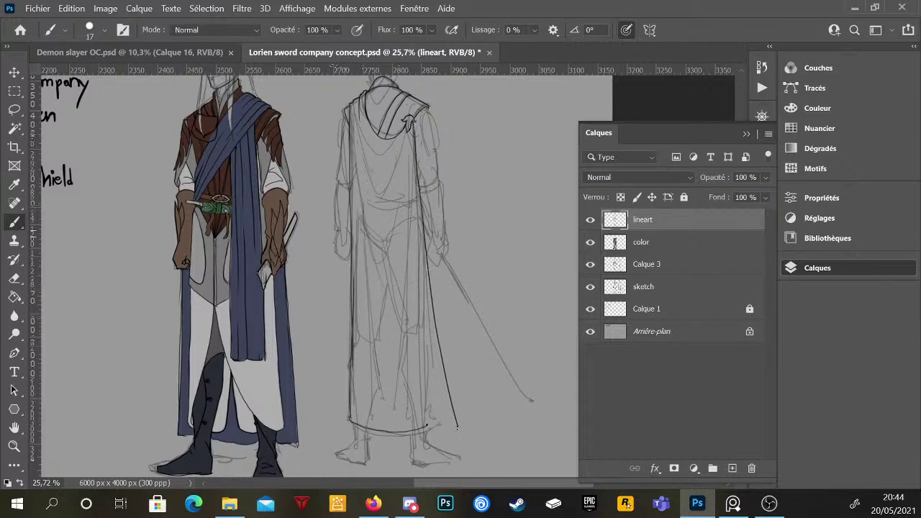
- Ink a wavy cloak hem from the flared edge across to the opposite edge and erase the overlapping old hem line
{"action": "mouse_move", "coordinate": [457, 426]}
{"action": "left_mouse_down"}
{"action": "mouse_move", "coordinate": [430, 429]}
{"action": "mouse_move", "coordinate": [417, 315]}
{"action": "left_mouse_up"}
{"action": "key", "text": "ctrl+z"}
{"action": "left_click_drag", "start_coordinate": [455, 428], "coordinate": [353, 425]}
{"action": "scroll", "coordinate": [405, 427], "scroll_direction": "up", "scroll_amount": 3}
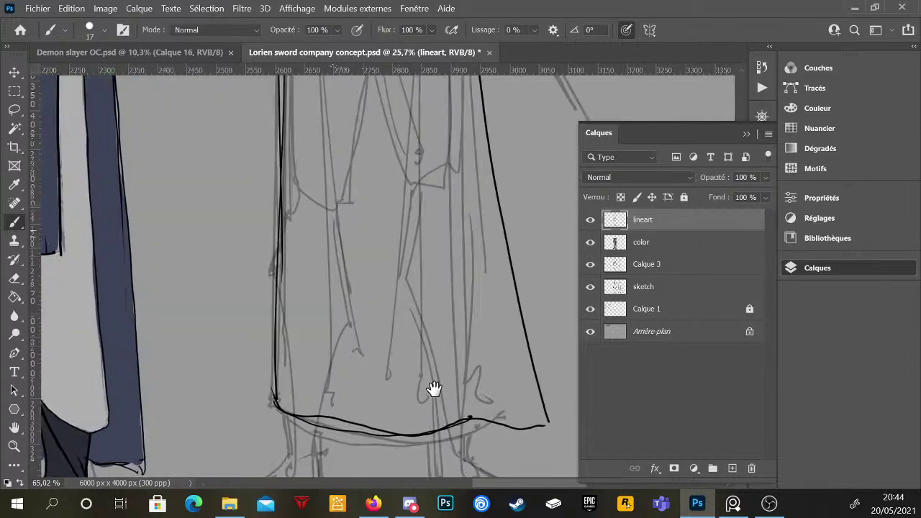
{"action": "key", "text": "e"}
{"action": "left_click_drag", "start_coordinate": [390, 440], "coordinate": [294, 421]}
{"action": "scroll", "coordinate": [345, 382], "scroll_direction": "down", "scroll_amount": 4}
{"action": "scroll", "coordinate": [525, 309], "scroll_direction": "up", "scroll_amount": 2}
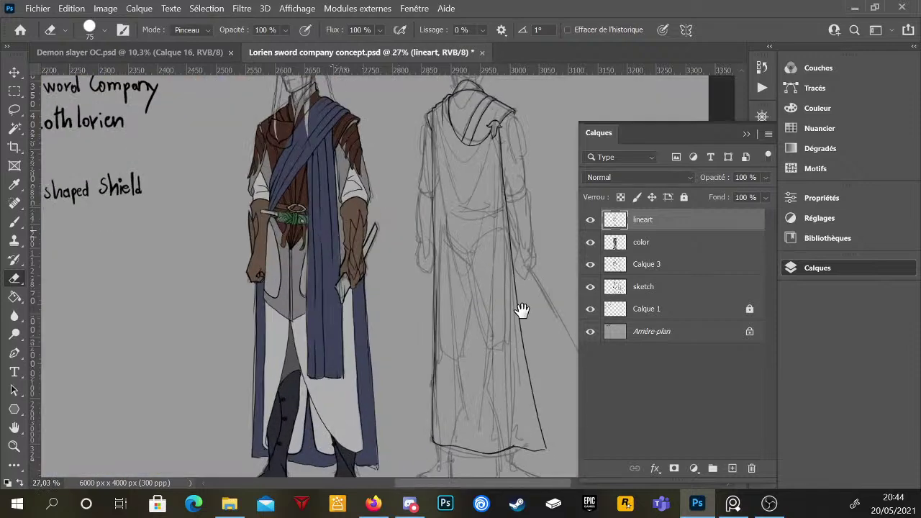
- Ink the U-shaped draped folds across the second figure's upper back, hanging from the opposite shoulder to the clasp
{"action": "key", "text": "b"}
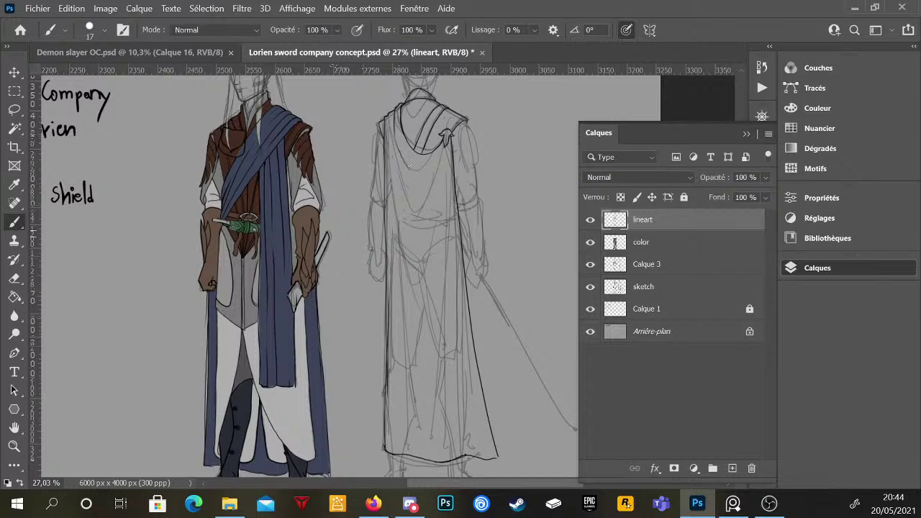
{"action": "left_click_drag", "start_coordinate": [425, 167], "coordinate": [444, 145]}
{"action": "mouse_move", "coordinate": [444, 146]}
{"action": "left_mouse_down"}
{"action": "mouse_move", "coordinate": [418, 210]}
{"action": "mouse_move", "coordinate": [436, 158]}
{"action": "left_mouse_up"}
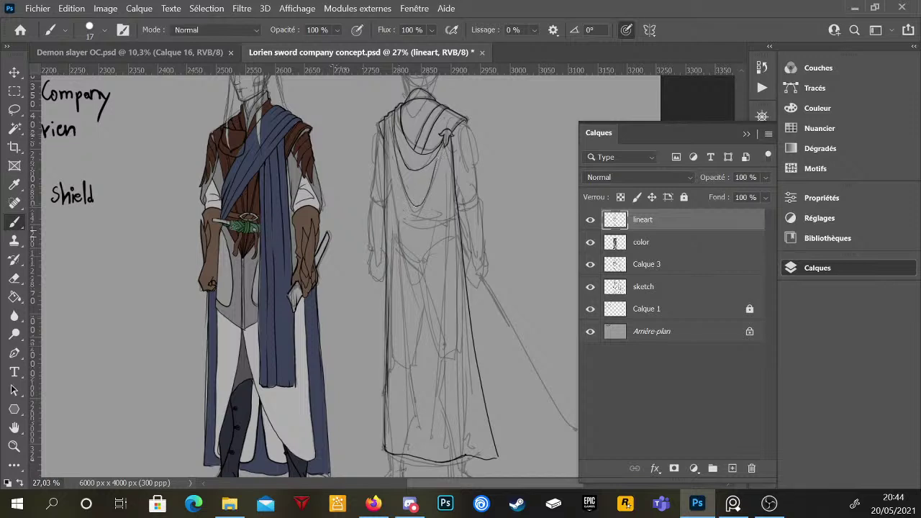
{"action": "left_click_drag", "start_coordinate": [427, 195], "coordinate": [439, 151]}
{"action": "mouse_move", "coordinate": [430, 190]}
{"action": "left_mouse_down"}
{"action": "mouse_move", "coordinate": [440, 148]}
{"action": "mouse_move", "coordinate": [447, 270]}
{"action": "mouse_move", "coordinate": [467, 266]}
{"action": "left_mouse_up"}
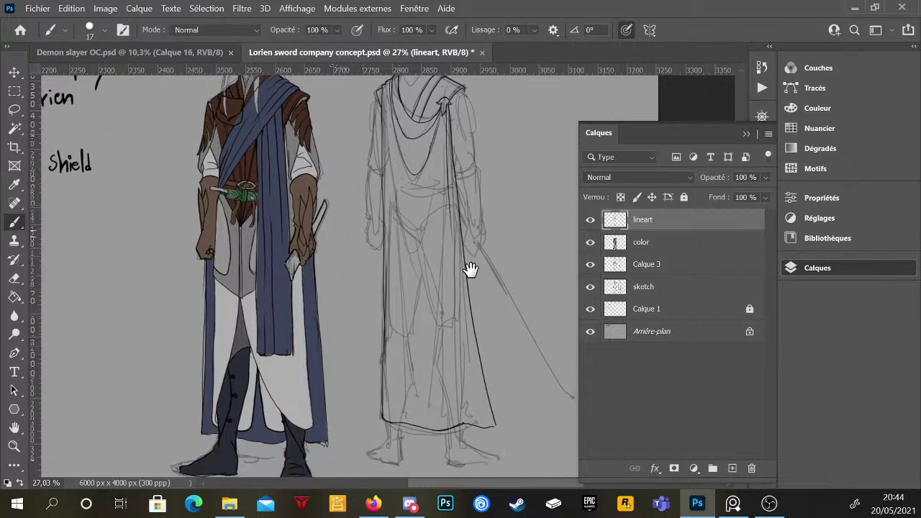
- Ink a deeper drape fold below the waist and long vertical folds down the cloak beneath the clasp and along its opposite side
{"action": "scroll", "coordinate": [419, 286], "scroll_direction": "down", "scroll_amount": 1}
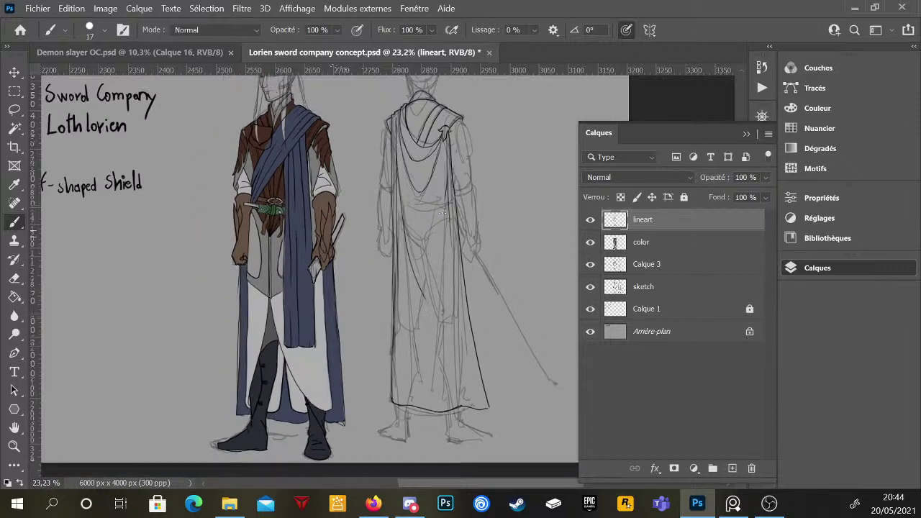
{"action": "mouse_move", "coordinate": [444, 202]}
{"action": "left_mouse_down"}
{"action": "mouse_move", "coordinate": [409, 261]}
{"action": "mouse_move", "coordinate": [427, 239]}
{"action": "left_mouse_up"}
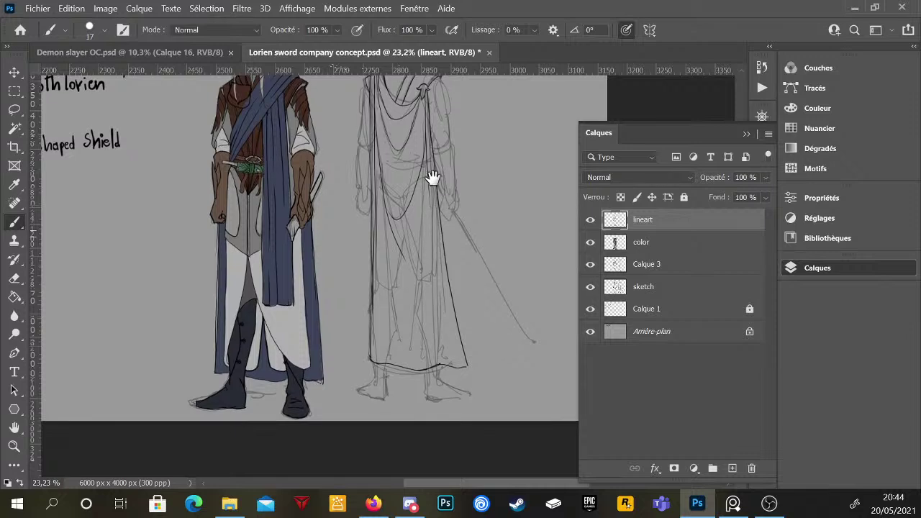
{"action": "mouse_move", "coordinate": [429, 145]}
{"action": "left_mouse_down"}
{"action": "mouse_move", "coordinate": [440, 363]}
{"action": "mouse_move", "coordinate": [431, 279]}
{"action": "left_mouse_up"}
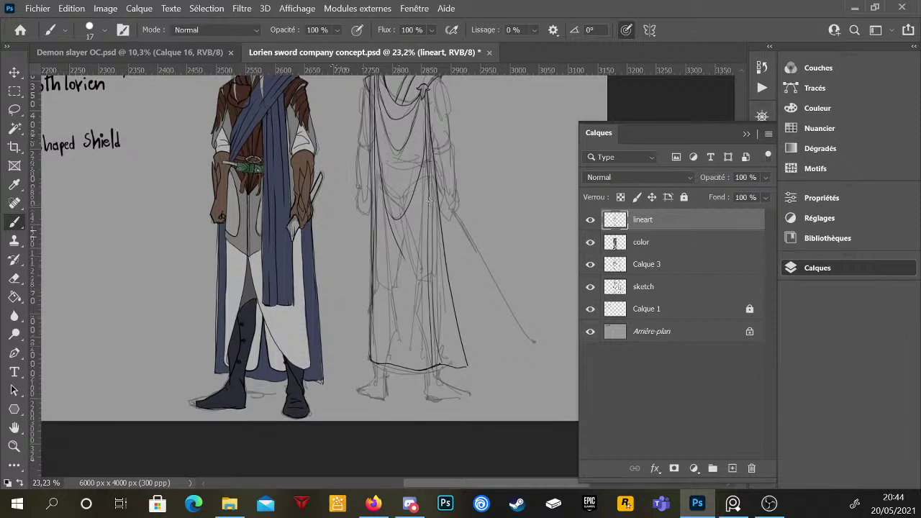
{"action": "left_click_drag", "start_coordinate": [390, 358], "coordinate": [386, 232]}
{"action": "left_click_drag", "start_coordinate": [486, 319], "coordinate": [464, 314]}
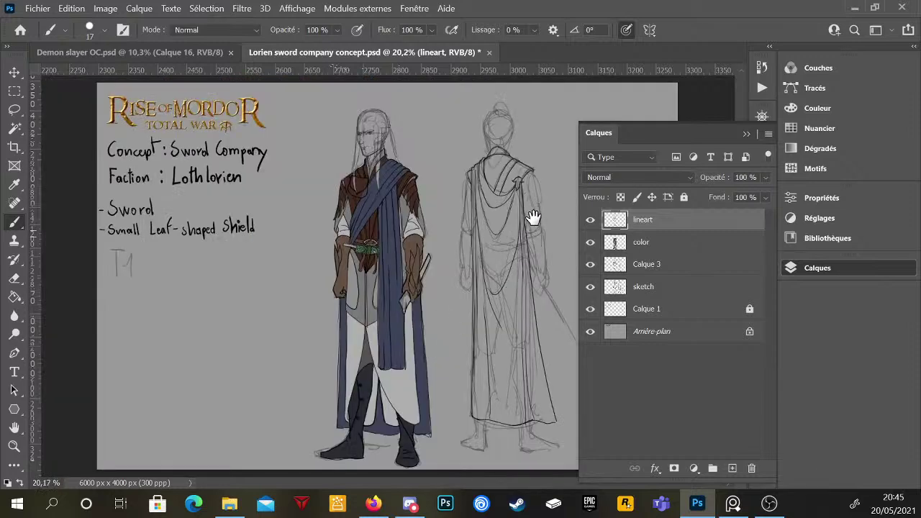
- Ink the sword arm's upper sleeve with its outer contour and curved lower edge at the elbow
{"action": "scroll", "coordinate": [533, 218], "scroll_direction": "up", "scroll_amount": 2}
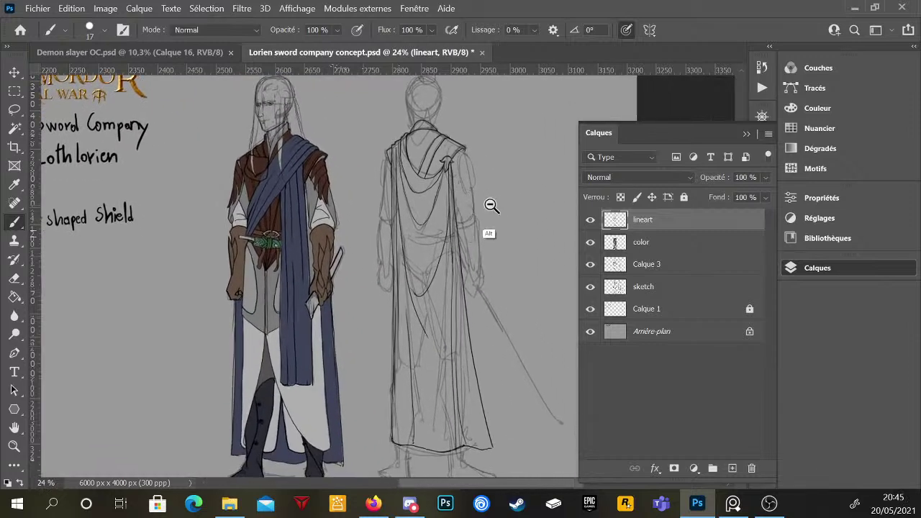
{"action": "scroll", "coordinate": [491, 206], "scroll_direction": "up", "scroll_amount": 4}
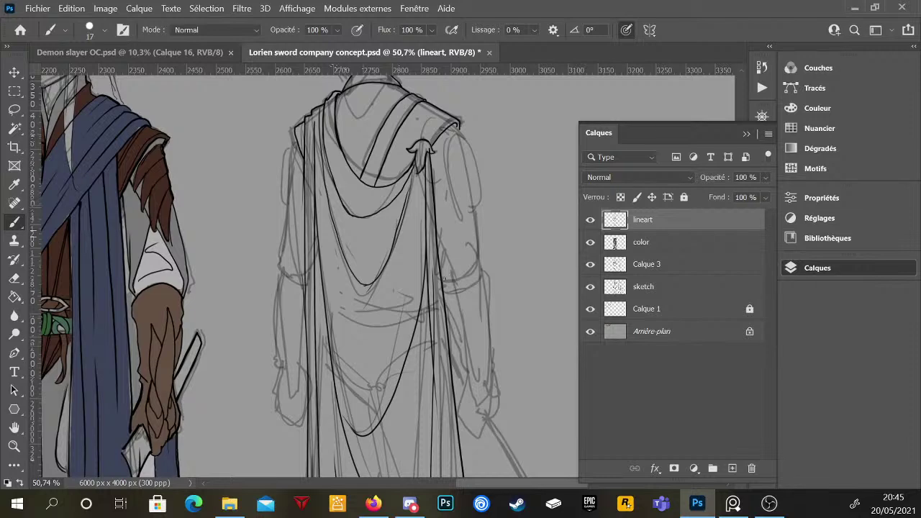
{"action": "mouse_move", "coordinate": [441, 281]}
{"action": "left_mouse_down"}
{"action": "mouse_move", "coordinate": [469, 279]}
{"action": "mouse_move", "coordinate": [480, 258]}
{"action": "mouse_move", "coordinate": [476, 208]}
{"action": "mouse_move", "coordinate": [466, 240]}
{"action": "left_mouse_up"}
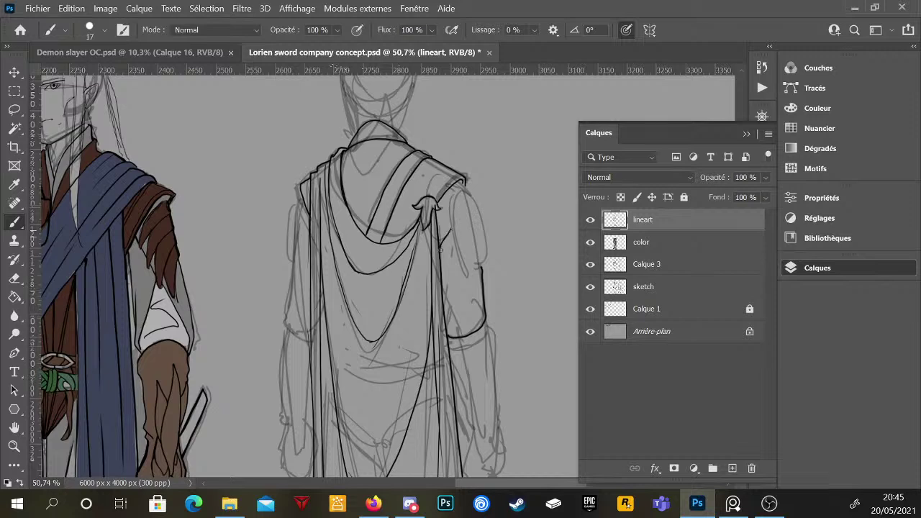
- Ink a short plate edge beside the cloak on the sword arm and overlapping layered plates on the opposite shoulder
{"action": "left_click_drag", "start_coordinate": [443, 259], "coordinate": [452, 240]}
{"action": "mouse_move", "coordinate": [297, 231]}
{"action": "left_mouse_down"}
{"action": "mouse_move", "coordinate": [310, 263]}
{"action": "mouse_move", "coordinate": [300, 227]}
{"action": "left_mouse_up"}
{"action": "mouse_move", "coordinate": [297, 205]}
{"action": "left_mouse_down"}
{"action": "mouse_move", "coordinate": [291, 269]}
{"action": "mouse_move", "coordinate": [295, 215]}
{"action": "mouse_move", "coordinate": [296, 223]}
{"action": "left_mouse_up"}
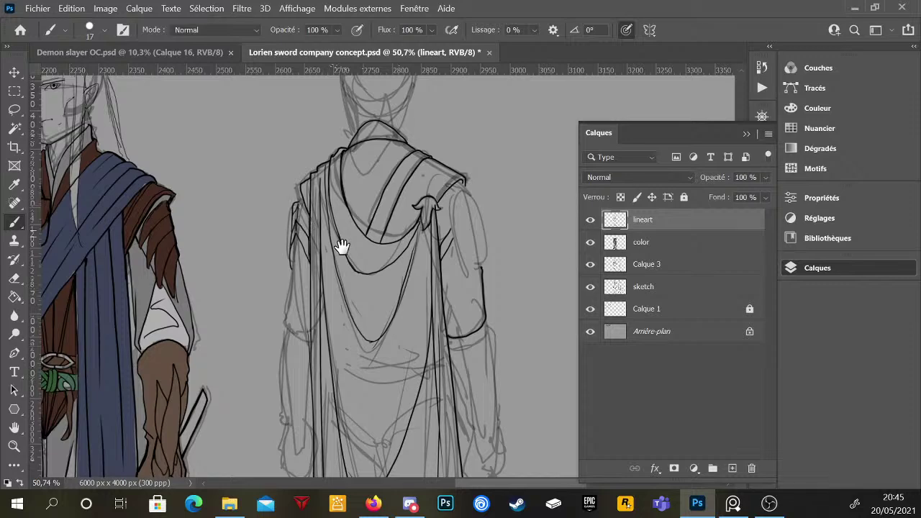
- Ink the overlapping curved shoulder plates down the sword-side upper arm
{"action": "mouse_move", "coordinate": [432, 281]}
{"action": "left_mouse_down"}
{"action": "mouse_move", "coordinate": [323, 254]}
{"action": "mouse_move", "coordinate": [353, 237]}
{"action": "left_mouse_up"}
{"action": "mouse_move", "coordinate": [361, 179]}
{"action": "left_mouse_down"}
{"action": "mouse_move", "coordinate": [352, 225]}
{"action": "mouse_move", "coordinate": [335, 230]}
{"action": "mouse_move", "coordinate": [356, 210]}
{"action": "mouse_move", "coordinate": [349, 224]}
{"action": "mouse_move", "coordinate": [360, 220]}
{"action": "mouse_move", "coordinate": [370, 235]}
{"action": "mouse_move", "coordinate": [345, 253]}
{"action": "mouse_move", "coordinate": [349, 268]}
{"action": "mouse_move", "coordinate": [370, 235]}
{"action": "mouse_move", "coordinate": [354, 264]}
{"action": "mouse_move", "coordinate": [359, 254]}
{"action": "mouse_move", "coordinate": [376, 298]}
{"action": "mouse_move", "coordinate": [343, 249]}
{"action": "mouse_move", "coordinate": [346, 265]}
{"action": "mouse_move", "coordinate": [375, 268]}
{"action": "left_mouse_up"}
{"action": "key", "text": "ctrl+z"}
{"action": "key", "text": "ctrl+z"}
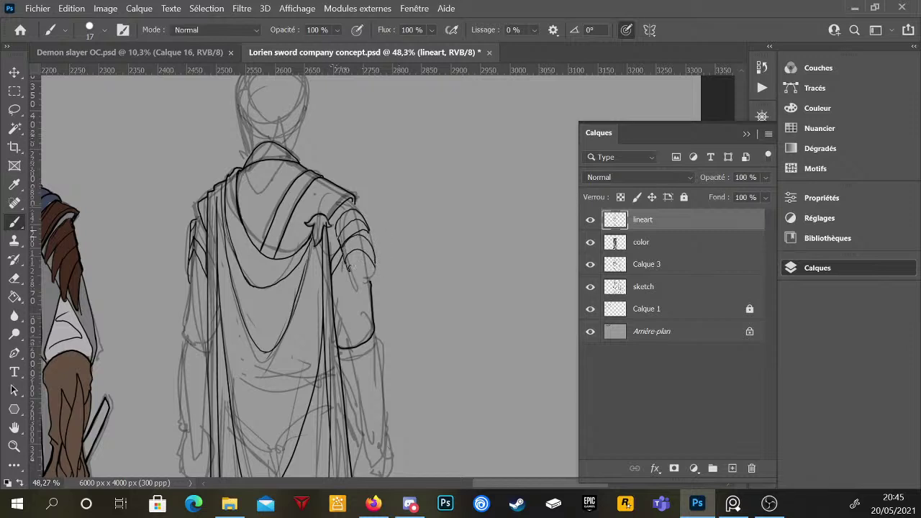
{"action": "mouse_move", "coordinate": [351, 267]}
{"action": "left_mouse_down"}
{"action": "mouse_move", "coordinate": [374, 285]}
{"action": "mouse_move", "coordinate": [370, 257]}
{"action": "left_mouse_up"}
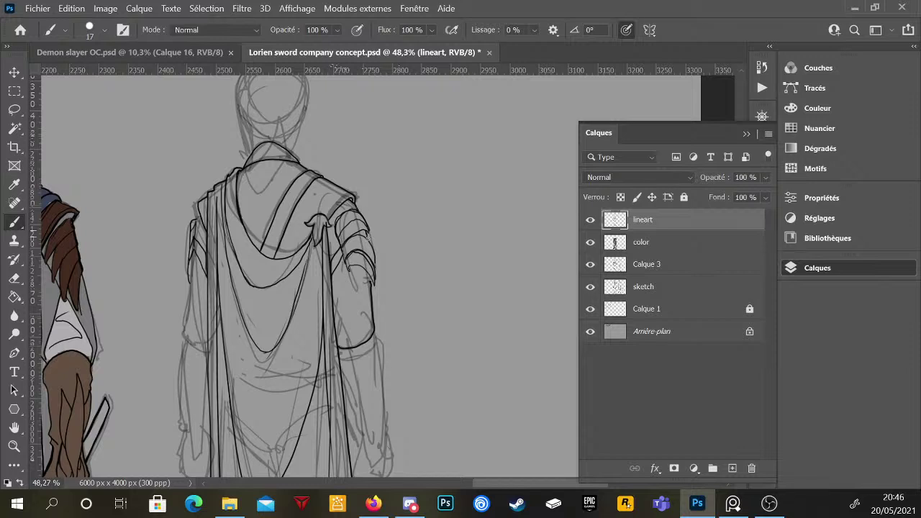
- Redraw the sword arm's outer sleeve contour rounder below the shoulder plates and erase the old line
{"action": "scroll", "coordinate": [392, 295], "scroll_direction": "up", "scroll_amount": 2}
{"action": "mouse_move", "coordinate": [365, 270]}
{"action": "left_mouse_down"}
{"action": "mouse_move", "coordinate": [375, 322]}
{"action": "mouse_move", "coordinate": [366, 337]}
{"action": "mouse_move", "coordinate": [395, 320]}
{"action": "left_mouse_up"}
{"action": "key", "text": "e"}
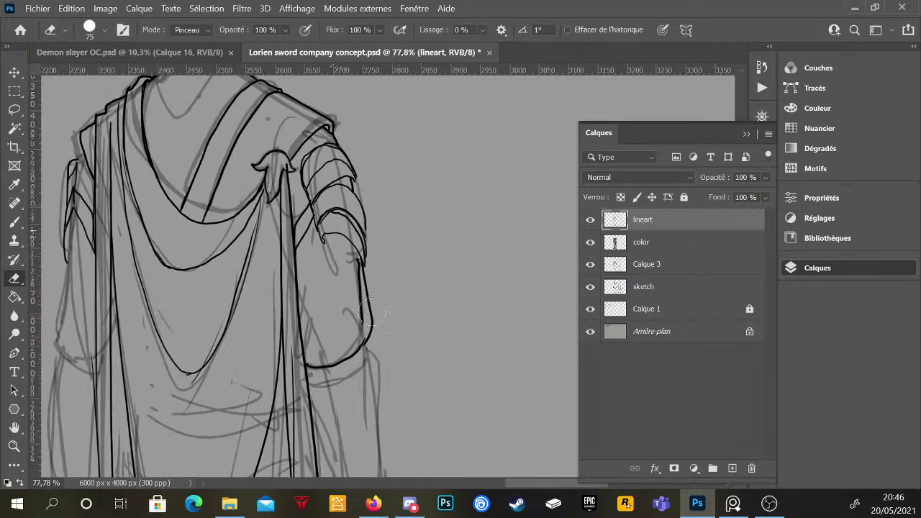
{"action": "scroll", "coordinate": [355, 284], "scroll_direction": "down", "scroll_amount": 4}
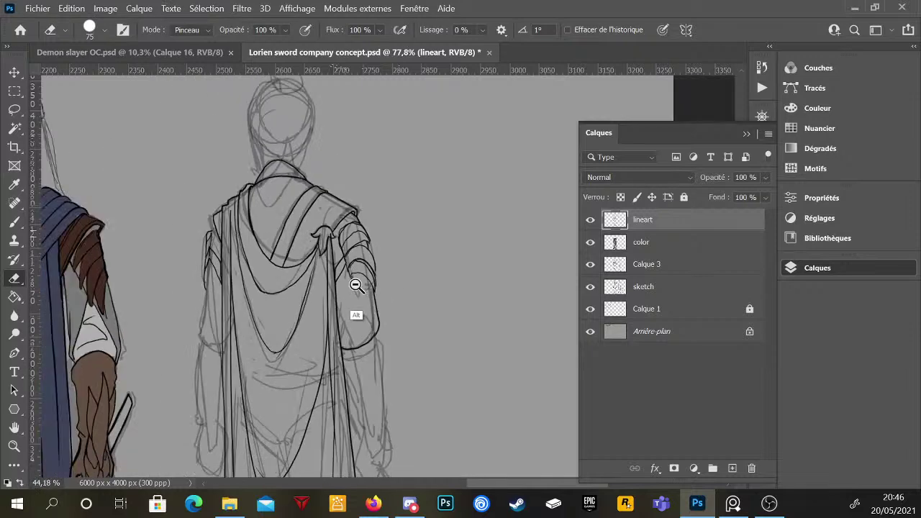
{"action": "scroll", "coordinate": [356, 285], "scroll_direction": "down", "scroll_amount": 2}
{"action": "scroll", "coordinate": [364, 280], "scroll_direction": "up", "scroll_amount": 4}
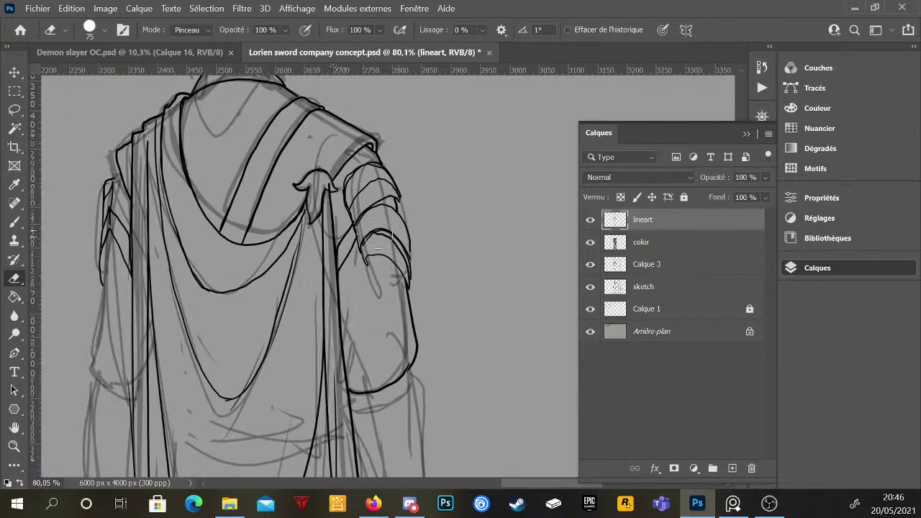
- Refine the shoulder plates opposite the sword arm and ink that arm's sleeve down to the elbow
{"action": "key", "text": "b"}
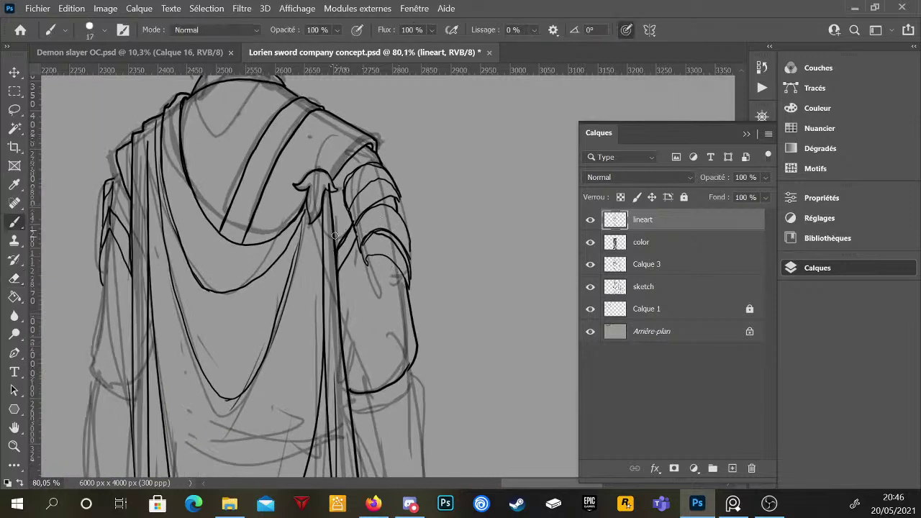
{"action": "left_click_drag", "start_coordinate": [111, 229], "coordinate": [136, 269]}
{"action": "scroll", "coordinate": [369, 261], "scroll_direction": "down", "scroll_amount": 5}
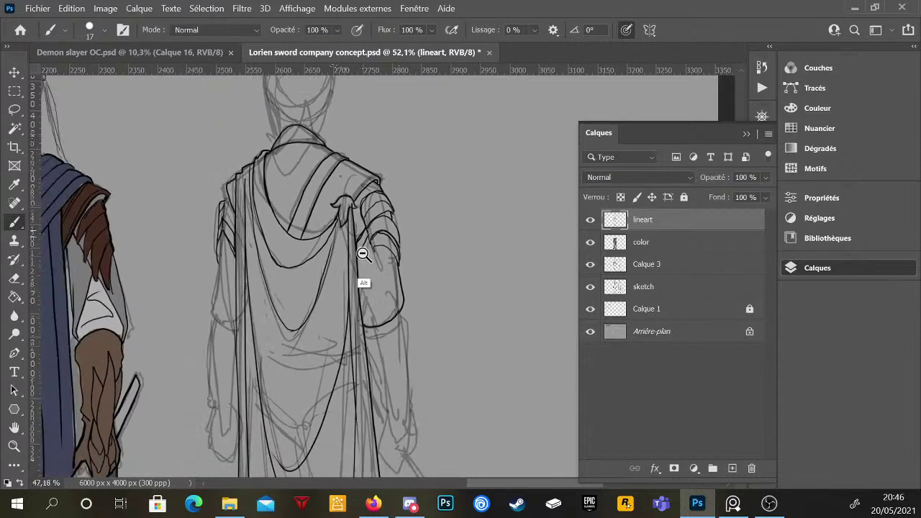
{"action": "left_click_drag", "start_coordinate": [367, 284], "coordinate": [364, 265]}
{"action": "left_click_drag", "start_coordinate": [385, 312], "coordinate": [368, 249]}
{"action": "left_click_drag", "start_coordinate": [376, 269], "coordinate": [369, 266]}
- Ink the sword arm's cuff band at the elbow and both edges of the forearm down toward the wrist
{"action": "scroll", "coordinate": [339, 233], "scroll_direction": "up", "scroll_amount": 2}
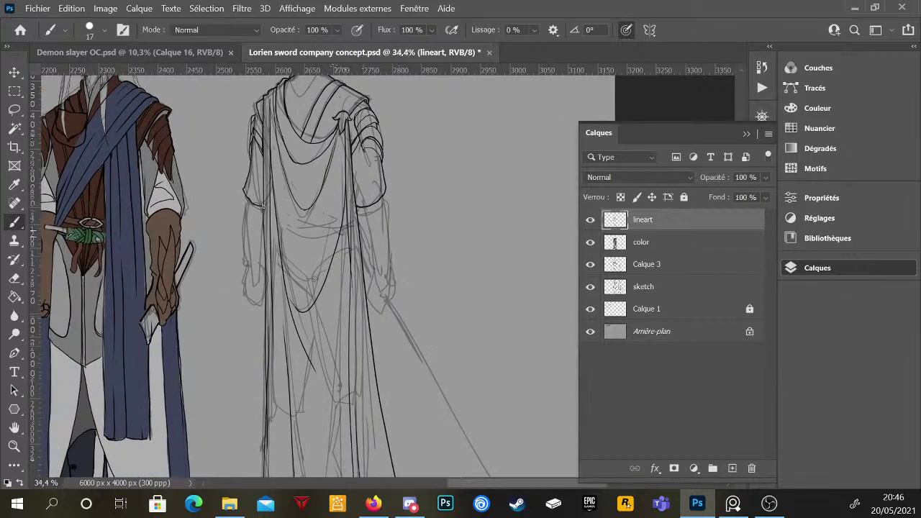
{"action": "left_click_drag", "start_coordinate": [379, 216], "coordinate": [396, 254]}
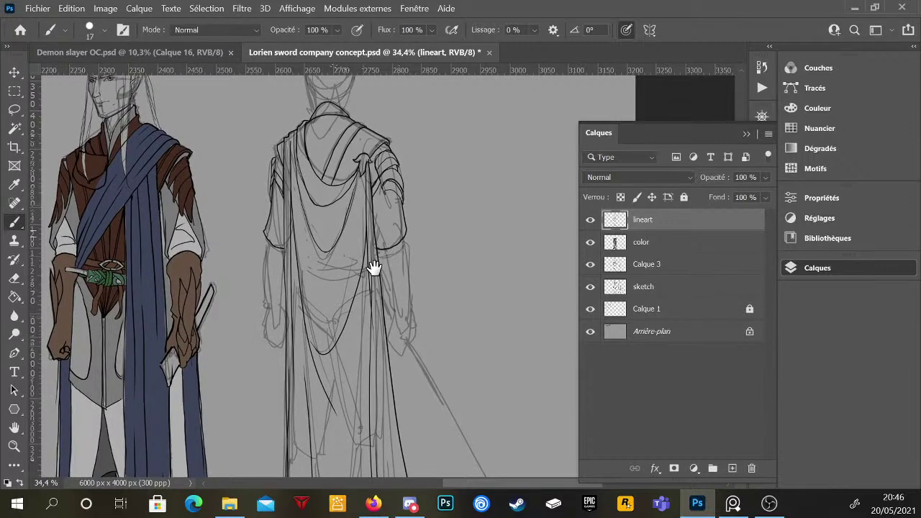
{"action": "left_click_drag", "start_coordinate": [390, 298], "coordinate": [386, 266]}
{"action": "scroll", "coordinate": [386, 266], "scroll_direction": "up", "scroll_amount": 3}
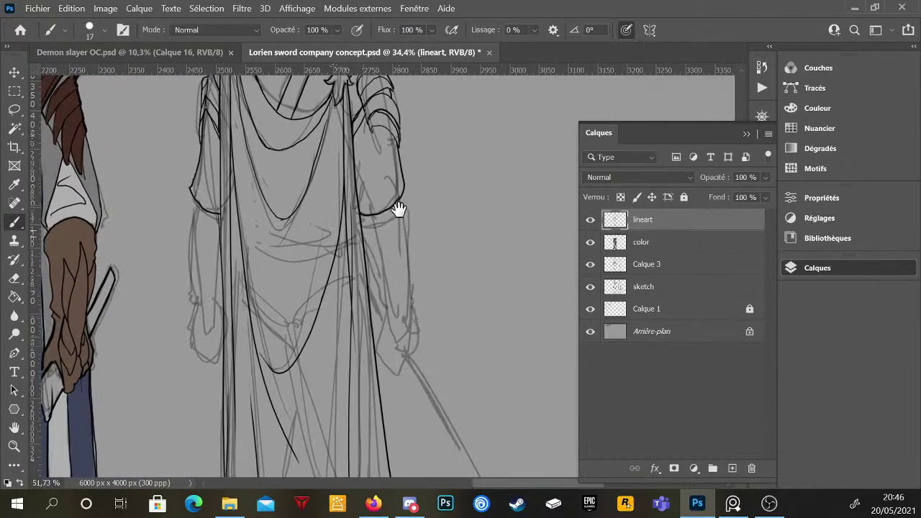
{"action": "mouse_move", "coordinate": [361, 227]}
{"action": "left_mouse_down"}
{"action": "mouse_move", "coordinate": [396, 223]}
{"action": "mouse_move", "coordinate": [401, 210]}
{"action": "mouse_move", "coordinate": [406, 253]}
{"action": "left_mouse_up"}
{"action": "left_click_drag", "start_coordinate": [404, 219], "coordinate": [420, 342]}
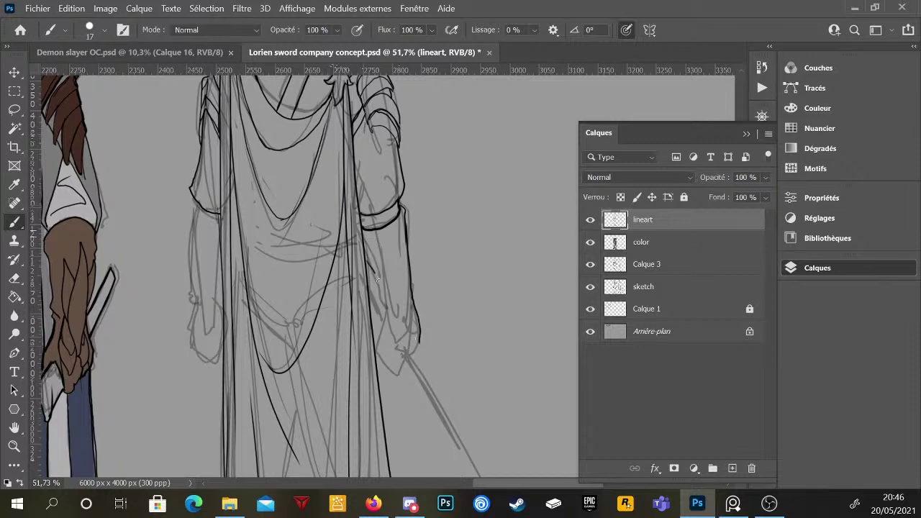
{"action": "left_click_drag", "start_coordinate": [363, 255], "coordinate": [390, 321]}
- Ink the cuff band and the outer forearm edge of the arm opposite the sword
{"action": "mouse_move", "coordinate": [348, 283]}
{"action": "left_mouse_down"}
{"action": "mouse_move", "coordinate": [328, 278]}
{"action": "mouse_move", "coordinate": [281, 309]}
{"action": "mouse_move", "coordinate": [288, 314]}
{"action": "mouse_move", "coordinate": [272, 305]}
{"action": "mouse_move", "coordinate": [263, 336]}
{"action": "left_mouse_up"}
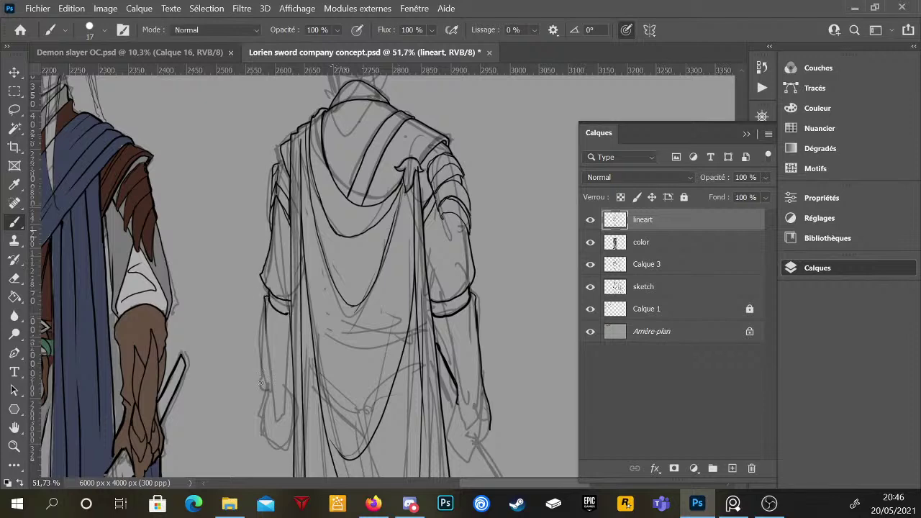
{"action": "left_click_drag", "start_coordinate": [266, 297], "coordinate": [267, 394]}
{"action": "scroll", "coordinate": [285, 384], "scroll_direction": "down", "scroll_amount": 2}
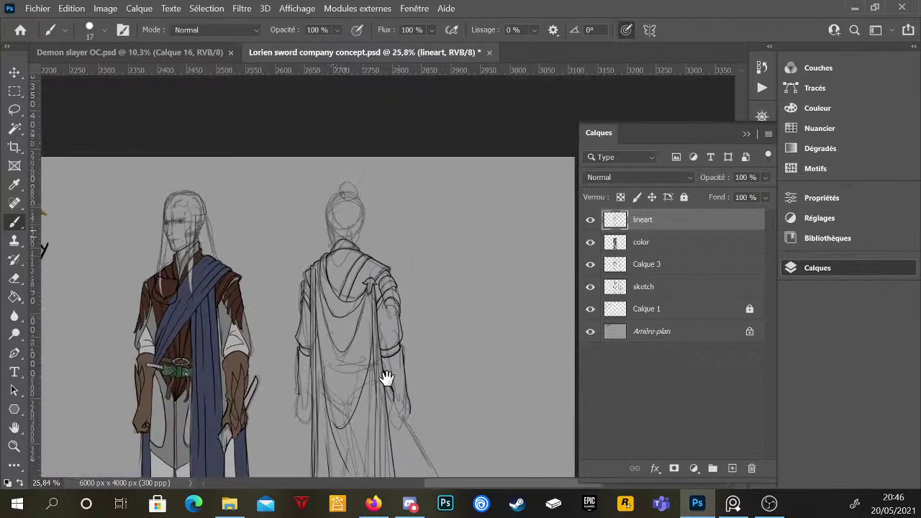
- Ink curved fabric folds inside the second figure's hood, between the collar and the hood's lower edge
{"action": "mouse_move", "coordinate": [384, 376]}
{"action": "left_mouse_down"}
{"action": "mouse_move", "coordinate": [366, 226]}
{"action": "mouse_move", "coordinate": [396, 388]}
{"action": "left_mouse_up"}
{"action": "scroll", "coordinate": [396, 387], "scroll_direction": "down", "scroll_amount": 1}
{"action": "scroll", "coordinate": [374, 312], "scroll_direction": "up", "scroll_amount": 4}
{"action": "left_click_drag", "start_coordinate": [378, 254], "coordinate": [429, 322]}
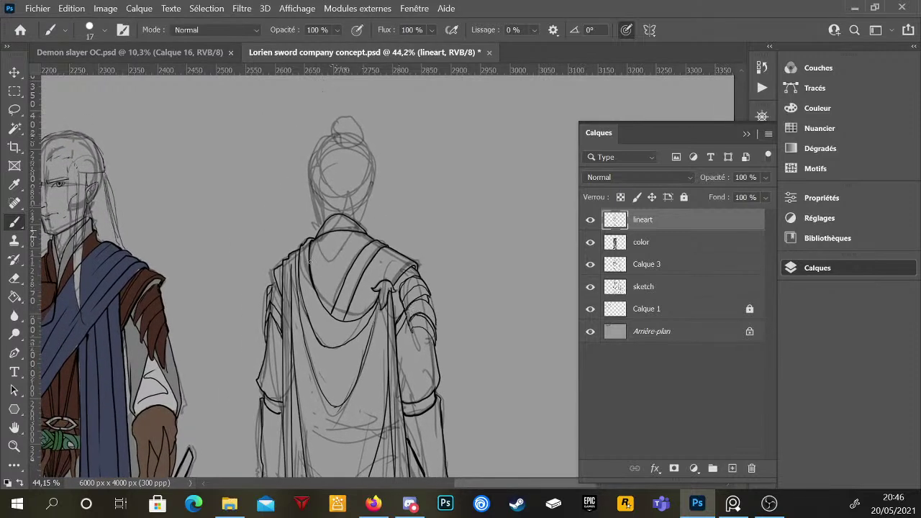
{"action": "left_click_drag", "start_coordinate": [334, 267], "coordinate": [369, 244]}
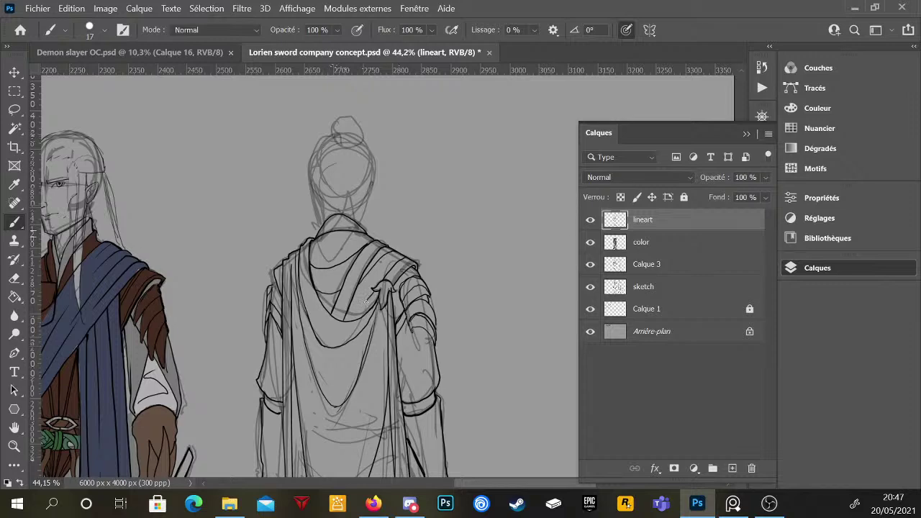
{"action": "scroll", "coordinate": [365, 312], "scroll_direction": "down", "scroll_amount": 3, "text": "alt"}
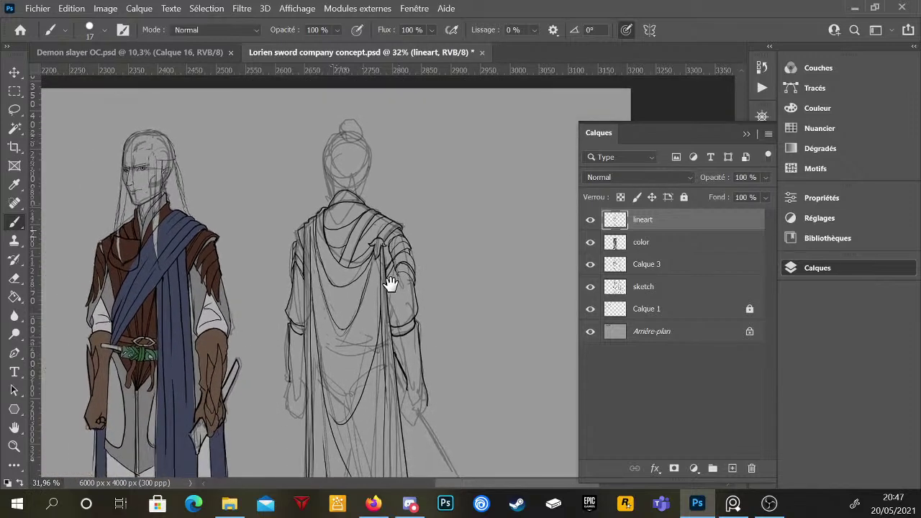
{"action": "scroll", "coordinate": [352, 198], "scroll_direction": "down", "scroll_amount": 3, "text": "alt"}
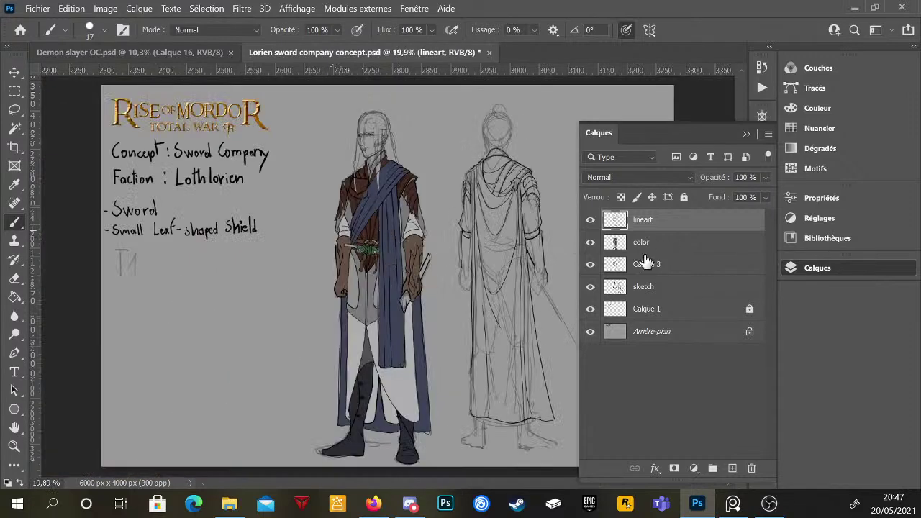
- On the color layer, fill the inner panel of the first figure's chest flap with the light brown of the forearm guards
{"action": "left_click", "coordinate": [640, 243]}
{"action": "scroll", "coordinate": [396, 199], "scroll_direction": "up", "scroll_amount": 5, "text": "alt"}
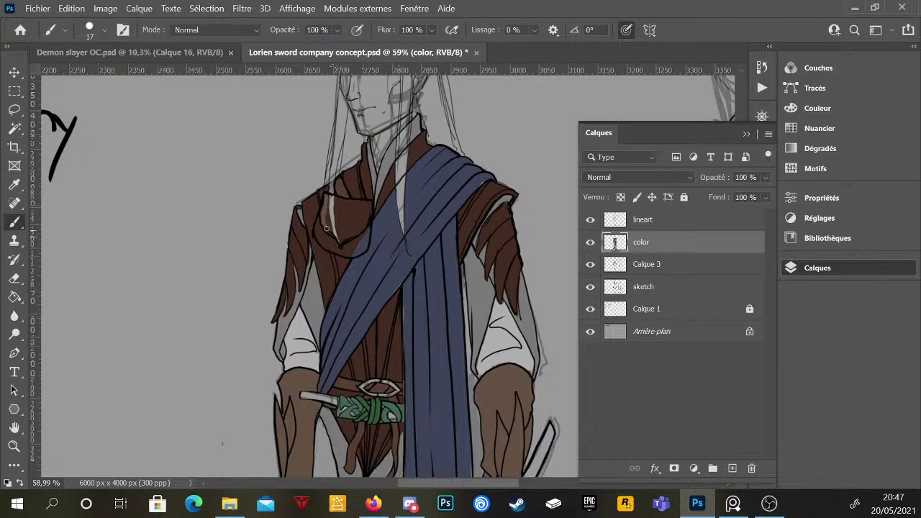
{"action": "mouse_move", "coordinate": [328, 226]}
{"action": "left_mouse_down"}
{"action": "mouse_move", "coordinate": [327, 197]}
{"action": "mouse_move", "coordinate": [334, 236]}
{"action": "mouse_move", "coordinate": [328, 195]}
{"action": "mouse_move", "coordinate": [342, 245]}
{"action": "mouse_move", "coordinate": [326, 225]}
{"action": "mouse_move", "coordinate": [335, 199]}
{"action": "mouse_move", "coordinate": [369, 202]}
{"action": "mouse_move", "coordinate": [364, 226]}
{"action": "mouse_move", "coordinate": [343, 238]}
{"action": "mouse_move", "coordinate": [367, 225]}
{"action": "mouse_move", "coordinate": [359, 208]}
{"action": "mouse_move", "coordinate": [356, 228]}
{"action": "mouse_move", "coordinate": [362, 205]}
{"action": "mouse_move", "coordinate": [346, 229]}
{"action": "mouse_move", "coordinate": [342, 204]}
{"action": "mouse_move", "coordinate": [369, 203]}
{"action": "left_mouse_up"}
{"action": "left_click_drag", "start_coordinate": [410, 292], "coordinate": [389, 264]}
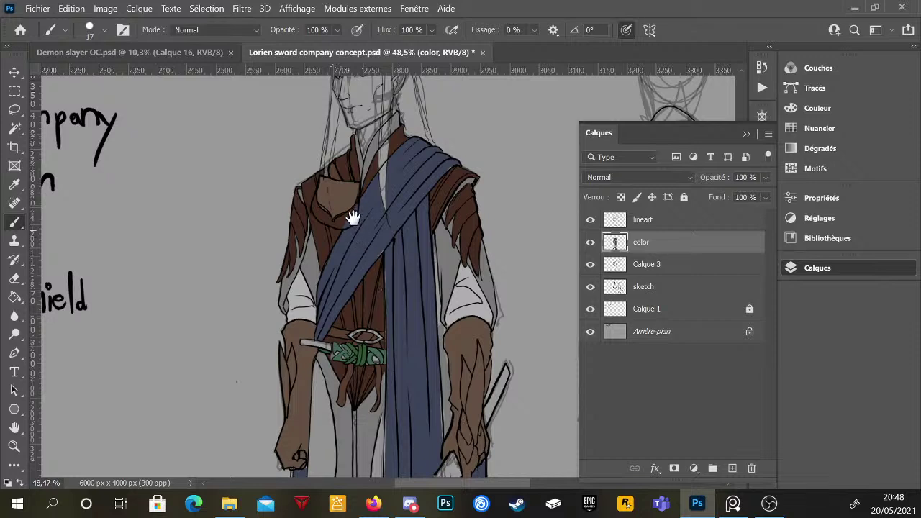
{"action": "left_click_drag", "start_coordinate": [345, 217], "coordinate": [368, 206]}
{"action": "left_click_drag", "start_coordinate": [366, 210], "coordinate": [378, 234]}
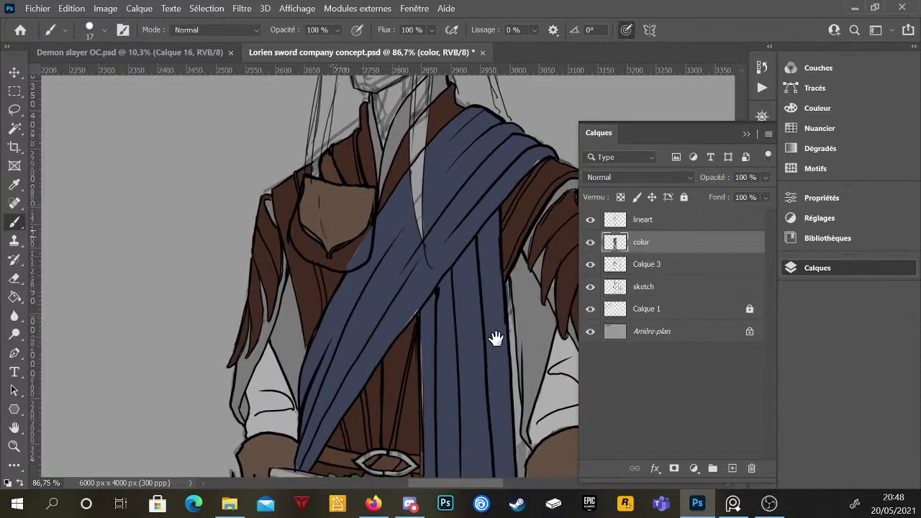
{"action": "scroll", "coordinate": [494, 338], "scroll_direction": "down", "scroll_amount": 3}
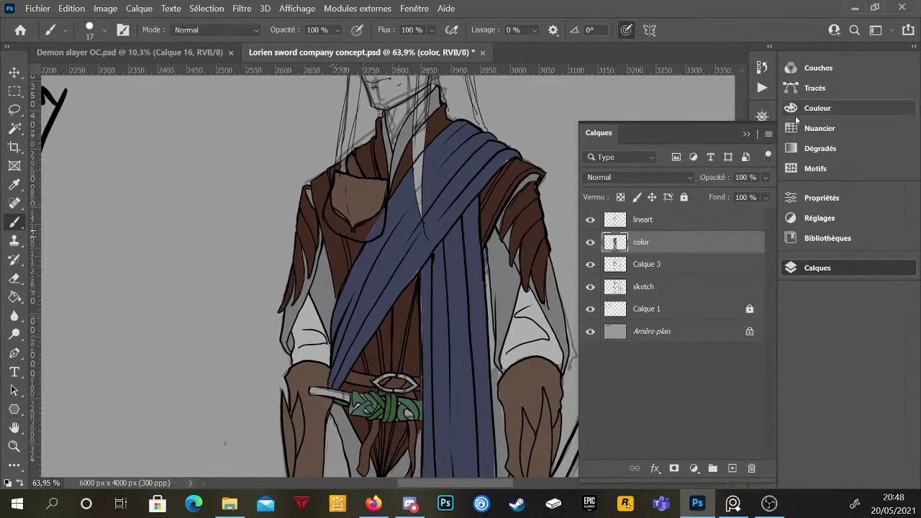
- Paint the lower border of the first figure's chest flap dark red, with hue 2°, saturation 54% and brightness 38%
{"action": "left_click", "coordinate": [817, 107]}
{"action": "left_click", "coordinate": [641, 218]}
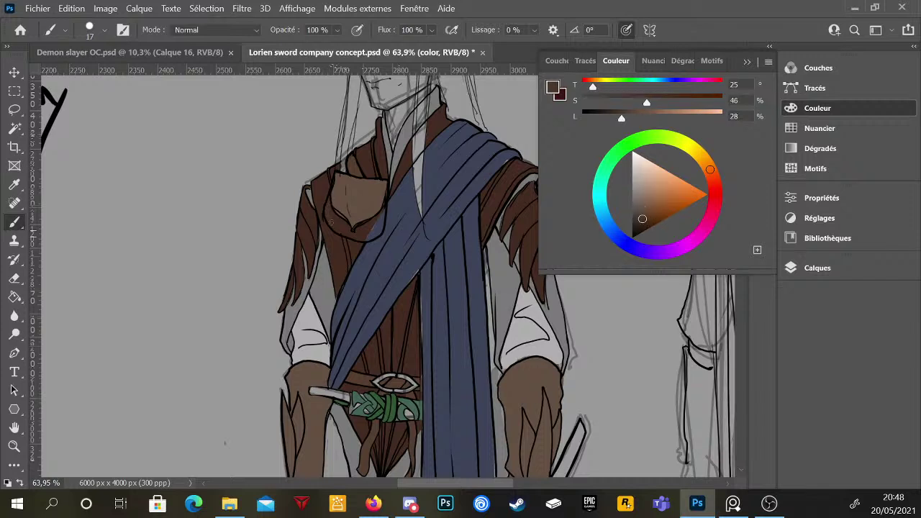
{"action": "left_click", "coordinate": [712, 181]}
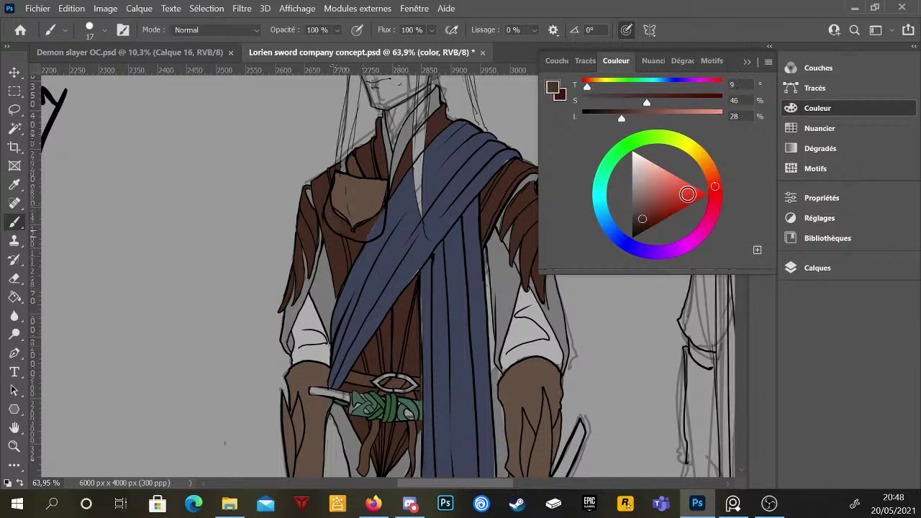
{"action": "left_click_drag", "start_coordinate": [712, 181], "coordinate": [713, 178]}
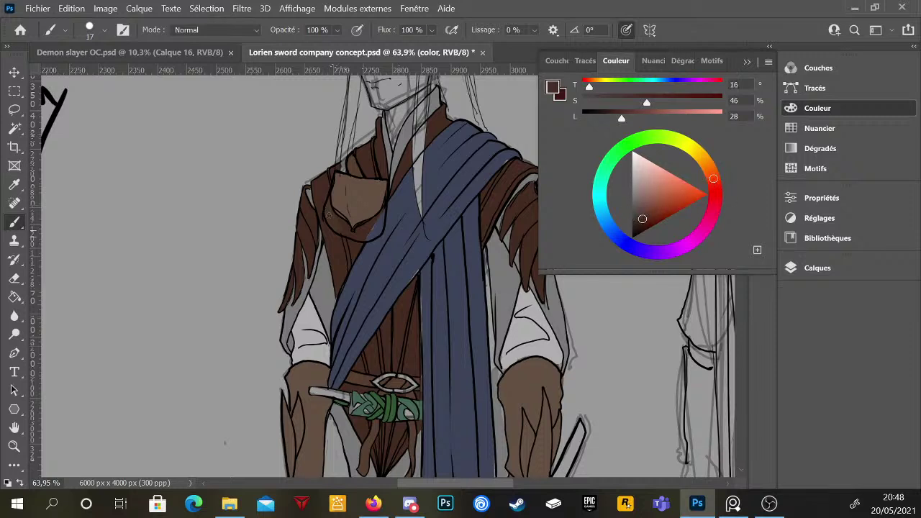
{"action": "left_click", "coordinate": [712, 189]}
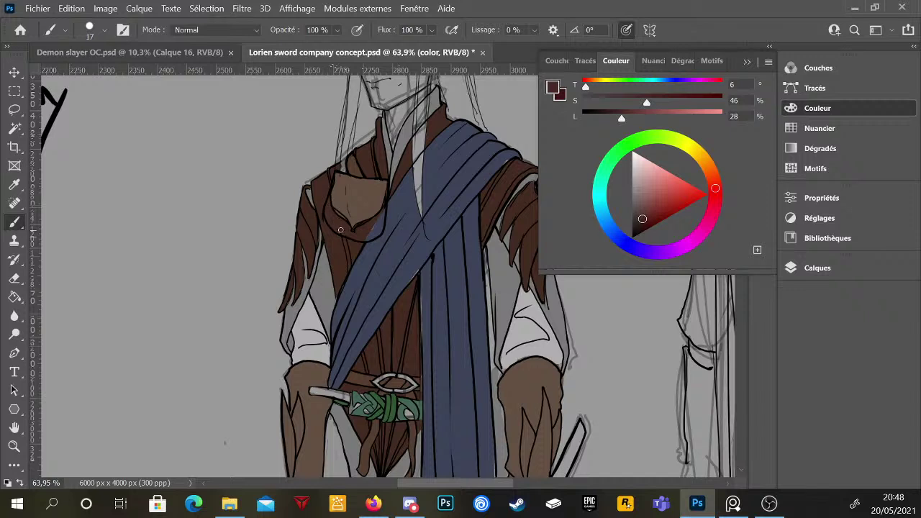
{"action": "left_click_drag", "start_coordinate": [720, 188], "coordinate": [715, 193]}
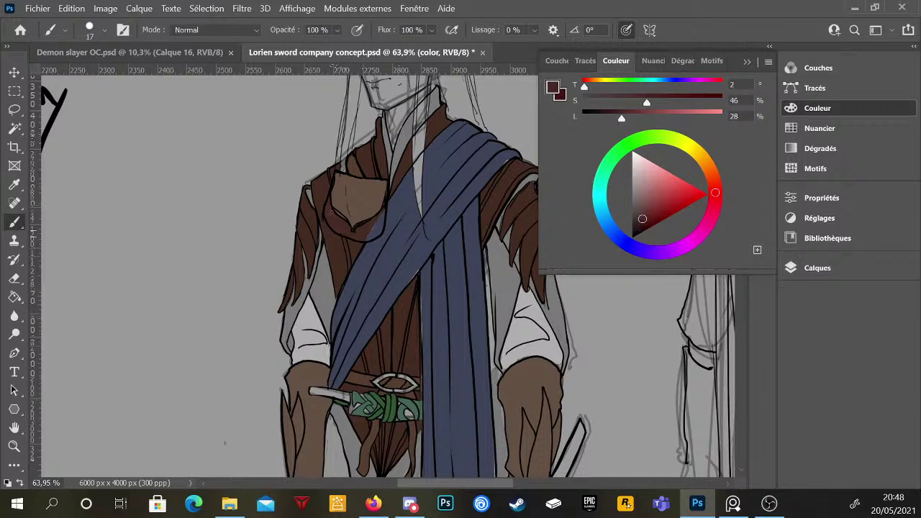
{"action": "left_click_drag", "start_coordinate": [641, 218], "coordinate": [646, 213]}
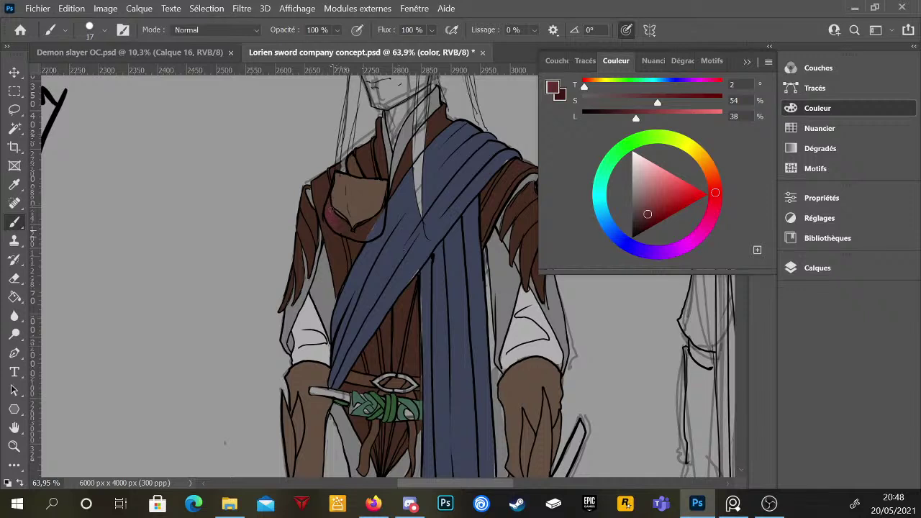
{"action": "left_click_drag", "start_coordinate": [341, 218], "coordinate": [351, 237]}
{"action": "mouse_move", "coordinate": [382, 222]}
{"action": "left_mouse_down"}
{"action": "mouse_move", "coordinate": [384, 211]}
{"action": "mouse_move", "coordinate": [379, 223]}
{"action": "left_mouse_up"}
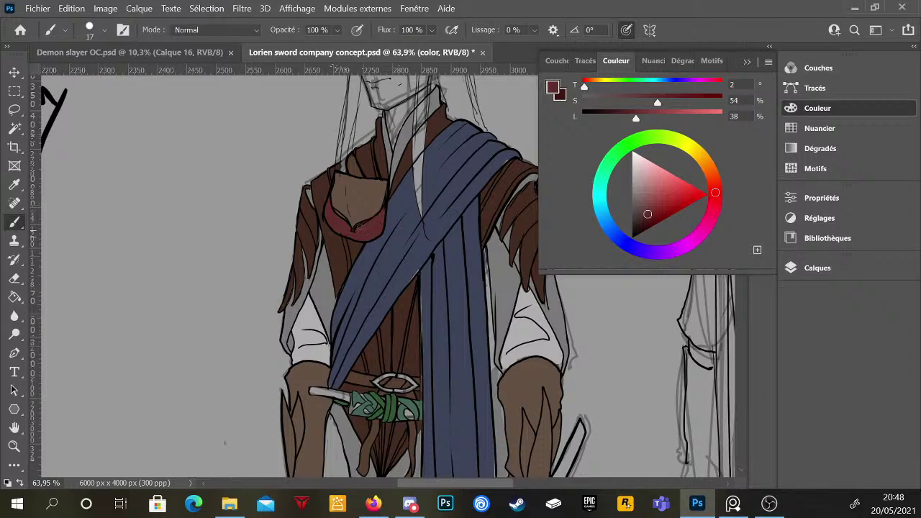
- Examine the recoloured chest flap within the whole costume and compare the front and back views of the soldier
{"action": "left_click_drag", "start_coordinate": [392, 264], "coordinate": [434, 283]}
{"action": "mouse_move", "coordinate": [461, 318]}
{"action": "left_mouse_down"}
{"action": "mouse_move", "coordinate": [423, 272]}
{"action": "mouse_move", "coordinate": [456, 321]}
{"action": "left_mouse_up"}
{"action": "left_click_drag", "start_coordinate": [516, 374], "coordinate": [477, 349]}
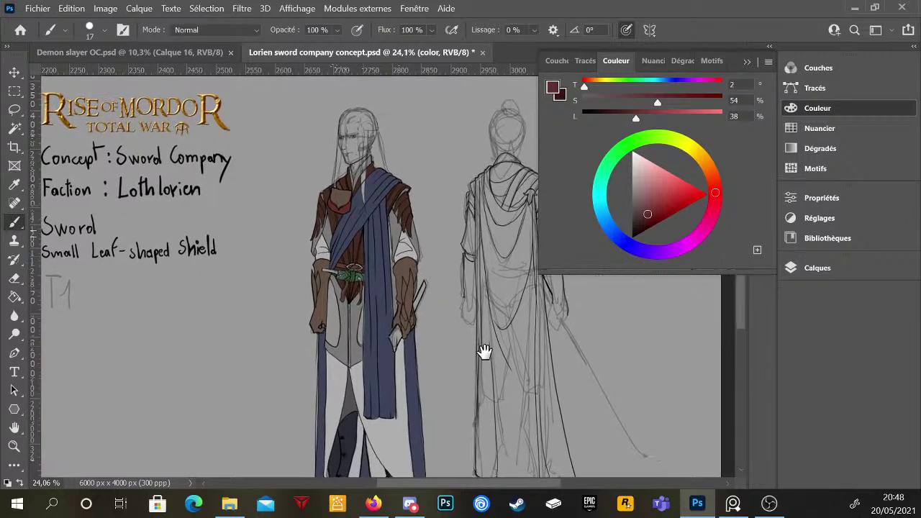
{"action": "scroll", "coordinate": [590, 362], "scroll_direction": "down", "scroll_amount": 1}
{"action": "scroll", "coordinate": [544, 343], "scroll_direction": "up", "scroll_amount": 1}
{"action": "left_click_drag", "start_coordinate": [545, 343], "coordinate": [521, 325]}
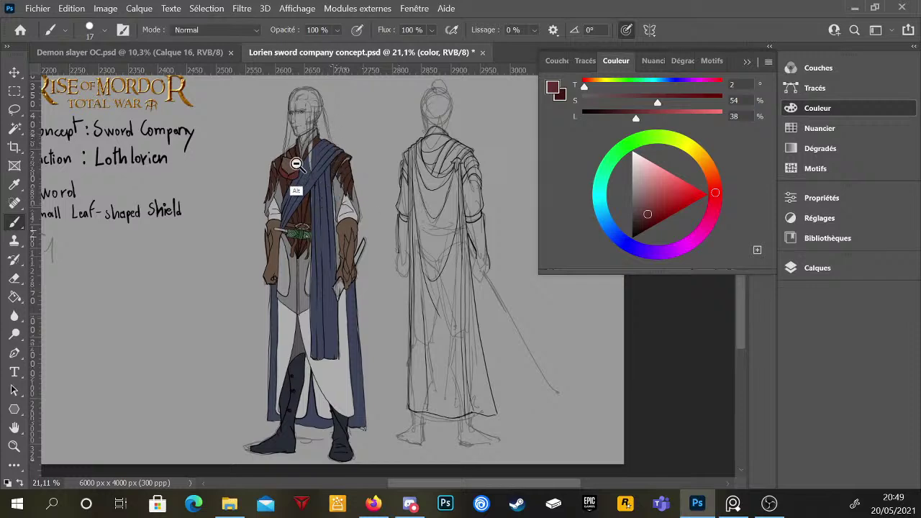
{"action": "scroll", "coordinate": [336, 174], "scroll_direction": "up", "scroll_amount": 3}
{"action": "left_click", "coordinate": [399, 230], "text": "alt"}
{"action": "left_click_drag", "start_coordinate": [469, 299], "coordinate": [426, 258]}
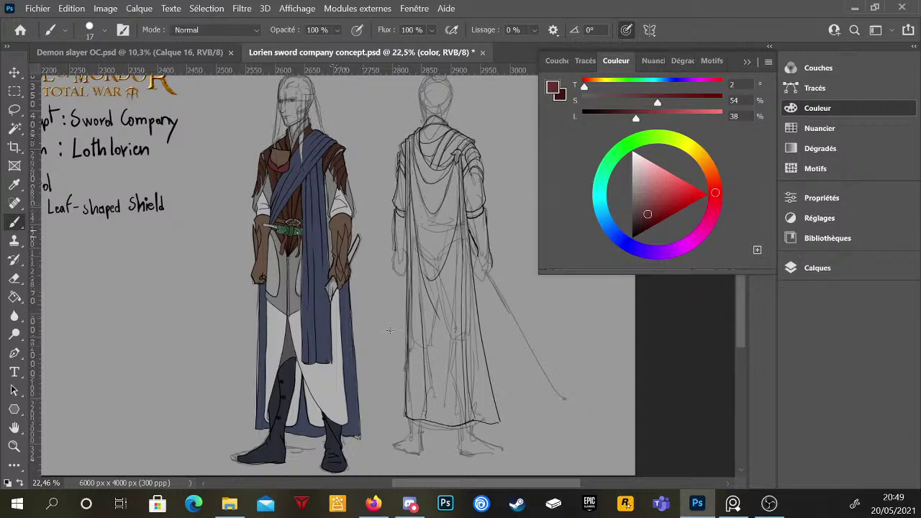
{"action": "scroll", "coordinate": [391, 324], "scroll_direction": "down", "scroll_amount": 2}
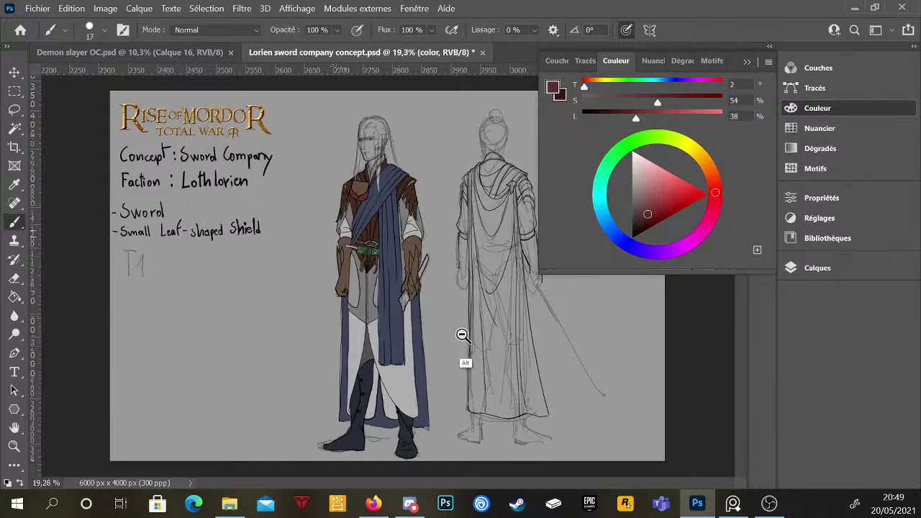
{"action": "scroll", "coordinate": [454, 333], "scroll_direction": "up", "scroll_amount": 3}
{"action": "mouse_move", "coordinate": [467, 330]}
{"action": "left_mouse_down"}
{"action": "mouse_move", "coordinate": [453, 319]}
{"action": "mouse_move", "coordinate": [464, 332]}
{"action": "mouse_move", "coordinate": [454, 343]}
{"action": "mouse_move", "coordinate": [471, 344]}
{"action": "left_mouse_up"}
{"action": "left_click", "coordinate": [470, 343], "text": "alt"}
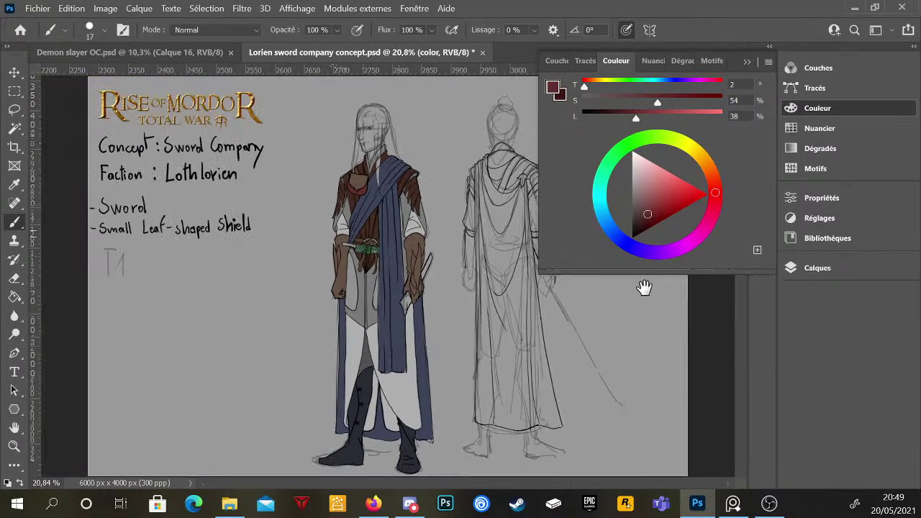
{"action": "left_click", "coordinate": [820, 108]}
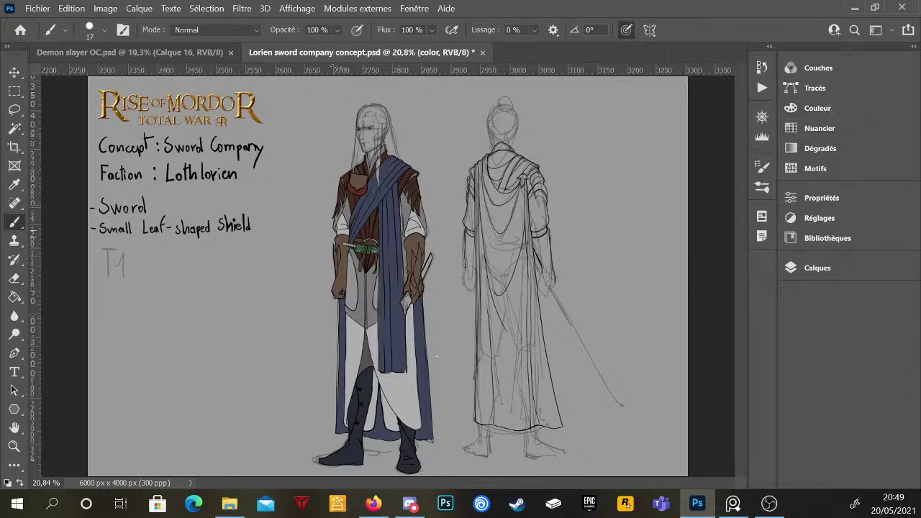
{"action": "scroll", "coordinate": [452, 347], "scroll_direction": "up", "scroll_amount": 1}
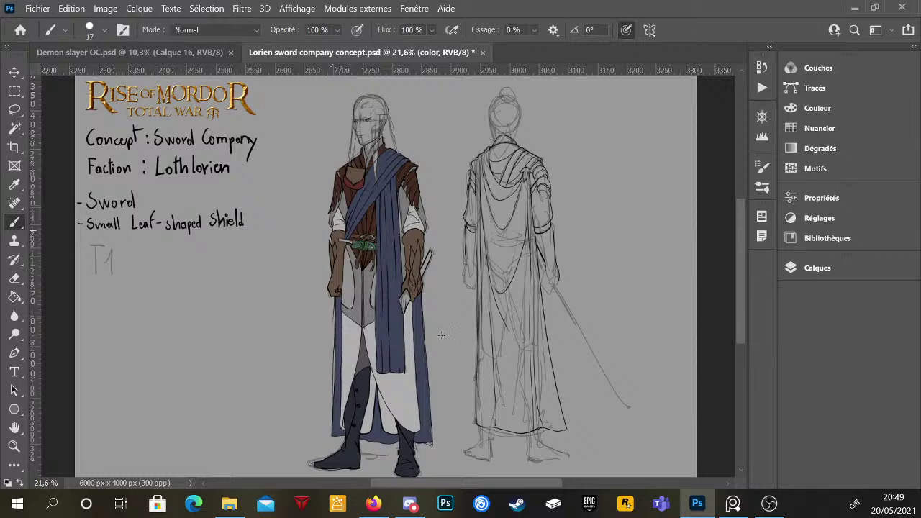
{"action": "left_click_drag", "start_coordinate": [506, 236], "coordinate": [468, 222]}
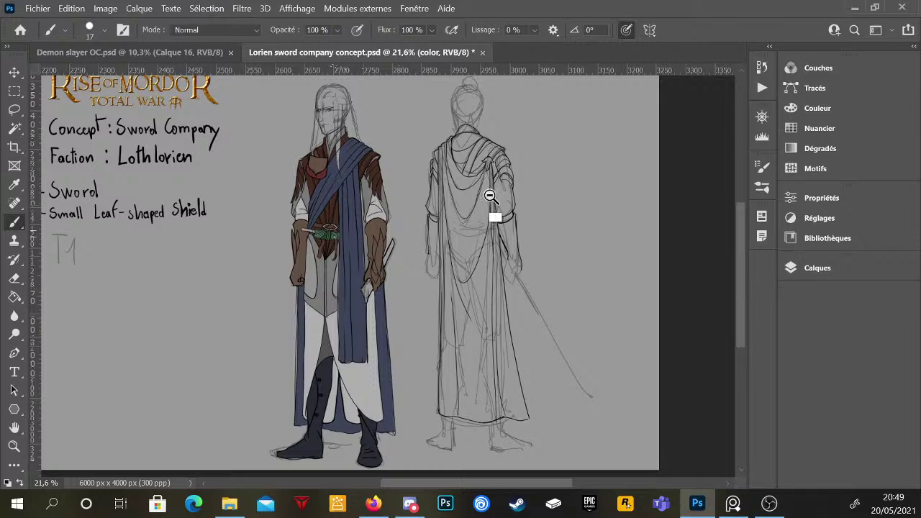
{"action": "left_click_drag", "start_coordinate": [491, 197], "coordinate": [512, 214]}
{"action": "mouse_move", "coordinate": [517, 229]}
{"action": "left_mouse_down"}
{"action": "mouse_move", "coordinate": [505, 210]}
{"action": "mouse_move", "coordinate": [502, 221]}
{"action": "left_mouse_up"}
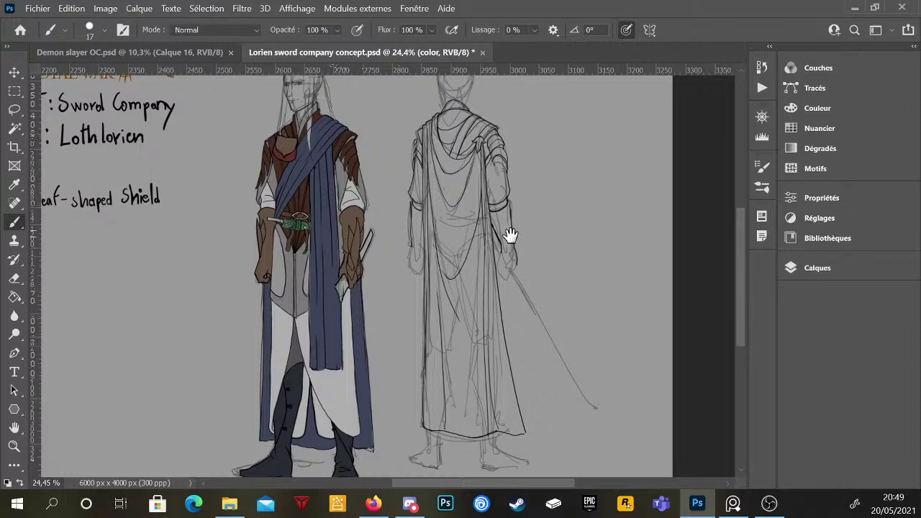
{"action": "left_click_drag", "start_coordinate": [508, 237], "coordinate": [489, 232]}
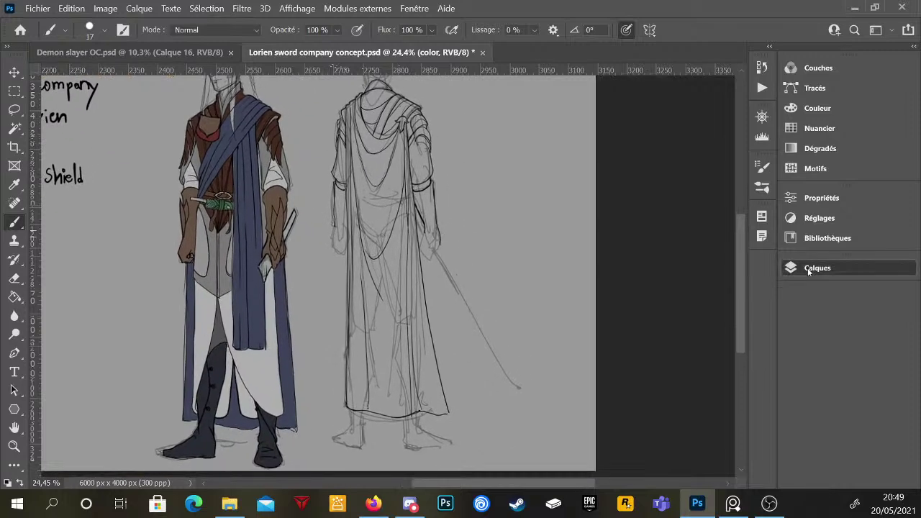
- On the lineart layer, ink the outlines of the second figure's sword hand and opposite hand in black
{"action": "left_click", "coordinate": [809, 268]}
{"action": "left_click", "coordinate": [667, 222]}
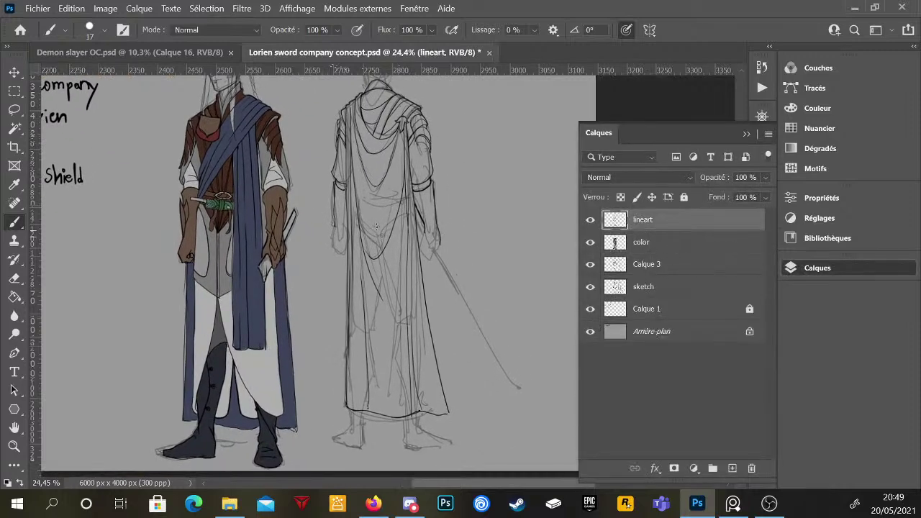
{"action": "left_click", "coordinate": [817, 107]}
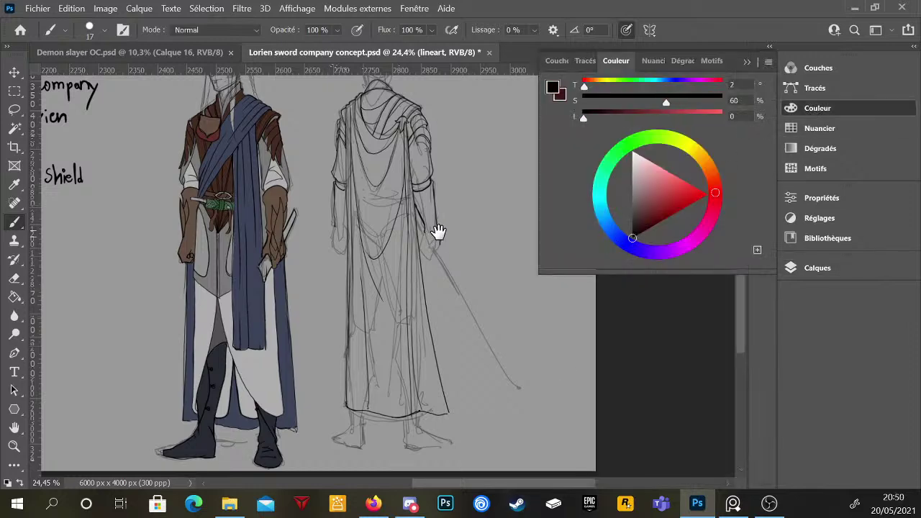
{"action": "scroll", "coordinate": [460, 237], "scroll_direction": "up", "scroll_amount": 4}
{"action": "mouse_move", "coordinate": [458, 238]}
{"action": "left_mouse_down"}
{"action": "mouse_move", "coordinate": [447, 270]}
{"action": "mouse_move", "coordinate": [437, 263]}
{"action": "left_mouse_up"}
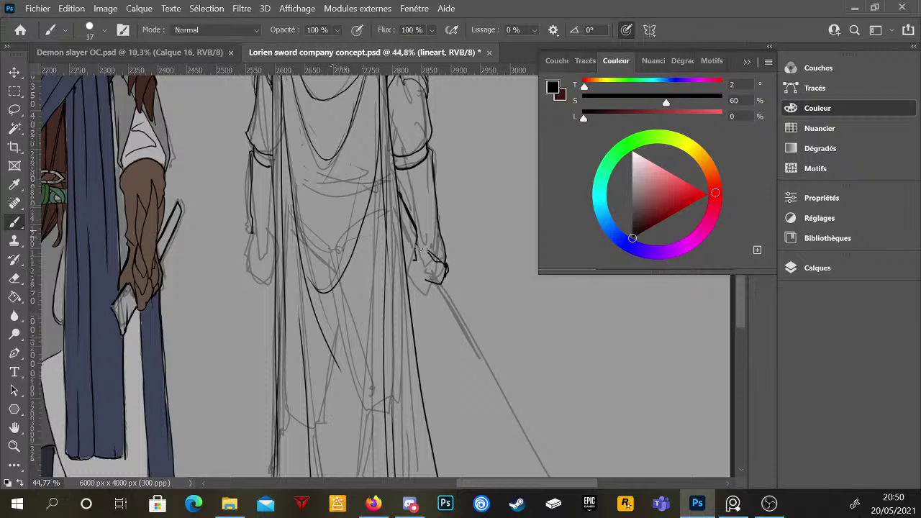
{"action": "scroll", "coordinate": [426, 277], "scroll_direction": "down", "scroll_amount": 2}
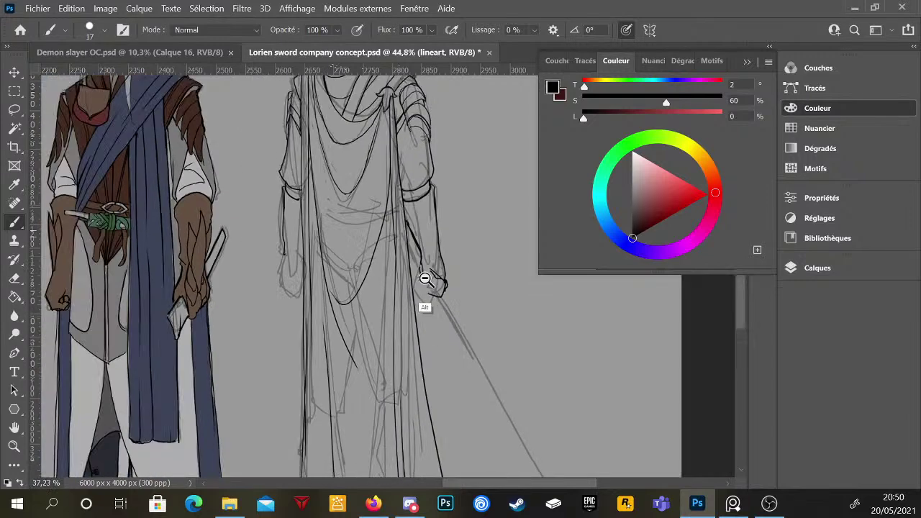
{"action": "scroll", "coordinate": [426, 277], "scroll_direction": "down", "scroll_amount": 1}
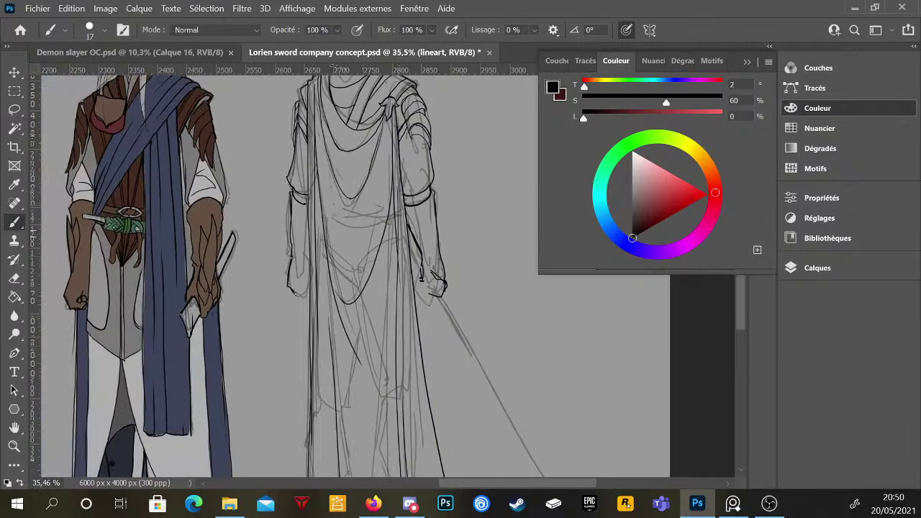
{"action": "scroll", "coordinate": [403, 323], "scroll_direction": "down", "scroll_amount": 2}
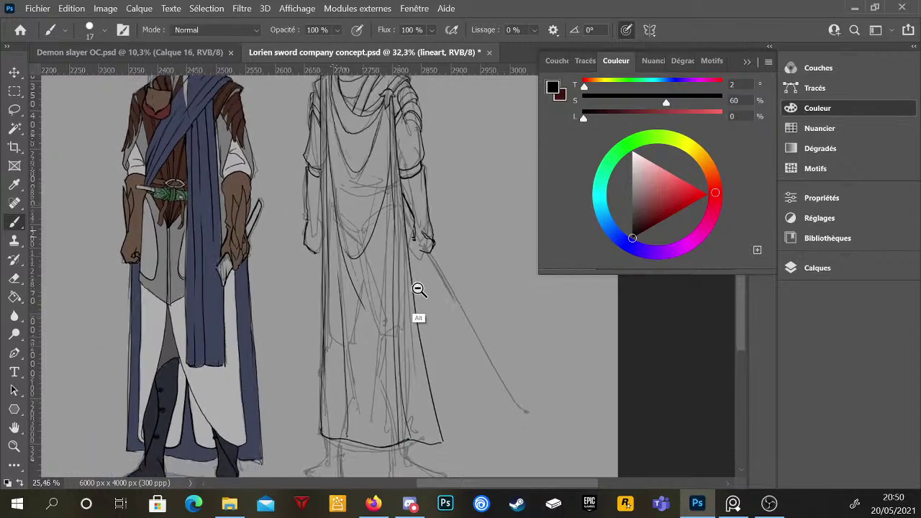
- Ink the second figure's lower leg and foot on the sword side, from the cloak hem down to the sole and toes
{"action": "scroll", "coordinate": [418, 302], "scroll_direction": "down", "scroll_amount": 1}
{"action": "scroll", "coordinate": [417, 318], "scroll_direction": "up", "scroll_amount": 5}
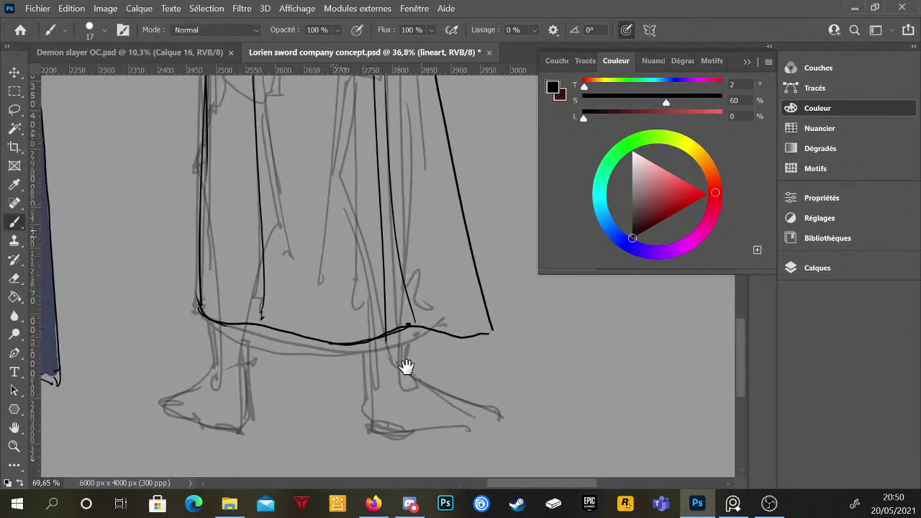
{"action": "left_click_drag", "start_coordinate": [406, 366], "coordinate": [406, 303]}
{"action": "left_click_drag", "start_coordinate": [358, 277], "coordinate": [363, 332]}
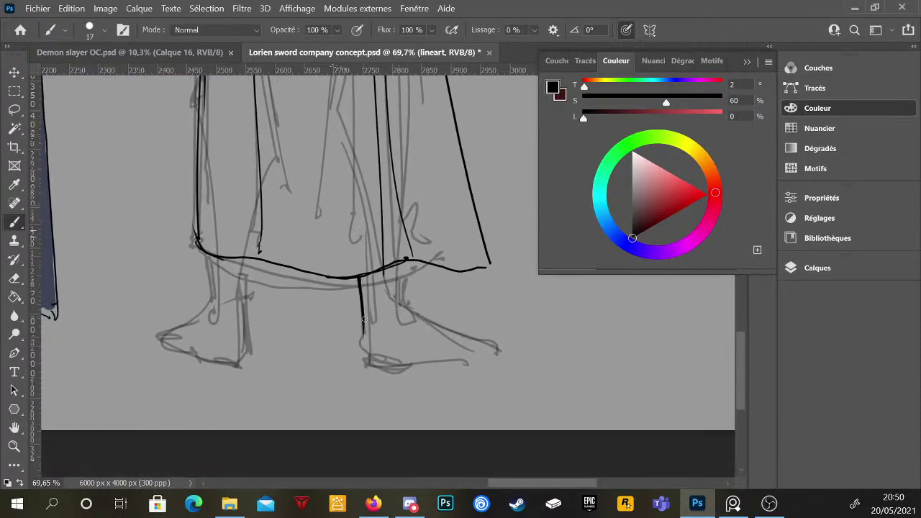
{"action": "mouse_move", "coordinate": [359, 273]}
{"action": "left_mouse_down"}
{"action": "mouse_move", "coordinate": [371, 364]}
{"action": "mouse_move", "coordinate": [496, 353]}
{"action": "left_mouse_up"}
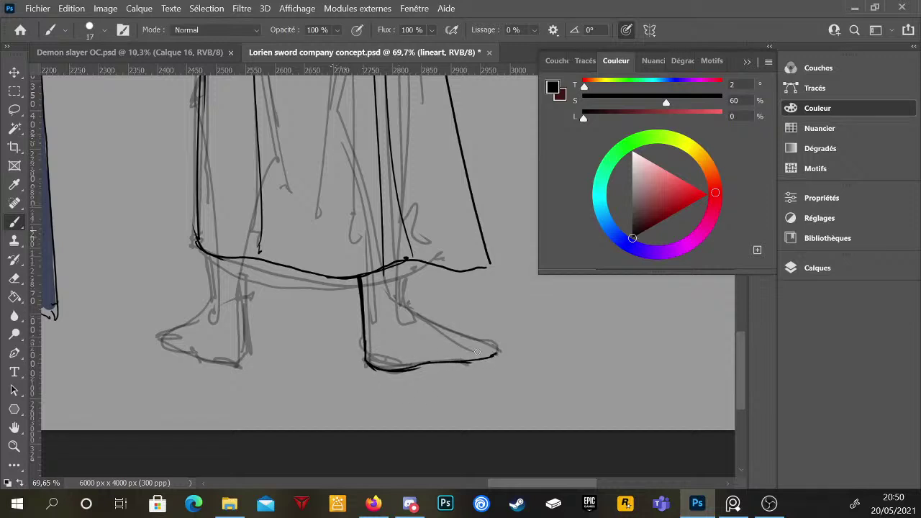
{"action": "mouse_move", "coordinate": [407, 261]}
{"action": "left_mouse_down"}
{"action": "mouse_move", "coordinate": [401, 333]}
{"action": "mouse_move", "coordinate": [416, 319]}
{"action": "mouse_move", "coordinate": [517, 365]}
{"action": "left_mouse_up"}
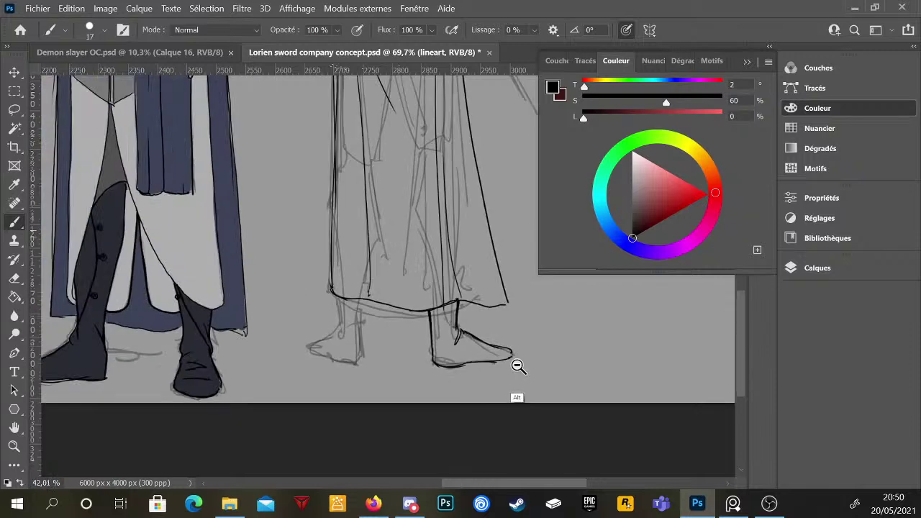
- Ink the second figure's other lower leg and foot, opposite the sword, from the cloak hem down to the sole
{"action": "scroll", "coordinate": [346, 312], "scroll_direction": "up", "scroll_amount": 3}
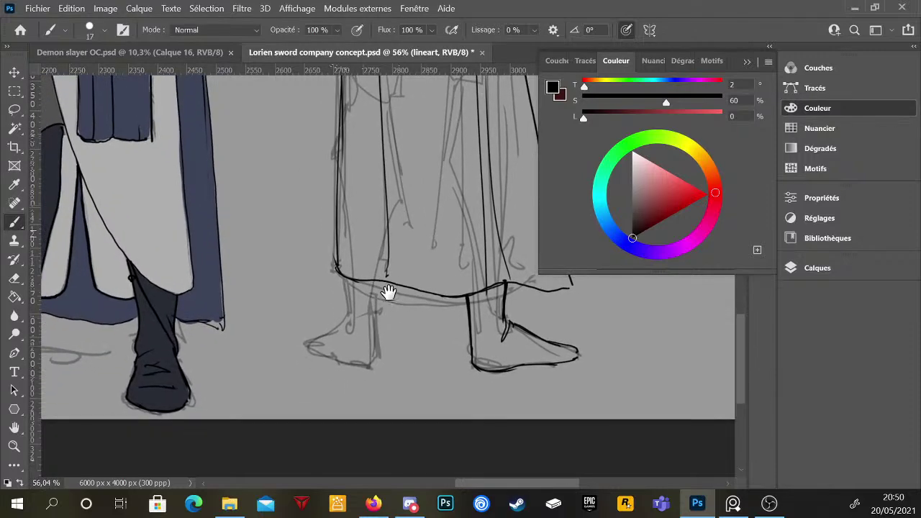
{"action": "left_click_drag", "start_coordinate": [388, 288], "coordinate": [388, 358]}
{"action": "scroll", "coordinate": [370, 329], "scroll_direction": "up", "scroll_amount": 2}
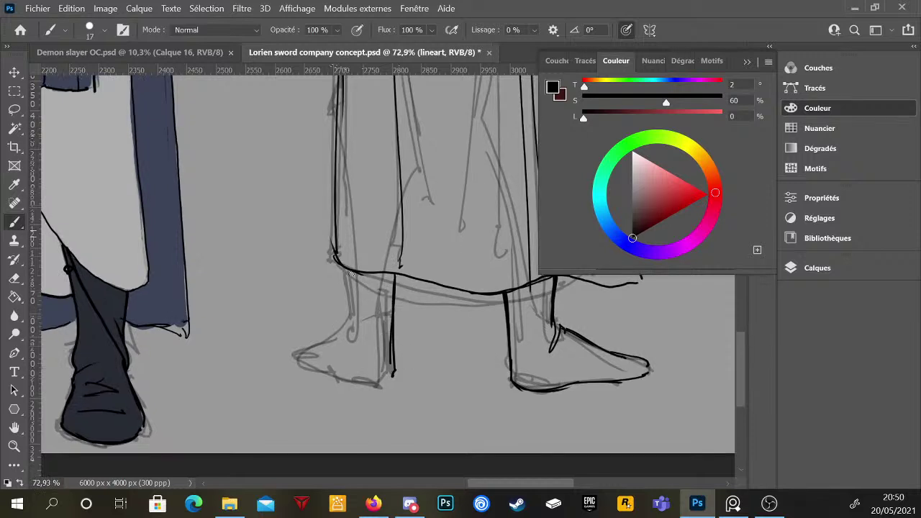
{"action": "mouse_move", "coordinate": [348, 269]}
{"action": "left_mouse_down"}
{"action": "mouse_move", "coordinate": [354, 326]}
{"action": "mouse_move", "coordinate": [301, 358]}
{"action": "mouse_move", "coordinate": [390, 382]}
{"action": "left_mouse_up"}
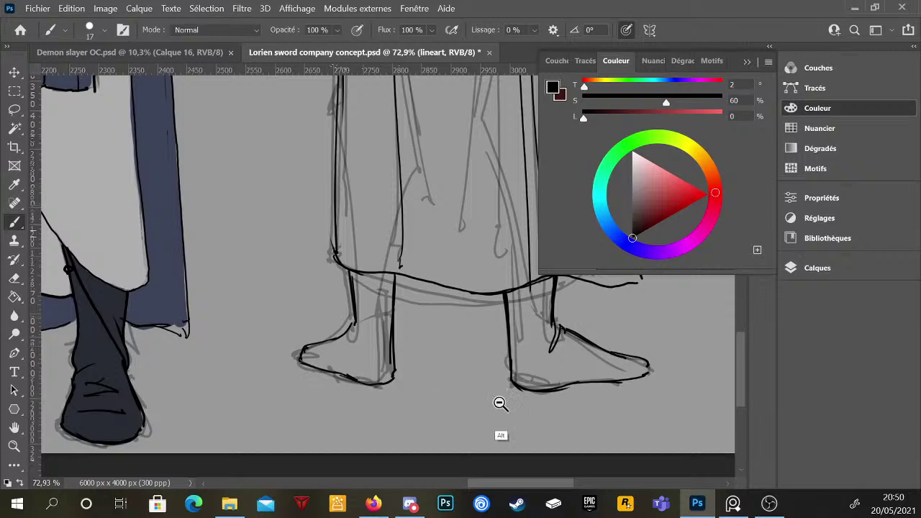
{"action": "left_click", "coordinate": [540, 401], "text": "alt"}
{"action": "left_click_drag", "start_coordinate": [538, 392], "coordinate": [521, 385]}
{"action": "left_click_drag", "start_coordinate": [535, 392], "coordinate": [504, 374]}
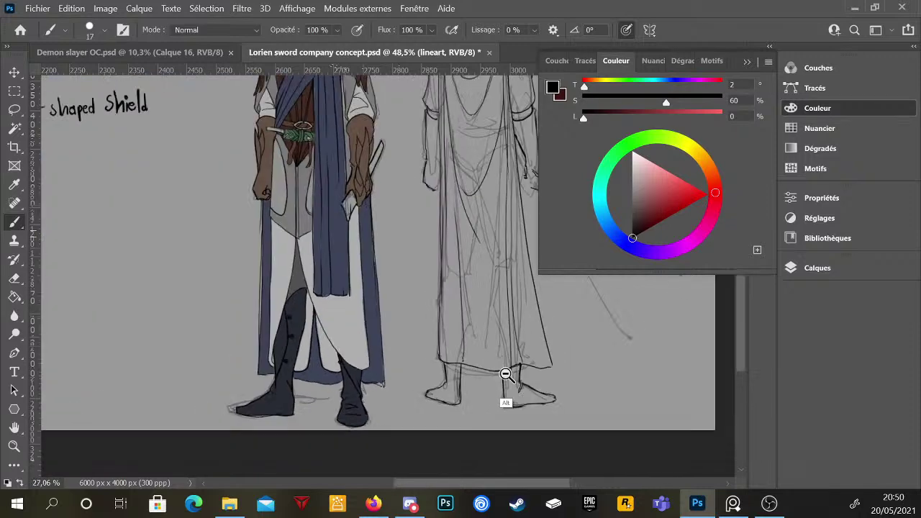
- Hide the colour wheel and ink the second figure's head outline, pointed ears and neck sides in black on the lineart layer
{"action": "left_click_drag", "start_coordinate": [545, 349], "coordinate": [515, 397]}
{"action": "mouse_move", "coordinate": [532, 376]}
{"action": "left_mouse_down"}
{"action": "mouse_move", "coordinate": [549, 374]}
{"action": "mouse_move", "coordinate": [532, 358]}
{"action": "left_mouse_up"}
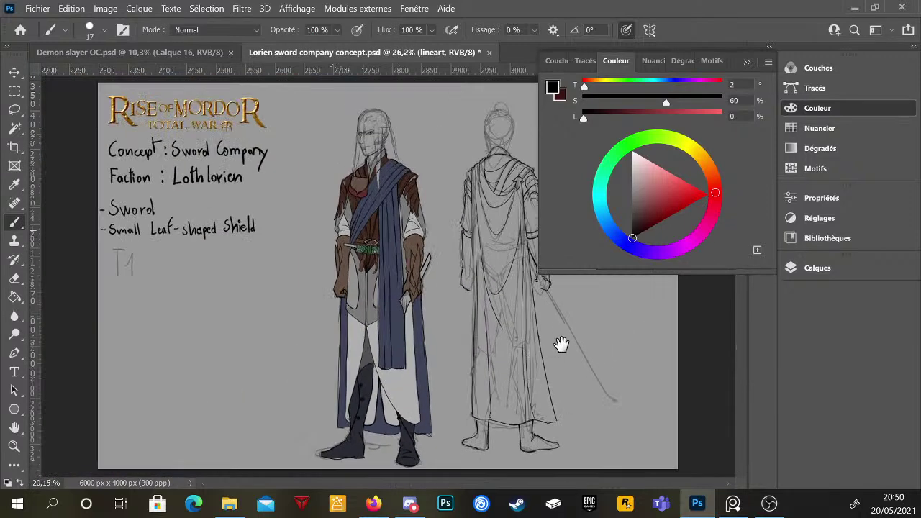
{"action": "left_click", "coordinate": [818, 111]}
{"action": "scroll", "coordinate": [524, 196], "scroll_direction": "up", "scroll_amount": 3}
{"action": "mouse_move", "coordinate": [509, 199]}
{"action": "left_mouse_down"}
{"action": "mouse_move", "coordinate": [497, 233]}
{"action": "mouse_move", "coordinate": [440, 232]}
{"action": "mouse_move", "coordinate": [446, 246]}
{"action": "mouse_move", "coordinate": [499, 227]}
{"action": "mouse_move", "coordinate": [492, 247]}
{"action": "mouse_move", "coordinate": [461, 256]}
{"action": "mouse_move", "coordinate": [493, 236]}
{"action": "left_mouse_up"}
{"action": "mouse_move", "coordinate": [493, 236]}
{"action": "left_mouse_down"}
{"action": "mouse_move", "coordinate": [483, 258]}
{"action": "mouse_move", "coordinate": [493, 231]}
{"action": "mouse_move", "coordinate": [443, 225]}
{"action": "mouse_move", "coordinate": [460, 189]}
{"action": "mouse_move", "coordinate": [497, 229]}
{"action": "mouse_move", "coordinate": [496, 207]}
{"action": "left_mouse_up"}
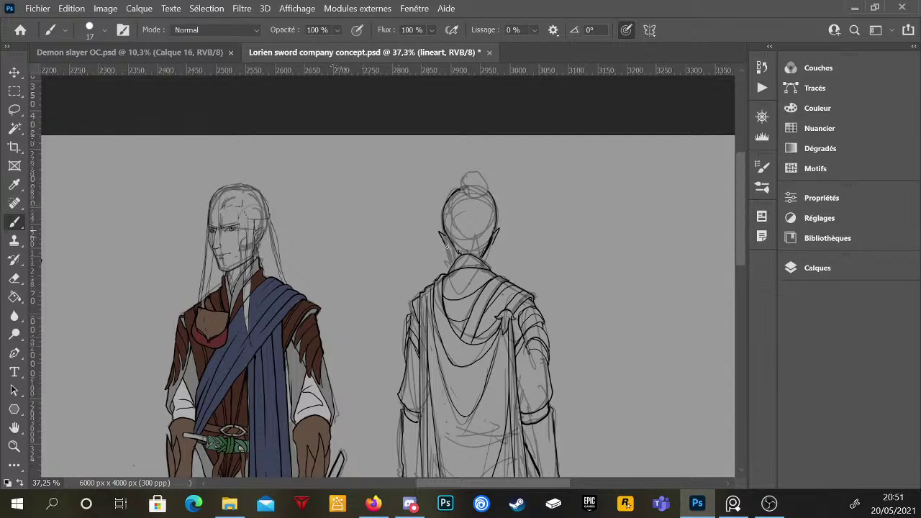
{"action": "mouse_move", "coordinate": [445, 244]}
{"action": "left_mouse_down"}
{"action": "mouse_move", "coordinate": [451, 265]}
{"action": "mouse_move", "coordinate": [486, 263]}
{"action": "mouse_move", "coordinate": [487, 254]}
{"action": "mouse_move", "coordinate": [446, 234]}
{"action": "left_mouse_up"}
{"action": "scroll", "coordinate": [499, 254], "scroll_direction": "down", "scroll_amount": 4}
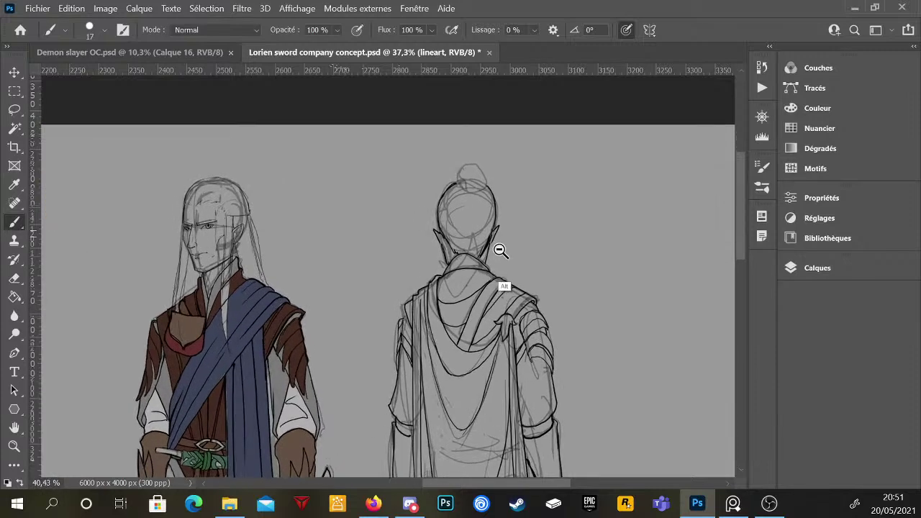
{"action": "scroll", "coordinate": [499, 274], "scroll_direction": "down", "scroll_amount": 3}
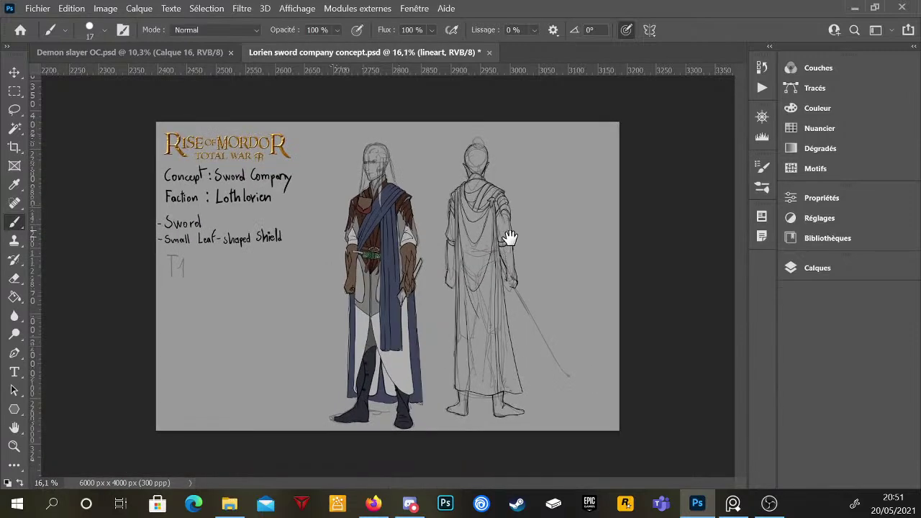
- Ink the second figure's round hair bun and the hairline beneath it at the crown of the head
{"action": "scroll", "coordinate": [515, 178], "scroll_direction": "up", "scroll_amount": 6}
{"action": "left_click_drag", "start_coordinate": [527, 154], "coordinate": [495, 232]}
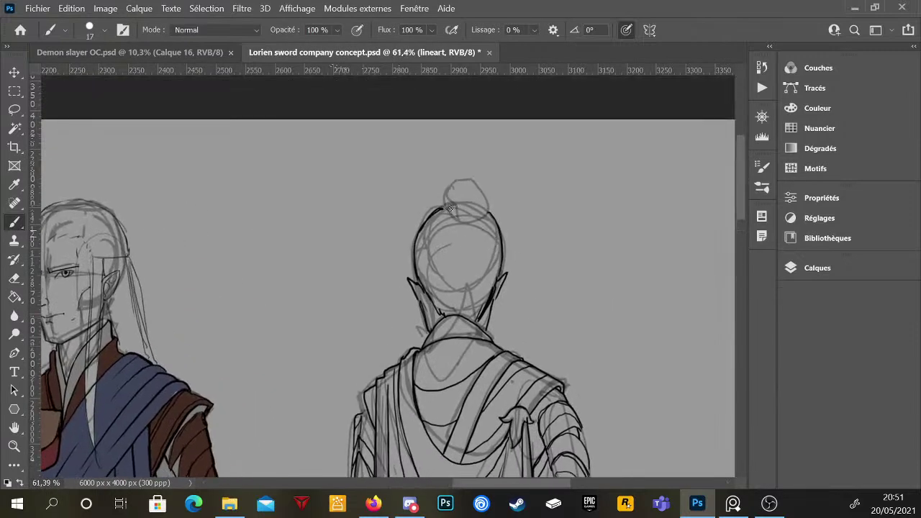
{"action": "mouse_move", "coordinate": [443, 208]}
{"action": "left_mouse_down"}
{"action": "mouse_move", "coordinate": [464, 219]}
{"action": "mouse_move", "coordinate": [443, 202]}
{"action": "mouse_move", "coordinate": [454, 179]}
{"action": "mouse_move", "coordinate": [483, 187]}
{"action": "mouse_move", "coordinate": [475, 221]}
{"action": "left_mouse_up"}
{"action": "scroll", "coordinate": [484, 231], "scroll_direction": "down", "scroll_amount": 4}
{"action": "scroll", "coordinate": [549, 288], "scroll_direction": "down", "scroll_amount": 3}
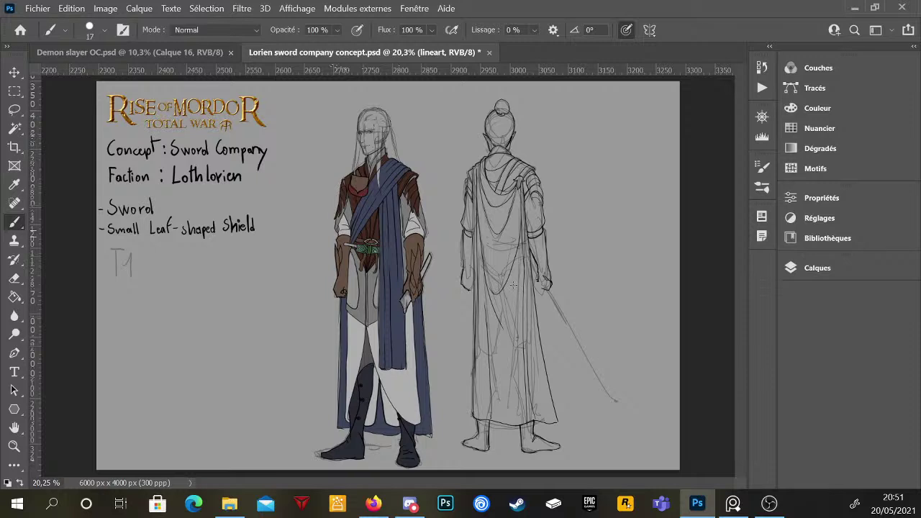
- Switch to Firefox
{"action": "key", "text": "alt+Tab"}
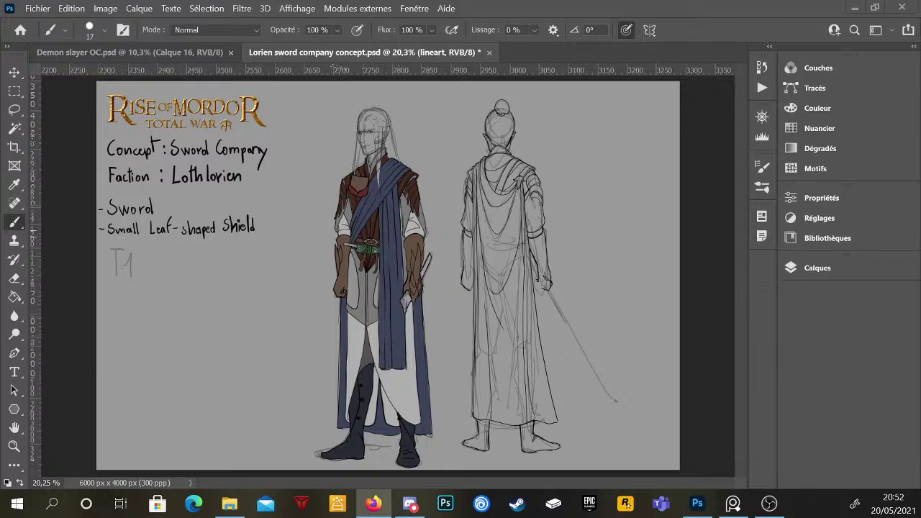
{"action": "key", "text": "alt+Tab"}
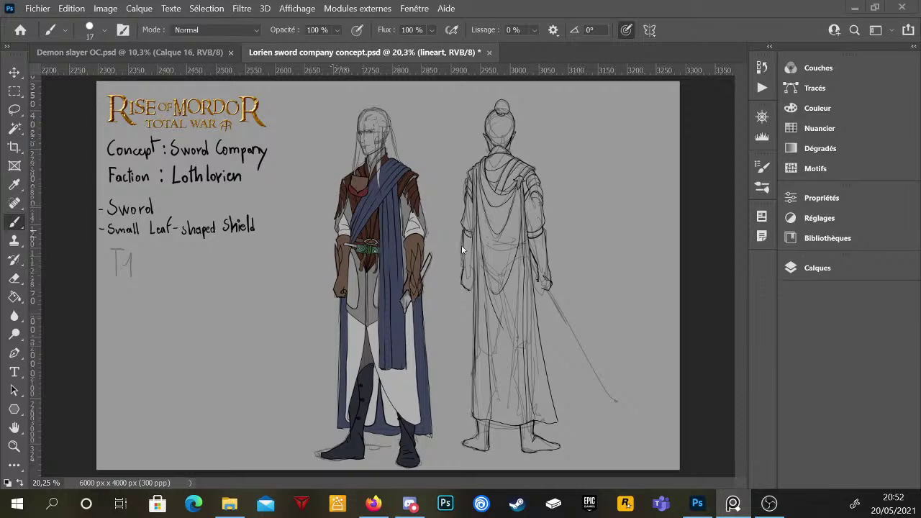
{"action": "left_click", "coordinate": [347, 291]}
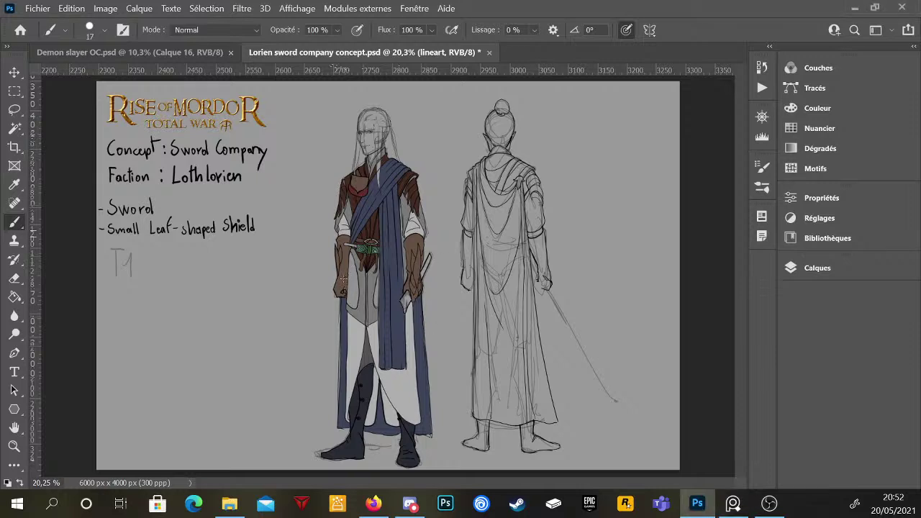
{"action": "scroll", "coordinate": [520, 261], "scroll_direction": "up", "scroll_amount": 3}
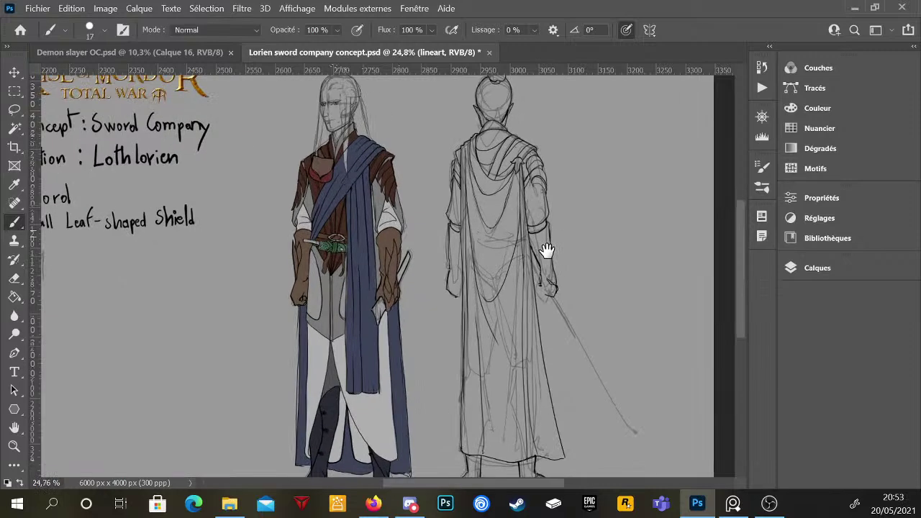
{"action": "scroll", "coordinate": [522, 241], "scroll_direction": "up", "scroll_amount": 4}
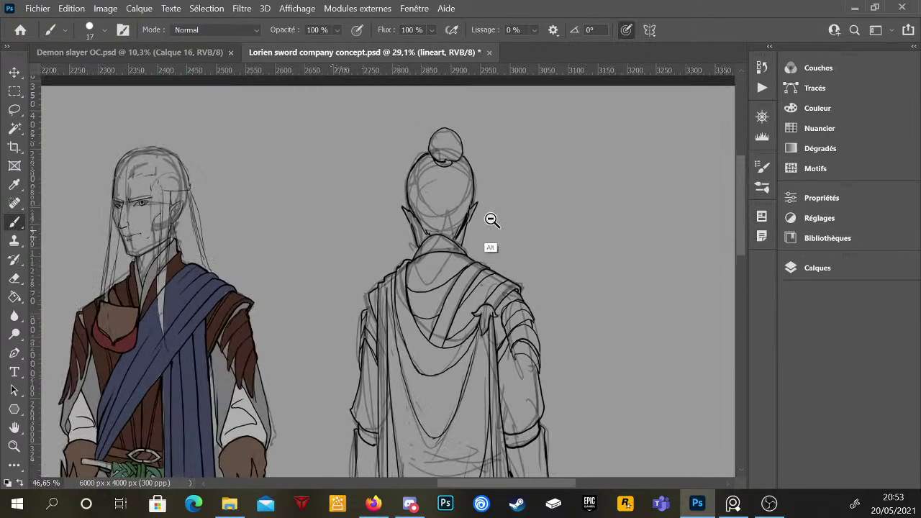
{"action": "left_click_drag", "start_coordinate": [494, 218], "coordinate": [492, 235]}
{"action": "scroll", "coordinate": [494, 238], "scroll_direction": "down", "scroll_amount": 5}
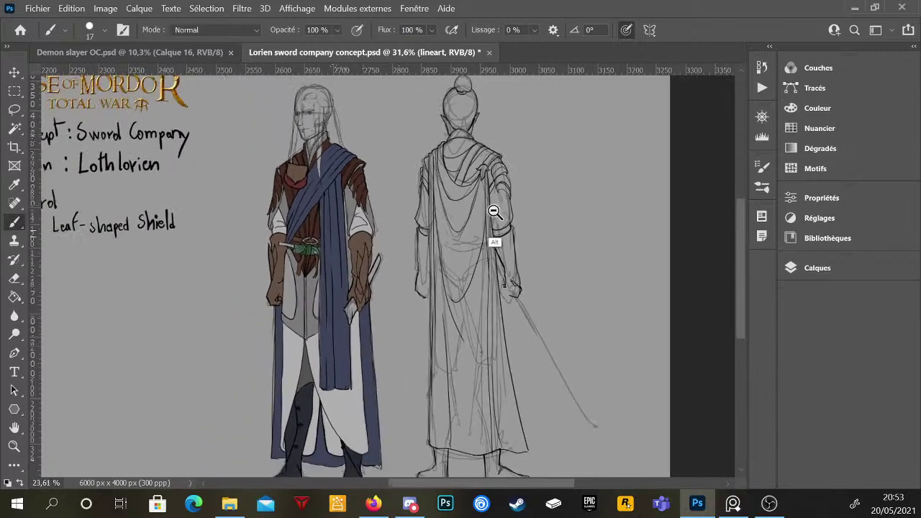
{"action": "scroll", "coordinate": [522, 262], "scroll_direction": "down", "scroll_amount": 1}
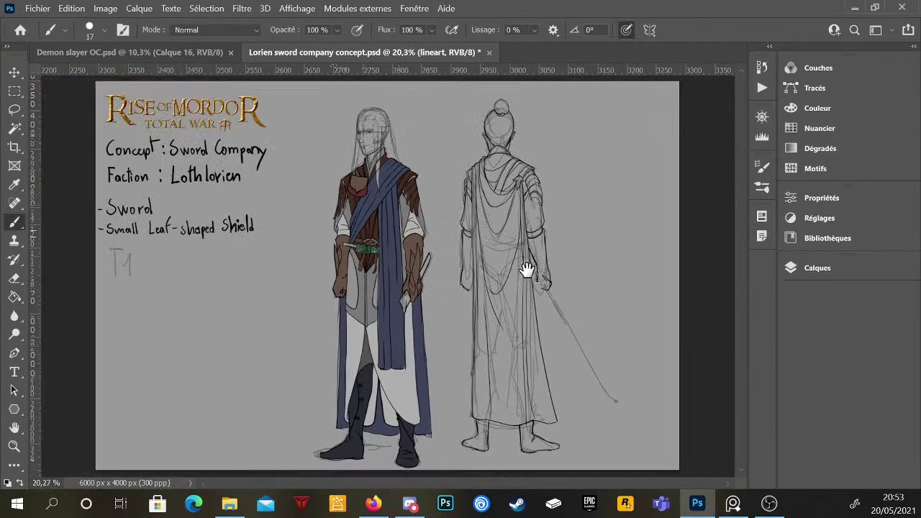
- Erase the rough outer edge of the back-view figure's sword hand and ink its knuckles and fingers gripping the hilt
{"action": "scroll", "coordinate": [531, 235], "scroll_direction": "up", "scroll_amount": 4}
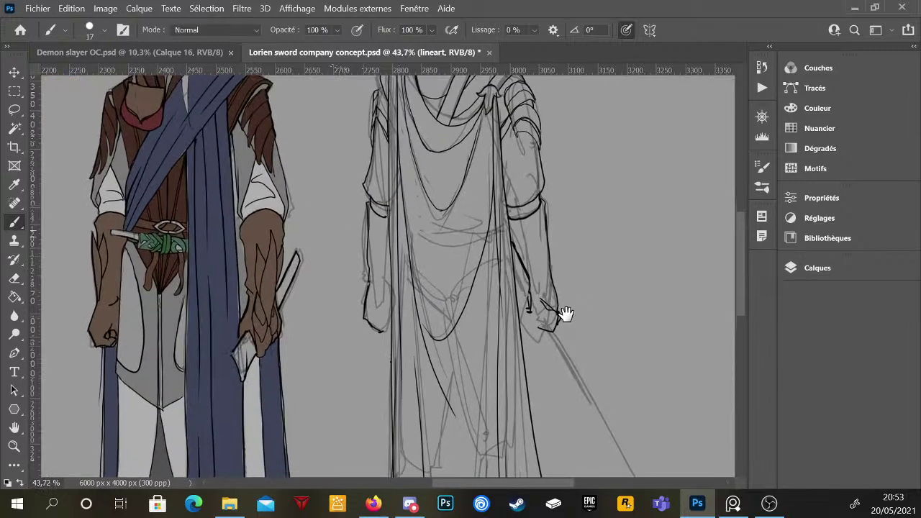
{"action": "scroll", "coordinate": [560, 312], "scroll_direction": "up", "scroll_amount": 3}
{"action": "key", "text": "e"}
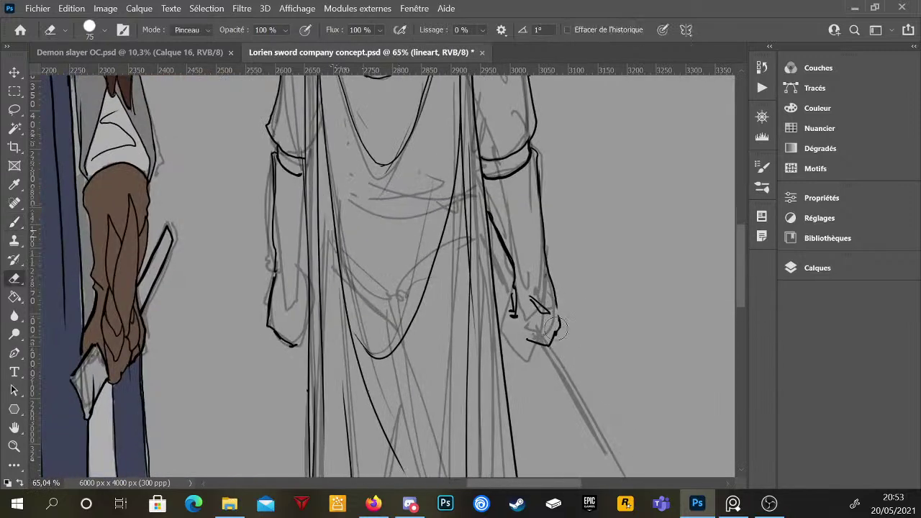
{"action": "key", "text": "b"}
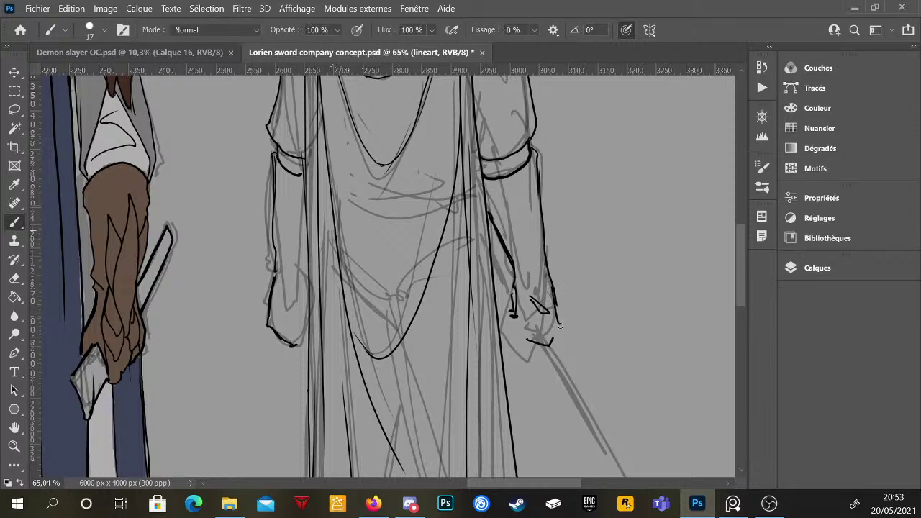
{"action": "mouse_move", "coordinate": [547, 335]}
{"action": "left_mouse_down"}
{"action": "mouse_move", "coordinate": [548, 321]}
{"action": "mouse_move", "coordinate": [543, 336]}
{"action": "mouse_move", "coordinate": [517, 331]}
{"action": "left_mouse_up"}
{"action": "mouse_move", "coordinate": [519, 298]}
{"action": "left_mouse_down"}
{"action": "mouse_move", "coordinate": [513, 320]}
{"action": "mouse_move", "coordinate": [538, 312]}
{"action": "mouse_move", "coordinate": [514, 321]}
{"action": "mouse_move", "coordinate": [541, 317]}
{"action": "mouse_move", "coordinate": [507, 296]}
{"action": "mouse_move", "coordinate": [509, 323]}
{"action": "left_mouse_up"}
{"action": "left_click_drag", "start_coordinate": [508, 324], "coordinate": [525, 332]}
{"action": "scroll", "coordinate": [561, 316], "scroll_direction": "down", "scroll_amount": 6}
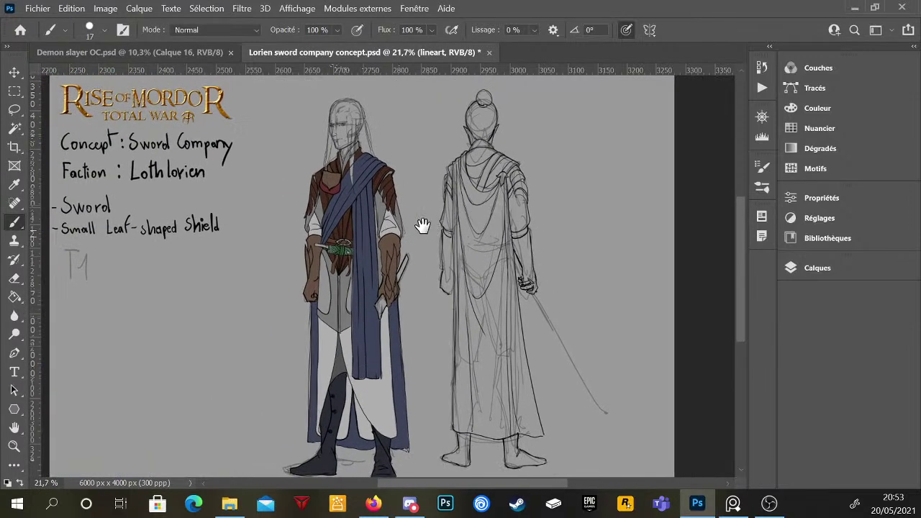
- Set the brush size to 13 px and ink an inner trim line along the front figure's right sleeve edge
{"action": "left_click_drag", "start_coordinate": [337, 215], "coordinate": [397, 246]}
{"action": "right_click", "coordinate": [299, 282]}
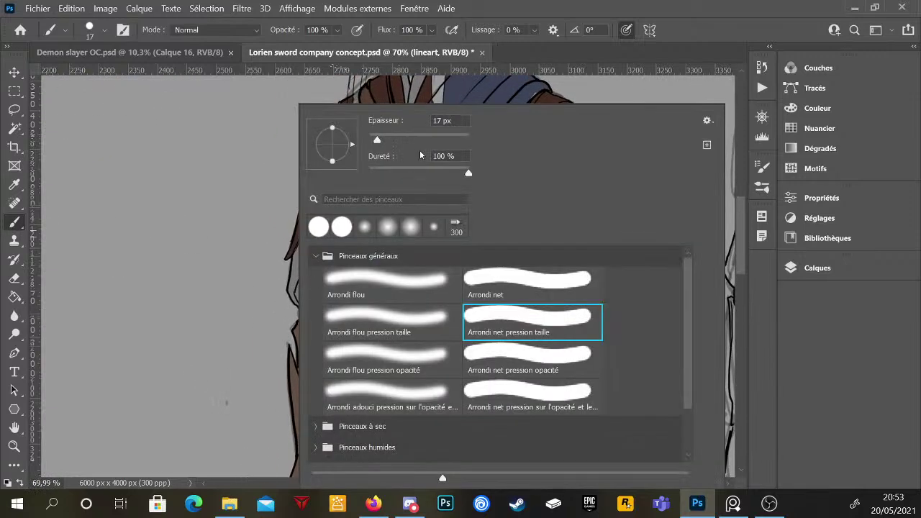
{"action": "left_click_drag", "start_coordinate": [378, 138], "coordinate": [375, 138]}
{"action": "left_click", "coordinate": [292, 306]}
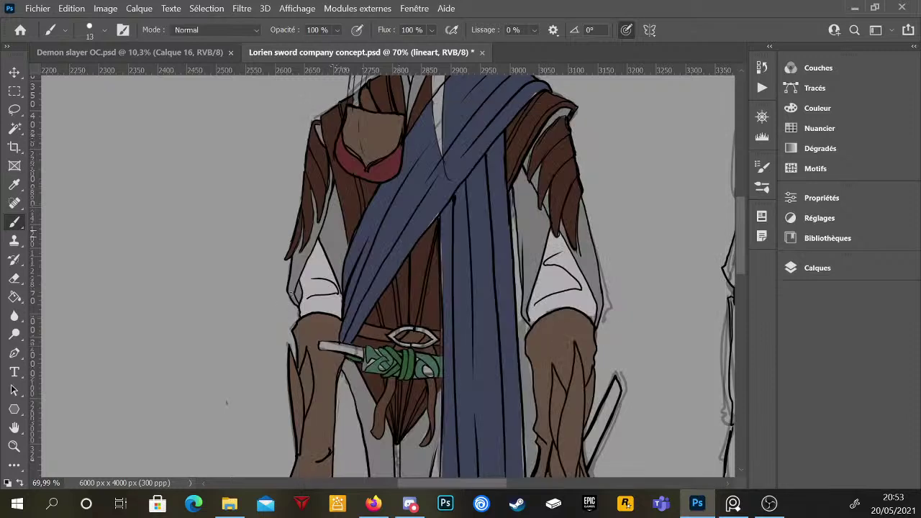
{"action": "mouse_move", "coordinate": [291, 286]}
{"action": "left_mouse_down"}
{"action": "mouse_move", "coordinate": [317, 224]}
{"action": "mouse_move", "coordinate": [289, 292]}
{"action": "mouse_move", "coordinate": [331, 234]}
{"action": "mouse_move", "coordinate": [322, 232]}
{"action": "mouse_move", "coordinate": [344, 289]}
{"action": "mouse_move", "coordinate": [327, 246]}
{"action": "mouse_move", "coordinate": [333, 221]}
{"action": "mouse_move", "coordinate": [342, 279]}
{"action": "left_mouse_up"}
{"action": "key", "text": "ctrl+z"}
{"action": "key", "text": "ctrl+z"}
- Ink a matching inner trim line along the edge of the front figure's left grey sleeve
{"action": "left_click_drag", "start_coordinate": [556, 256], "coordinate": [476, 245]}
{"action": "left_click_drag", "start_coordinate": [444, 302], "coordinate": [475, 198]}
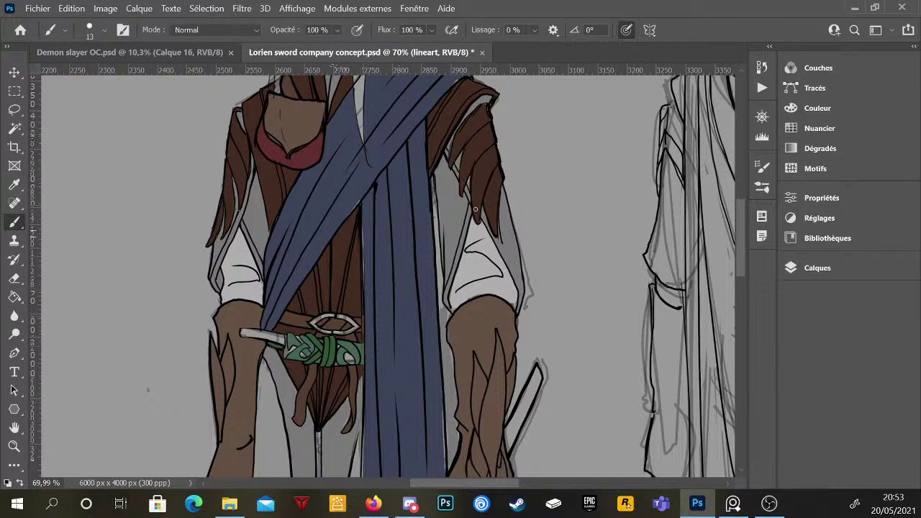
{"action": "mouse_move", "coordinate": [481, 210]}
{"action": "left_mouse_down"}
{"action": "mouse_move", "coordinate": [521, 287]}
{"action": "mouse_move", "coordinate": [524, 346]}
{"action": "mouse_move", "coordinate": [508, 267]}
{"action": "left_mouse_up"}
{"action": "left_click", "coordinate": [524, 347], "text": "alt"}
{"action": "left_click", "coordinate": [524, 302], "text": "alt"}
{"action": "left_click_drag", "start_coordinate": [460, 345], "coordinate": [459, 276]}
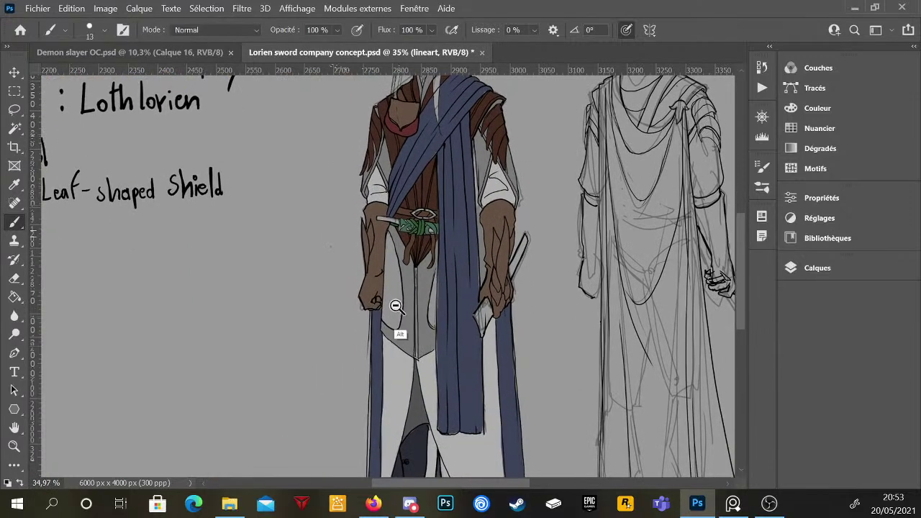
- Ink border lines parallel to the centre opening and pointed hem on both halves of the front figure's grey tunic
{"action": "left_click_drag", "start_coordinate": [397, 307], "coordinate": [447, 285]}
{"action": "left_click_drag", "start_coordinate": [448, 283], "coordinate": [421, 309]}
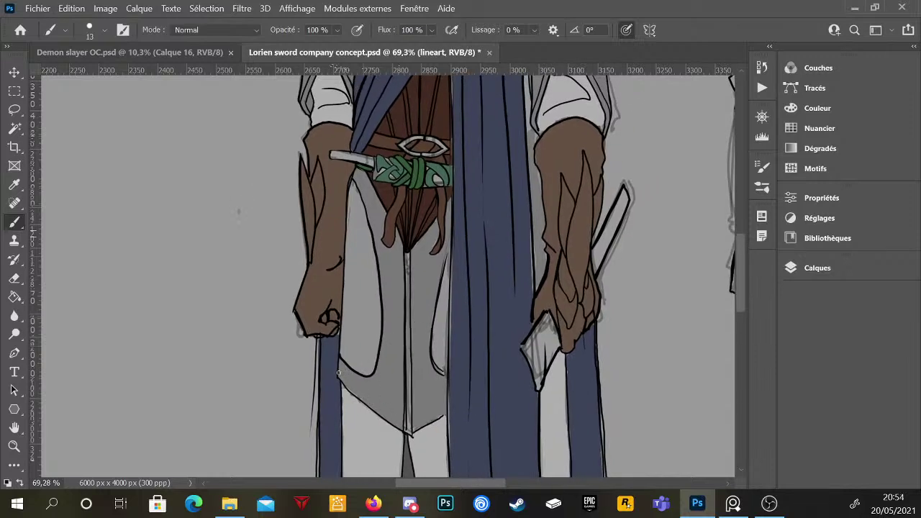
{"action": "left_click_drag", "start_coordinate": [338, 372], "coordinate": [394, 426]}
{"action": "key", "text": "ctrl+z"}
{"action": "left_click_drag", "start_coordinate": [340, 374], "coordinate": [367, 398]}
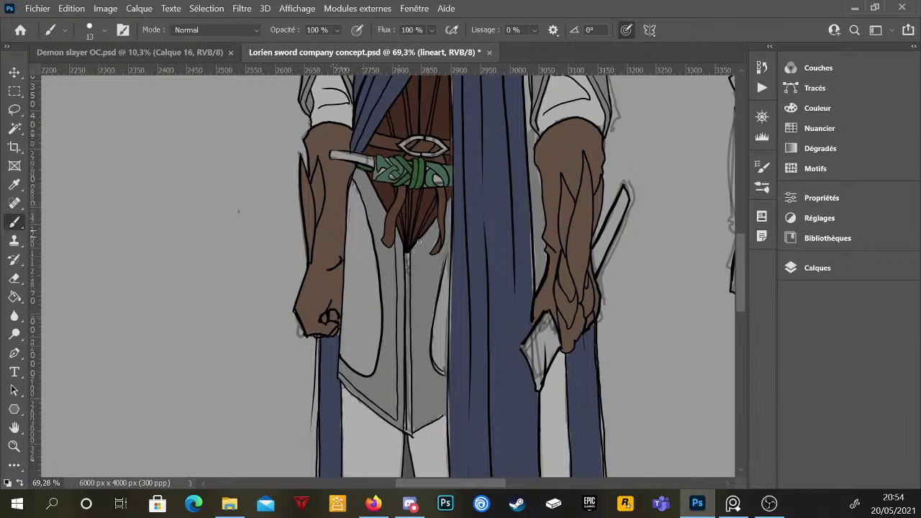
{"action": "left_click_drag", "start_coordinate": [418, 242], "coordinate": [419, 383]}
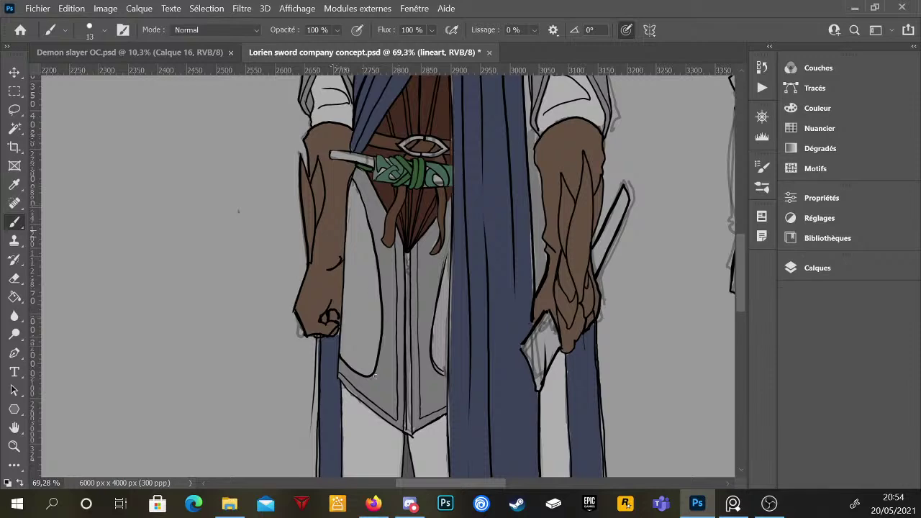
- Draw a chain of curling scroll ornaments inside the vertical border of the tunic's right-hand half, from belt point to hem
{"action": "scroll", "coordinate": [401, 267], "scroll_direction": "up", "scroll_amount": 3}
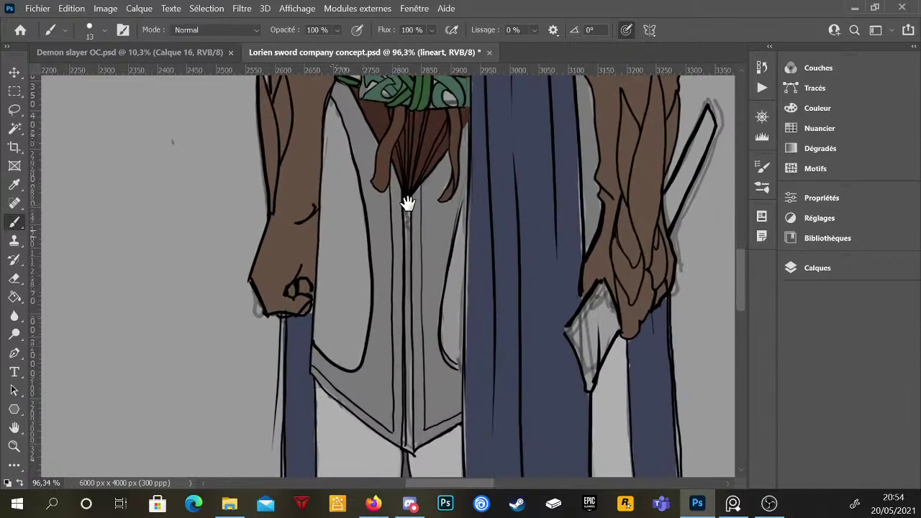
{"action": "mouse_move", "coordinate": [398, 185]}
{"action": "left_mouse_down"}
{"action": "mouse_move", "coordinate": [398, 234]}
{"action": "mouse_move", "coordinate": [394, 210]}
{"action": "left_mouse_up"}
{"action": "mouse_move", "coordinate": [413, 261]}
{"action": "left_mouse_down"}
{"action": "mouse_move", "coordinate": [407, 228]}
{"action": "mouse_move", "coordinate": [390, 238]}
{"action": "left_mouse_up"}
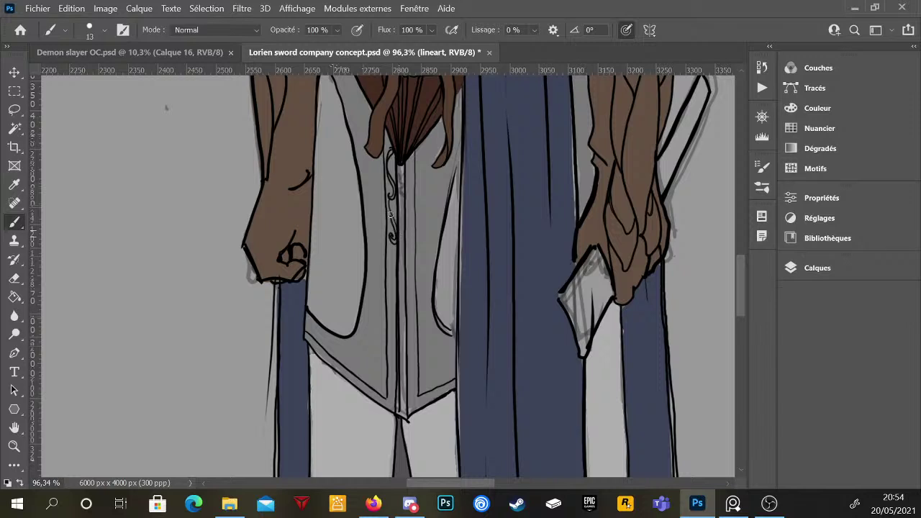
{"action": "scroll", "coordinate": [389, 201], "scroll_direction": "down", "scroll_amount": 1}
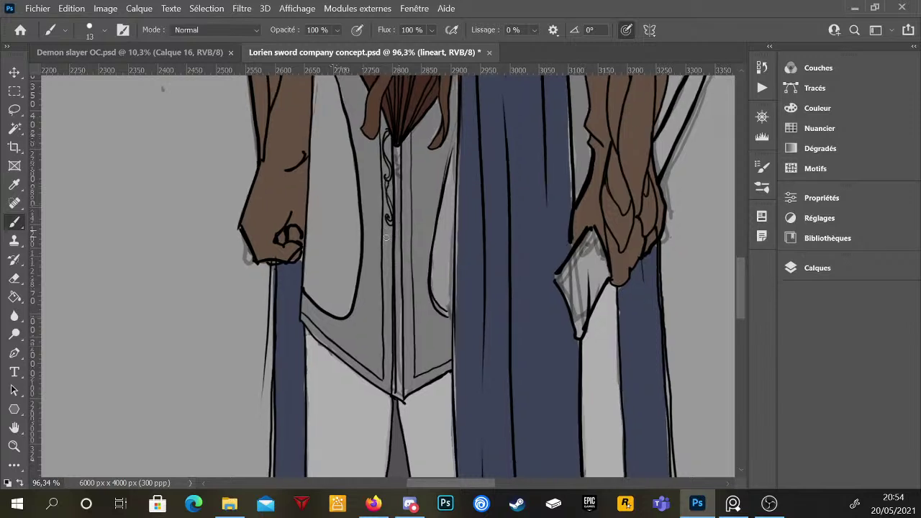
{"action": "mouse_move", "coordinate": [391, 237]}
{"action": "left_mouse_down"}
{"action": "mouse_move", "coordinate": [391, 278]}
{"action": "mouse_move", "coordinate": [387, 238]}
{"action": "left_mouse_up"}
{"action": "left_click_drag", "start_coordinate": [425, 328], "coordinate": [410, 313]}
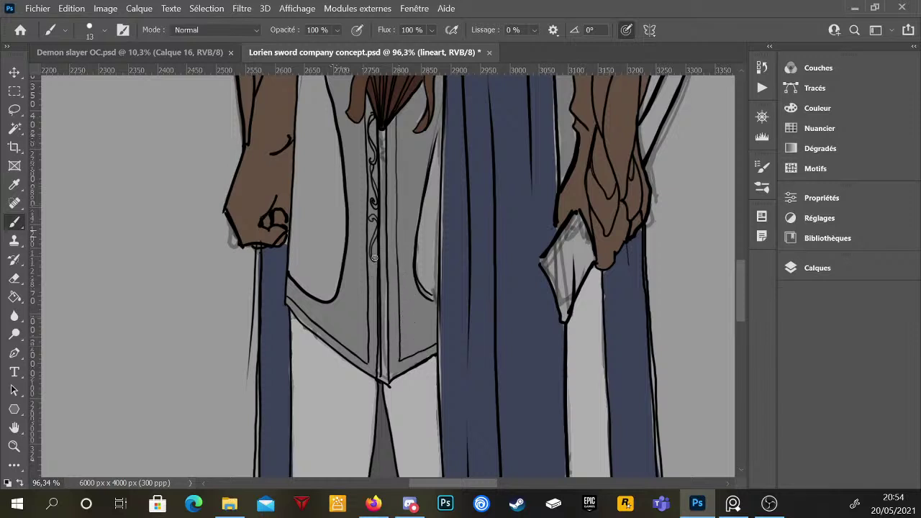
{"action": "left_click_drag", "start_coordinate": [374, 258], "coordinate": [374, 304]}
{"action": "left_click_drag", "start_coordinate": [380, 343], "coordinate": [382, 300]}
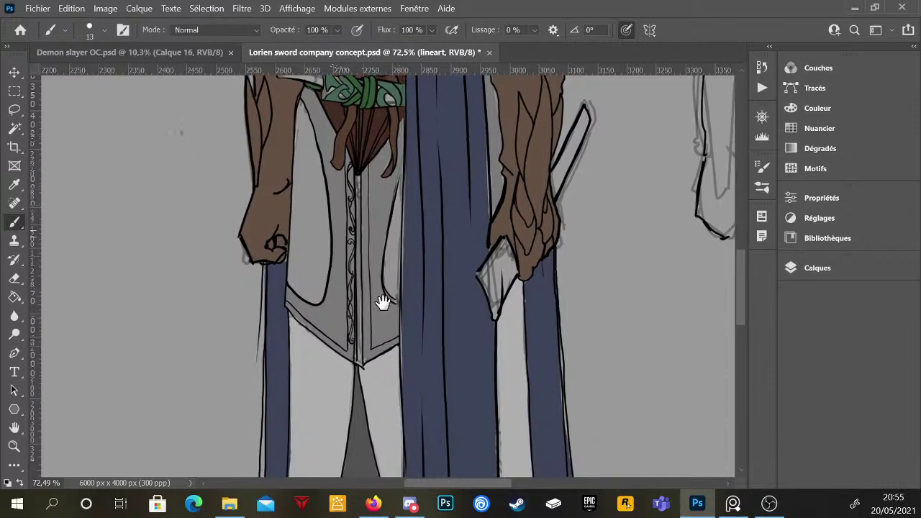
{"action": "scroll", "coordinate": [362, 234], "scroll_direction": "up", "scroll_amount": 2}
{"action": "scroll", "coordinate": [362, 233], "scroll_direction": "up", "scroll_amount": 4}
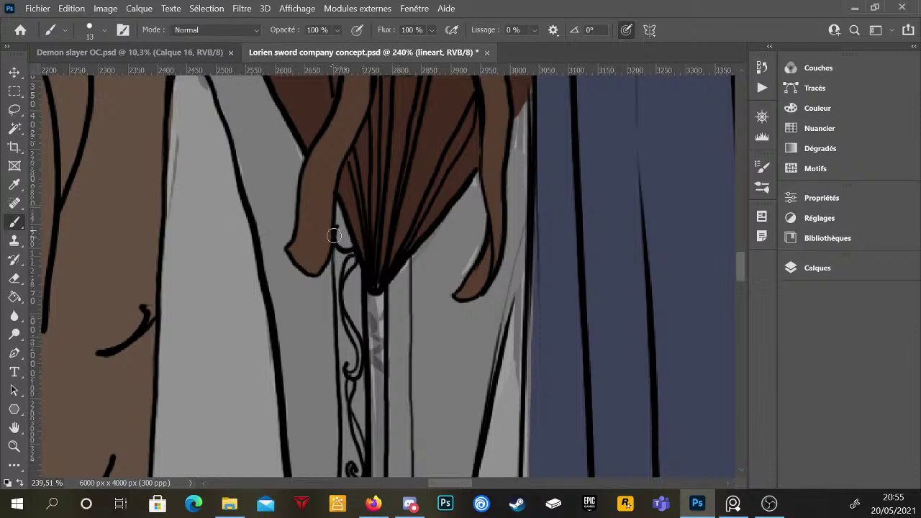
{"action": "scroll", "coordinate": [362, 251], "scroll_direction": "down", "scroll_amount": 6}
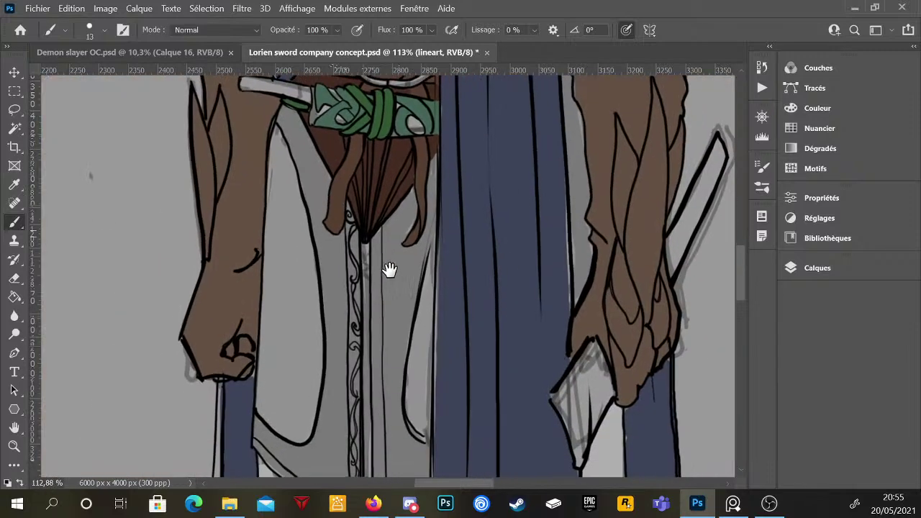
- Erase the overshooting lineart at the pointed lower tip of the tunic's centre opening
{"action": "scroll", "coordinate": [395, 312], "scroll_direction": "down", "scroll_amount": 3}
{"action": "scroll", "coordinate": [390, 266], "scroll_direction": "up", "scroll_amount": 4}
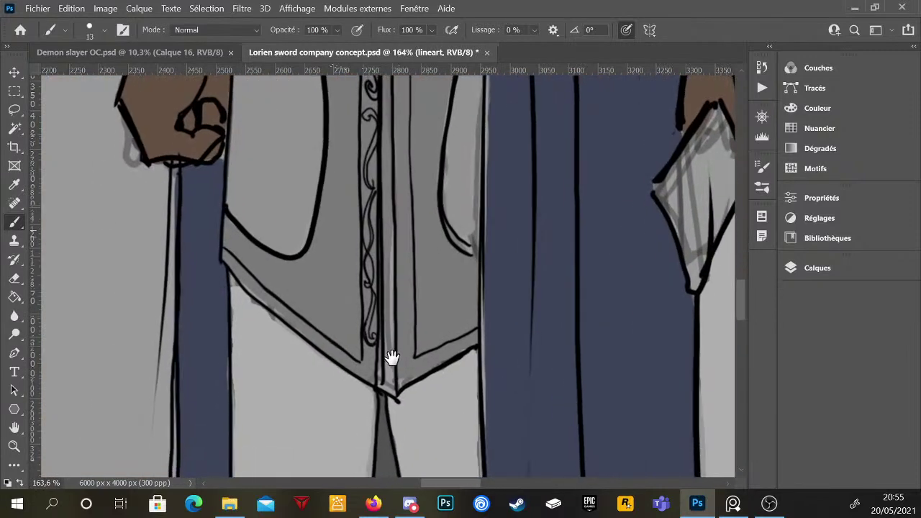
{"action": "key", "text": "e"}
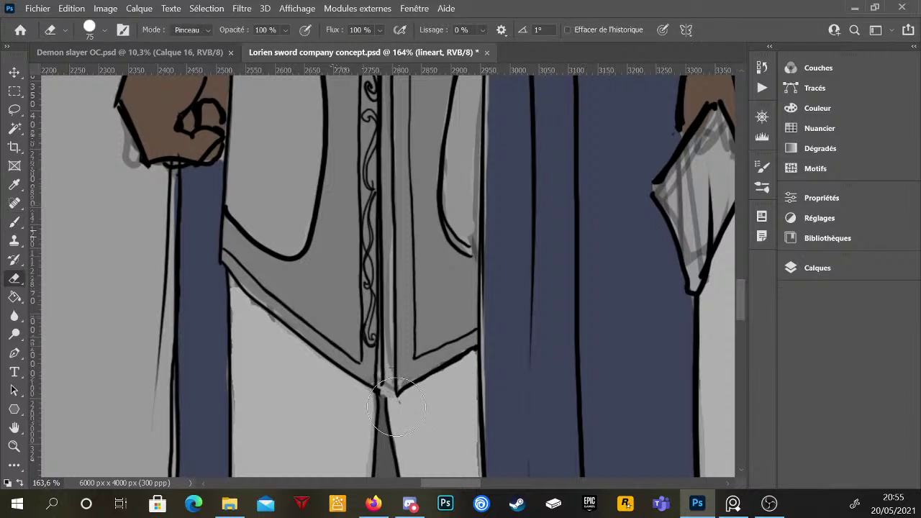
- Ink scroll ornaments inside the diagonal hem border on the tunic's right-hand half
{"action": "key", "text": "b"}
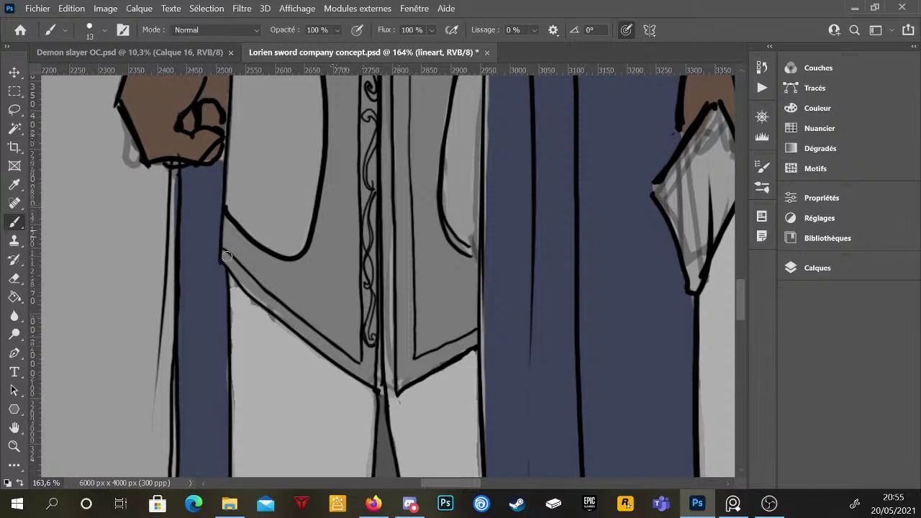
{"action": "mouse_move", "coordinate": [241, 277]}
{"action": "left_mouse_down"}
{"action": "mouse_move", "coordinate": [255, 295]}
{"action": "mouse_move", "coordinate": [232, 257]}
{"action": "mouse_move", "coordinate": [271, 305]}
{"action": "mouse_move", "coordinate": [259, 283]}
{"action": "mouse_move", "coordinate": [265, 305]}
{"action": "mouse_move", "coordinate": [290, 321]}
{"action": "mouse_move", "coordinate": [266, 294]}
{"action": "left_mouse_up"}
{"action": "mouse_move", "coordinate": [306, 335]}
{"action": "left_mouse_down"}
{"action": "mouse_move", "coordinate": [334, 356]}
{"action": "mouse_move", "coordinate": [307, 333]}
{"action": "mouse_move", "coordinate": [324, 357]}
{"action": "mouse_move", "coordinate": [332, 357]}
{"action": "mouse_move", "coordinate": [309, 334]}
{"action": "mouse_move", "coordinate": [329, 356]}
{"action": "mouse_move", "coordinate": [367, 368]}
{"action": "left_mouse_up"}
{"action": "scroll", "coordinate": [367, 368], "scroll_direction": "down", "scroll_amount": 6}
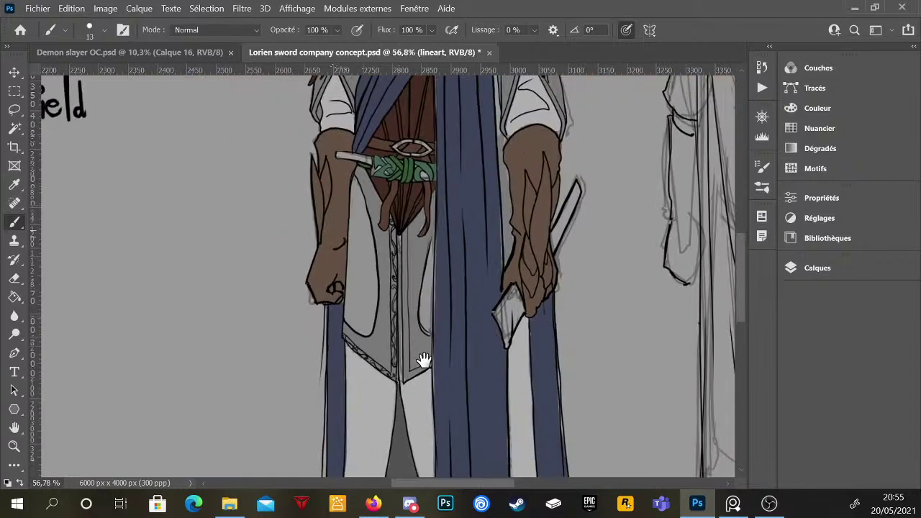
{"action": "scroll", "coordinate": [394, 358], "scroll_direction": "down", "scroll_amount": 3}
- Ink scroll ornaments inside the trim of the front figure's right sleeve, from the cuff corner up to the shoulder feathers
{"action": "scroll", "coordinate": [417, 341], "scroll_direction": "up", "scroll_amount": 6}
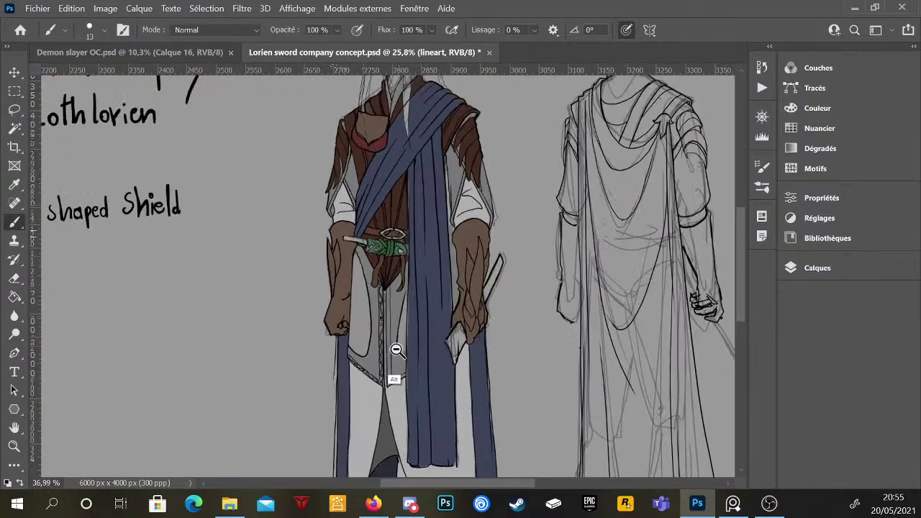
{"action": "scroll", "coordinate": [426, 311], "scroll_direction": "down", "scroll_amount": 4}
{"action": "left_click_drag", "start_coordinate": [428, 278], "coordinate": [402, 311]}
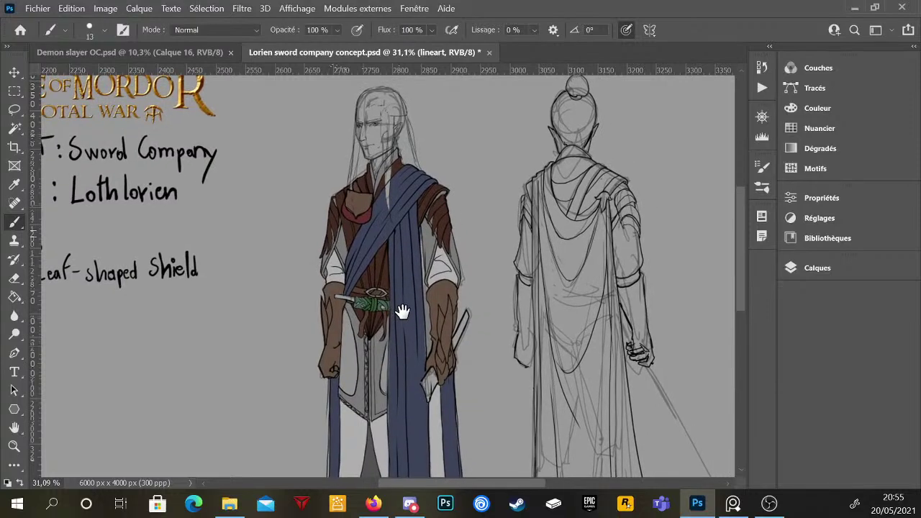
{"action": "scroll", "coordinate": [374, 229], "scroll_direction": "up", "scroll_amount": 6}
{"action": "left_click_drag", "start_coordinate": [374, 229], "coordinate": [376, 253]}
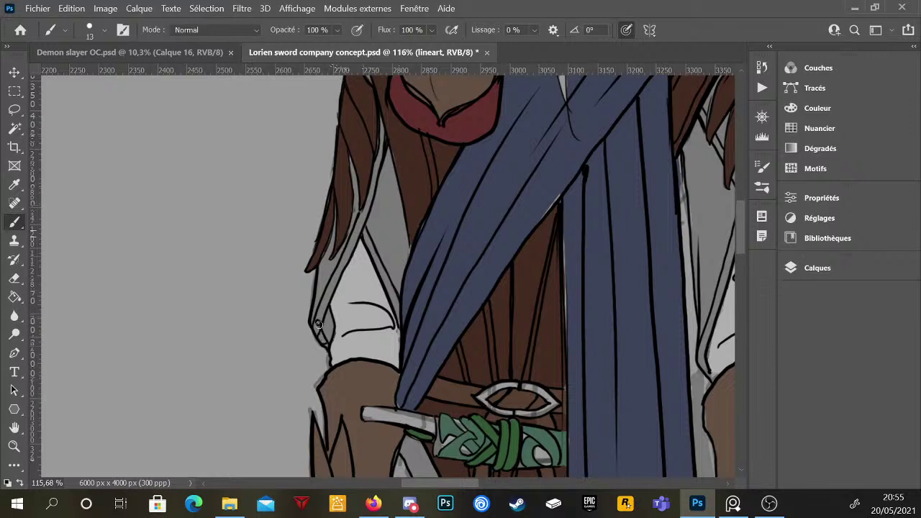
{"action": "left_click_drag", "start_coordinate": [320, 322], "coordinate": [321, 341]}
{"action": "scroll", "coordinate": [330, 343], "scroll_direction": "up", "scroll_amount": 2}
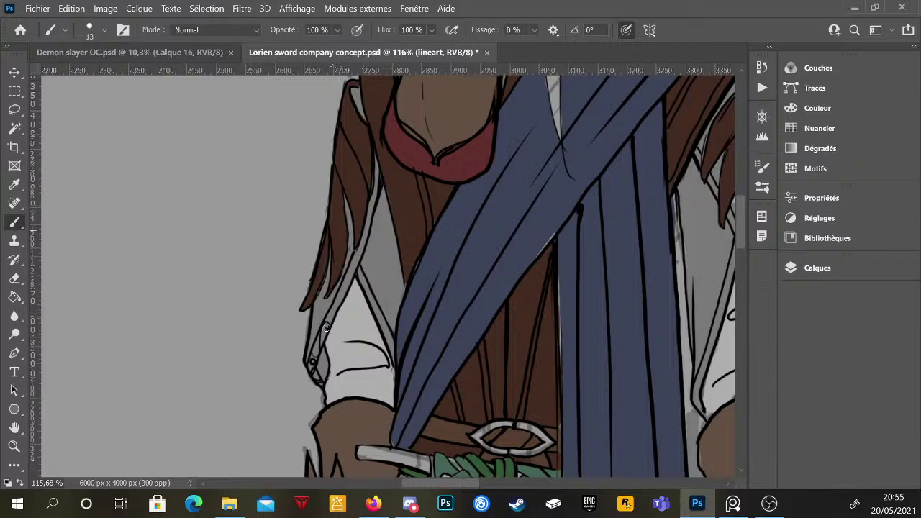
{"action": "left_click_drag", "start_coordinate": [326, 325], "coordinate": [322, 346]}
{"action": "scroll", "coordinate": [313, 351], "scroll_direction": "up", "scroll_amount": 3}
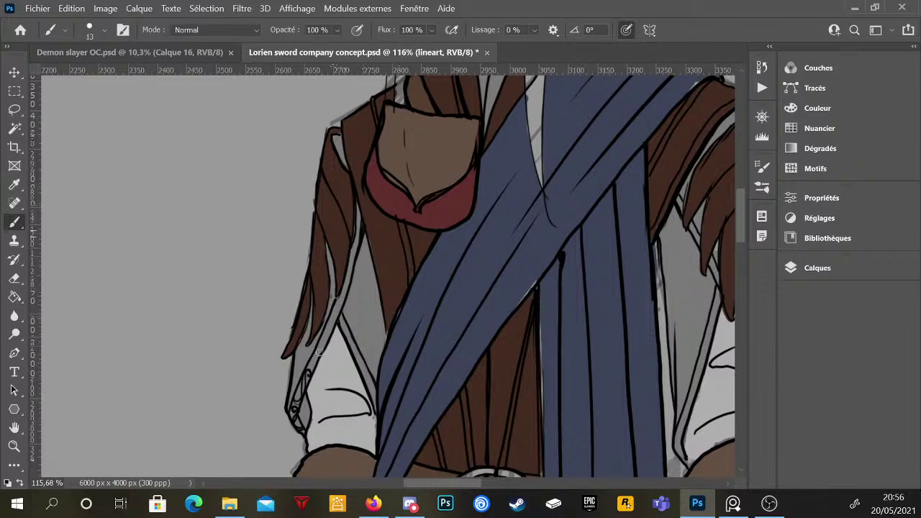
{"action": "left_click_drag", "start_coordinate": [311, 363], "coordinate": [324, 343]}
{"action": "mouse_move", "coordinate": [380, 353]}
{"action": "left_mouse_down"}
{"action": "mouse_move", "coordinate": [374, 335]}
{"action": "mouse_move", "coordinate": [367, 339]}
{"action": "mouse_move", "coordinate": [324, 297]}
{"action": "mouse_move", "coordinate": [345, 304]}
{"action": "mouse_move", "coordinate": [333, 350]}
{"action": "mouse_move", "coordinate": [306, 320]}
{"action": "mouse_move", "coordinate": [319, 288]}
{"action": "left_mouse_up"}
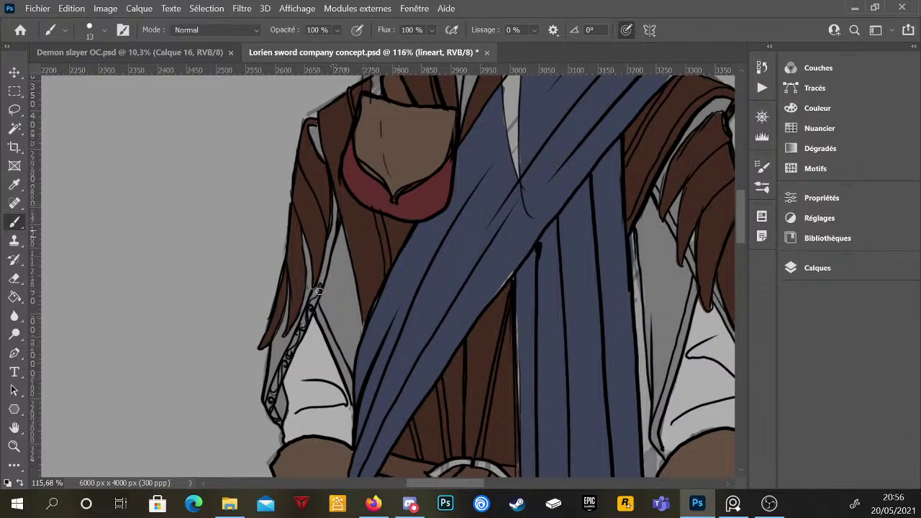
{"action": "scroll", "coordinate": [319, 290], "scroll_direction": "down", "scroll_amount": 5}
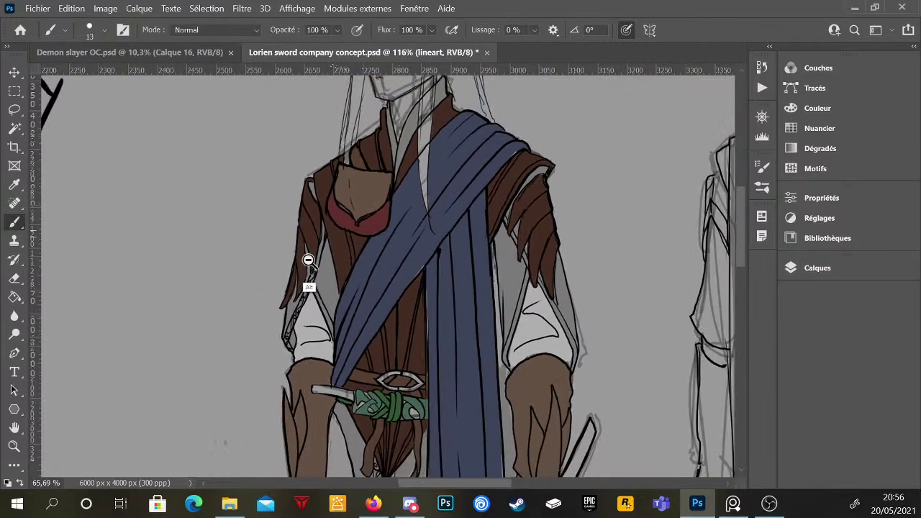
- Continue the scroll ornaments up the narrow trim of the front figure's right sleeve, alongside the shoulder feathers
{"action": "scroll", "coordinate": [308, 259], "scroll_direction": "up", "scroll_amount": 8}
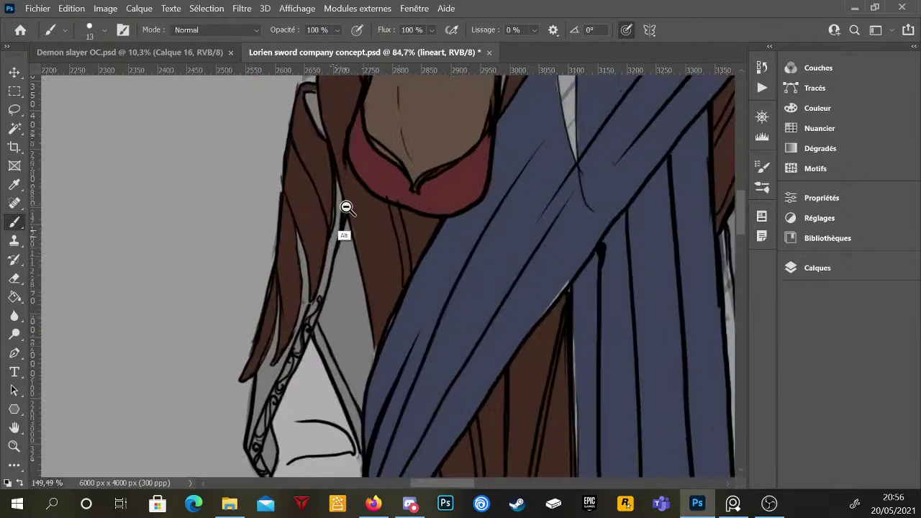
{"action": "scroll", "coordinate": [310, 333], "scroll_direction": "up", "scroll_amount": 3}
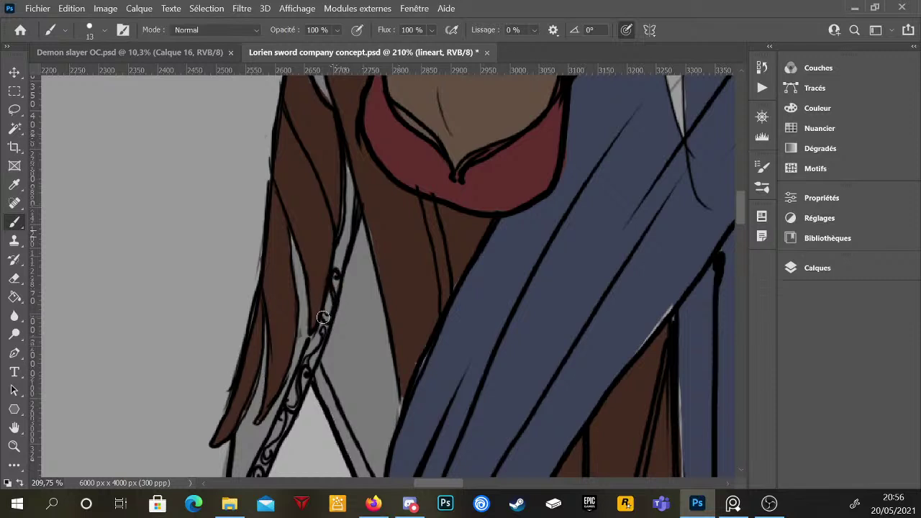
{"action": "scroll", "coordinate": [323, 317], "scroll_direction": "up", "scroll_amount": 2}
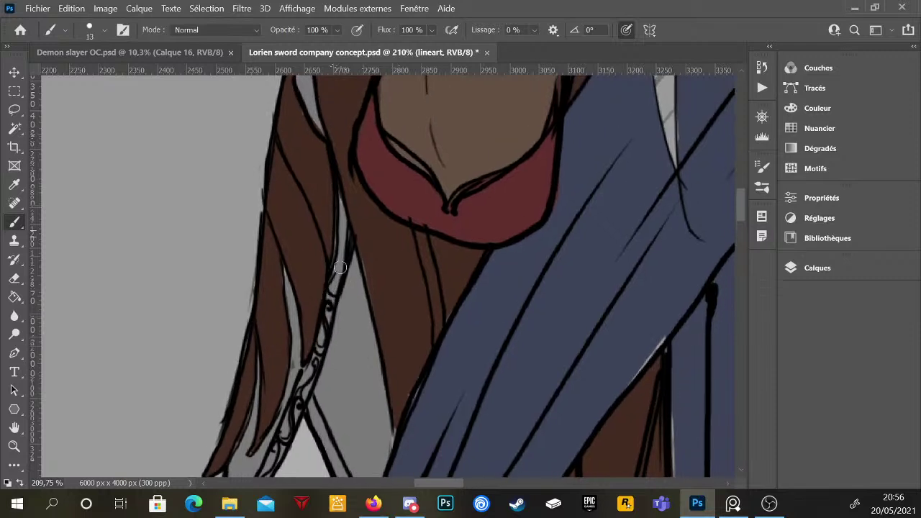
{"action": "scroll", "coordinate": [379, 296], "scroll_direction": "down", "scroll_amount": 4}
{"action": "scroll", "coordinate": [380, 296], "scroll_direction": "down", "scroll_amount": 4}
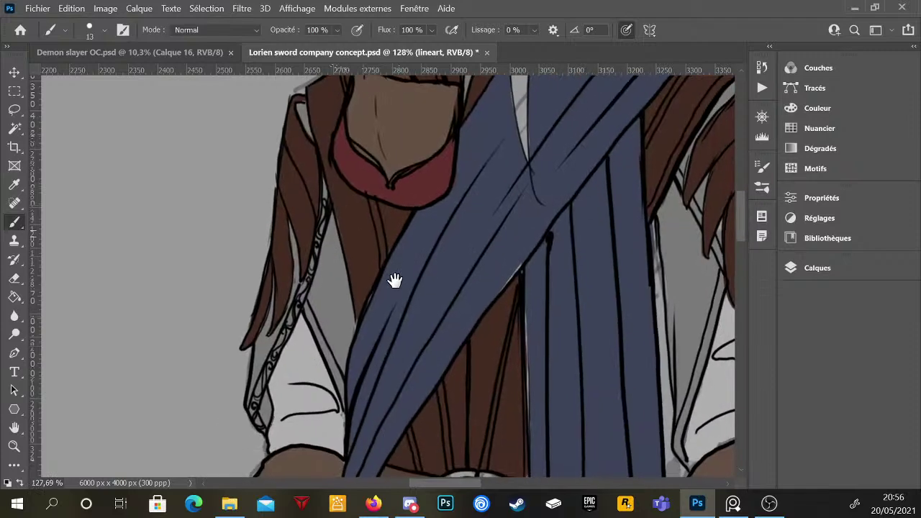
- Ink scroll ornaments inside the right sleeve's inner trim, from the peak of the sleeve opening down to the blue cape
{"action": "scroll", "coordinate": [435, 287], "scroll_direction": "down", "scroll_amount": 2}
{"action": "left_click_drag", "start_coordinate": [553, 222], "coordinate": [451, 255]}
{"action": "scroll", "coordinate": [190, 319], "scroll_direction": "up", "scroll_amount": 4}
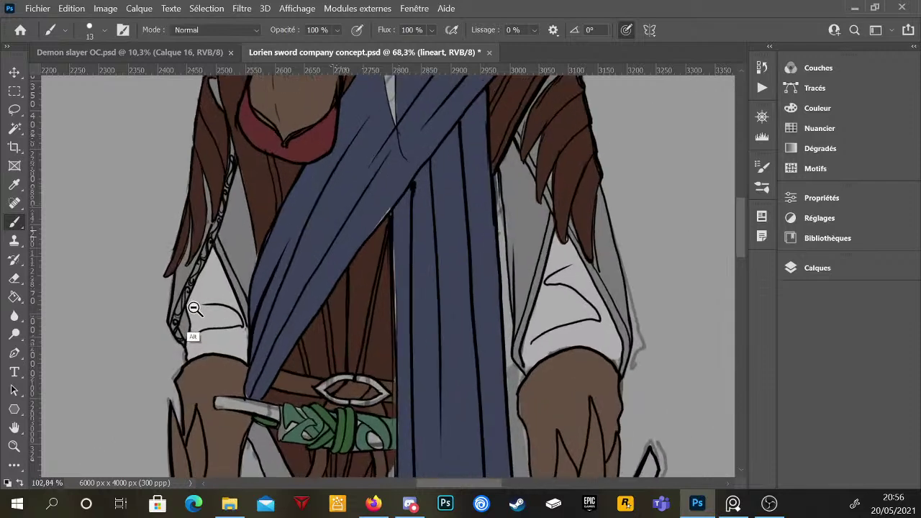
{"action": "scroll", "coordinate": [208, 306], "scroll_direction": "up", "scroll_amount": 4}
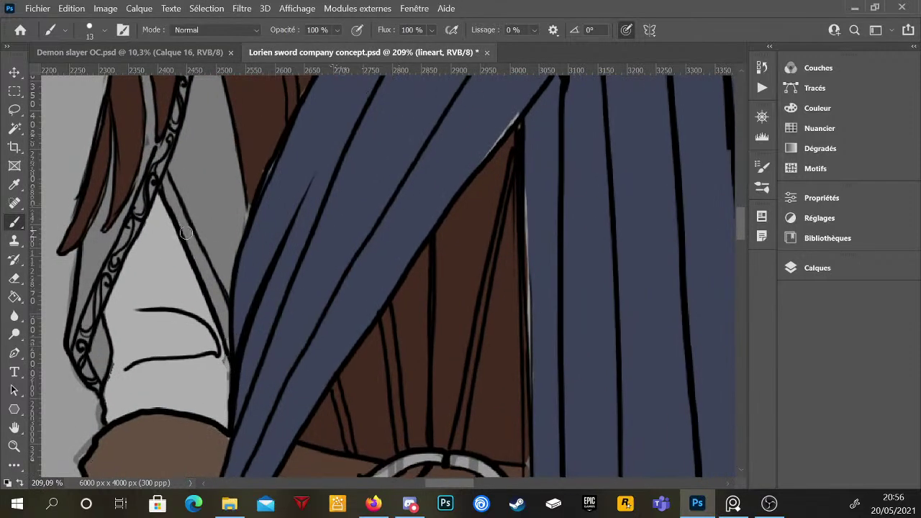
{"action": "mouse_move", "coordinate": [178, 214]}
{"action": "left_mouse_down"}
{"action": "mouse_move", "coordinate": [174, 190]}
{"action": "mouse_move", "coordinate": [191, 252]}
{"action": "mouse_move", "coordinate": [210, 267]}
{"action": "mouse_move", "coordinate": [193, 237]}
{"action": "left_mouse_up"}
{"action": "left_click_drag", "start_coordinate": [249, 317], "coordinate": [259, 282]}
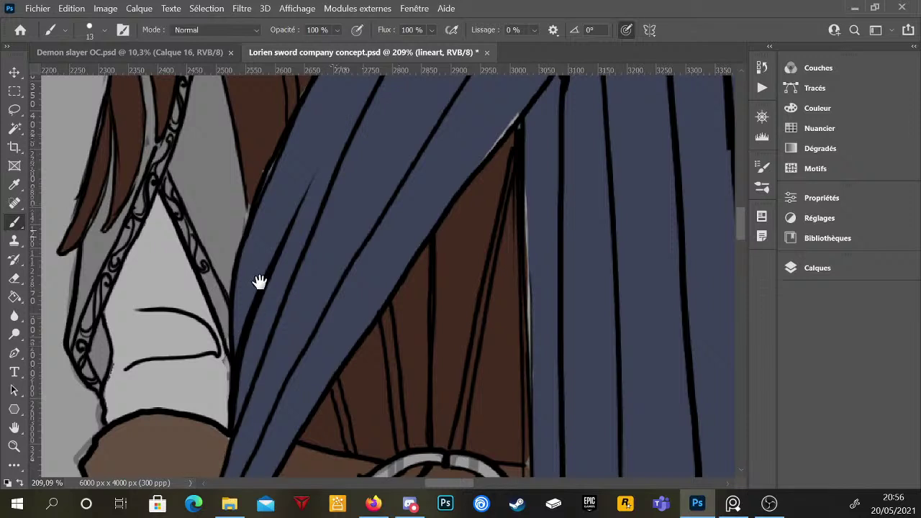
{"action": "left_click_drag", "start_coordinate": [356, 282], "coordinate": [375, 280]}
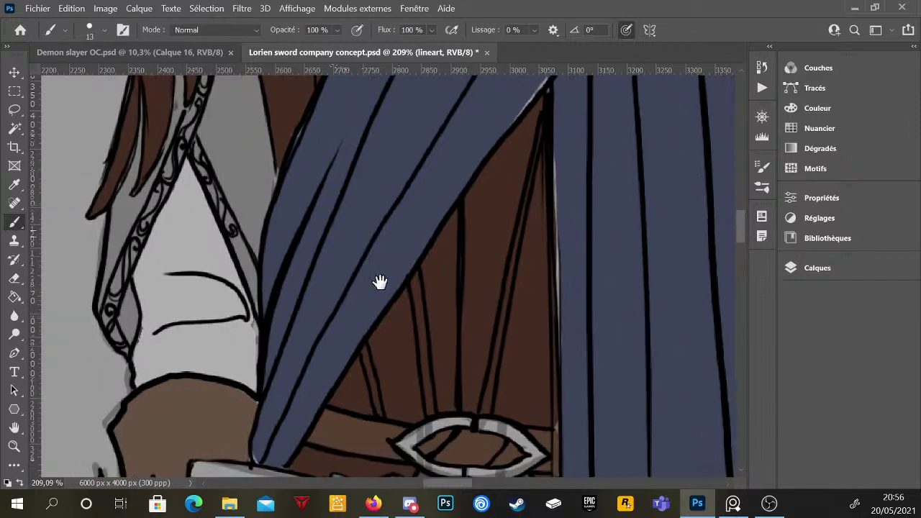
{"action": "mouse_move", "coordinate": [231, 244]}
{"action": "left_mouse_down"}
{"action": "mouse_move", "coordinate": [251, 280]}
{"action": "mouse_move", "coordinate": [238, 257]}
{"action": "left_mouse_up"}
{"action": "left_click_drag", "start_coordinate": [274, 304], "coordinate": [263, 273]}
- Ink curling scroll ornaments in the upper part of the vertical border on the tunic's left-hand half, starting below the belt point
{"action": "left_click_drag", "start_coordinate": [315, 307], "coordinate": [271, 276]}
{"action": "left_click_drag", "start_coordinate": [392, 336], "coordinate": [355, 329]}
{"action": "left_click", "coordinate": [464, 303], "text": "alt"}
{"action": "left_click_drag", "start_coordinate": [462, 317], "coordinate": [468, 189]}
{"action": "scroll", "coordinate": [352, 318], "scroll_direction": "up", "scroll_amount": 5}
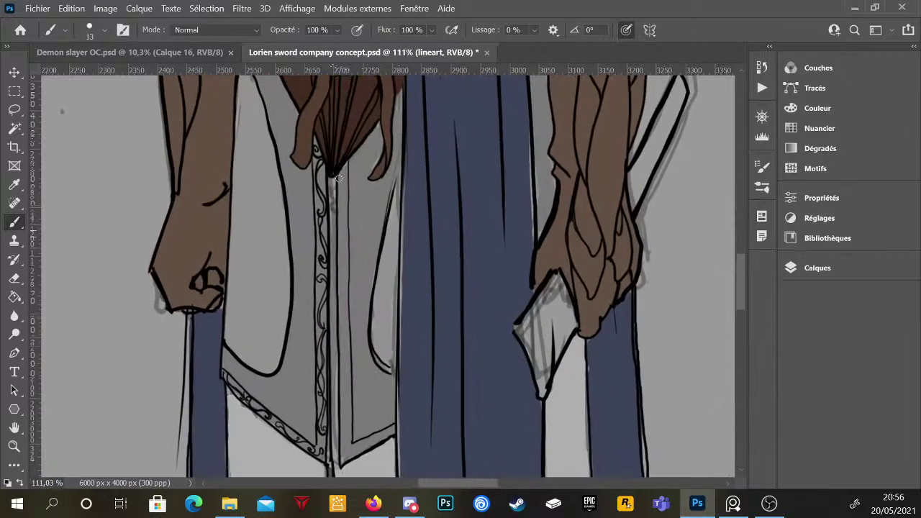
{"action": "mouse_move", "coordinate": [338, 177]}
{"action": "left_mouse_down"}
{"action": "mouse_move", "coordinate": [348, 202]}
{"action": "mouse_move", "coordinate": [346, 259]}
{"action": "mouse_move", "coordinate": [340, 186]}
{"action": "left_mouse_up"}
{"action": "scroll", "coordinate": [349, 206], "scroll_direction": "down", "scroll_amount": 2}
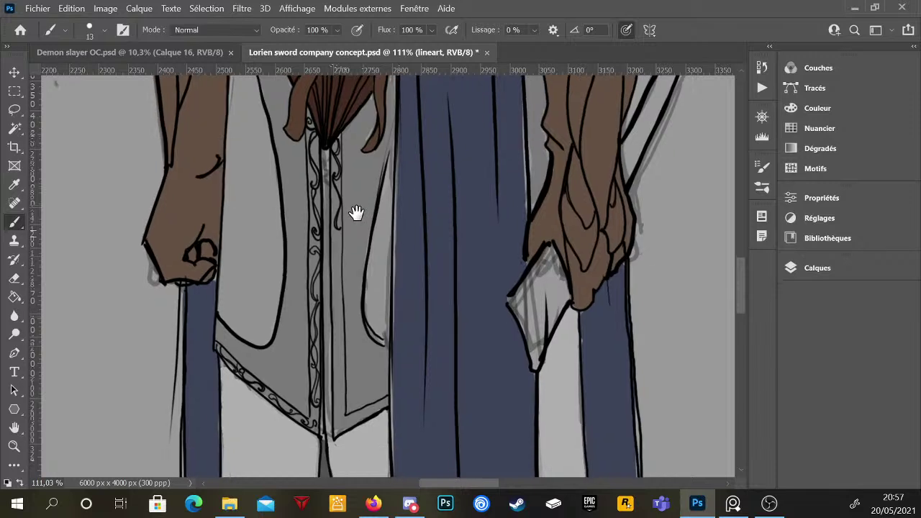
{"action": "mouse_move", "coordinate": [336, 191]}
{"action": "left_mouse_down"}
{"action": "mouse_move", "coordinate": [336, 244]}
{"action": "mouse_move", "coordinate": [338, 207]}
{"action": "left_mouse_up"}
{"action": "scroll", "coordinate": [353, 230], "scroll_direction": "down", "scroll_amount": 2}
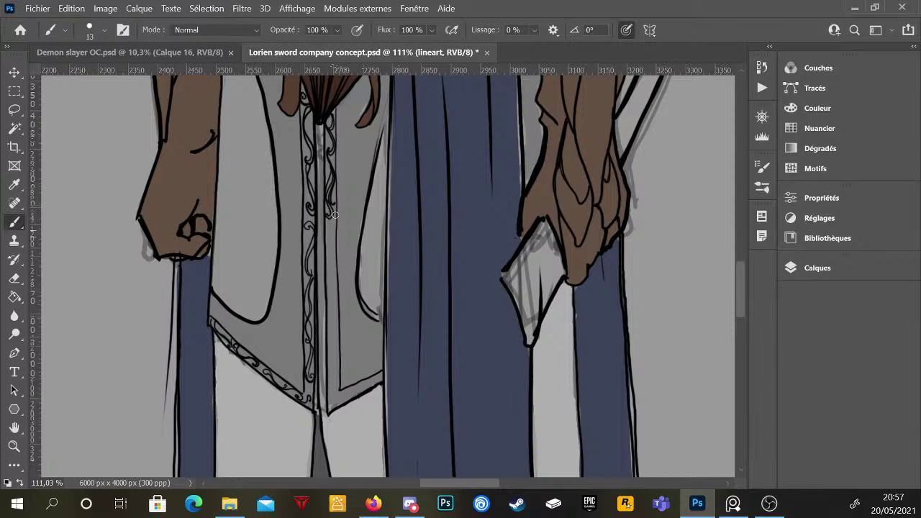
- Continue the scroll ornaments down the left-hand tunic half's vertical border to its lower corner and into the hem border
{"action": "mouse_move", "coordinate": [333, 224]}
{"action": "left_mouse_down"}
{"action": "mouse_move", "coordinate": [330, 263]}
{"action": "mouse_move", "coordinate": [331, 230]}
{"action": "left_mouse_up"}
{"action": "mouse_move", "coordinate": [330, 265]}
{"action": "left_mouse_down"}
{"action": "mouse_move", "coordinate": [333, 303]}
{"action": "mouse_move", "coordinate": [331, 270]}
{"action": "mouse_move", "coordinate": [337, 341]}
{"action": "left_mouse_up"}
{"action": "left_click_drag", "start_coordinate": [334, 334], "coordinate": [328, 307]}
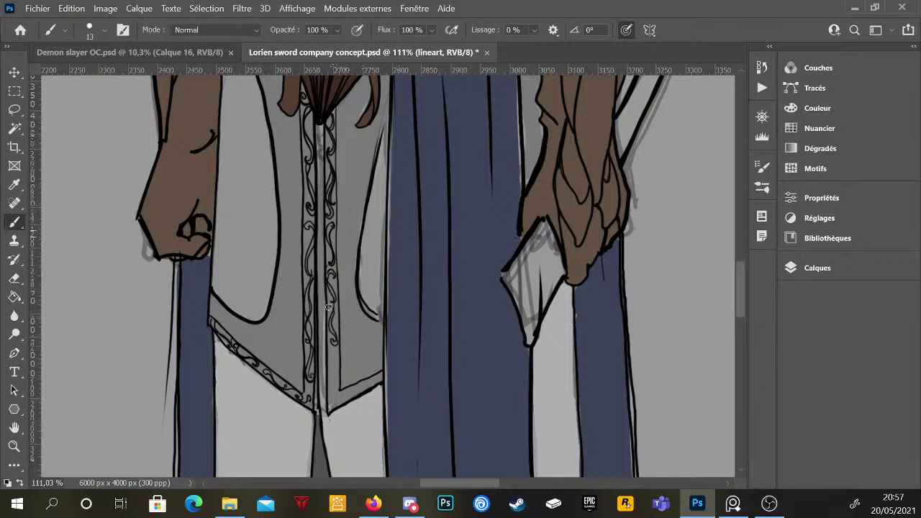
{"action": "mouse_move", "coordinate": [333, 346]}
{"action": "left_mouse_down"}
{"action": "mouse_move", "coordinate": [334, 377]}
{"action": "mouse_move", "coordinate": [328, 356]}
{"action": "left_mouse_up"}
{"action": "mouse_move", "coordinate": [334, 381]}
{"action": "left_mouse_down"}
{"action": "mouse_move", "coordinate": [339, 399]}
{"action": "mouse_move", "coordinate": [333, 390]}
{"action": "left_mouse_up"}
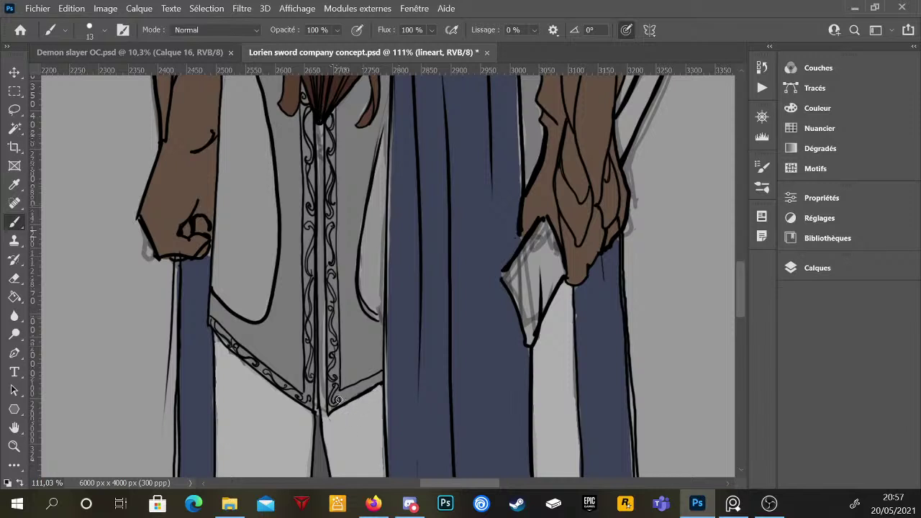
{"action": "left_click_drag", "start_coordinate": [355, 393], "coordinate": [351, 397]}
- Draw a leaf's central vein down the chest pouch flap and add curved side veins on the half nearest the sleeve
{"action": "left_click_drag", "start_coordinate": [449, 223], "coordinate": [466, 269]}
{"action": "left_click_drag", "start_coordinate": [480, 260], "coordinate": [446, 218]}
{"action": "left_click_drag", "start_coordinate": [499, 204], "coordinate": [488, 256]}
{"action": "left_click_drag", "start_coordinate": [491, 256], "coordinate": [485, 280]}
{"action": "left_click_drag", "start_coordinate": [462, 270], "coordinate": [504, 243]}
{"action": "left_click_drag", "start_coordinate": [468, 306], "coordinate": [516, 386]}
{"action": "left_click_drag", "start_coordinate": [369, 276], "coordinate": [417, 336]}
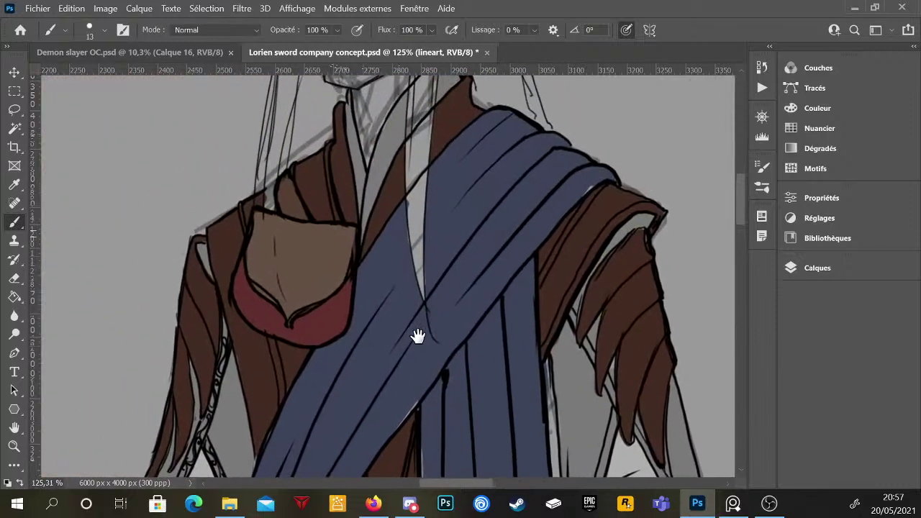
{"action": "left_click_drag", "start_coordinate": [350, 253], "coordinate": [362, 285]}
{"action": "left_click_drag", "start_coordinate": [329, 315], "coordinate": [339, 296]}
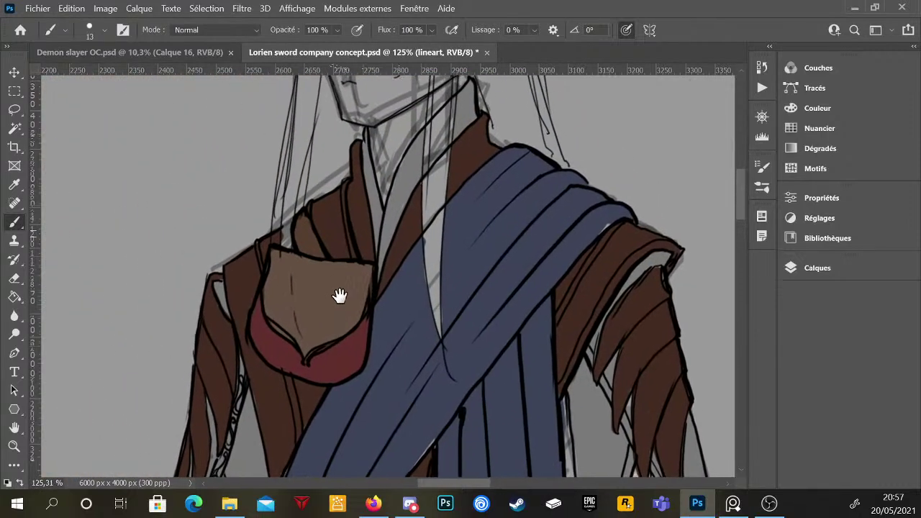
{"action": "mouse_move", "coordinate": [319, 261]}
{"action": "left_mouse_down"}
{"action": "mouse_move", "coordinate": [306, 355]}
{"action": "mouse_move", "coordinate": [317, 264]}
{"action": "mouse_move", "coordinate": [306, 354]}
{"action": "left_mouse_up"}
{"action": "key", "text": "ctrl+z"}
{"action": "mouse_move", "coordinate": [269, 289]}
{"action": "left_mouse_down"}
{"action": "mouse_move", "coordinate": [303, 342]}
{"action": "mouse_move", "coordinate": [306, 318]}
{"action": "mouse_move", "coordinate": [279, 243]}
{"action": "mouse_move", "coordinate": [310, 290]}
{"action": "mouse_move", "coordinate": [367, 264]}
{"action": "left_mouse_up"}
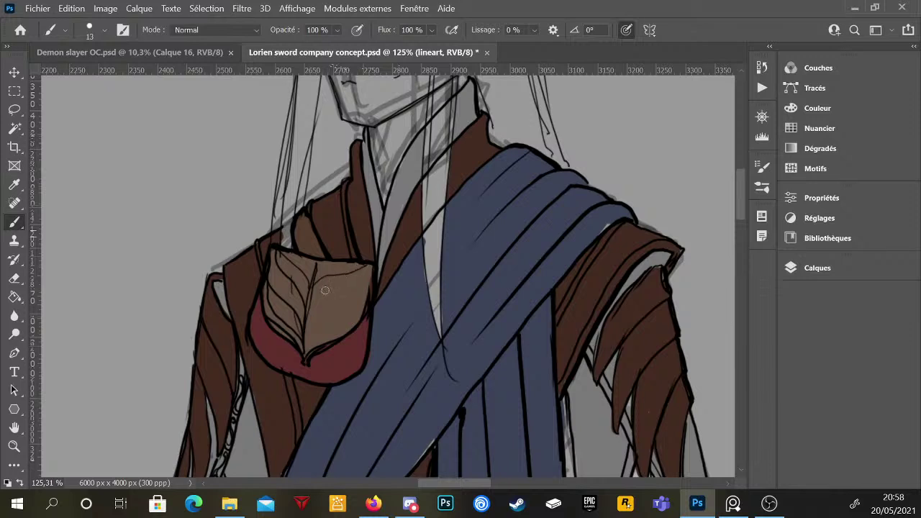
- Ink curved side veins on the half of the pouch flap's leaf nearest the blue cape
{"action": "left_click_drag", "start_coordinate": [308, 307], "coordinate": [366, 267]}
{"action": "left_click_drag", "start_coordinate": [311, 322], "coordinate": [368, 267]}
{"action": "left_click_drag", "start_coordinate": [306, 341], "coordinate": [373, 278]}
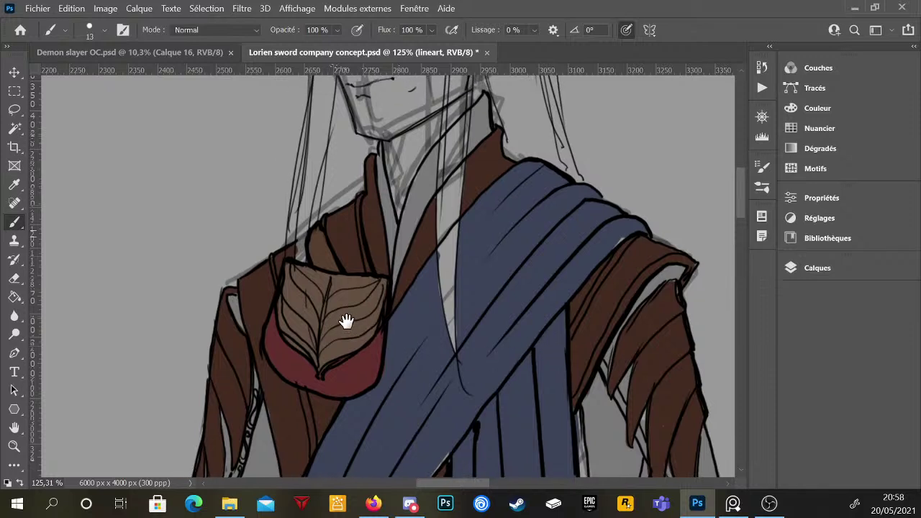
{"action": "left_click_drag", "start_coordinate": [332, 308], "coordinate": [345, 321]}
- Erase the lower side veins on the cape-side half of the pouch leaf and redraw them
{"action": "key", "text": "e"}
{"action": "mouse_move", "coordinate": [377, 285]}
{"action": "left_mouse_down"}
{"action": "mouse_move", "coordinate": [368, 326]}
{"action": "mouse_move", "coordinate": [326, 346]}
{"action": "mouse_move", "coordinate": [367, 287]}
{"action": "mouse_move", "coordinate": [335, 300]}
{"action": "mouse_move", "coordinate": [329, 319]}
{"action": "mouse_move", "coordinate": [350, 312]}
{"action": "mouse_move", "coordinate": [364, 277]}
{"action": "left_mouse_up"}
{"action": "key", "text": "b"}
{"action": "left_click_drag", "start_coordinate": [319, 327], "coordinate": [378, 285]}
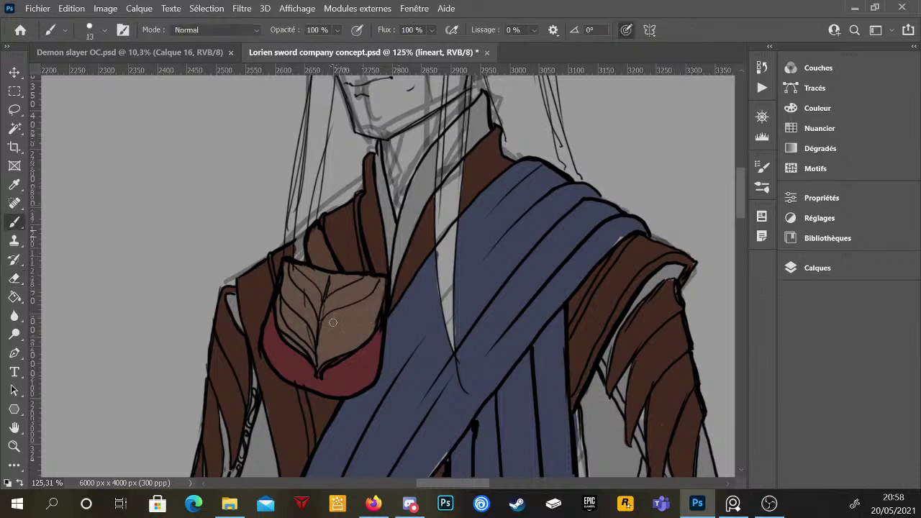
{"action": "left_click_drag", "start_coordinate": [316, 349], "coordinate": [381, 284]}
{"action": "mouse_move", "coordinate": [317, 363]}
{"action": "left_mouse_down"}
{"action": "mouse_move", "coordinate": [379, 317]}
{"action": "mouse_move", "coordinate": [381, 287]}
{"action": "left_mouse_up"}
- Ink scroll ornaments inside the inner trim of the front figure's left sleeve, from the cuff corner up to the feathers
{"action": "scroll", "coordinate": [554, 334], "scroll_direction": "down", "scroll_amount": 5}
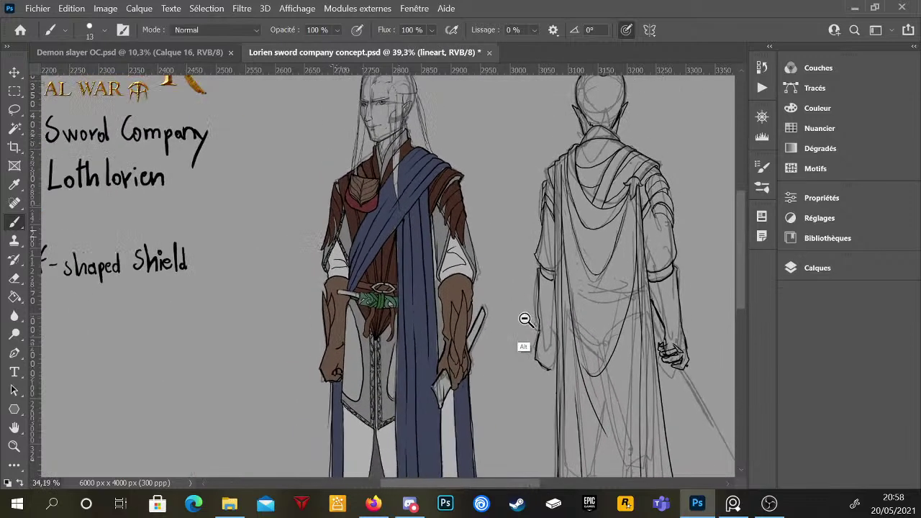
{"action": "left_click_drag", "start_coordinate": [545, 339], "coordinate": [512, 310]}
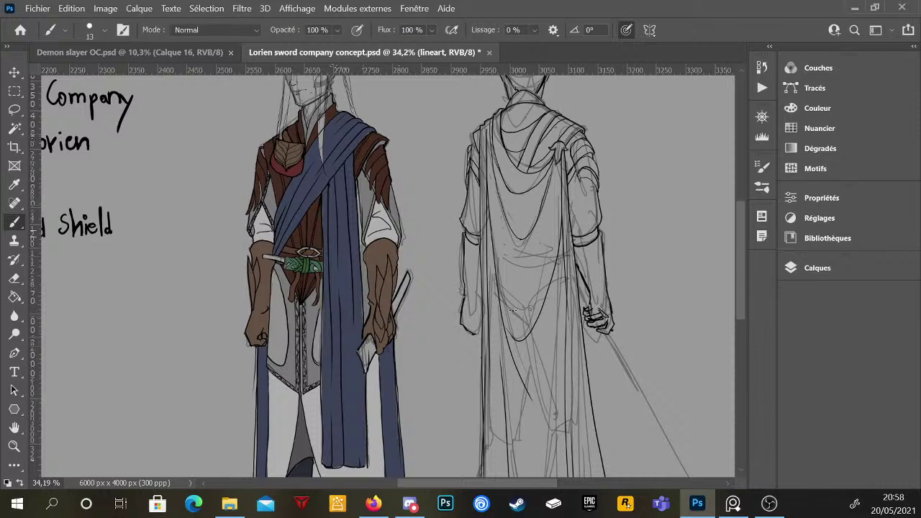
{"action": "mouse_move", "coordinate": [467, 235]}
{"action": "left_mouse_down"}
{"action": "mouse_move", "coordinate": [440, 266]}
{"action": "mouse_move", "coordinate": [430, 252]}
{"action": "left_mouse_up"}
{"action": "mouse_move", "coordinate": [488, 271]}
{"action": "left_mouse_down"}
{"action": "mouse_move", "coordinate": [439, 272]}
{"action": "mouse_move", "coordinate": [440, 283]}
{"action": "left_mouse_up"}
{"action": "left_click_drag", "start_coordinate": [477, 291], "coordinate": [482, 252]}
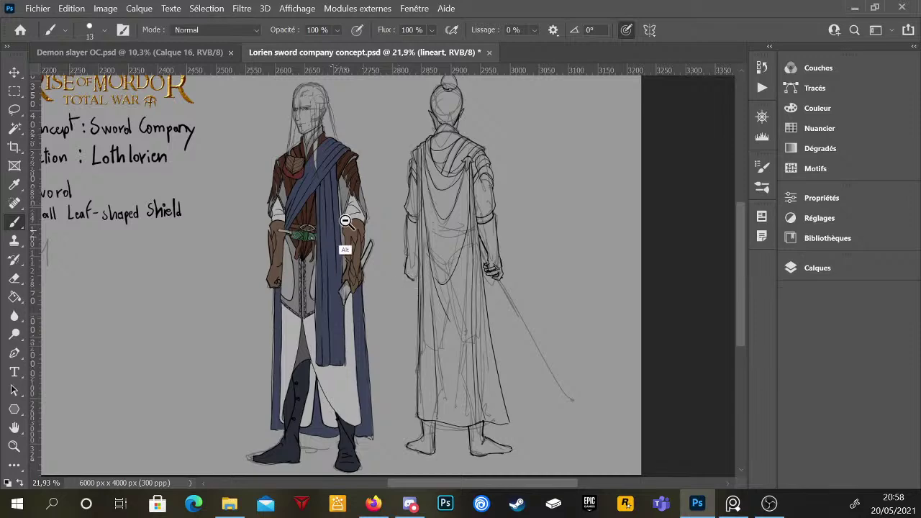
{"action": "left_click_drag", "start_coordinate": [346, 222], "coordinate": [352, 257]}
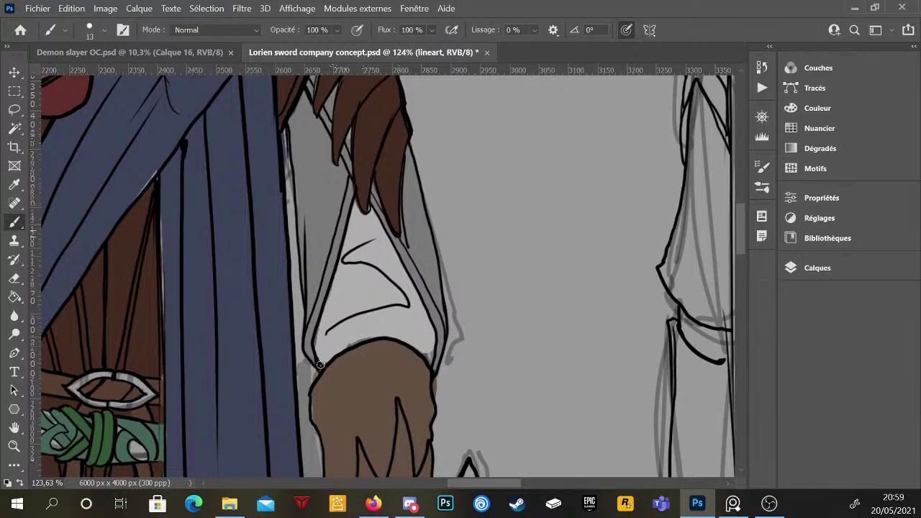
{"action": "mouse_move", "coordinate": [320, 365]}
{"action": "left_mouse_down"}
{"action": "mouse_move", "coordinate": [312, 326]}
{"action": "mouse_move", "coordinate": [311, 357]}
{"action": "left_mouse_up"}
{"action": "mouse_move", "coordinate": [342, 302]}
{"action": "left_mouse_down"}
{"action": "mouse_move", "coordinate": [344, 325]}
{"action": "mouse_move", "coordinate": [334, 321]}
{"action": "left_mouse_up"}
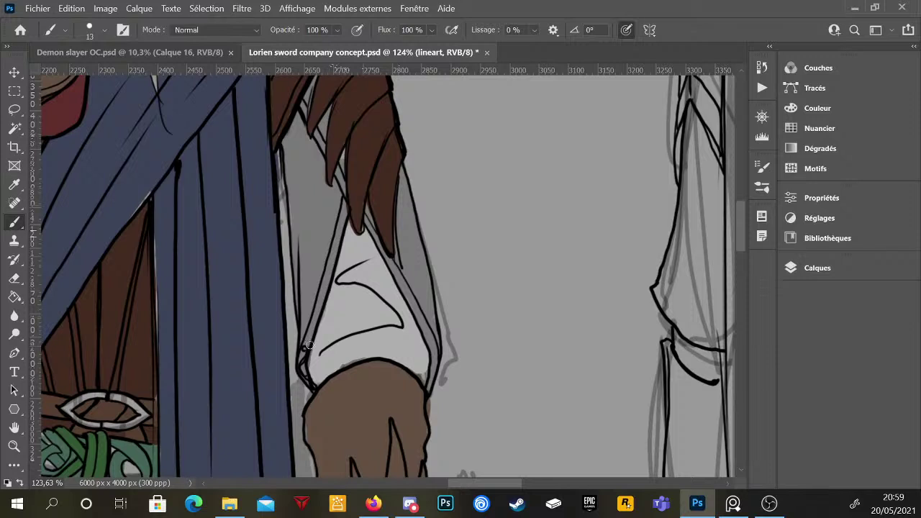
{"action": "mouse_move", "coordinate": [308, 349]}
{"action": "left_mouse_down"}
{"action": "mouse_move", "coordinate": [310, 343]}
{"action": "mouse_move", "coordinate": [331, 262]}
{"action": "mouse_move", "coordinate": [326, 292]}
{"action": "left_mouse_up"}
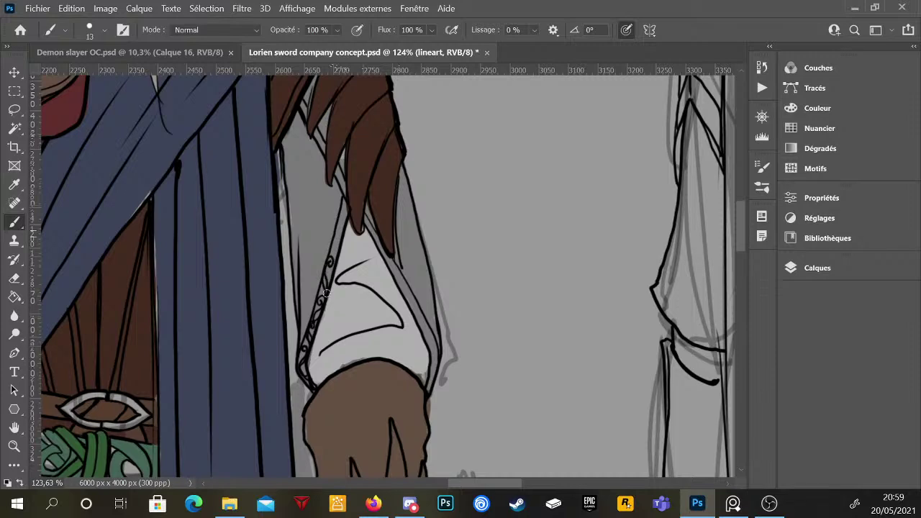
{"action": "left_click_drag", "start_coordinate": [333, 252], "coordinate": [341, 223]}
{"action": "mouse_move", "coordinate": [385, 268]}
{"action": "left_mouse_down"}
{"action": "mouse_move", "coordinate": [361, 257]}
{"action": "mouse_move", "coordinate": [360, 229]}
{"action": "left_mouse_up"}
- Ink scroll ornaments inside the left sleeve's outer trim down to the cuff and in the upper trim beside the feathers
{"action": "scroll", "coordinate": [358, 229], "scroll_direction": "down", "scroll_amount": 2}
{"action": "scroll", "coordinate": [357, 272], "scroll_direction": "up", "scroll_amount": 4}
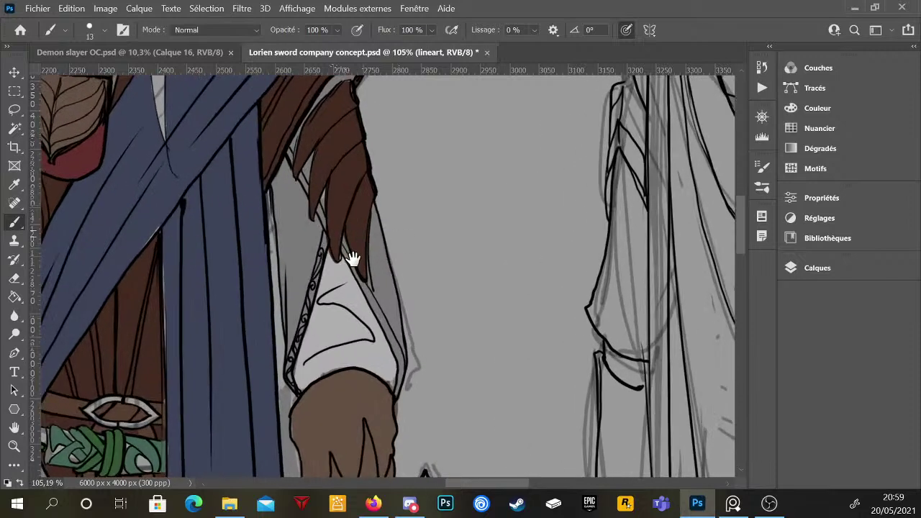
{"action": "mouse_move", "coordinate": [349, 257]}
{"action": "left_mouse_down"}
{"action": "mouse_move", "coordinate": [346, 277]}
{"action": "mouse_move", "coordinate": [353, 271]}
{"action": "mouse_move", "coordinate": [328, 248]}
{"action": "left_mouse_up"}
{"action": "scroll", "coordinate": [348, 277], "scroll_direction": "up", "scroll_amount": 2}
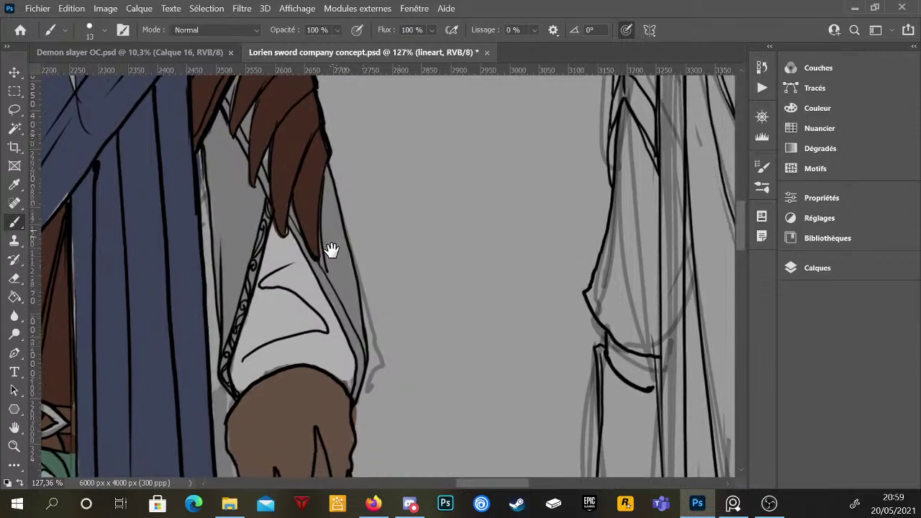
{"action": "mouse_move", "coordinate": [289, 218]}
{"action": "left_mouse_down"}
{"action": "mouse_move", "coordinate": [362, 360]}
{"action": "mouse_move", "coordinate": [354, 350]}
{"action": "mouse_move", "coordinate": [404, 372]}
{"action": "mouse_move", "coordinate": [431, 367]}
{"action": "left_mouse_up"}
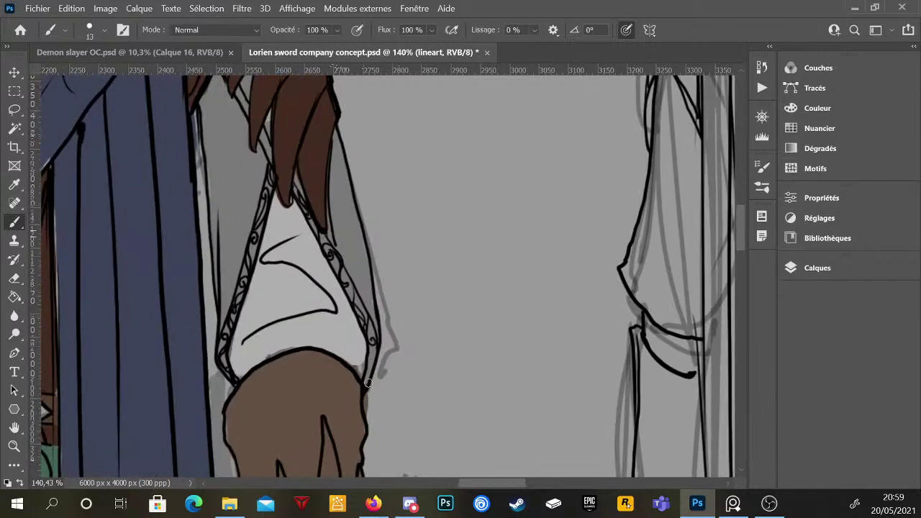
{"action": "mouse_move", "coordinate": [371, 370]}
{"action": "left_mouse_down"}
{"action": "mouse_move", "coordinate": [367, 377]}
{"action": "mouse_move", "coordinate": [373, 352]}
{"action": "mouse_move", "coordinate": [372, 361]}
{"action": "left_mouse_up"}
{"action": "scroll", "coordinate": [394, 359], "scroll_direction": "down", "scroll_amount": 3}
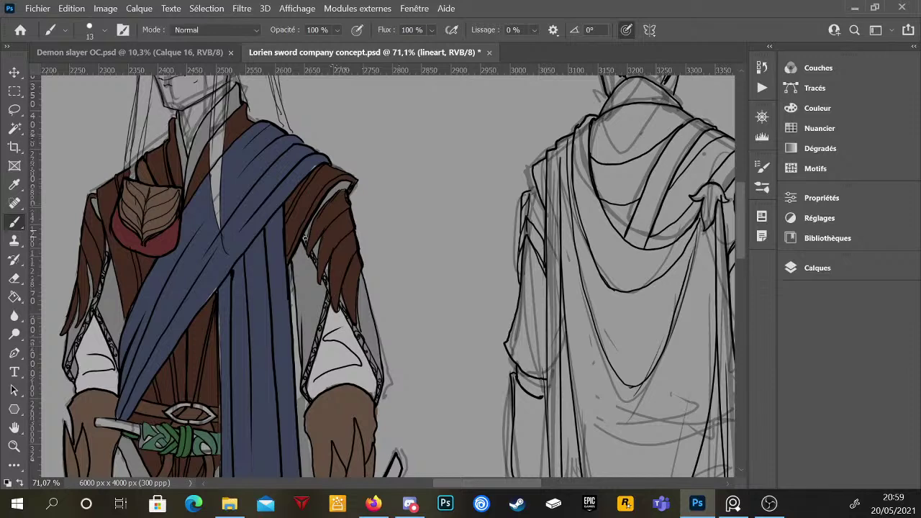
- Erase the collar lines that cross the front figure's loose hair strand over the chest
{"action": "scroll", "coordinate": [390, 298], "scroll_direction": "down", "scroll_amount": 5}
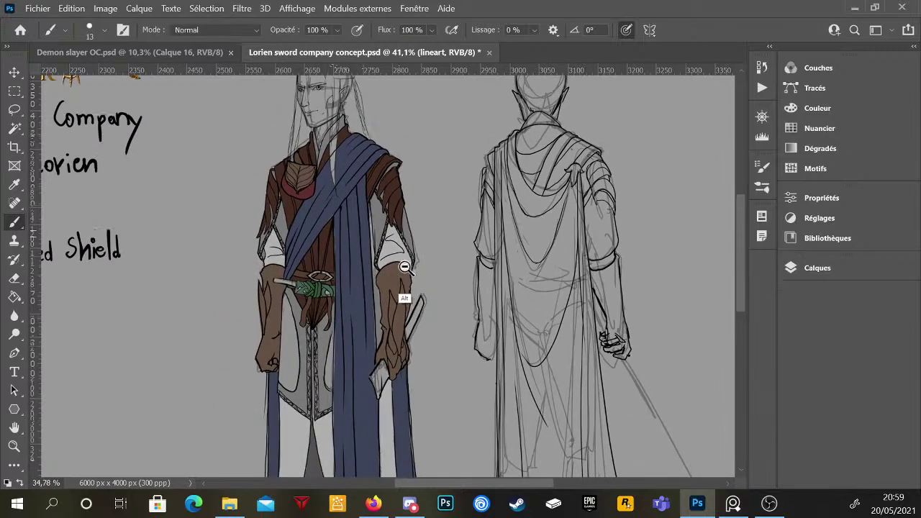
{"action": "left_click_drag", "start_coordinate": [417, 319], "coordinate": [408, 285]}
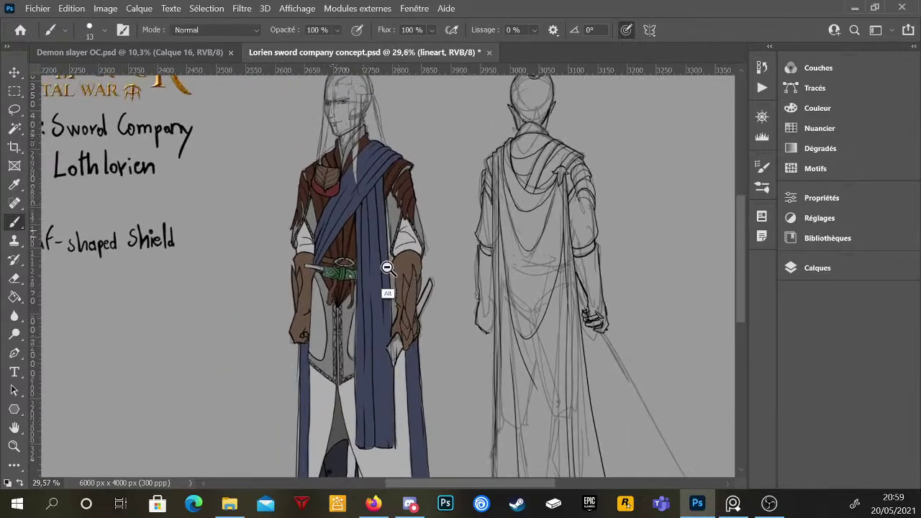
{"action": "scroll", "coordinate": [399, 263], "scroll_direction": "down", "scroll_amount": 1}
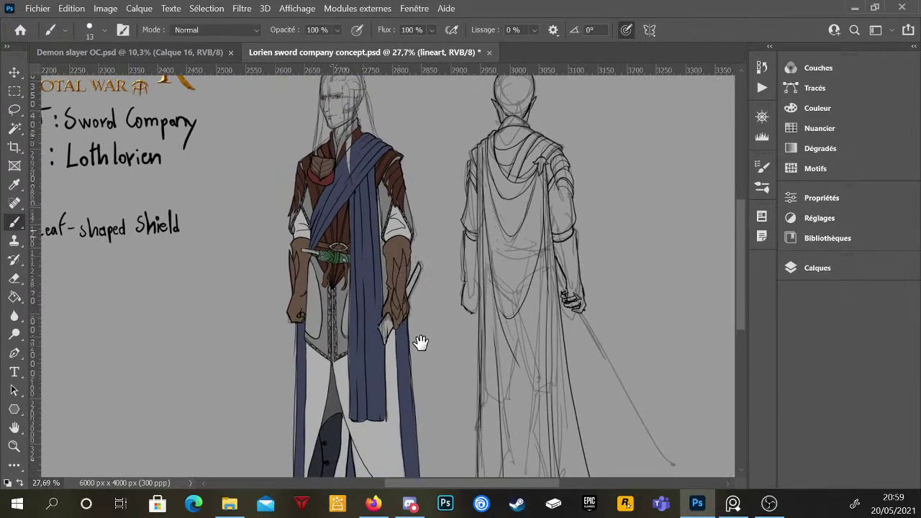
{"action": "scroll", "coordinate": [399, 279], "scroll_direction": "up", "scroll_amount": 3}
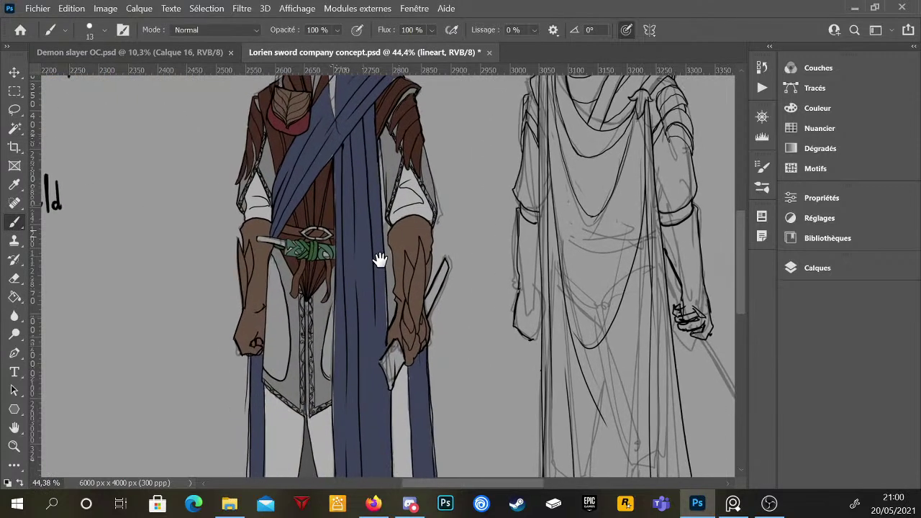
{"action": "left_click_drag", "start_coordinate": [368, 238], "coordinate": [376, 259]}
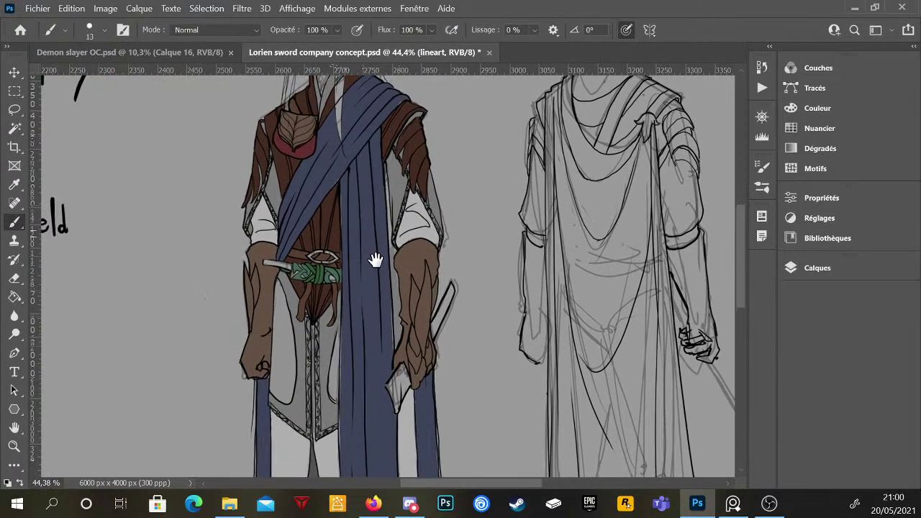
{"action": "scroll", "coordinate": [381, 255], "scroll_direction": "up", "scroll_amount": 3}
{"action": "scroll", "coordinate": [367, 230], "scroll_direction": "up", "scroll_amount": 4}
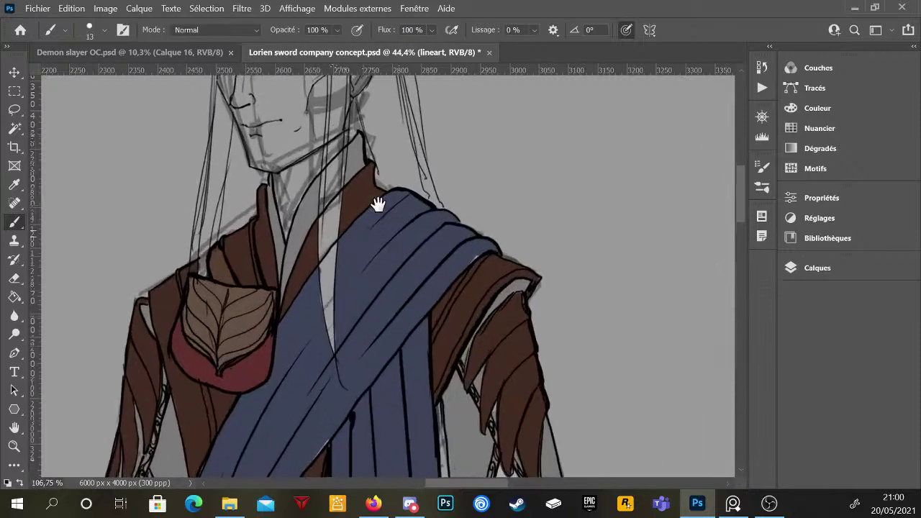
{"action": "scroll", "coordinate": [352, 189], "scroll_direction": "up", "scroll_amount": 1}
{"action": "scroll", "coordinate": [359, 194], "scroll_direction": "down", "scroll_amount": 2}
{"action": "key", "text": "e"}
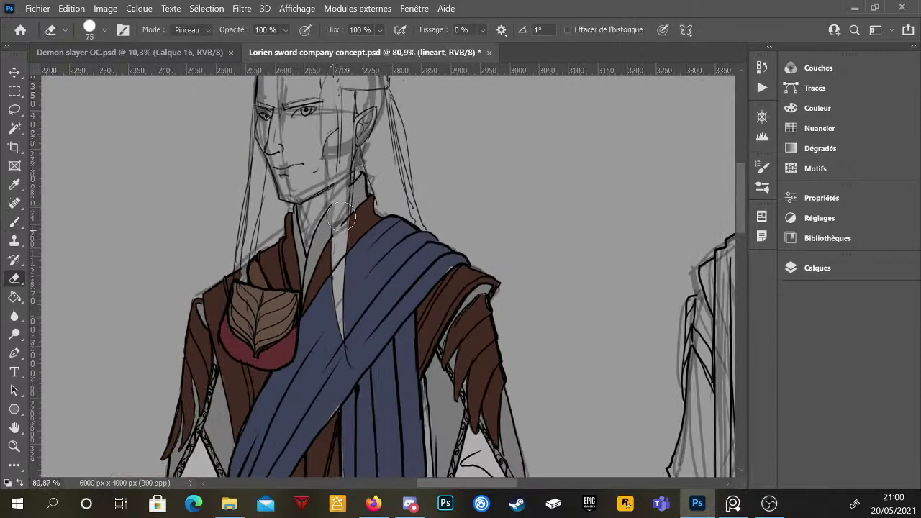
{"action": "left_click_drag", "start_coordinate": [335, 273], "coordinate": [343, 229]}
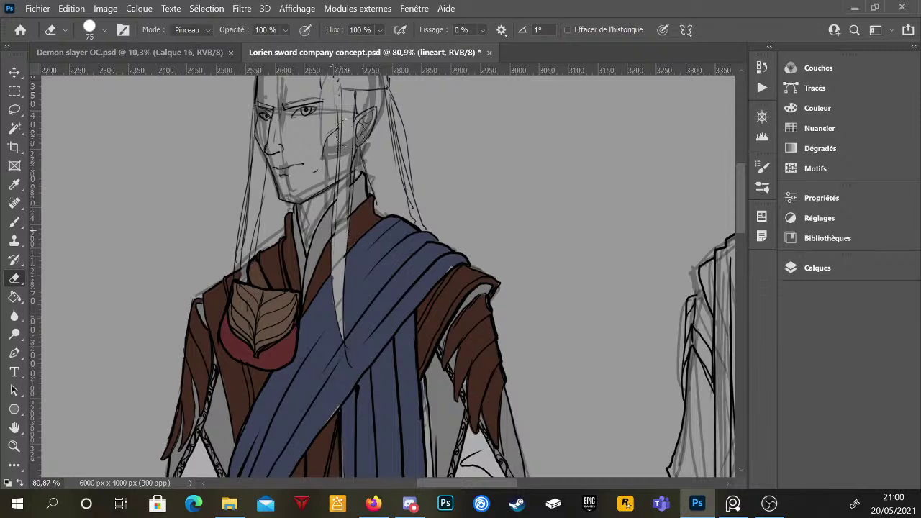
{"action": "key", "text": "b"}
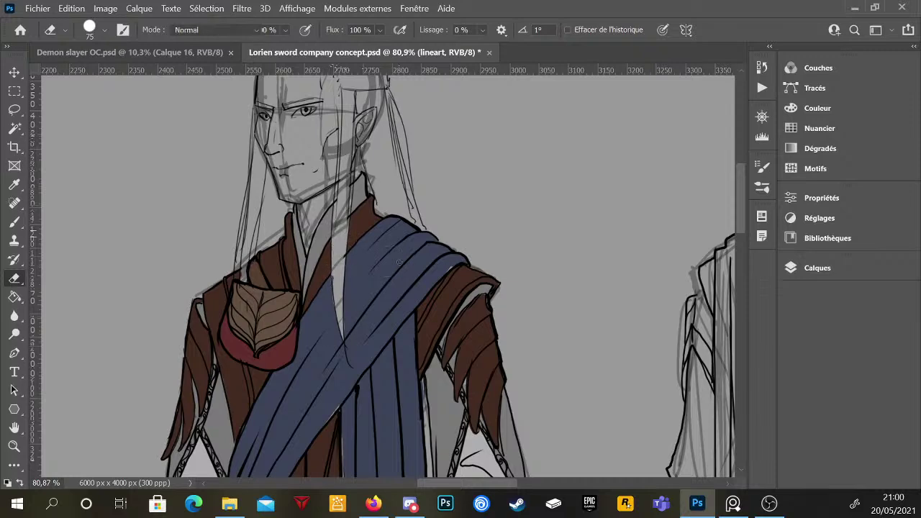
{"action": "left_click_drag", "start_coordinate": [434, 292], "coordinate": [447, 184]}
{"action": "left_click_drag", "start_coordinate": [461, 264], "coordinate": [396, 268]}
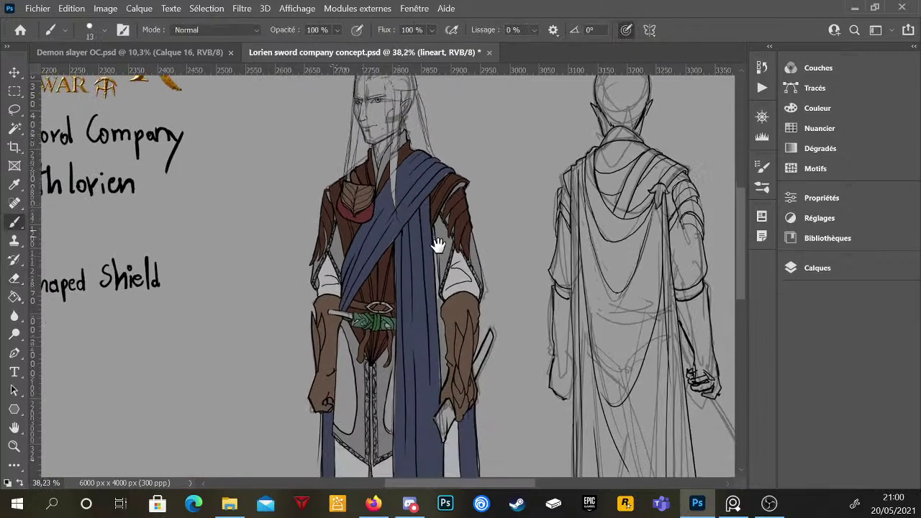
{"action": "left_click_drag", "start_coordinate": [450, 306], "coordinate": [423, 189]}
{"action": "scroll", "coordinate": [431, 277], "scroll_direction": "up", "scroll_amount": 2}
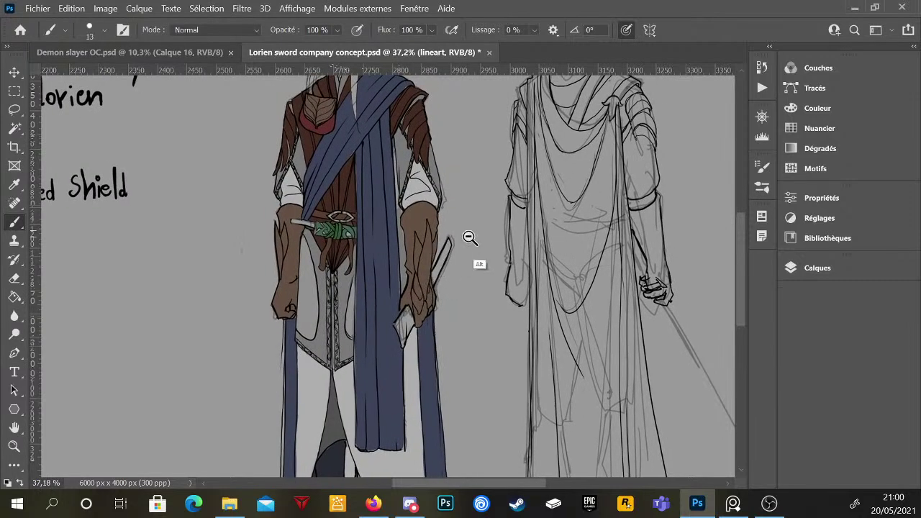
{"action": "scroll", "coordinate": [383, 267], "scroll_direction": "up", "scroll_amount": 3}
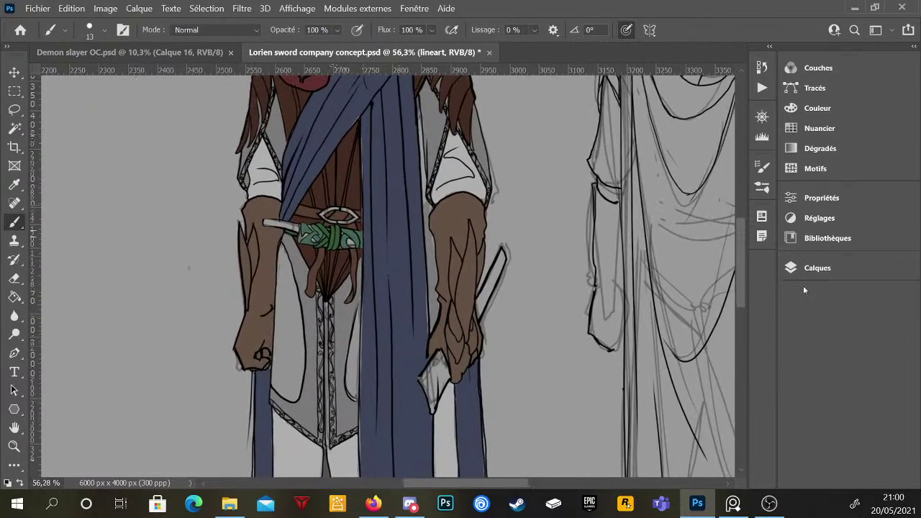
{"action": "left_click", "coordinate": [800, 271]}
{"action": "left_click", "coordinate": [820, 269]}
- Ink the central veins of the long leaves on the front figure's left bracer
{"action": "scroll", "coordinate": [539, 308], "scroll_direction": "down", "scroll_amount": 5}
{"action": "scroll", "coordinate": [454, 279], "scroll_direction": "up", "scroll_amount": 5}
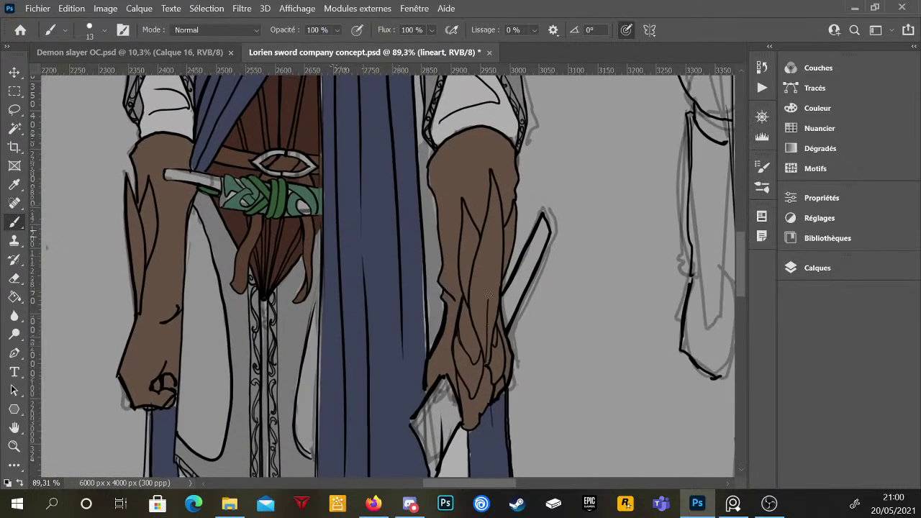
{"action": "left_click_drag", "start_coordinate": [488, 295], "coordinate": [496, 200]}
{"action": "left_click_drag", "start_coordinate": [504, 257], "coordinate": [513, 202]}
{"action": "key", "text": "space"}
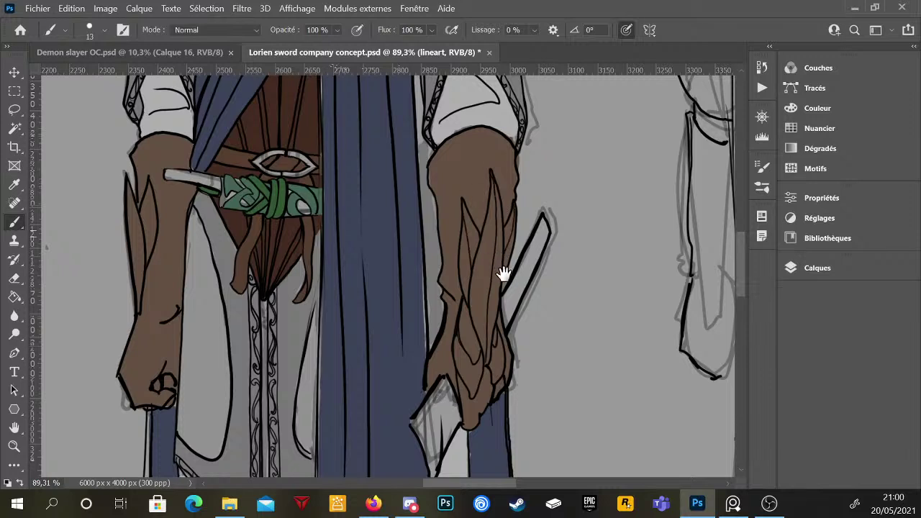
{"action": "left_click_drag", "start_coordinate": [505, 299], "coordinate": [489, 288]}
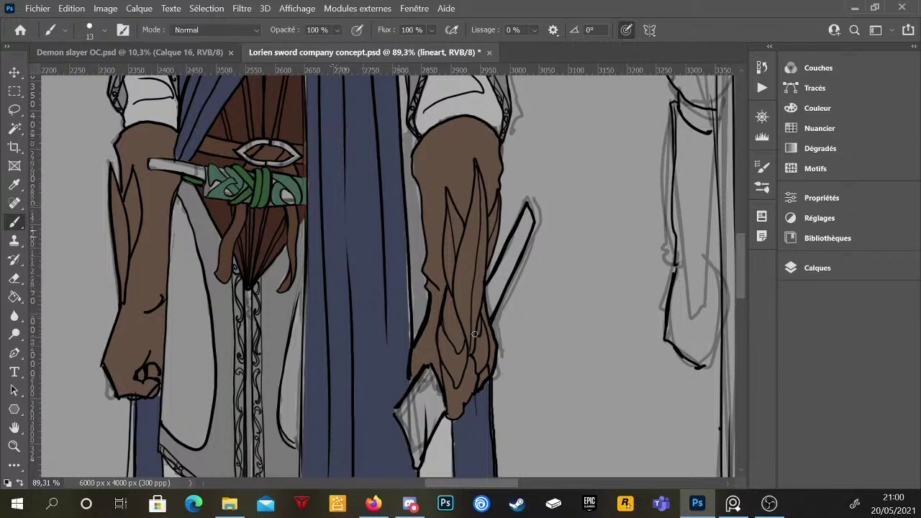
- Ink slanted side veins on the left bracer's leaves and small round rivets near their lower ends
{"action": "left_click_drag", "start_coordinate": [469, 353], "coordinate": [455, 269]}
{"action": "left_click_drag", "start_coordinate": [472, 321], "coordinate": [461, 245]}
{"action": "mouse_move", "coordinate": [471, 282]}
{"action": "left_mouse_down"}
{"action": "mouse_move", "coordinate": [476, 188]}
{"action": "mouse_move", "coordinate": [469, 310]}
{"action": "mouse_move", "coordinate": [487, 223]}
{"action": "mouse_move", "coordinate": [471, 294]}
{"action": "mouse_move", "coordinate": [484, 263]}
{"action": "left_mouse_up"}
{"action": "left_click_drag", "start_coordinate": [455, 256], "coordinate": [455, 207]}
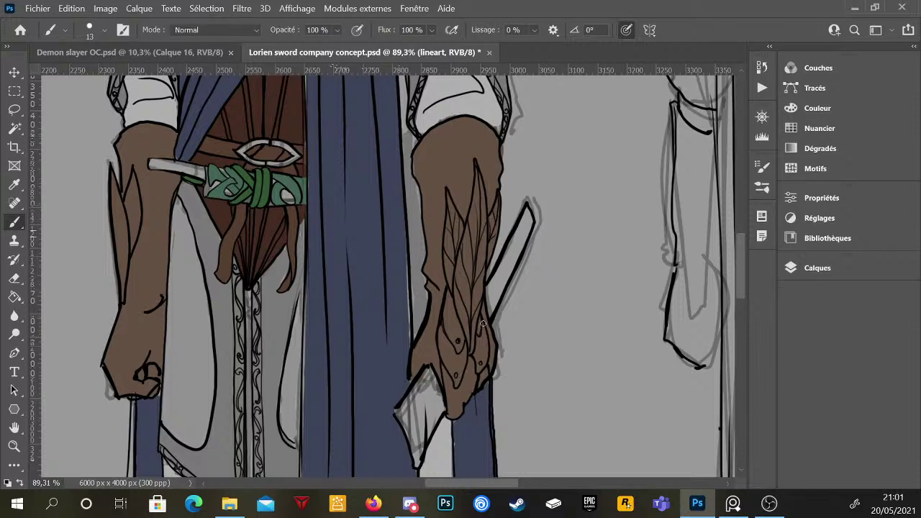
- Ink inner contour lines inside the green interlaced ornament between the belt sword's pale grip and the knot
{"action": "left_click_drag", "start_coordinate": [497, 294], "coordinate": [514, 290]}
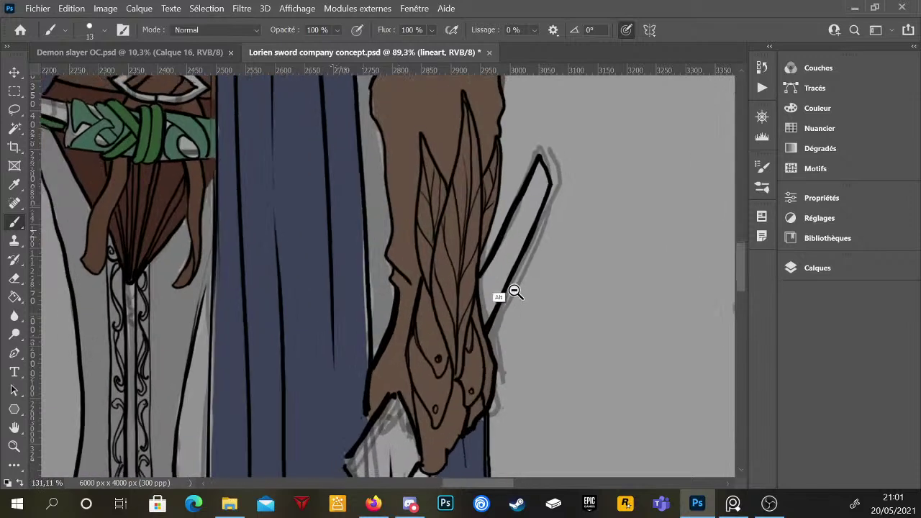
{"action": "left_click_drag", "start_coordinate": [302, 191], "coordinate": [413, 312]}
{"action": "scroll", "coordinate": [251, 254], "scroll_direction": "up", "scroll_amount": 3}
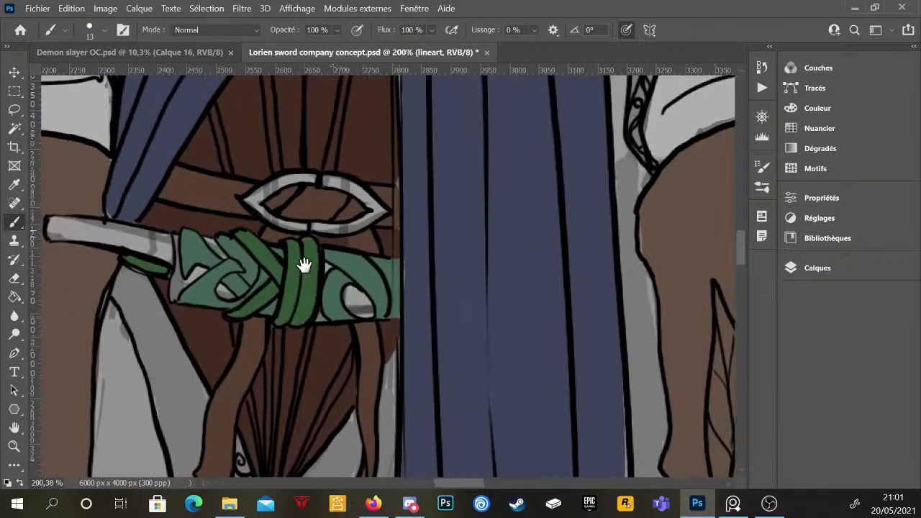
{"action": "mouse_move", "coordinate": [184, 305]}
{"action": "left_mouse_down"}
{"action": "mouse_move", "coordinate": [232, 266]}
{"action": "mouse_move", "coordinate": [212, 282]}
{"action": "mouse_move", "coordinate": [210, 294]}
{"action": "mouse_move", "coordinate": [229, 270]}
{"action": "mouse_move", "coordinate": [211, 289]}
{"action": "mouse_move", "coordinate": [232, 308]}
{"action": "left_mouse_up"}
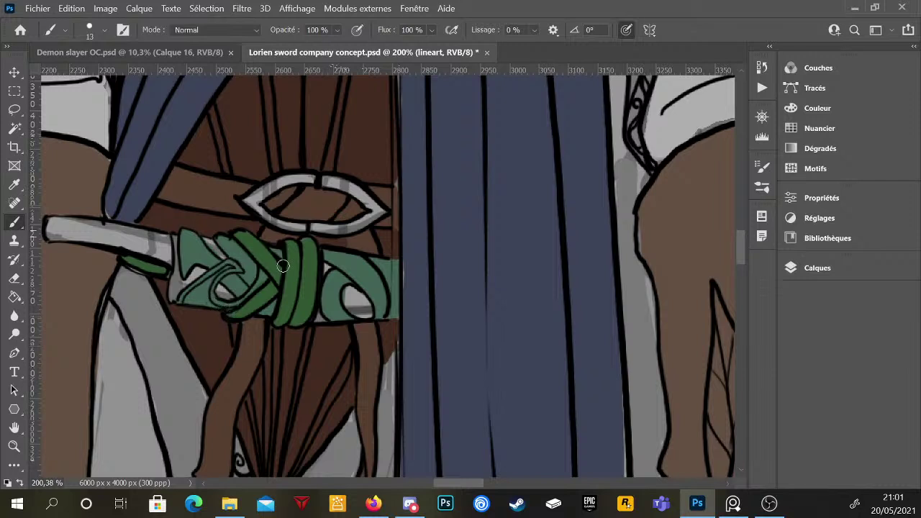
{"action": "mouse_move", "coordinate": [185, 236]}
{"action": "left_mouse_down"}
{"action": "mouse_move", "coordinate": [185, 271]}
{"action": "mouse_move", "coordinate": [220, 259]}
{"action": "mouse_move", "coordinate": [188, 237]}
{"action": "mouse_move", "coordinate": [223, 266]}
{"action": "mouse_move", "coordinate": [209, 230]}
{"action": "mouse_move", "coordinate": [186, 235]}
{"action": "mouse_move", "coordinate": [244, 289]}
{"action": "left_mouse_up"}
{"action": "key", "text": "ctrl+z"}
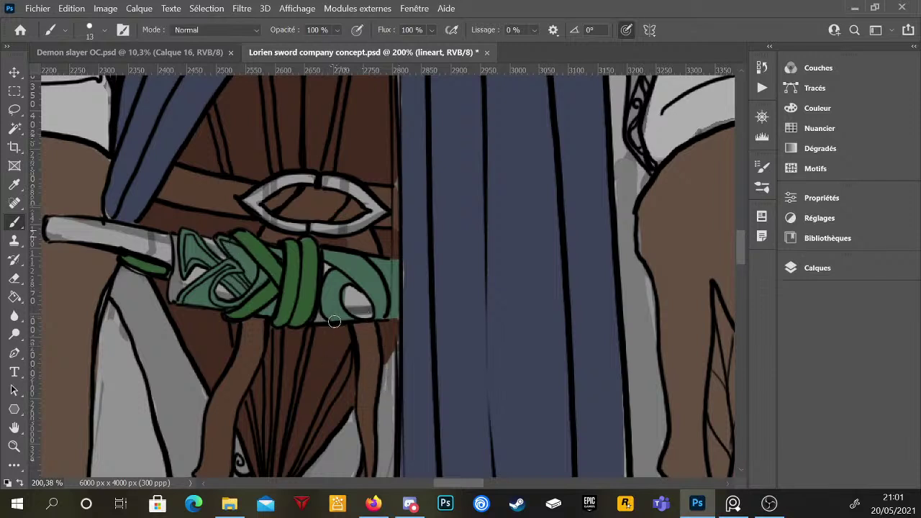
- Ink curved contour lines around the oval ornament between the green knot and the blue cape
{"action": "mouse_move", "coordinate": [334, 321]}
{"action": "left_mouse_down"}
{"action": "mouse_move", "coordinate": [323, 301]}
{"action": "mouse_move", "coordinate": [327, 280]}
{"action": "left_mouse_up"}
{"action": "mouse_move", "coordinate": [349, 319]}
{"action": "left_mouse_down"}
{"action": "mouse_move", "coordinate": [345, 264]}
{"action": "mouse_move", "coordinate": [324, 254]}
{"action": "mouse_move", "coordinate": [379, 310]}
{"action": "left_mouse_up"}
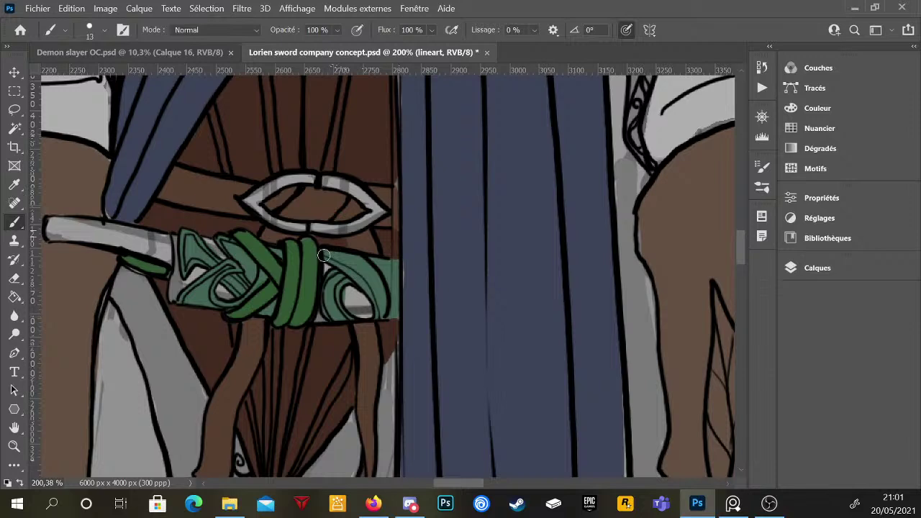
{"action": "mouse_move", "coordinate": [321, 253]}
{"action": "left_mouse_down"}
{"action": "mouse_move", "coordinate": [369, 288]}
{"action": "mouse_move", "coordinate": [377, 321]}
{"action": "mouse_move", "coordinate": [336, 250]}
{"action": "mouse_move", "coordinate": [366, 265]}
{"action": "mouse_move", "coordinate": [384, 293]}
{"action": "mouse_move", "coordinate": [380, 318]}
{"action": "left_mouse_up"}
- Ink central and side veins on the leaves of the front figure's right bracer
{"action": "scroll", "coordinate": [391, 317], "scroll_direction": "down", "scroll_amount": 10}
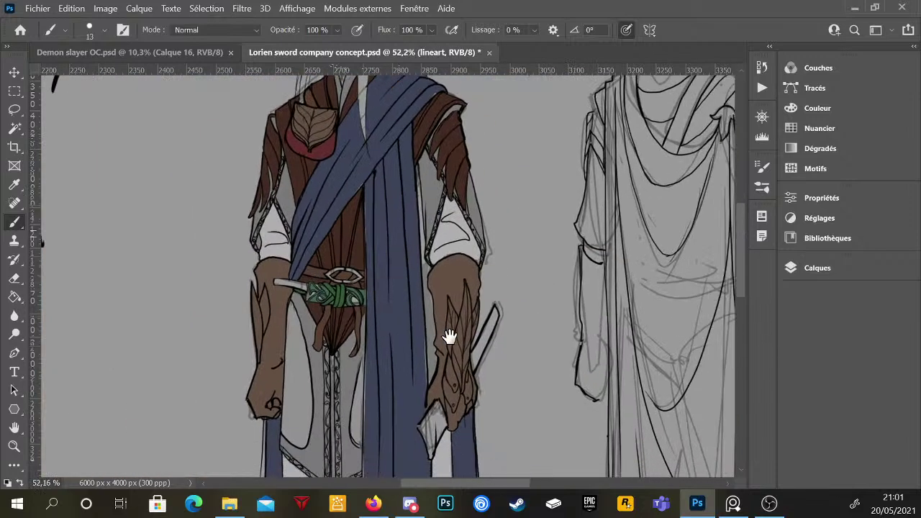
{"action": "left_click_drag", "start_coordinate": [467, 346], "coordinate": [456, 304]}
{"action": "scroll", "coordinate": [456, 305], "scroll_direction": "down", "scroll_amount": 2}
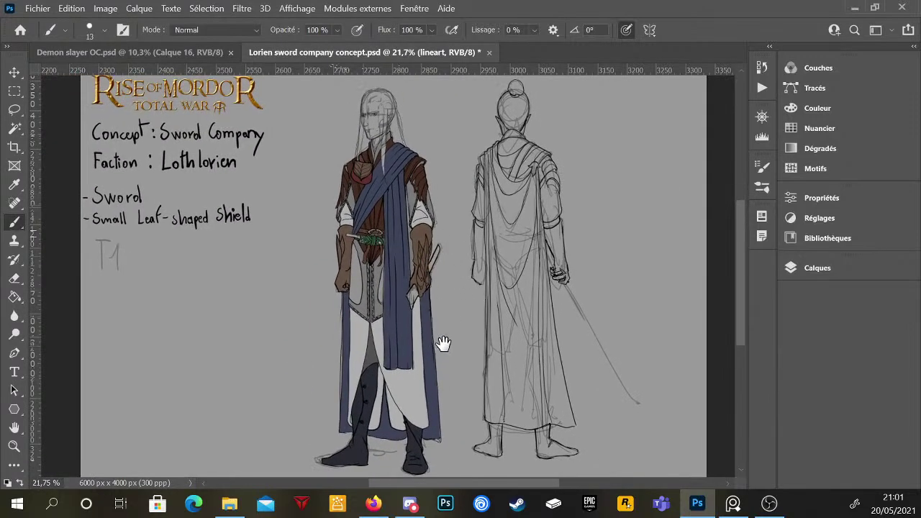
{"action": "scroll", "coordinate": [431, 273], "scroll_direction": "up", "scroll_amount": 1}
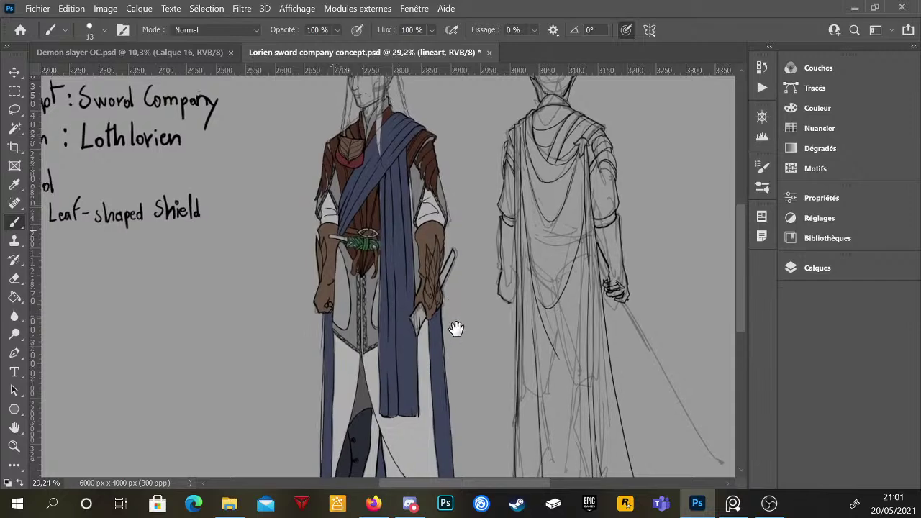
{"action": "scroll", "coordinate": [335, 276], "scroll_direction": "up", "scroll_amount": 5}
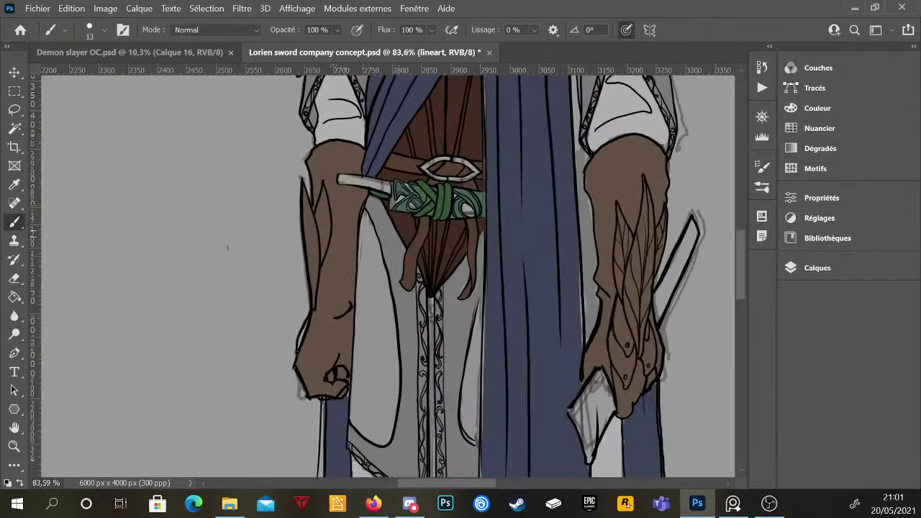
{"action": "mouse_move", "coordinate": [325, 254]}
{"action": "left_mouse_down"}
{"action": "mouse_move", "coordinate": [324, 295]}
{"action": "mouse_move", "coordinate": [309, 243]}
{"action": "left_mouse_up"}
{"action": "left_click_drag", "start_coordinate": [308, 315], "coordinate": [315, 269]}
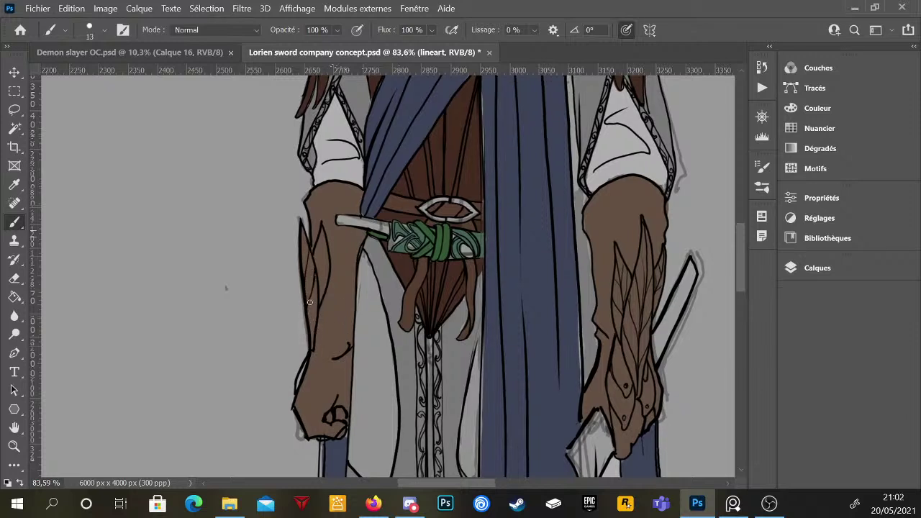
{"action": "left_click_drag", "start_coordinate": [311, 332], "coordinate": [306, 232]}
{"action": "left_click_drag", "start_coordinate": [320, 275], "coordinate": [322, 230]}
- Ink parallel trim lines along both edges of the front figure's grey inner collar, up to the neck
{"action": "scroll", "coordinate": [426, 312], "scroll_direction": "down", "scroll_amount": 1}
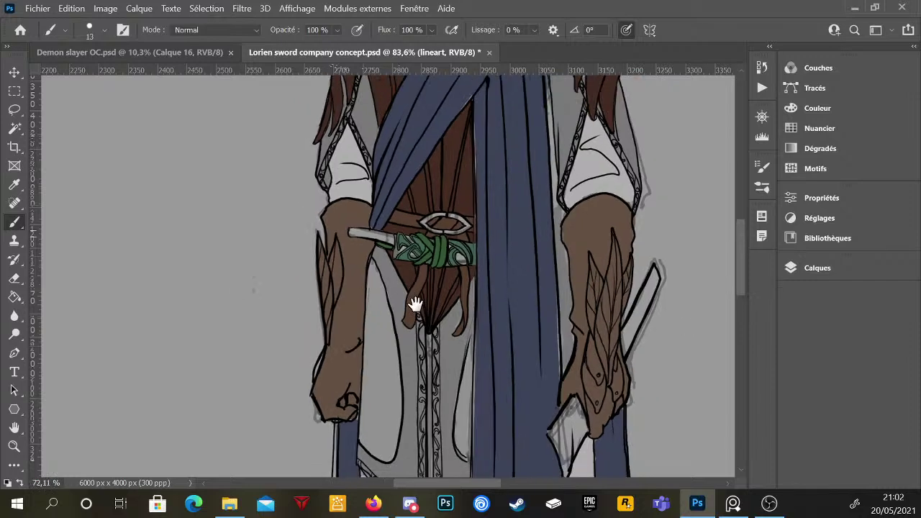
{"action": "mouse_move", "coordinate": [417, 303]}
{"action": "left_mouse_down"}
{"action": "mouse_move", "coordinate": [397, 272]}
{"action": "mouse_move", "coordinate": [411, 294]}
{"action": "left_mouse_up"}
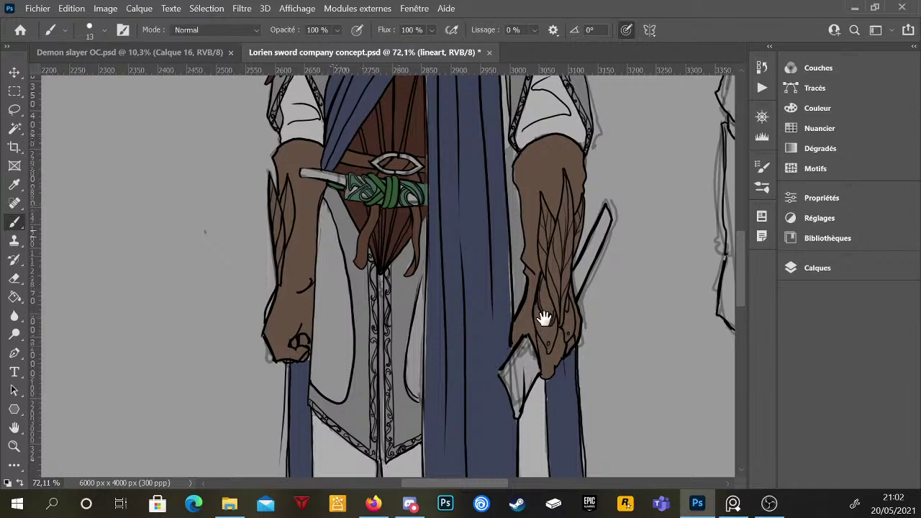
{"action": "left_click_drag", "start_coordinate": [578, 326], "coordinate": [564, 323]}
{"action": "left_click_drag", "start_coordinate": [562, 320], "coordinate": [549, 282]}
{"action": "scroll", "coordinate": [560, 317], "scroll_direction": "down", "scroll_amount": 5}
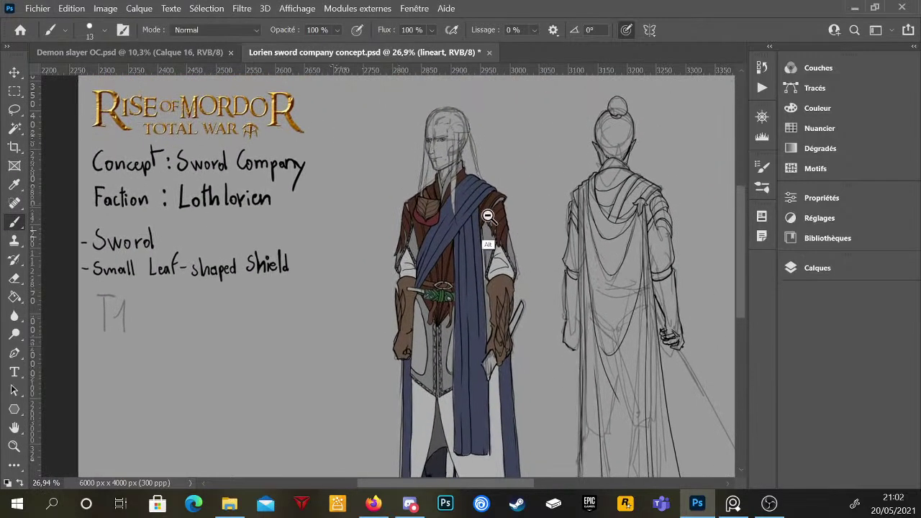
{"action": "scroll", "coordinate": [484, 190], "scroll_direction": "up", "scroll_amount": 10}
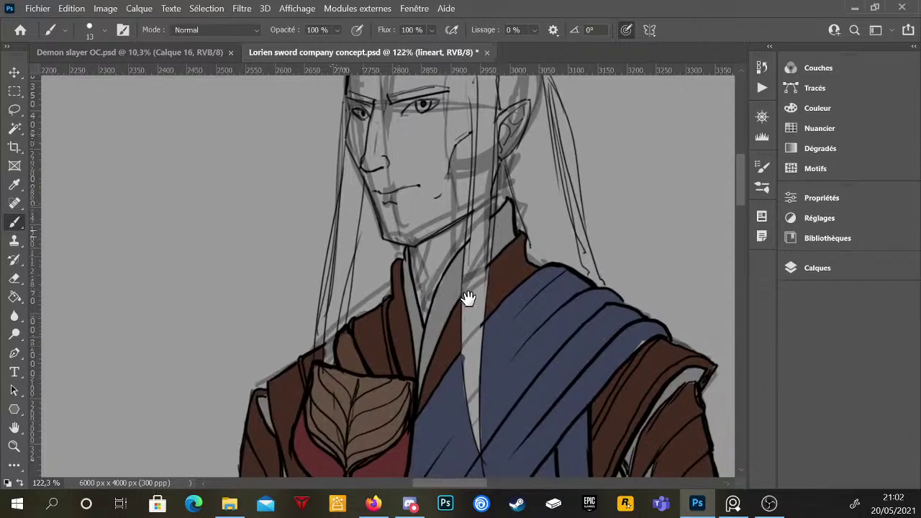
{"action": "mouse_move", "coordinate": [441, 294]}
{"action": "left_mouse_down"}
{"action": "mouse_move", "coordinate": [461, 255]}
{"action": "mouse_move", "coordinate": [507, 206]}
{"action": "left_mouse_up"}
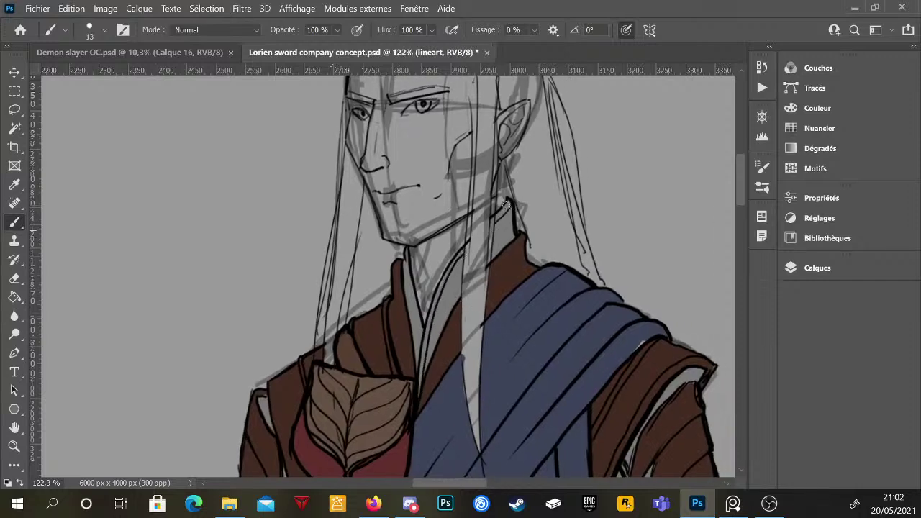
{"action": "left_click_drag", "start_coordinate": [423, 337], "coordinate": [404, 252]}
- Ink small ornaments inside the inner collar's trim, from the chest opening up to the neck on both sides
{"action": "left_click_drag", "start_coordinate": [423, 375], "coordinate": [434, 305]}
{"action": "mouse_move", "coordinate": [425, 351]}
{"action": "left_mouse_down"}
{"action": "mouse_move", "coordinate": [442, 282]}
{"action": "mouse_move", "coordinate": [464, 250]}
{"action": "left_mouse_up"}
{"action": "left_click_drag", "start_coordinate": [496, 218], "coordinate": [512, 198]}
{"action": "left_click_drag", "start_coordinate": [422, 338], "coordinate": [408, 266]}
{"action": "left_click", "coordinate": [468, 302], "text": "alt"}
{"action": "left_click_drag", "start_coordinate": [518, 388], "coordinate": [489, 277]}
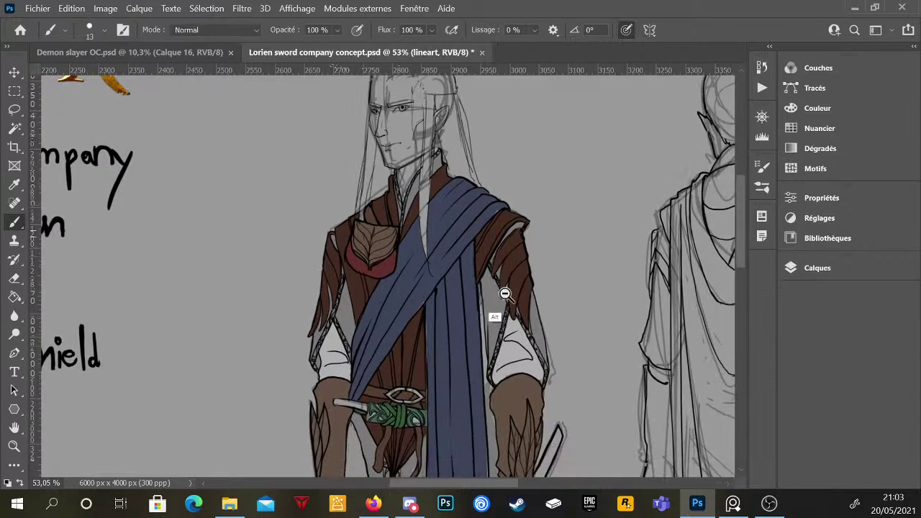
{"action": "left_click", "coordinate": [504, 292], "text": "alt"}
{"action": "left_click_drag", "start_coordinate": [519, 328], "coordinate": [499, 285]}
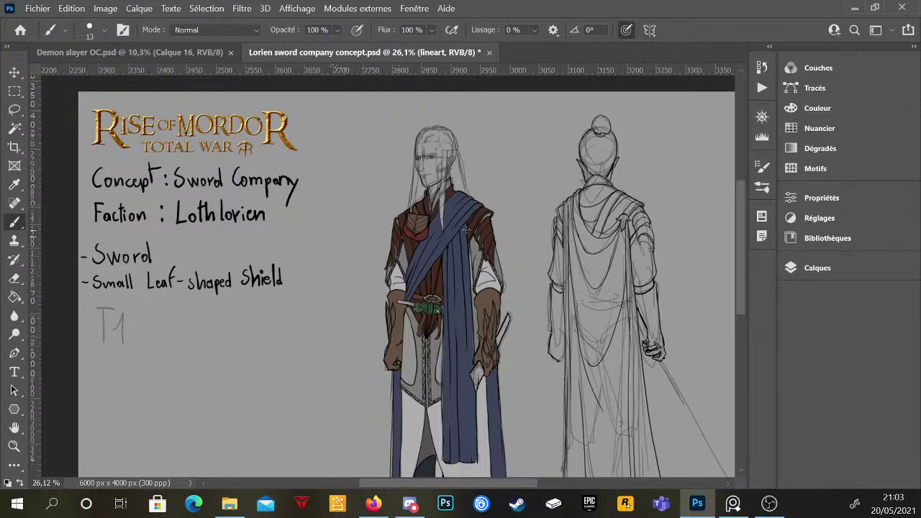
{"action": "mouse_move", "coordinate": [452, 378]}
{"action": "left_mouse_down"}
{"action": "mouse_move", "coordinate": [482, 319]}
{"action": "mouse_move", "coordinate": [484, 333]}
{"action": "mouse_move", "coordinate": [498, 331]}
{"action": "left_mouse_up"}
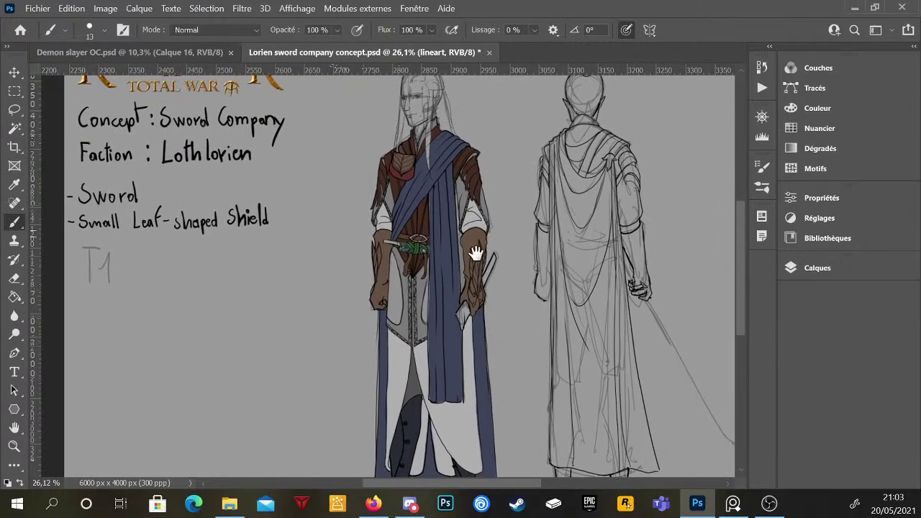
{"action": "scroll", "coordinate": [497, 247], "scroll_direction": "up", "scroll_amount": 5}
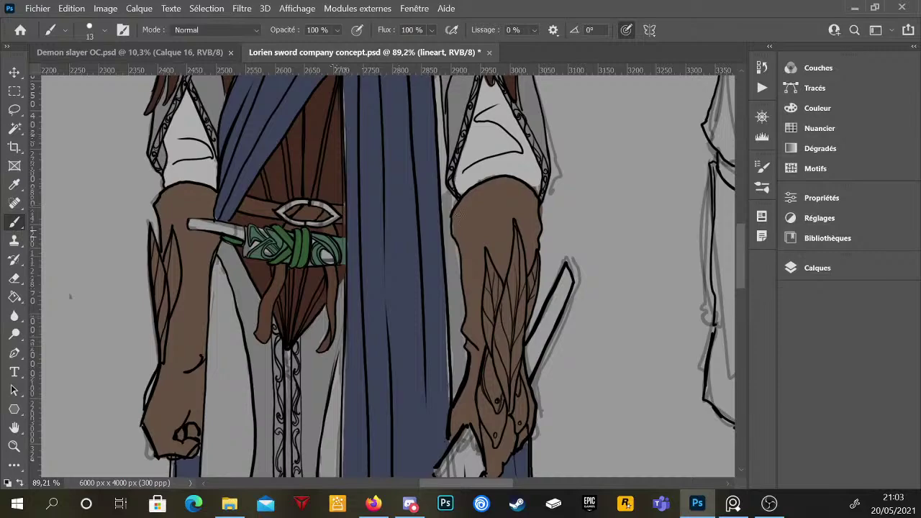
{"action": "scroll", "coordinate": [507, 296], "scroll_direction": "down", "scroll_amount": 4}
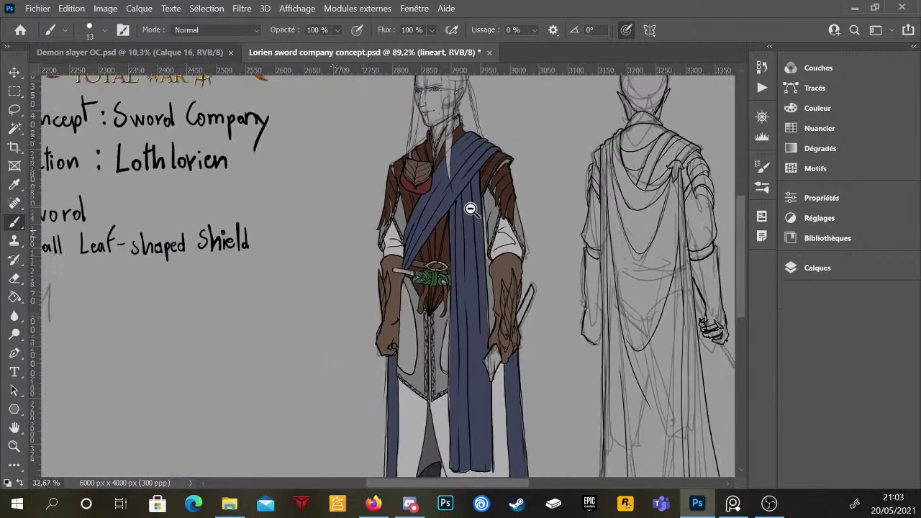
{"action": "scroll", "coordinate": [476, 250], "scroll_direction": "right", "scroll_amount": 5}
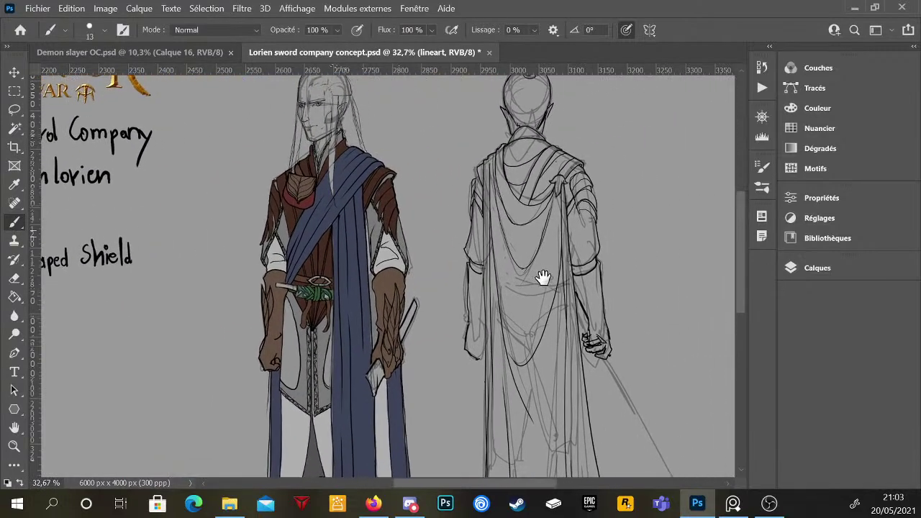
{"action": "scroll", "coordinate": [588, 266], "scroll_direction": "down", "scroll_amount": 3}
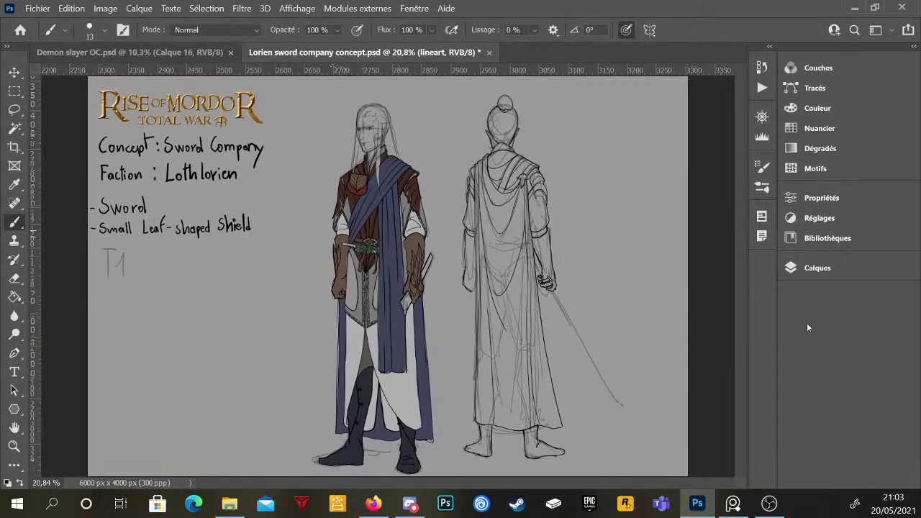
{"action": "left_click", "coordinate": [817, 268]}
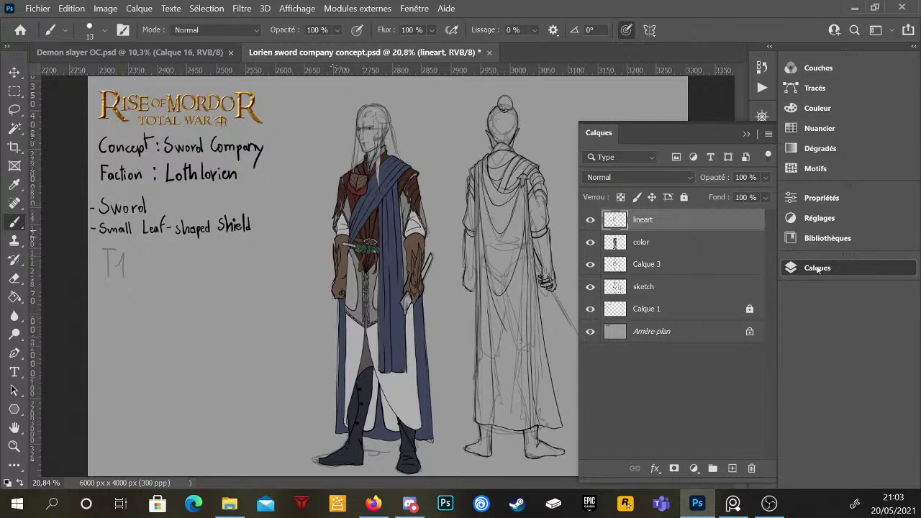
{"action": "left_click", "coordinate": [817, 268]}
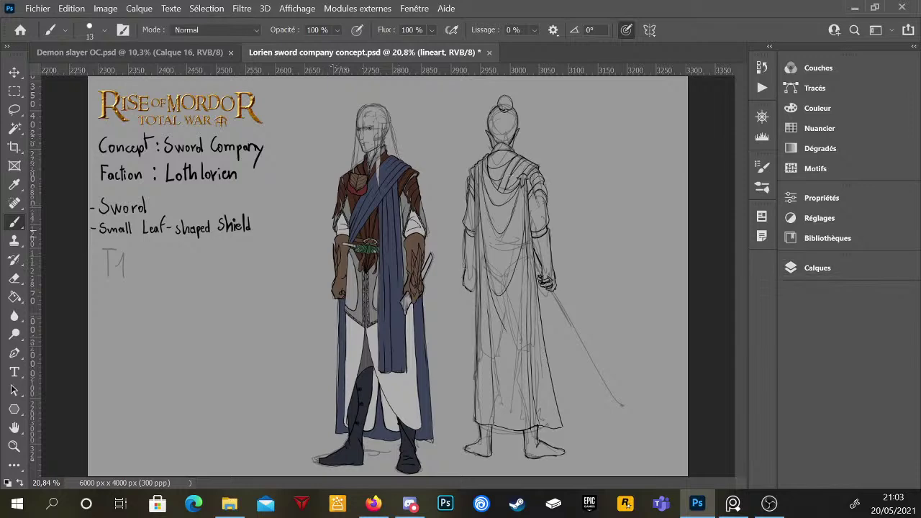
- Clean up stray lines and ink the strap end below the leaf-shaped ornament on the back figure's right shoulder
{"action": "scroll", "coordinate": [523, 166], "scroll_direction": "up", "scroll_amount": 5}
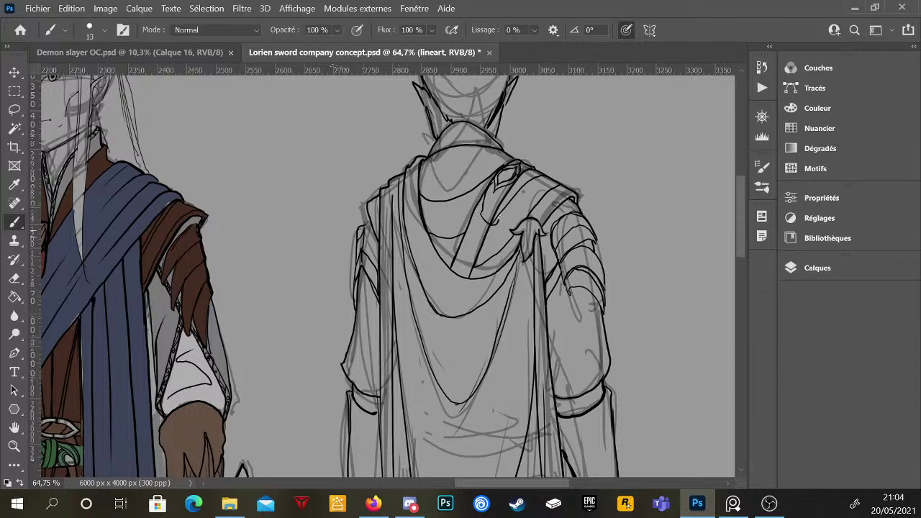
{"action": "key", "text": "e"}
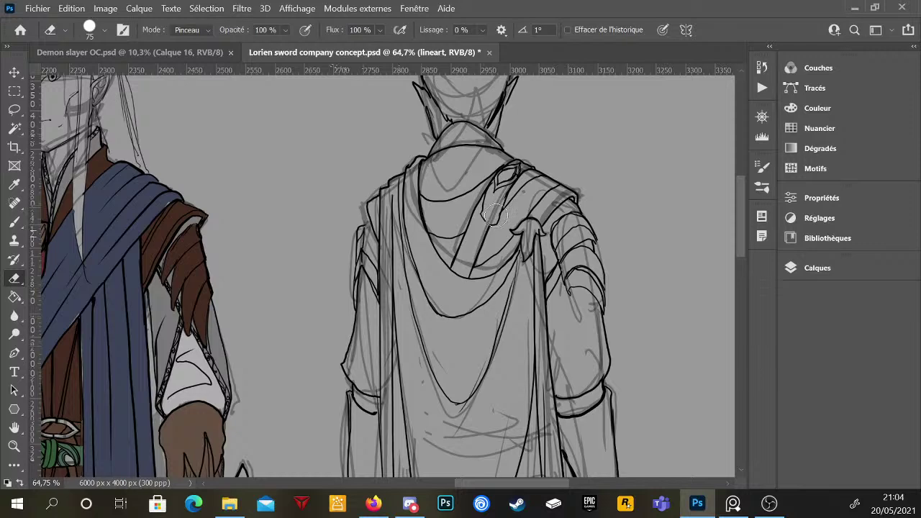
{"action": "mouse_move", "coordinate": [521, 220]}
{"action": "left_mouse_down"}
{"action": "mouse_move", "coordinate": [505, 215]}
{"action": "mouse_move", "coordinate": [523, 193]}
{"action": "left_mouse_up"}
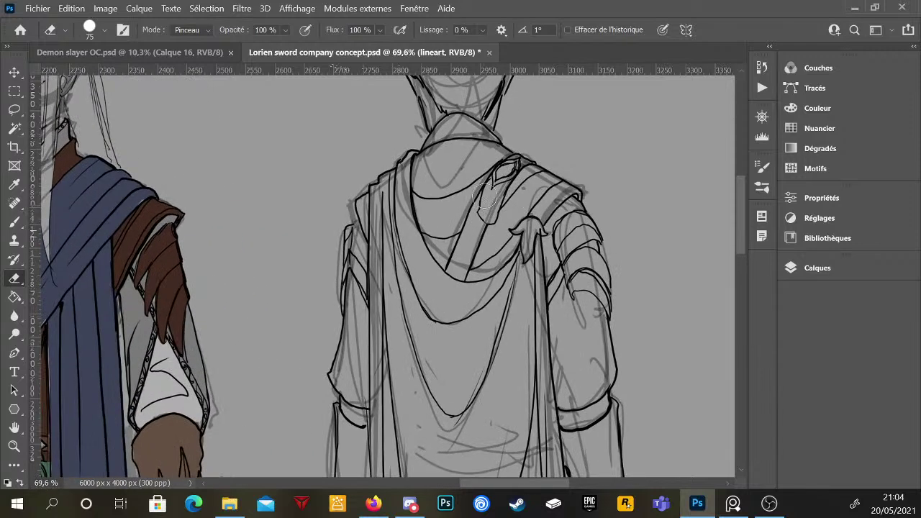
{"action": "key", "text": "b"}
{"action": "key", "text": "b"}
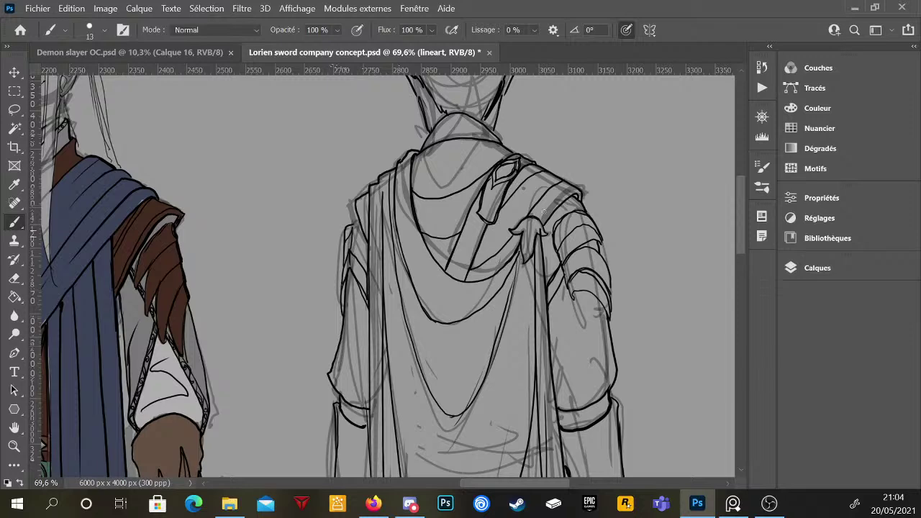
- Ink a pointed leaf outline along the outer side of the back figure's right bracer, down to the wrist
{"action": "scroll", "coordinate": [565, 255], "scroll_direction": "down", "scroll_amount": 3}
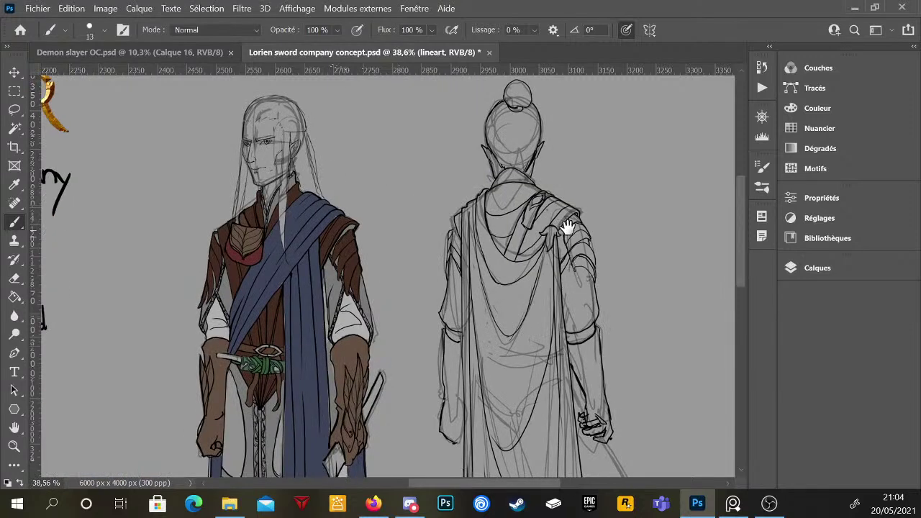
{"action": "scroll", "coordinate": [582, 252], "scroll_direction": "down", "scroll_amount": 2}
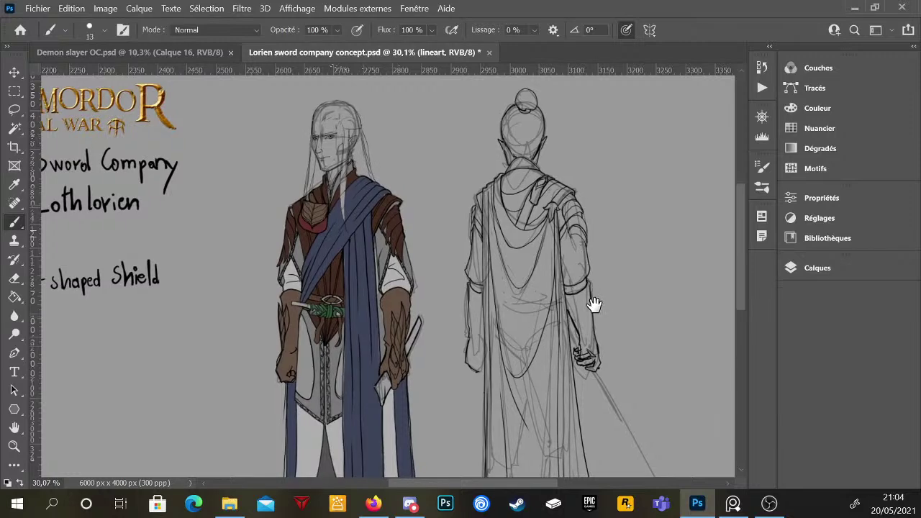
{"action": "left_click_drag", "start_coordinate": [594, 309], "coordinate": [582, 266]}
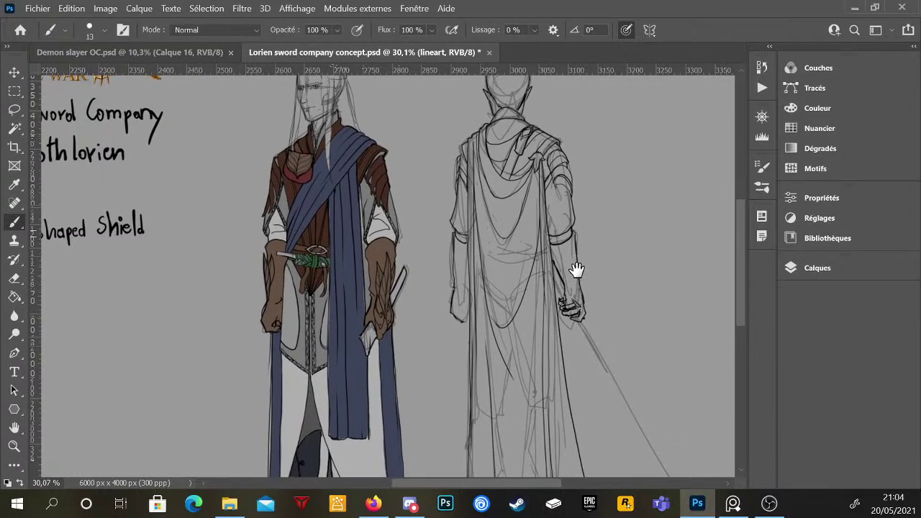
{"action": "scroll", "coordinate": [576, 269], "scroll_direction": "up", "scroll_amount": 4}
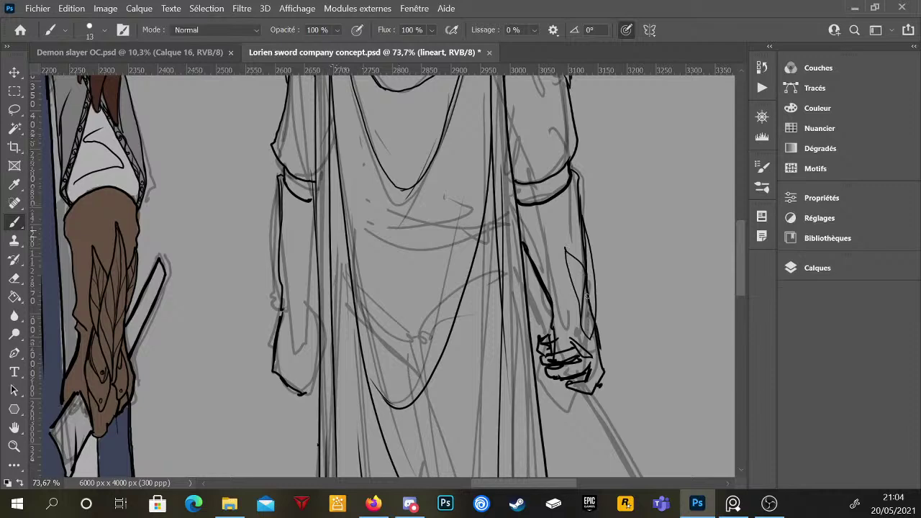
{"action": "left_click_drag", "start_coordinate": [587, 296], "coordinate": [594, 267]}
- Erase the overlapping lines where the bracer leaf meets the back figure's right hand
{"action": "key", "text": "e"}
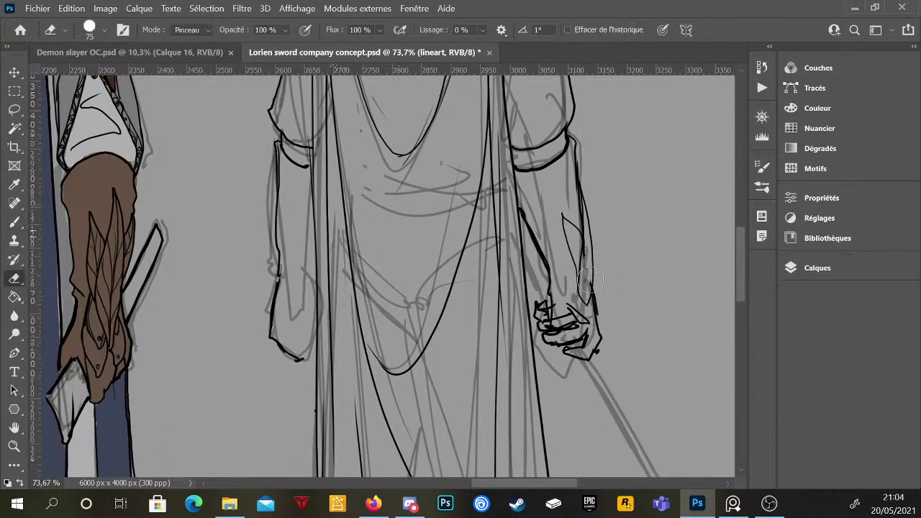
{"action": "scroll", "coordinate": [593, 274], "scroll_direction": "down", "scroll_amount": 3}
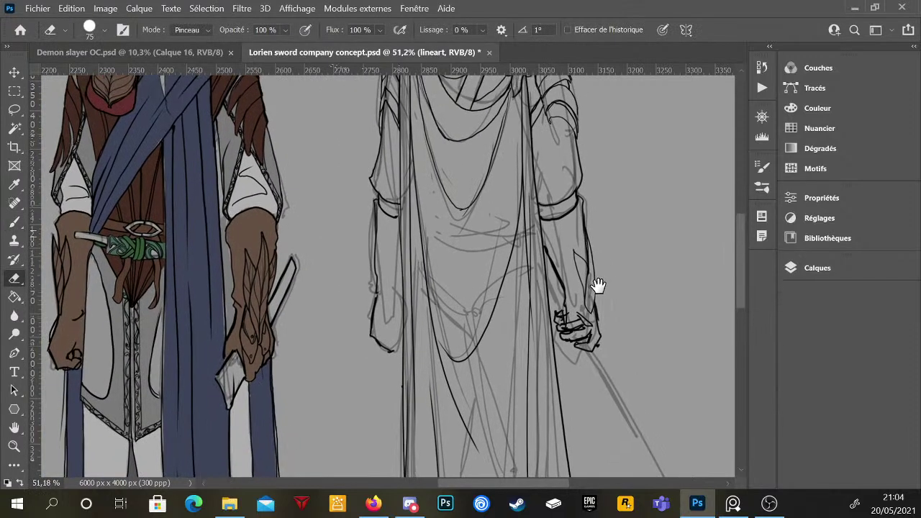
{"action": "scroll", "coordinate": [587, 316], "scroll_direction": "up", "scroll_amount": 3}
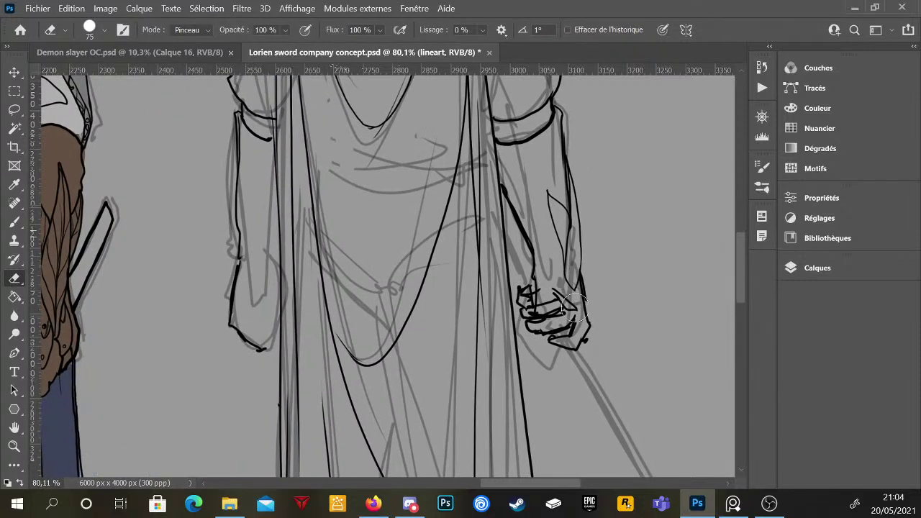
{"action": "left_click_drag", "start_coordinate": [556, 295], "coordinate": [576, 307]}
{"action": "key", "text": "b"}
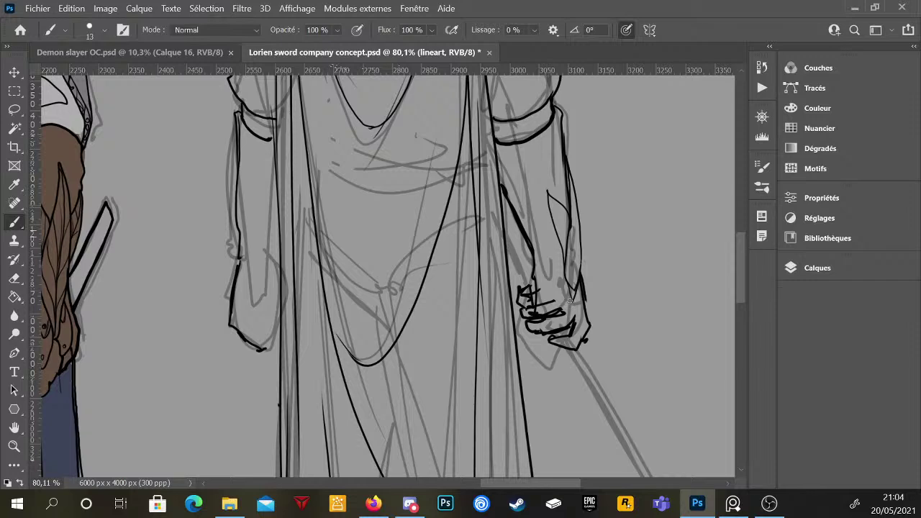
- Make the color layer active and sample the blue of the front figure's cape as the painting colour
{"action": "scroll", "coordinate": [561, 281], "scroll_direction": "down", "scroll_amount": 3, "text": "alt"}
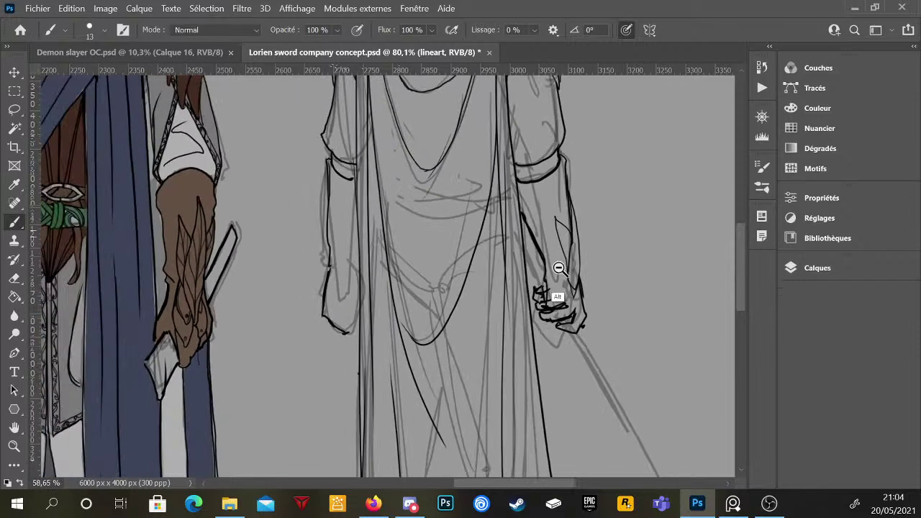
{"action": "scroll", "coordinate": [334, 297], "scroll_direction": "down", "scroll_amount": 5, "text": "alt"}
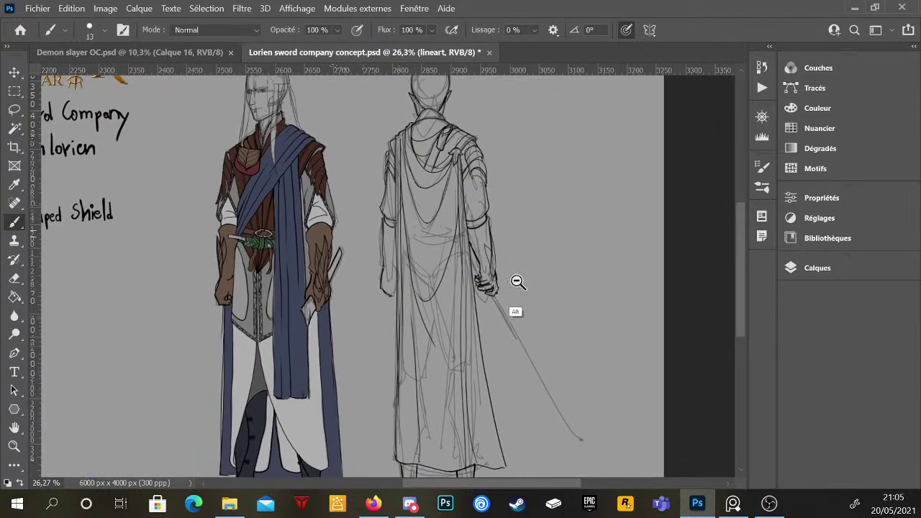
{"action": "scroll", "coordinate": [504, 288], "scroll_direction": "down", "scroll_amount": 2, "text": "alt"}
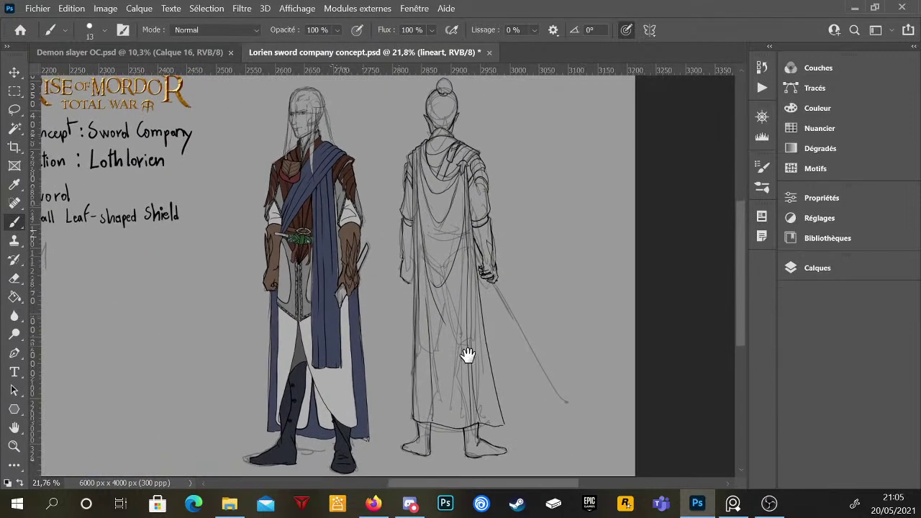
{"action": "left_click", "coordinate": [795, 269]}
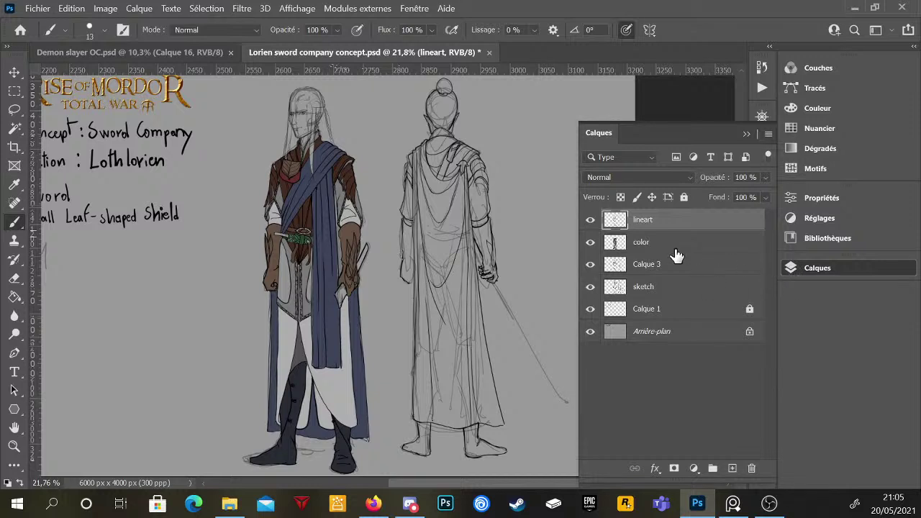
{"action": "left_click", "coordinate": [629, 245]}
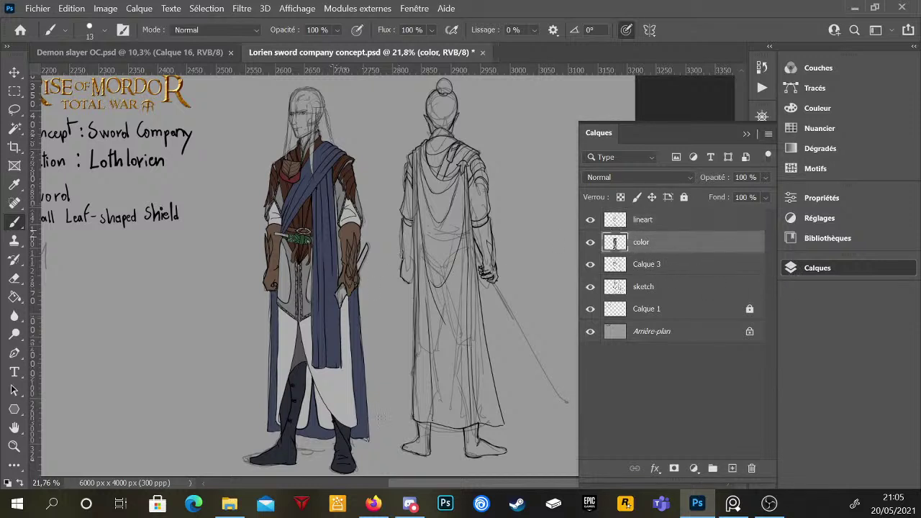
{"action": "key", "text": "alt"}
{"action": "left_click", "coordinate": [358, 355], "text": "alt"}
- Set the brush size to 117 px and paint blue over the back figure's cape from the left shoulder across the middle folds
{"action": "scroll", "coordinate": [472, 231], "scroll_direction": "up", "scroll_amount": 5}
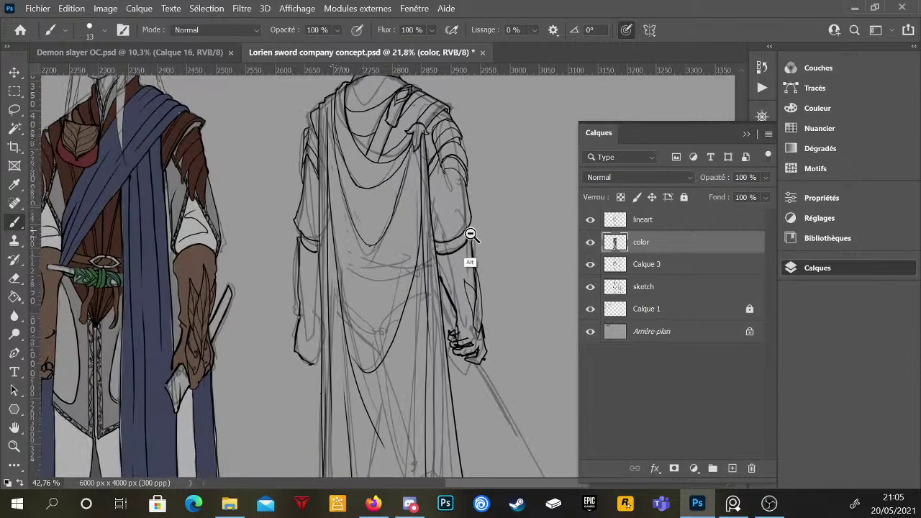
{"action": "scroll", "coordinate": [471, 231], "scroll_direction": "down", "scroll_amount": 3}
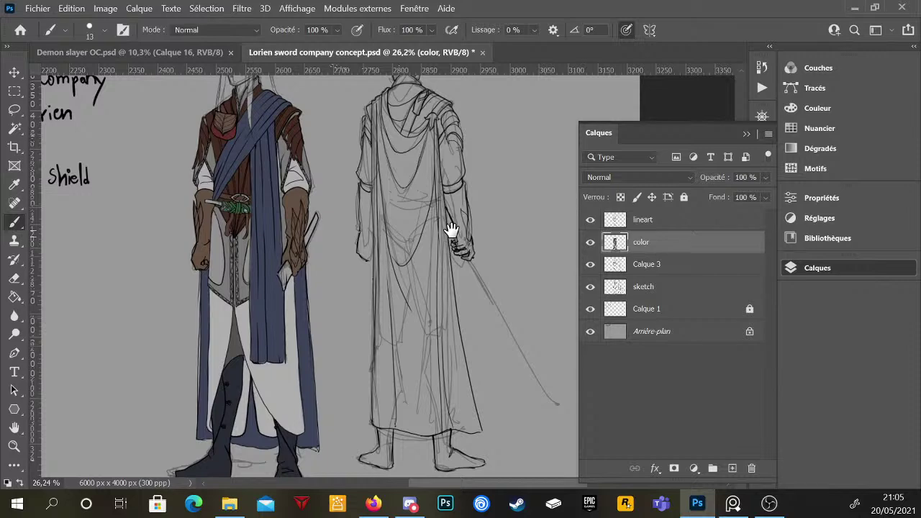
{"action": "left_click_drag", "start_coordinate": [450, 230], "coordinate": [449, 243]}
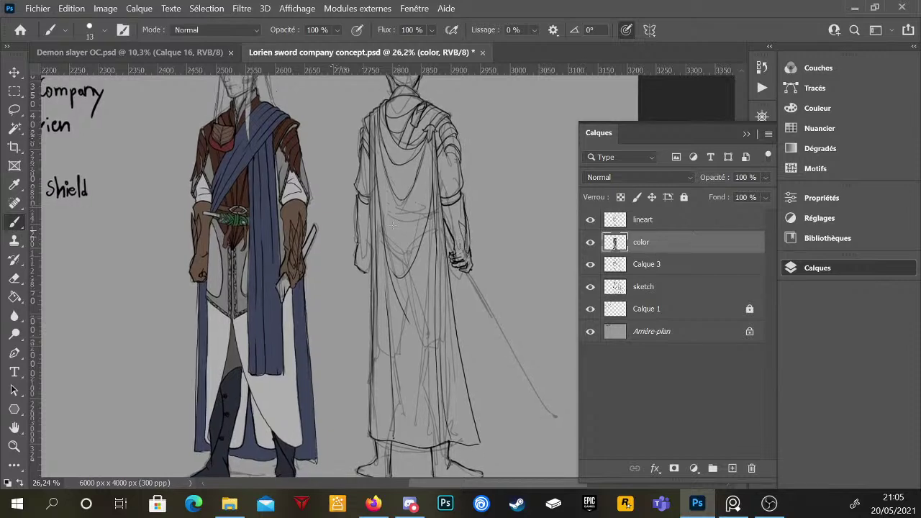
{"action": "right_click", "coordinate": [432, 242]}
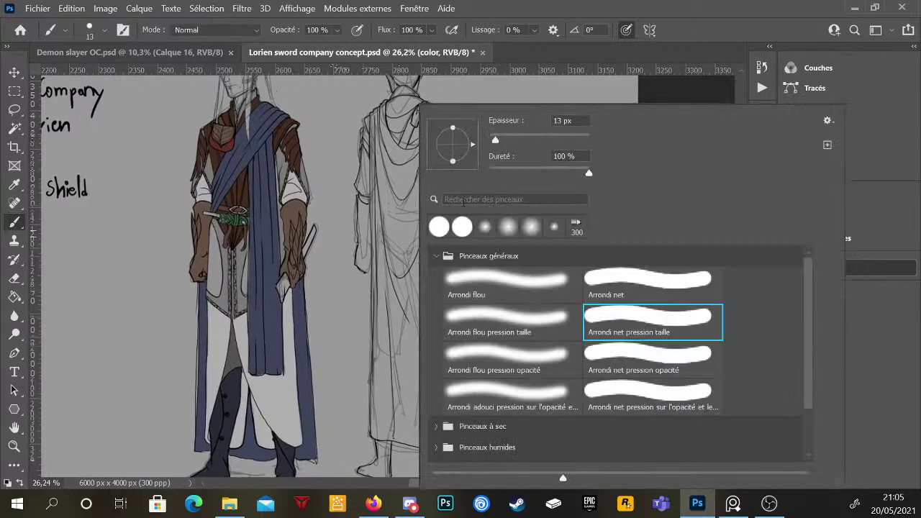
{"action": "left_click", "coordinate": [543, 140]}
{"action": "mouse_move", "coordinate": [394, 219]}
{"action": "left_mouse_down"}
{"action": "mouse_move", "coordinate": [396, 287]}
{"action": "mouse_move", "coordinate": [399, 226]}
{"action": "mouse_move", "coordinate": [426, 360]}
{"action": "mouse_move", "coordinate": [415, 209]}
{"action": "mouse_move", "coordinate": [416, 330]}
{"action": "mouse_move", "coordinate": [390, 157]}
{"action": "mouse_move", "coordinate": [400, 261]}
{"action": "mouse_move", "coordinate": [398, 195]}
{"action": "mouse_move", "coordinate": [386, 242]}
{"action": "mouse_move", "coordinate": [382, 181]}
{"action": "mouse_move", "coordinate": [386, 286]}
{"action": "mouse_move", "coordinate": [377, 119]}
{"action": "left_mouse_up"}
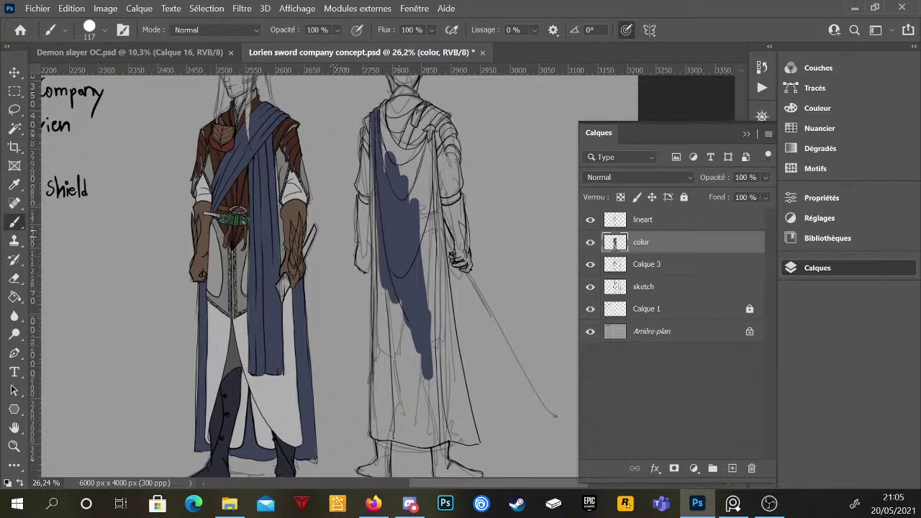
{"action": "left_click_drag", "start_coordinate": [376, 126], "coordinate": [374, 249]}
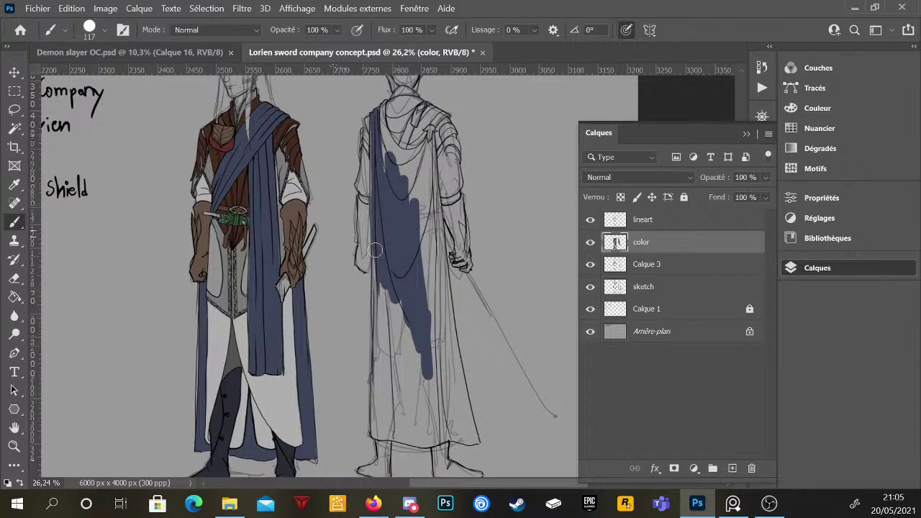
{"action": "scroll", "coordinate": [390, 184], "scroll_direction": "up", "scroll_amount": 5}
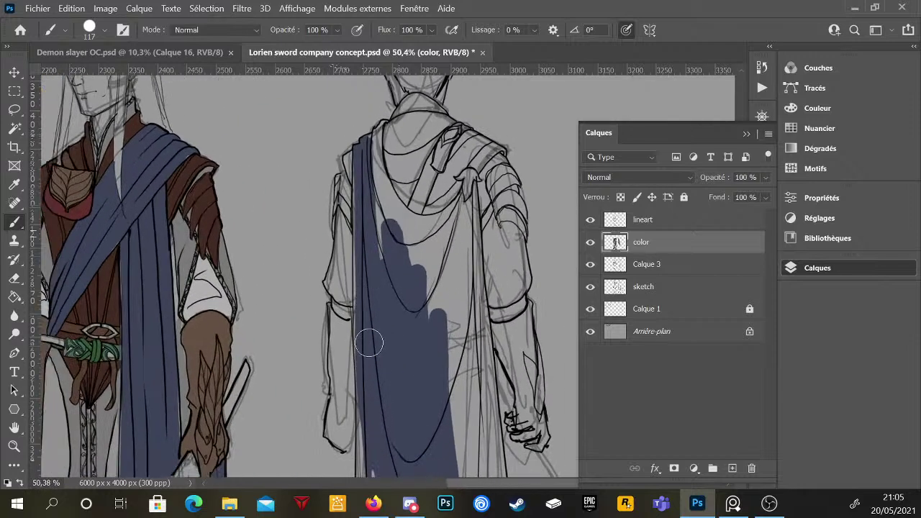
{"action": "mouse_move", "coordinate": [368, 343]}
{"action": "left_mouse_down"}
{"action": "mouse_move", "coordinate": [368, 142]}
{"action": "mouse_move", "coordinate": [385, 124]}
{"action": "mouse_move", "coordinate": [374, 136]}
{"action": "mouse_move", "coordinate": [388, 227]}
{"action": "mouse_move", "coordinate": [376, 198]}
{"action": "left_mouse_up"}
- Paint blue over the lower left folds of the back figure's cape, down to the hem above the left foot
{"action": "scroll", "coordinate": [421, 302], "scroll_direction": "down", "scroll_amount": 3}
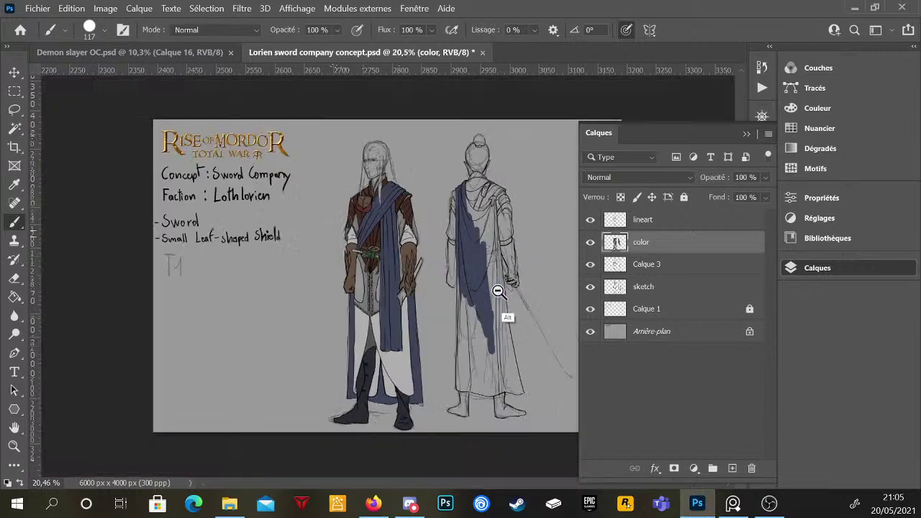
{"action": "scroll", "coordinate": [494, 288], "scroll_direction": "up", "scroll_amount": 2}
{"action": "left_click_drag", "start_coordinate": [484, 278], "coordinate": [450, 254]}
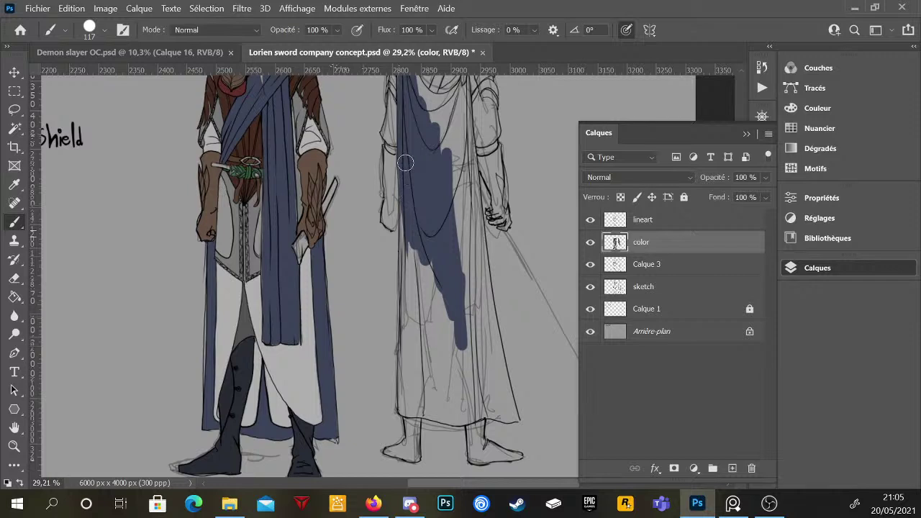
{"action": "left_click_drag", "start_coordinate": [407, 228], "coordinate": [410, 316]}
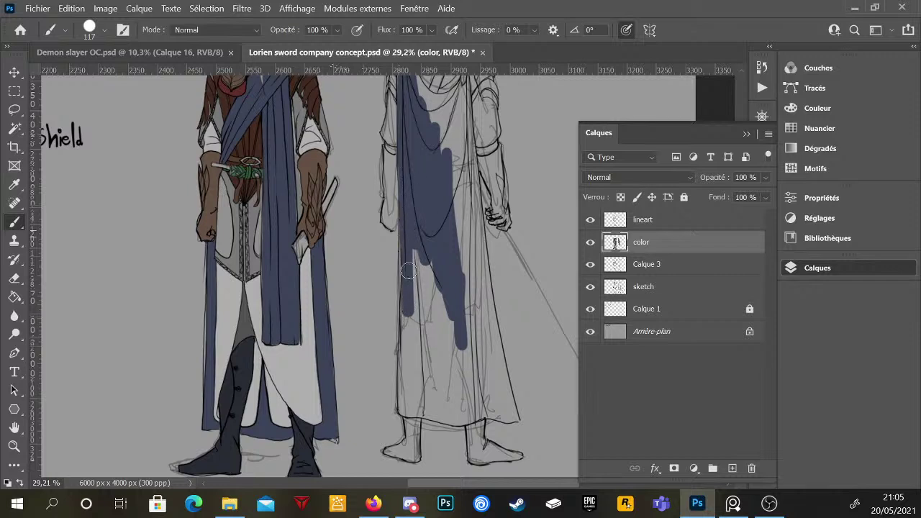
{"action": "left_click_drag", "start_coordinate": [410, 251], "coordinate": [417, 332]}
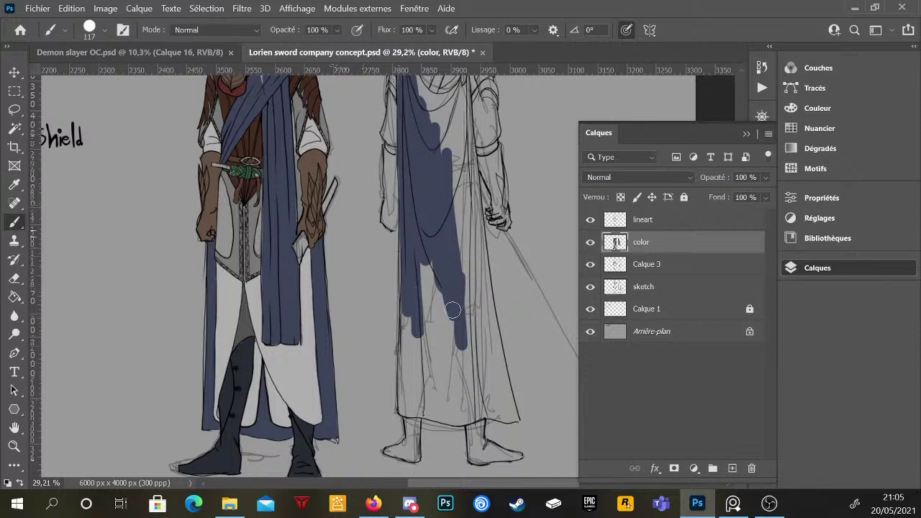
{"action": "left_click_drag", "start_coordinate": [424, 250], "coordinate": [447, 414]}
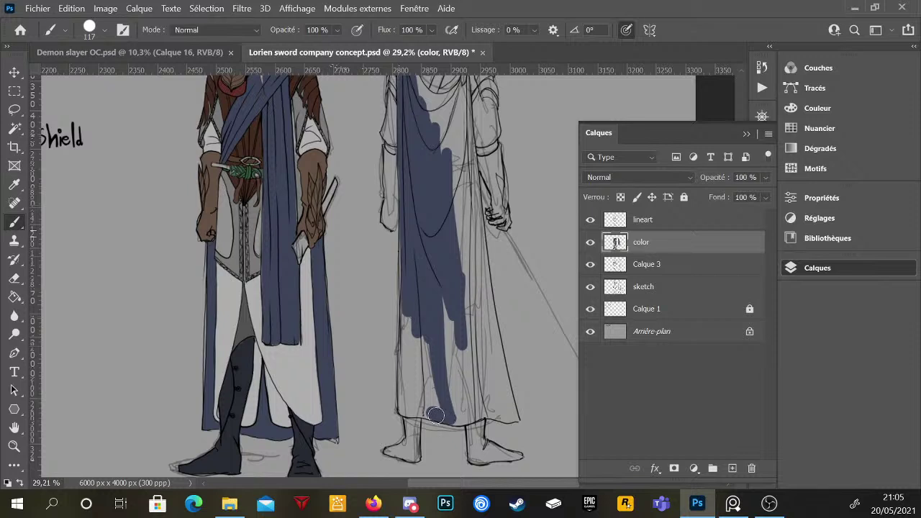
{"action": "mouse_move", "coordinate": [426, 413]}
{"action": "left_mouse_down"}
{"action": "mouse_move", "coordinate": [402, 410]}
{"action": "mouse_move", "coordinate": [407, 269]}
{"action": "left_mouse_up"}
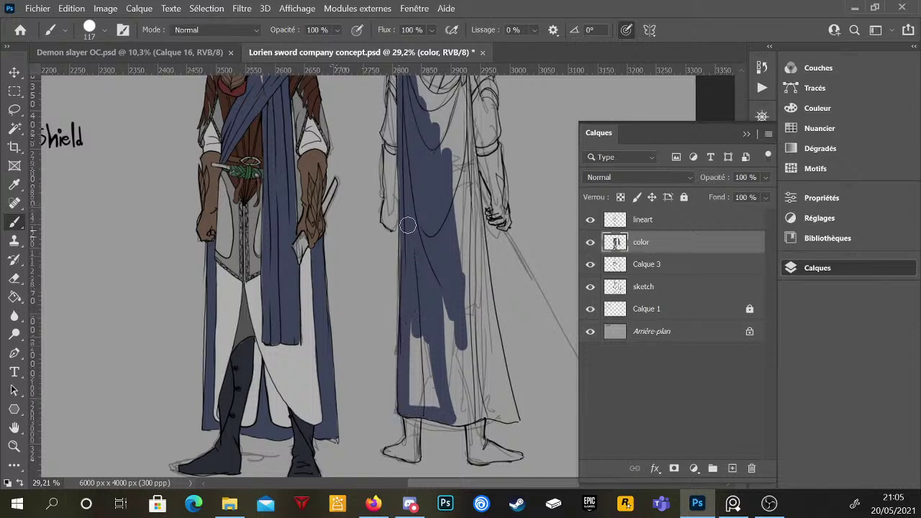
- Extend the blue along the cape's hem to its right corner and fill the lower right folds
{"action": "mouse_move", "coordinate": [415, 331]}
{"action": "left_mouse_down"}
{"action": "mouse_move", "coordinate": [413, 400]}
{"action": "mouse_move", "coordinate": [413, 346]}
{"action": "mouse_move", "coordinate": [425, 404]}
{"action": "mouse_move", "coordinate": [426, 325]}
{"action": "mouse_move", "coordinate": [438, 407]}
{"action": "mouse_move", "coordinate": [454, 419]}
{"action": "mouse_move", "coordinate": [496, 414]}
{"action": "left_mouse_up"}
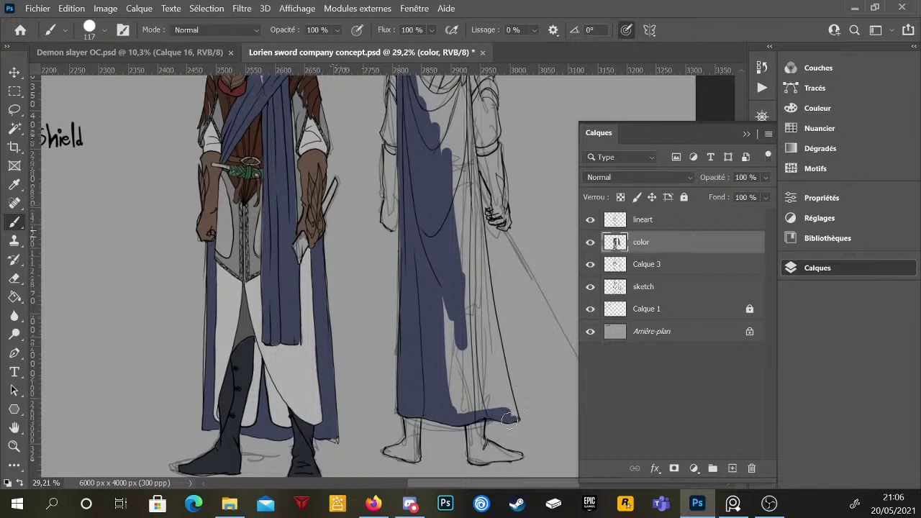
{"action": "mouse_move", "coordinate": [509, 419]}
{"action": "left_mouse_down"}
{"action": "mouse_move", "coordinate": [488, 339]}
{"action": "mouse_move", "coordinate": [501, 406]}
{"action": "mouse_move", "coordinate": [492, 372]}
{"action": "mouse_move", "coordinate": [492, 403]}
{"action": "mouse_move", "coordinate": [448, 395]}
{"action": "mouse_move", "coordinate": [447, 295]}
{"action": "mouse_move", "coordinate": [468, 392]}
{"action": "mouse_move", "coordinate": [461, 318]}
{"action": "mouse_move", "coordinate": [479, 398]}
{"action": "mouse_move", "coordinate": [467, 300]}
{"action": "mouse_move", "coordinate": [486, 376]}
{"action": "mouse_move", "coordinate": [479, 287]}
{"action": "mouse_move", "coordinate": [508, 398]}
{"action": "left_mouse_up"}
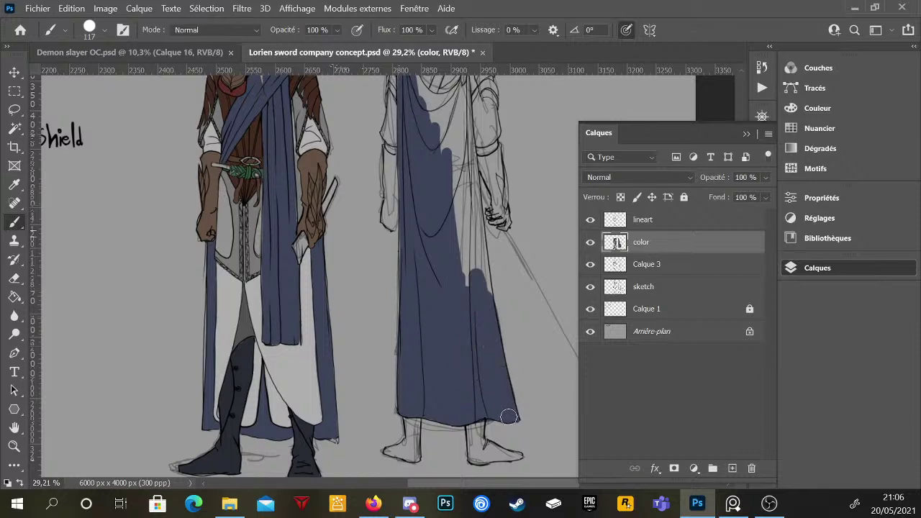
{"action": "mouse_move", "coordinate": [487, 287]}
{"action": "left_mouse_down"}
{"action": "mouse_move", "coordinate": [468, 309]}
{"action": "mouse_move", "coordinate": [486, 307]}
{"action": "mouse_move", "coordinate": [480, 194]}
{"action": "mouse_move", "coordinate": [479, 304]}
{"action": "left_mouse_up"}
- Fill the remaining upper right part of the back figure's cape with blue, up to the gathered fold at the right shoulder
{"action": "scroll", "coordinate": [474, 233], "scroll_direction": "up", "scroll_amount": 3}
{"action": "left_click_drag", "start_coordinate": [479, 237], "coordinate": [463, 257]}
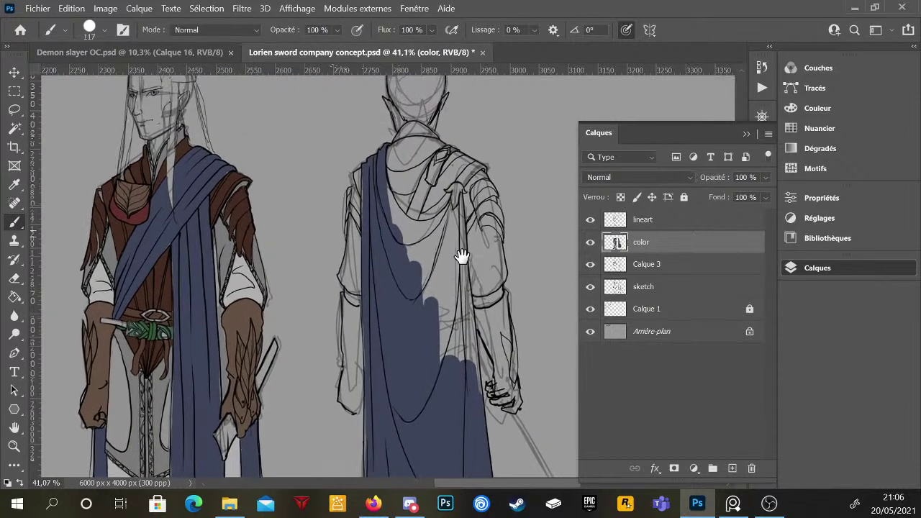
{"action": "mouse_move", "coordinate": [399, 235]}
{"action": "left_mouse_down"}
{"action": "mouse_move", "coordinate": [385, 180]}
{"action": "mouse_move", "coordinate": [412, 232]}
{"action": "mouse_move", "coordinate": [385, 190]}
{"action": "mouse_move", "coordinate": [411, 231]}
{"action": "mouse_move", "coordinate": [392, 204]}
{"action": "mouse_move", "coordinate": [424, 231]}
{"action": "mouse_move", "coordinate": [411, 223]}
{"action": "mouse_move", "coordinate": [431, 224]}
{"action": "mouse_move", "coordinate": [451, 206]}
{"action": "mouse_move", "coordinate": [405, 246]}
{"action": "mouse_move", "coordinate": [413, 245]}
{"action": "mouse_move", "coordinate": [403, 232]}
{"action": "mouse_move", "coordinate": [385, 248]}
{"action": "mouse_move", "coordinate": [417, 273]}
{"action": "mouse_move", "coordinate": [421, 234]}
{"action": "mouse_move", "coordinate": [448, 218]}
{"action": "mouse_move", "coordinate": [462, 194]}
{"action": "mouse_move", "coordinate": [456, 295]}
{"action": "mouse_move", "coordinate": [461, 213]}
{"action": "mouse_move", "coordinate": [463, 381]}
{"action": "mouse_move", "coordinate": [463, 235]}
{"action": "mouse_move", "coordinate": [470, 415]}
{"action": "mouse_move", "coordinate": [463, 241]}
{"action": "mouse_move", "coordinate": [477, 417]}
{"action": "left_mouse_up"}
{"action": "mouse_move", "coordinate": [469, 352]}
{"action": "left_mouse_down"}
{"action": "mouse_move", "coordinate": [437, 236]}
{"action": "mouse_move", "coordinate": [440, 377]}
{"action": "mouse_move", "coordinate": [441, 235]}
{"action": "mouse_move", "coordinate": [452, 220]}
{"action": "mouse_move", "coordinate": [446, 370]}
{"action": "mouse_move", "coordinate": [448, 270]}
{"action": "mouse_move", "coordinate": [451, 352]}
{"action": "mouse_move", "coordinate": [467, 284]}
{"action": "left_mouse_up"}
{"action": "left_click_drag", "start_coordinate": [503, 352], "coordinate": [458, 234]}
{"action": "left_click_drag", "start_coordinate": [450, 175], "coordinate": [447, 202]}
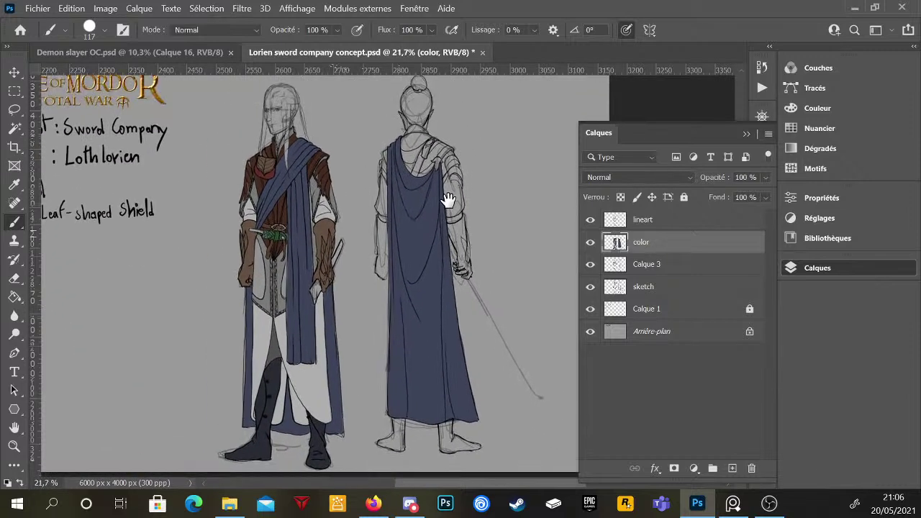
{"action": "scroll", "coordinate": [448, 185], "scroll_direction": "up", "scroll_amount": 1}
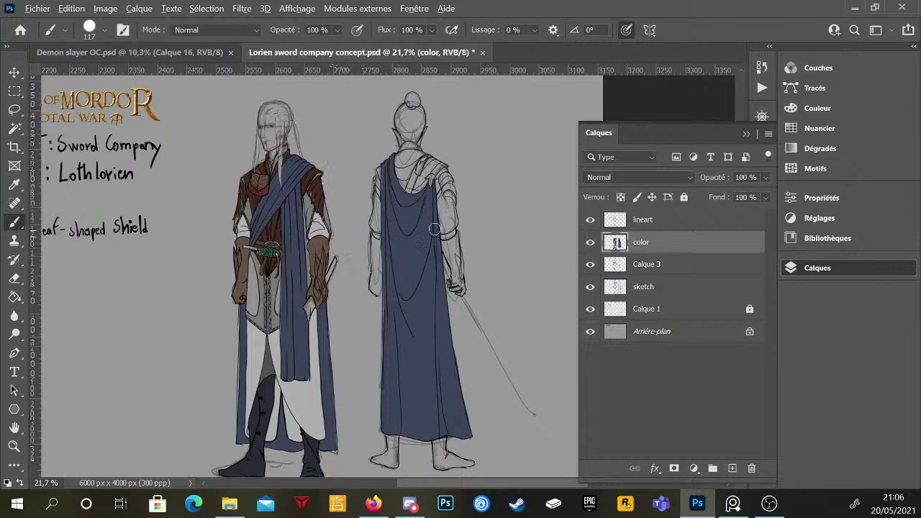
- Paint the back figure's upper back dark brown between the cape's edge, the collar and the diagonal scabbard
{"action": "scroll", "coordinate": [449, 177], "scroll_direction": "up", "scroll_amount": 3}
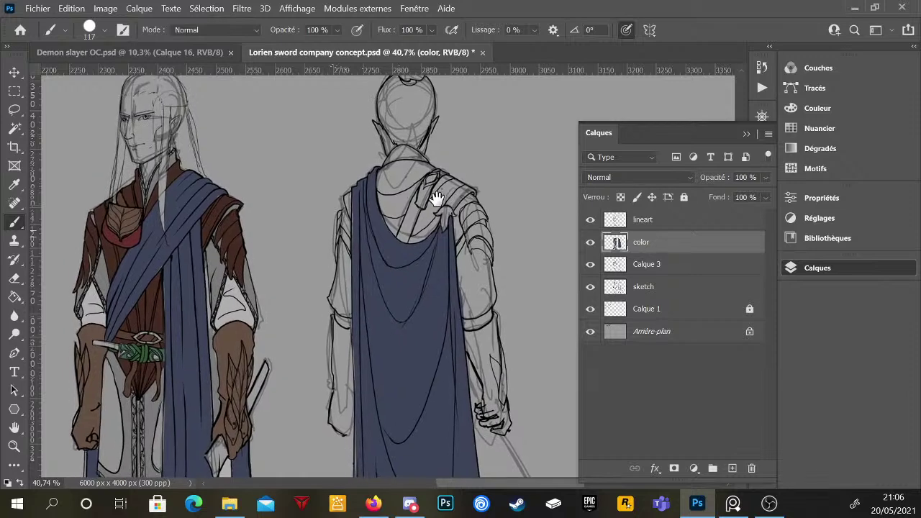
{"action": "scroll", "coordinate": [407, 178], "scroll_direction": "up", "scroll_amount": 2}
{"action": "mouse_move", "coordinate": [397, 210]}
{"action": "left_mouse_down"}
{"action": "mouse_move", "coordinate": [394, 219]}
{"action": "mouse_move", "coordinate": [381, 184]}
{"action": "mouse_move", "coordinate": [363, 209]}
{"action": "mouse_move", "coordinate": [400, 295]}
{"action": "mouse_move", "coordinate": [385, 278]}
{"action": "left_mouse_up"}
{"action": "key", "text": "e"}
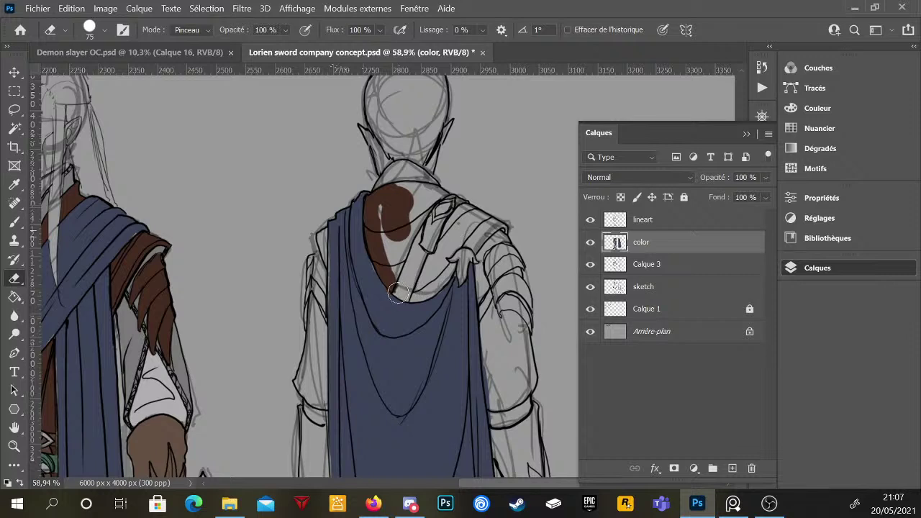
{"action": "key", "text": "b"}
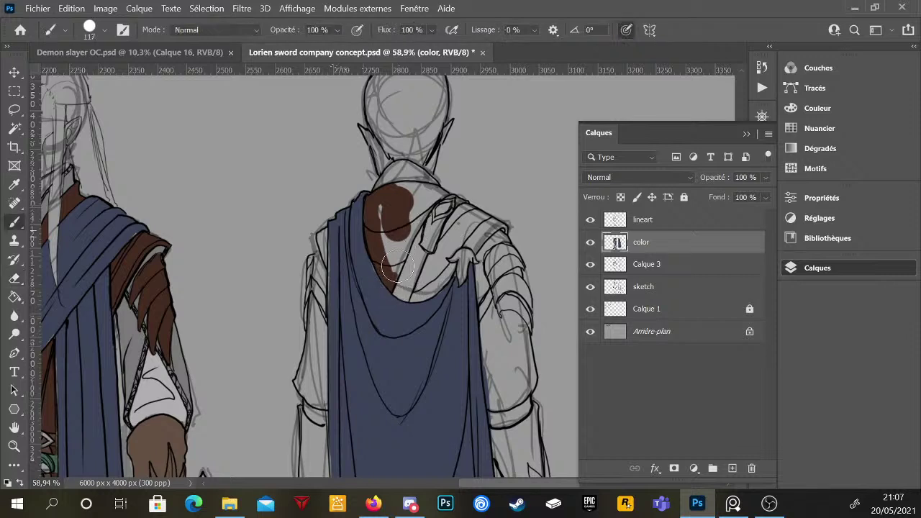
{"action": "mouse_move", "coordinate": [407, 240]}
{"action": "left_mouse_down"}
{"action": "mouse_move", "coordinate": [393, 279]}
{"action": "mouse_move", "coordinate": [410, 238]}
{"action": "mouse_move", "coordinate": [400, 264]}
{"action": "mouse_move", "coordinate": [398, 232]}
{"action": "mouse_move", "coordinate": [388, 255]}
{"action": "mouse_move", "coordinate": [385, 201]}
{"action": "mouse_move", "coordinate": [396, 188]}
{"action": "mouse_move", "coordinate": [445, 194]}
{"action": "mouse_move", "coordinate": [413, 231]}
{"action": "mouse_move", "coordinate": [428, 202]}
{"action": "mouse_move", "coordinate": [413, 236]}
{"action": "mouse_move", "coordinate": [424, 199]}
{"action": "left_mouse_up"}
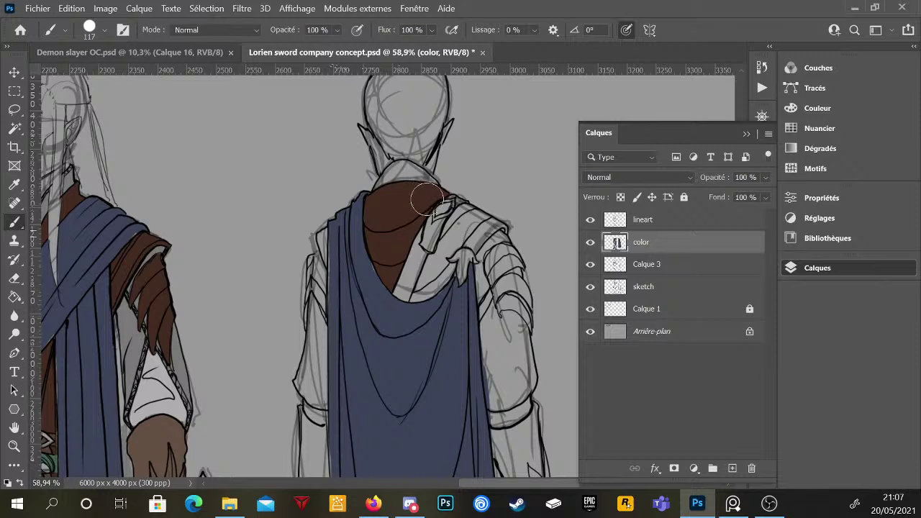
- Paint the back figure's left shoulder edge and the garment right of the scabbard, including the right shoulder, dark brown
{"action": "mouse_move", "coordinate": [320, 238]}
{"action": "left_mouse_down"}
{"action": "mouse_move", "coordinate": [326, 265]}
{"action": "mouse_move", "coordinate": [325, 232]}
{"action": "left_mouse_up"}
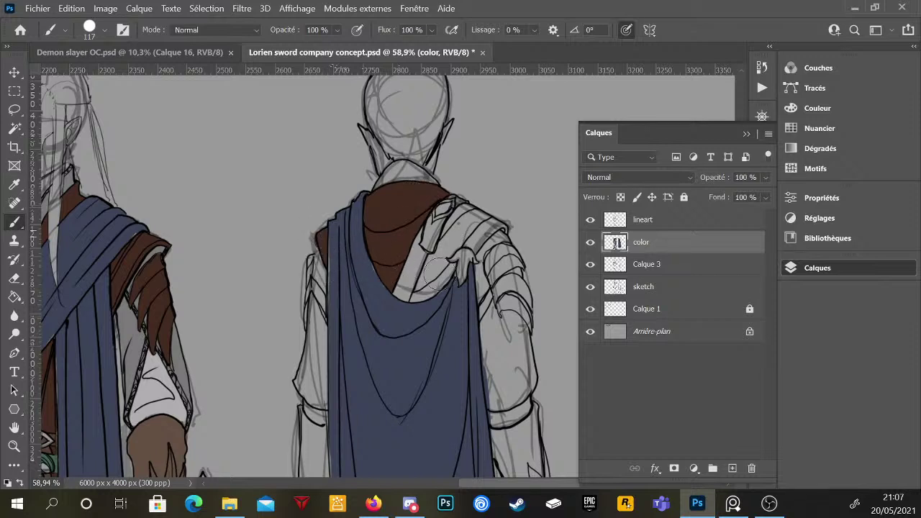
{"action": "mouse_move", "coordinate": [438, 272]}
{"action": "left_mouse_down"}
{"action": "mouse_move", "coordinate": [416, 288]}
{"action": "mouse_move", "coordinate": [422, 307]}
{"action": "mouse_move", "coordinate": [405, 301]}
{"action": "mouse_move", "coordinate": [458, 214]}
{"action": "left_mouse_up"}
{"action": "mouse_move", "coordinate": [474, 216]}
{"action": "left_mouse_down"}
{"action": "mouse_move", "coordinate": [505, 231]}
{"action": "mouse_move", "coordinate": [467, 215]}
{"action": "mouse_move", "coordinate": [472, 228]}
{"action": "mouse_move", "coordinate": [461, 213]}
{"action": "mouse_move", "coordinate": [481, 216]}
{"action": "mouse_move", "coordinate": [449, 236]}
{"action": "mouse_move", "coordinate": [469, 223]}
{"action": "mouse_move", "coordinate": [446, 251]}
{"action": "mouse_move", "coordinate": [467, 237]}
{"action": "mouse_move", "coordinate": [458, 242]}
{"action": "mouse_move", "coordinate": [476, 249]}
{"action": "mouse_move", "coordinate": [489, 235]}
{"action": "mouse_move", "coordinate": [476, 238]}
{"action": "mouse_move", "coordinate": [475, 228]}
{"action": "mouse_move", "coordinate": [483, 228]}
{"action": "mouse_move", "coordinate": [440, 255]}
{"action": "mouse_move", "coordinate": [414, 299]}
{"action": "mouse_move", "coordinate": [455, 270]}
{"action": "mouse_move", "coordinate": [430, 287]}
{"action": "mouse_move", "coordinate": [442, 264]}
{"action": "left_mouse_up"}
{"action": "left_click_drag", "start_coordinate": [457, 311], "coordinate": [437, 289]}
{"action": "scroll", "coordinate": [437, 288], "scroll_direction": "down", "scroll_amount": 1}
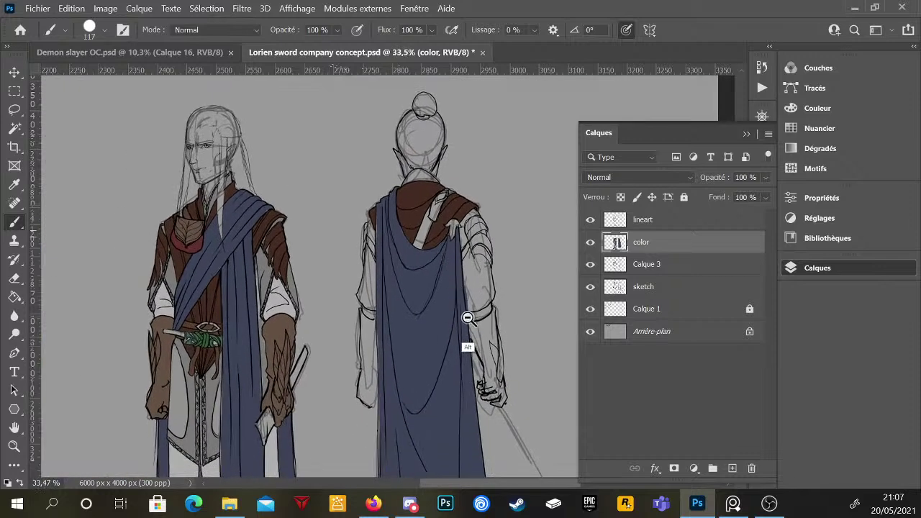
- Paint the back figure's right bracer and gloved hand in the lighter brown of the front figure's bracers
{"action": "scroll", "coordinate": [468, 319], "scroll_direction": "down", "scroll_amount": 3}
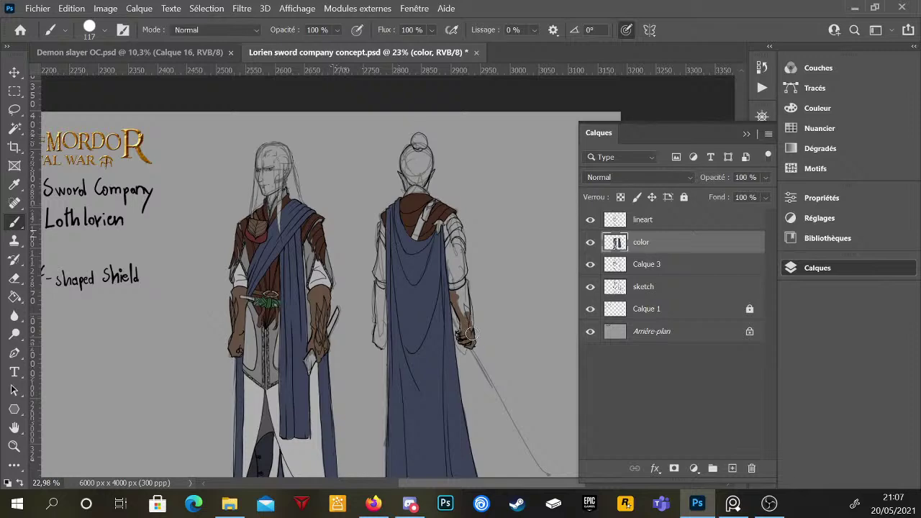
{"action": "left_click_drag", "start_coordinate": [470, 333], "coordinate": [469, 316]}
{"action": "scroll", "coordinate": [467, 328], "scroll_direction": "up", "scroll_amount": 3}
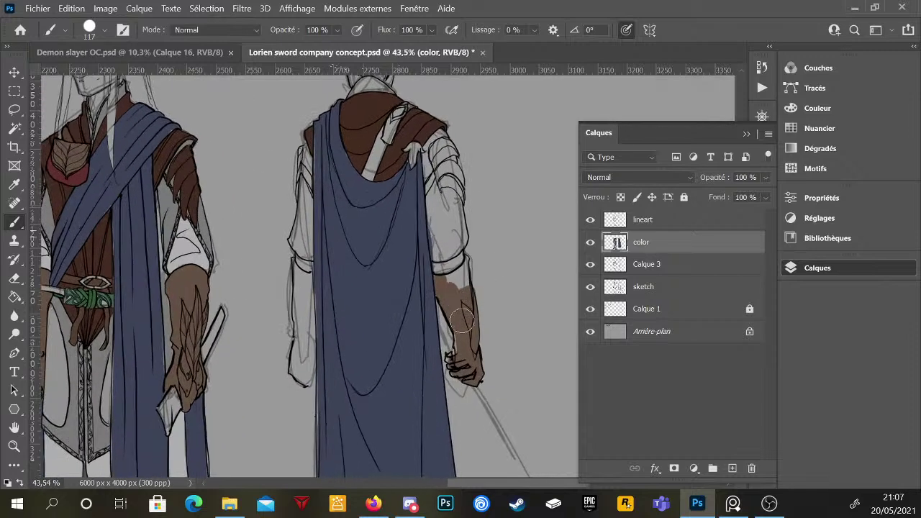
{"action": "mouse_move", "coordinate": [461, 275]}
{"action": "left_mouse_down"}
{"action": "mouse_move", "coordinate": [466, 267]}
{"action": "mouse_move", "coordinate": [469, 285]}
{"action": "left_mouse_up"}
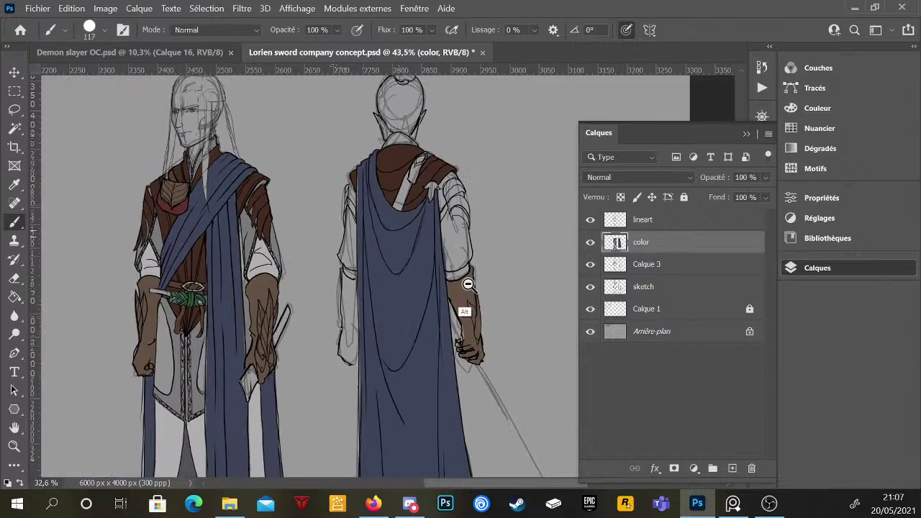
- Paint the back figure's left bracer and hand the same lighter brown, from the sleeve cuff to the fingertips
{"action": "mouse_move", "coordinate": [375, 311]}
{"action": "left_mouse_down"}
{"action": "mouse_move", "coordinate": [367, 275]}
{"action": "mouse_move", "coordinate": [382, 305]}
{"action": "left_mouse_up"}
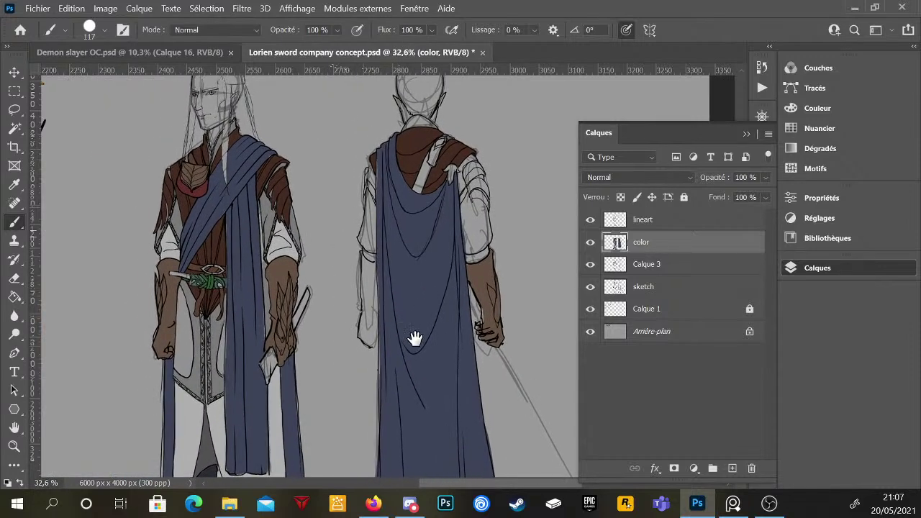
{"action": "scroll", "coordinate": [401, 295], "scroll_direction": "up", "scroll_amount": 2}
{"action": "scroll", "coordinate": [406, 284], "scroll_direction": "down", "scroll_amount": 2}
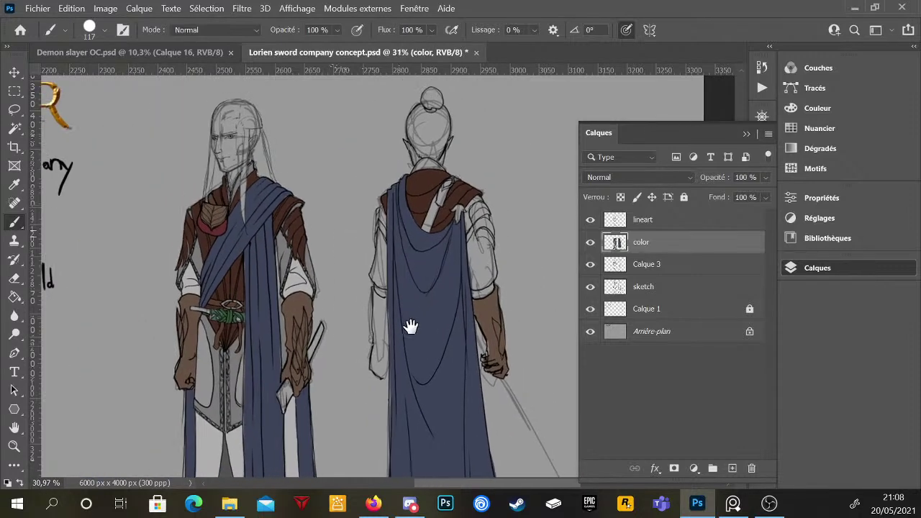
{"action": "scroll", "coordinate": [381, 335], "scroll_direction": "up", "scroll_amount": 1}
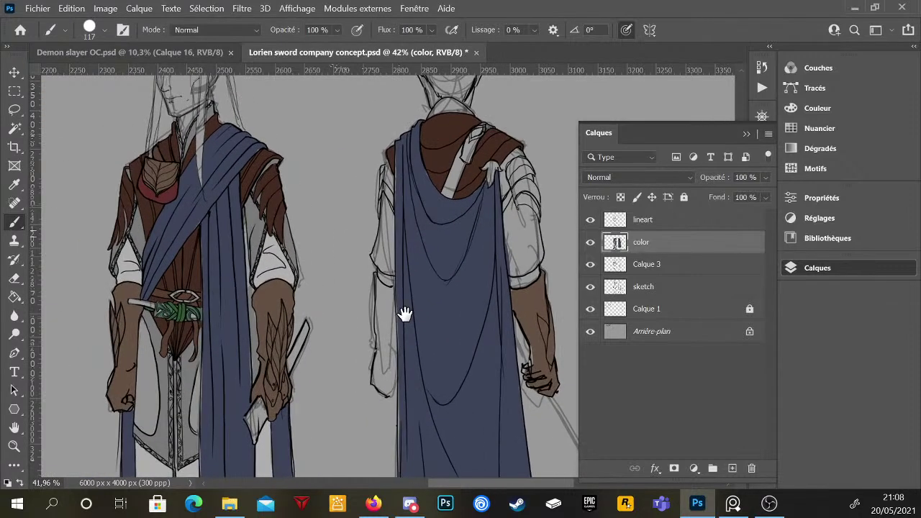
{"action": "mouse_move", "coordinate": [378, 282]}
{"action": "left_mouse_down"}
{"action": "mouse_move", "coordinate": [394, 338]}
{"action": "mouse_move", "coordinate": [379, 291]}
{"action": "mouse_move", "coordinate": [382, 387]}
{"action": "mouse_move", "coordinate": [386, 345]}
{"action": "mouse_move", "coordinate": [388, 380]}
{"action": "mouse_move", "coordinate": [391, 354]}
{"action": "left_mouse_up"}
{"action": "left_click_drag", "start_coordinate": [405, 292], "coordinate": [395, 333]}
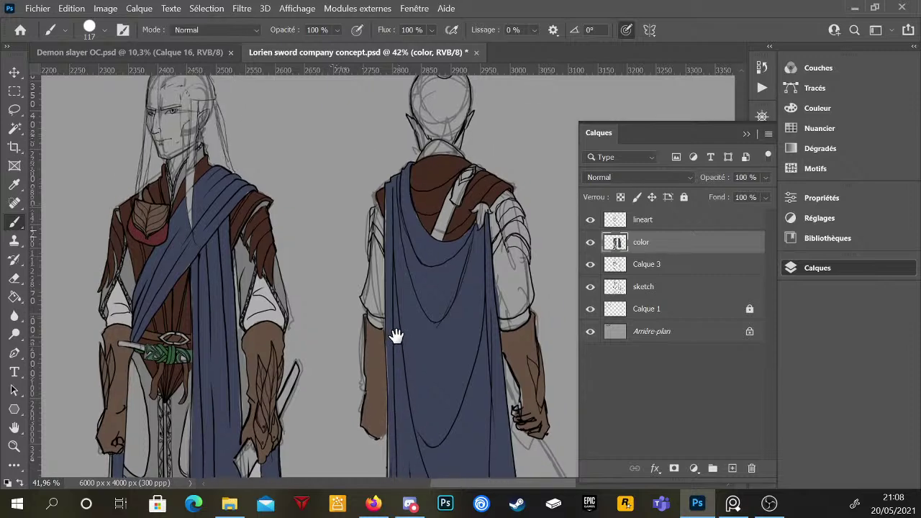
- Paint the cuffs of both of the back figure's sleeves white, just above the brown bracers
{"action": "scroll", "coordinate": [441, 318], "scroll_direction": "down", "scroll_amount": 5}
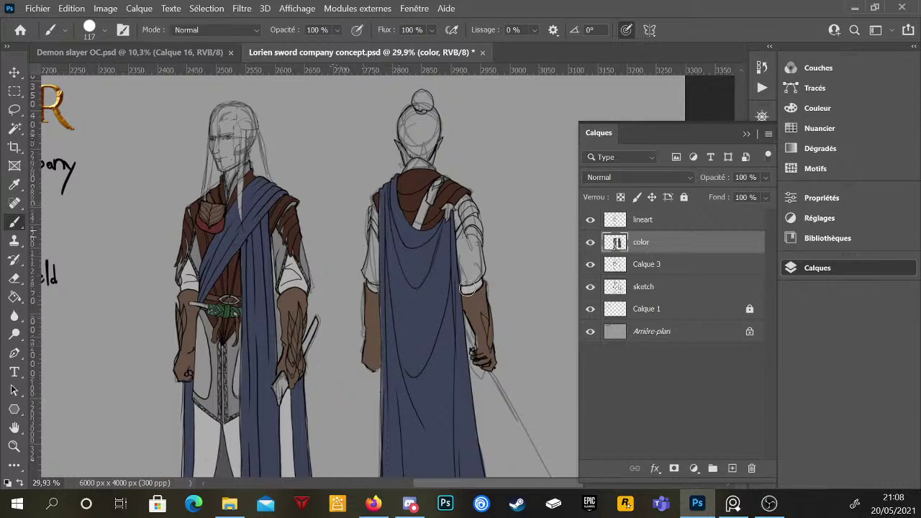
{"action": "scroll", "coordinate": [366, 291], "scroll_direction": "up", "scroll_amount": 3}
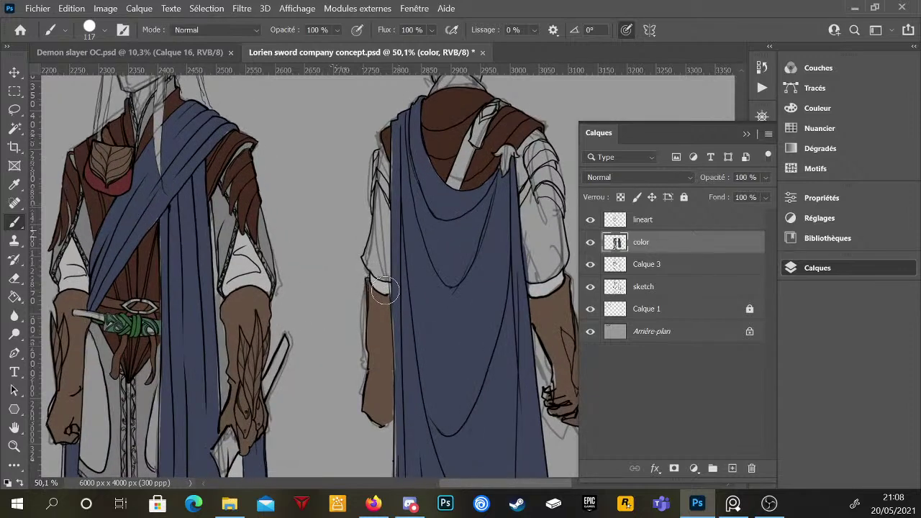
{"action": "scroll", "coordinate": [384, 291], "scroll_direction": "down", "scroll_amount": 3}
{"action": "mouse_move", "coordinate": [448, 278]}
{"action": "left_mouse_down"}
{"action": "mouse_move", "coordinate": [440, 232]}
{"action": "mouse_move", "coordinate": [456, 257]}
{"action": "left_mouse_up"}
{"action": "scroll", "coordinate": [456, 263], "scroll_direction": "down", "scroll_amount": 1}
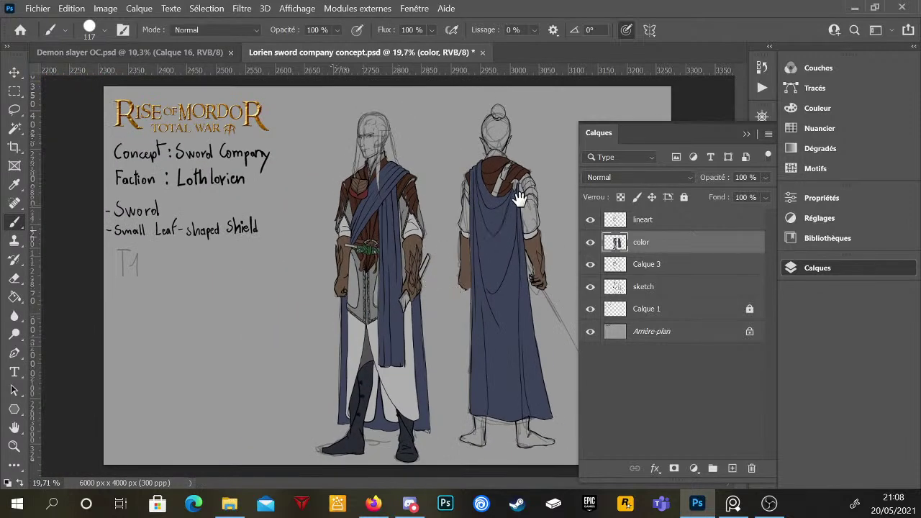
{"action": "scroll", "coordinate": [522, 195], "scroll_direction": "up", "scroll_amount": 2}
{"action": "left_click_drag", "start_coordinate": [512, 232], "coordinate": [489, 206]}
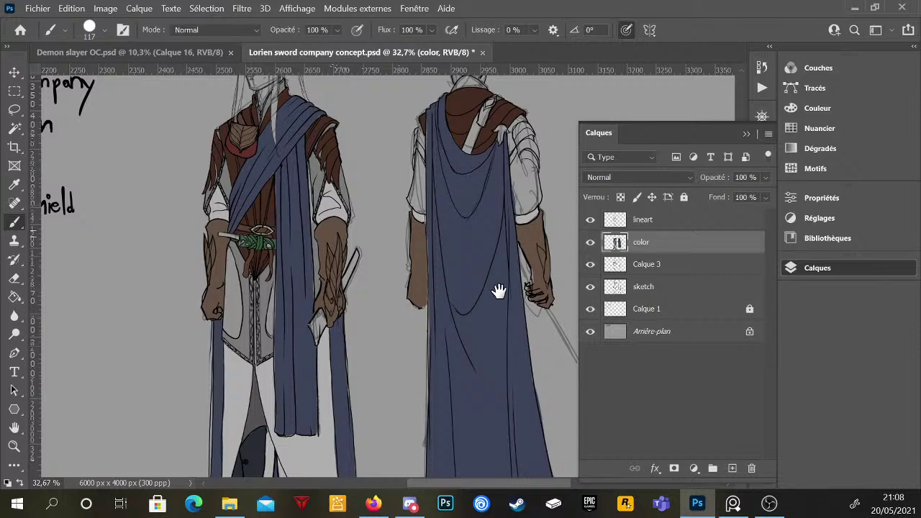
{"action": "scroll", "coordinate": [513, 291], "scroll_direction": "down", "scroll_amount": 2}
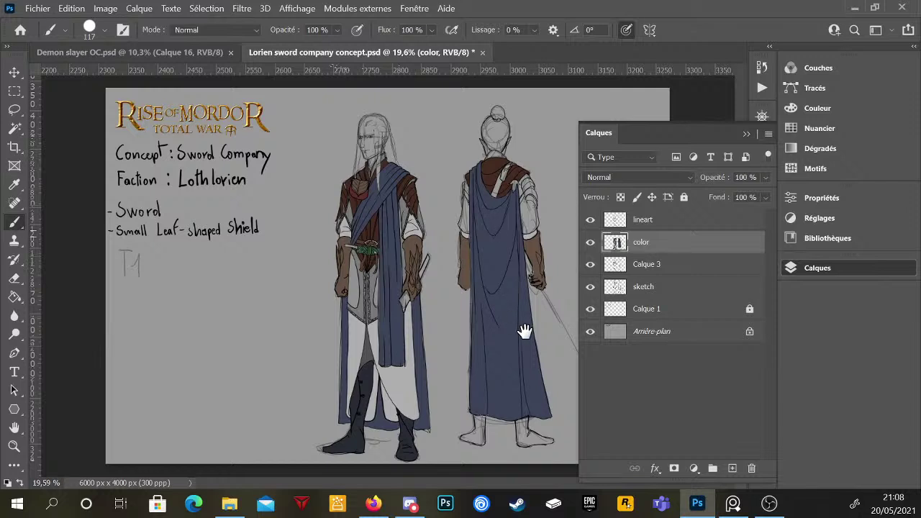
{"action": "left_click", "coordinate": [815, 268]}
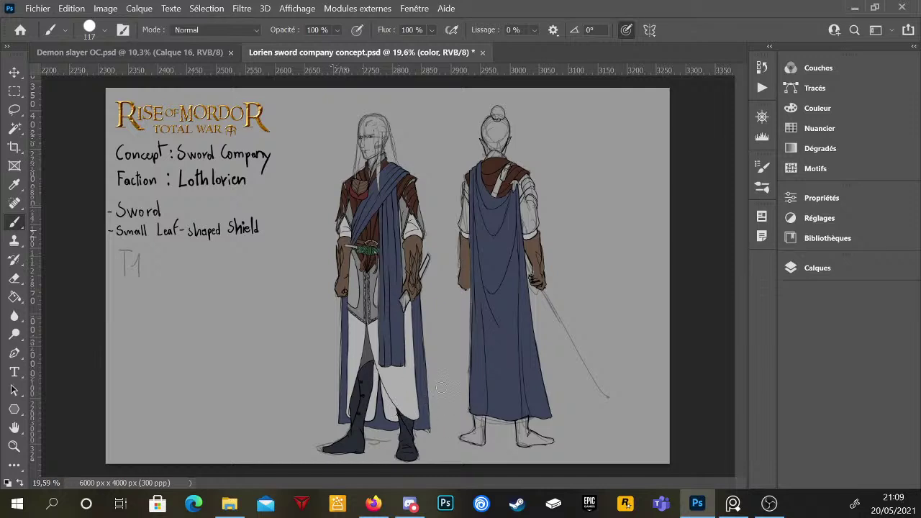
{"action": "scroll", "coordinate": [525, 261], "scroll_direction": "up", "scroll_amount": 1}
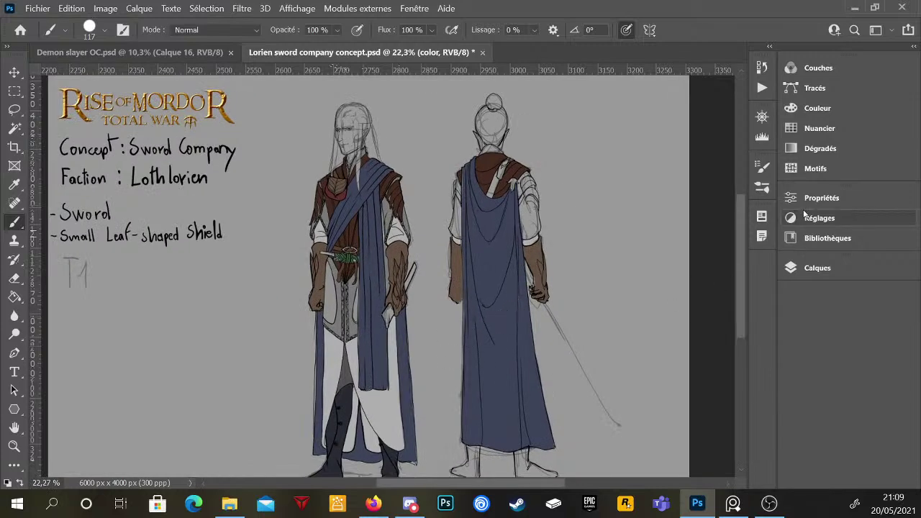
{"action": "left_click", "coordinate": [817, 267]}
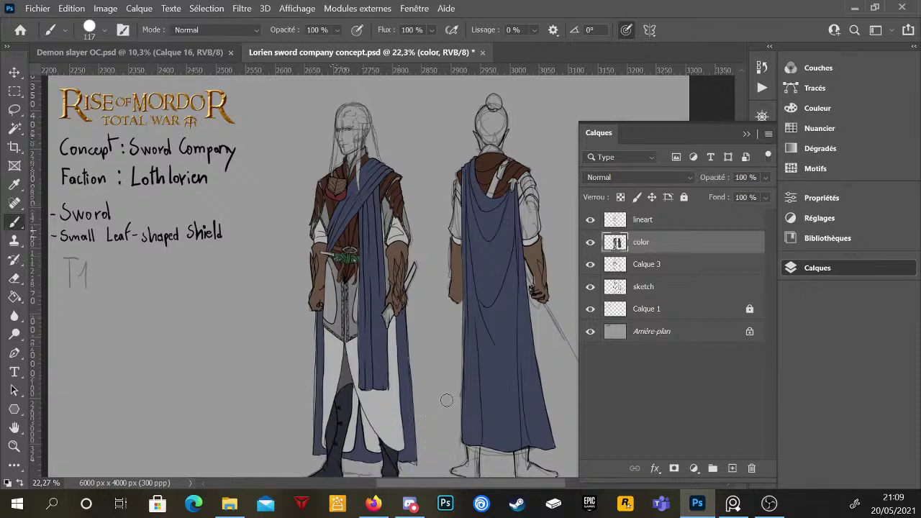
- Fill the front figure's lower skirt panels with a neutral light grey of 62% brightness using the Paint Bucket
{"action": "left_click", "coordinate": [13, 296]}
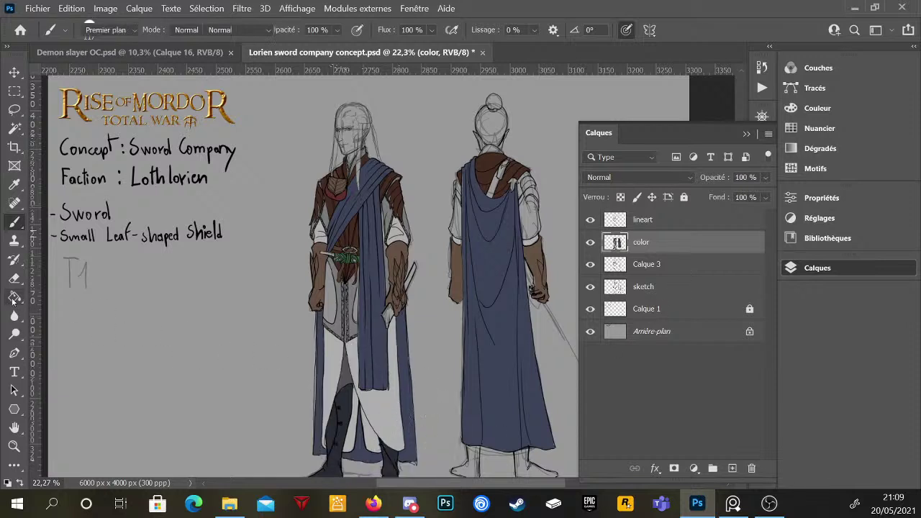
{"action": "left_click", "coordinate": [817, 108]}
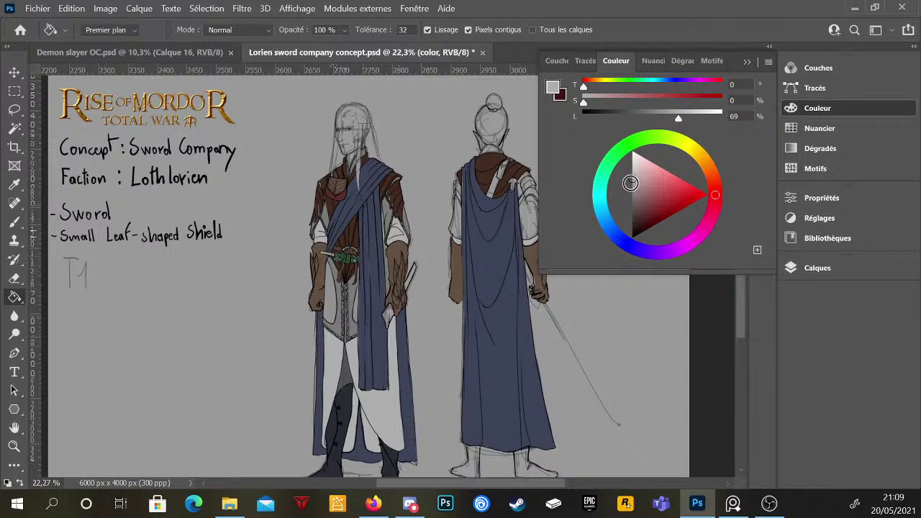
{"action": "left_click", "coordinate": [632, 184]}
{"action": "left_click", "coordinate": [396, 425]}
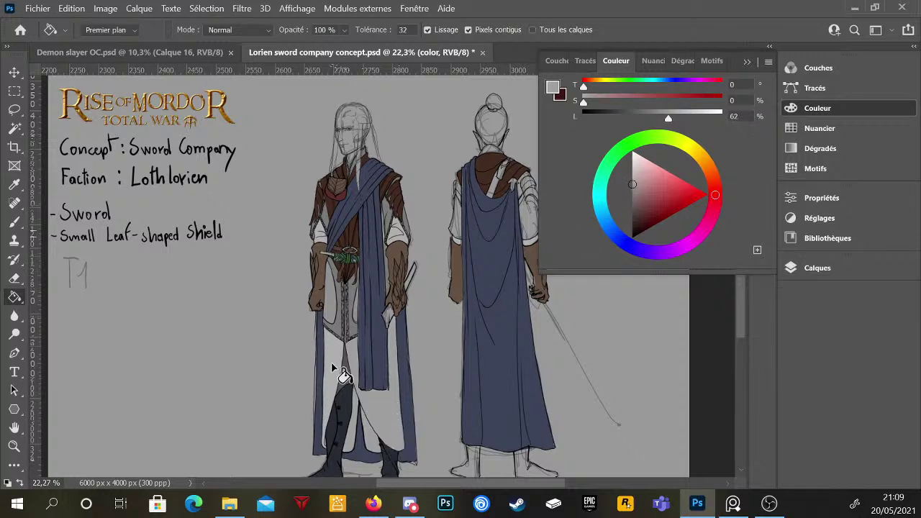
{"action": "left_click", "coordinate": [343, 376]}
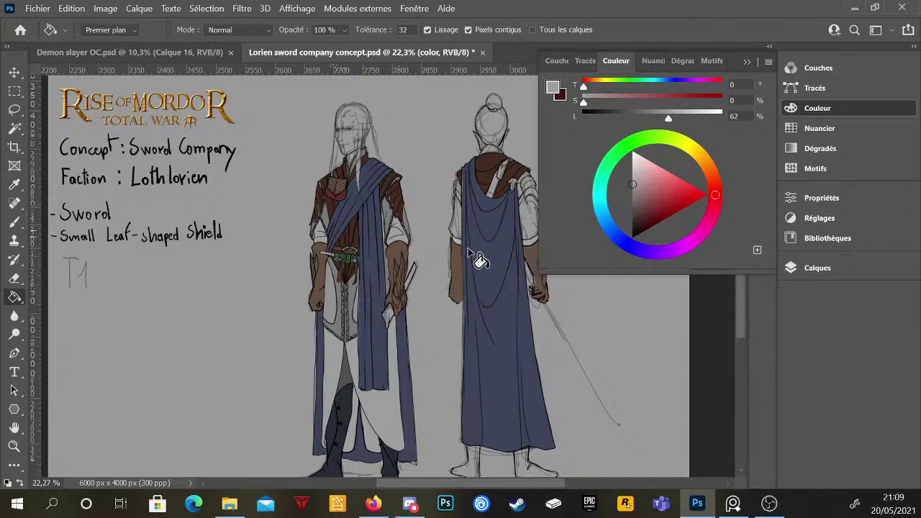
{"action": "key", "text": "b"}
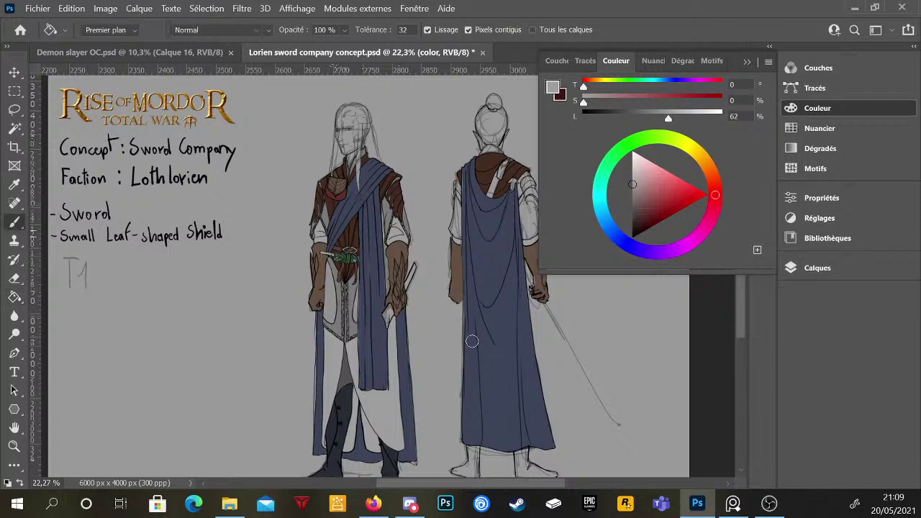
{"action": "left_click", "coordinate": [848, 109]}
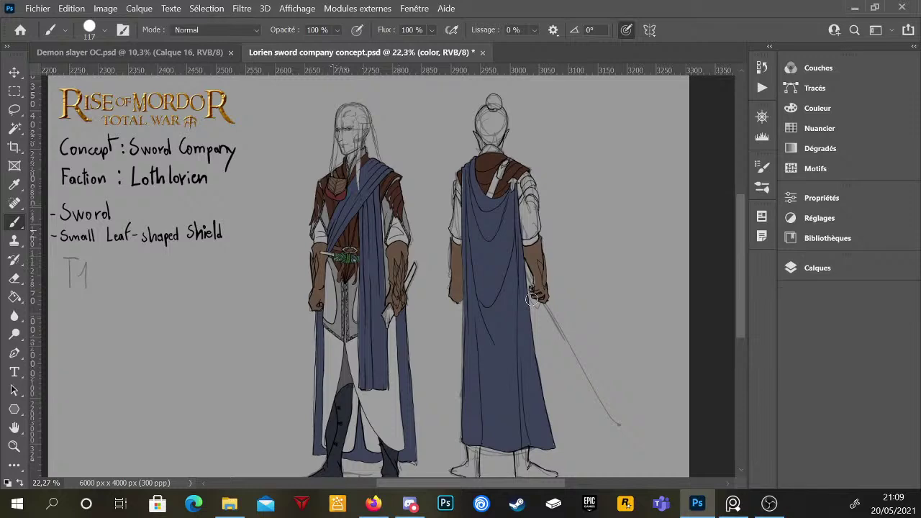
- Paint the green straps wrapped around the sheath at the front figure's belt dark green (H 123, S 57, B 23) with a 55 px brush
{"action": "left_click_drag", "start_coordinate": [561, 291], "coordinate": [549, 286]}
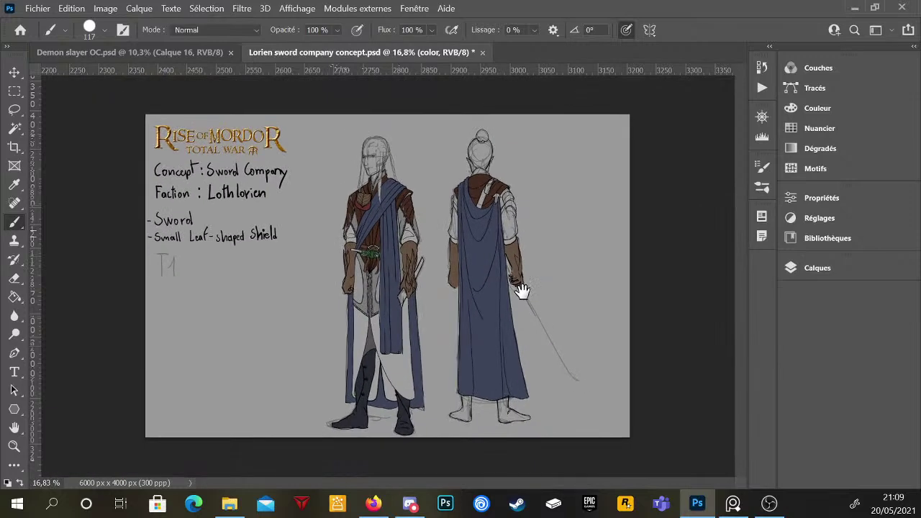
{"action": "left_click_drag", "start_coordinate": [487, 267], "coordinate": [501, 259]}
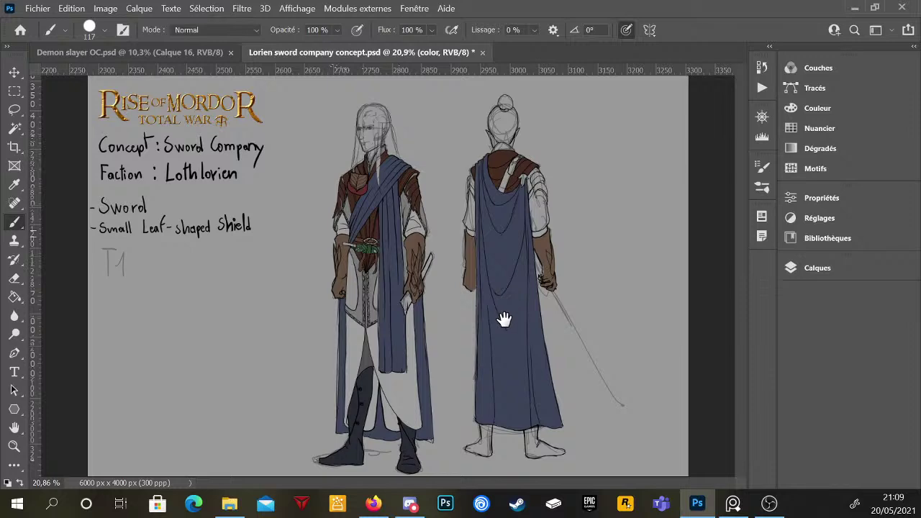
{"action": "scroll", "coordinate": [369, 273], "scroll_direction": "up", "scroll_amount": 5}
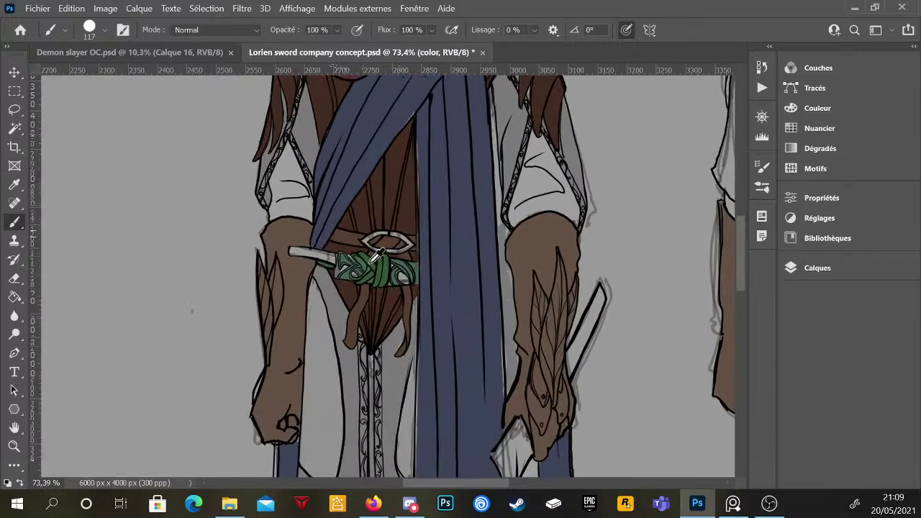
{"action": "key", "text": "alt"}
{"action": "left_click", "coordinate": [375, 259], "text": "alt"}
{"action": "left_click", "coordinate": [817, 108]}
{"action": "left_click", "coordinate": [640, 223]}
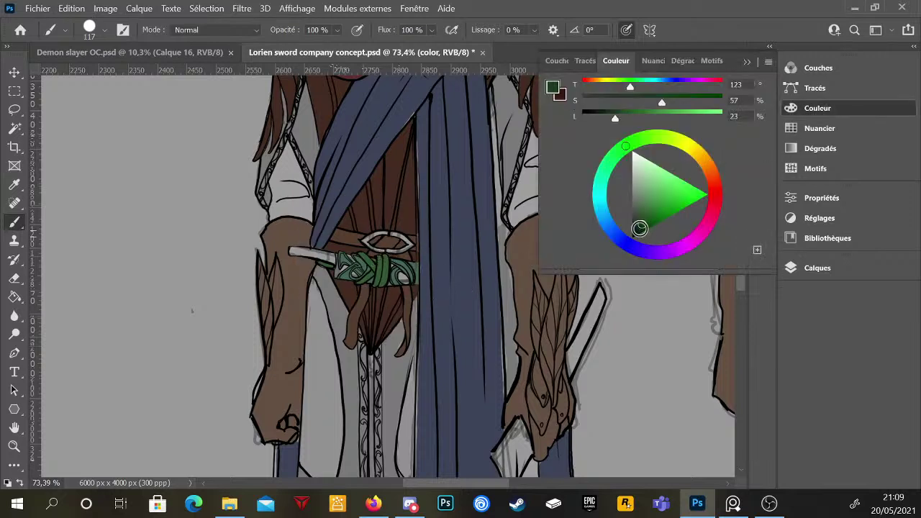
{"action": "scroll", "coordinate": [392, 251], "scroll_direction": "up", "scroll_amount": 4}
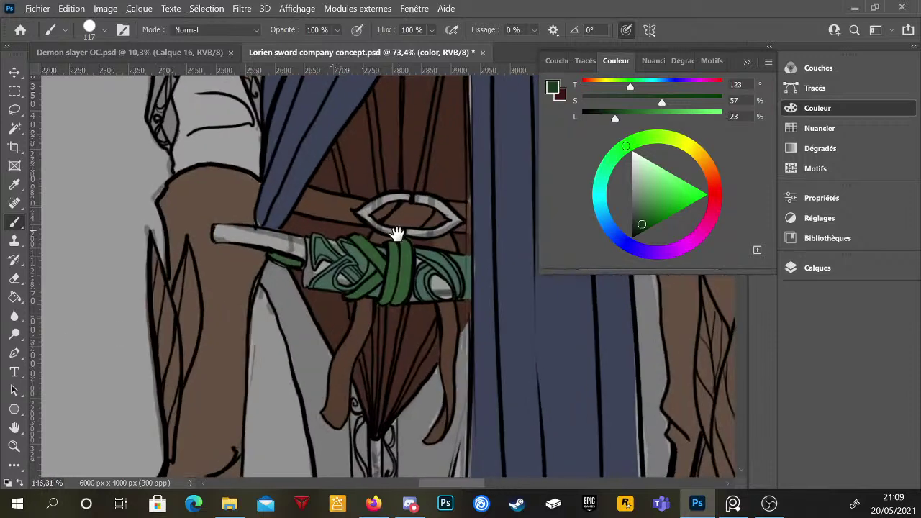
{"action": "right_click", "coordinate": [384, 309]}
{"action": "left_click", "coordinate": [482, 138]}
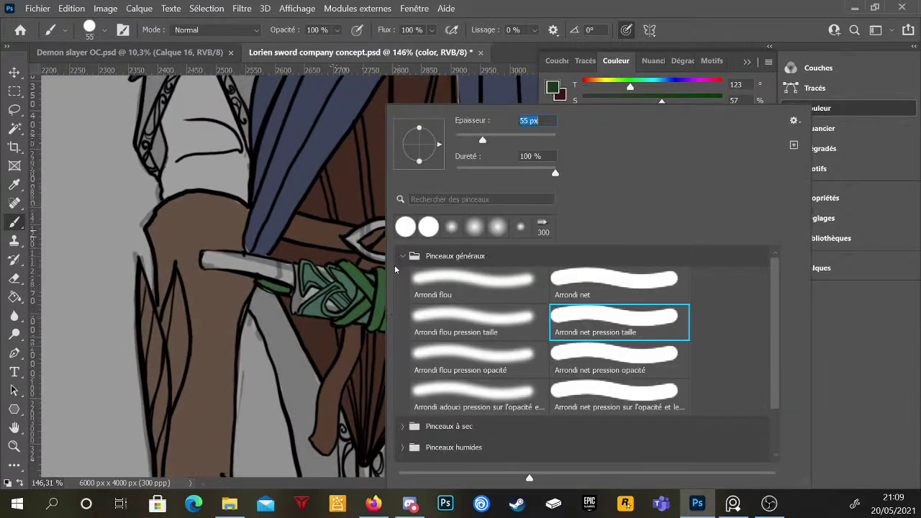
{"action": "left_click", "coordinate": [348, 270]}
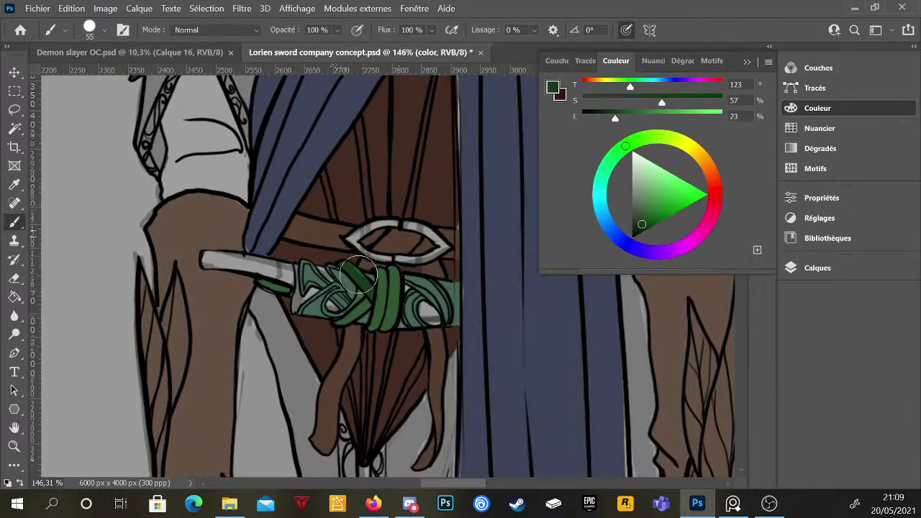
{"action": "mouse_move", "coordinate": [358, 274]}
{"action": "left_mouse_down"}
{"action": "mouse_move", "coordinate": [379, 308]}
{"action": "mouse_move", "coordinate": [374, 327]}
{"action": "mouse_move", "coordinate": [383, 277]}
{"action": "mouse_move", "coordinate": [388, 321]}
{"action": "mouse_move", "coordinate": [393, 273]}
{"action": "mouse_move", "coordinate": [382, 303]}
{"action": "mouse_move", "coordinate": [375, 295]}
{"action": "mouse_move", "coordinate": [347, 322]}
{"action": "left_mouse_up"}
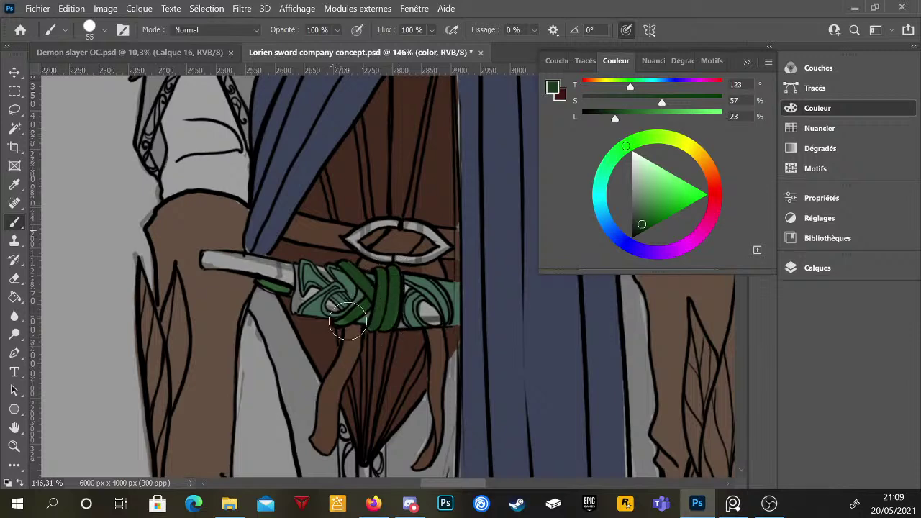
- Paint the small piece of green strap below the hilt at the front figure's belt the same dark green
{"action": "scroll", "coordinate": [421, 339], "scroll_direction": "down", "scroll_amount": 5}
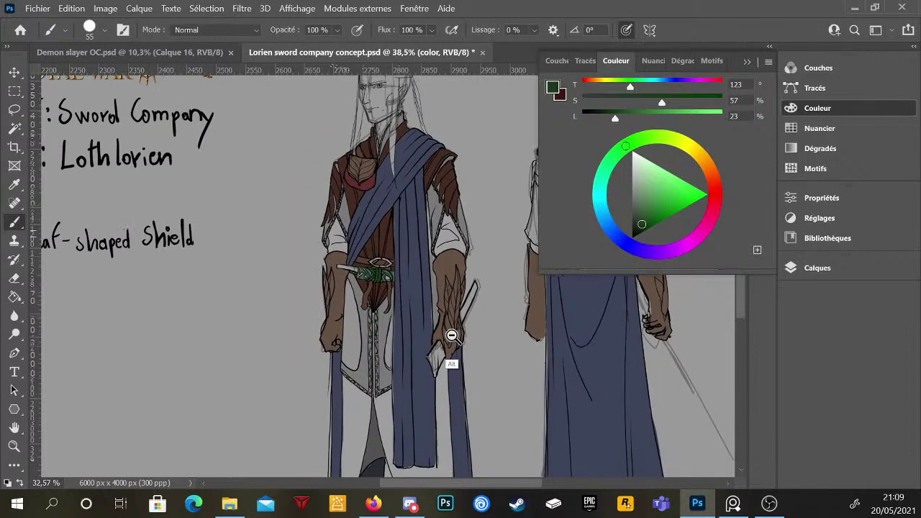
{"action": "scroll", "coordinate": [308, 226], "scroll_direction": "up", "scroll_amount": 5}
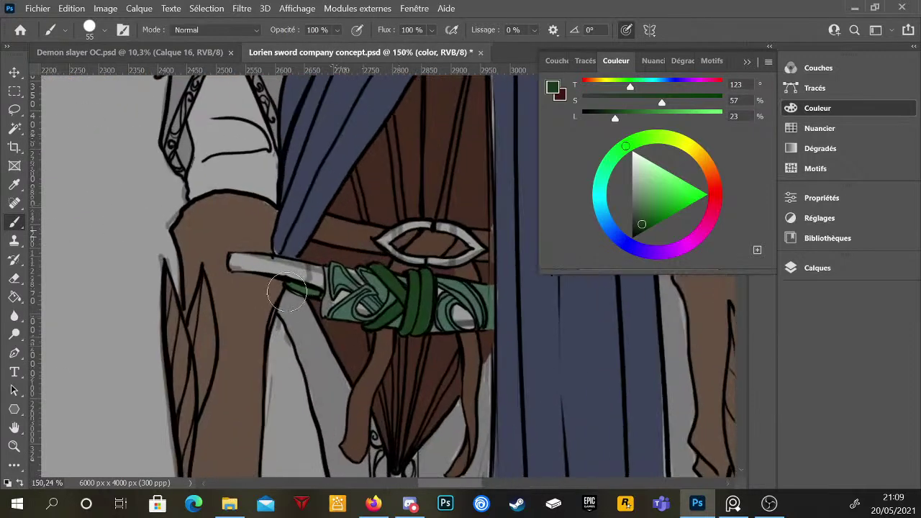
{"action": "scroll", "coordinate": [350, 305], "scroll_direction": "down", "scroll_amount": 5}
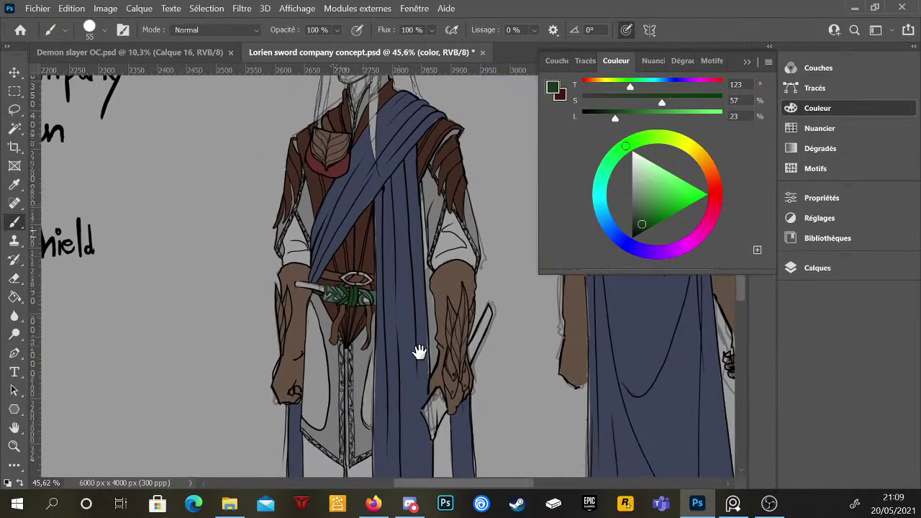
{"action": "scroll", "coordinate": [419, 350], "scroll_direction": "down", "scroll_amount": 4}
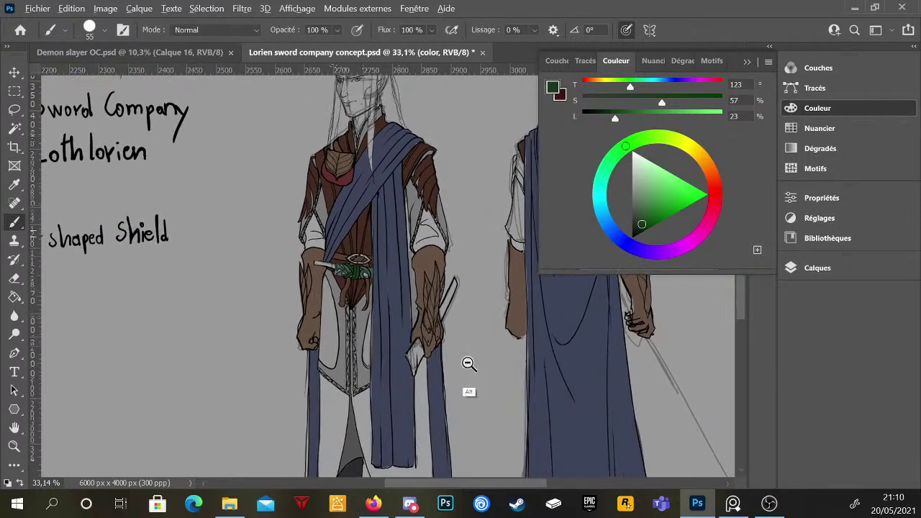
{"action": "scroll", "coordinate": [460, 350], "scroll_direction": "down", "scroll_amount": 1}
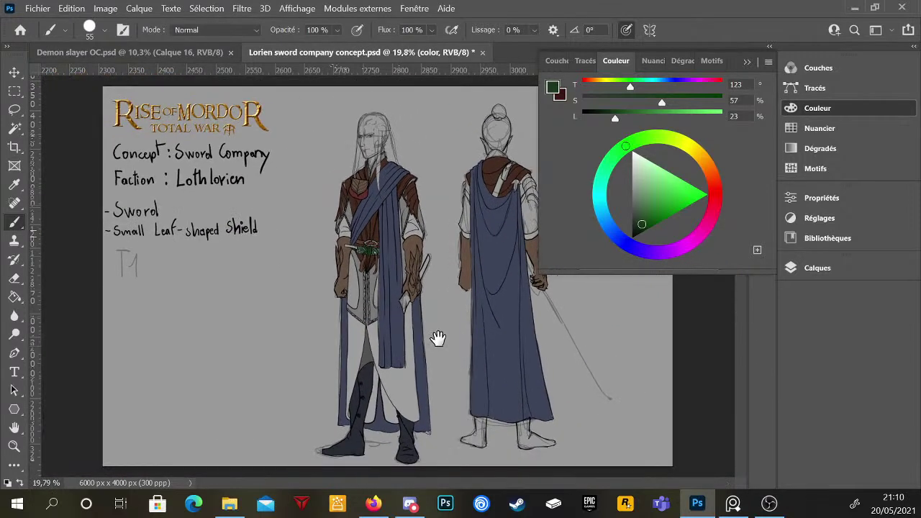
{"action": "left_click", "coordinate": [817, 110]}
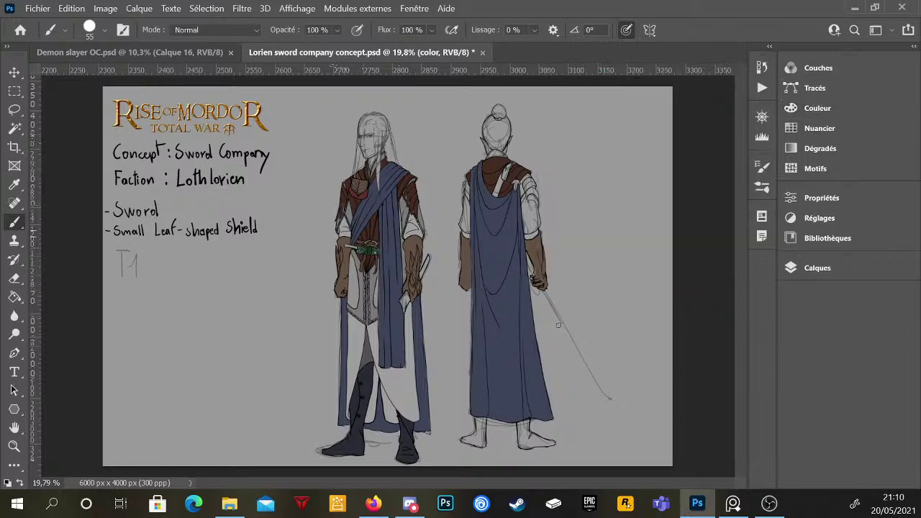
- Paint both of the back figure's upper sleeves grey, between the shoulder pieces and the white cuffs
{"action": "scroll", "coordinate": [560, 331], "scroll_direction": "up", "scroll_amount": 3}
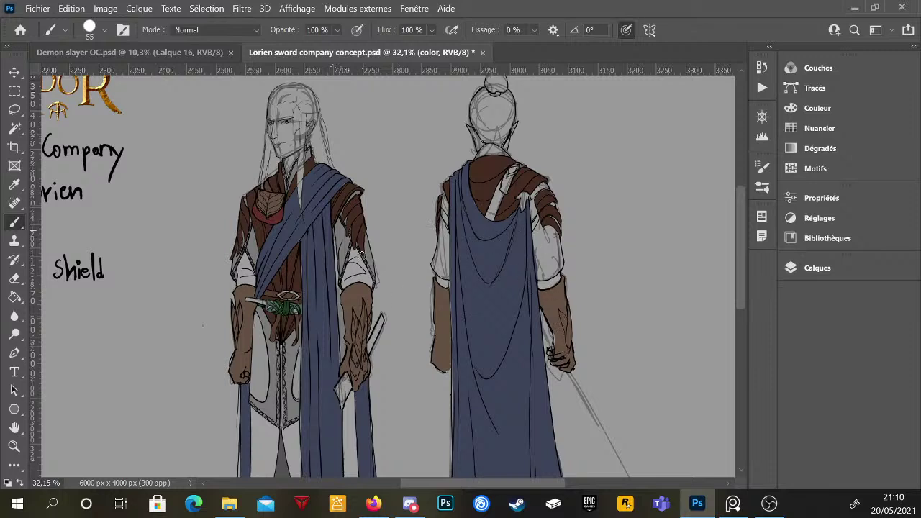
{"action": "mouse_move", "coordinate": [546, 256]}
{"action": "left_mouse_down"}
{"action": "mouse_move", "coordinate": [542, 278]}
{"action": "mouse_move", "coordinate": [538, 251]}
{"action": "mouse_move", "coordinate": [541, 276]}
{"action": "mouse_move", "coordinate": [551, 266]}
{"action": "mouse_move", "coordinate": [555, 274]}
{"action": "mouse_move", "coordinate": [558, 256]}
{"action": "mouse_move", "coordinate": [551, 234]}
{"action": "mouse_move", "coordinate": [547, 251]}
{"action": "mouse_move", "coordinate": [544, 238]}
{"action": "mouse_move", "coordinate": [535, 245]}
{"action": "mouse_move", "coordinate": [541, 226]}
{"action": "left_mouse_up"}
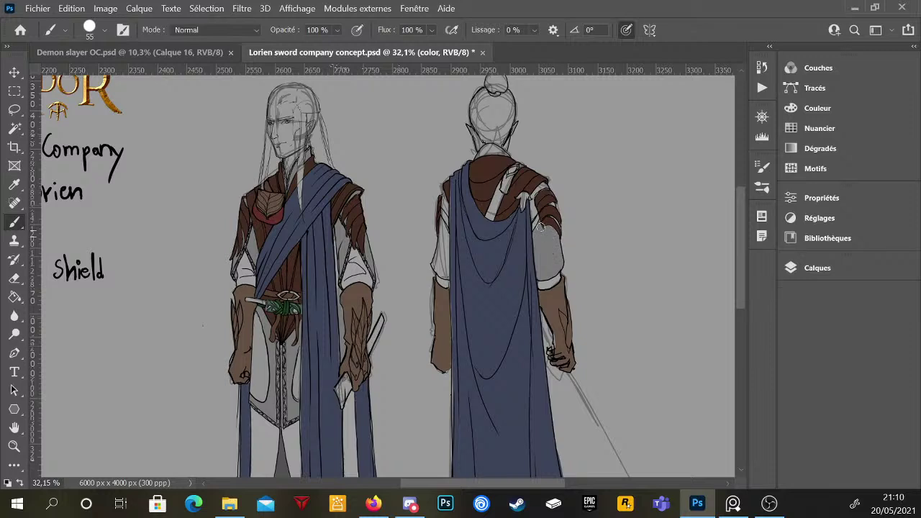
{"action": "mouse_move", "coordinate": [450, 272]}
{"action": "left_mouse_down"}
{"action": "mouse_move", "coordinate": [471, 249]}
{"action": "mouse_move", "coordinate": [468, 270]}
{"action": "left_mouse_up"}
{"action": "mouse_move", "coordinate": [419, 290]}
{"action": "left_mouse_down"}
{"action": "mouse_move", "coordinate": [425, 269]}
{"action": "mouse_move", "coordinate": [419, 294]}
{"action": "mouse_move", "coordinate": [429, 305]}
{"action": "mouse_move", "coordinate": [430, 257]}
{"action": "mouse_move", "coordinate": [435, 308]}
{"action": "mouse_move", "coordinate": [434, 253]}
{"action": "mouse_move", "coordinate": [440, 309]}
{"action": "mouse_move", "coordinate": [427, 302]}
{"action": "mouse_move", "coordinate": [437, 304]}
{"action": "mouse_move", "coordinate": [436, 257]}
{"action": "mouse_move", "coordinate": [439, 306]}
{"action": "mouse_move", "coordinate": [429, 233]}
{"action": "mouse_move", "coordinate": [425, 280]}
{"action": "mouse_move", "coordinate": [429, 219]}
{"action": "mouse_move", "coordinate": [440, 278]}
{"action": "mouse_move", "coordinate": [439, 268]}
{"action": "mouse_move", "coordinate": [424, 269]}
{"action": "mouse_move", "coordinate": [456, 220]}
{"action": "mouse_move", "coordinate": [447, 259]}
{"action": "left_mouse_up"}
{"action": "mouse_move", "coordinate": [427, 240]}
{"action": "left_mouse_down"}
{"action": "mouse_move", "coordinate": [423, 223]}
{"action": "mouse_move", "coordinate": [429, 250]}
{"action": "left_mouse_up"}
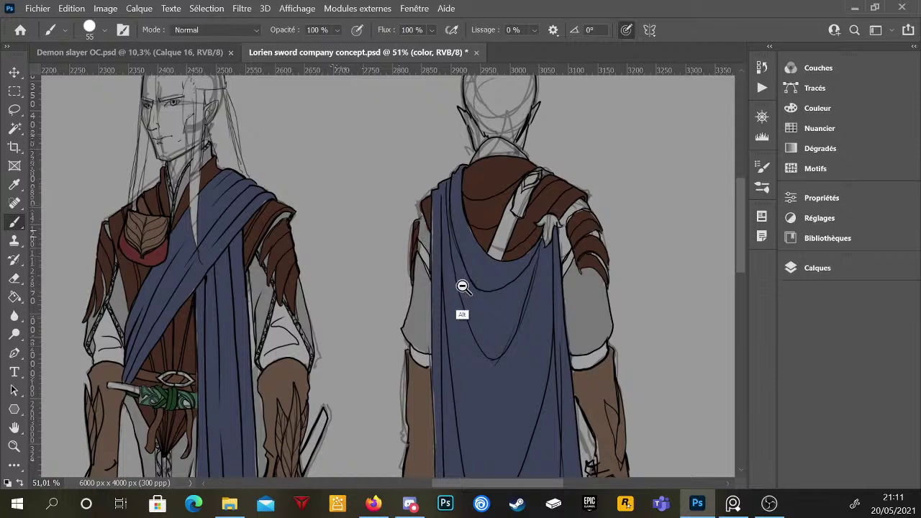
- Fit the whole canvas in view and save the Lorien sword company concept file
{"action": "key", "text": "ctrl+0"}
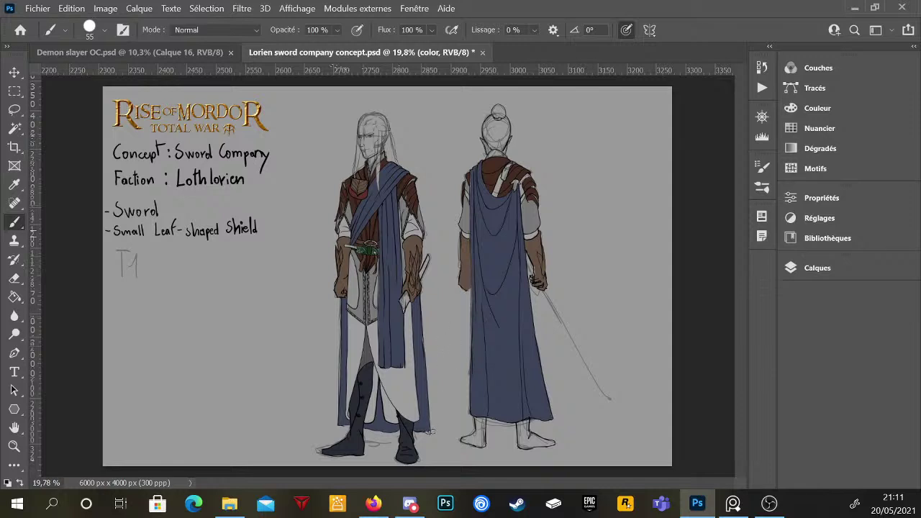
{"action": "left_click", "coordinate": [37, 8]}
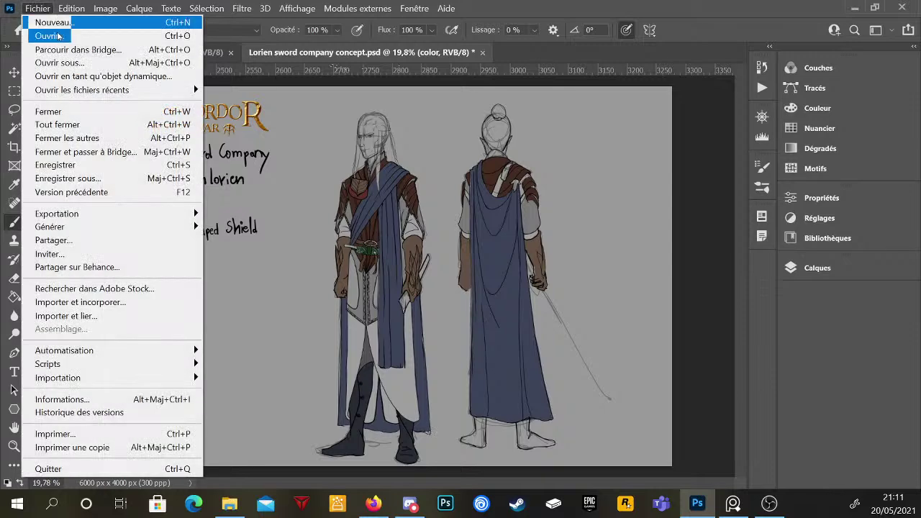
{"action": "left_click", "coordinate": [86, 166]}
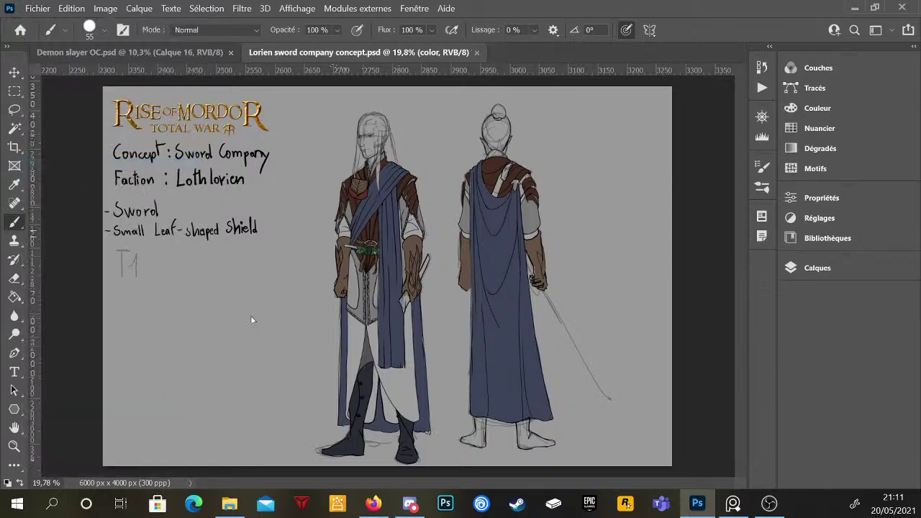